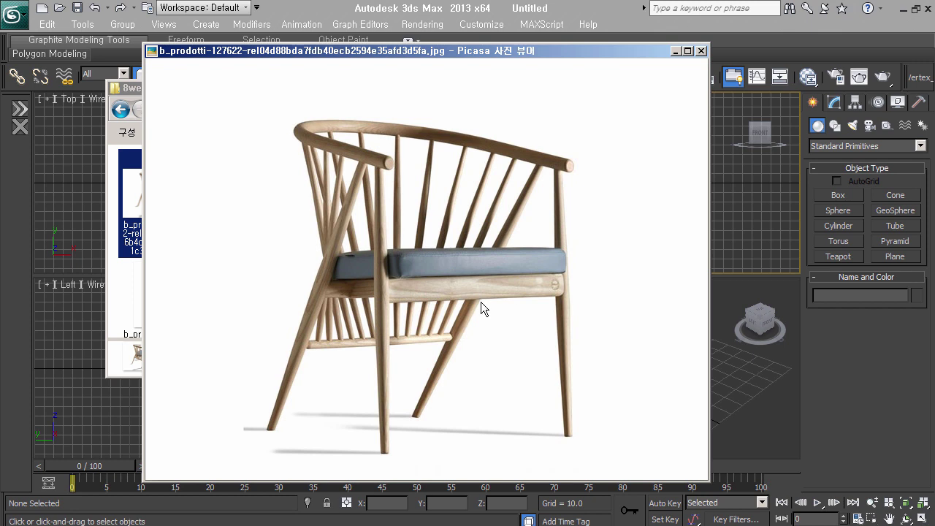
Advance Picasa to the rear three-quarter photo of the spindle-back chair with the grey cushion
key("Right")
key("Right")
key("Right")
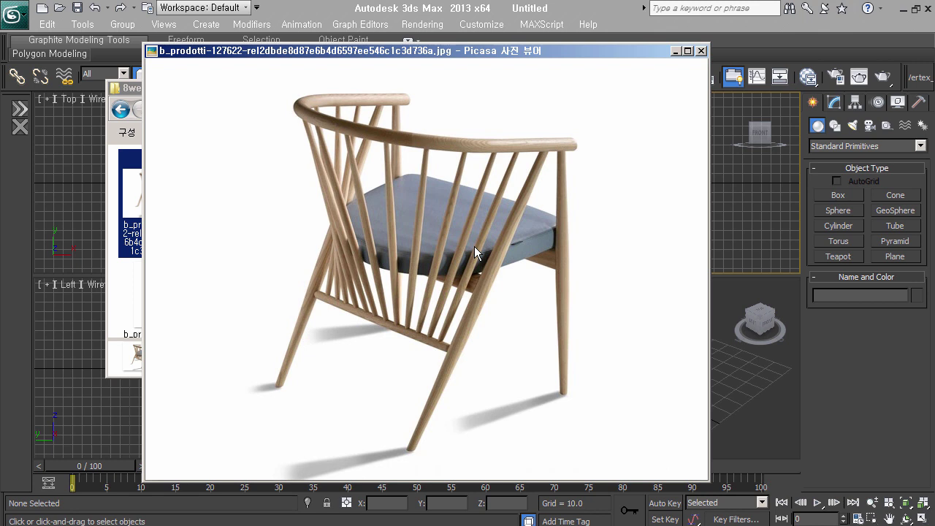
Step through the next two chair reference photos in Picasa
key("Right")
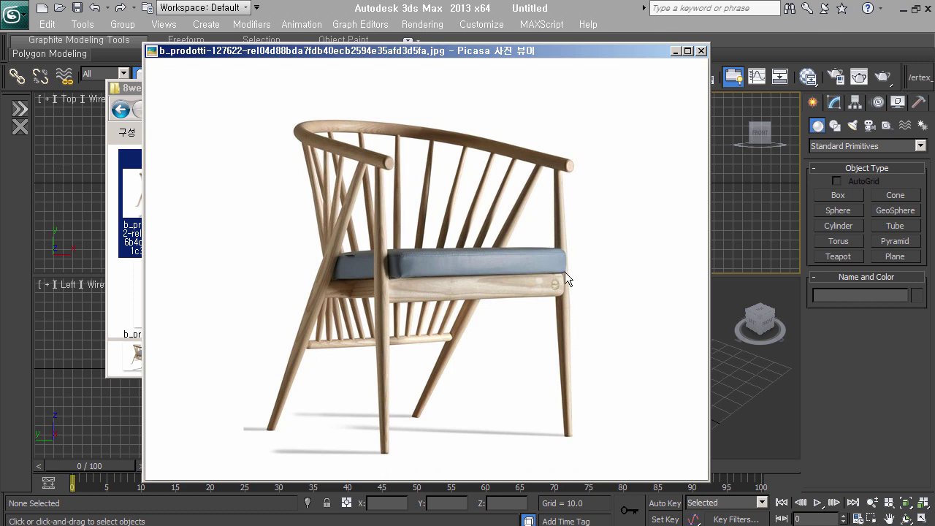
key("Right")
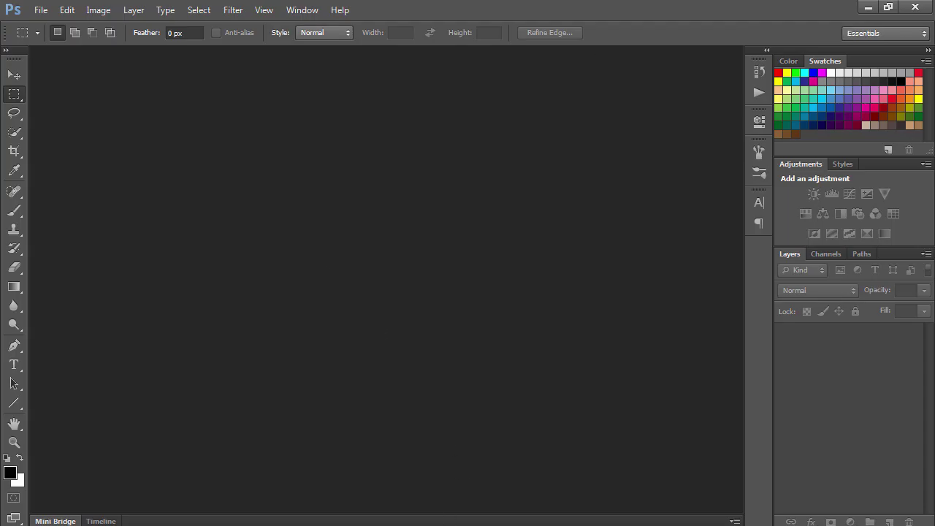
Open the side-view chair JPG in Photoshop, then select and deselect the chair area
key("alt+Tab")
mouse_move(358, 180)
left_mouse_down()
mouse_move(671, 280)
mouse_move(652, 269)
left_mouse_up()
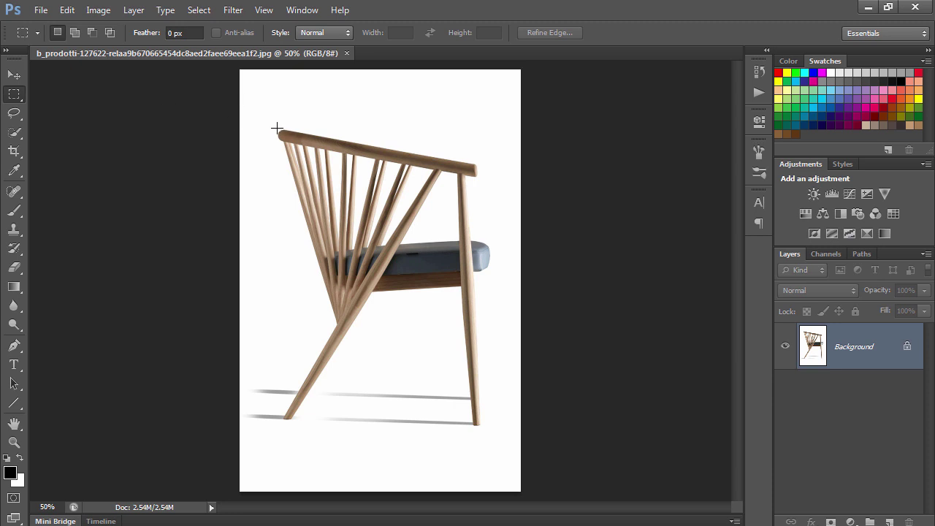
left_click_drag(276, 129, 480, 425)
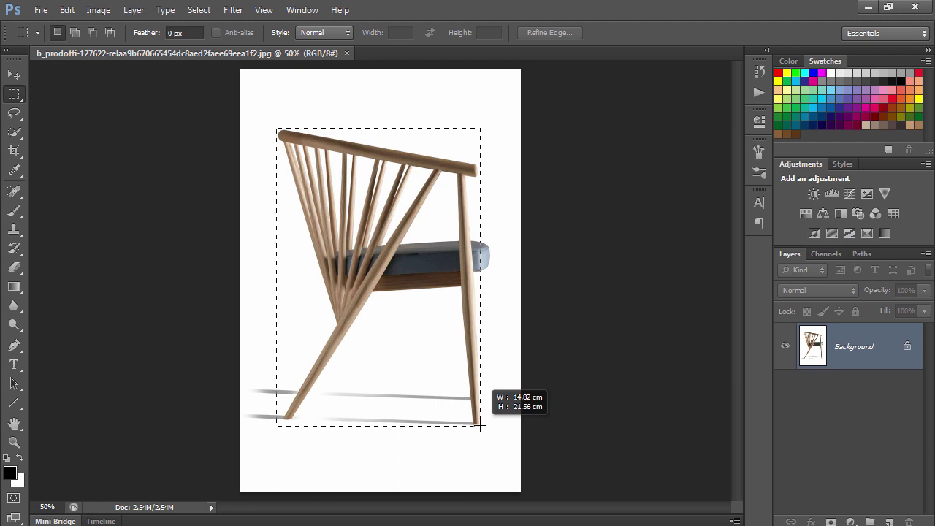
left_click_drag(480, 425, 489, 424)
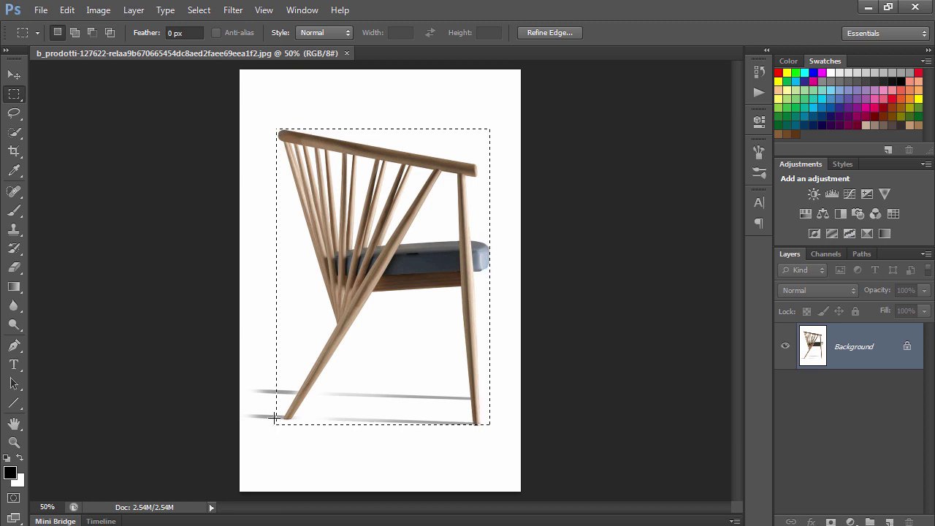
left_click(588, 415)
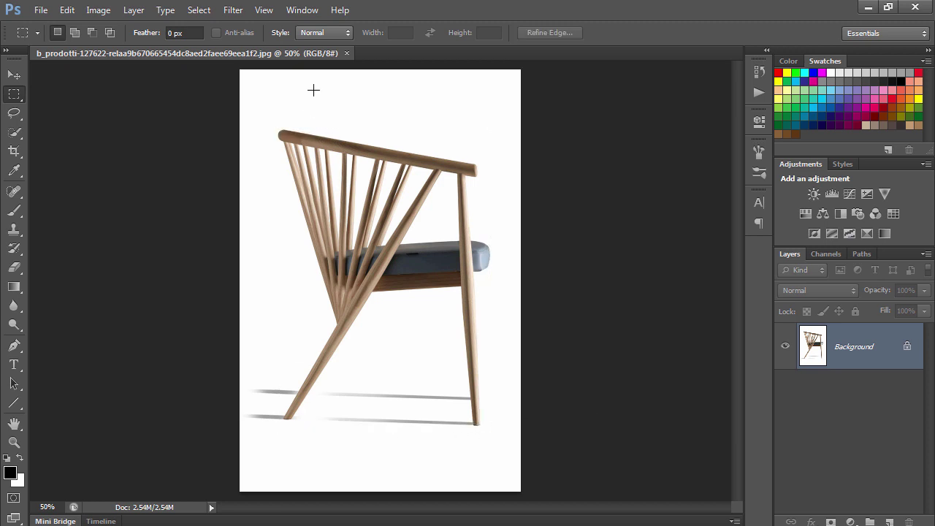
Show the rulers and place a horizontal guide along the chair's feet
key("ctrl+r")
mouse_move(344, 65)
left_mouse_down()
mouse_move(449, 465)
mouse_move(503, 436)
left_mouse_up()
left_click_drag(505, 433, 505, 433)
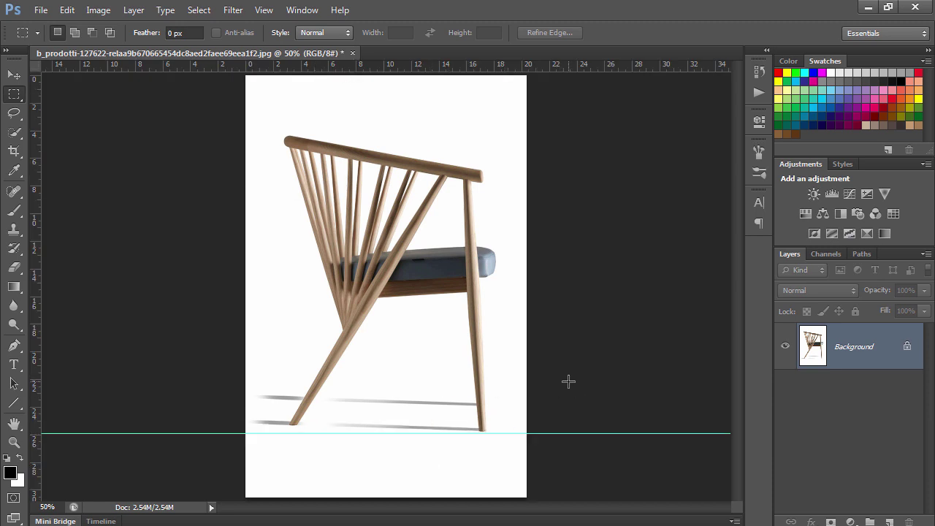
Duplicate the Background layer as Layer 1, confirming an unchanged transform
key("ctrl+j")
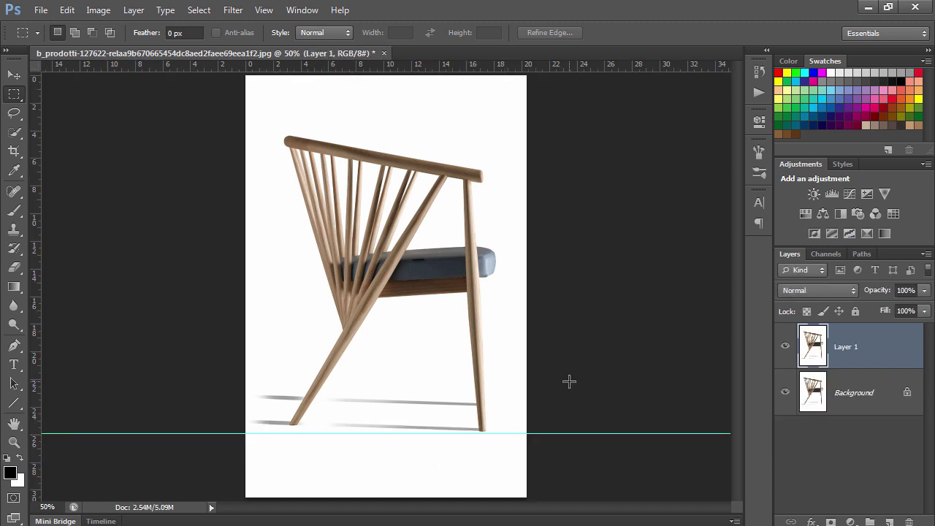
key("ctrl+t")
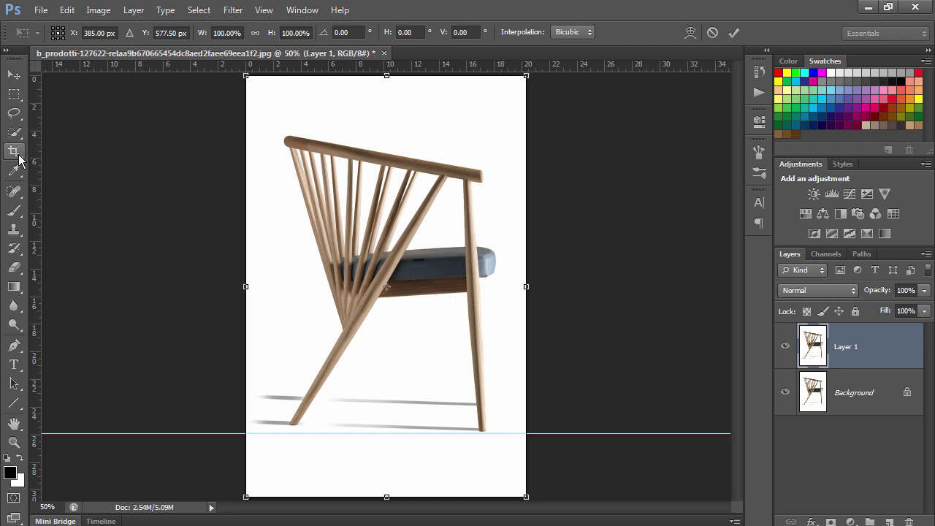
key("Return")
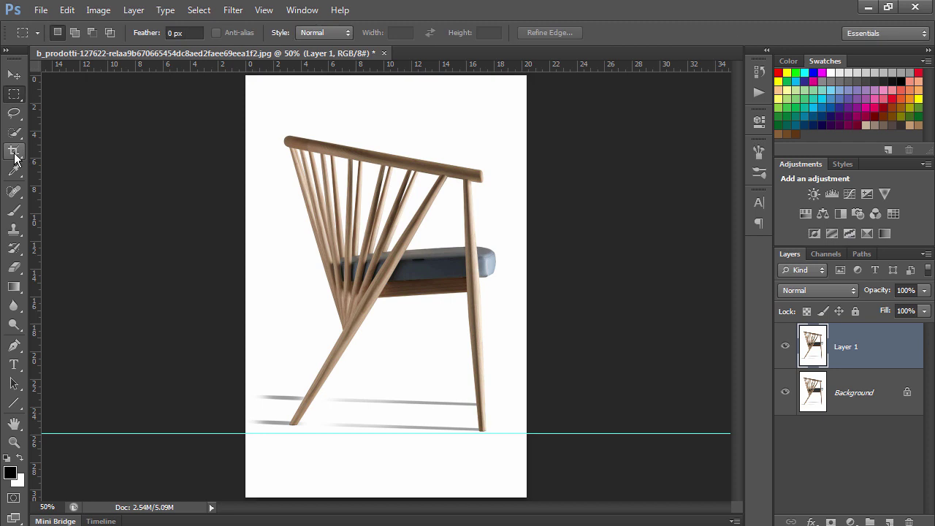
left_click(14, 151)
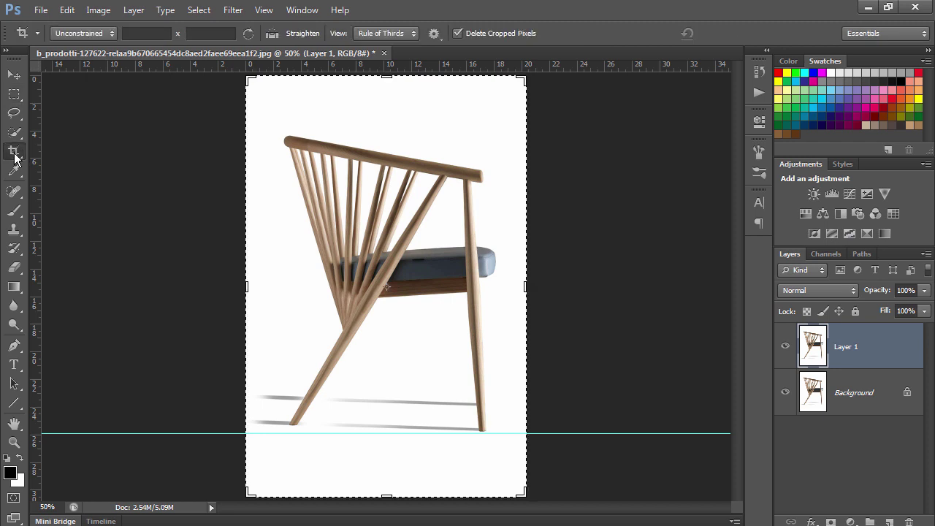
Straighten the photo along the front-to-rear foot line and remove the floor guide
left_click(271, 32)
left_click_drag(290, 425, 483, 432)
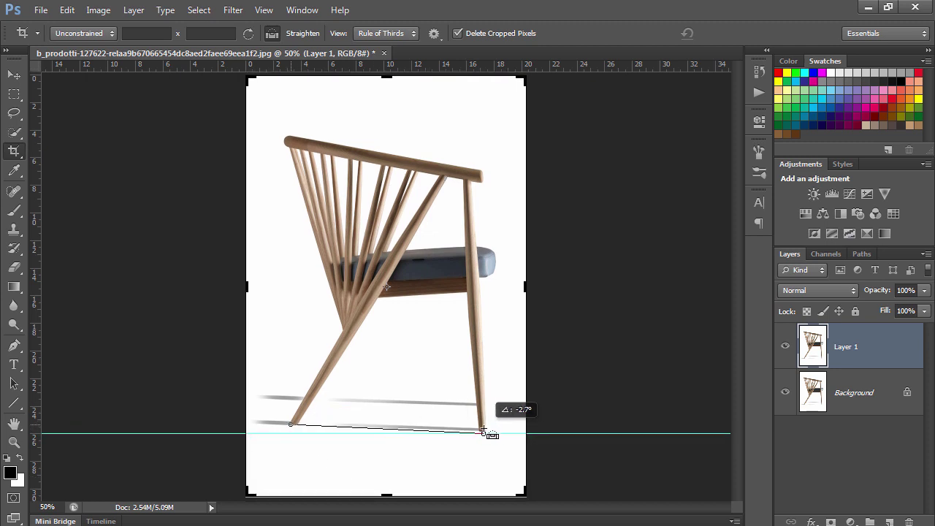
left_click_drag(483, 432, 483, 432)
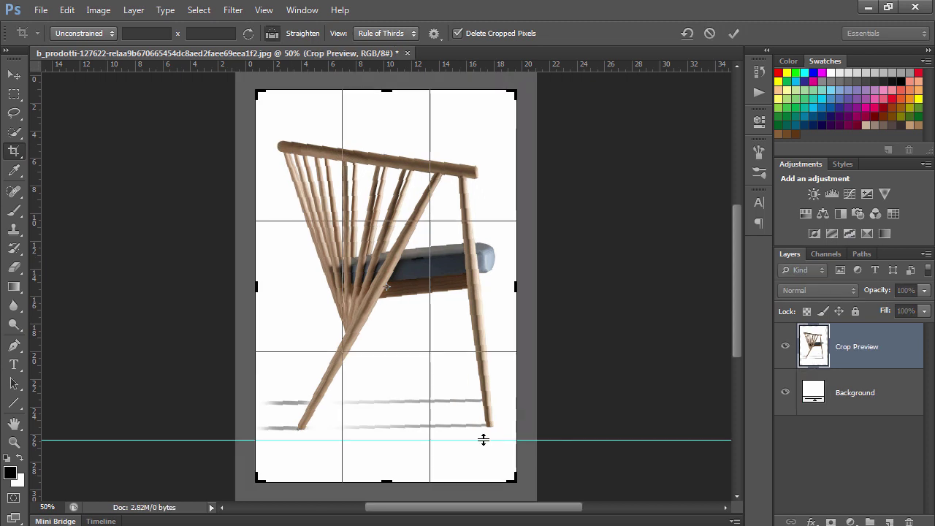
left_click_drag(209, 433, 245, 87)
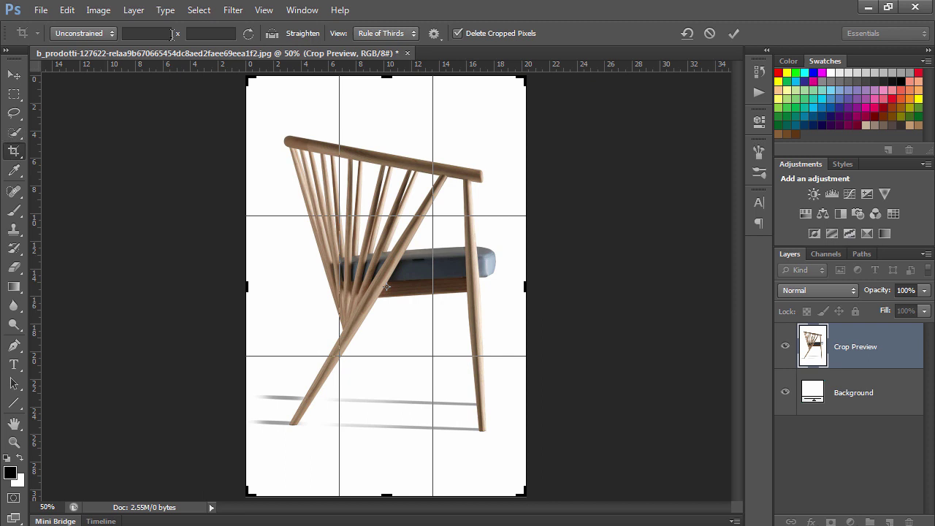
left_click(273, 33)
left_click_drag(289, 424, 491, 433)
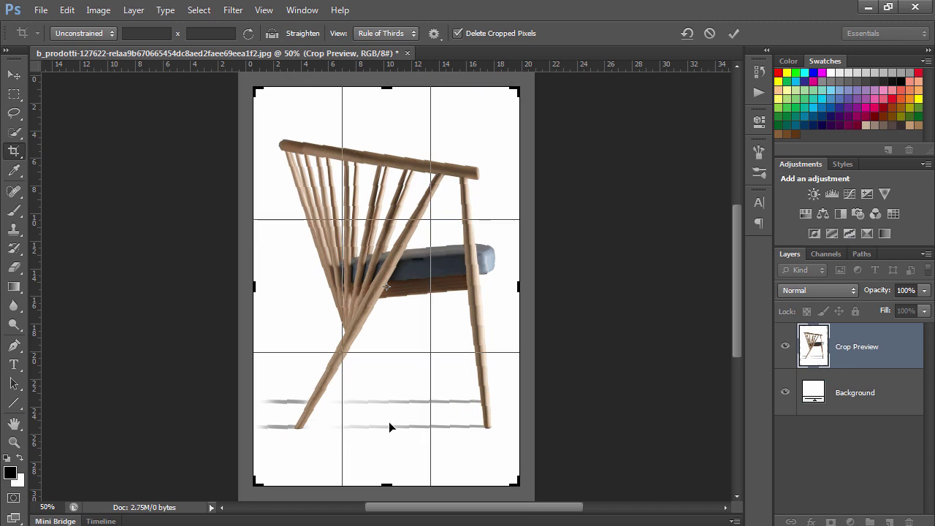
key("Return")
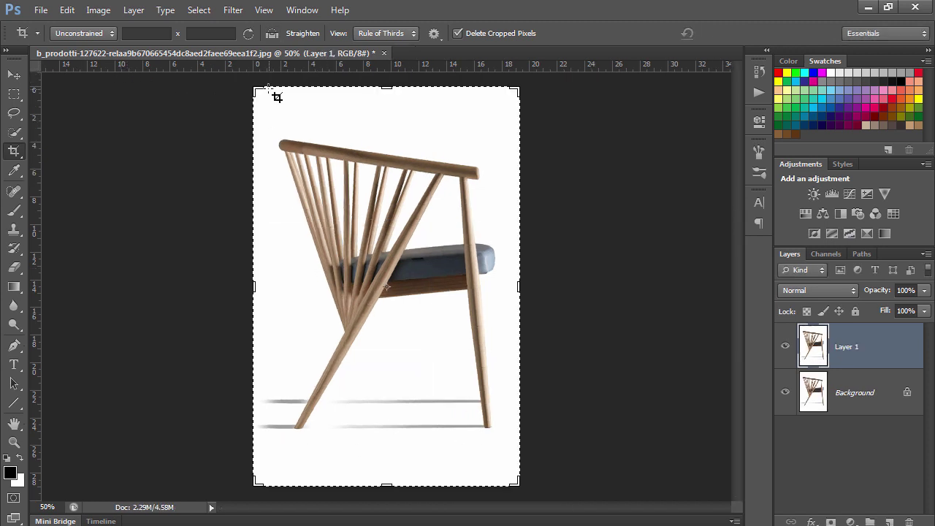
Crop tightly from the chair's top rail down to its feet, then begin Save As
left_click_drag(258, 89, 269, 114)
left_click_drag(504, 459, 496, 434)
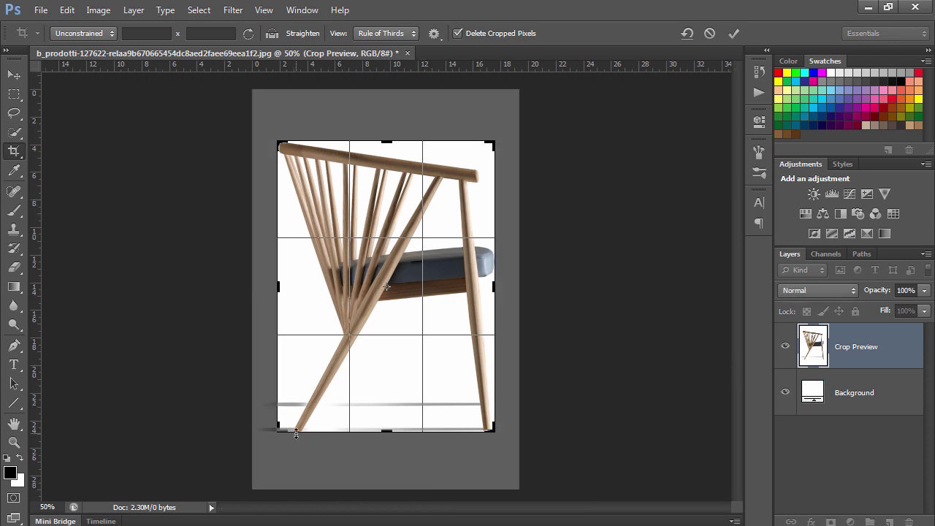
key("Return")
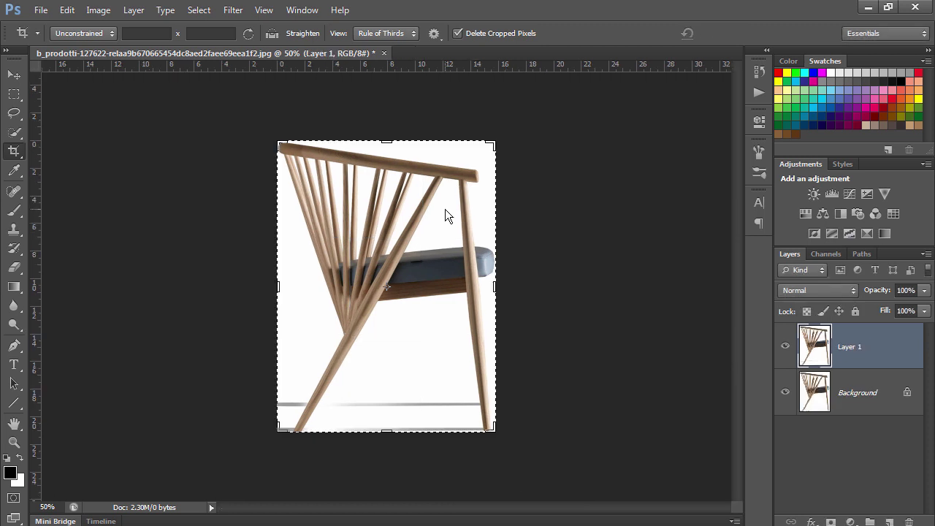
key("ctrl")
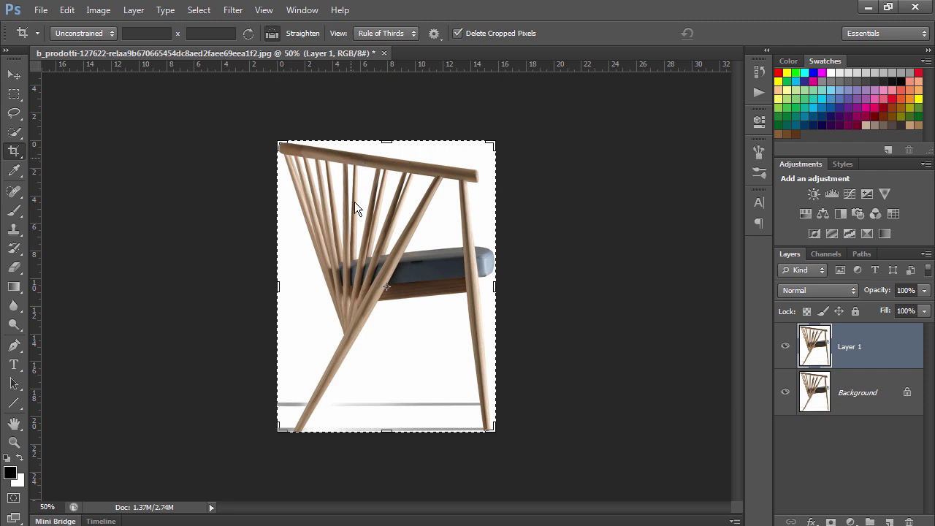
key("ctrl+shift+s")
Save the cropped chair as a.jpg in the 8week folder, accepting the JPEG options
type("8")
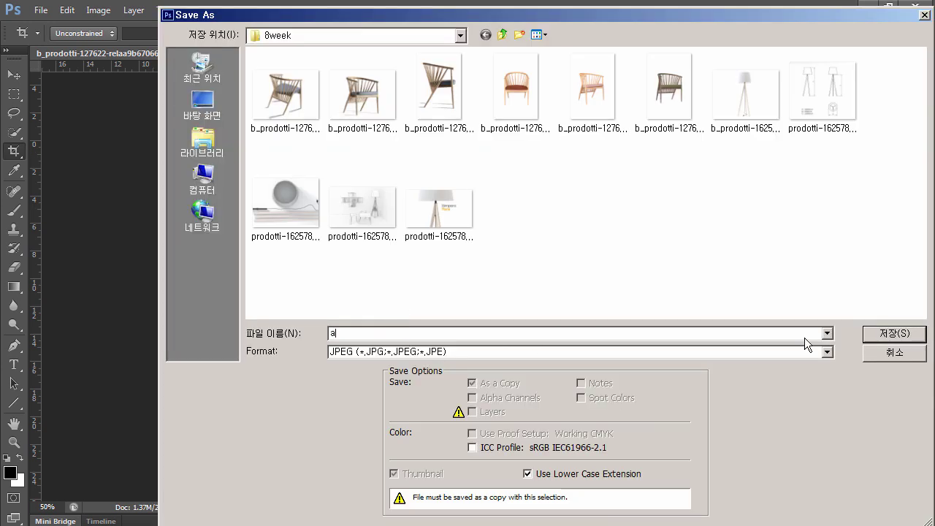
left_click(902, 335)
left_click(793, 240)
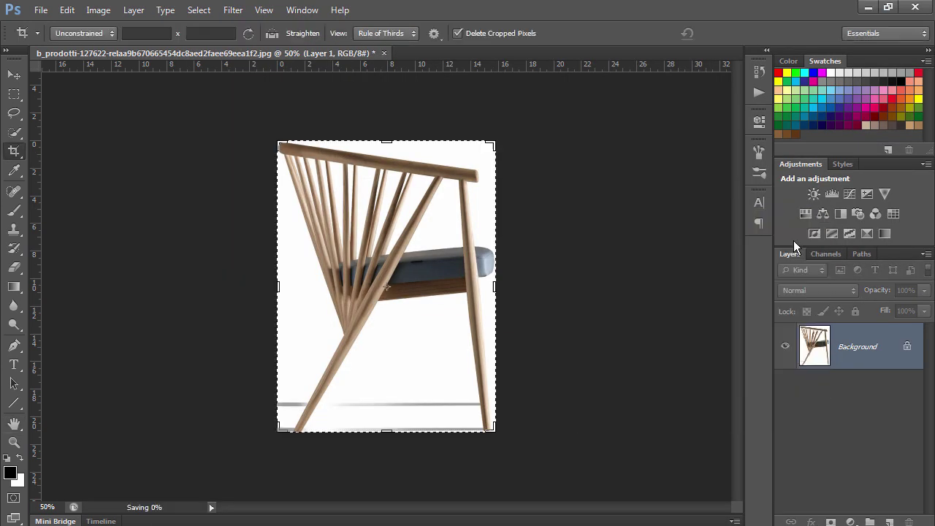
Close the document without saving its layers and minimise Photoshop
left_click(385, 54)
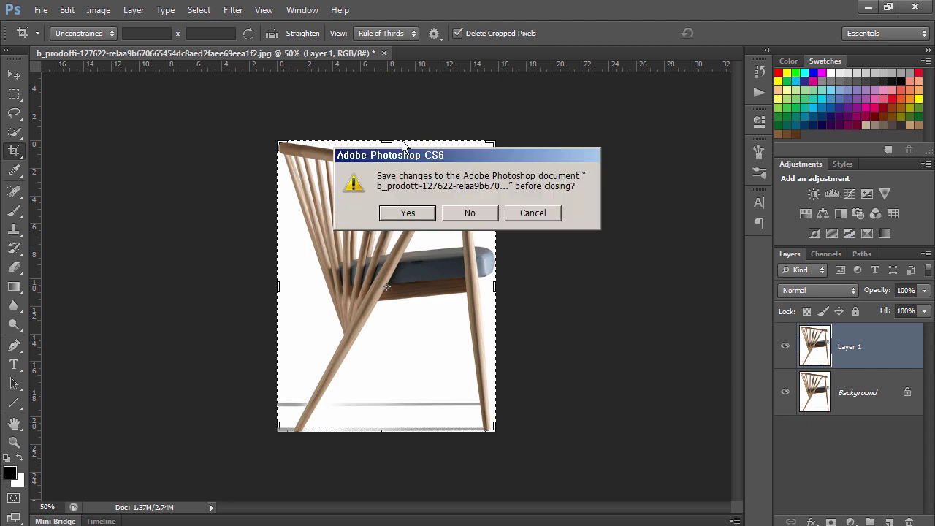
left_click(479, 214)
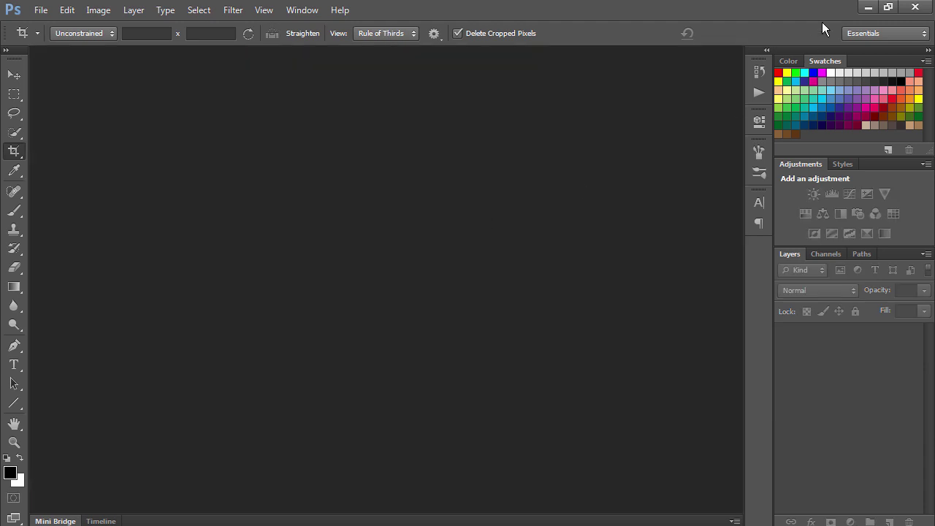
left_click(915, 7)
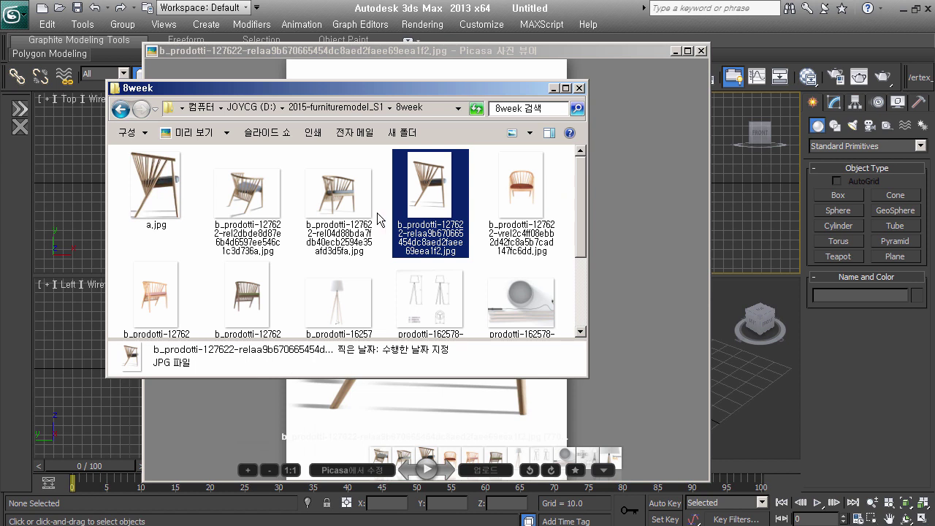
Confirm a.jpg is 599 × 800 pixels, 209KB, then minimise Explorer and Picasa
left_click(163, 205)
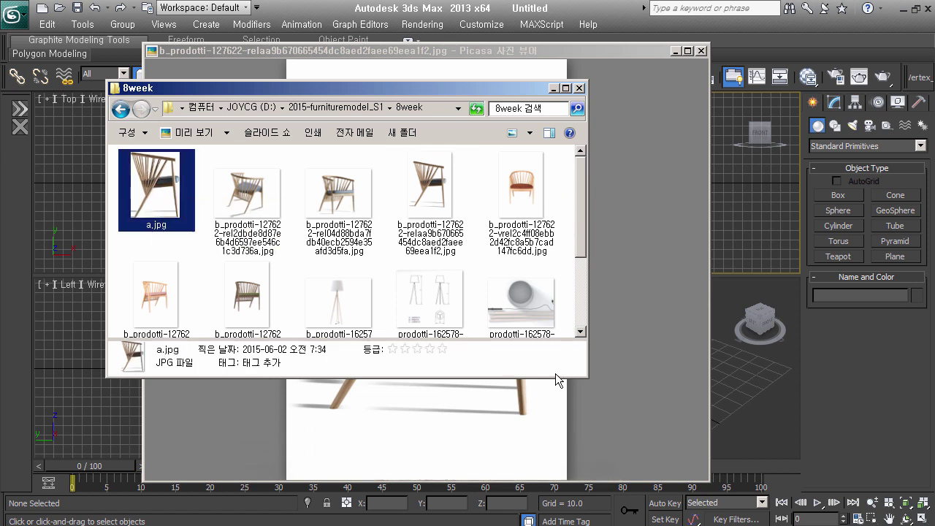
left_click_drag(585, 374, 759, 377)
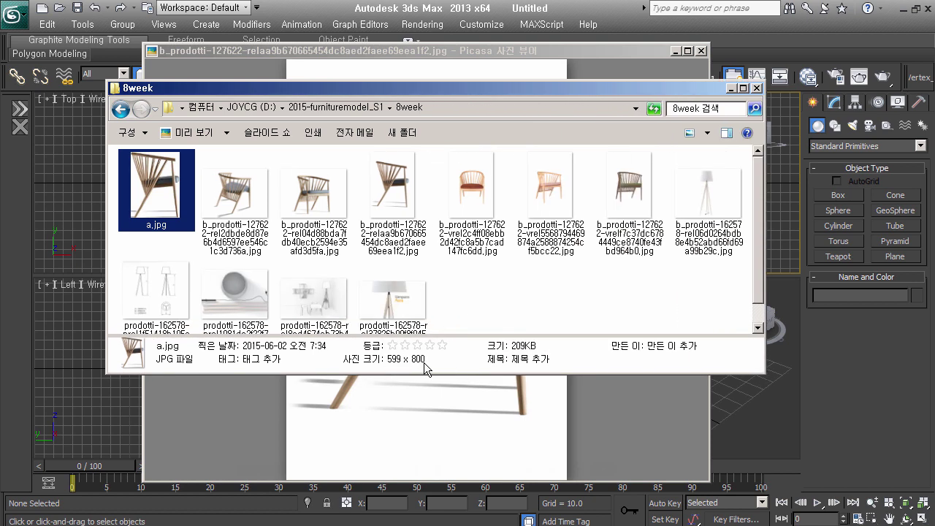
left_click(731, 88)
left_click(676, 52)
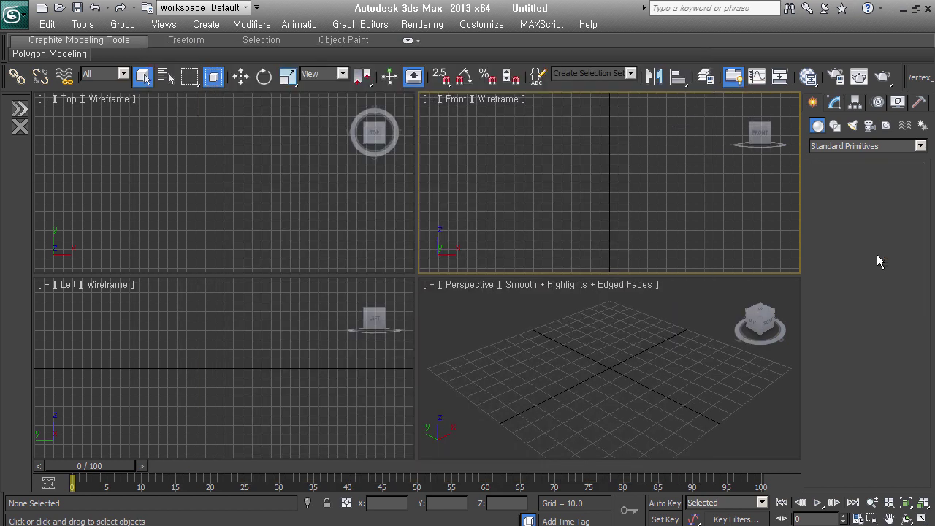
Create a plane in the Left view with Length 800 and Width 599
left_click(895, 256)
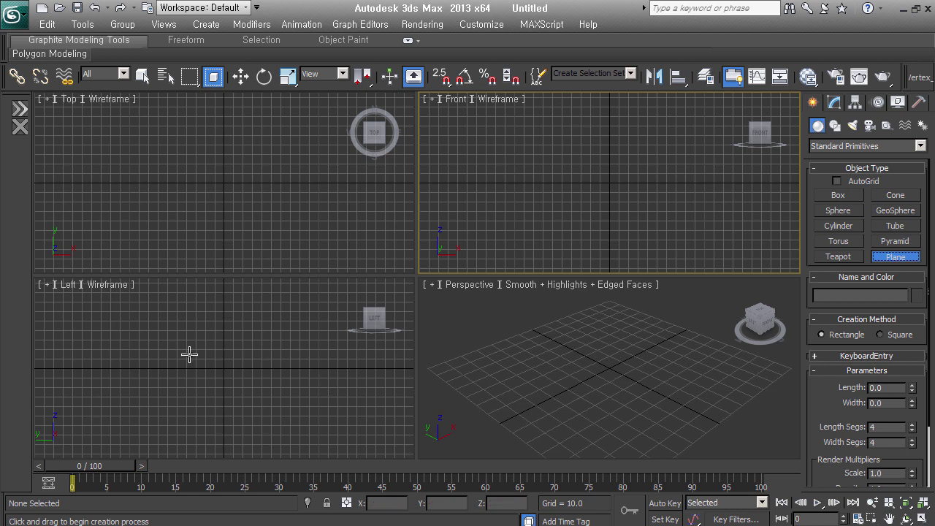
left_click_drag(184, 302, 295, 460)
double_click(883, 404)
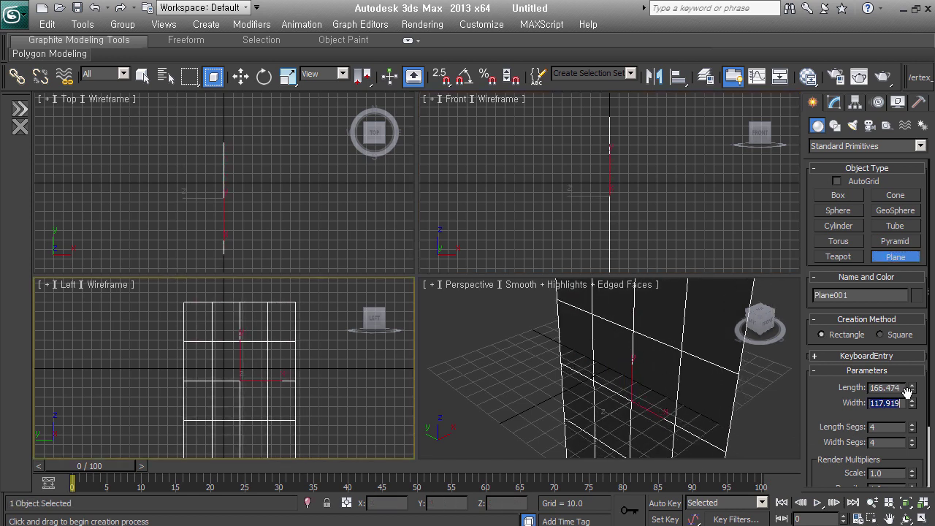
double_click(898, 387)
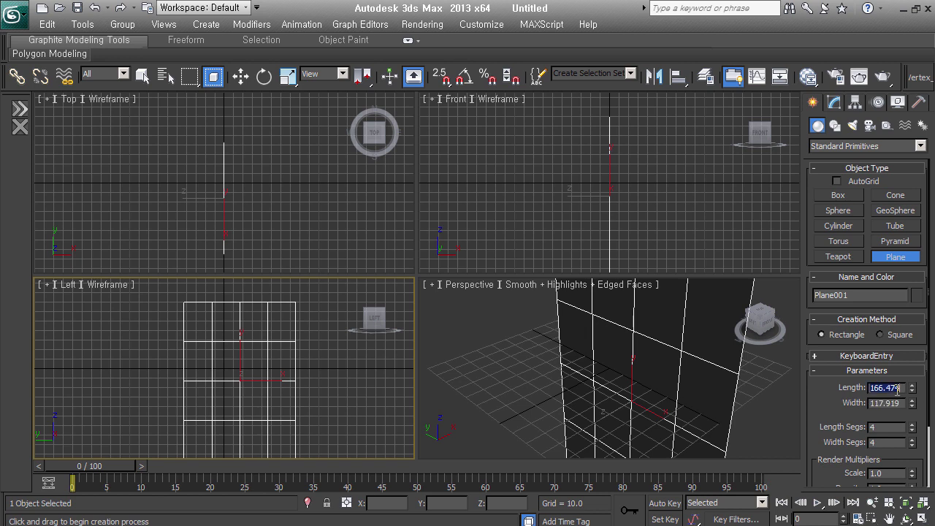
type("800")
key("Tab")
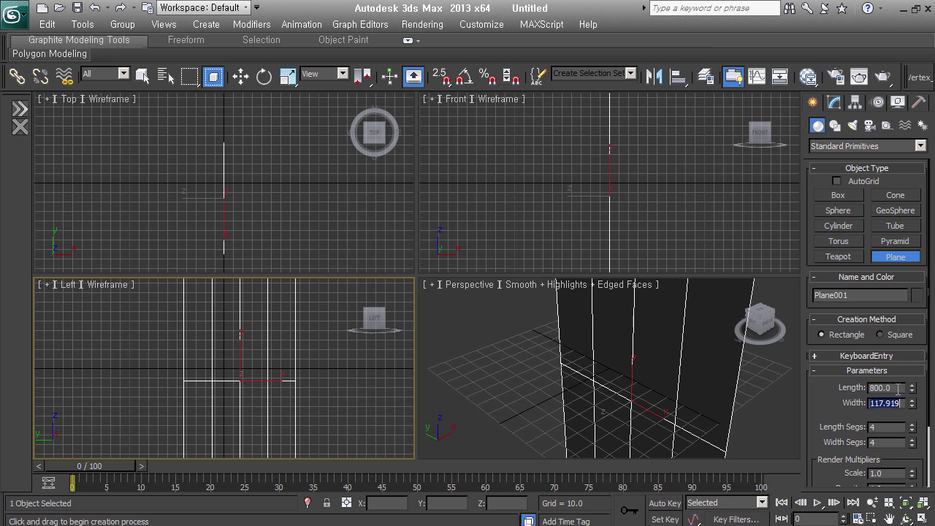
type("599")
key("Return")
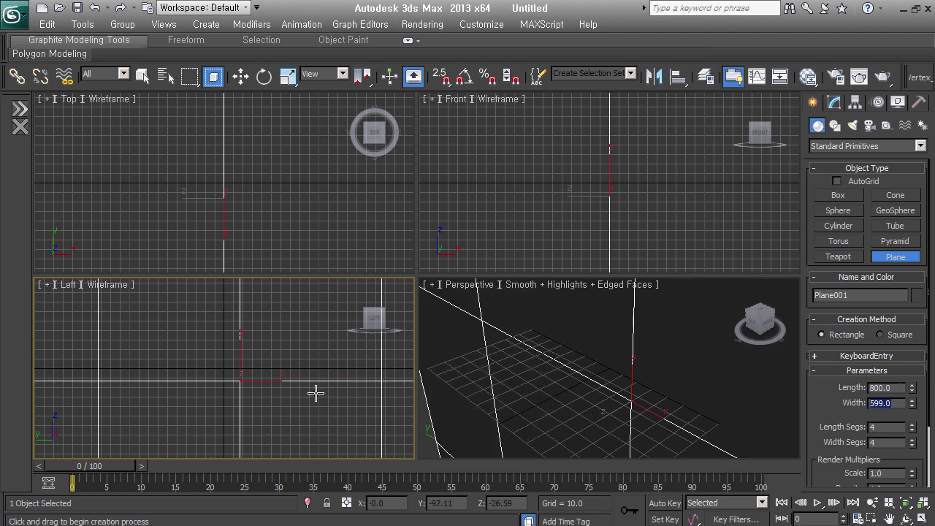
key("z")
middle_click_drag(313, 392, 319, 390)
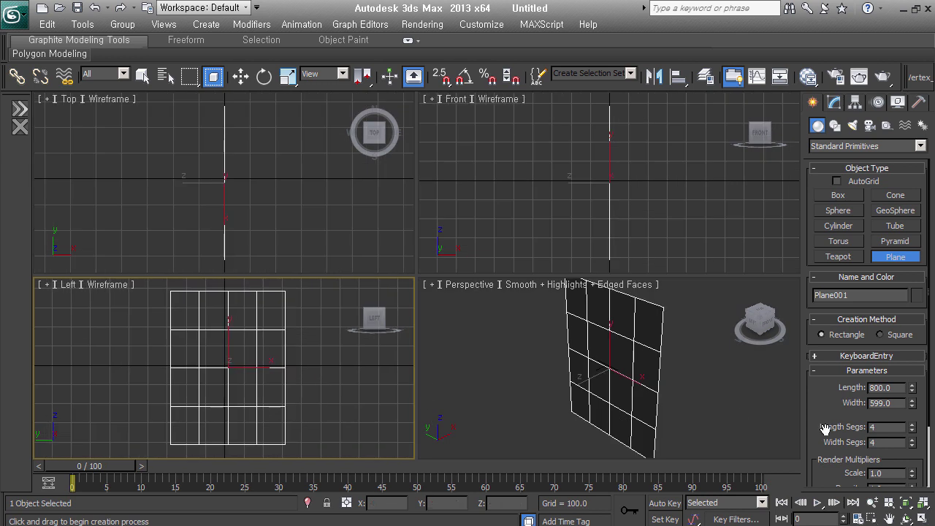
Reset the plane's Length Segs and Width Segs to 1 and exit plane creation
right_click(912, 429)
right_click(918, 454)
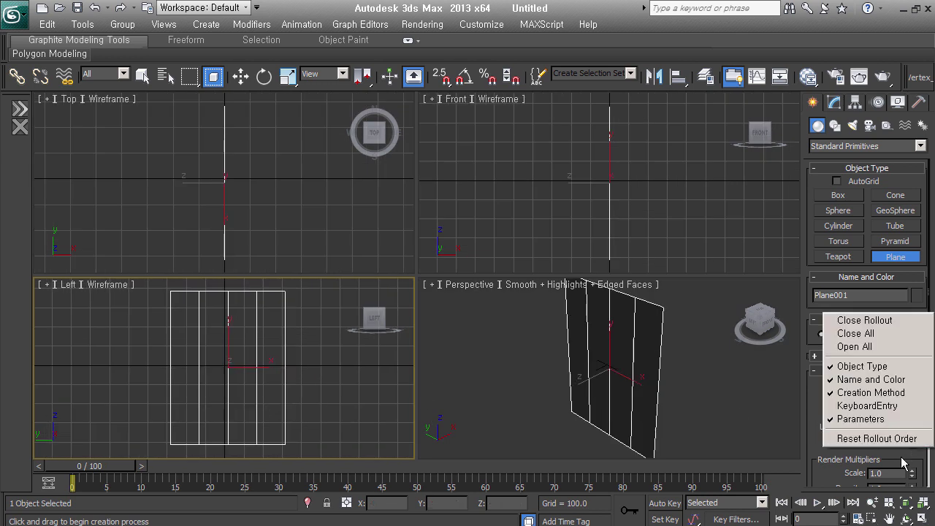
right_click(918, 459)
right_click(915, 457)
right_click(914, 457)
right_click(915, 457)
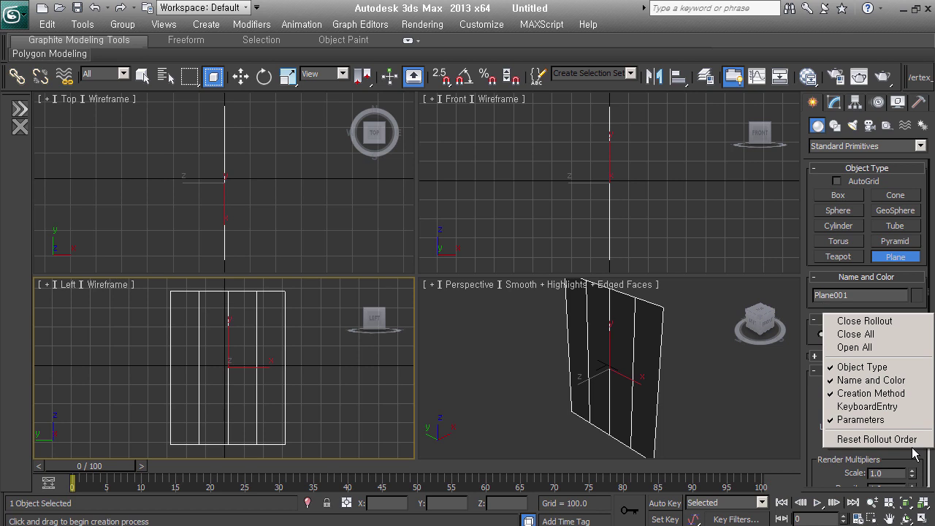
right_click(911, 451)
right_click(911, 446)
right_click(274, 392)
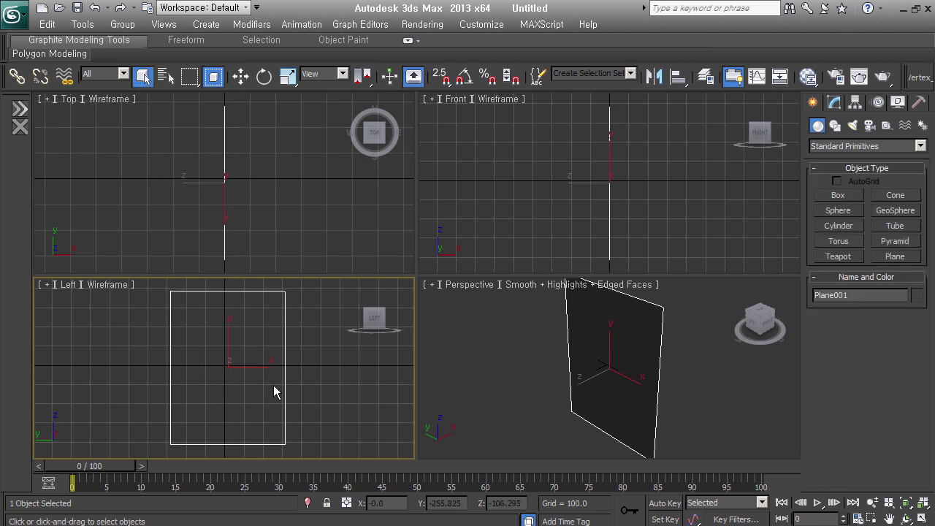
right_click(227, 325)
Move Plane001 up to about Z 427.835 so it stands just above the grid
left_click(233, 321)
left_click_drag(229, 336, 234, 256)
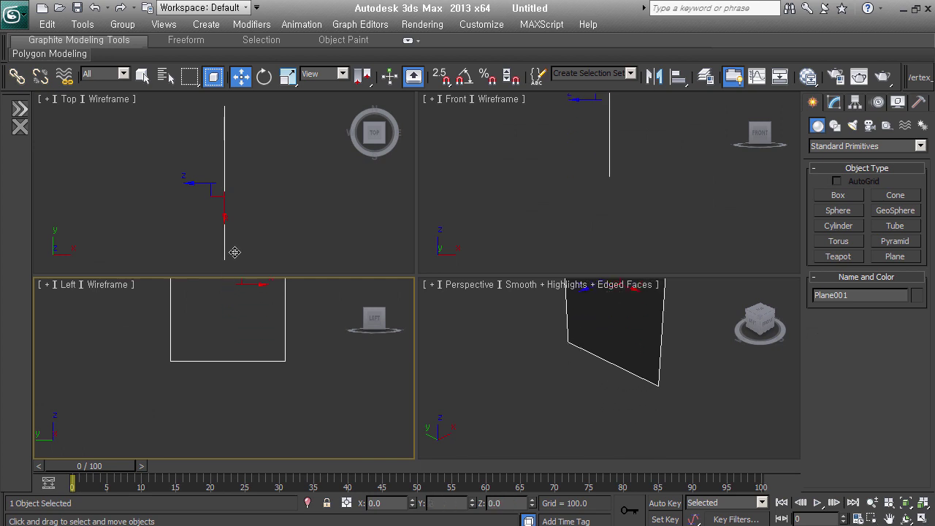
middle_click_drag(232, 357, 239, 425)
key("g")
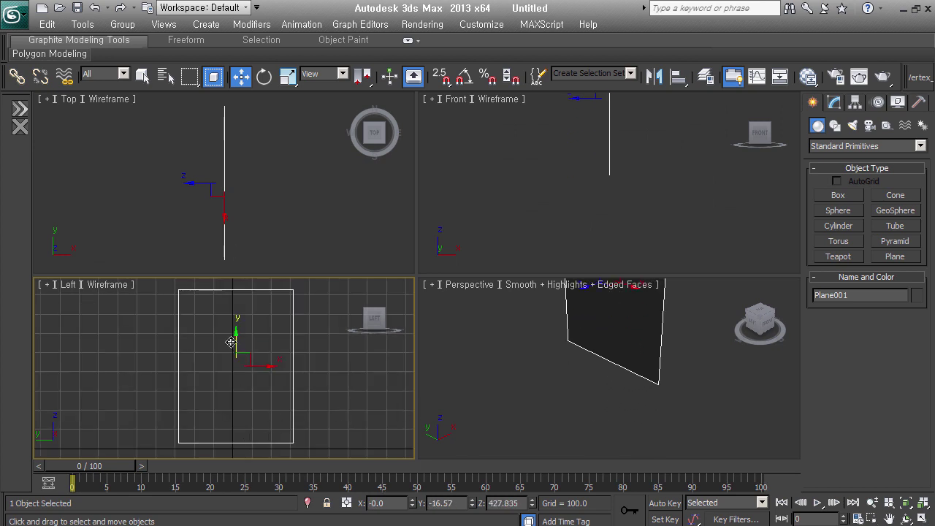
key("g")
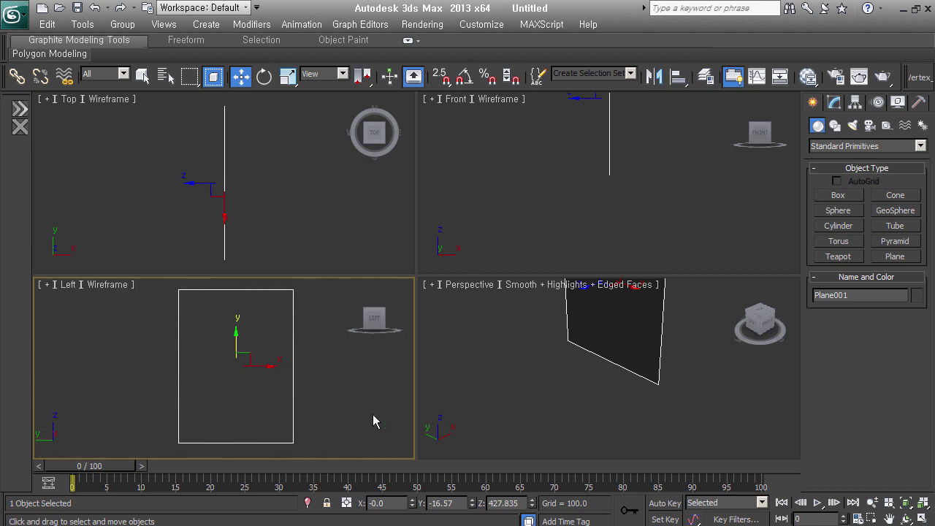
middle_click_drag(544, 360, 565, 451)
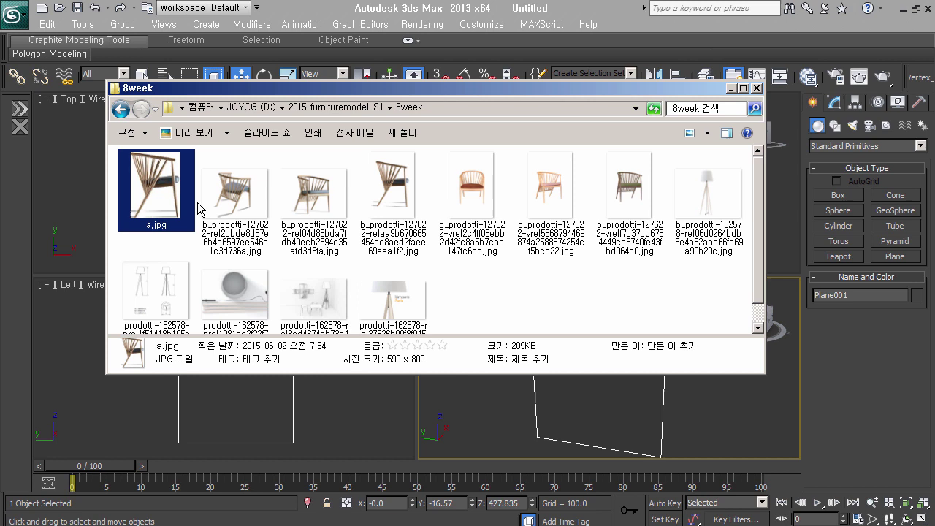
Drag a.jpg onto Plane001 so it displays the side-view chair photo
left_click_drag(175, 194, 193, 220)
left_click_drag(578, 420, 578, 420)
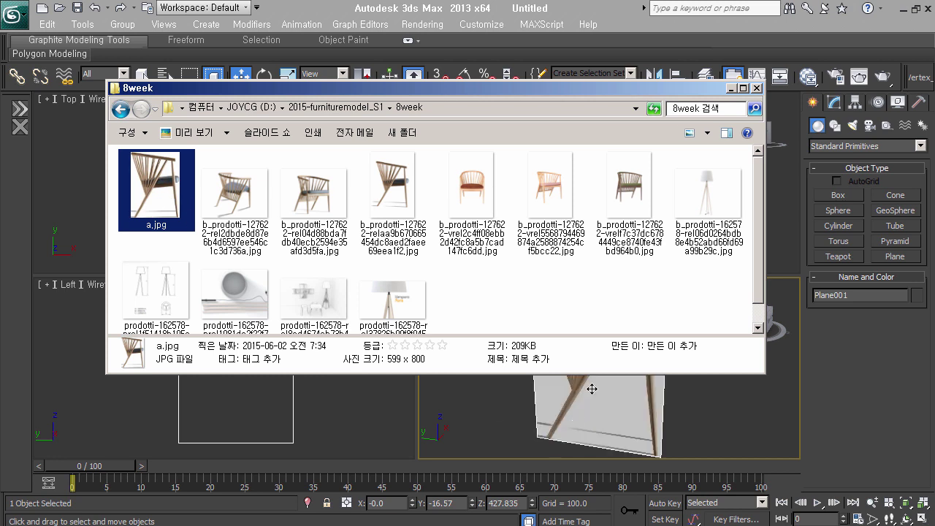
left_click(732, 88)
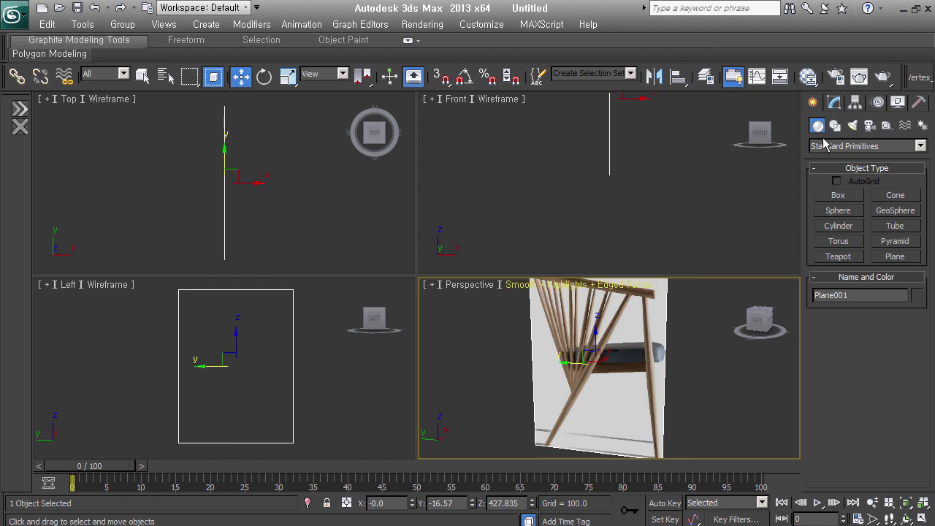
left_click(887, 126)
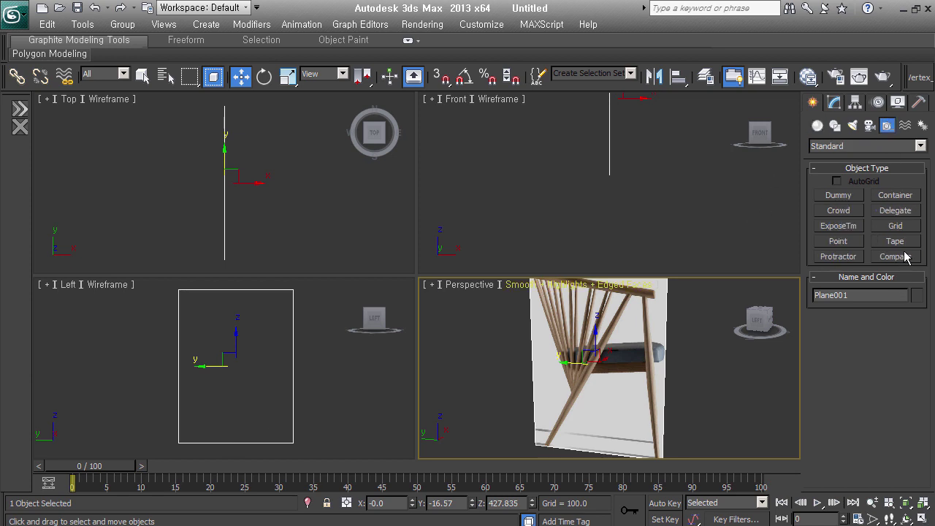
mouse_move(677, 449)
middle_mouse_down()
mouse_move(679, 397)
mouse_move(680, 409)
middle_mouse_up()
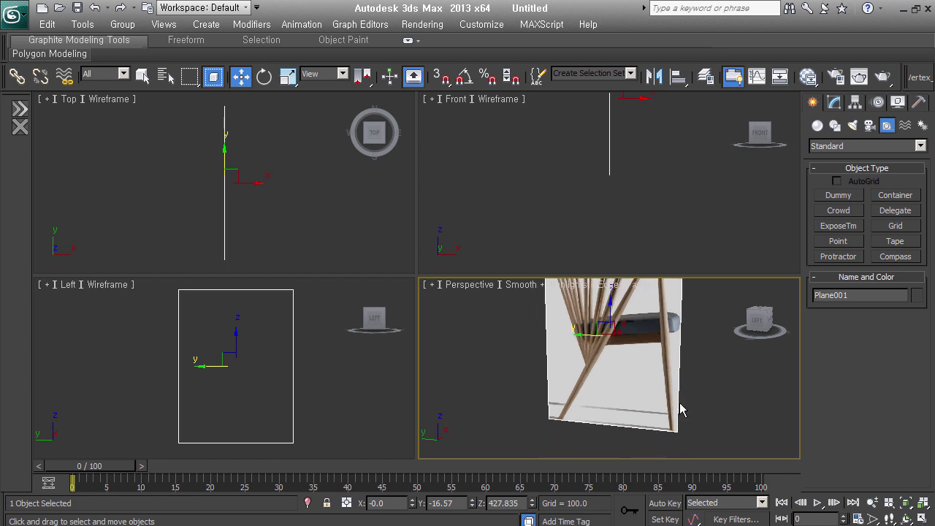
left_click(834, 102)
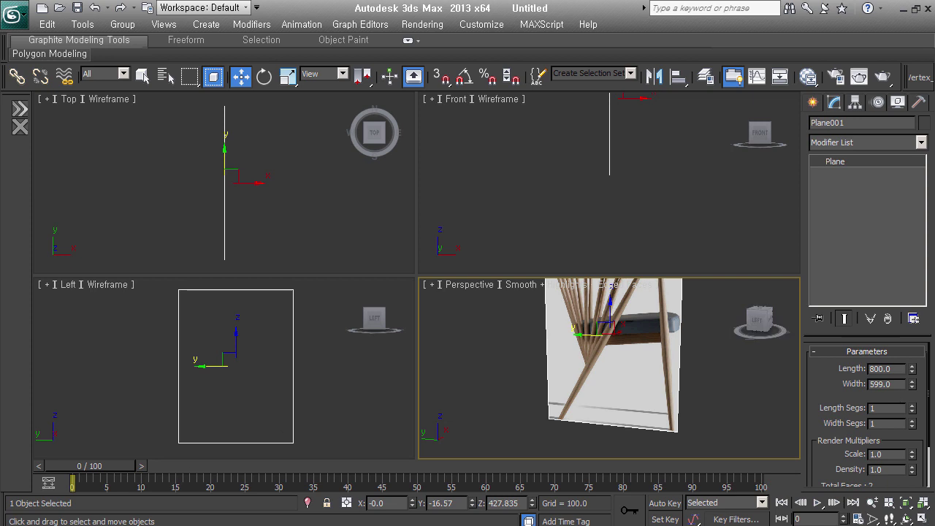
key("super")
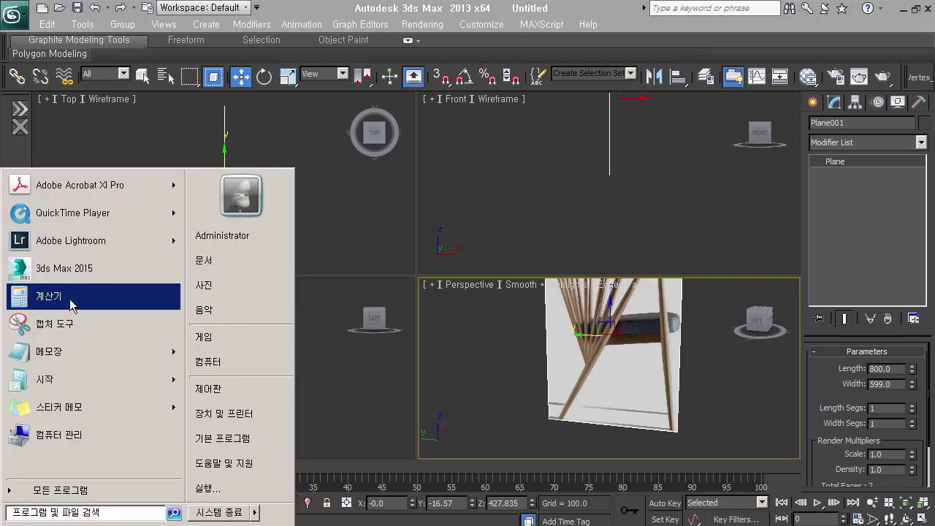
Launch Calculator and divide 500 by 599 to get the 0.8347 scale ratio
left_click(70, 296)
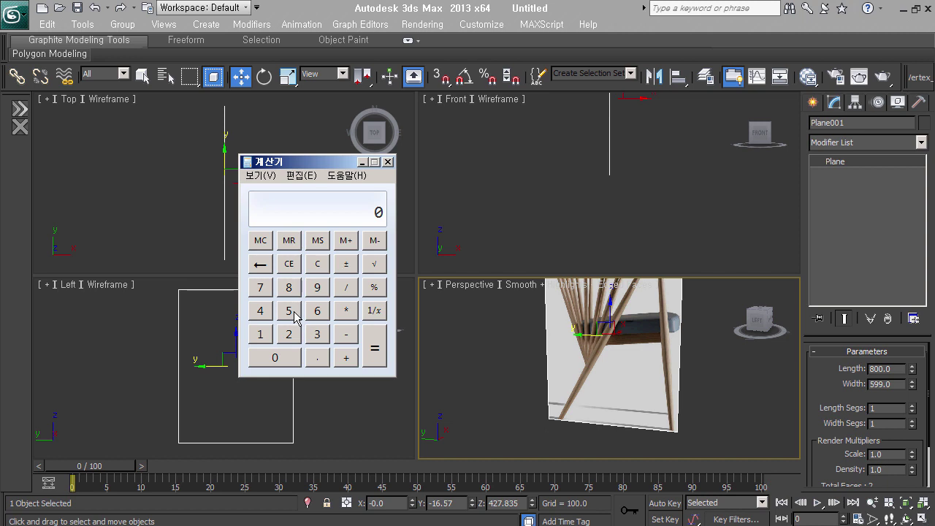
left_click(290, 310)
double_click(279, 359)
left_click(347, 289)
left_click(289, 333)
left_click(319, 292)
left_click(318, 292)
left_click(377, 352)
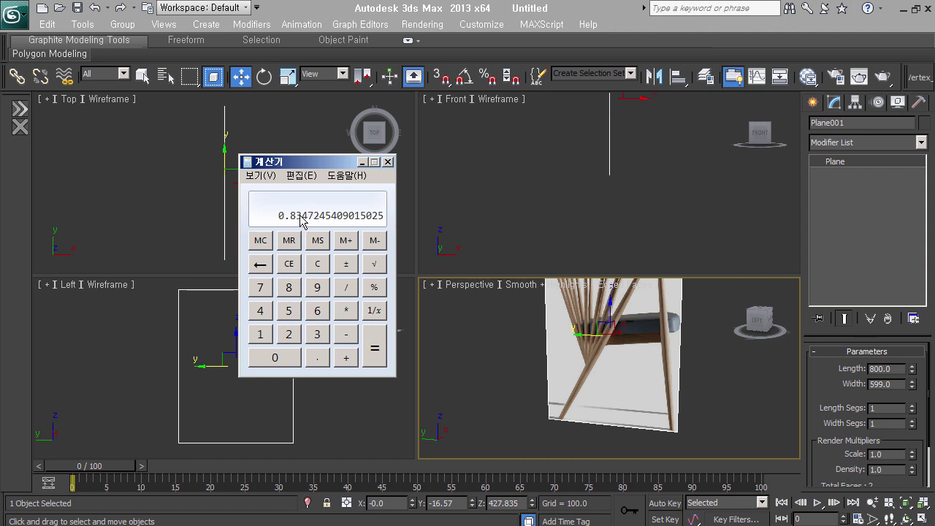
left_click(918, 103)
Rescale the scene's world units with a 0.8 scale factor using Rescale World Units
left_click(813, 103)
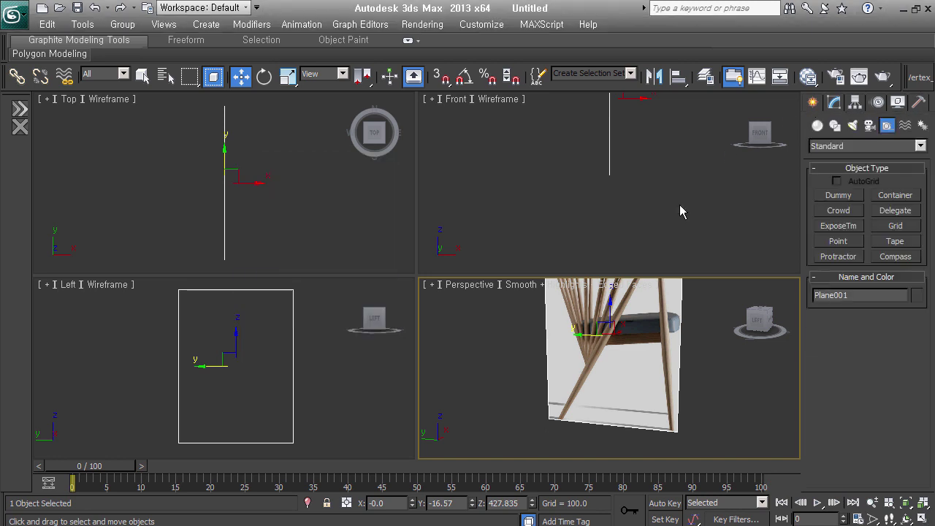
left_click(915, 103)
left_click(832, 162)
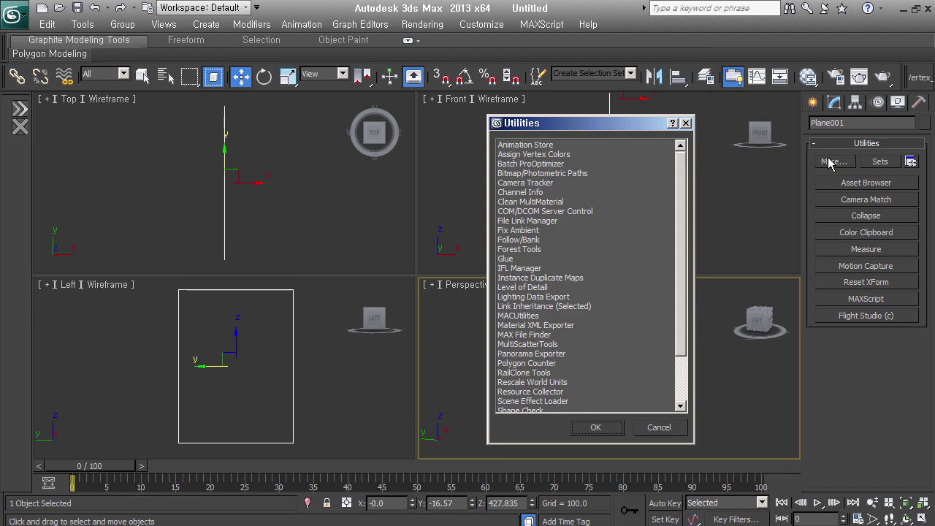
left_click(613, 343)
left_click(606, 373)
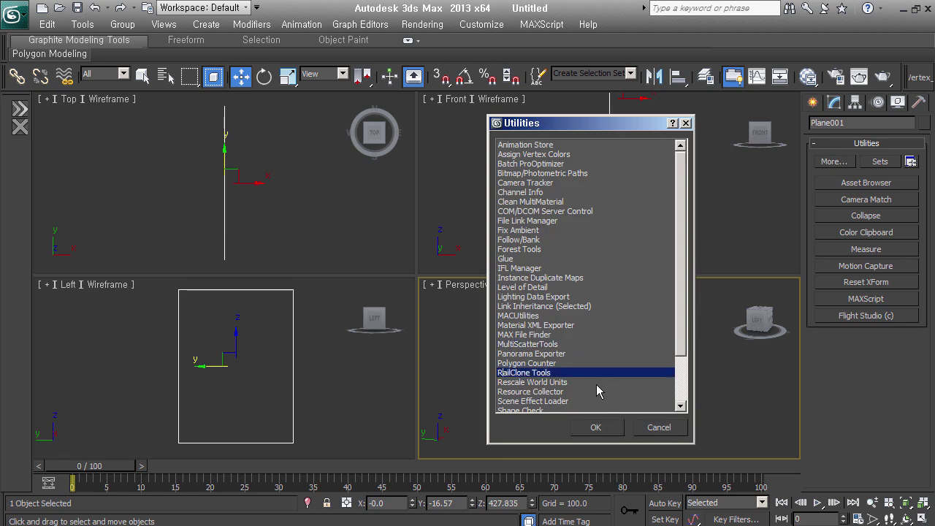
double_click(566, 382)
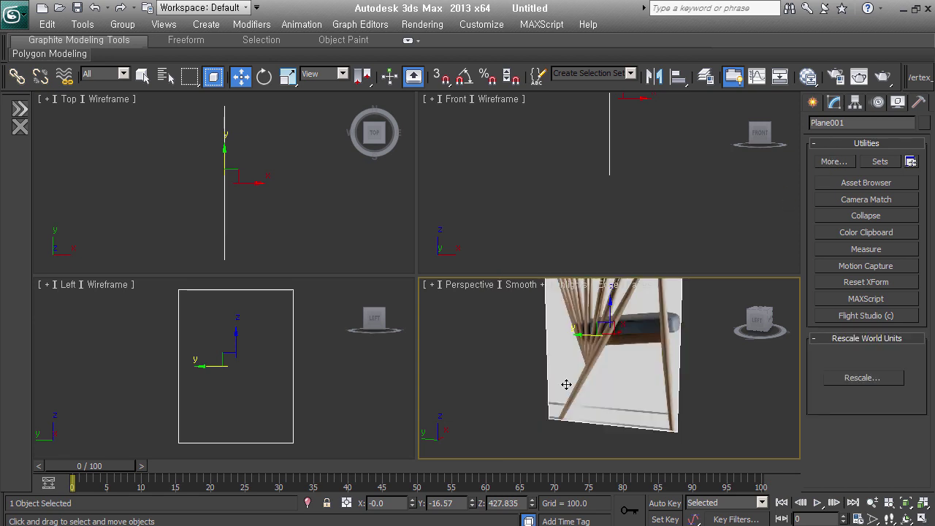
left_click(860, 377)
left_click_drag(440, 261, 346, 263)
type("0.")
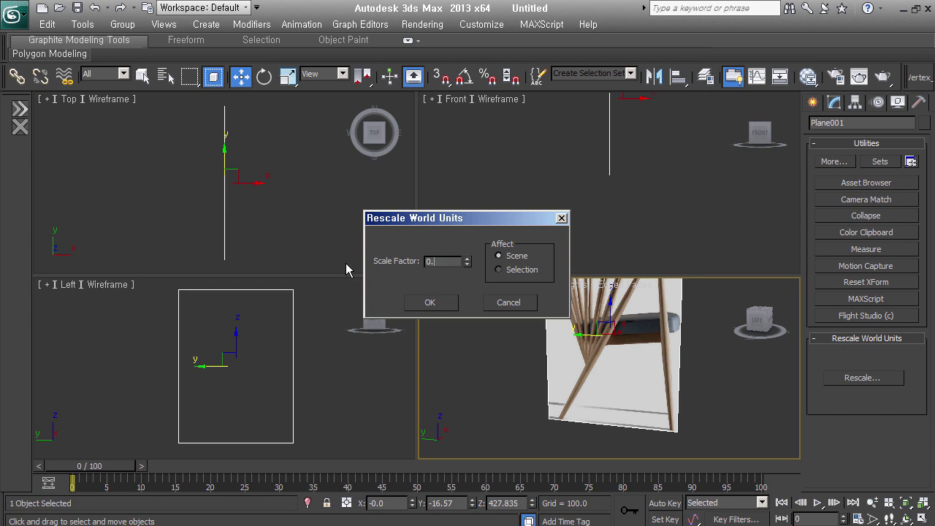
type("8347")
left_click(429, 302)
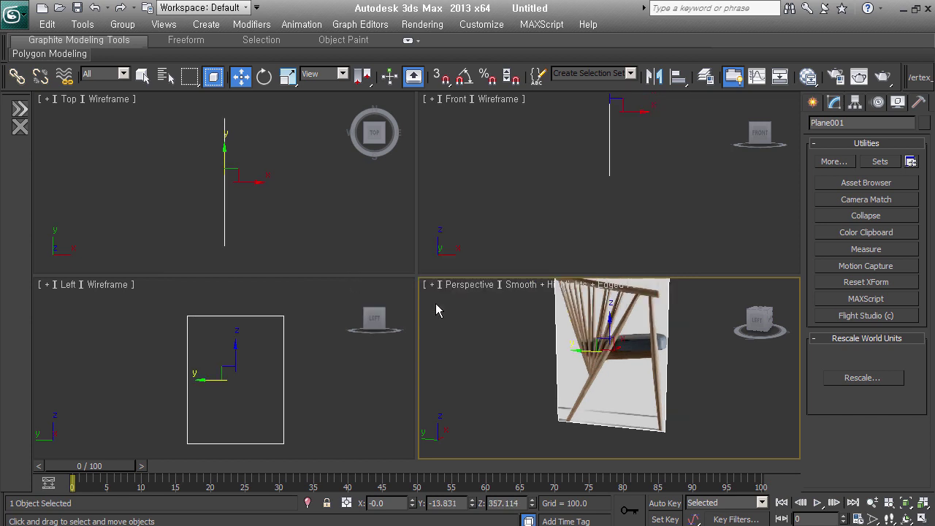
Measure the plane's bottom edge with a vertex-snapped tape helper in the side view
left_click(282, 382)
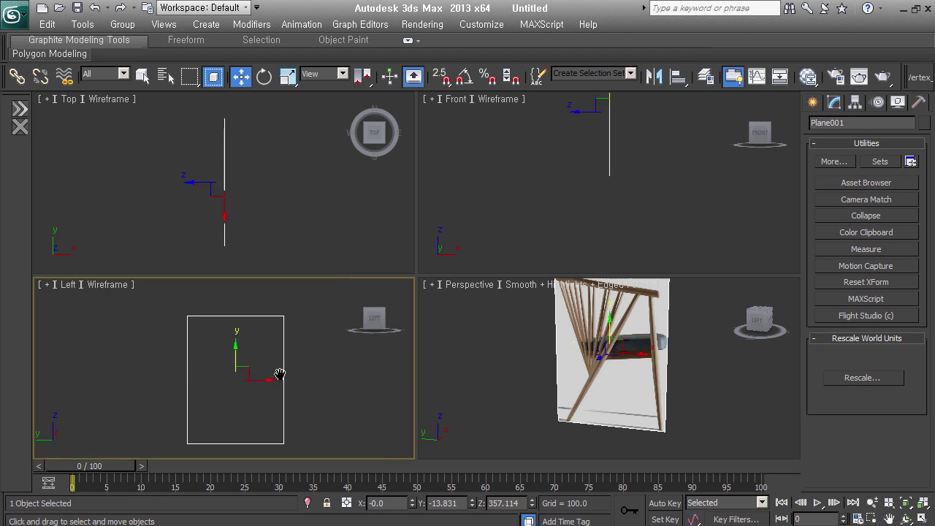
left_click(814, 103)
left_click(895, 243)
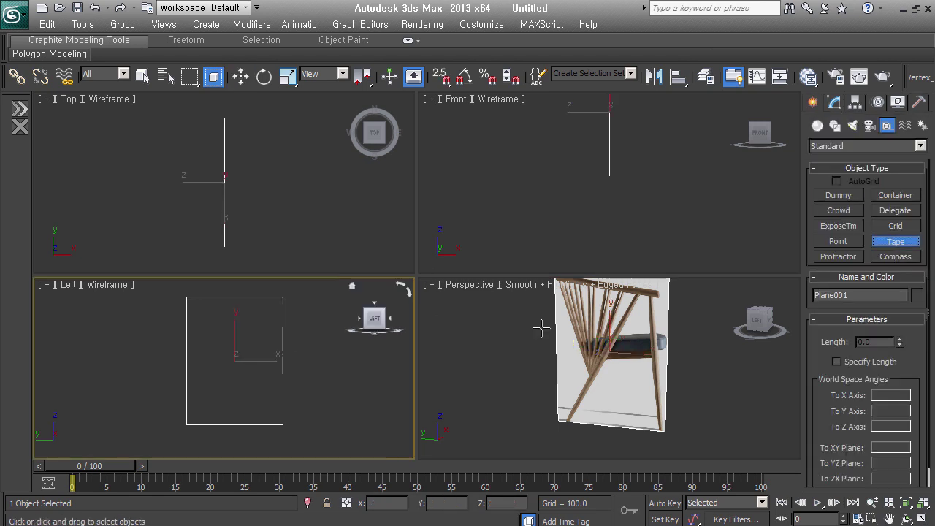
key("s")
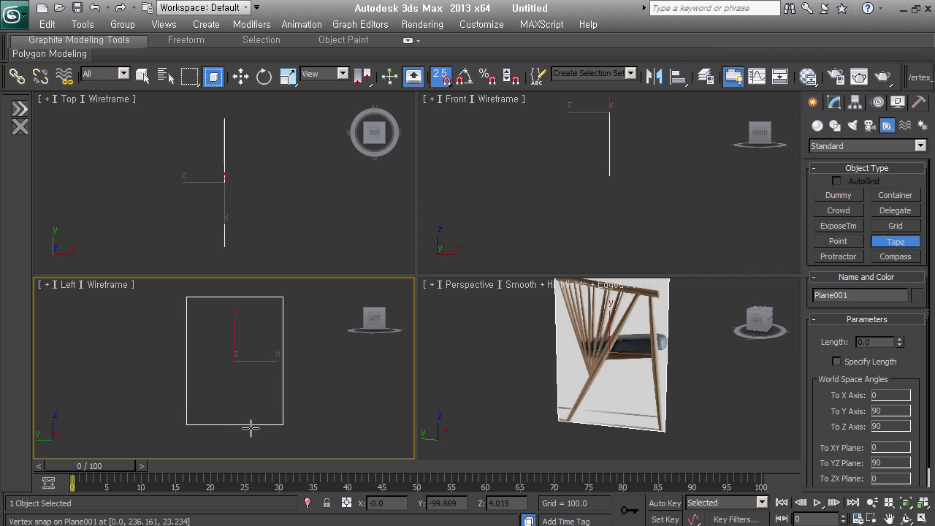
left_click_drag(188, 425, 282, 424)
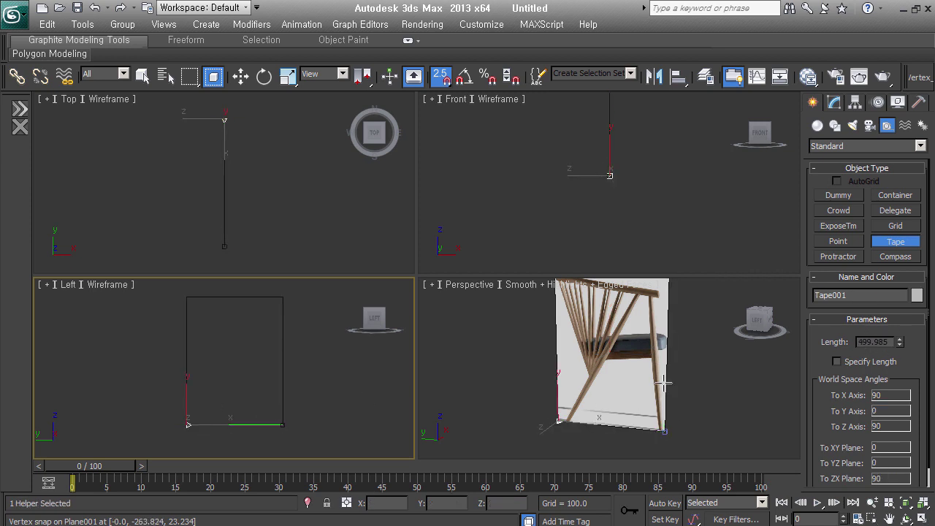
Remove the tape helper and select Plane001 with the Move tool
key("ctrl+z")
right_click(303, 393)
key("w")
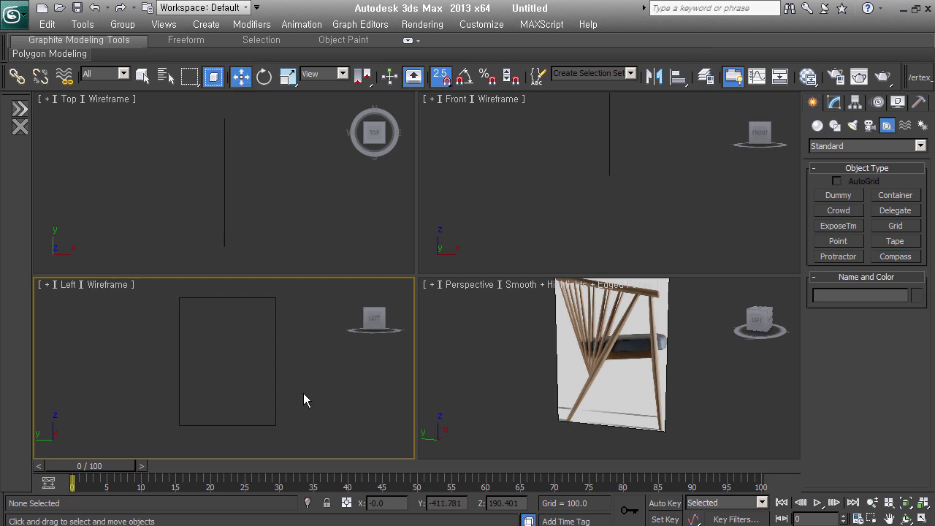
left_click(276, 393)
Set Plane001's Shell to Outer Amount 0 and Inner Amount 500, then zoom extents in all views
middle_click_drag(625, 192, 586, 261)
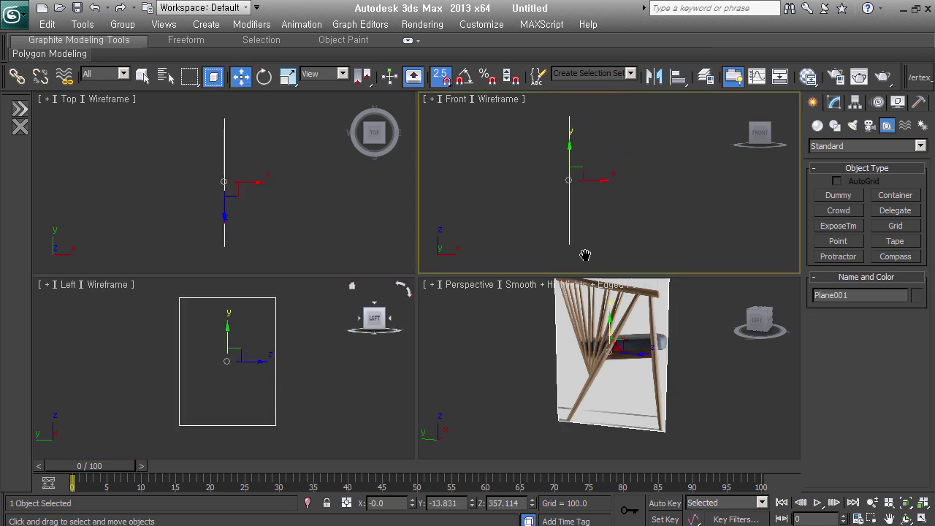
middle_click_drag(668, 226, 645, 229)
left_click_drag(893, 388, 794, 398)
type("500")
key("Return")
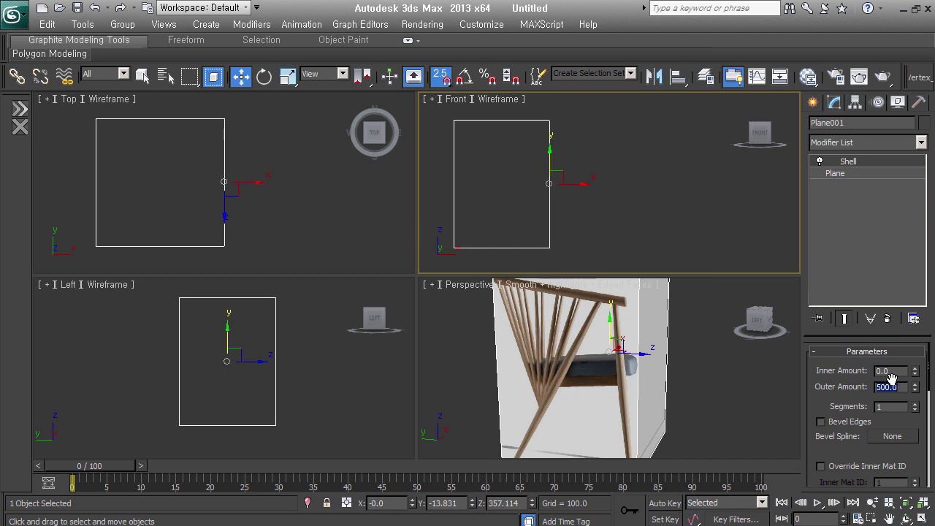
right_click(914, 387)
double_click(898, 373)
type("500")
key("Return")
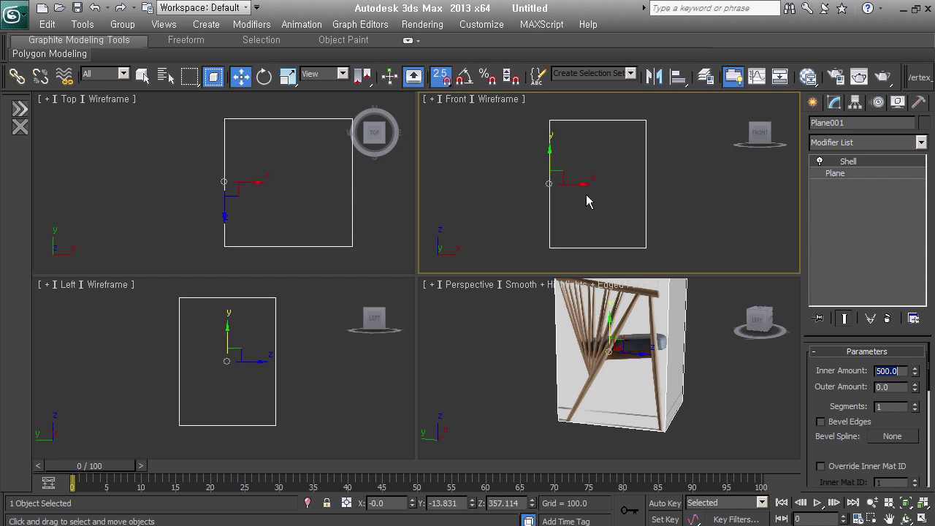
right_click(500, 397)
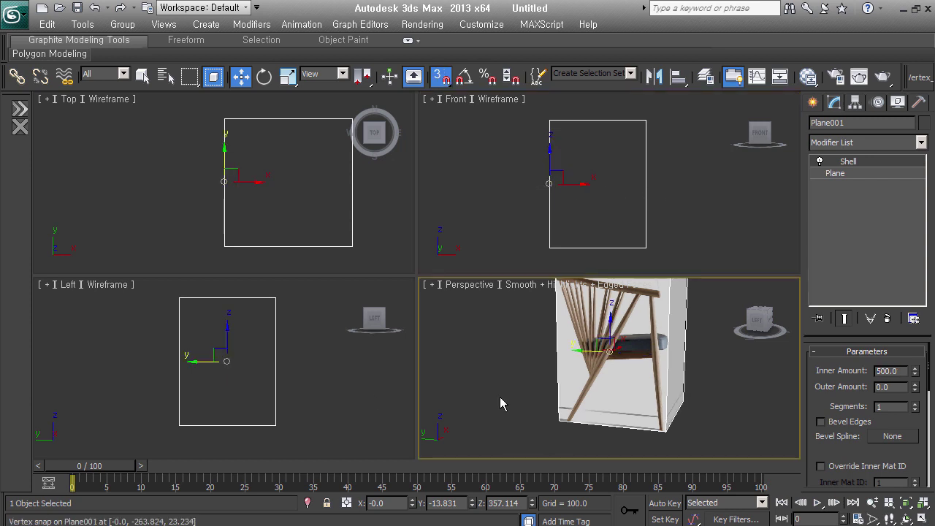
key("ctrl+shift+z")
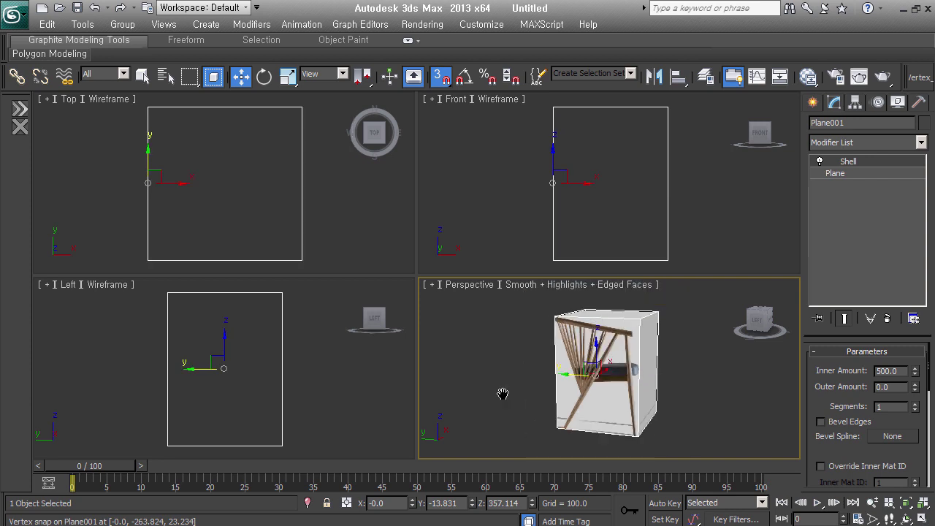
Save the scene as 0-base.max
left_click(13, 14)
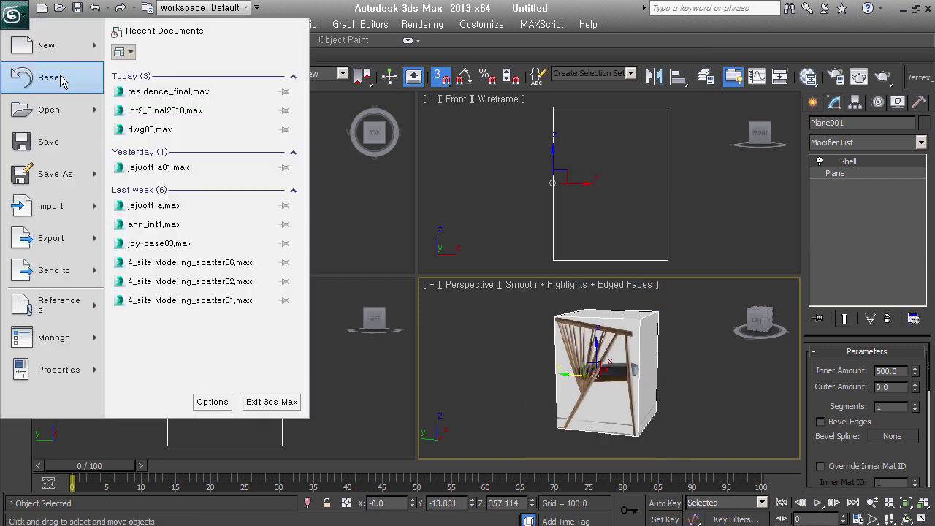
left_click(60, 181)
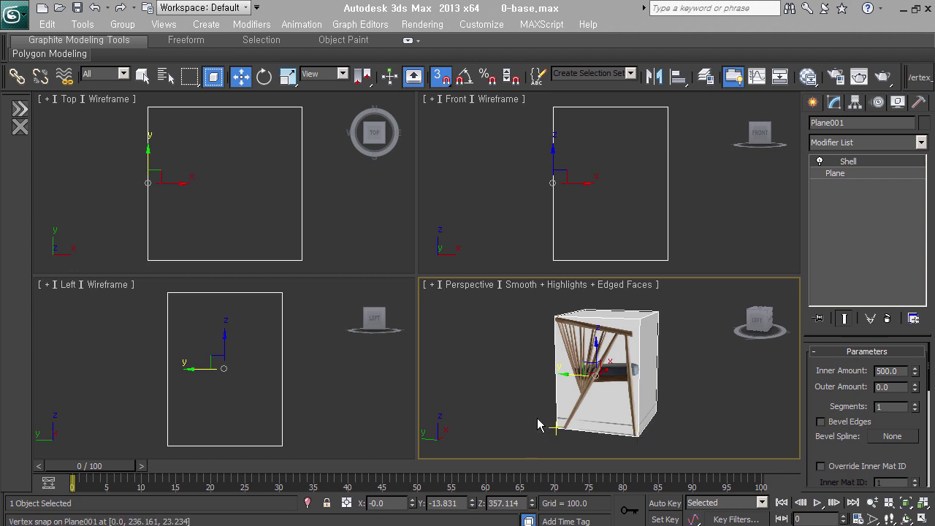
scroll(570, 358, "up", 1)
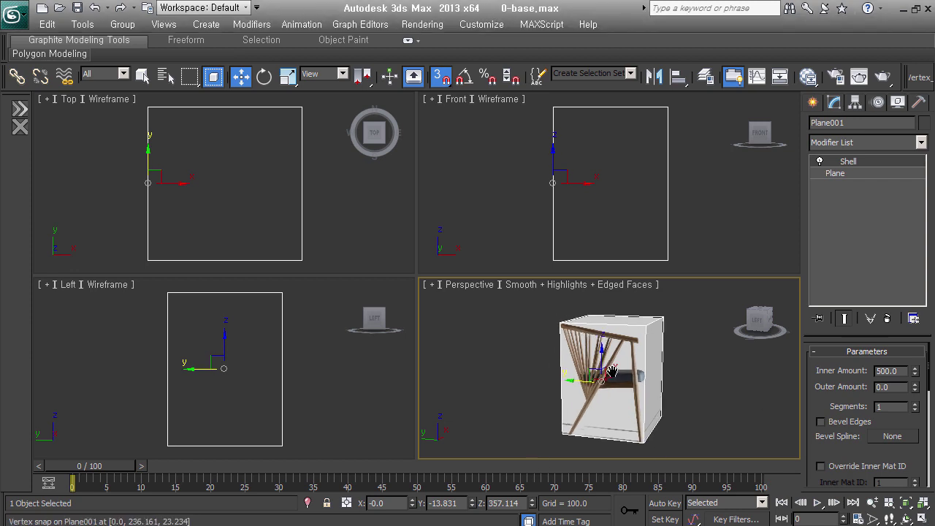
Shade the Left view with the chair photo visible and selection brackets hidden
middle_click(287, 409)
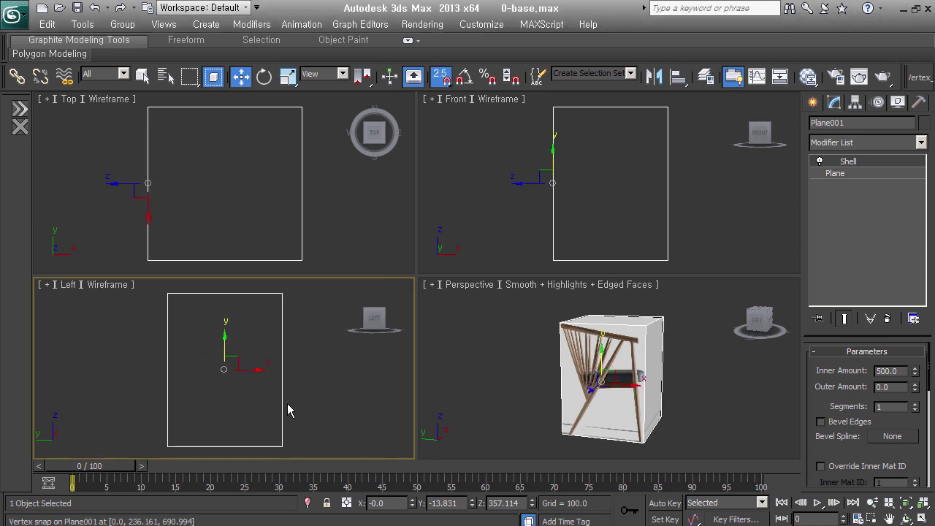
key("F3")
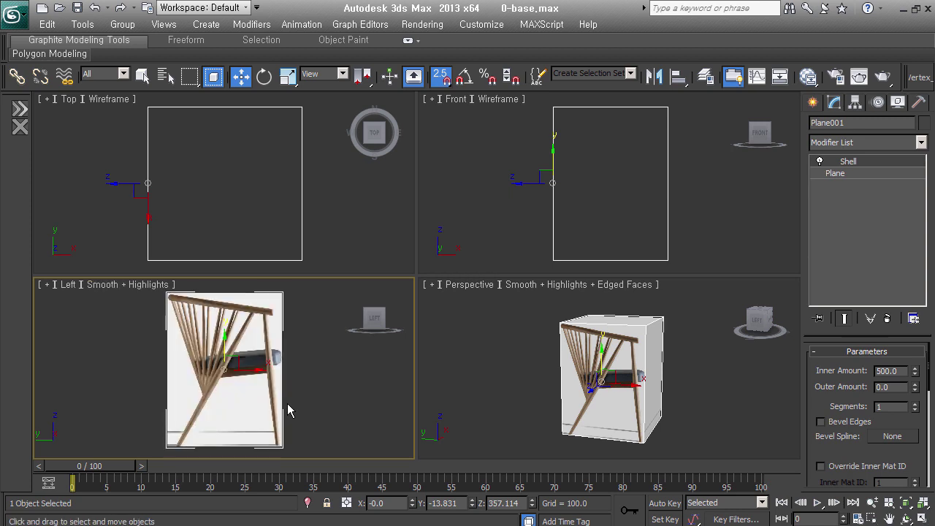
key("j")
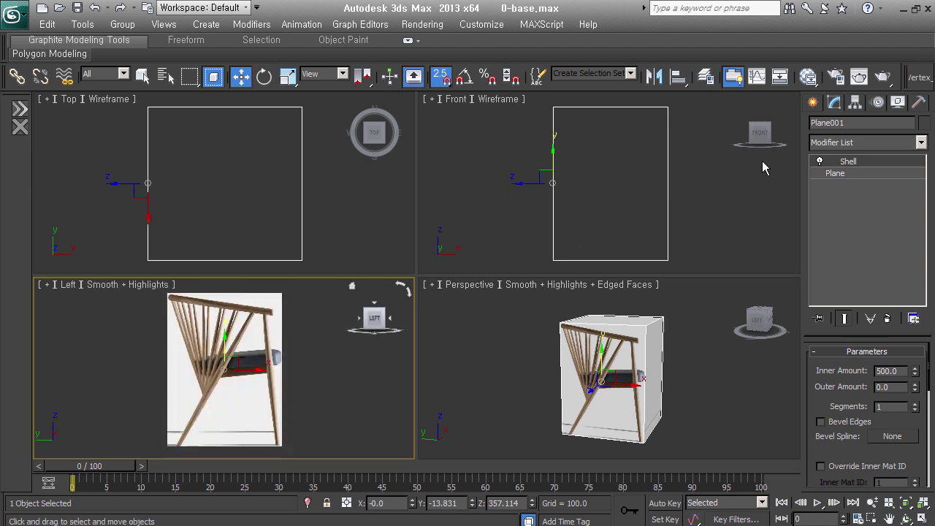
left_click(820, 98)
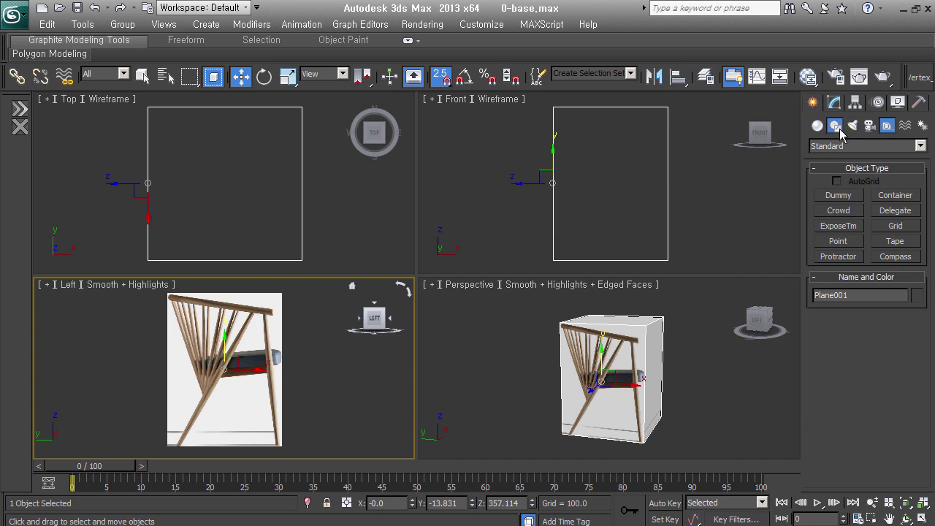
Switch to the Splines shape category and briefly check the chair reference photo
left_click(839, 127)
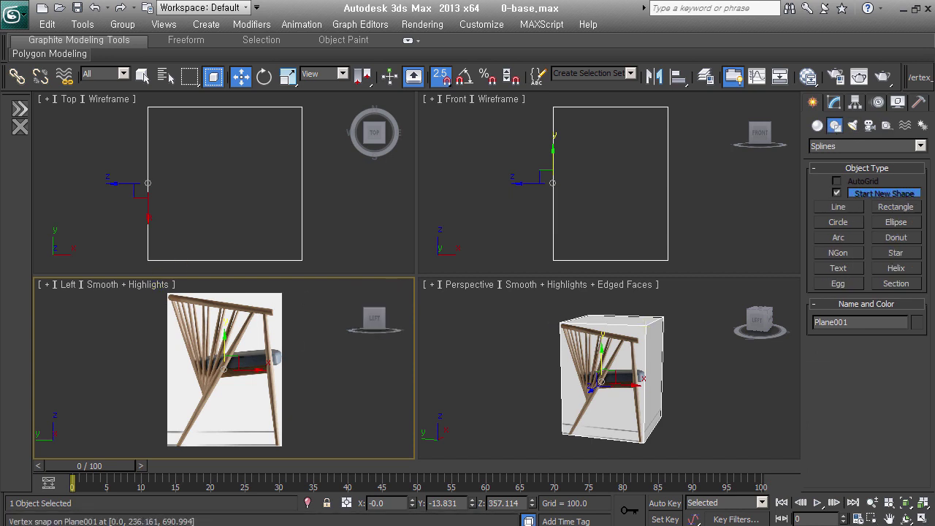
key("alt+Tab")
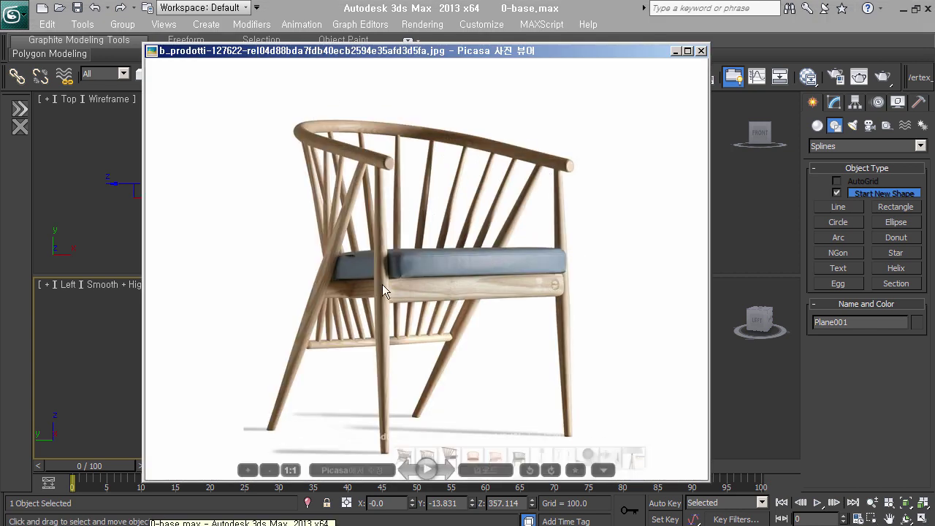
mouse_move(304, 350)
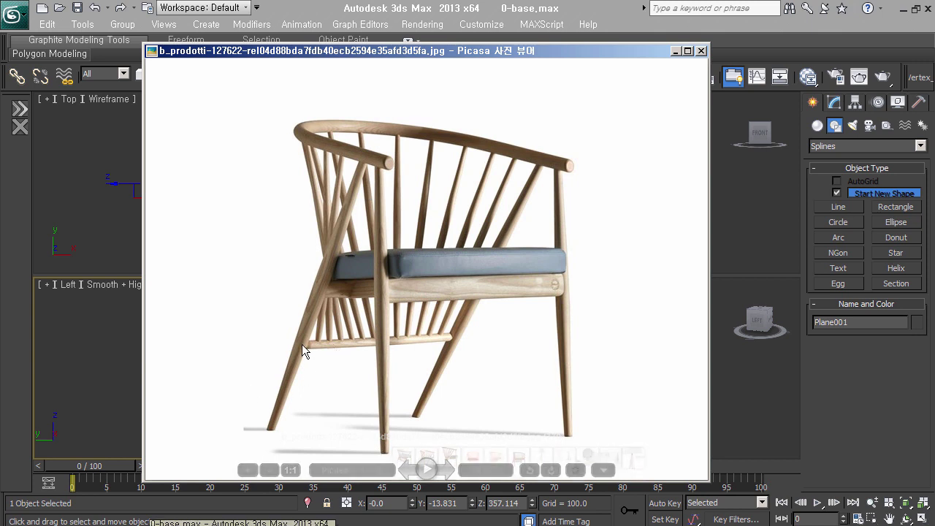
left_click(675, 52)
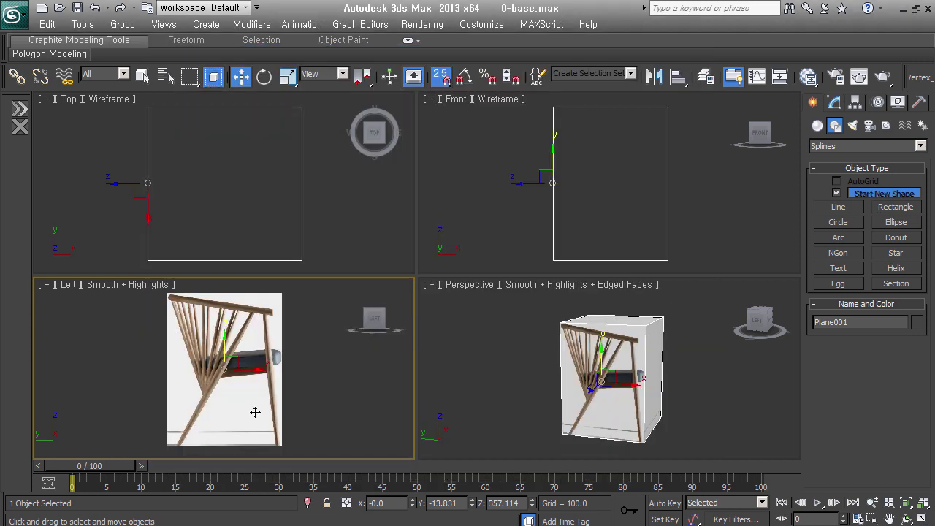
Frame the chair reference in the Left view, abandoning an initial line attempt
left_click(853, 210)
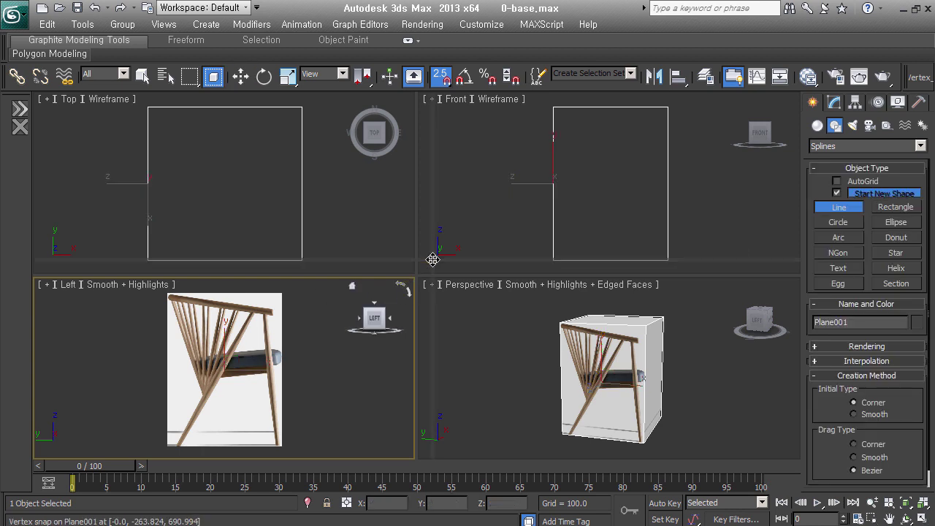
left_click_drag(413, 275, 550, 154)
scroll(428, 232, "up", 2)
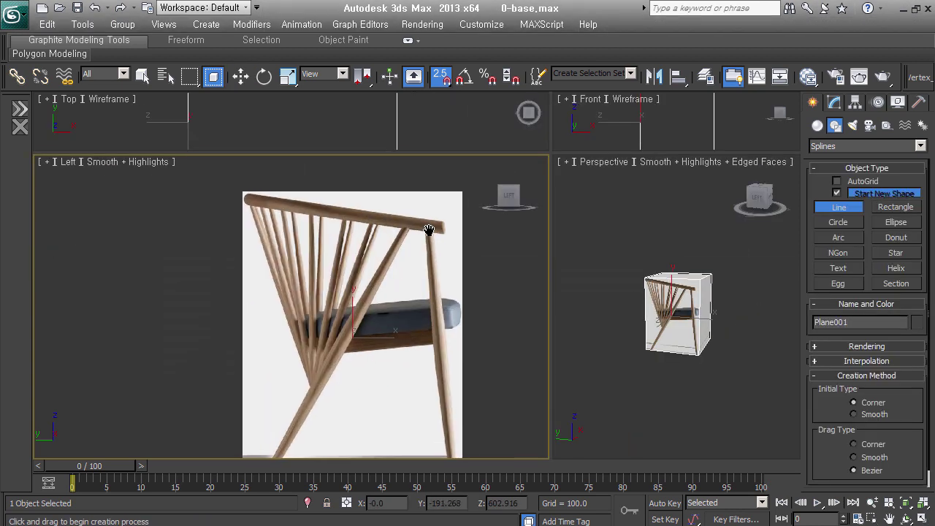
scroll(427, 193, "up", 2)
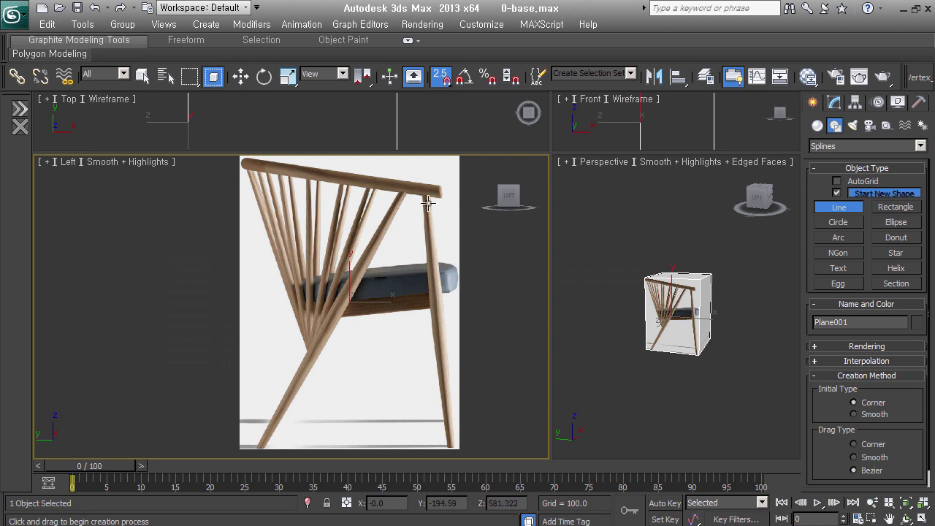
middle_click_drag(423, 192, 410, 179)
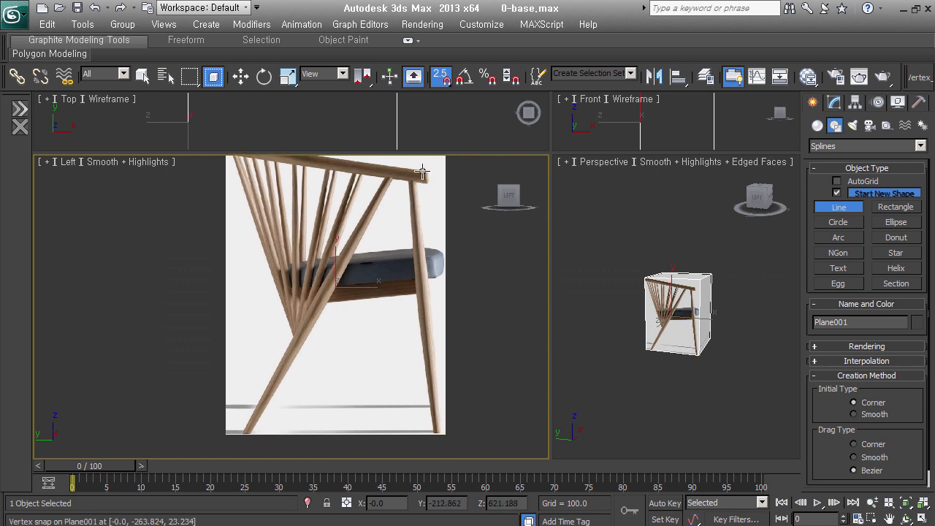
key("s")
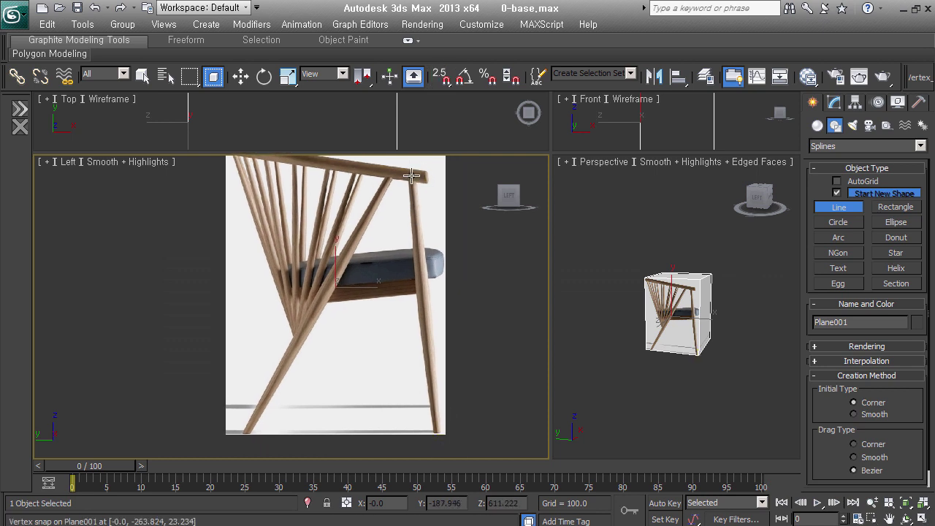
left_click(409, 177)
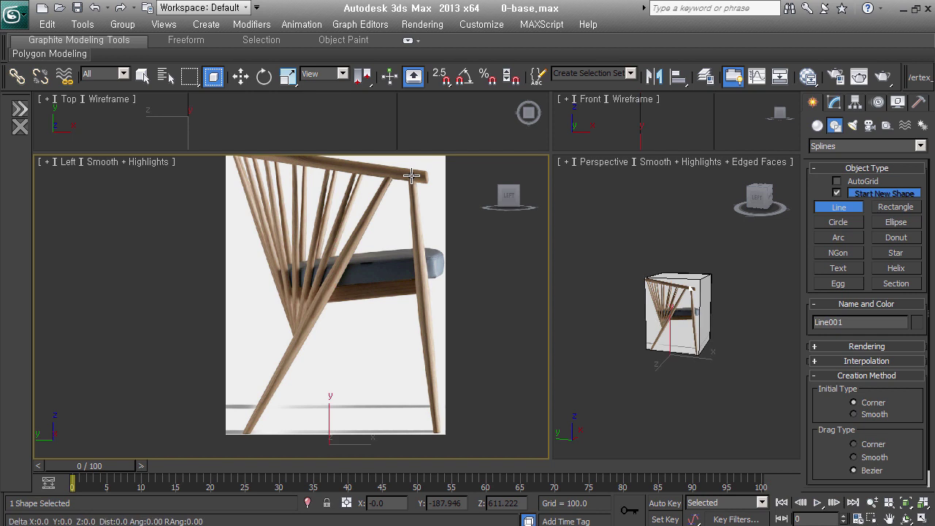
right_click(436, 432)
scroll(434, 380, "down", 3)
middle_click_drag(434, 380, 325, 354, "alt")
Move the reference box about 106 units along X, then return to the Left view
key("w")
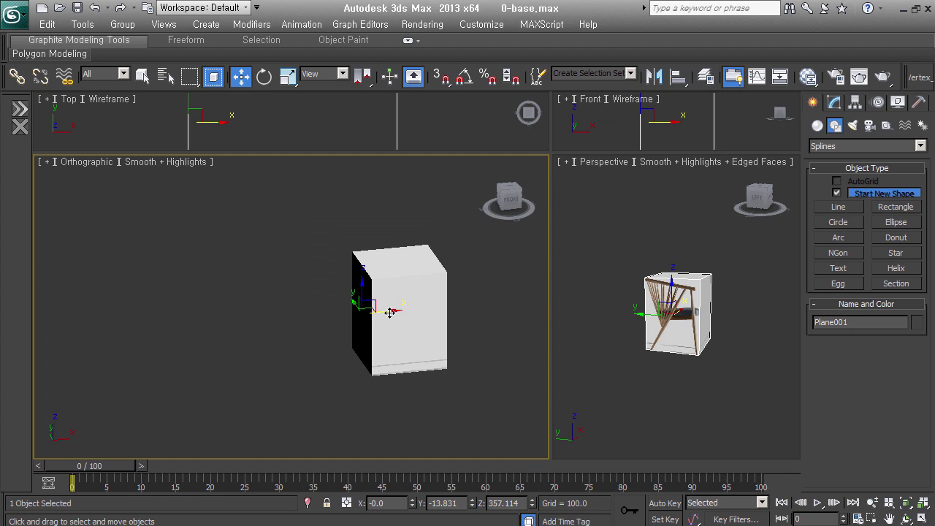
key("g")
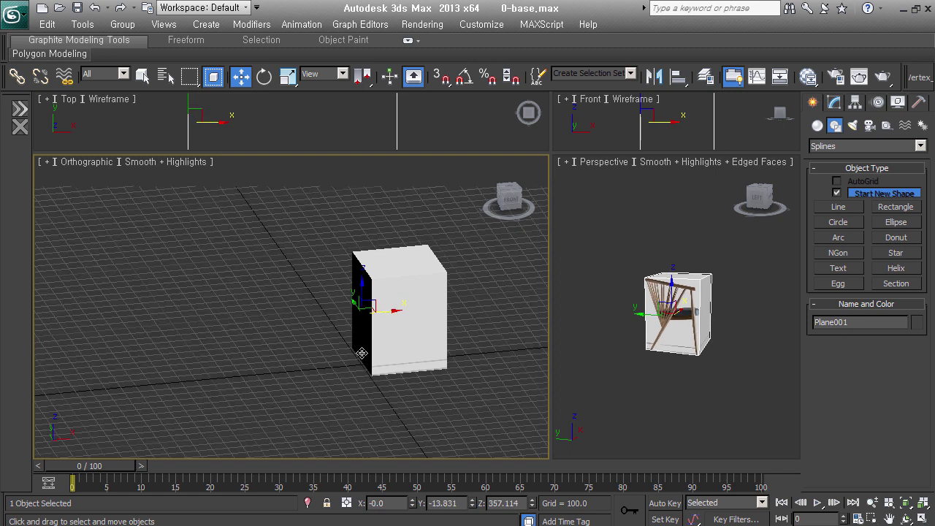
left_click_drag(385, 315, 402, 310)
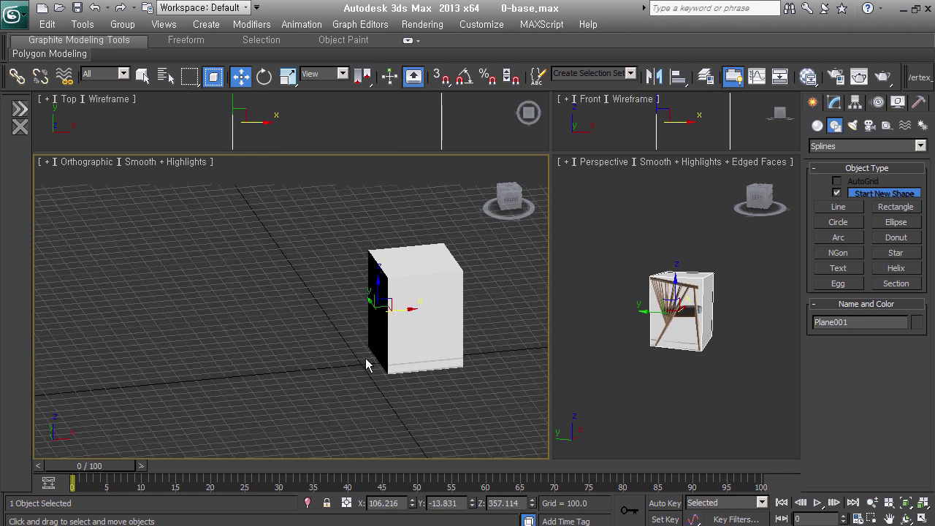
key("l")
scroll(360, 302, "down", 3)
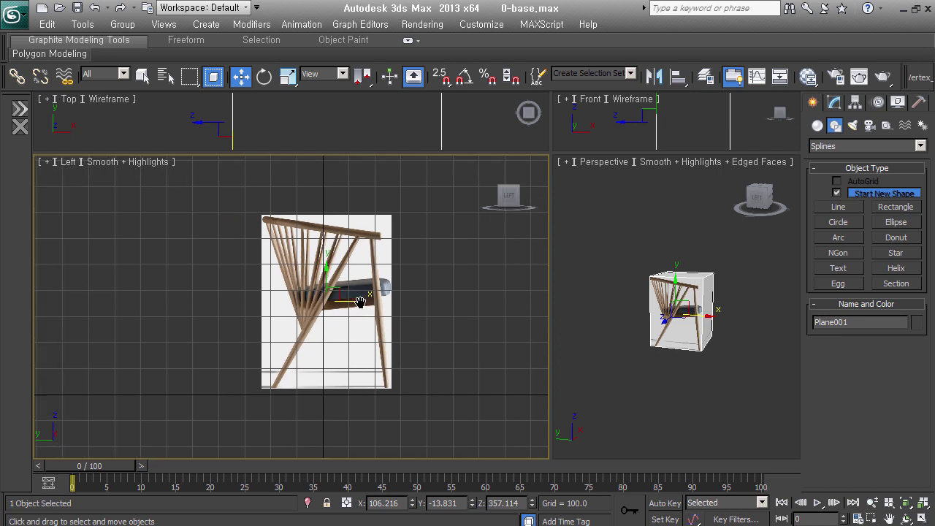
scroll(360, 302, "up", 1)
scroll(365, 263, "up", 2)
scroll(365, 252, "up", 1)
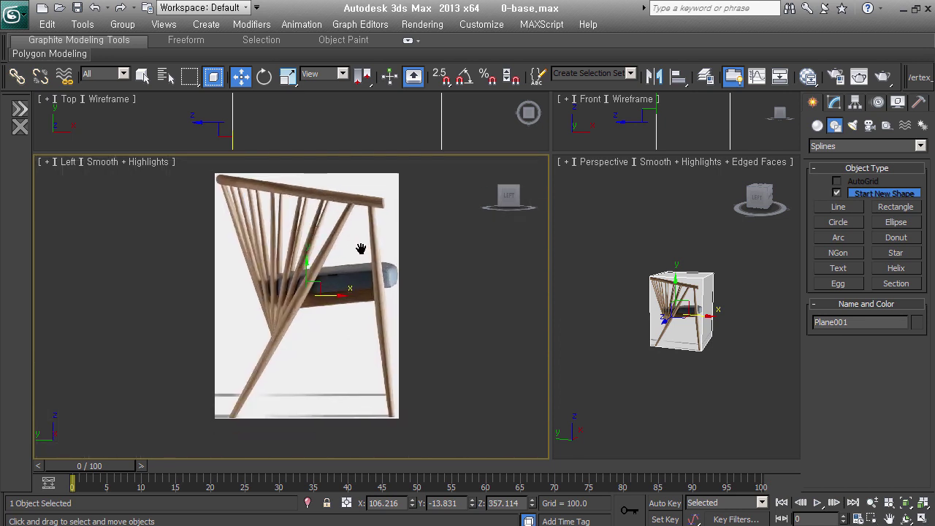
Draw Line001 from the armrest down to the leg's foot
left_click(838, 206)
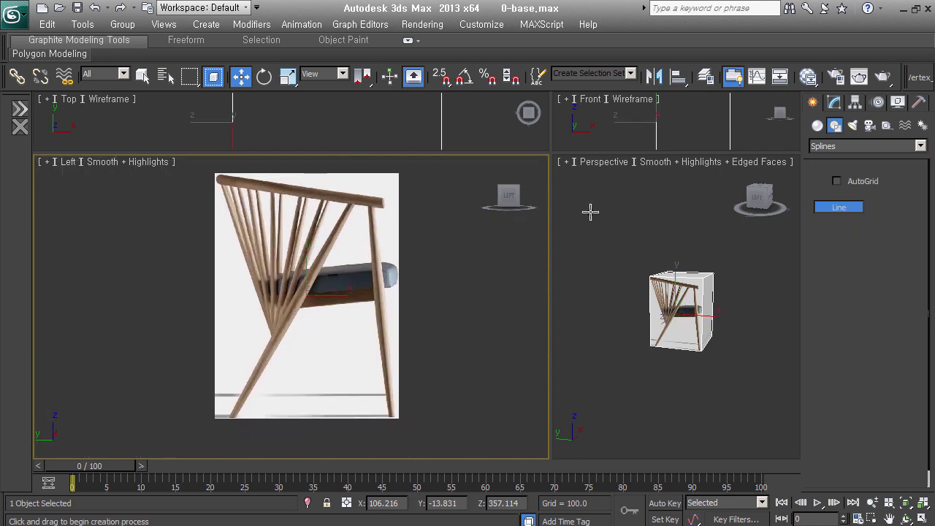
left_click(370, 201)
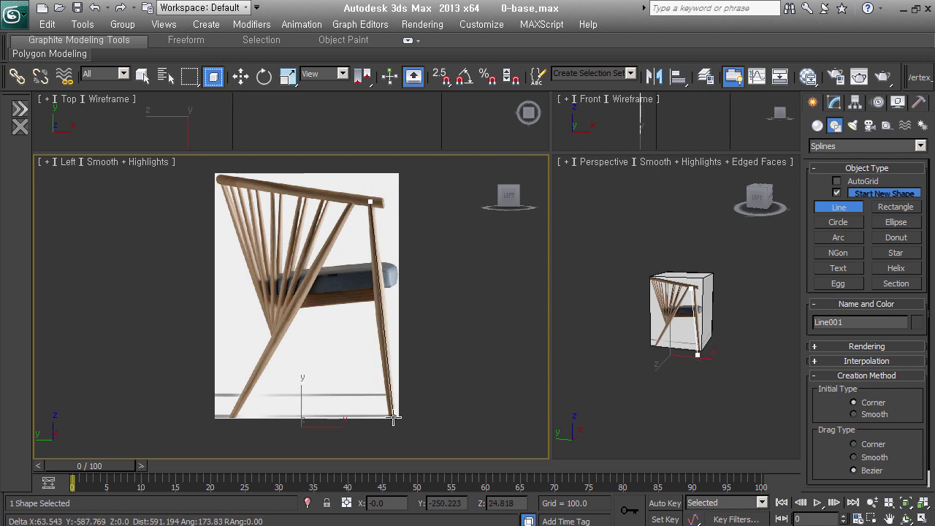
scroll(393, 418, "up", 2)
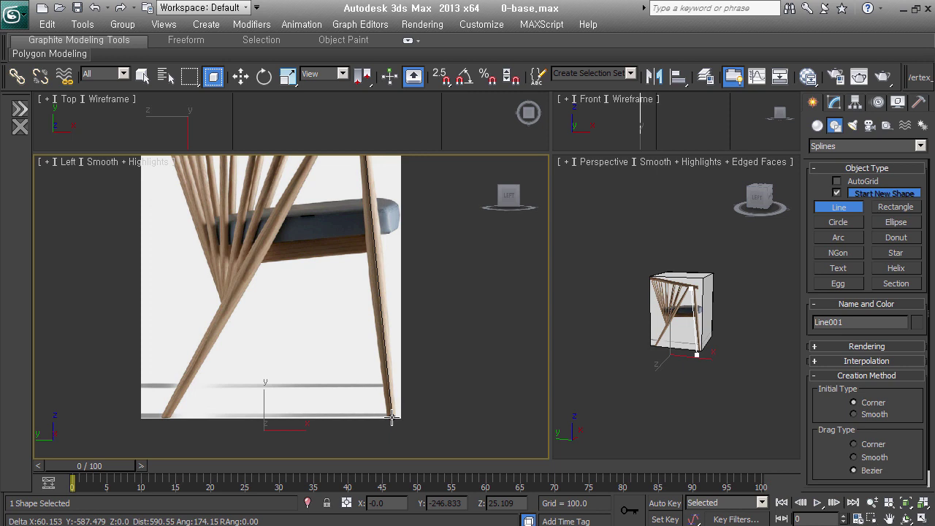
left_click(391, 418)
right_click(392, 418)
Draw Line002 from the top rail down to the front leg's foot
scroll(331, 334, "down", 2)
middle_click_drag(332, 334, 352, 311)
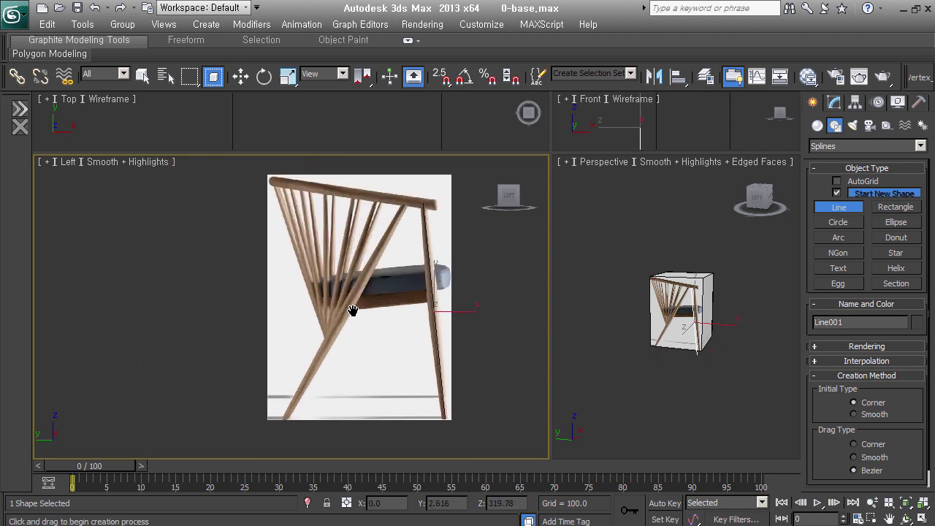
left_click(406, 203)
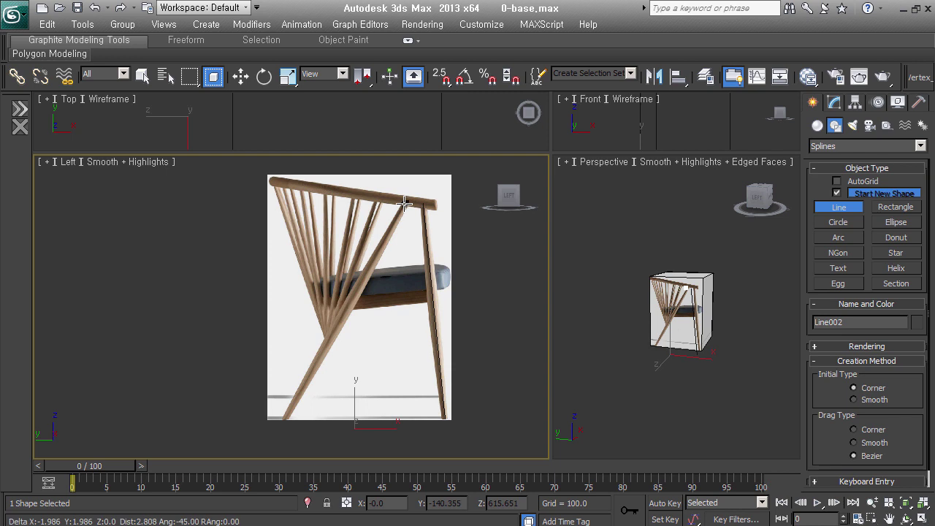
left_click(284, 418)
right_click(284, 418)
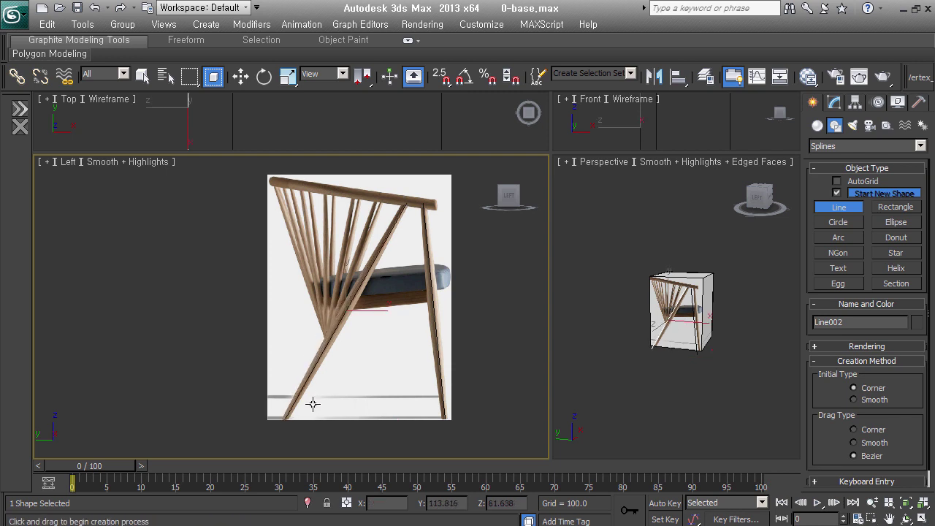
In Vertex mode with snapping, move Line002's bottom vertex toward the feet, undoing one attempt
key("w")
key("1")
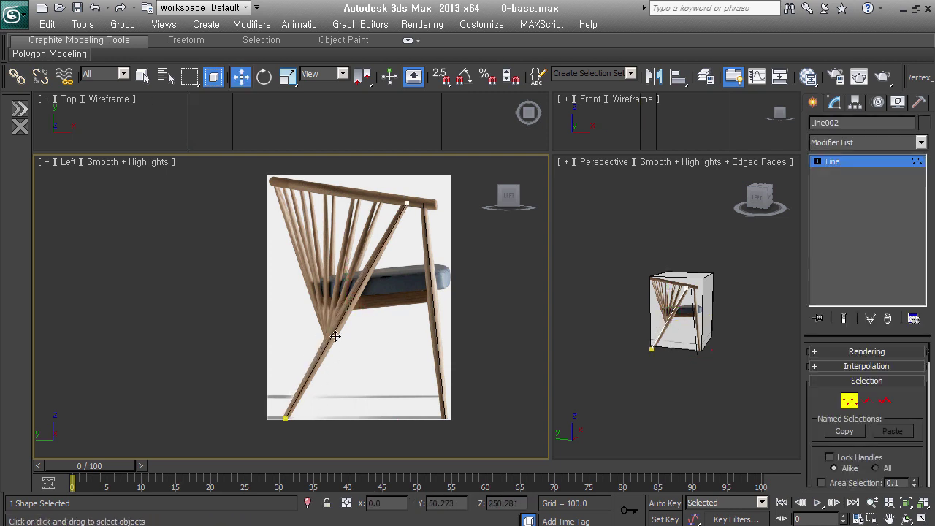
left_click(285, 418)
key("s")
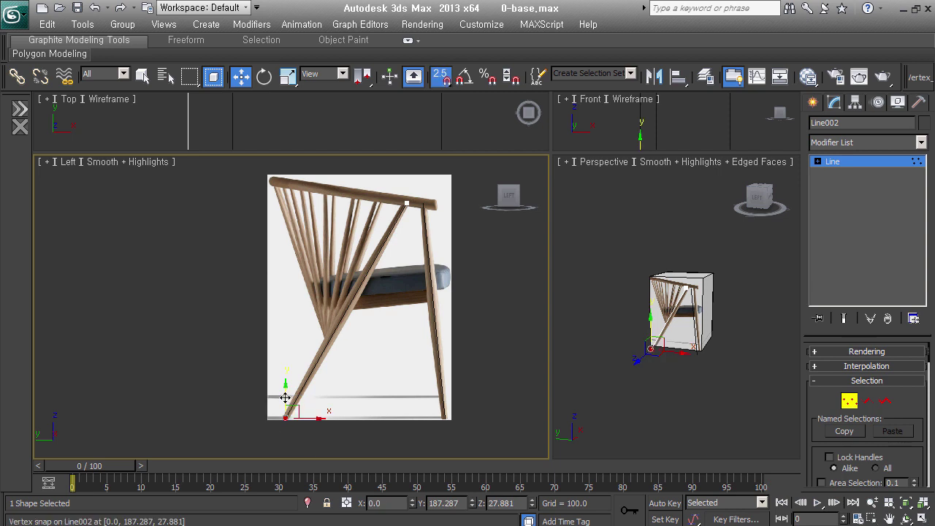
left_click_drag(285, 397, 438, 420)
scroll(436, 422, "up", 4)
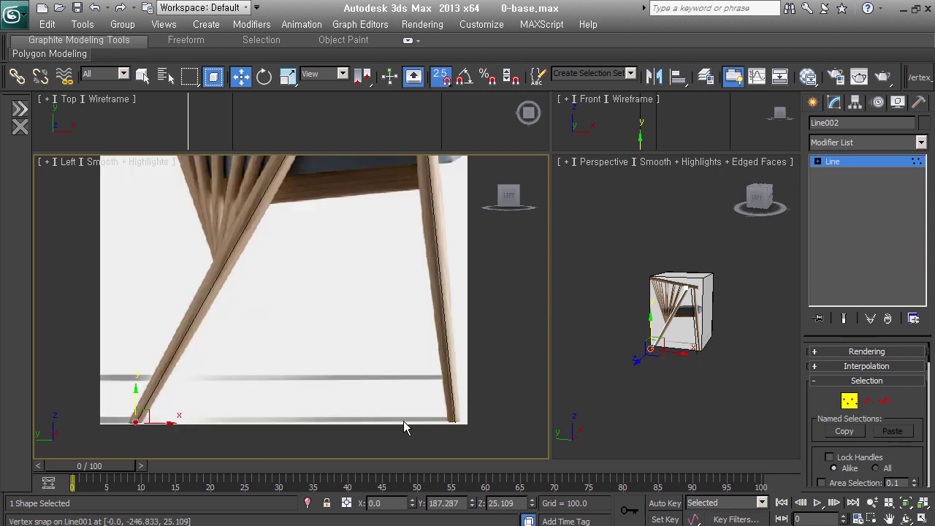
middle_click_drag(278, 409, 301, 396)
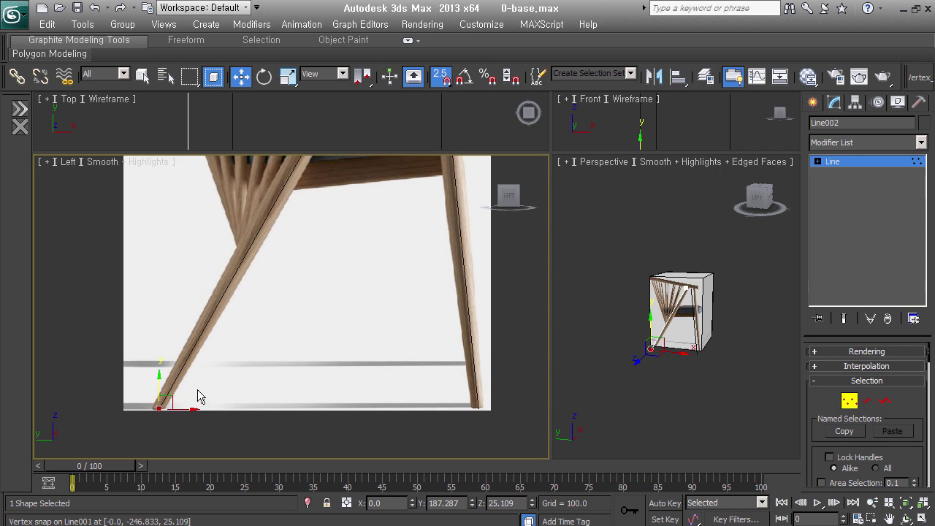
left_click_drag(195, 388, 479, 406)
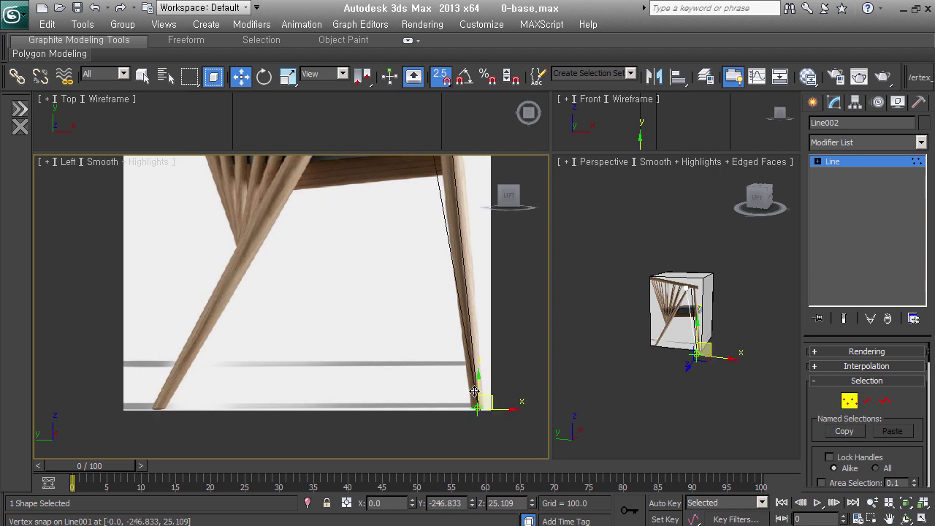
key("ctrl+z")
Level Line002's bottom vertex with Line001's foot and exit Vertex mode
left_click_drag(158, 407, 476, 402)
scroll(321, 313, "down", 2)
scroll(311, 370, "down", 2)
scroll(350, 233, "up", 3)
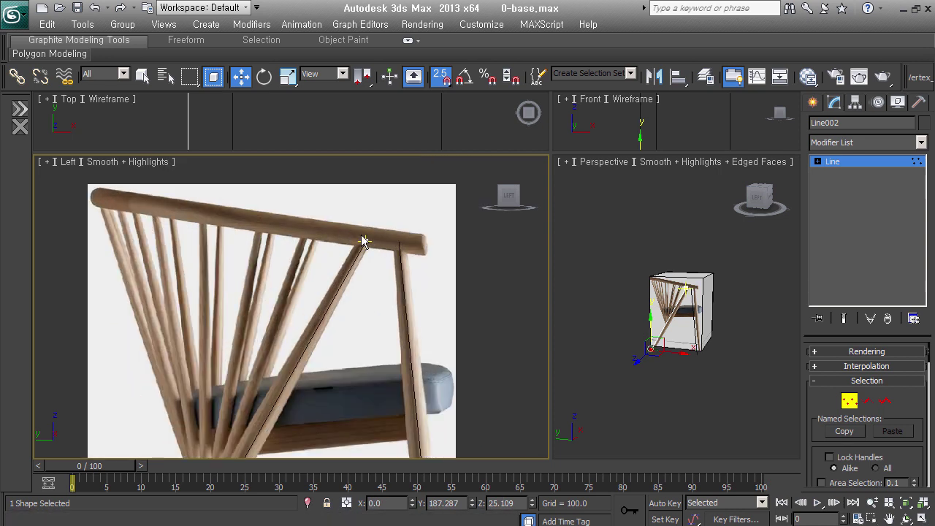
left_click(850, 402)
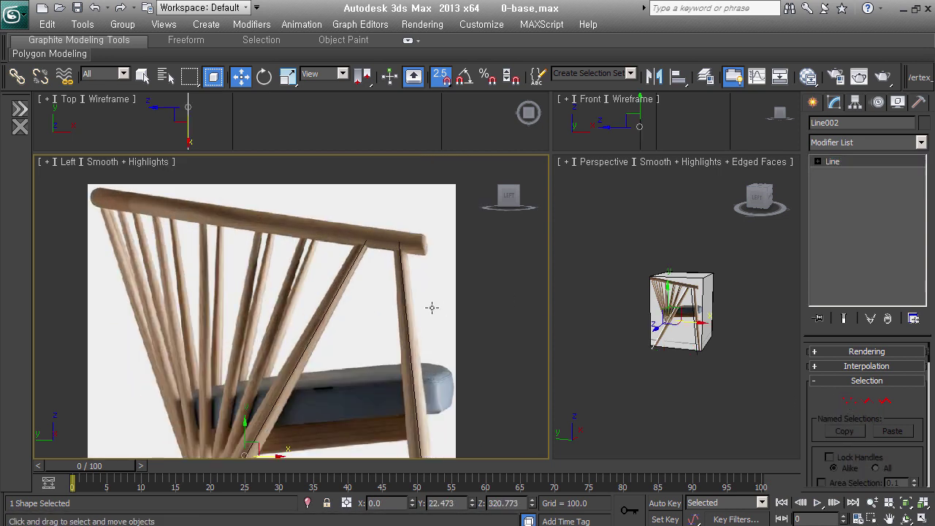
scroll(428, 277, "down", 5)
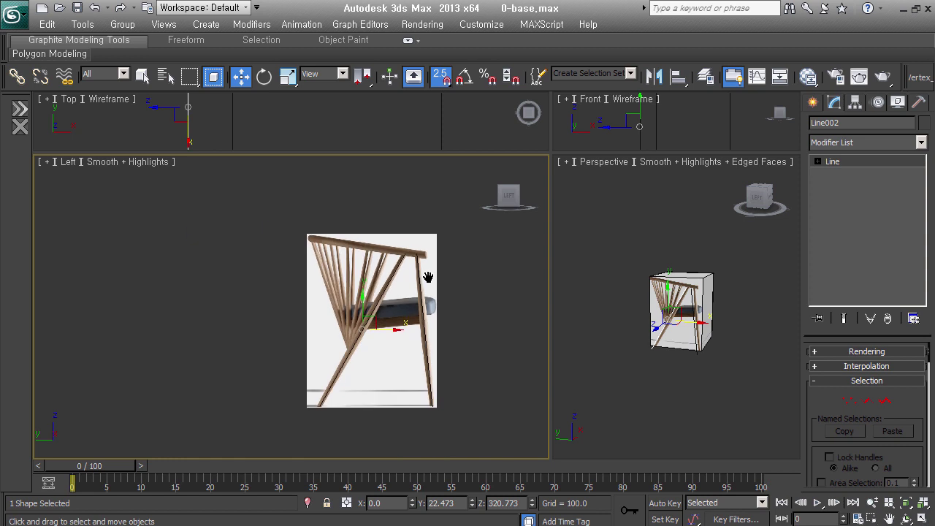
left_click(811, 103)
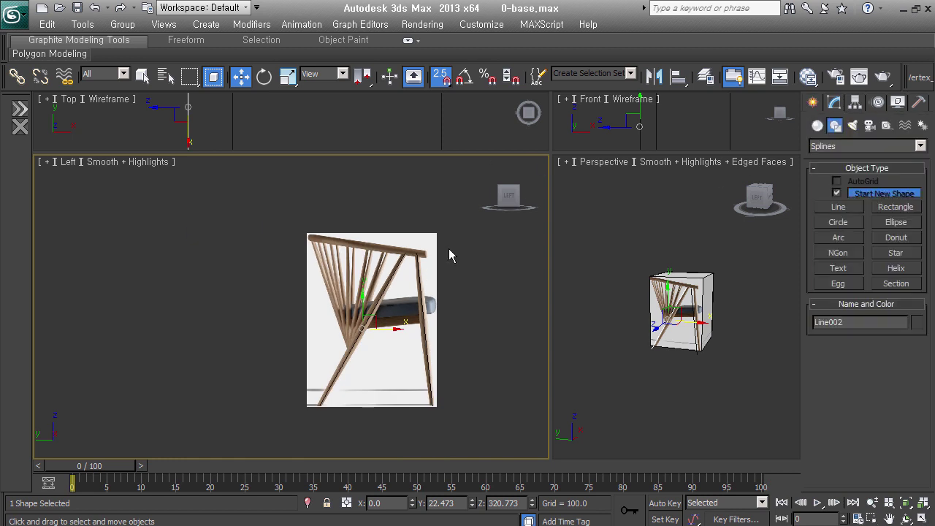
Draw Line003 with snaps off from the top rail's right end to its left tip
left_click(839, 207)
scroll(417, 282, "up", 3)
scroll(467, 289, "down", 2)
scroll(475, 291, "up", 2)
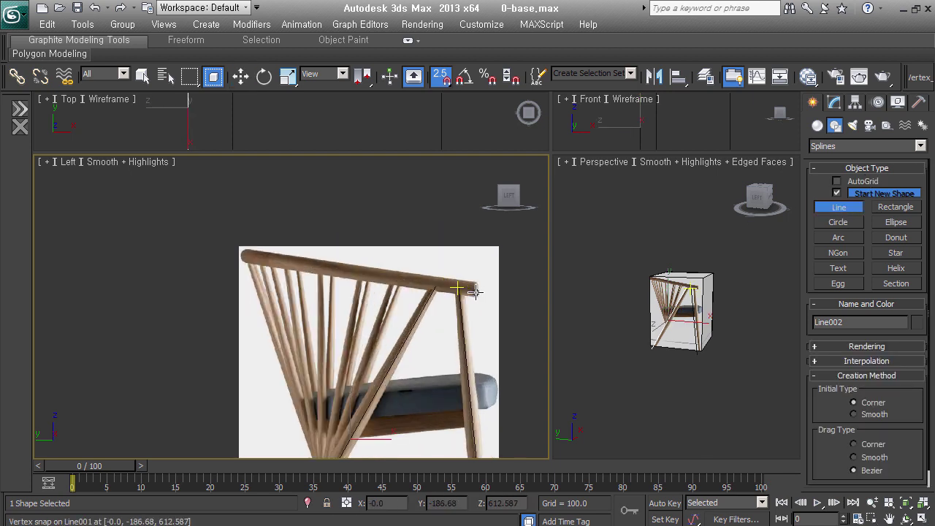
key("s")
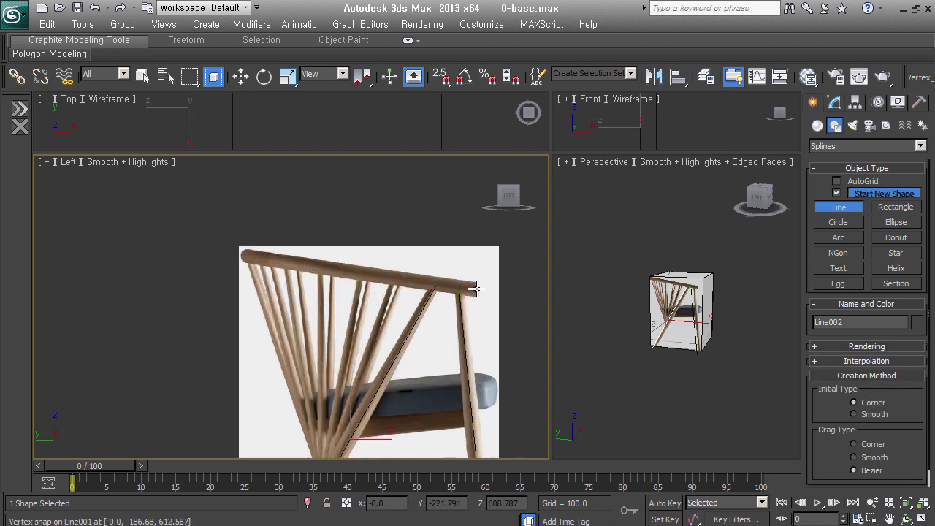
left_click(475, 289)
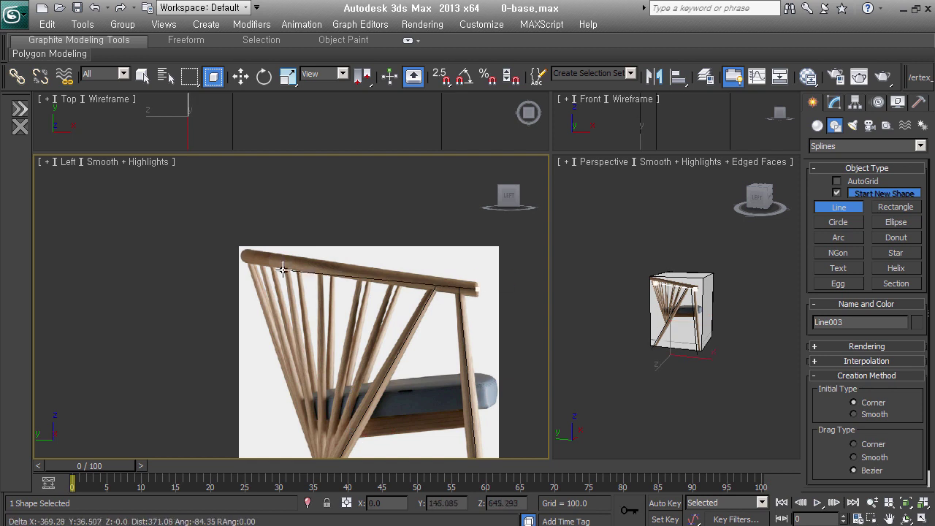
left_click(245, 254)
right_click(243, 253)
scroll(458, 322, "down", 3)
mouse_move(458, 322)
middle_mouse_down("alt")
mouse_move(398, 354)
mouse_move(309, 346)
mouse_move(418, 346)
mouse_move(387, 347)
mouse_move(371, 324)
middle_mouse_up("alt")
key("l")
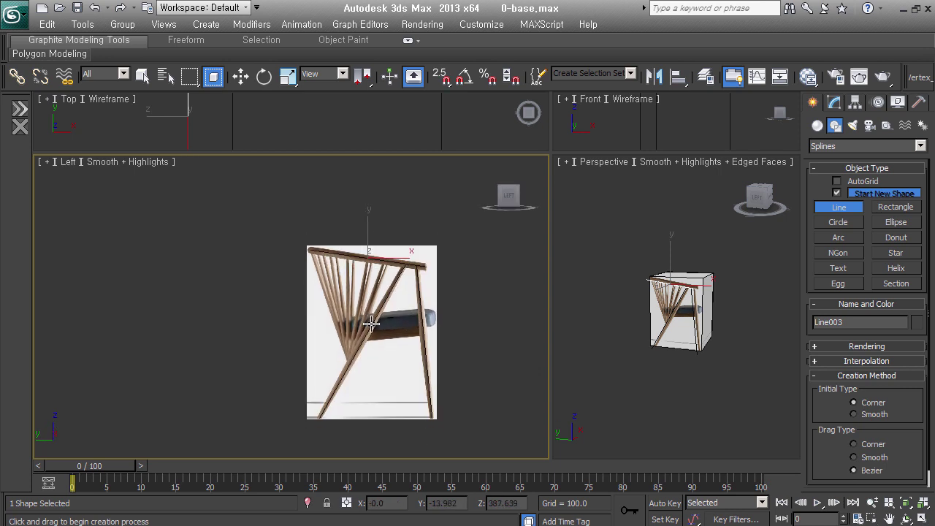
scroll(371, 323, "up", 2)
scroll(371, 323, "up", 2)
scroll(371, 324, "up", 1)
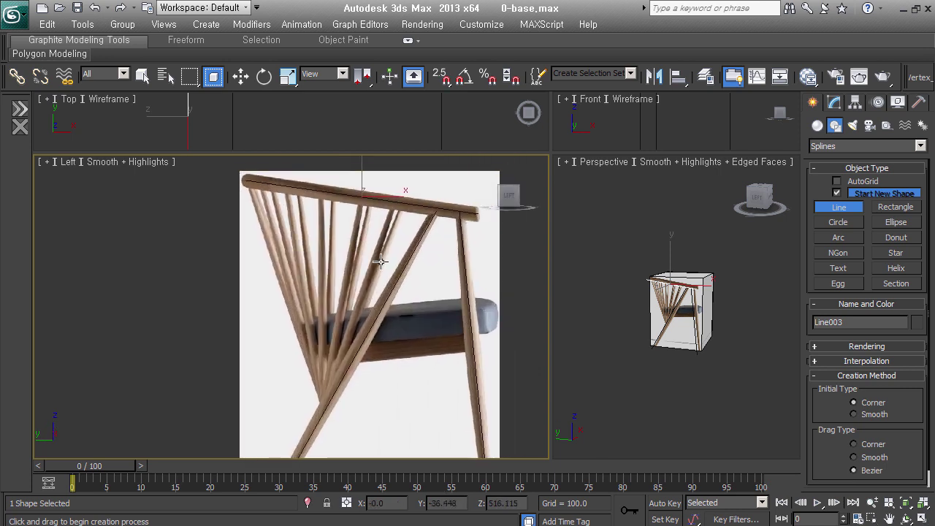
Put Line003 at Segment level with Connect Copy enabled
key("w")
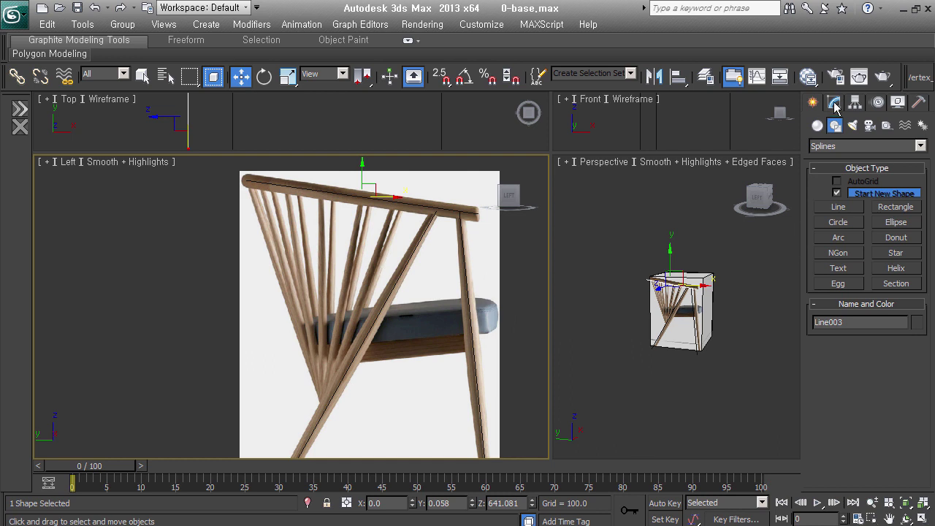
left_click(835, 104)
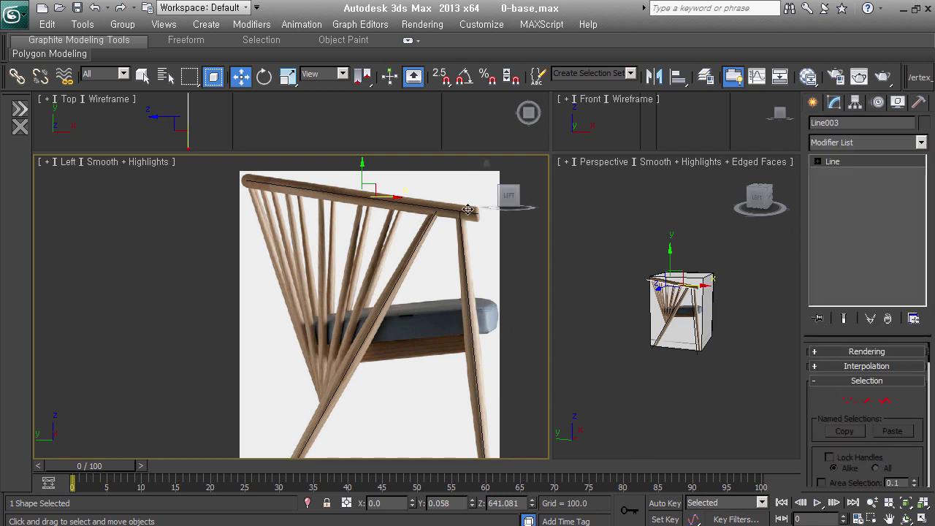
mouse_move(508, 195)
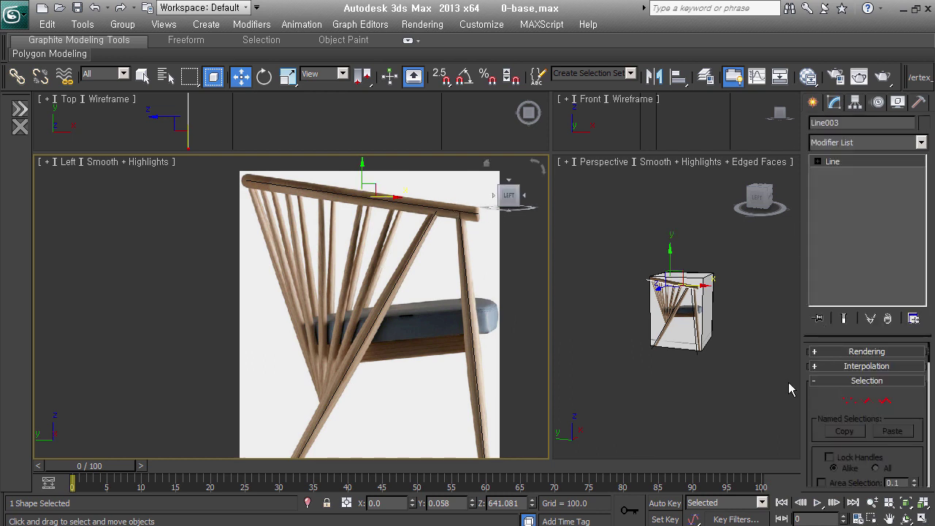
left_click(866, 400)
left_click_drag(379, 178, 338, 231)
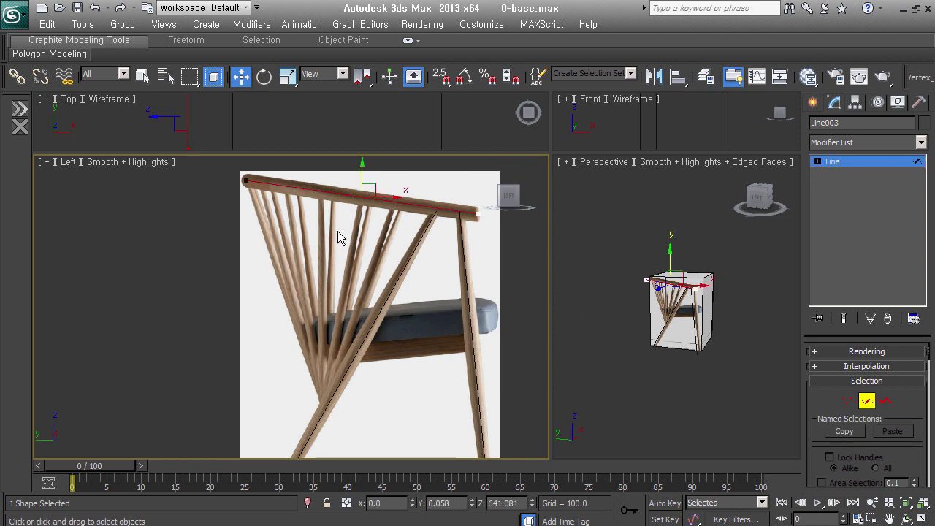
left_click_drag(851, 466, 875, 81)
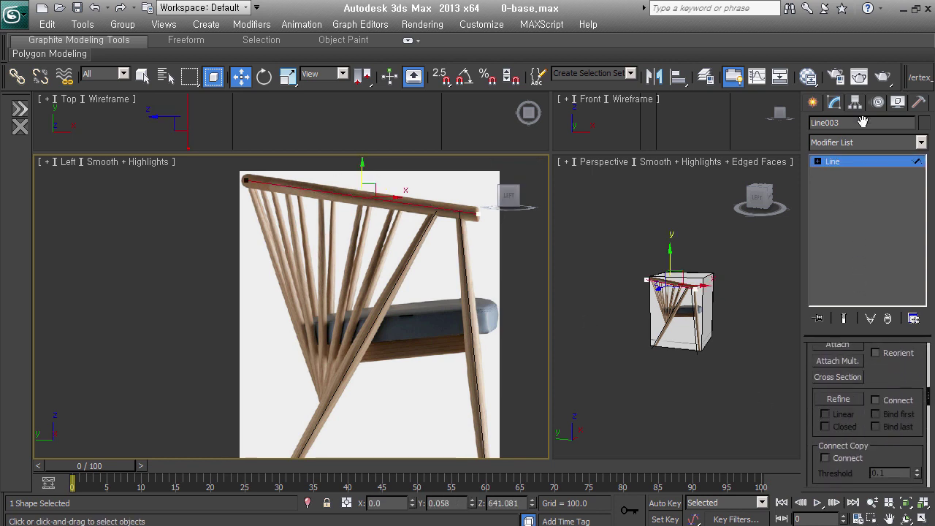
left_click(818, 162)
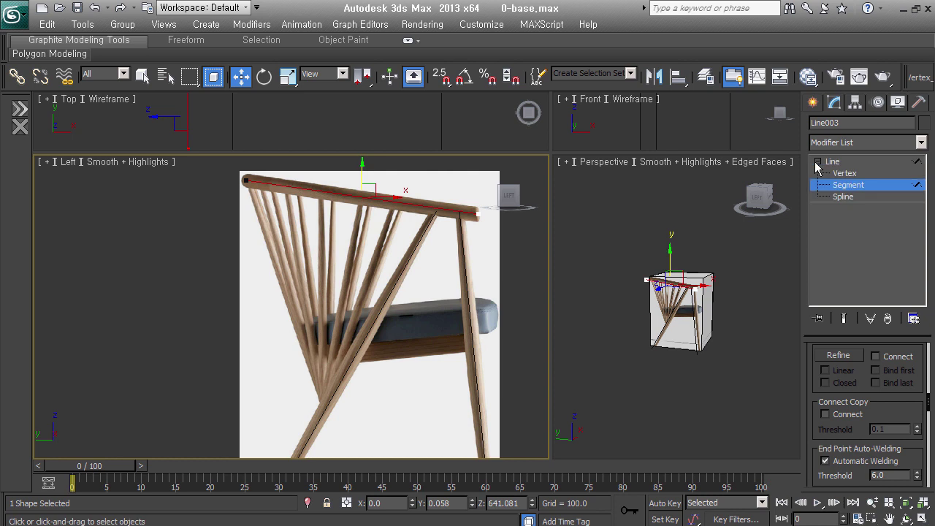
left_click(846, 420)
Slide the reference box sideways to line up with the lines, then reselect Line003
middle_click_drag(545, 317, 318, 369, "alt")
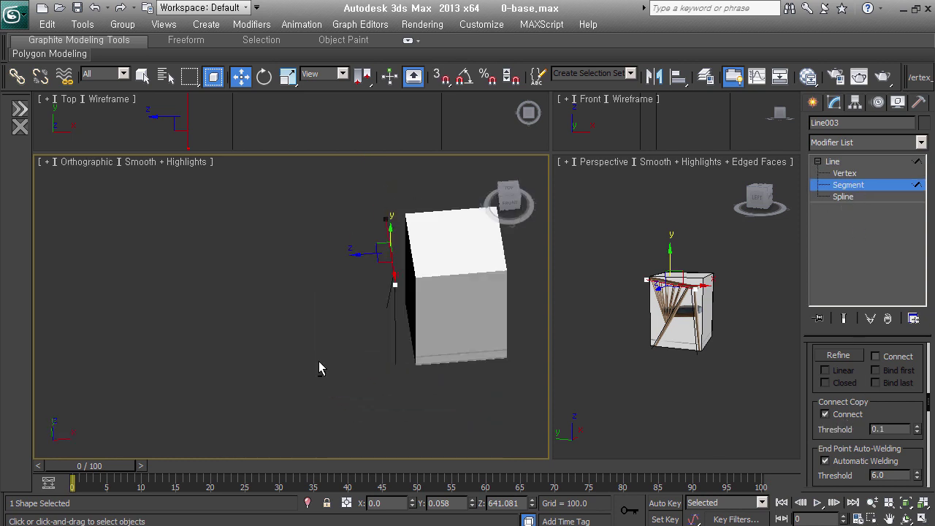
left_click(441, 285)
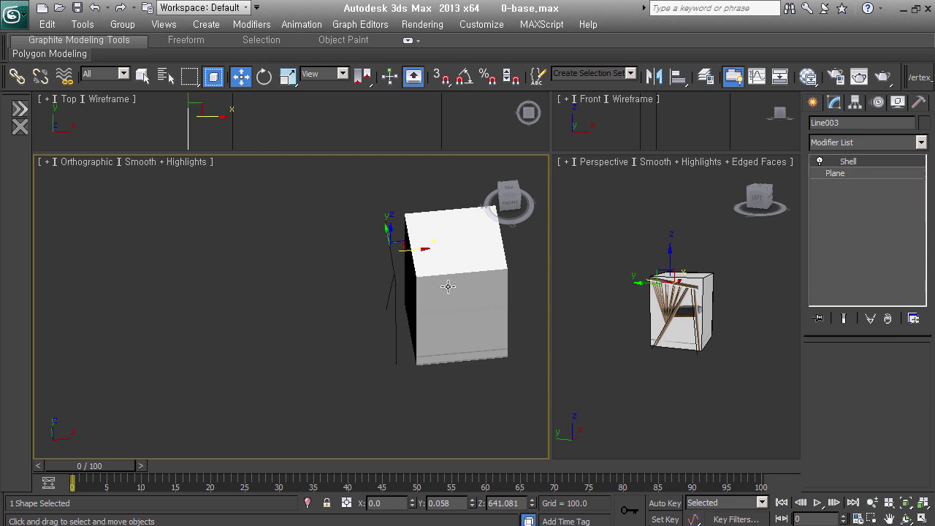
left_click_drag(442, 287, 398, 281)
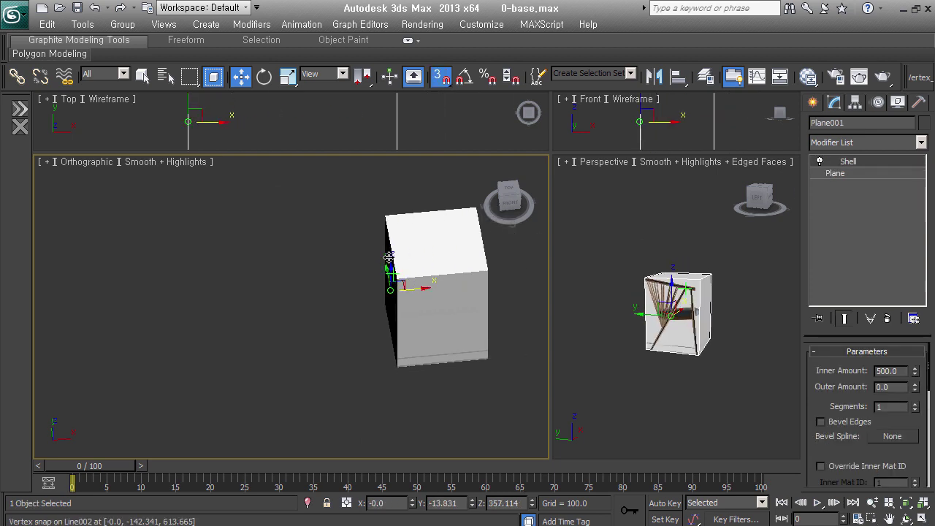
mouse_move(416, 338)
middle_mouse_down("alt")
mouse_move(492, 305)
mouse_move(483, 309)
middle_mouse_up("alt")
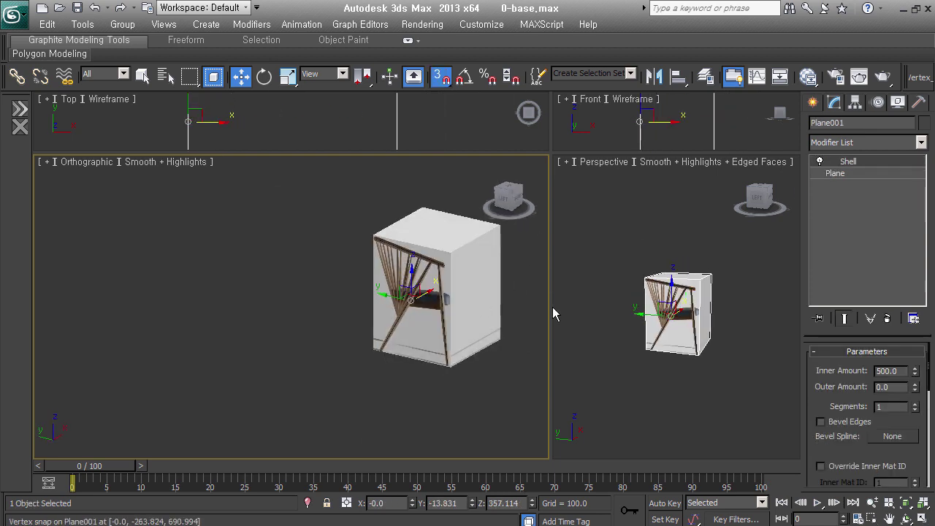
left_click(532, 295)
left_click_drag(431, 319, 428, 261)
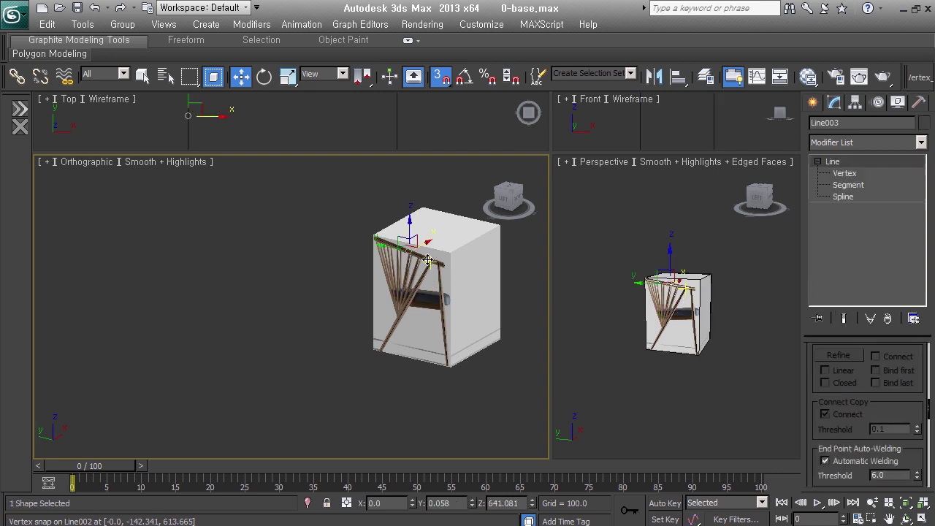
mouse_move(510, 290)
middle_mouse_down("alt")
mouse_move(448, 306)
mouse_move(451, 297)
middle_mouse_up("alt")
middle_click_drag(457, 260, 376, 296)
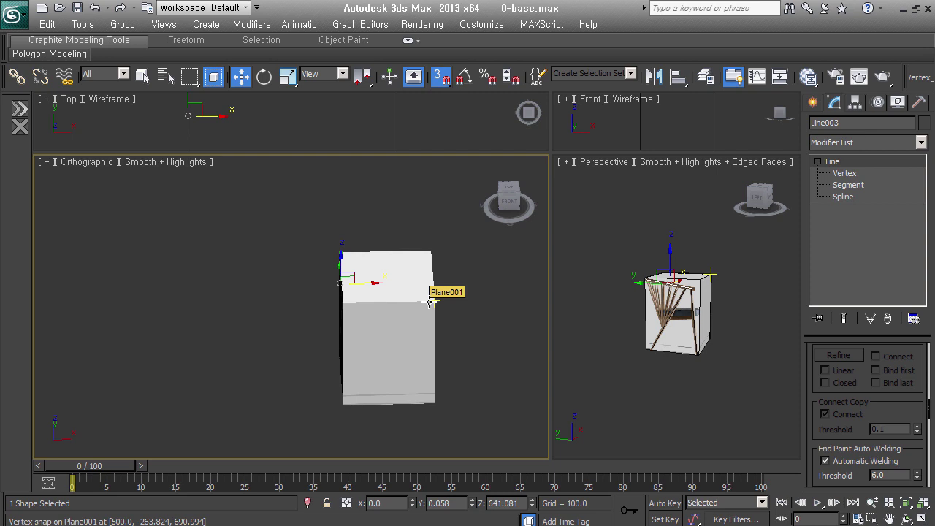
middle_click_drag(393, 347, 452, 356, "alt")
Shift-copy the rail segment 500 units across with connecting segments, shown in wireframe
left_click(844, 173)
left_click(846, 186)
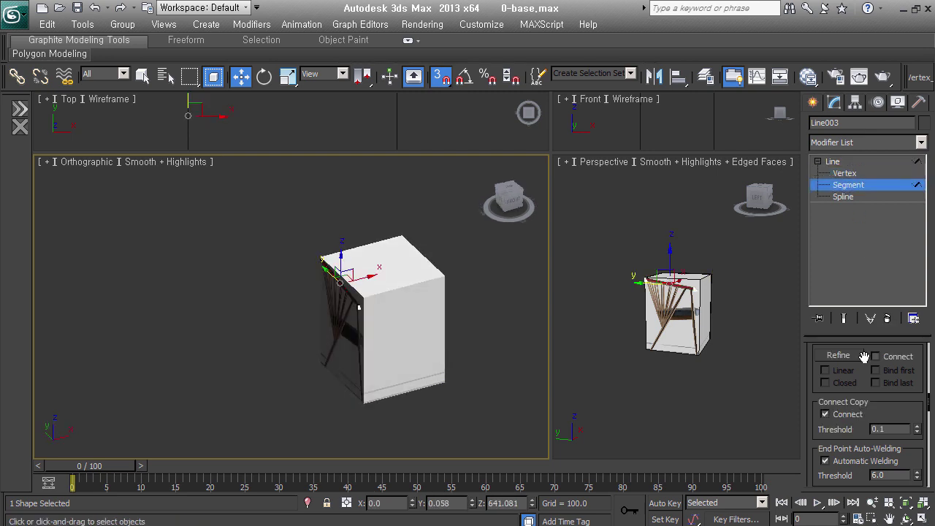
left_click_drag(361, 277, 436, 273, "shift")
mouse_move(436, 273)
middle_mouse_down("alt")
mouse_move(465, 338)
mouse_move(396, 342)
mouse_move(460, 342)
middle_mouse_up("alt")
key("F3")
mouse_move(375, 285)
middle_mouse_down()
mouse_move(358, 326)
mouse_move(413, 329)
middle_mouse_up()
middle_click_drag(451, 370, 426, 351)
Delete the extra rail segment and weld the coincident end vertices
key("Delete")
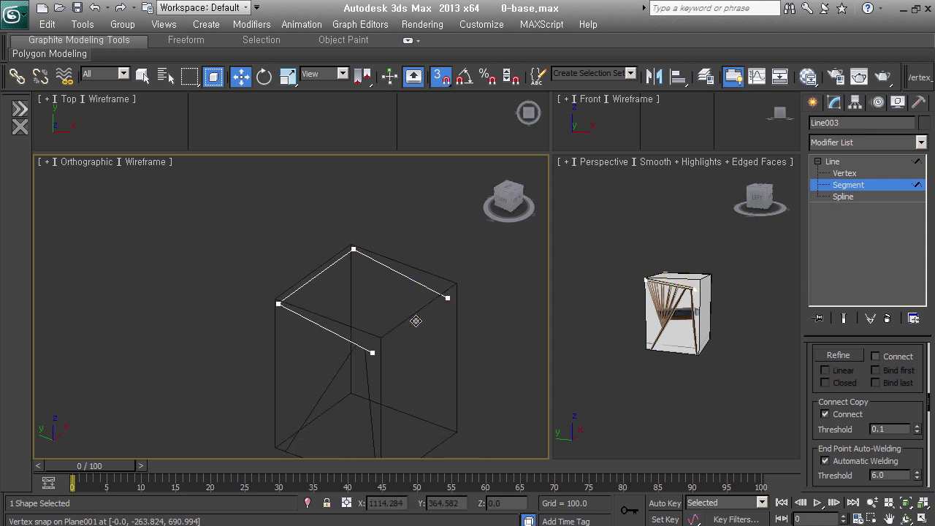
left_click(845, 183)
left_click(842, 179)
left_click_drag(345, 254, 237, 335)
left_click_drag(863, 424, 858, 358)
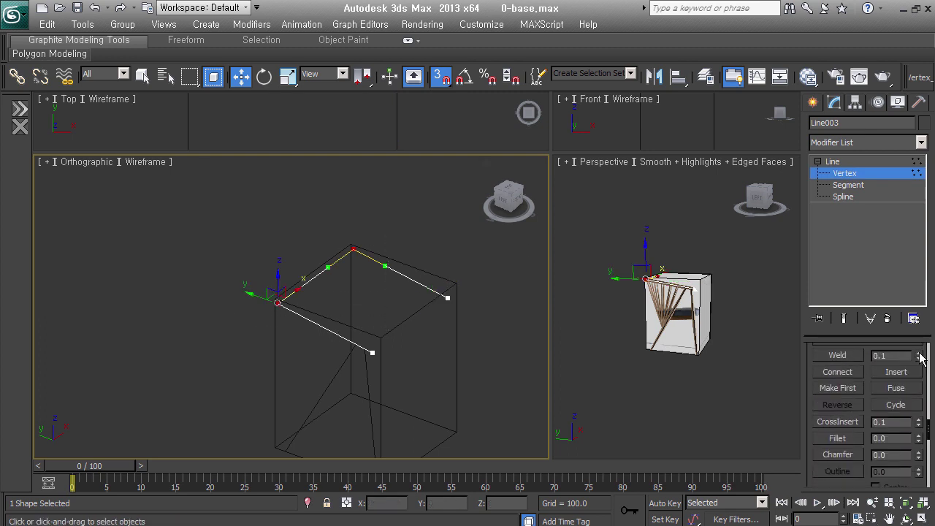
left_click(833, 358)
Convert all of Line003's vertices to Corner type
left_click(436, 200)
mouse_move(180, 200)
left_mouse_down()
mouse_move(367, 316)
mouse_move(388, 367)
left_mouse_up()
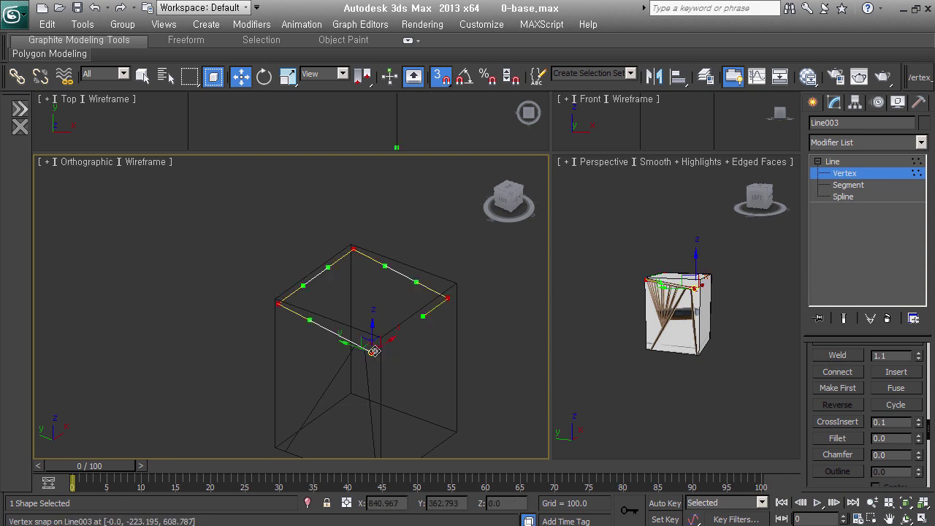
right_click(370, 352)
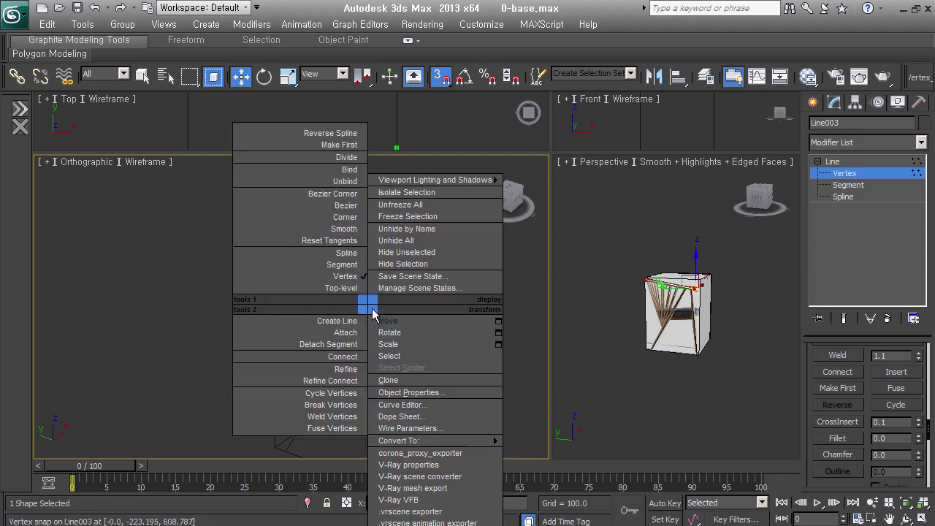
left_click(351, 219)
Fillet the rail's back corner vertex to about 209 for a smooth arc
left_click_drag(386, 226, 271, 303)
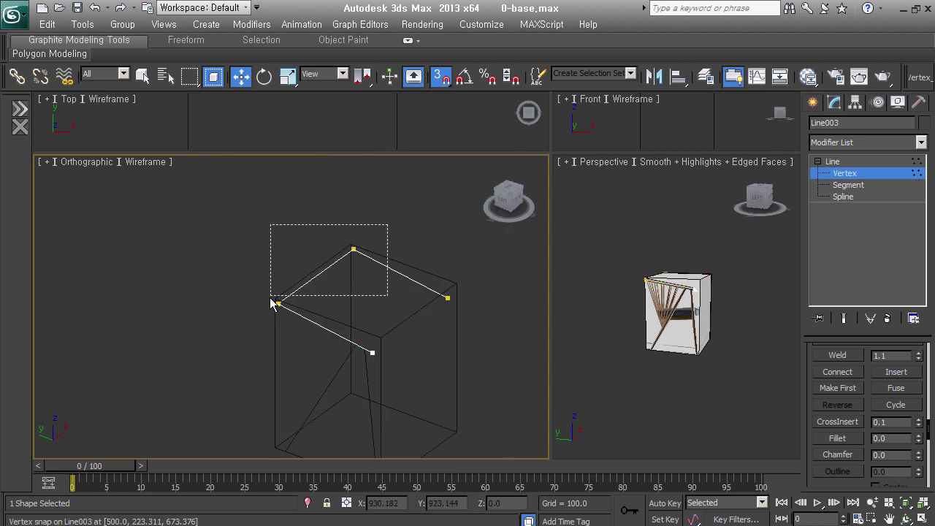
left_click_drag(919, 439, 896, 406)
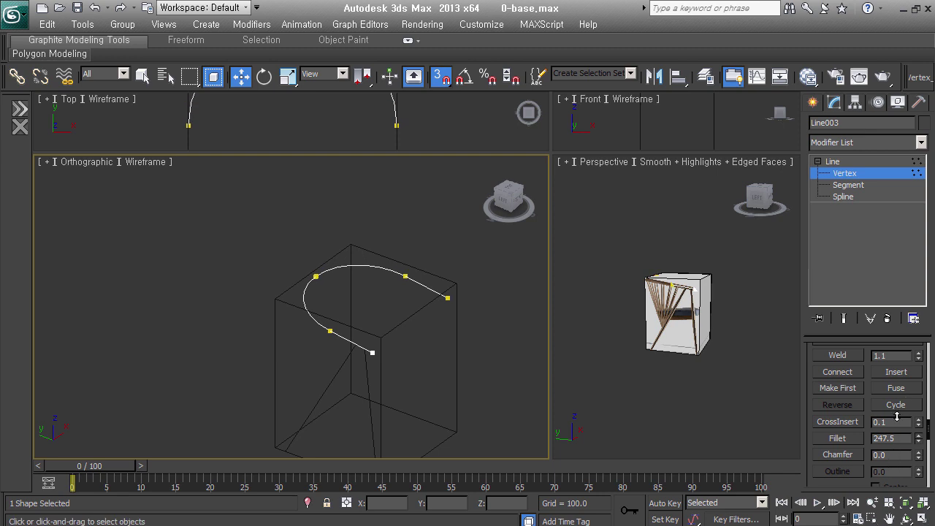
key("ctrl+z")
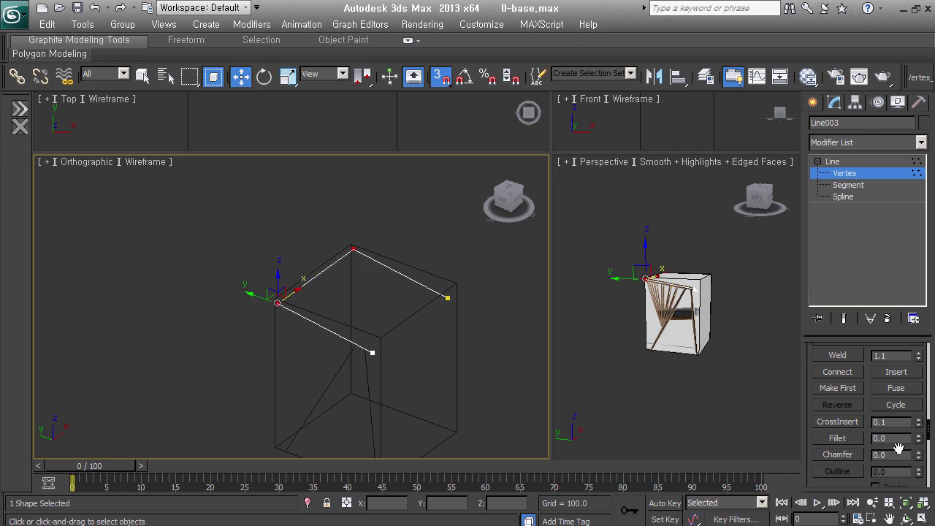
left_click_drag(919, 440, 919, 405)
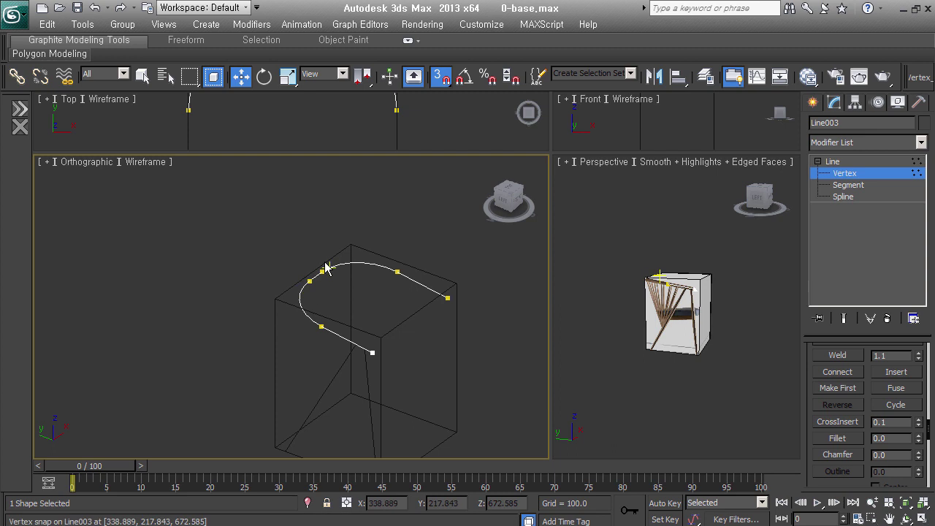
mouse_move(327, 268)
middle_mouse_down("alt")
mouse_move(353, 306)
mouse_move(275, 323)
mouse_move(365, 314)
mouse_move(406, 256)
mouse_move(352, 324)
middle_mouse_up("alt")
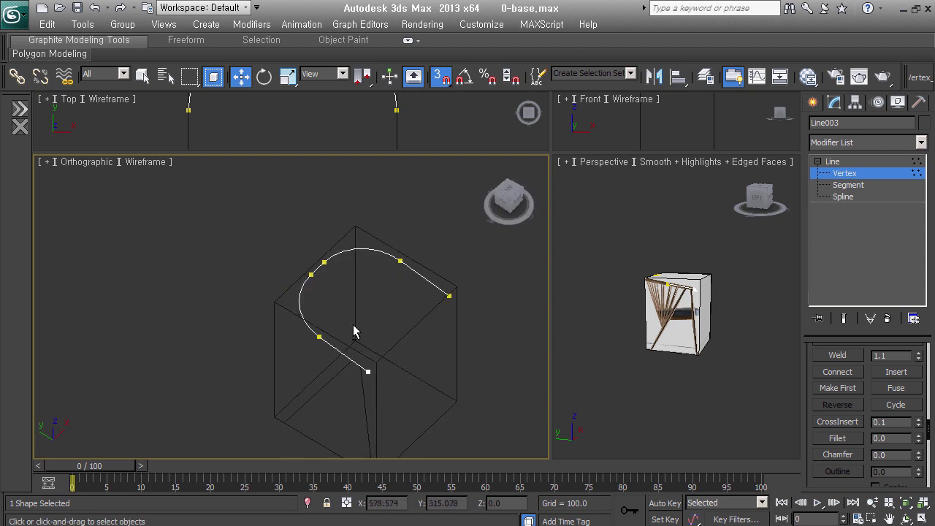
left_click(856, 177)
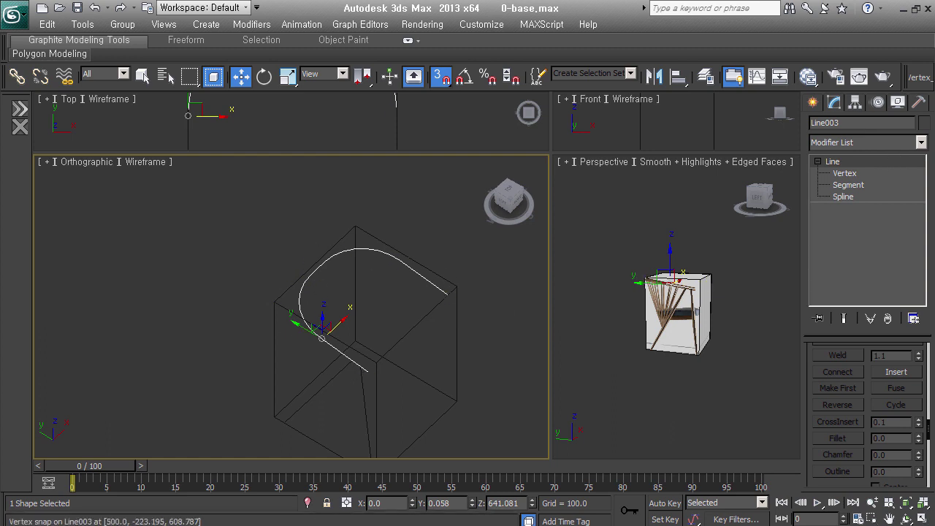
key("alt+Tab")
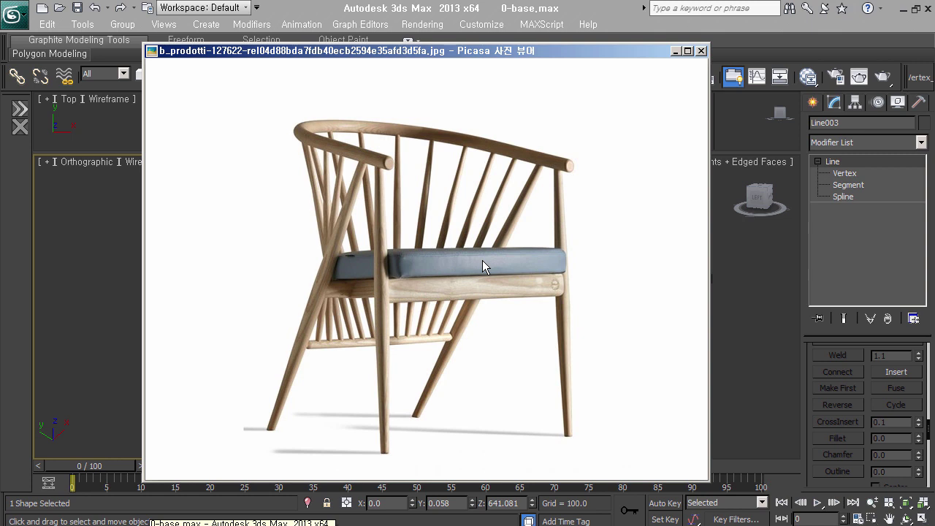
Step through the rear and side chair photos in Picasa, then minimize the viewer
key("Right")
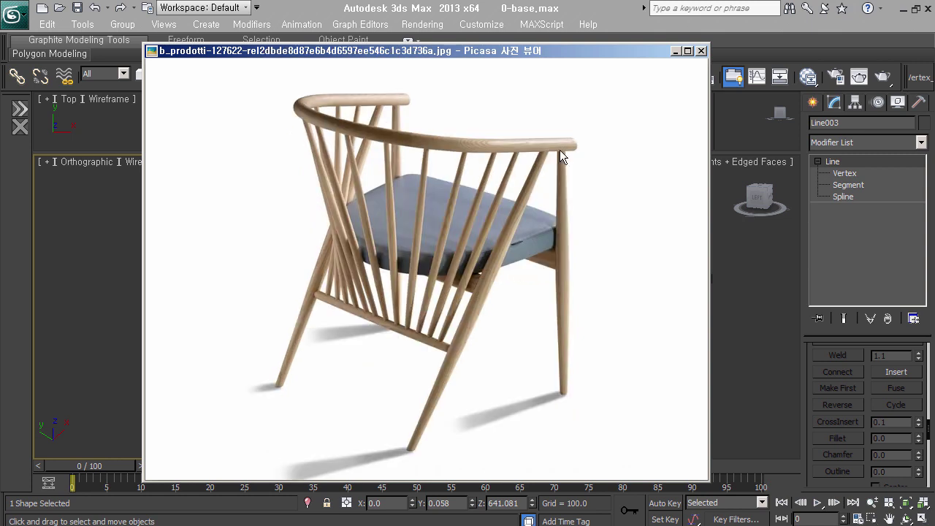
key("Right")
key("Right")
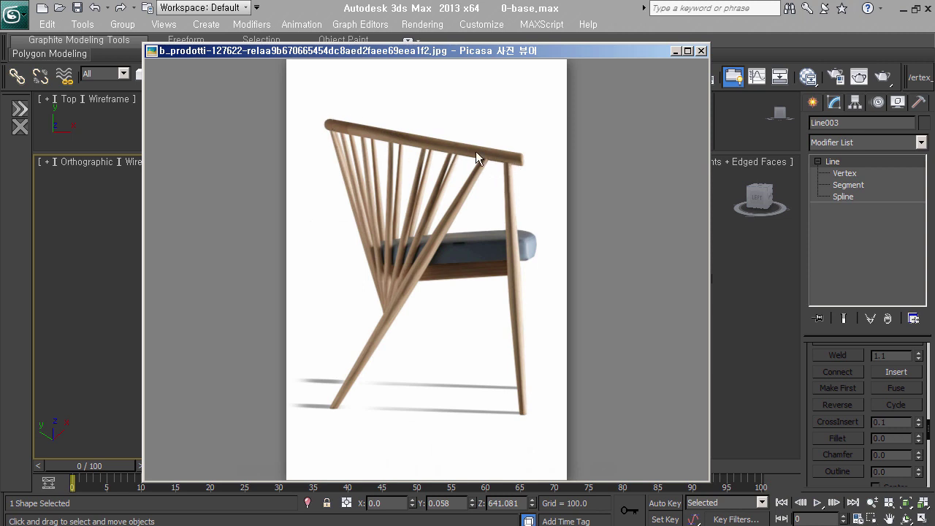
left_click(676, 51)
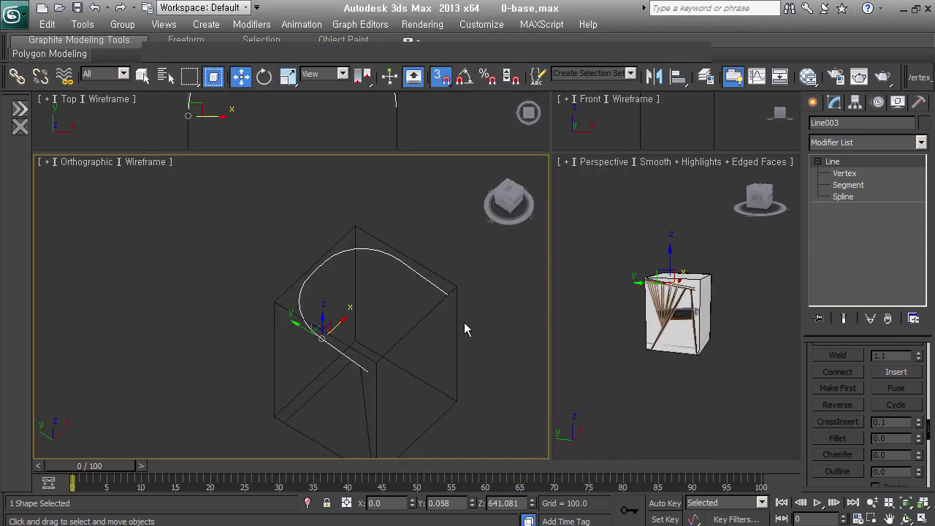
Frame Line003 in the Left view and select its right-end vertex and straight front segment
middle_click_drag(398, 386, 459, 316, "alt")
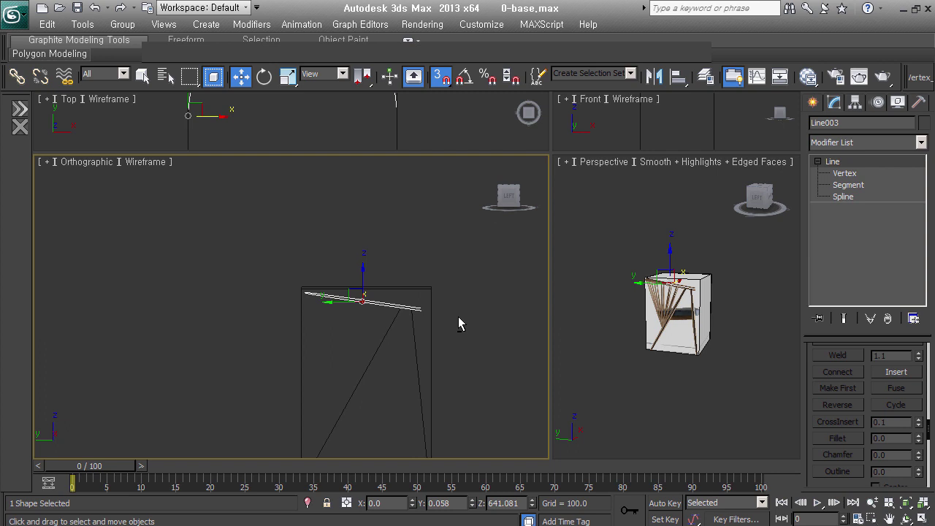
key("l")
key("z")
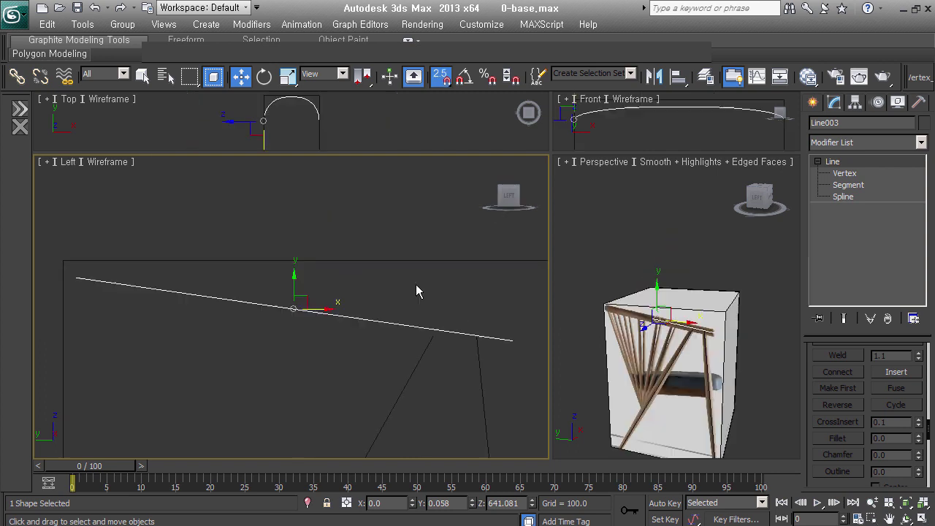
left_click(851, 176)
left_click_drag(431, 277, 495, 330)
mouse_move(501, 317)
middle_mouse_down("alt")
mouse_move(442, 348)
mouse_move(476, 338)
mouse_move(464, 341)
mouse_move(455, 304)
mouse_move(444, 328)
mouse_move(453, 318)
middle_mouse_up("alt")
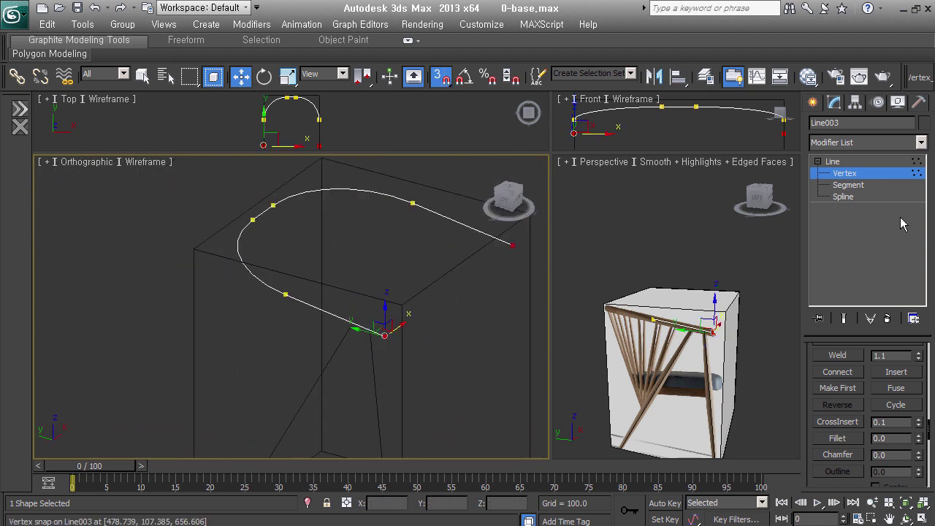
left_click(848, 185)
left_click(355, 323)
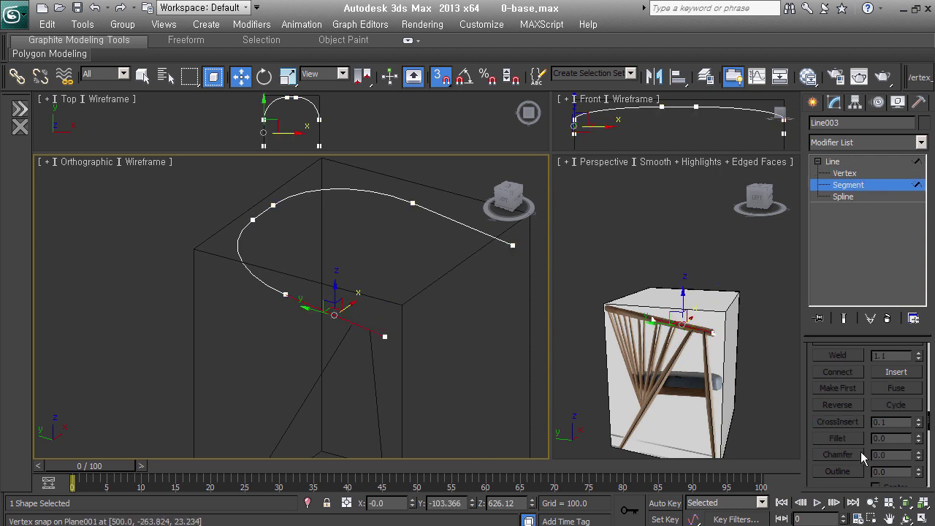
Use Refine to add a new vertex on the rail's front segment
scroll(869, 479, "down", 5)
scroll(869, 478, "down", 5)
scroll(869, 478, "down", 5)
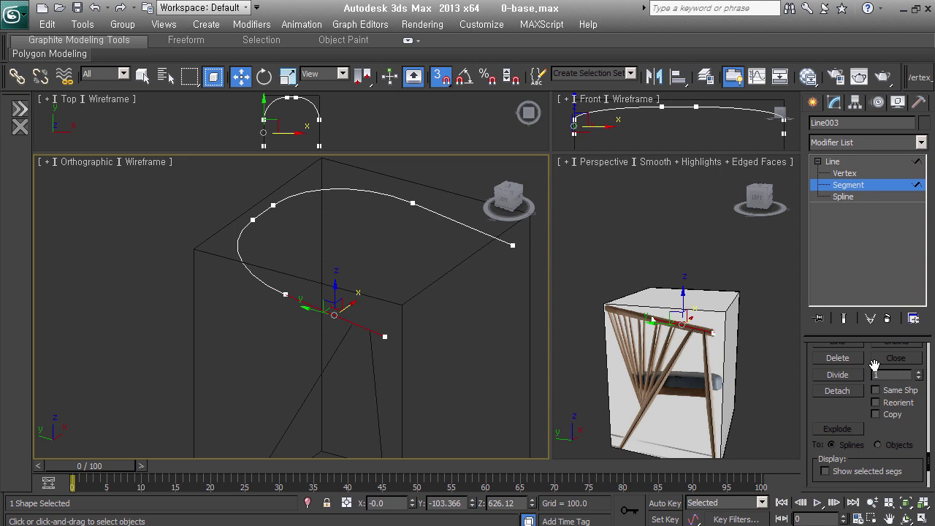
left_click_drag(851, 409, 845, 472)
left_click_drag(846, 361, 844, 493)
scroll(859, 444, "up", 2)
left_click_drag(867, 350, 867, 501)
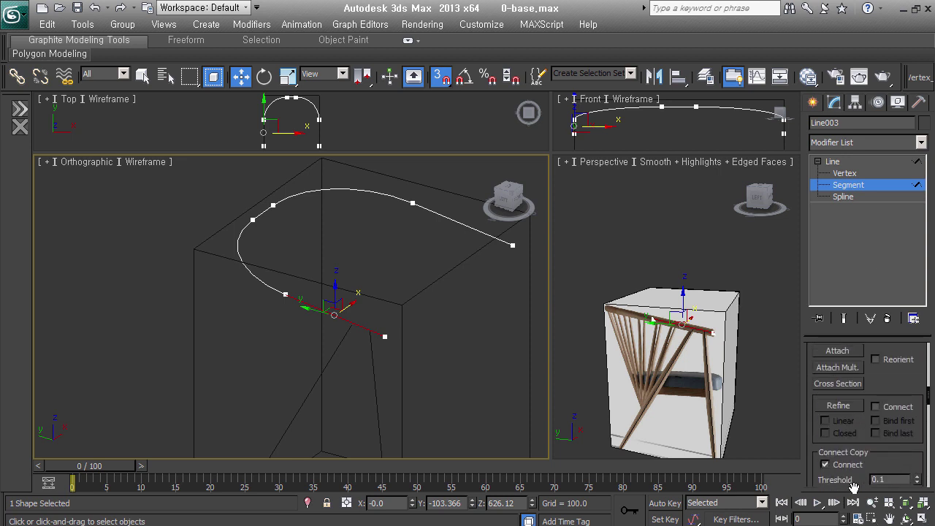
left_click(839, 411)
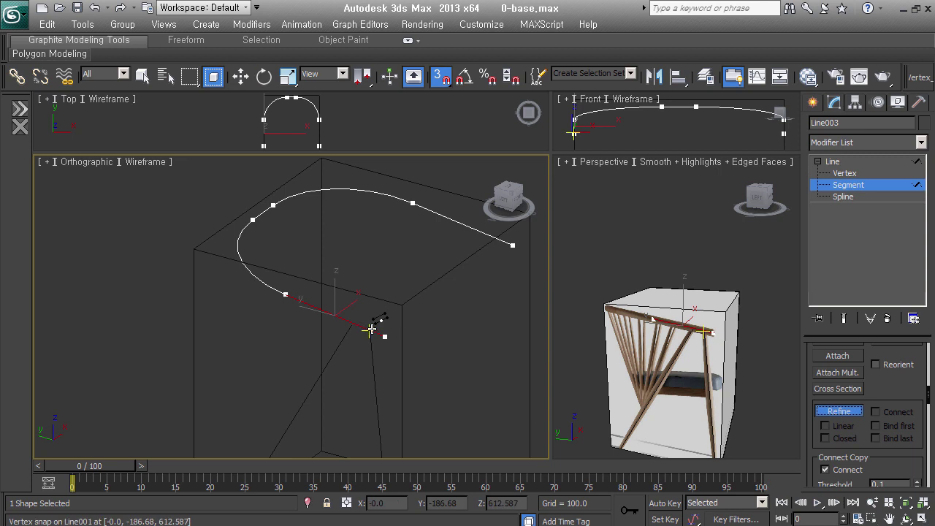
mouse_move(354, 384)
middle_mouse_down("alt")
mouse_move(389, 375)
mouse_move(372, 323)
middle_mouse_up("alt")
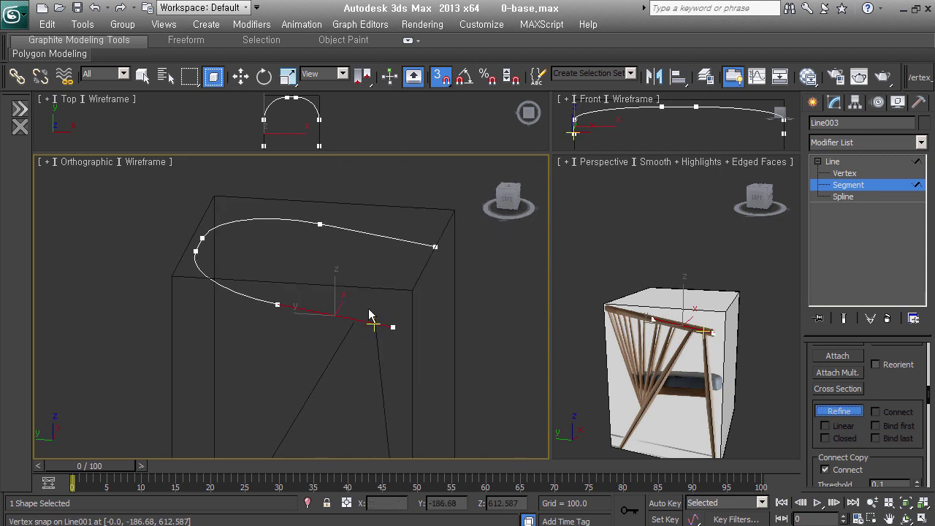
left_click(375, 323)
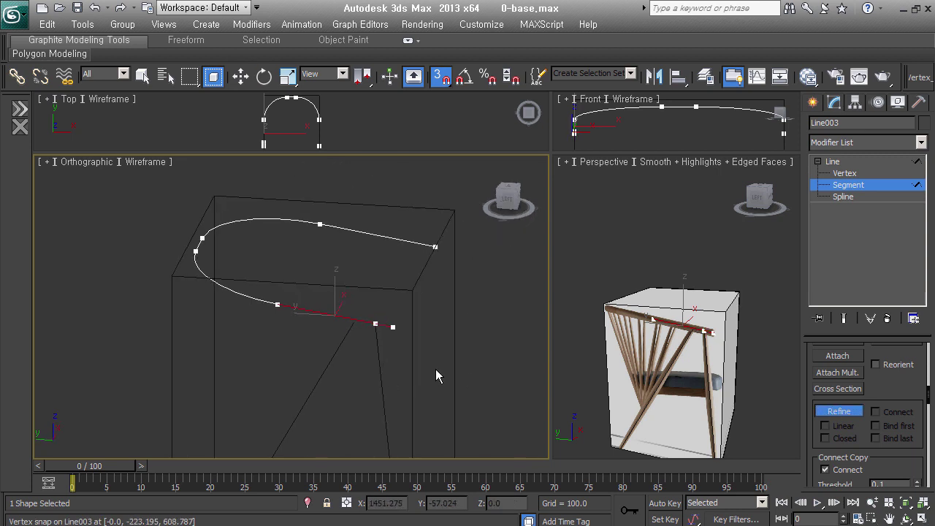
Reframe the Left view along the rail and turn snapping off
mouse_move(434, 345)
middle_mouse_down("alt")
mouse_move(455, 340)
mouse_move(453, 322)
middle_mouse_up("alt")
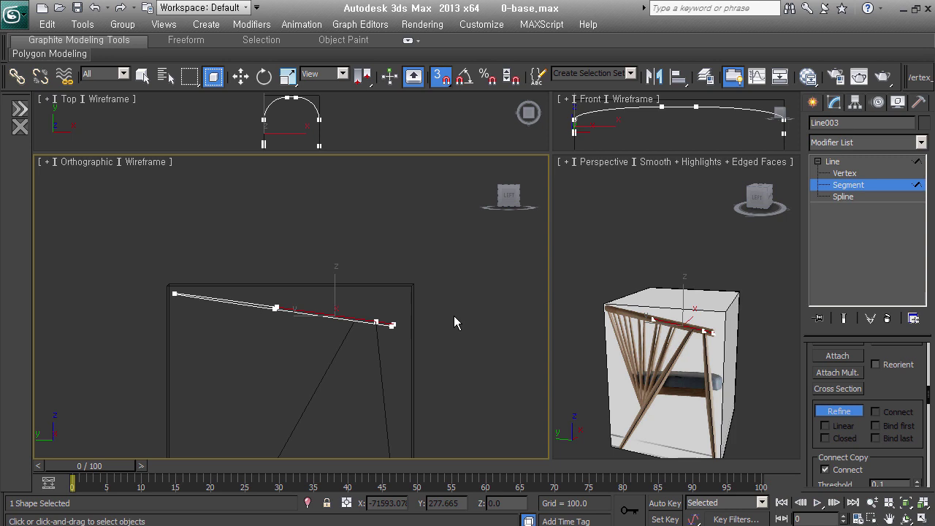
key("l")
key("z")
mouse_move(445, 356)
middle_mouse_down()
mouse_move(455, 338)
mouse_move(449, 369)
mouse_move(439, 366)
mouse_move(442, 355)
middle_mouse_up()
key("l")
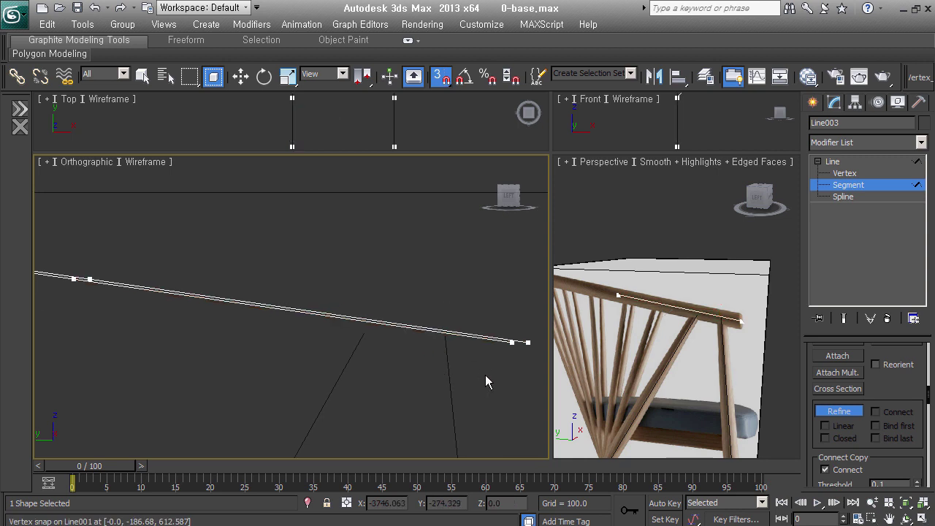
key("l")
key("z")
middle_click_drag(476, 355, 436, 308)
key("s")
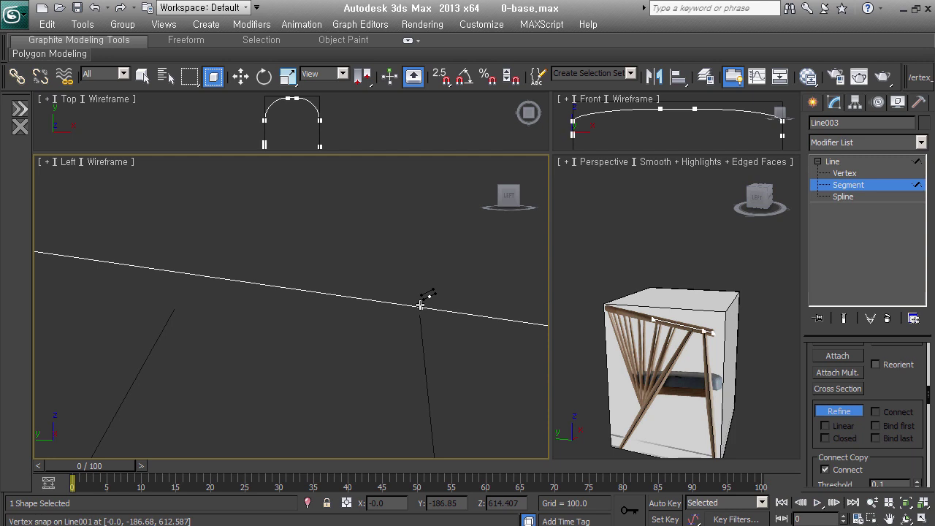
mouse_move(428, 299)
middle_mouse_down("alt")
mouse_move(434, 354)
mouse_move(417, 324)
mouse_move(334, 315)
middle_mouse_up("alt")
key("shift+z")
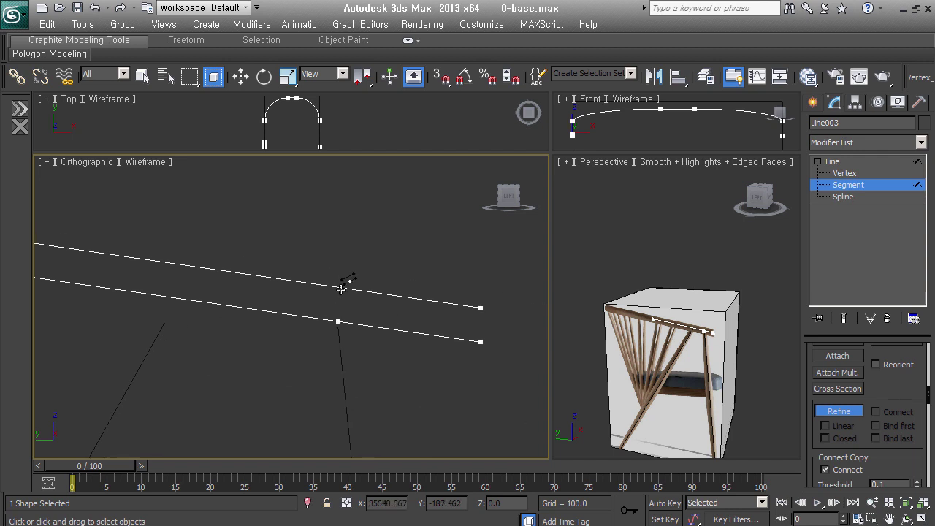
mouse_move(351, 278)
middle_mouse_down("alt")
mouse_move(382, 314)
mouse_move(406, 314)
middle_mouse_up("alt")
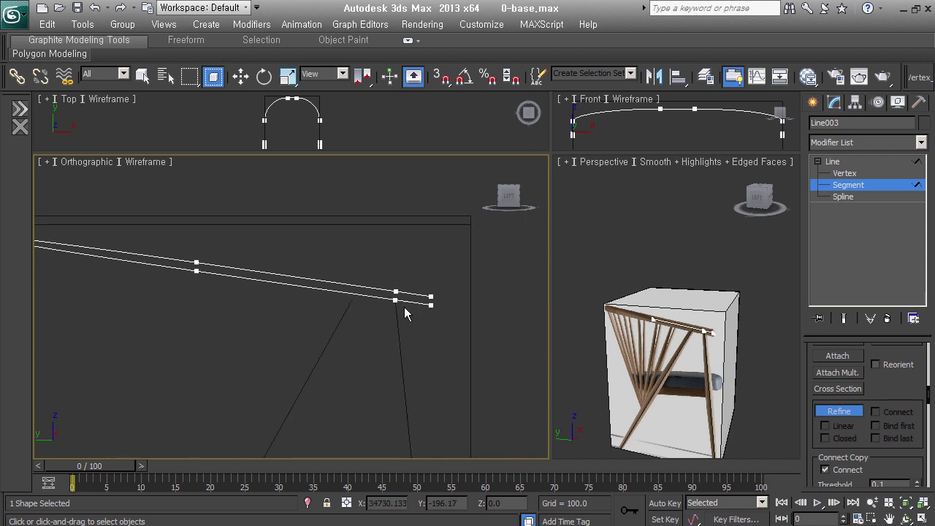
key("w")
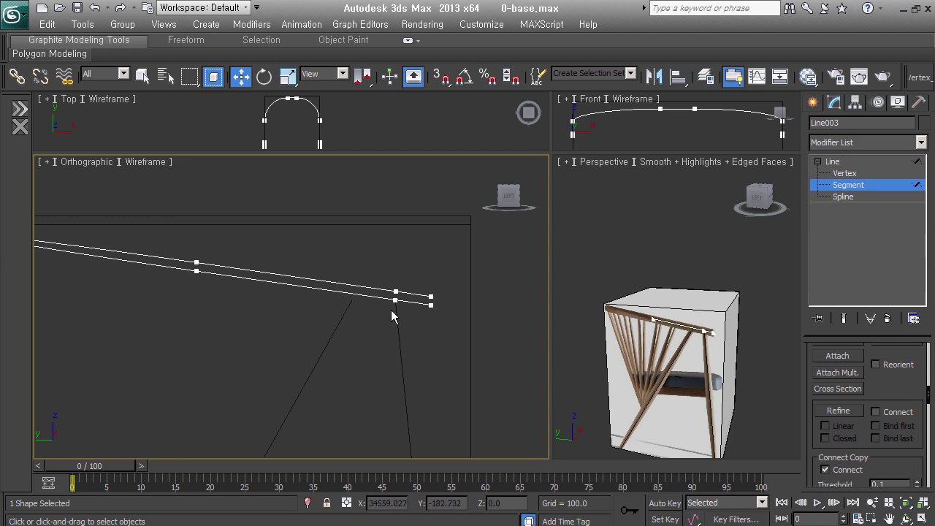
middle_click_drag(346, 295, 389, 295)
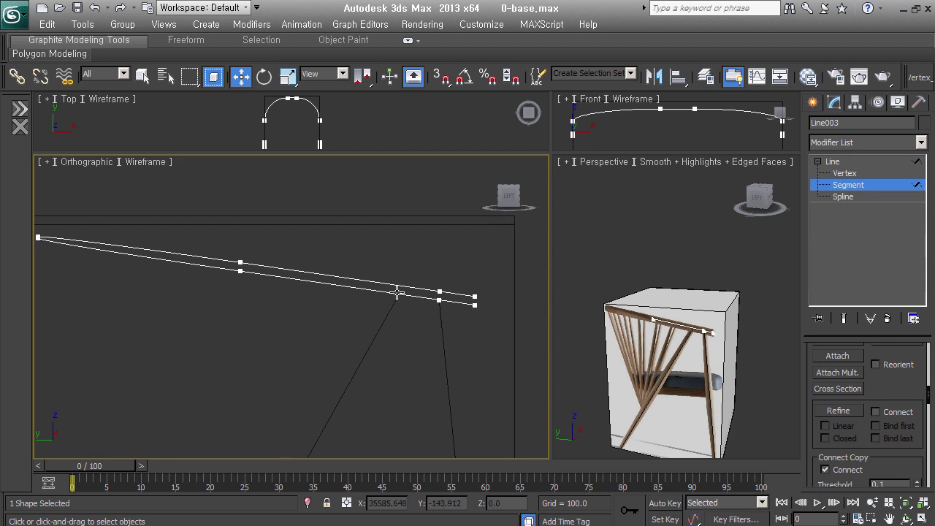
Refine the rail again, adding a vertex near its right end
left_click(838, 410)
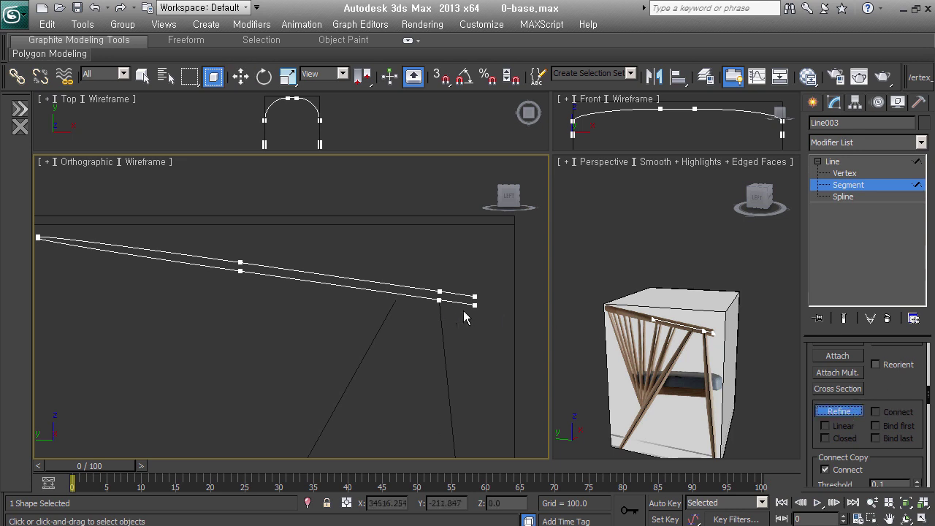
left_click(396, 295)
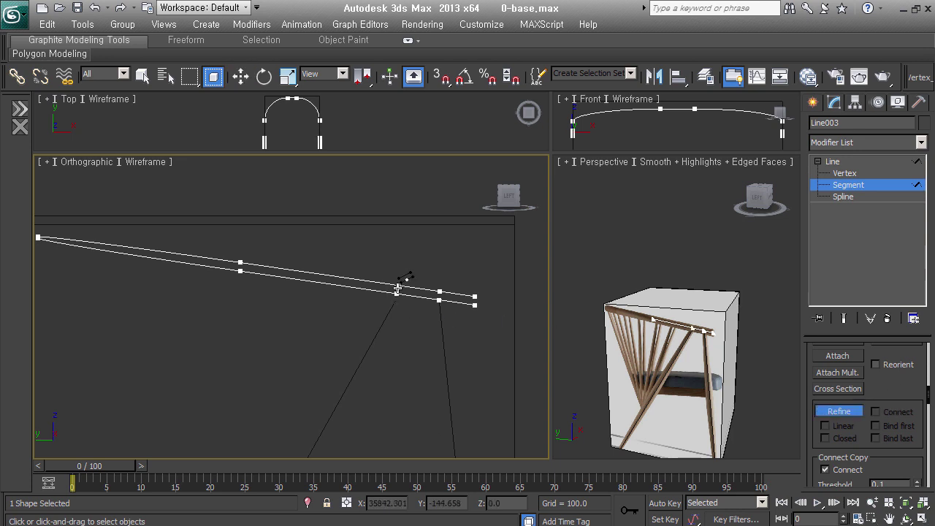
right_click(400, 281)
scroll(402, 318, "down", 5)
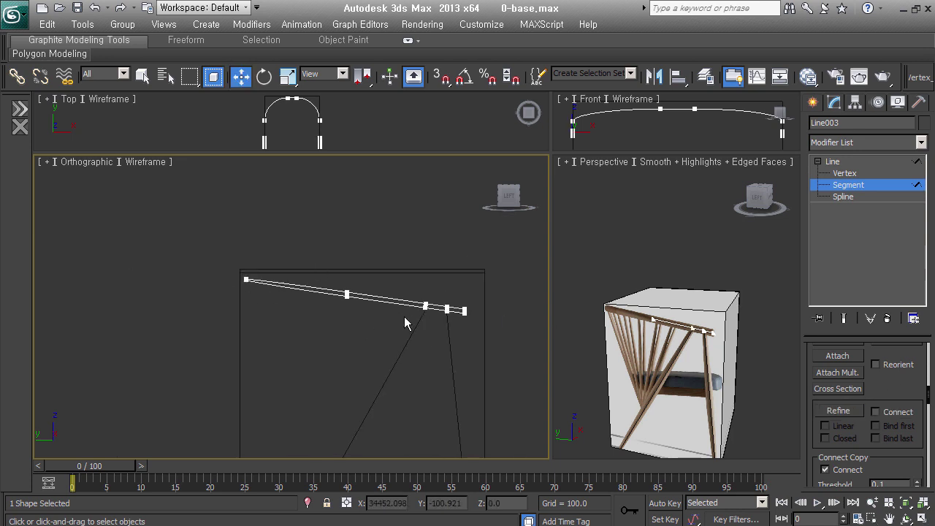
Switch to Picasa, look at two more chair photos, and minimize it again
key("alt+Tab")
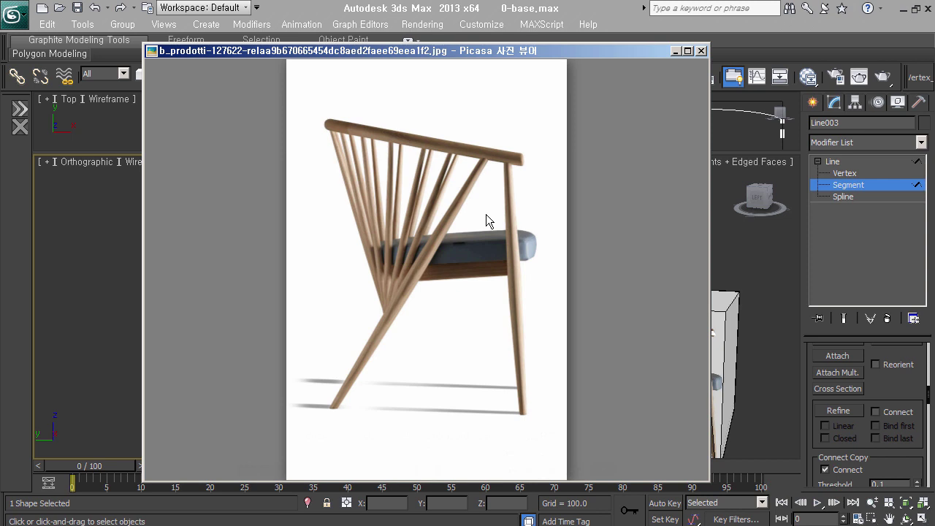
key("Right")
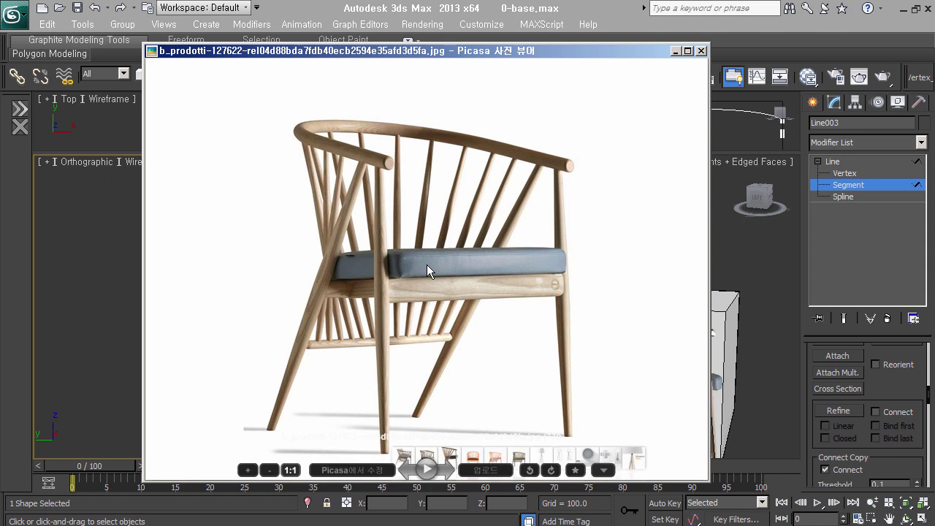
key("Right")
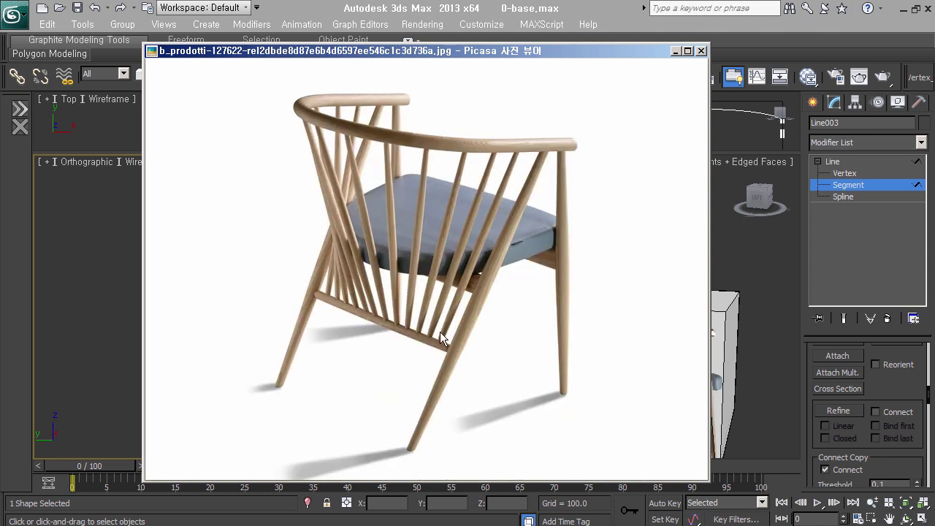
left_click(675, 51)
middle_click_drag(499, 325, 395, 351, "alt")
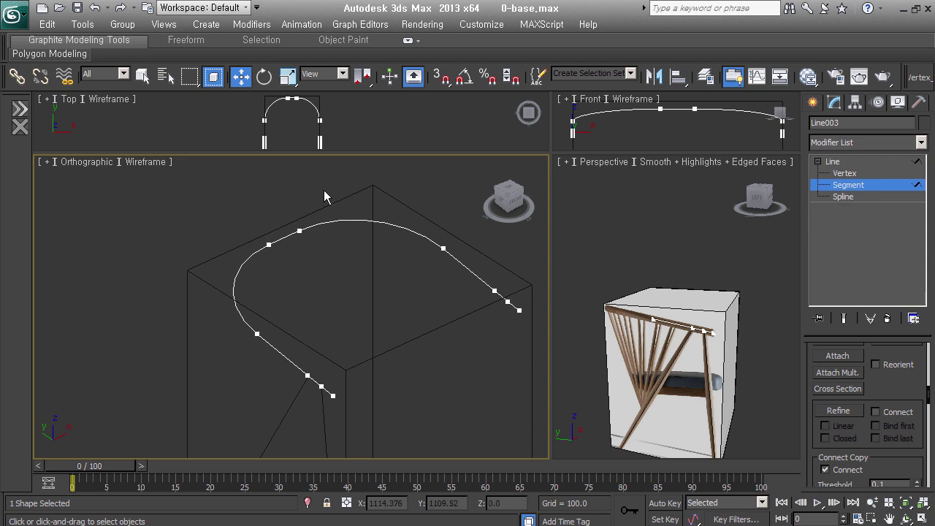
Select the curved top-rail segments and detach a copy of them as Shape001
left_click_drag(323, 190, 304, 346)
left_click(282, 355, "ctrl")
left_click(469, 270, "ctrl")
mouse_move(426, 355)
middle_mouse_down("alt")
mouse_move(410, 385)
mouse_move(413, 378)
middle_mouse_up("alt")
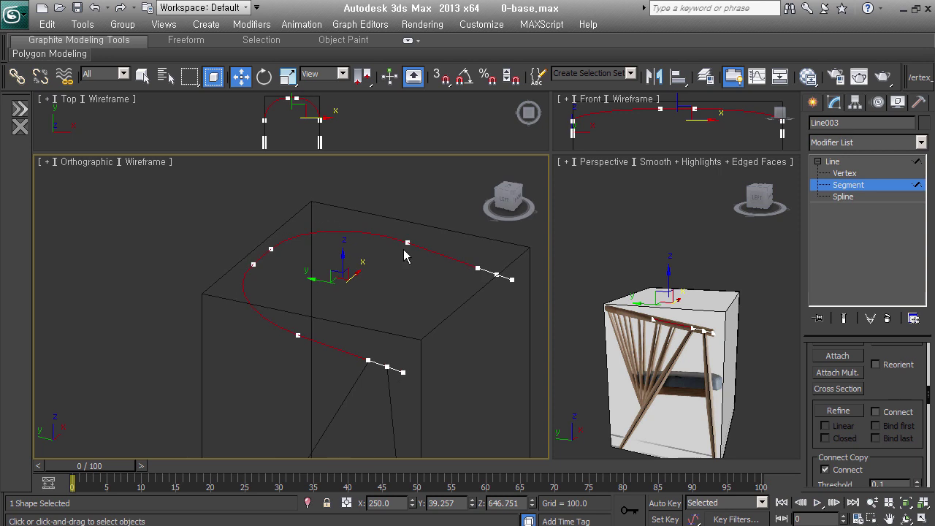
left_click_drag(890, 469, 903, 38)
scroll(886, 474, "down", 1)
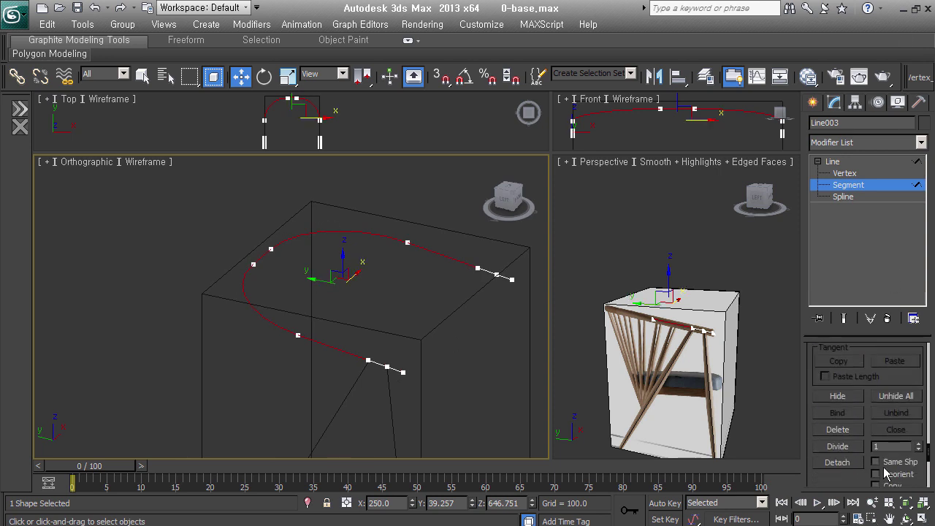
scroll(853, 442, "down", 1)
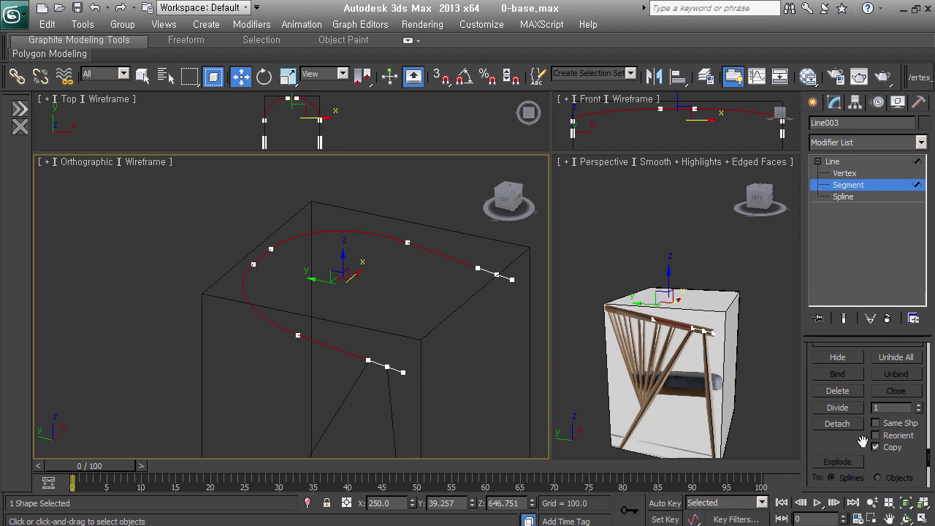
left_click(840, 425)
left_click(503, 282)
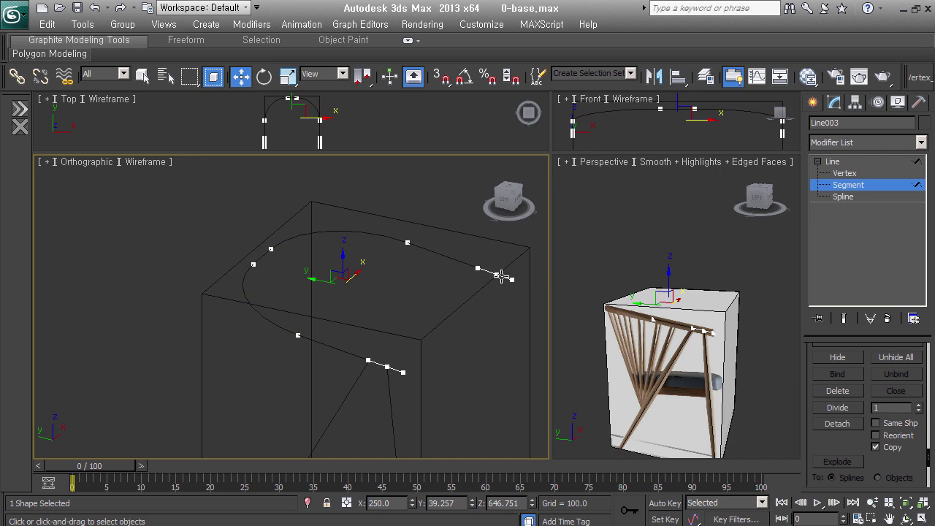
left_click(427, 279)
scroll(385, 365, "up", 2)
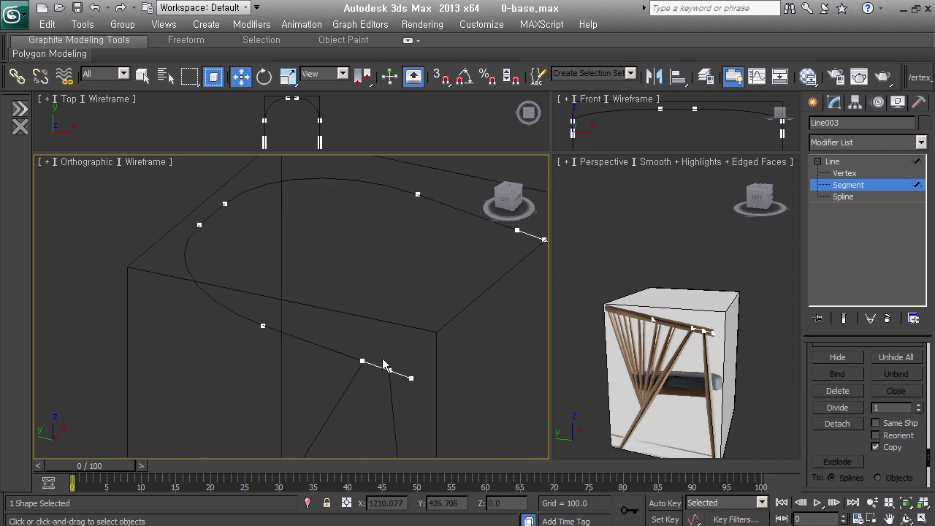
Check the rail's right-end vertices, then select the segment along the top arc
left_click(841, 174)
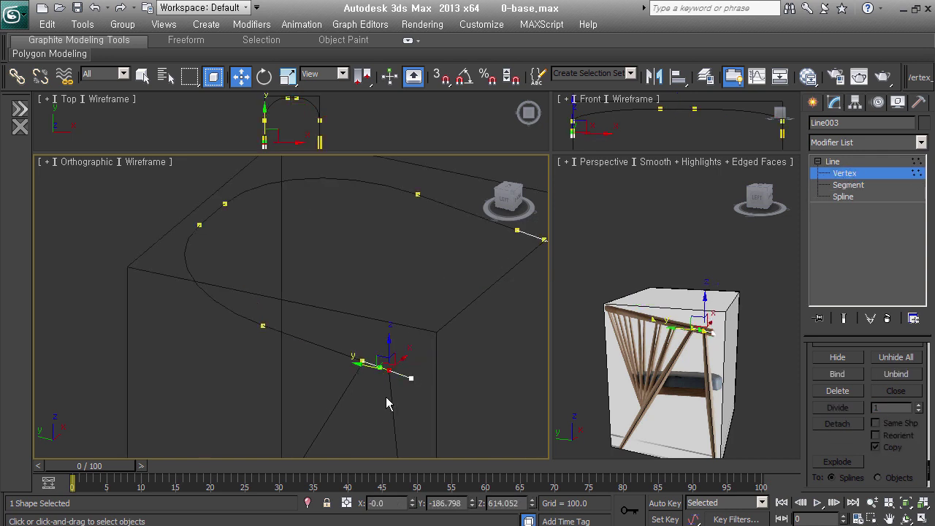
left_click_drag(386, 396, 477, 276)
middle_click_drag(476, 275, 433, 289, "alt")
left_click(478, 272)
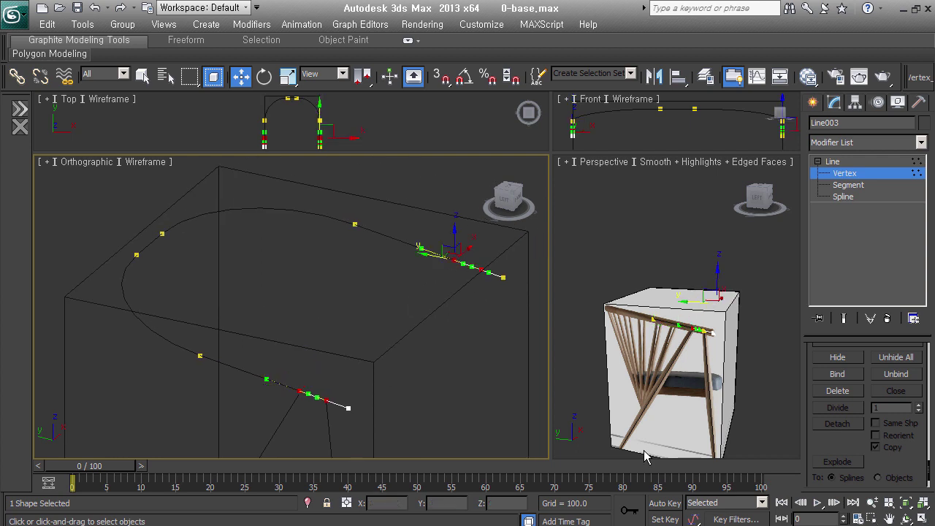
key("ctrl+d")
mouse_move(475, 395)
middle_mouse_down("alt")
mouse_move(414, 368)
mouse_move(453, 351)
middle_mouse_up("alt")
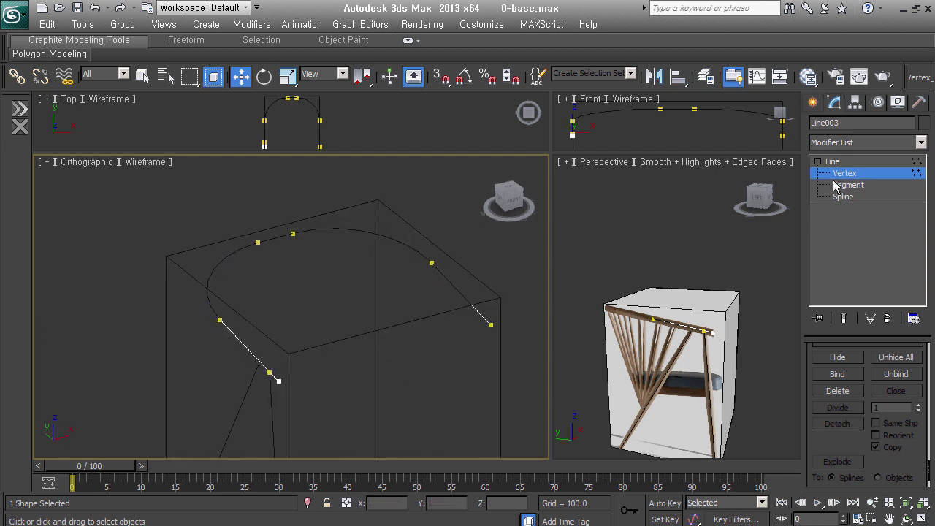
left_click(858, 187)
left_click_drag(423, 210, 367, 254)
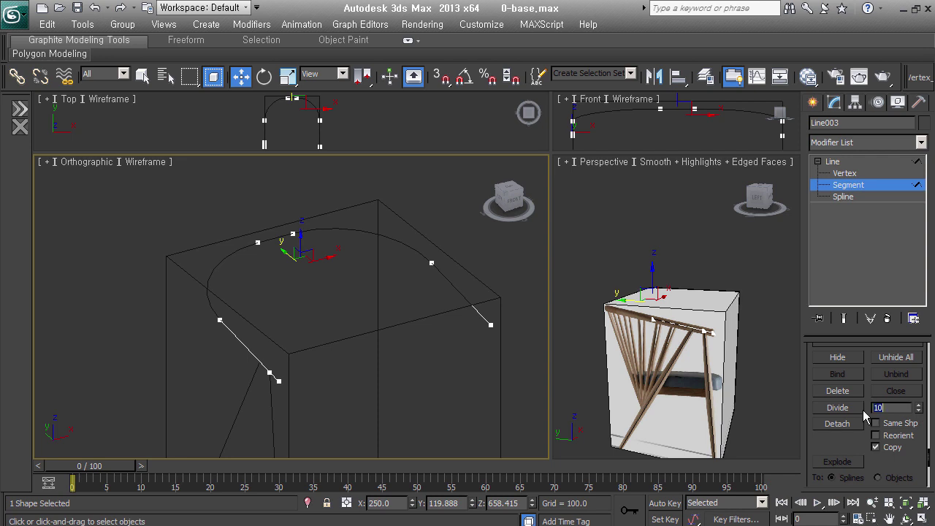
Divide the top-arc segment with a count of 10, then divide again with 1
left_click(837, 407)
mouse_move(325, 330)
middle_mouse_down("alt")
mouse_move(401, 326)
mouse_move(344, 325)
mouse_move(364, 363)
middle_mouse_up("alt")
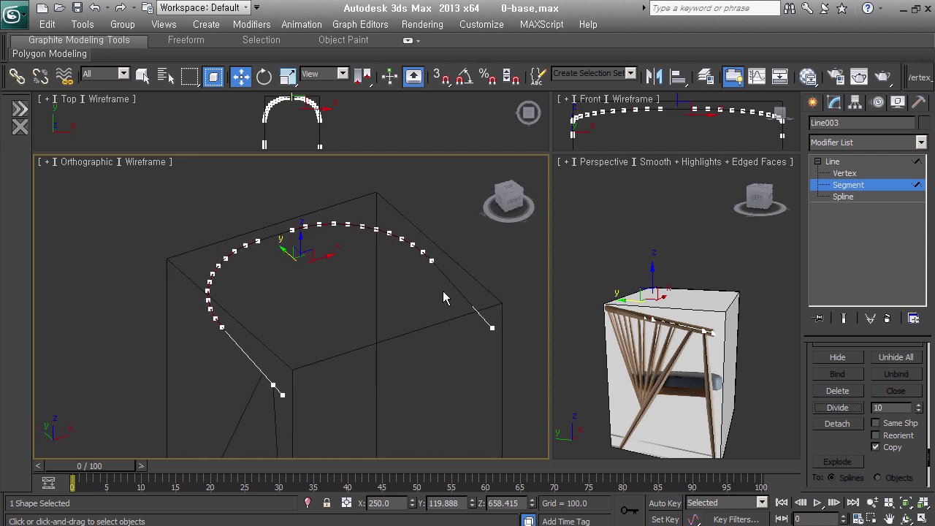
double_click(892, 408)
type("1")
left_click(838, 407)
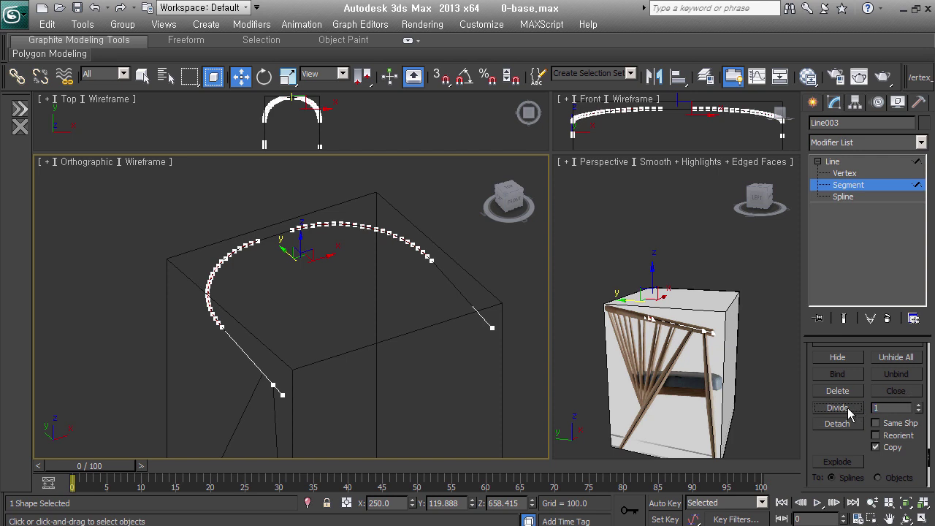
mouse_move(359, 277)
middle_mouse_down("alt")
mouse_move(393, 258)
mouse_move(347, 256)
middle_mouse_up("alt")
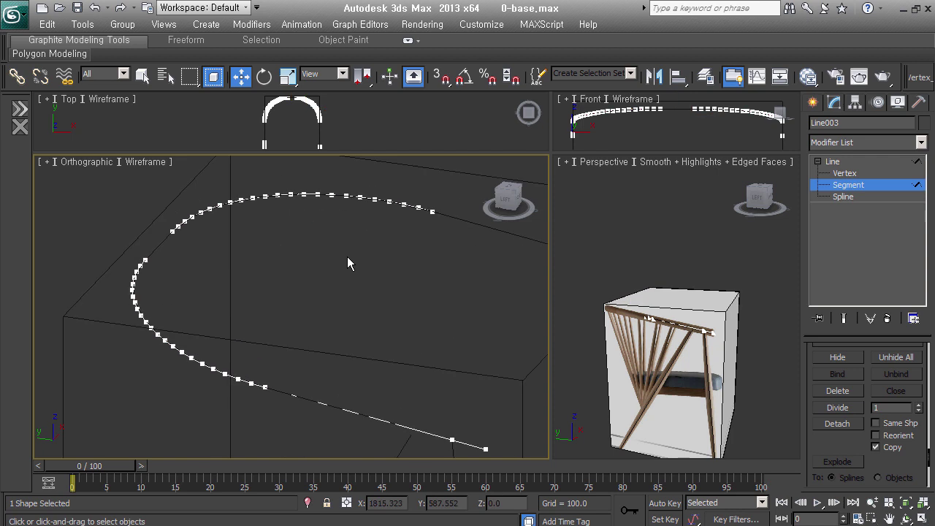
scroll(121, 310, "up", 5)
middle_click_drag(122, 311, 120, 311)
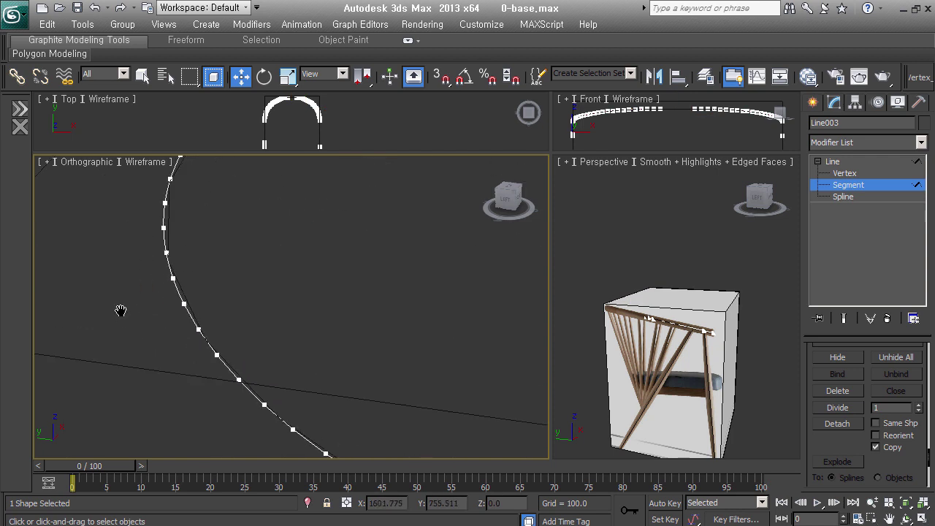
scroll(215, 298, "down", 2)
middle_click_drag(217, 298, 284, 358)
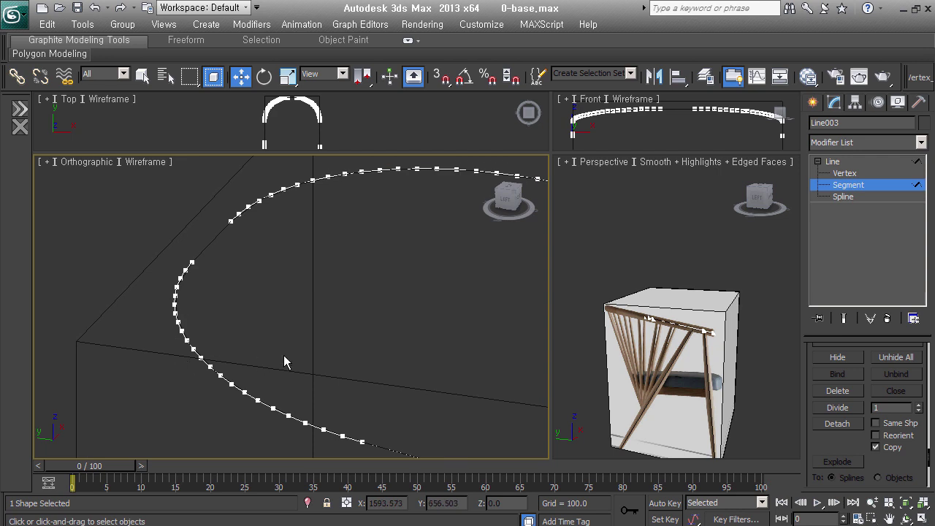
middle_click_drag(287, 354, 234, 377, "alt")
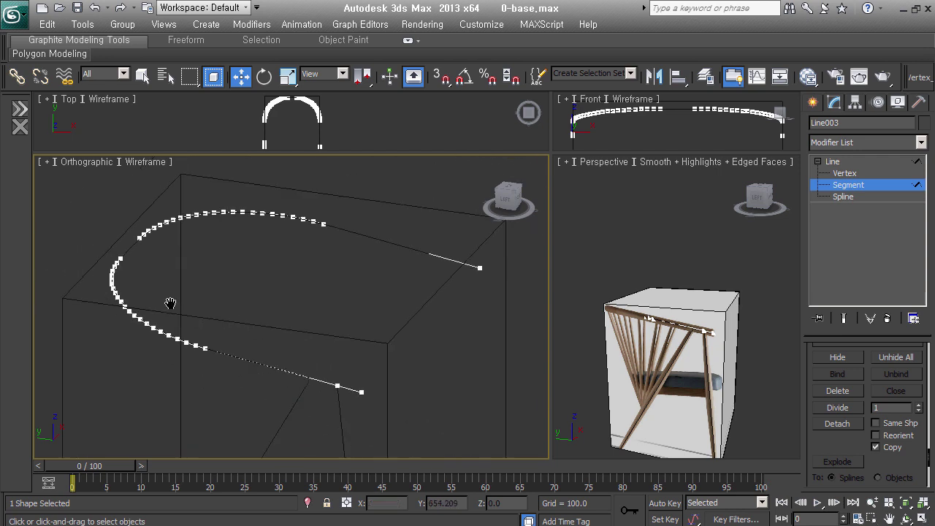
middle_click_drag(305, 261, 340, 278)
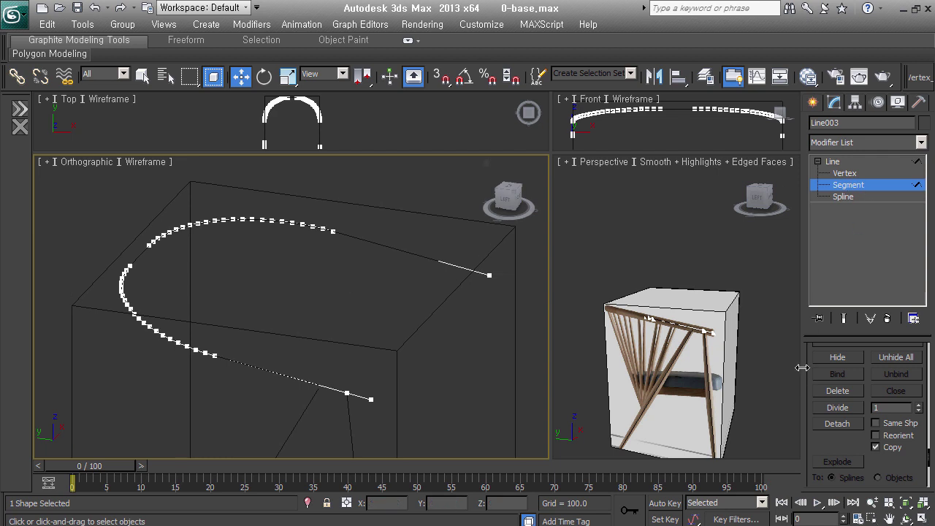
Shade the Left view and enable Line003 in viewport as a radial tube 27.03 thick
key("l")
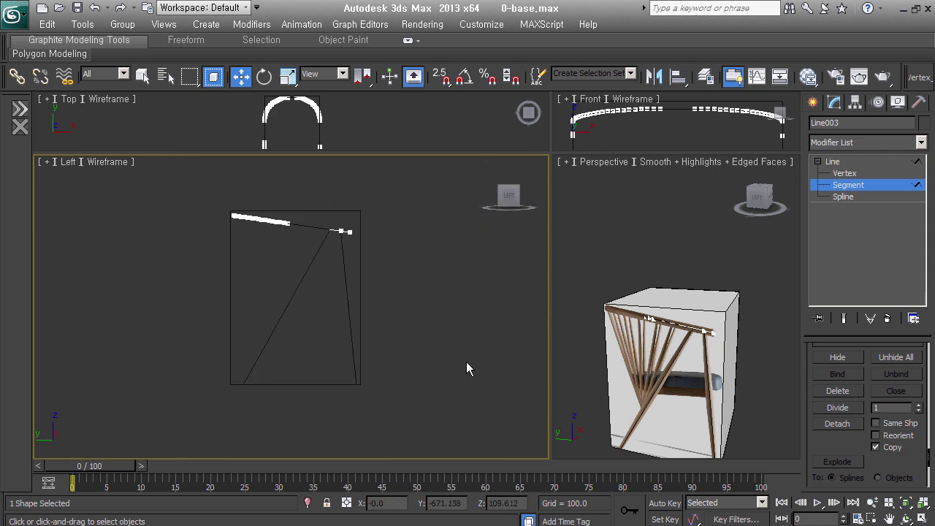
middle_click_drag(491, 339, 463, 324)
key("F3")
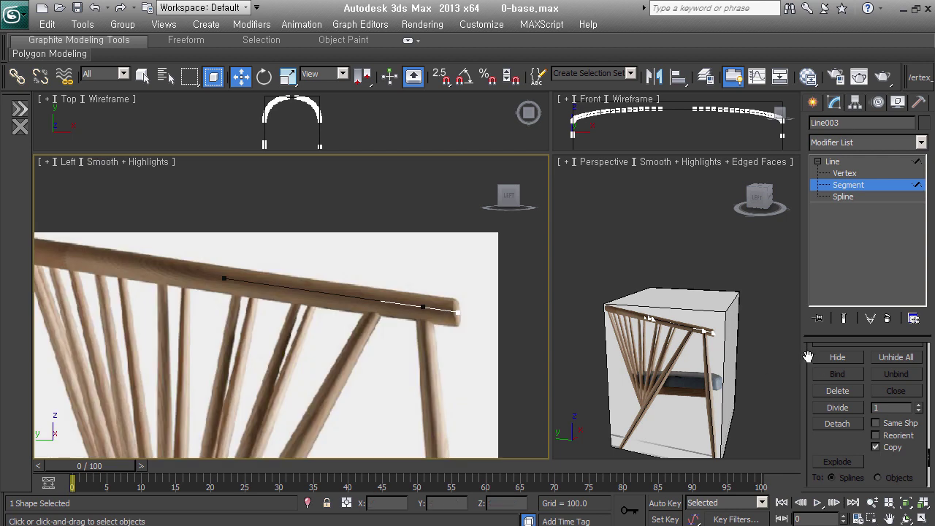
scroll(863, 330, "up", 5)
scroll(859, 292, "up", 4)
scroll(859, 347, "up", 3)
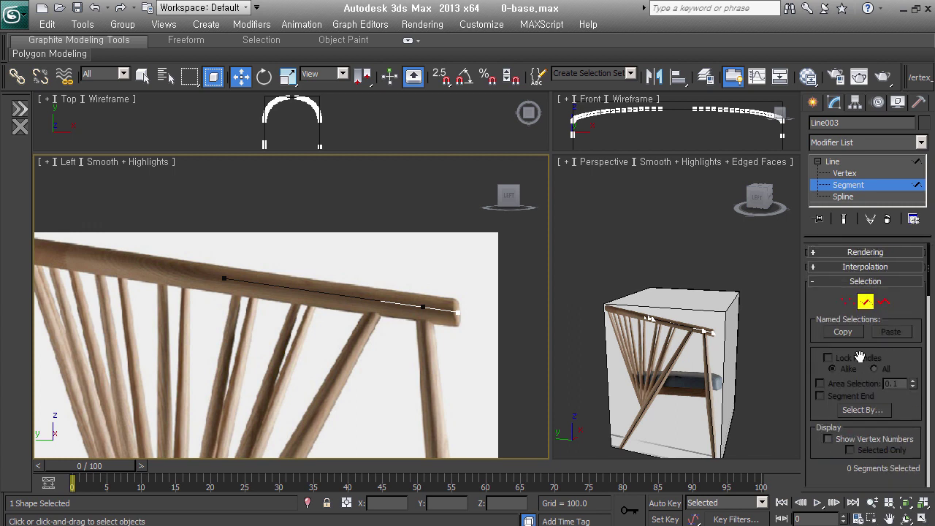
left_click(840, 252)
left_click(840, 274)
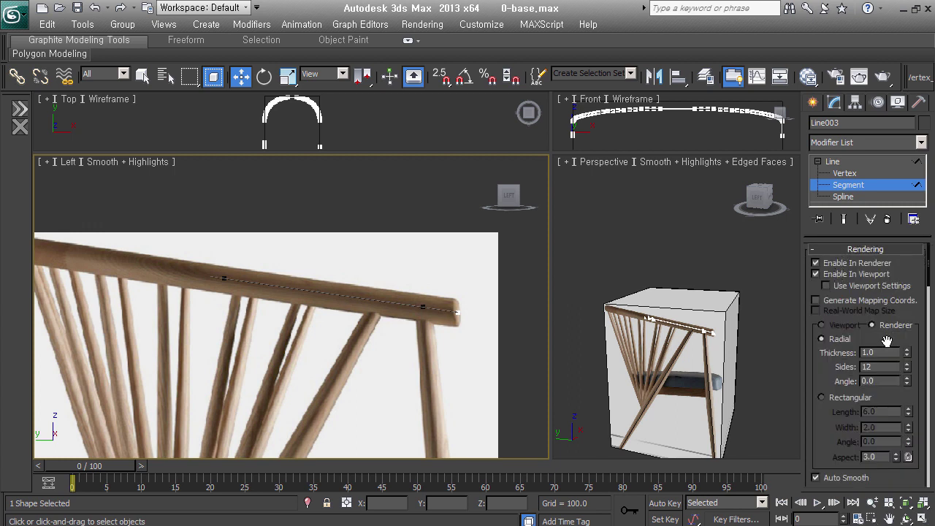
mouse_move(907, 354)
left_mouse_down()
mouse_move(895, 149)
mouse_move(890, 318)
left_mouse_up()
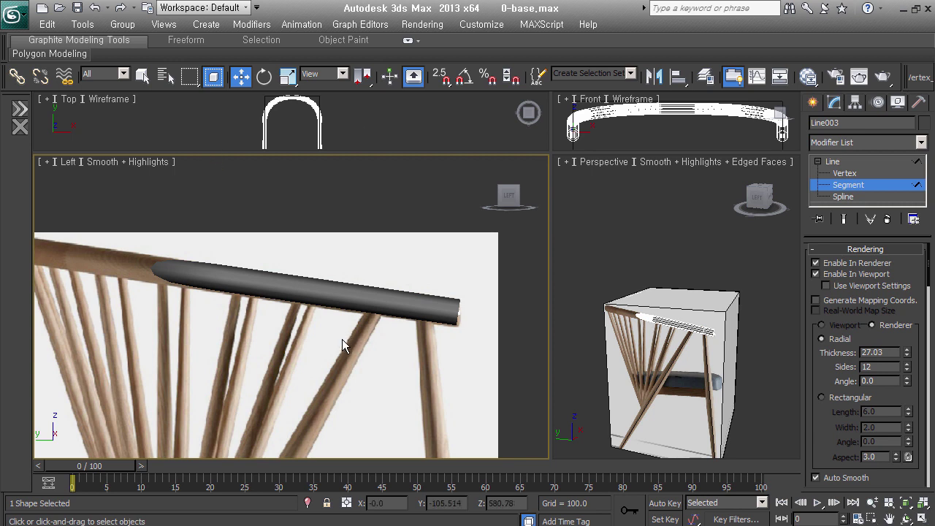
scroll(342, 339, "down", 3)
scroll(358, 292, "down", 1)
scroll(354, 286, "down", 1)
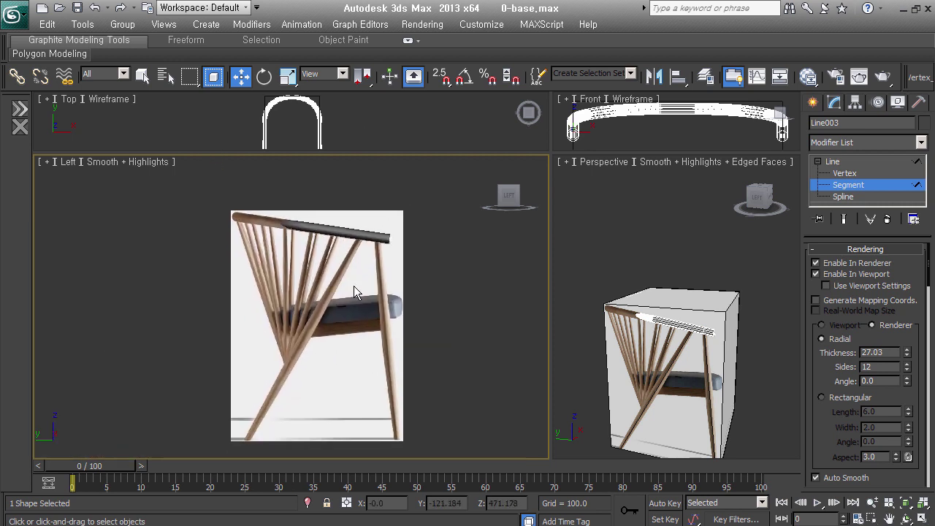
Make vertical leg Line001 render as a thick radial tube
left_click(860, 188)
left_click(383, 327)
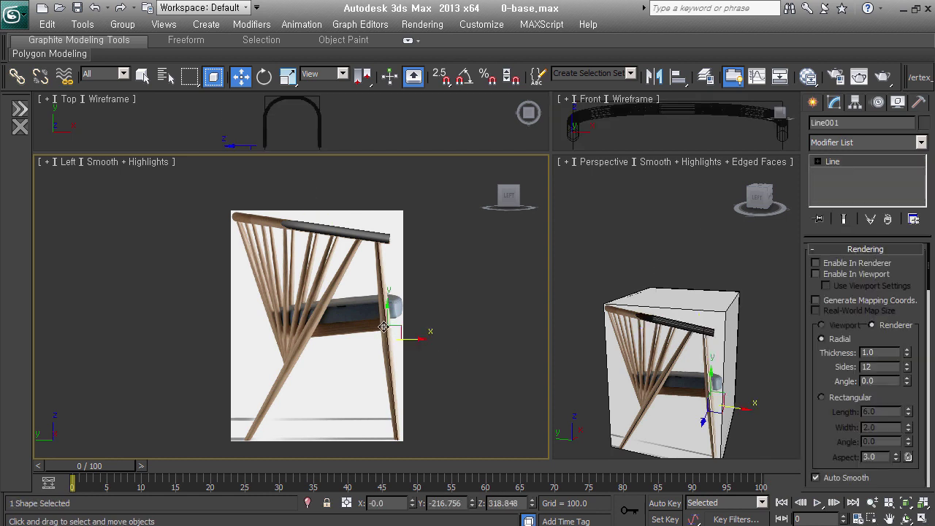
scroll(383, 327, "up", 1)
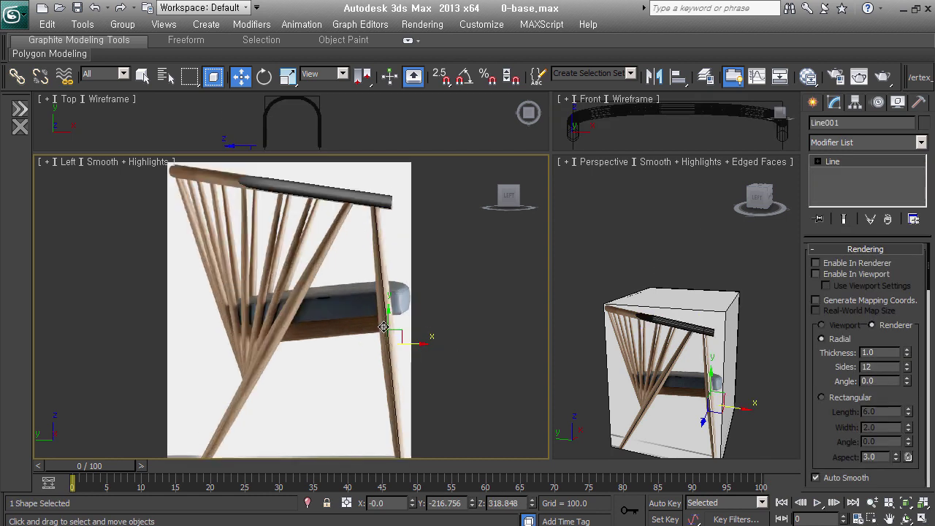
scroll(371, 228, "up", 1)
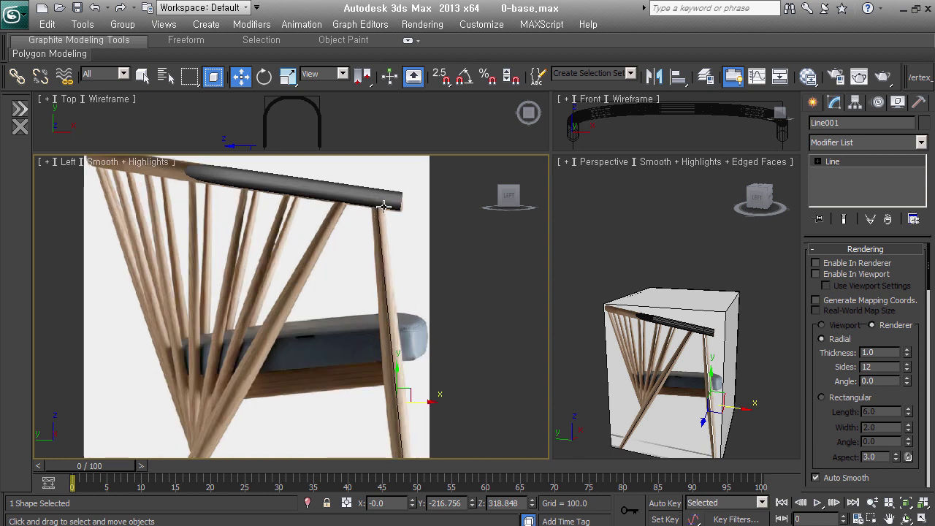
left_click(862, 273)
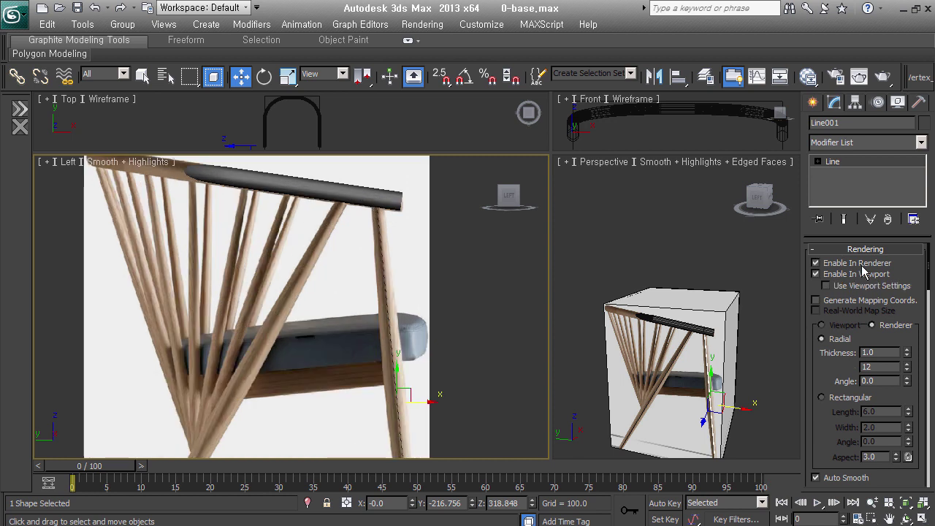
left_click_drag(907, 355, 908, 340)
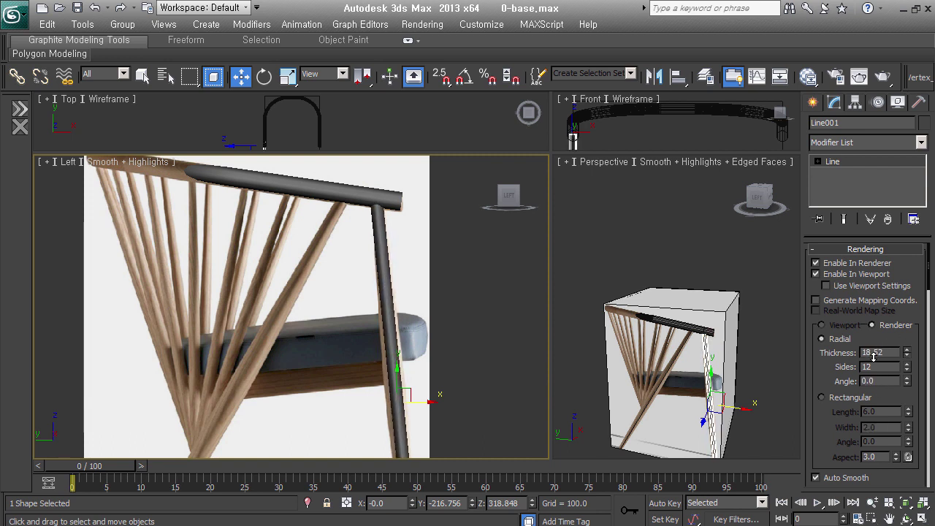
Enable Line002 in renderer and viewport as a 19.33-thick radial tube
left_click(318, 243)
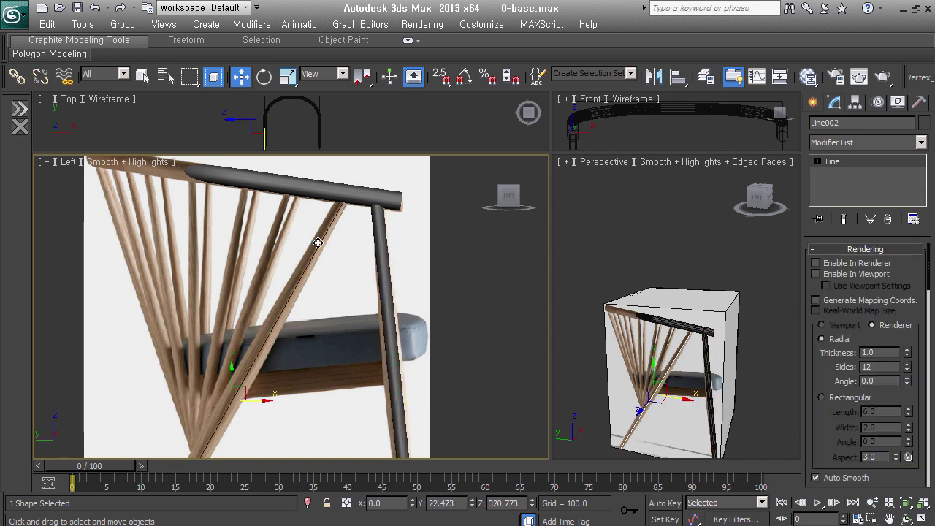
left_click(815, 263)
left_click(815, 274)
left_click_drag(907, 352, 906, 336)
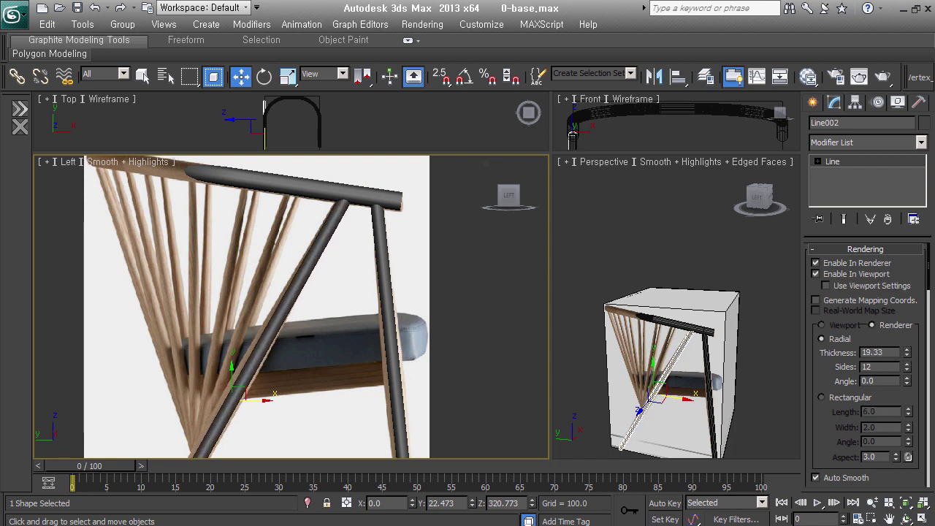
Show edged faces in the Left view and try 10 sides on the diagonal tube, restoring 12
middle_click_drag(348, 302, 352, 221)
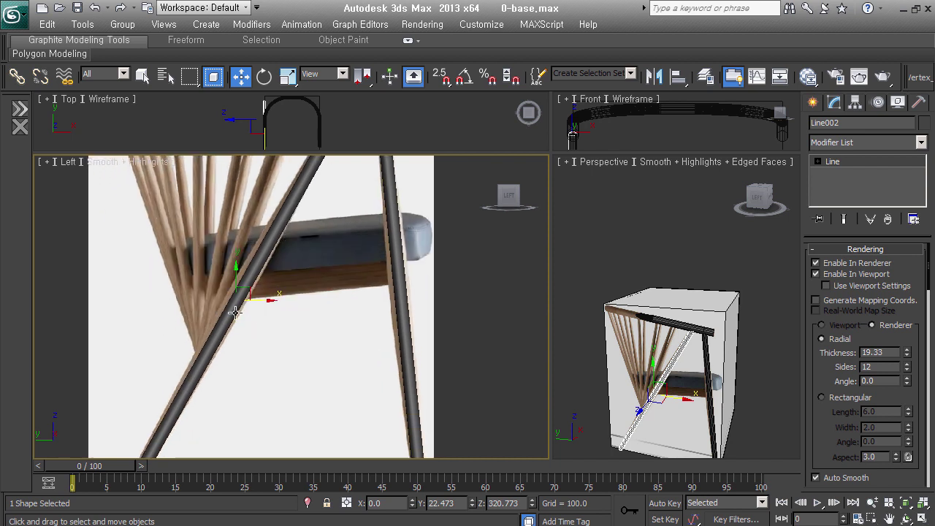
scroll(248, 327, "down", 2)
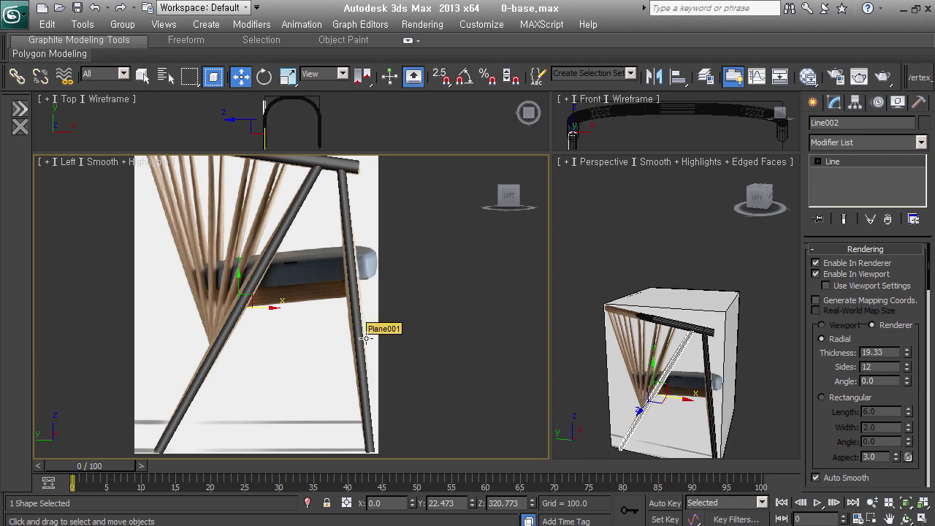
scroll(351, 332, "down", 3)
mouse_move(351, 333)
middle_mouse_down("alt")
mouse_move(238, 344)
mouse_move(343, 343)
middle_mouse_up("alt")
key("l")
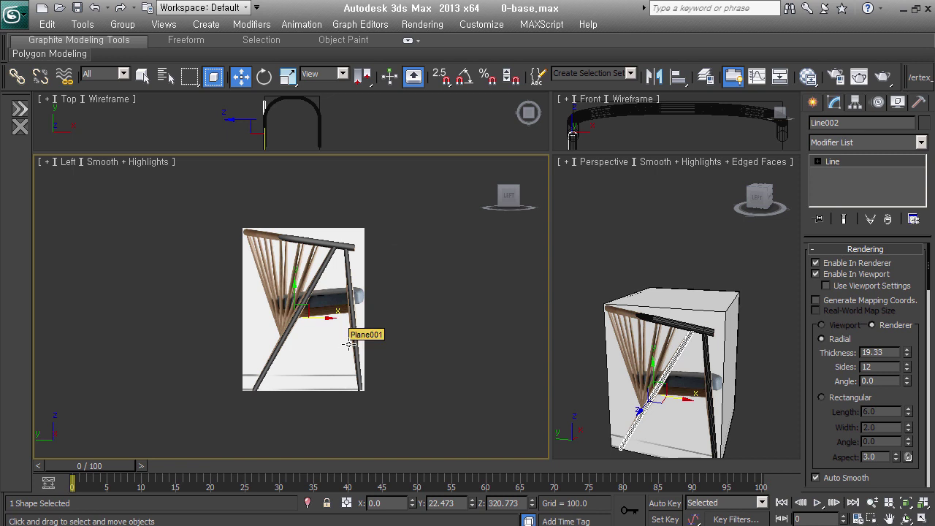
scroll(349, 344, "up", 3)
scroll(352, 326, "up", 4)
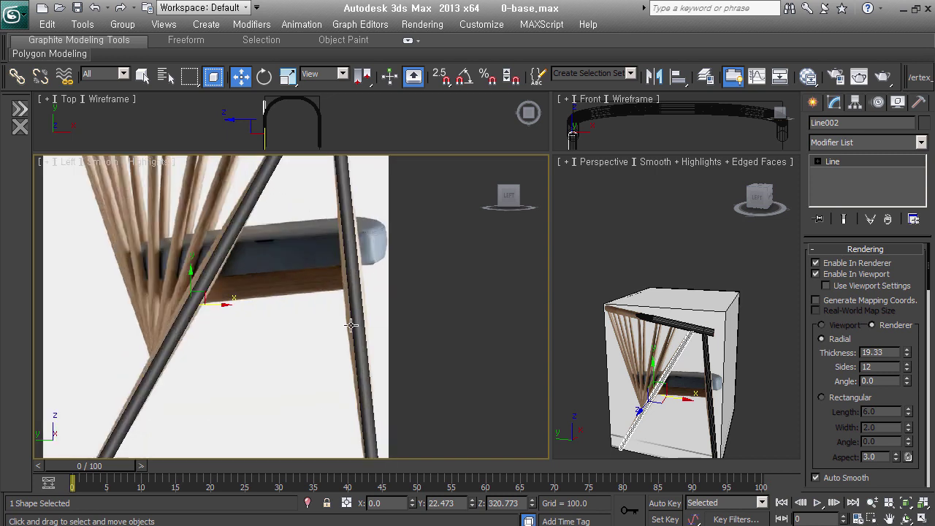
key("F4")
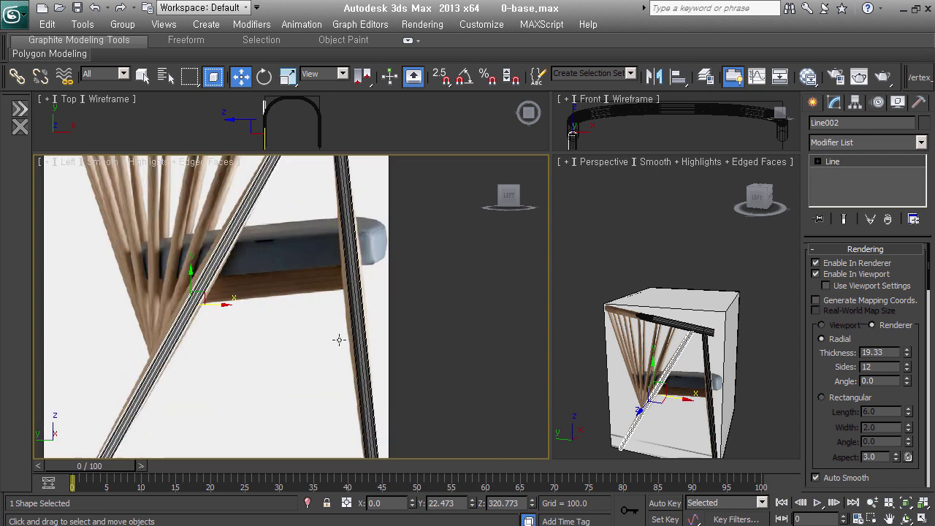
scroll(349, 325, "up", 2)
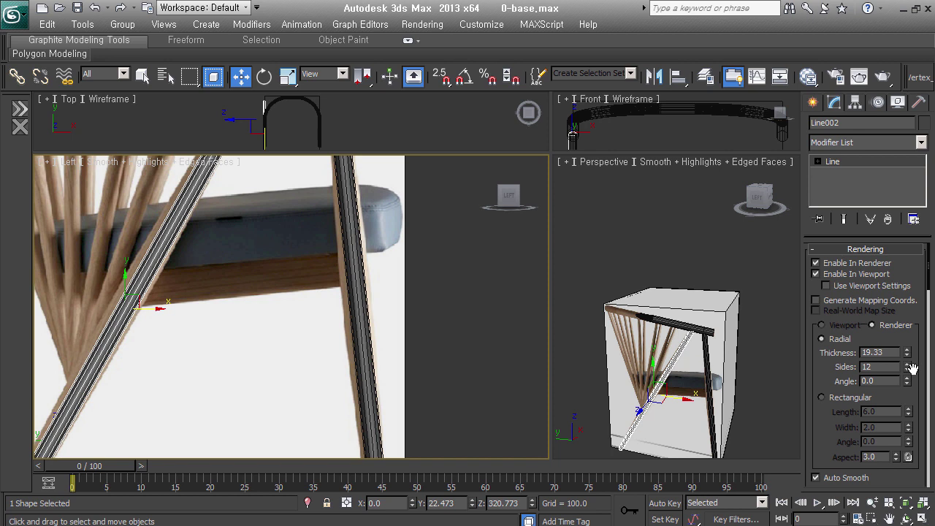
left_click_drag(908, 370, 908, 378)
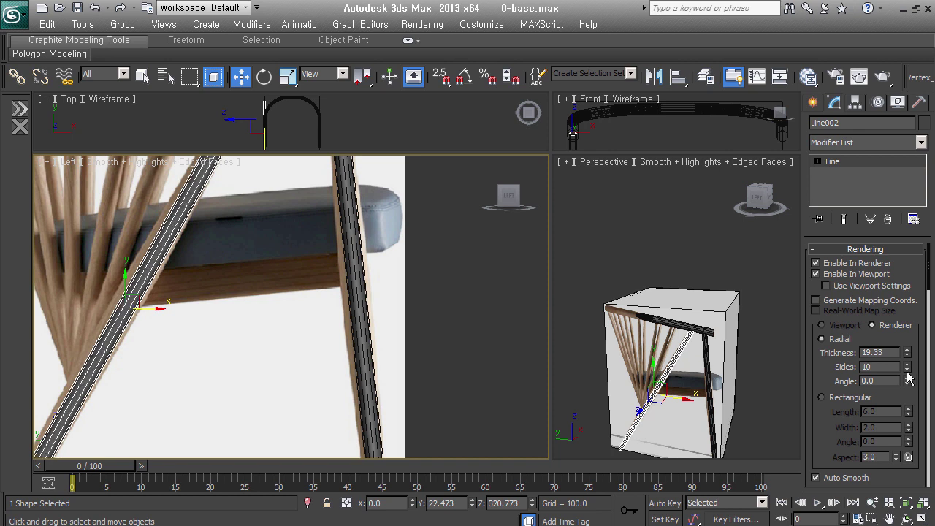
double_click(908, 364)
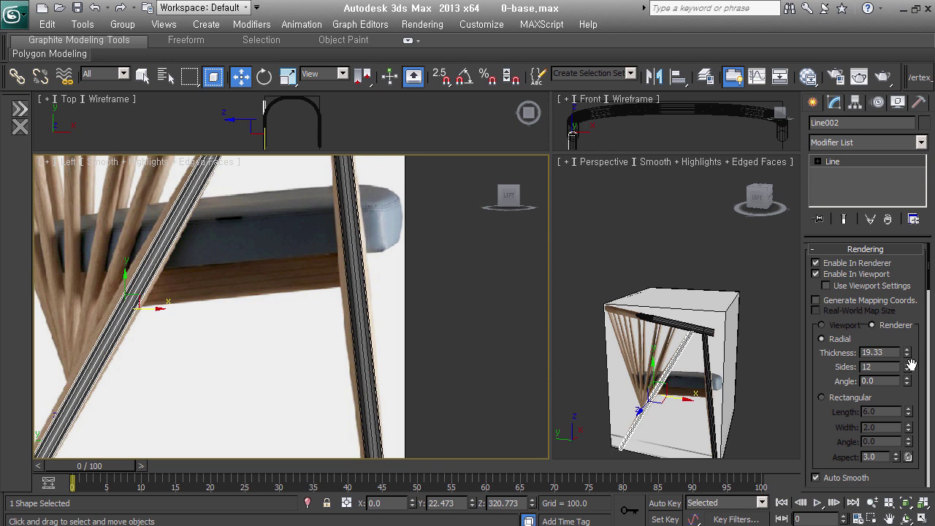
scroll(230, 366, "down", 3)
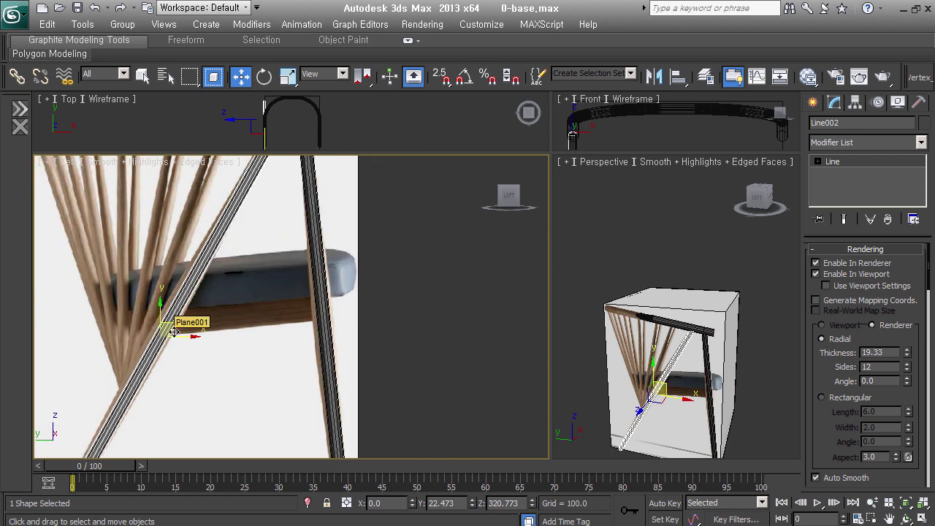
scroll(174, 331, "up", 2)
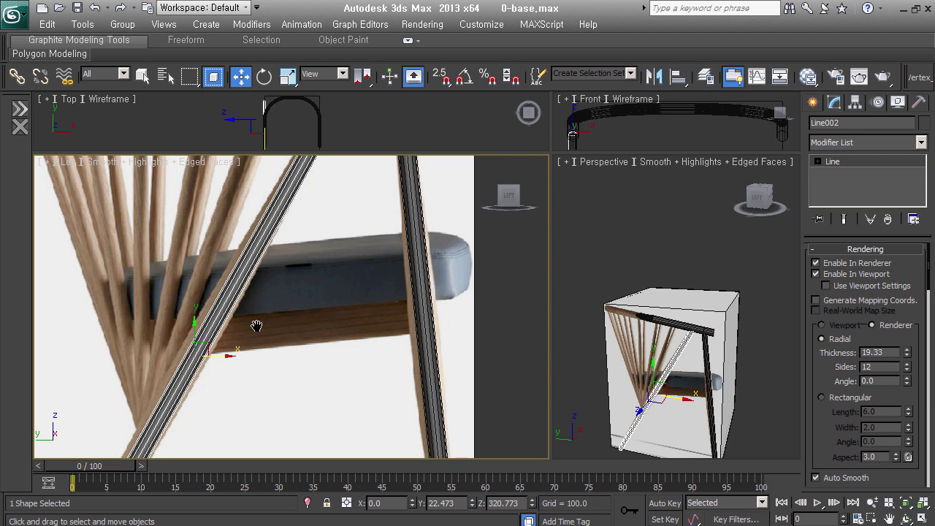
scroll(276, 304, "down", 3)
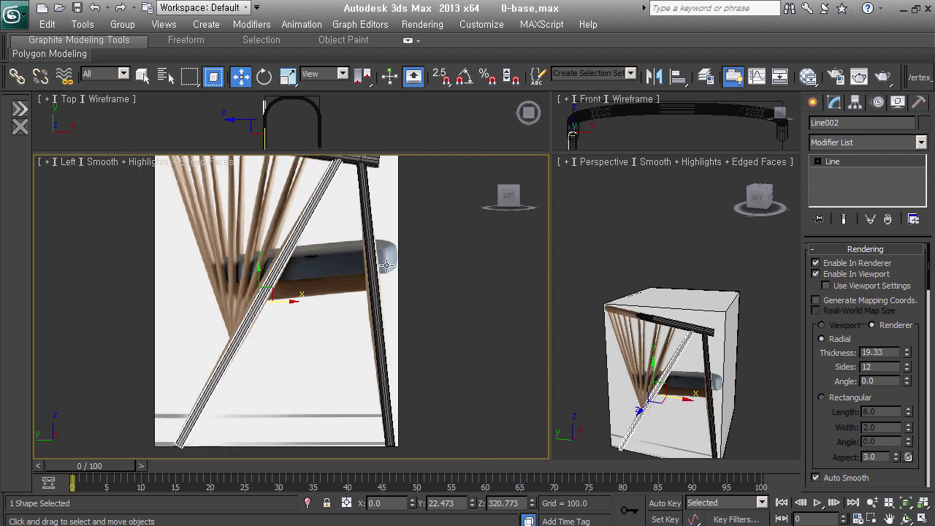
mouse_move(184, 352)
middle_mouse_down("alt")
mouse_move(234, 302)
mouse_move(285, 193)
middle_mouse_up("alt")
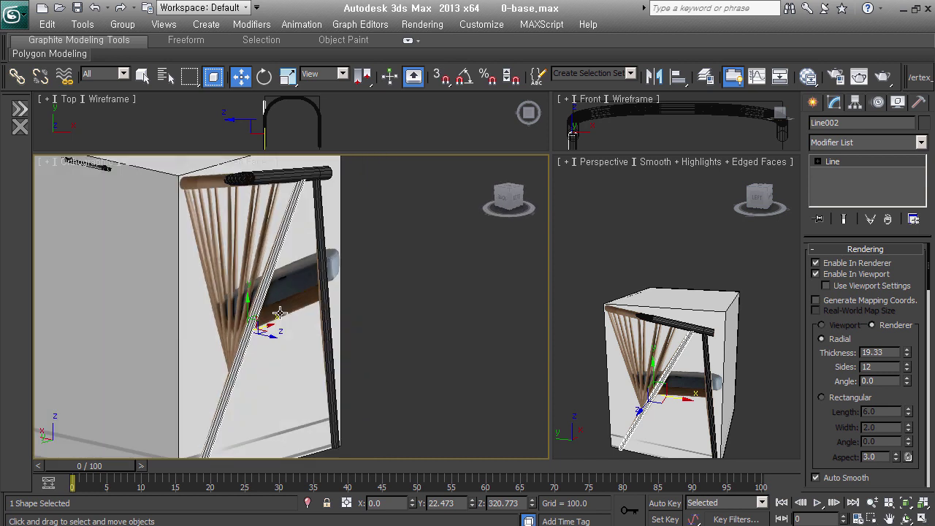
Select the Line003 top rail and enlarge the top and front viewports
key("l")
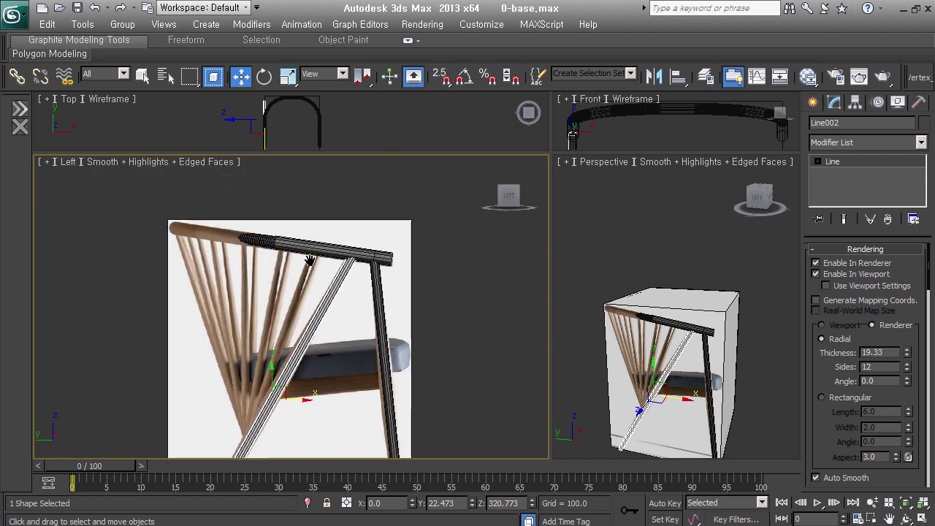
left_click(314, 249)
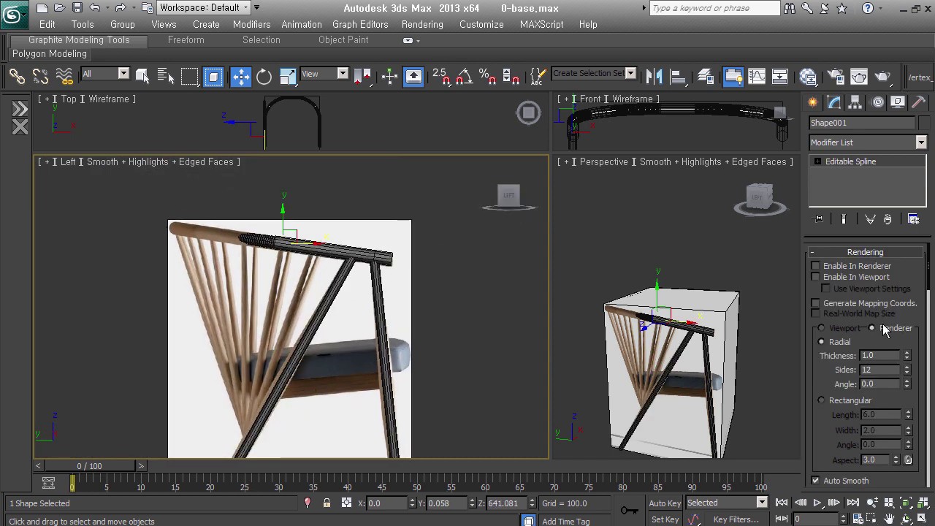
left_click(335, 251)
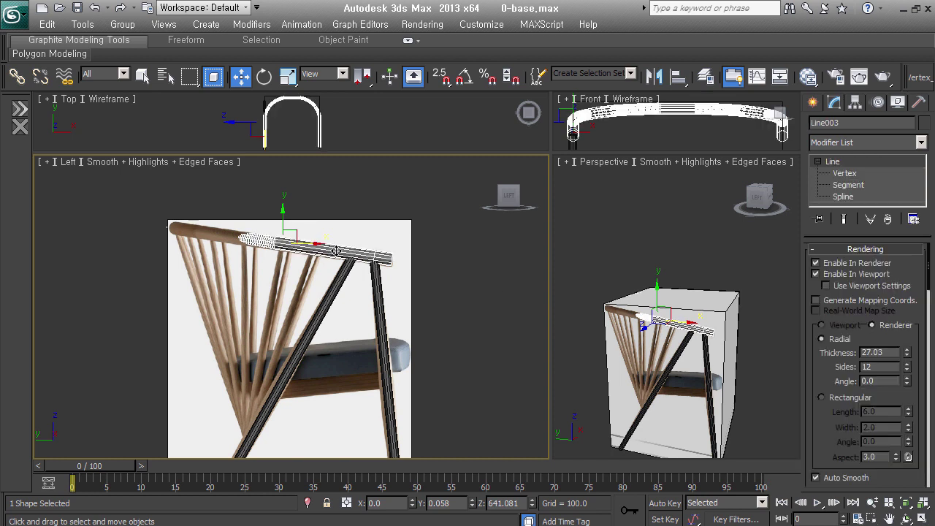
left_click_drag(824, 429, 823, 350)
middle_click_drag(409, 343, 435, 343, "alt")
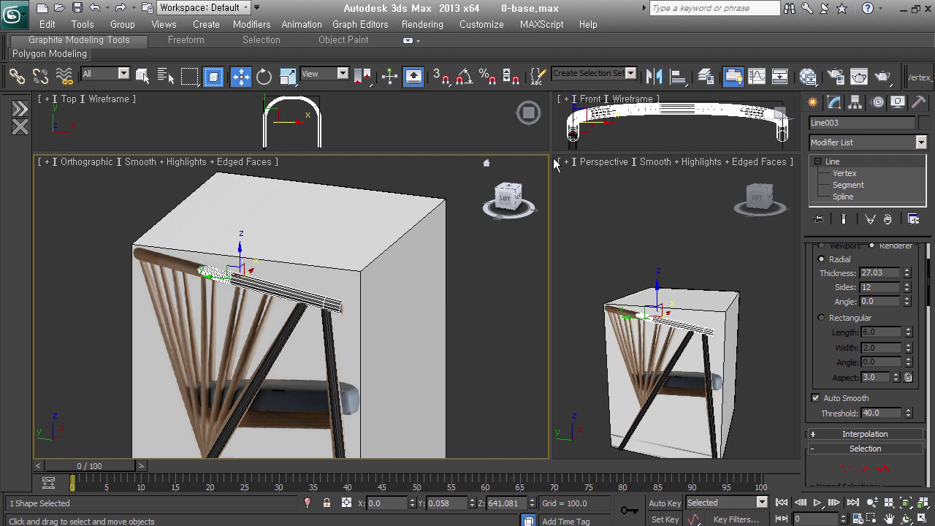
left_click_drag(552, 156, 482, 349)
scroll(606, 204, "up", 3)
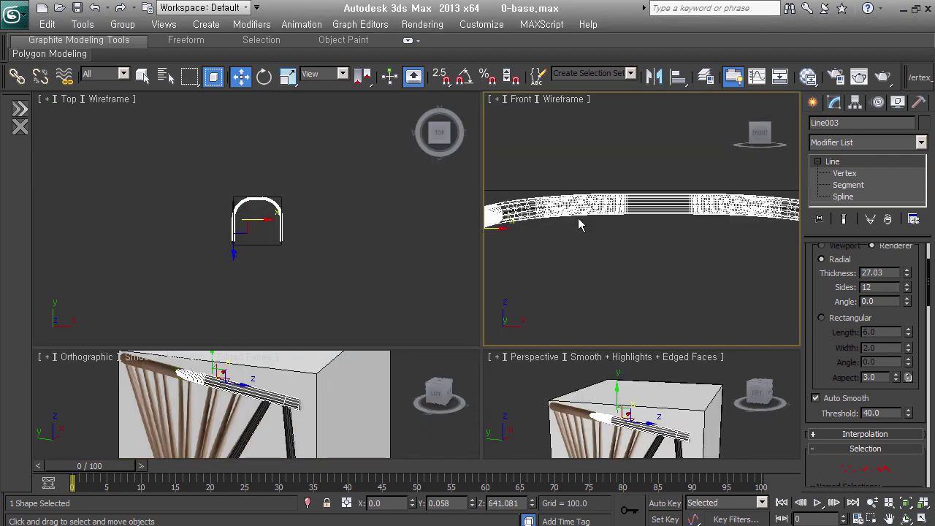
scroll(829, 374, "down", 5)
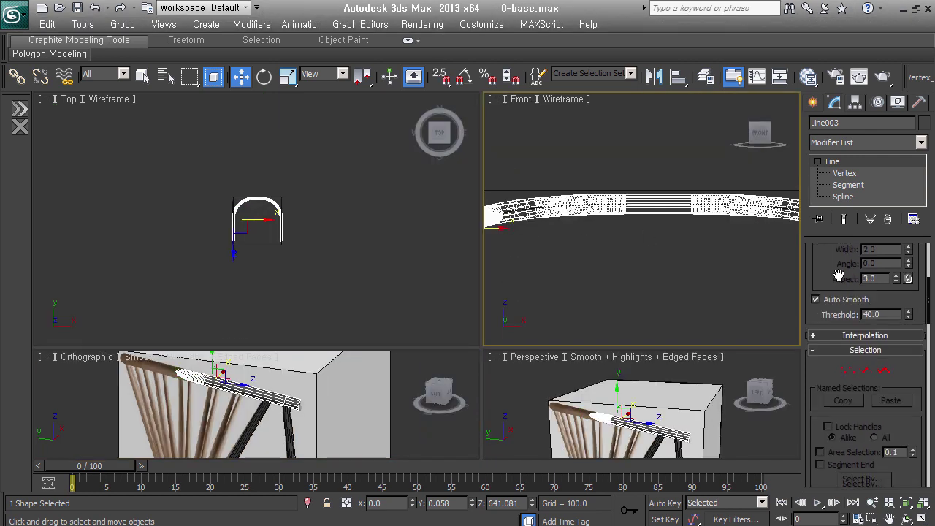
Set Line003's interpolation Steps to 0 and inspect the rail bend in the Front view
left_click(854, 317)
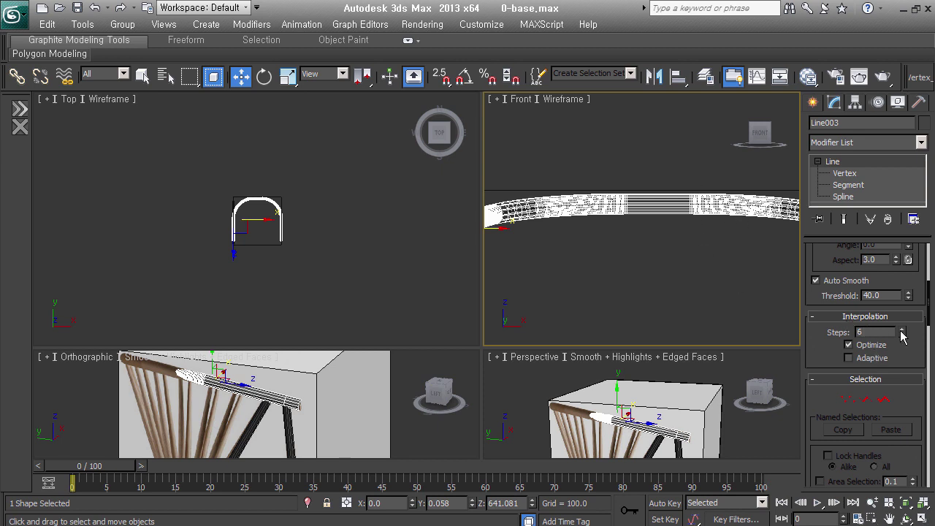
right_click(903, 334)
middle_click_drag(695, 248, 525, 236)
mouse_move(596, 202)
middle_mouse_down("alt")
mouse_move(575, 215)
mouse_move(577, 253)
mouse_move(578, 241)
middle_mouse_up("alt")
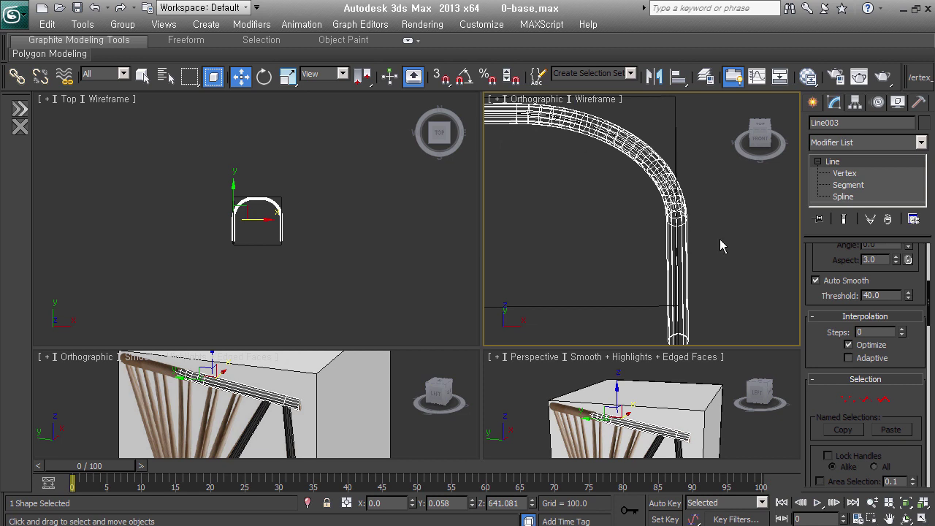
left_click(816, 109)
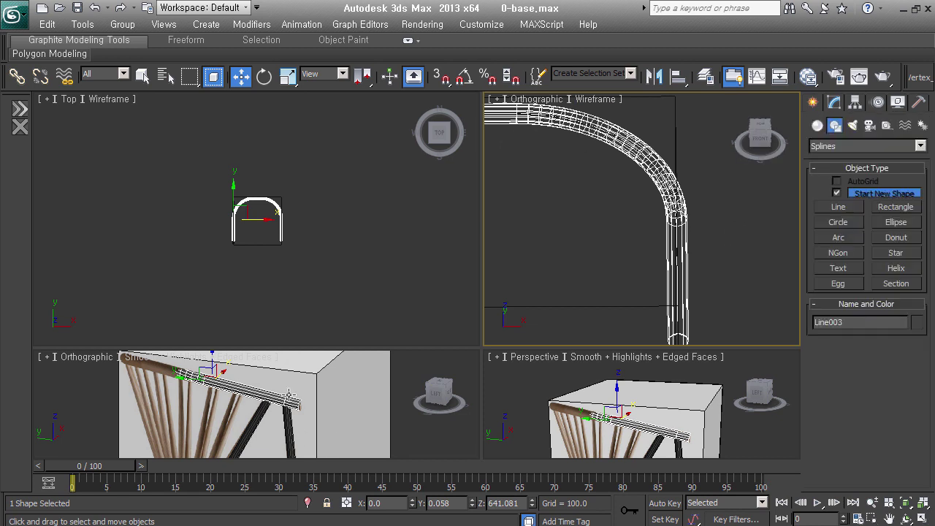
Orbit and enlarge the lower-left view, then select the vertical leg tube Line001
middle_click_drag(409, 398, 483, 362, "alt")
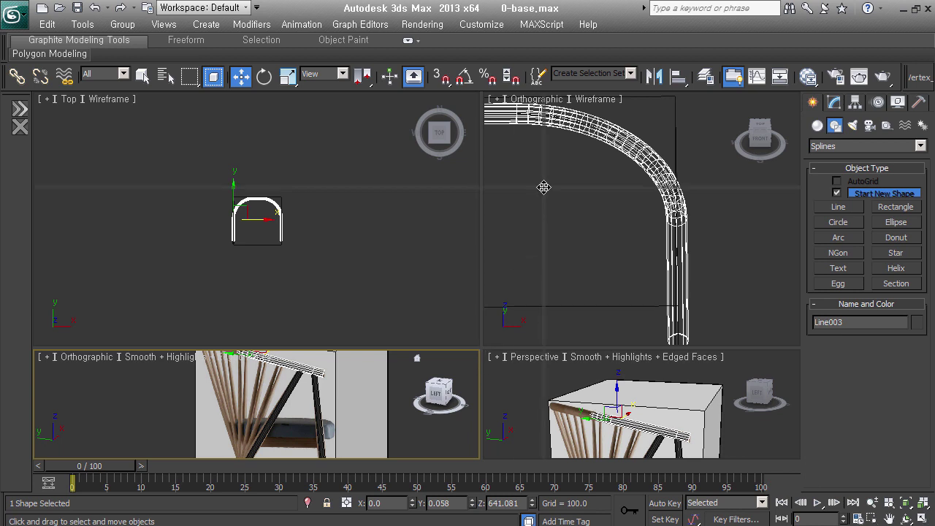
left_click_drag(482, 362, 545, 183)
middle_click_drag(379, 309, 382, 299, "alt")
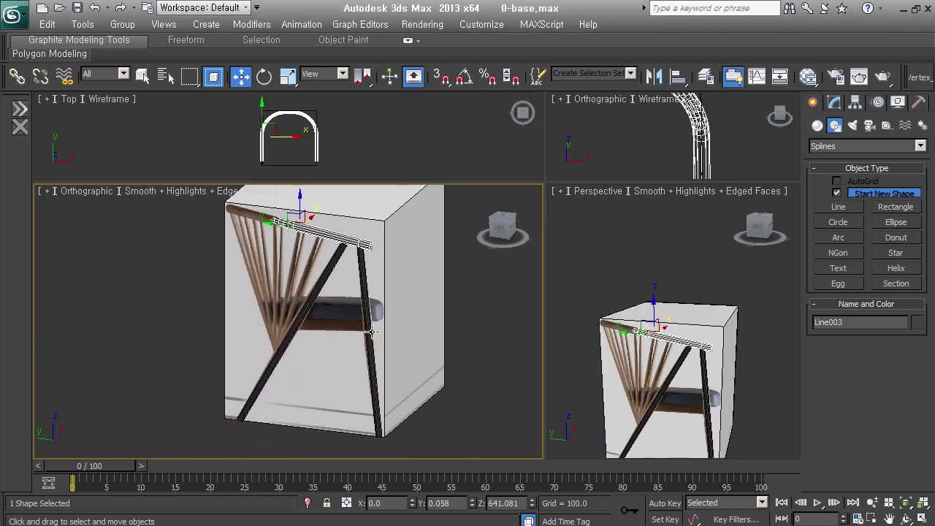
left_click(367, 332)
left_click(301, 322)
left_click(295, 324)
left_click(369, 343)
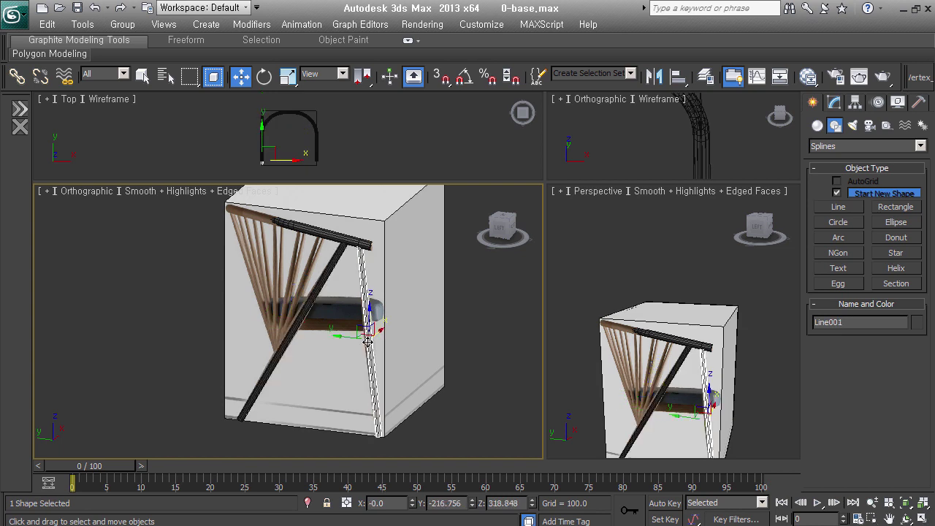
middle_click_drag(358, 370, 379, 368, "alt")
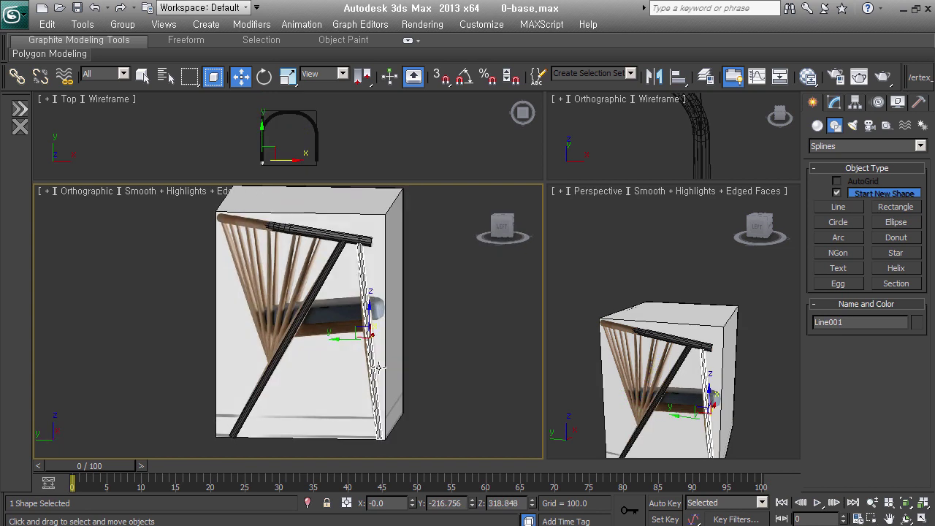
Collapse Soft Selection and attach the other diagonal leg tube to Line001
left_click(379, 367)
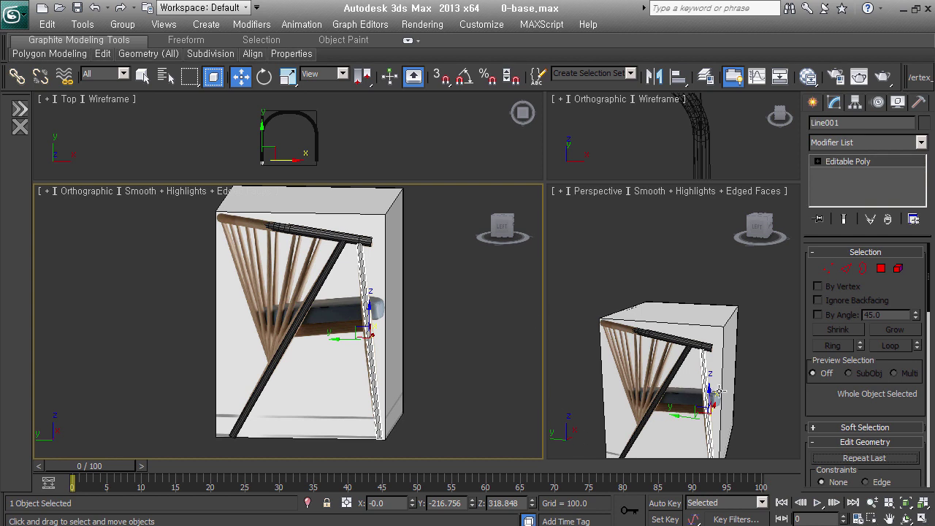
scroll(822, 388, "down", 3)
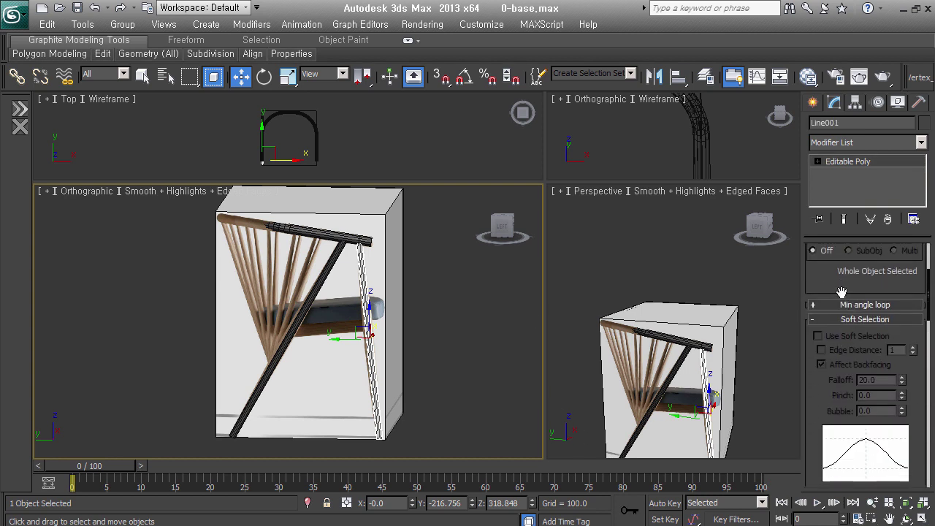
left_click(847, 320)
left_click(831, 442)
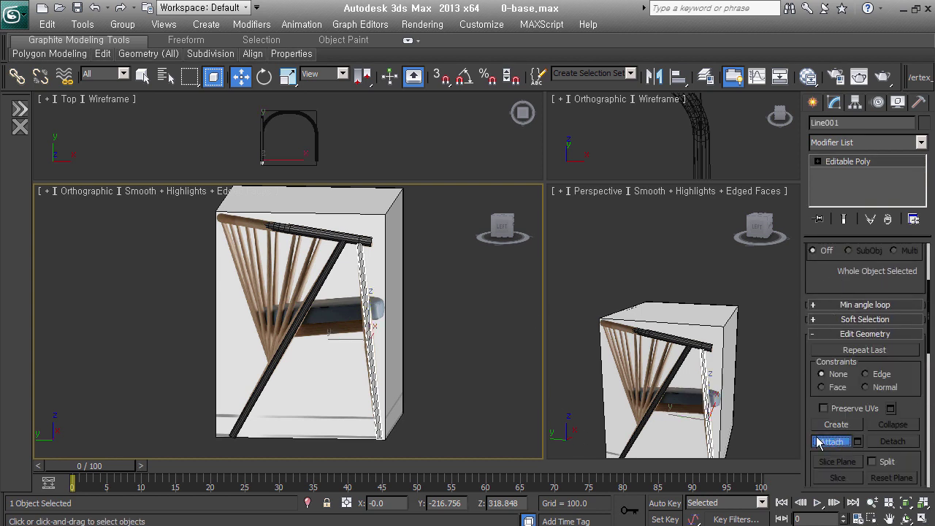
left_click(273, 356)
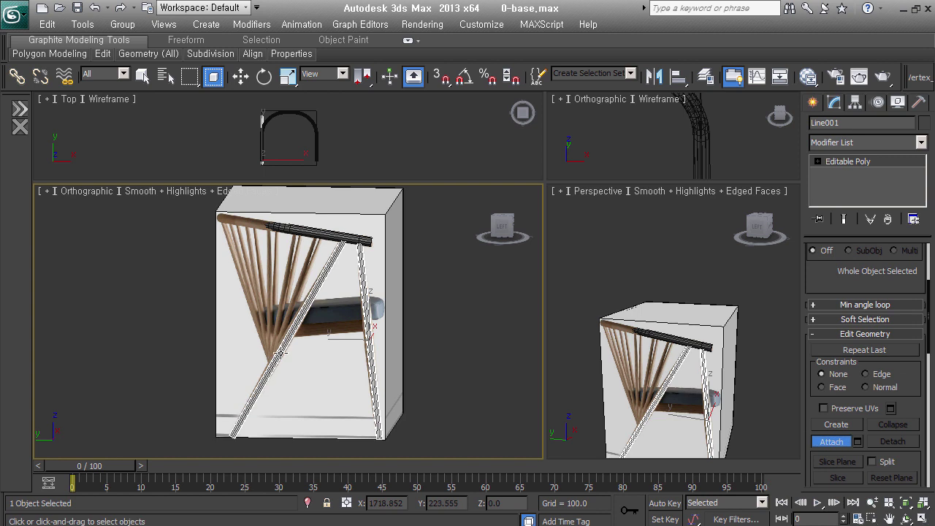
Frame the joined legs in the side view, exit Attach, and expand the poly sub-object levels
key("l")
key("z")
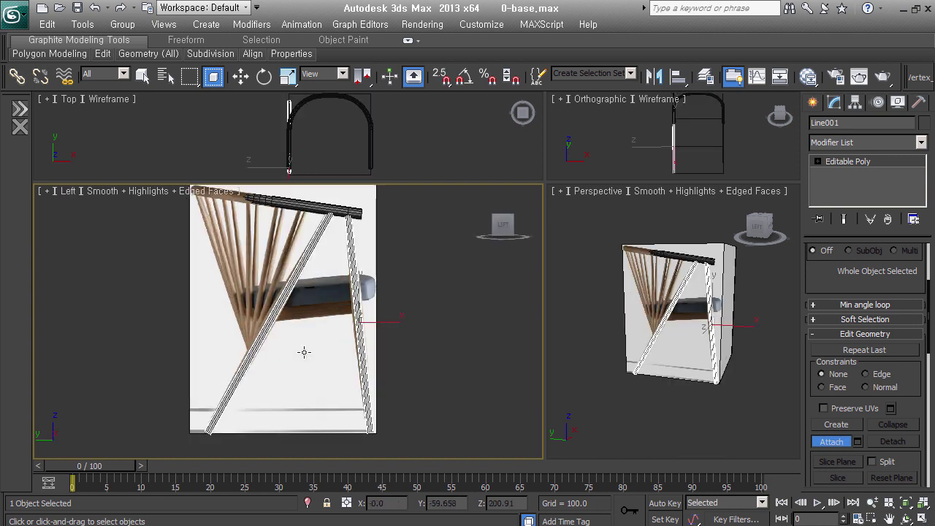
scroll(381, 344, "up", 3)
middle_click_drag(378, 307, 389, 360)
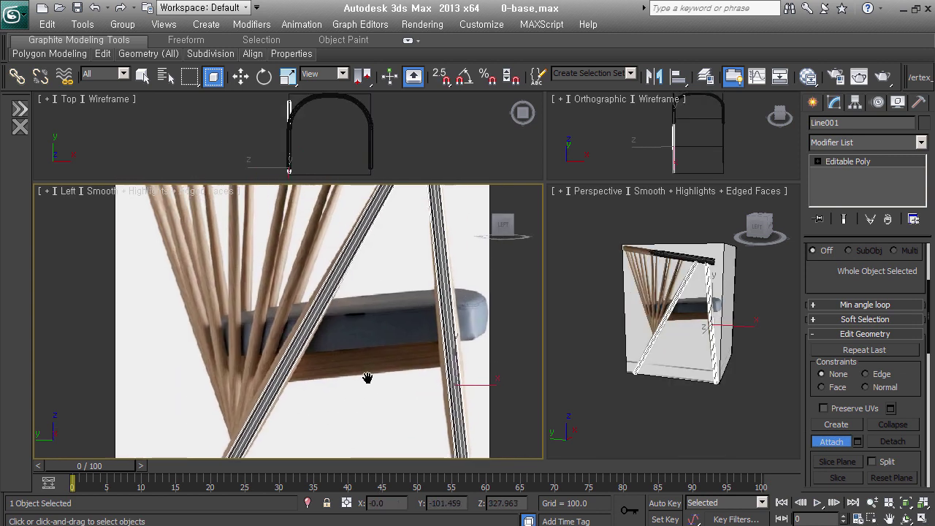
key("w")
left_click(817, 161)
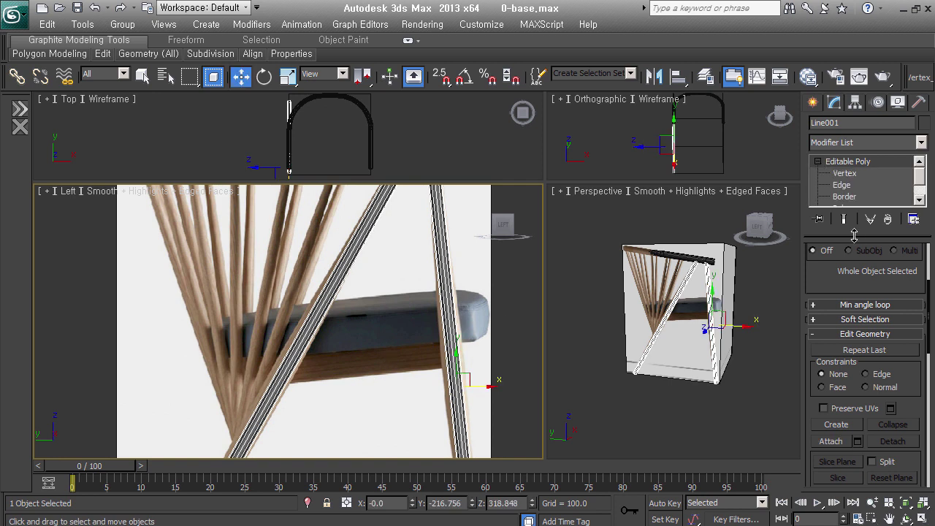
left_click_drag(854, 234, 854, 270)
Show the side view in wireframe and orbit around to inspect the leg tube ends
left_click(831, 218)
mouse_move(349, 290)
middle_mouse_down()
mouse_move(343, 304)
mouse_move(385, 291)
middle_mouse_up()
scroll(352, 358, "up", 3)
key("F3")
middle_click_drag(352, 358, 334, 292, "alt")
scroll(309, 259, "up", 3)
mouse_move(310, 259)
middle_mouse_down("alt")
mouse_move(348, 317)
mouse_move(328, 338)
mouse_move(419, 334)
middle_mouse_up("alt")
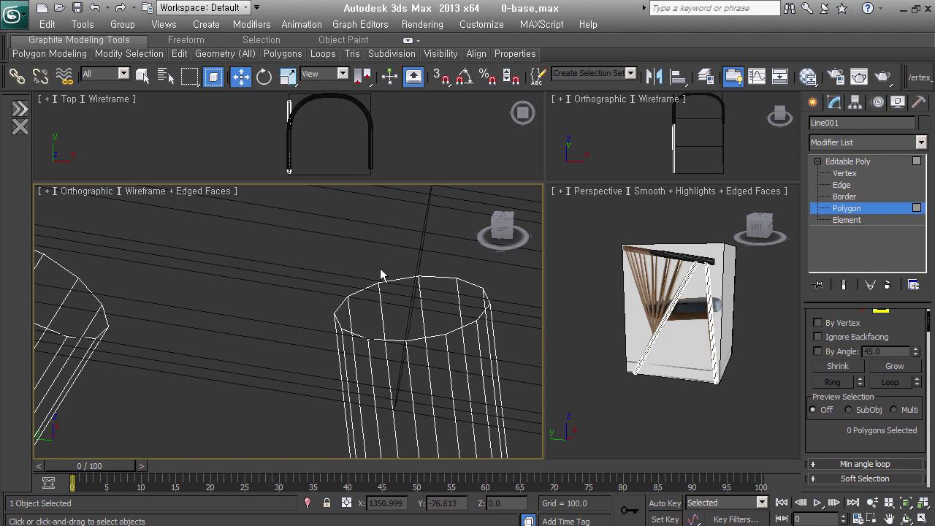
scroll(448, 342, "down", 5)
scroll(447, 342, "down", 5)
mouse_move(442, 288)
middle_mouse_down("alt")
mouse_move(442, 312)
mouse_move(438, 250)
middle_mouse_up("alt")
scroll(436, 307, "up", 2)
scroll(449, 303, "up", 4)
scroll(460, 296, "up", 3)
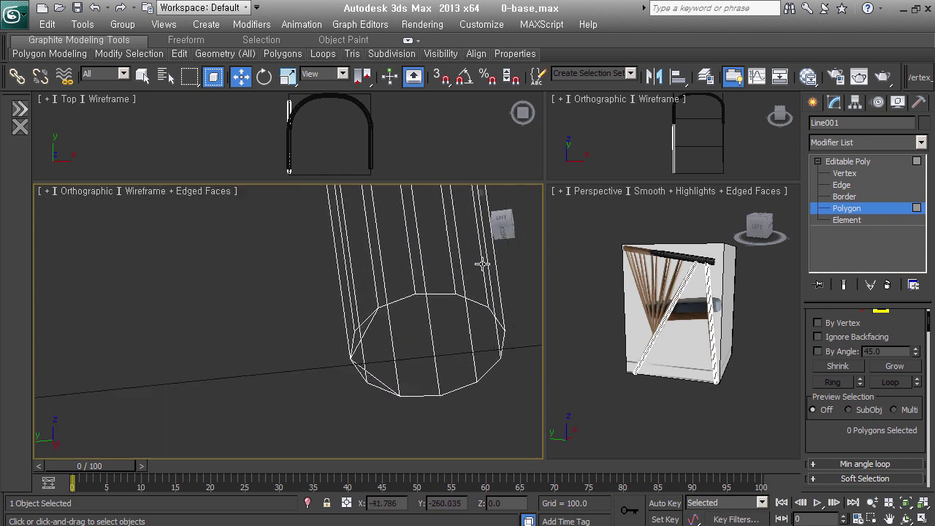
scroll(482, 263, "up", 2)
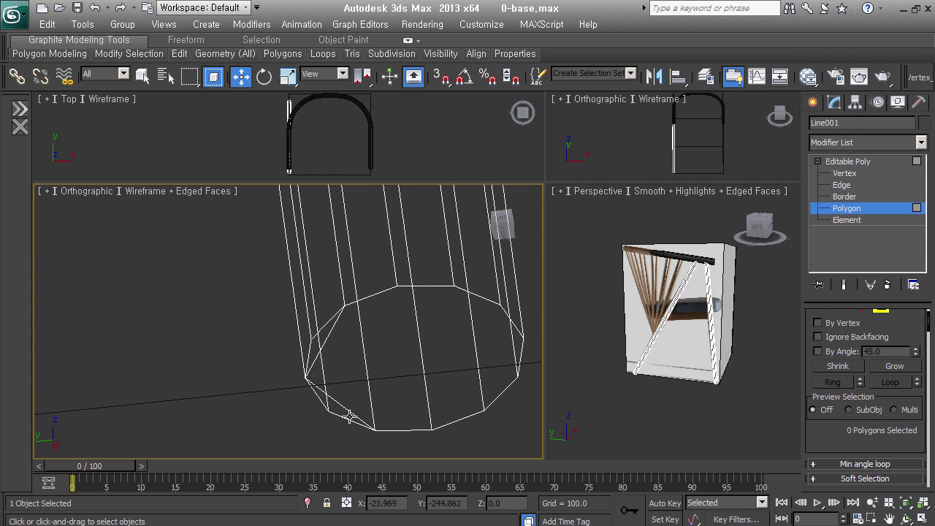
scroll(365, 381, "down", 3)
scroll(365, 381, "down", 4)
scroll(354, 376, "down", 1)
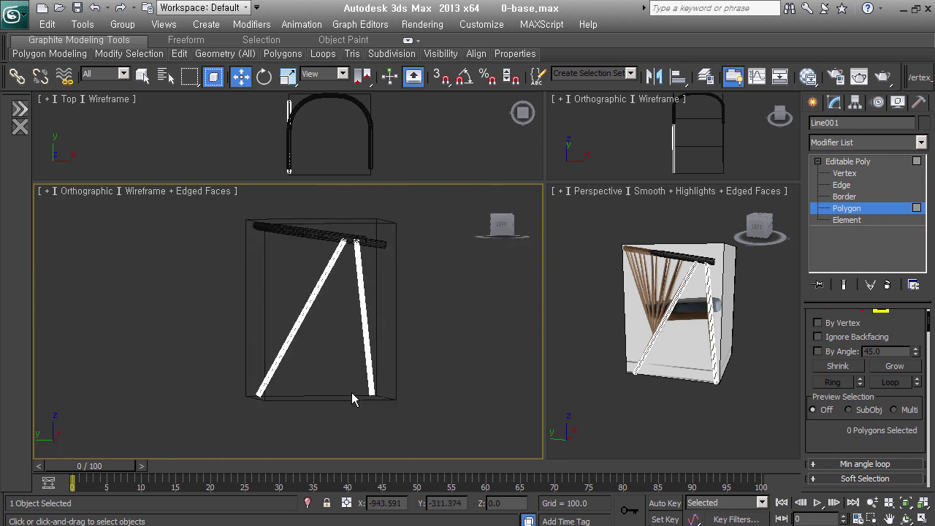
Frame the legs in the side view and recentre them
key("l")
key("z")
middle_click_drag(292, 364, 327, 319)
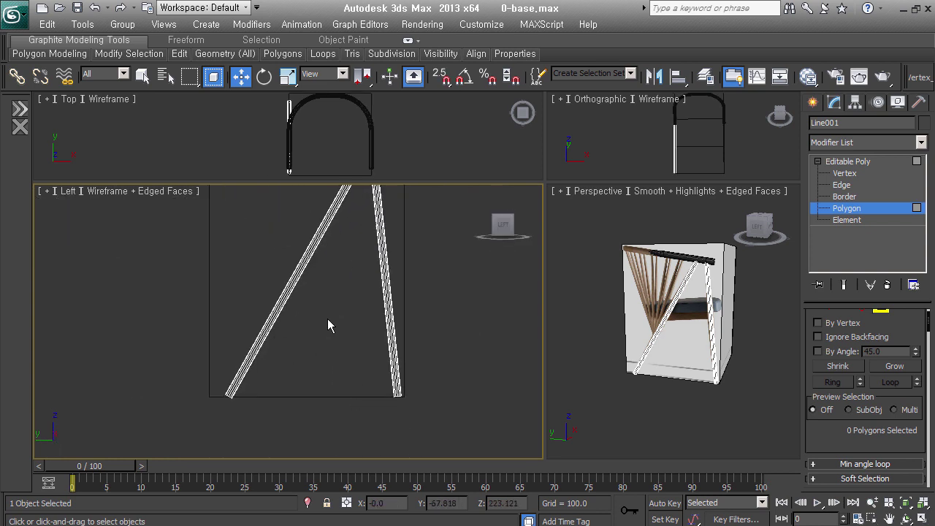
middle_click_drag(328, 356, 388, 336)
scroll(387, 337, "up", 2)
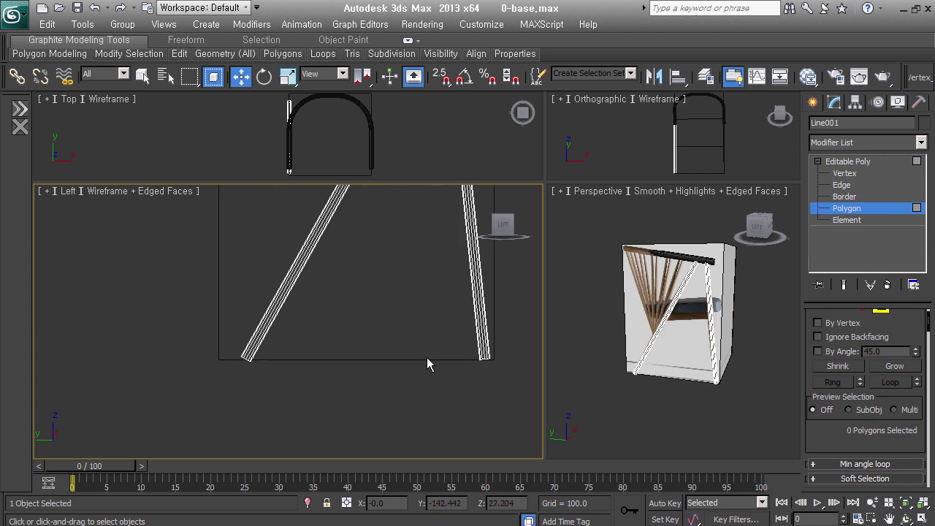
right_click(452, 367)
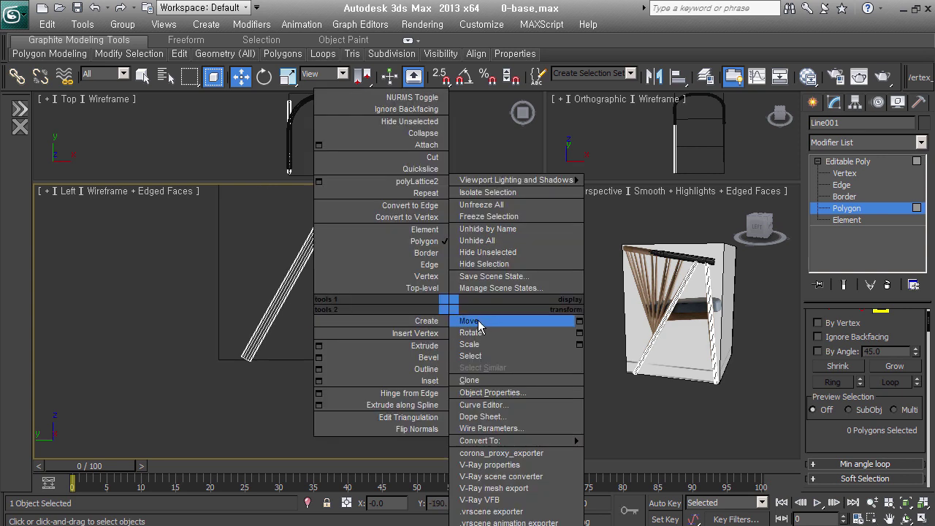
middle_click_drag(469, 391, 453, 389)
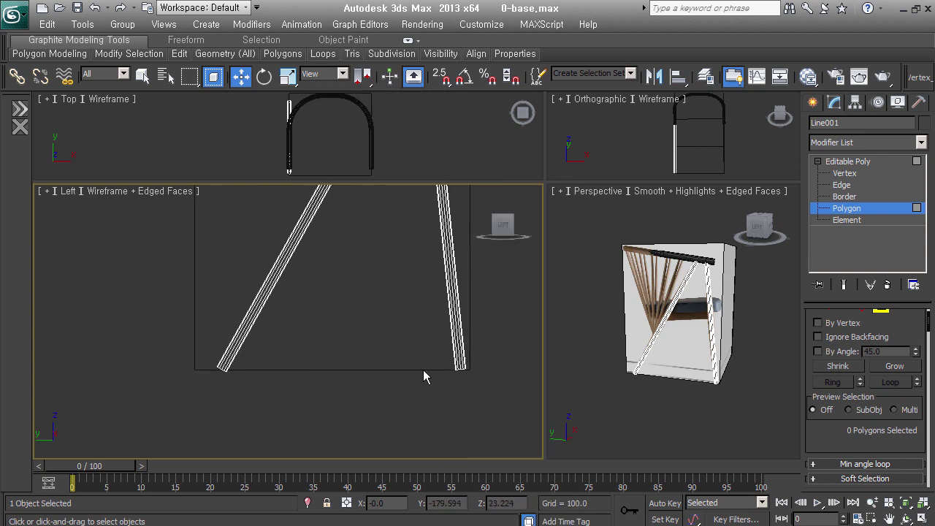
Return to object level and reselect the Line001 leg object
left_click(853, 187)
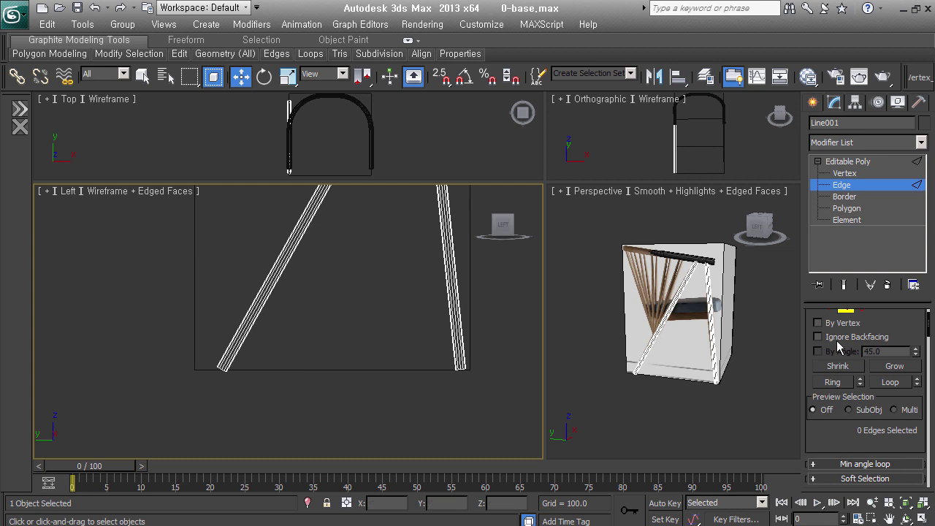
left_click(865, 187)
left_click(868, 161)
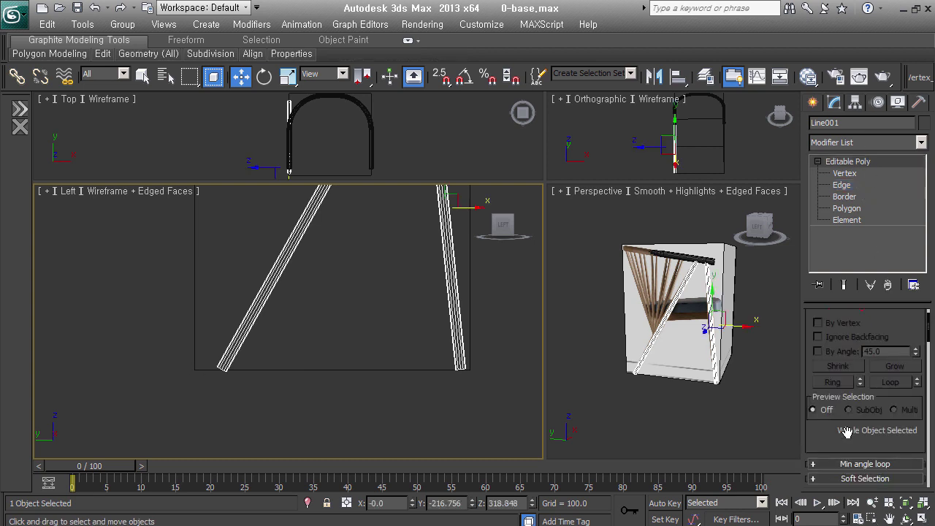
scroll(857, 389, "down", 3)
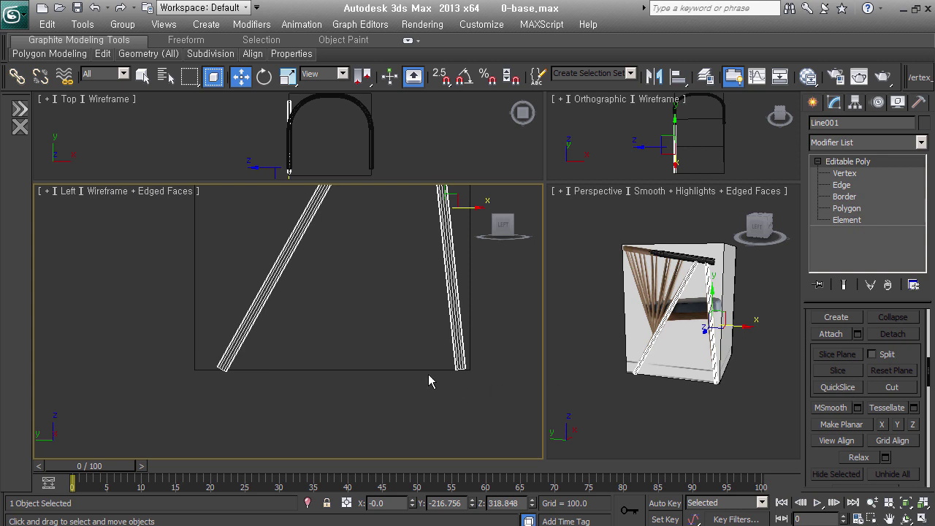
left_click(491, 362)
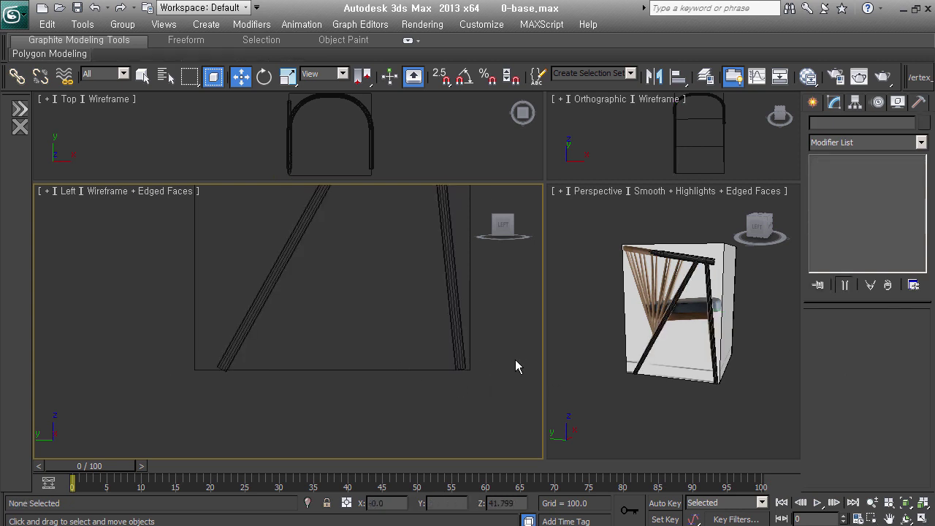
left_click(455, 360)
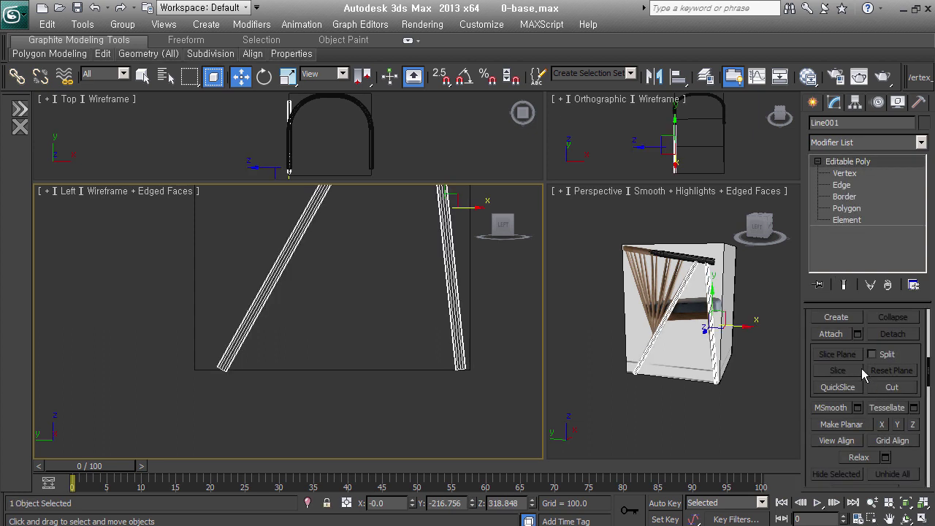
Select all polygons of both legs and turn on Slice Plane
left_click(864, 200)
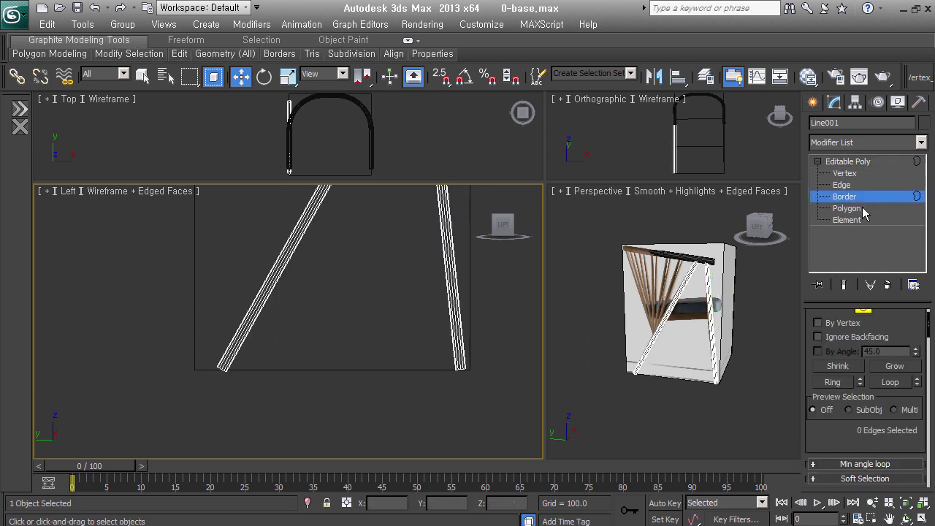
left_click(861, 208)
left_click_drag(510, 333, 332, 410)
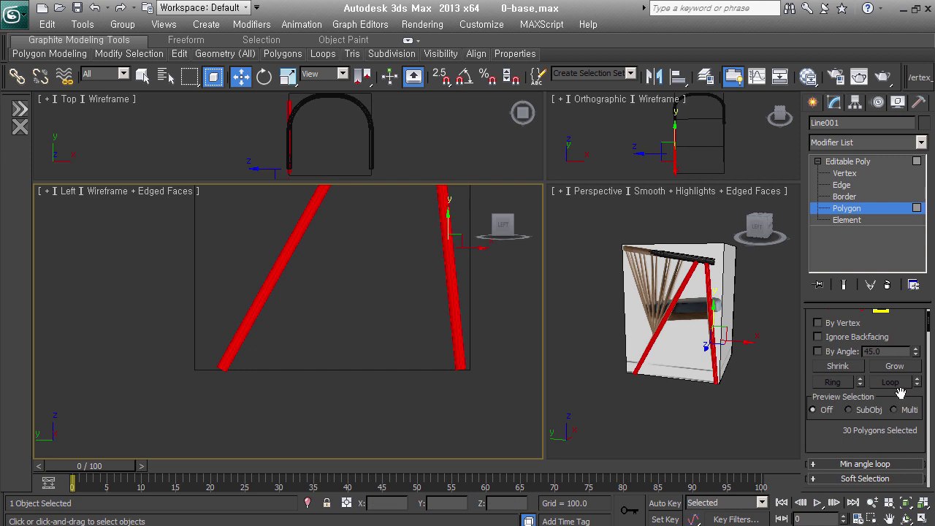
left_click_drag(833, 438, 851, 183)
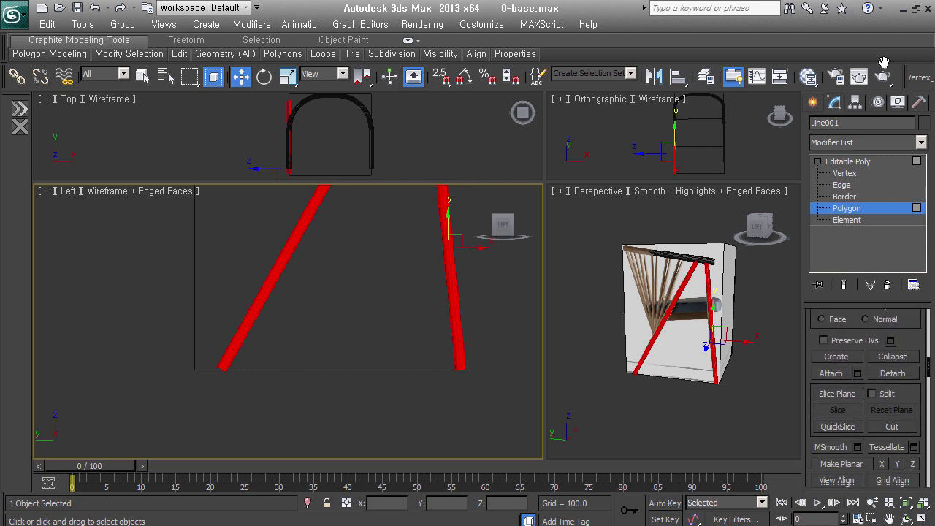
left_click(852, 387)
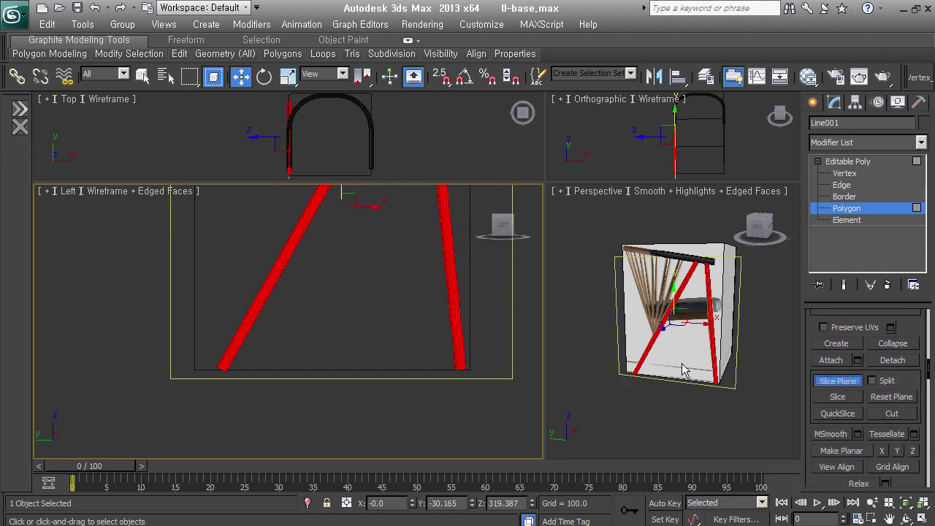
Rotate the slice plane horizontal with angle snap and lower it to the legs' floor ends
middle_click_drag(359, 213, 357, 236)
right_click(356, 236)
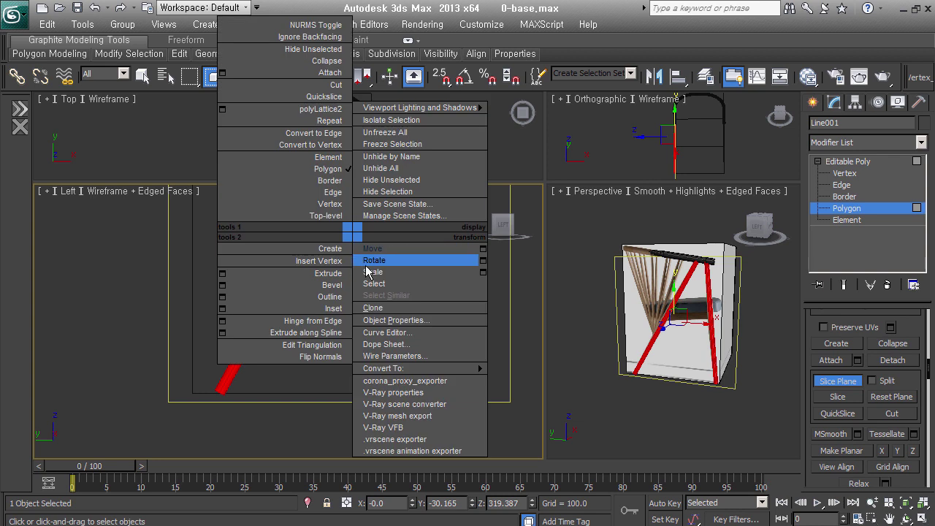
left_click(409, 272)
mouse_move(341, 210)
left_mouse_down()
mouse_move(343, 341)
mouse_move(355, 271)
left_mouse_up()
key("a")
right_click(355, 271)
left_click(351, 176)
left_click_drag(345, 218, 340, 367)
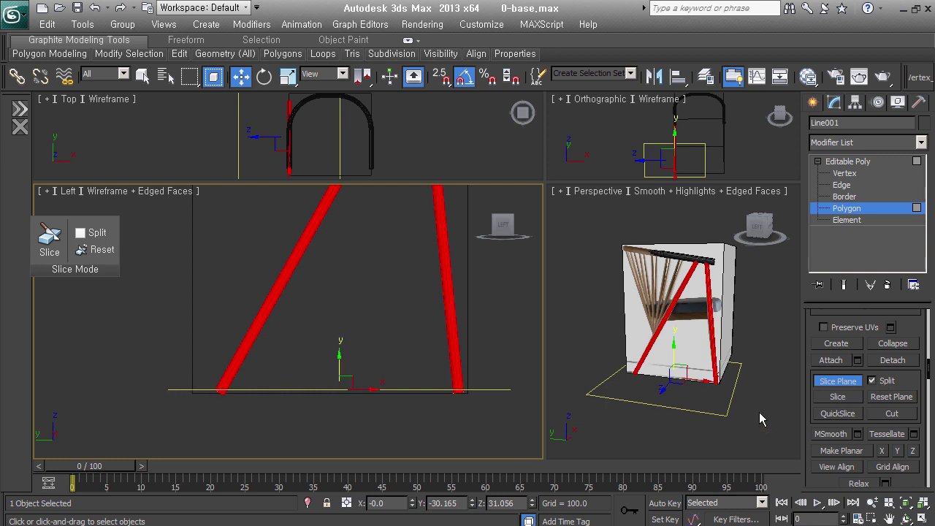
At Element level, select both leg elements in the side view, then clear the selection
left_click(845, 220)
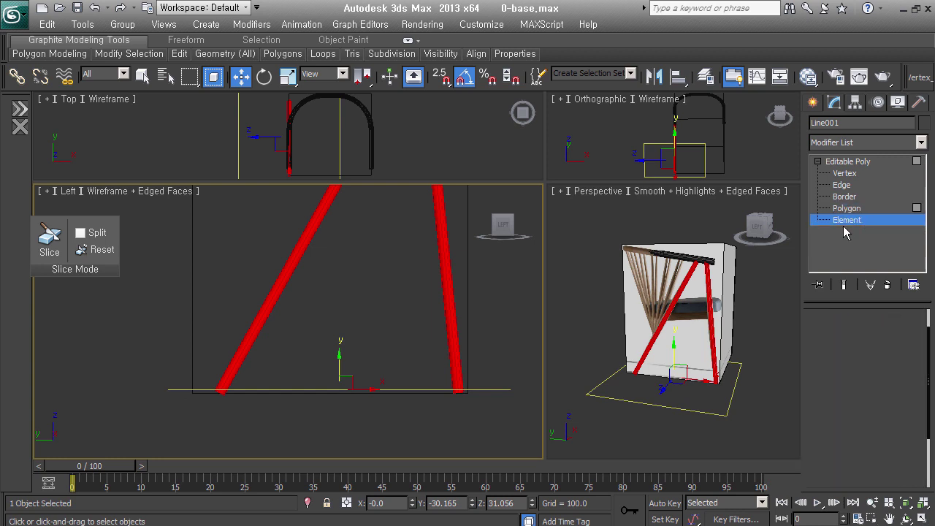
left_click_drag(170, 437, 525, 377)
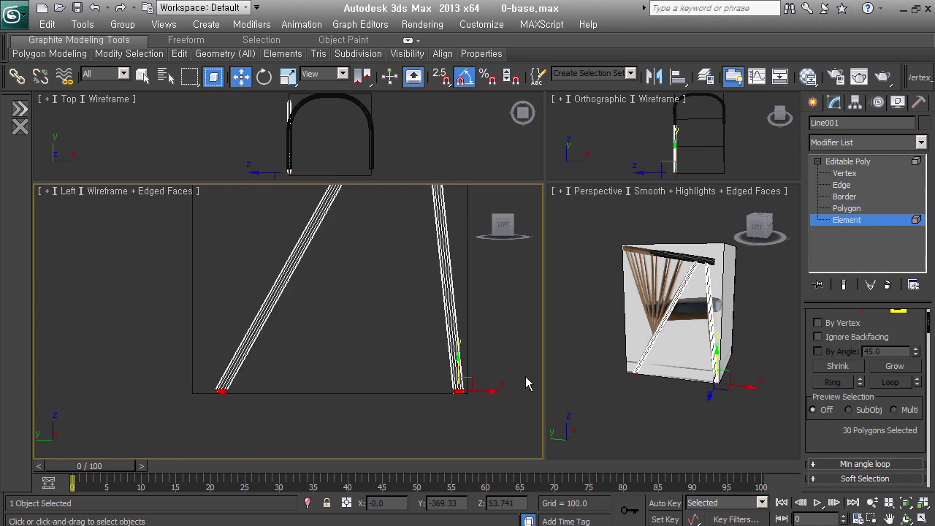
left_click(525, 376)
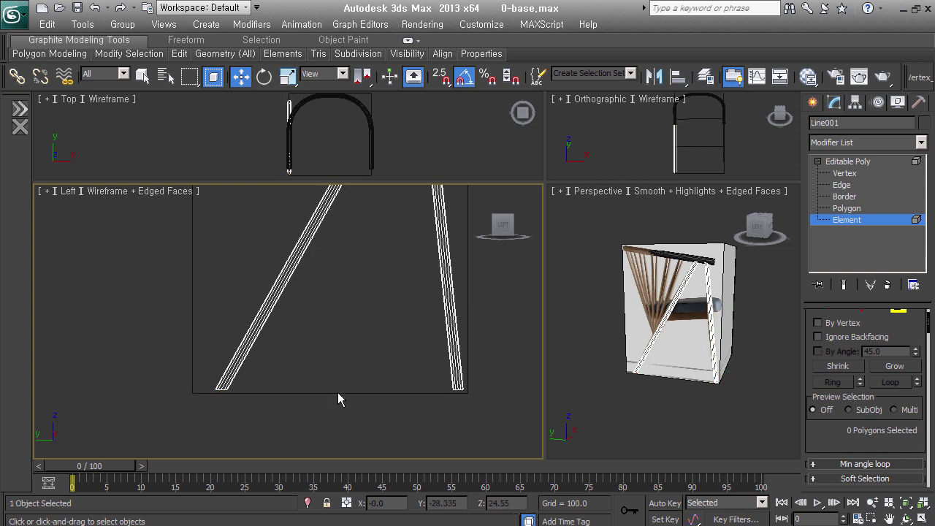
scroll(379, 372, "up", 2)
middle_click_drag(380, 372, 371, 443)
scroll(387, 394, "down", 2)
scroll(403, 352, "down", 1)
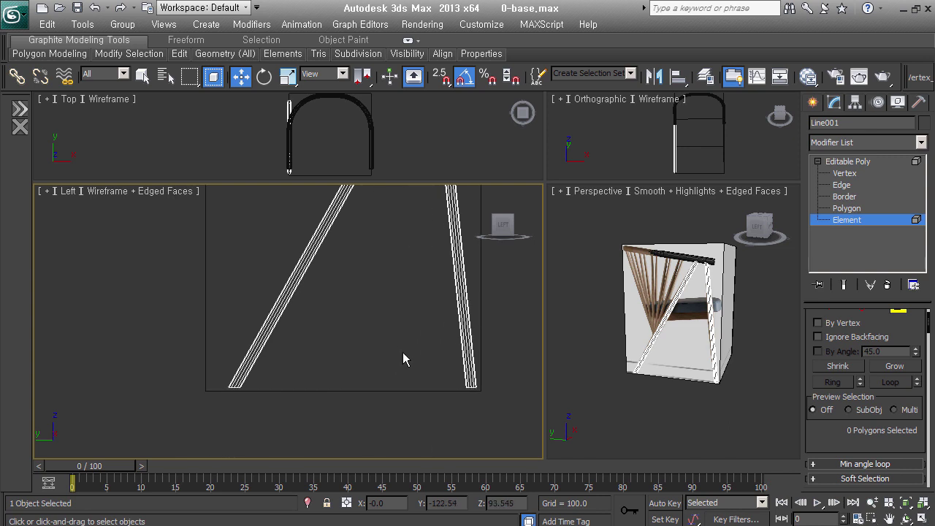
key("ctrl+a")
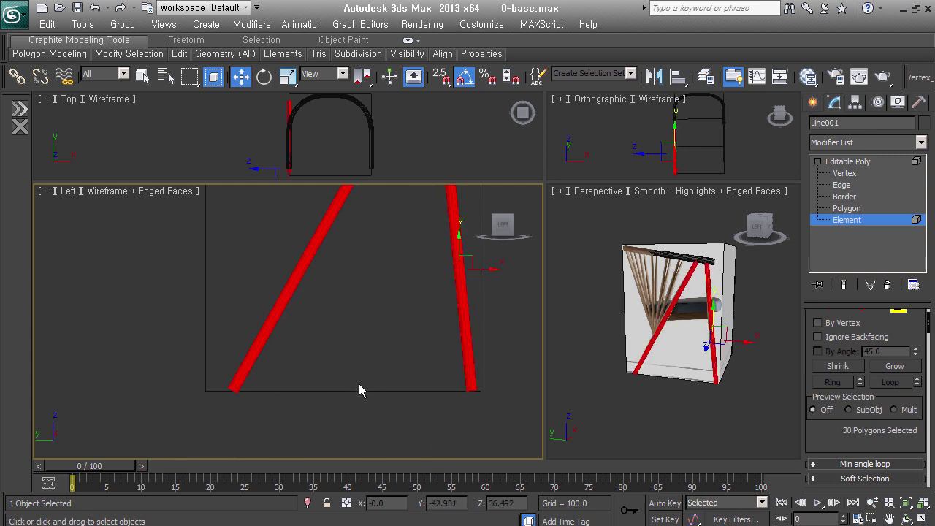
left_click(496, 390)
Recentre the Left view on the legs and shade it with Smooth + Highlights to show the reference photo
scroll(862, 365, "down", 1)
scroll(848, 322, "down", 4)
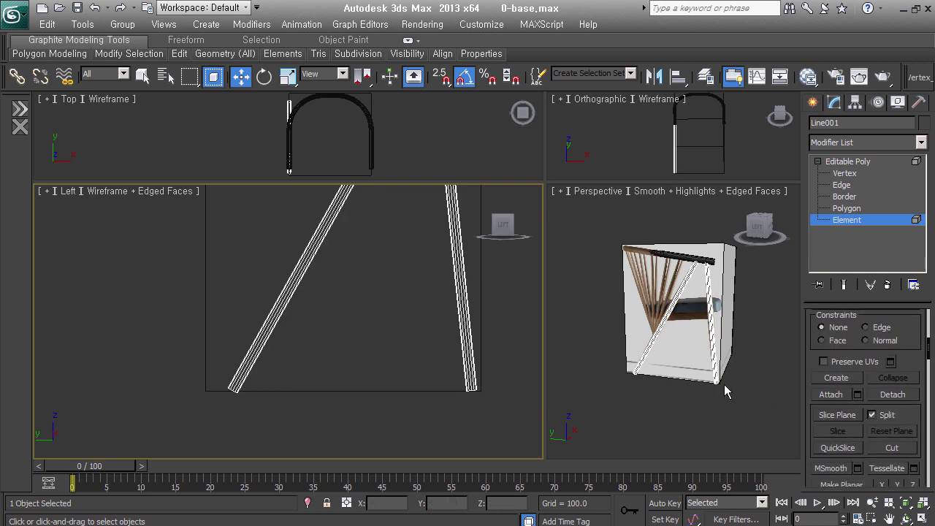
middle_click_drag(384, 355, 373, 417)
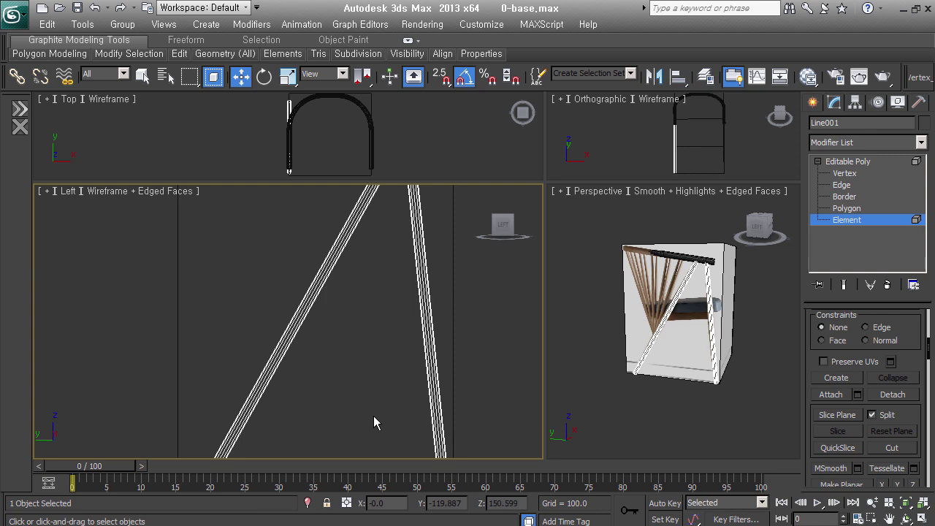
key("F3")
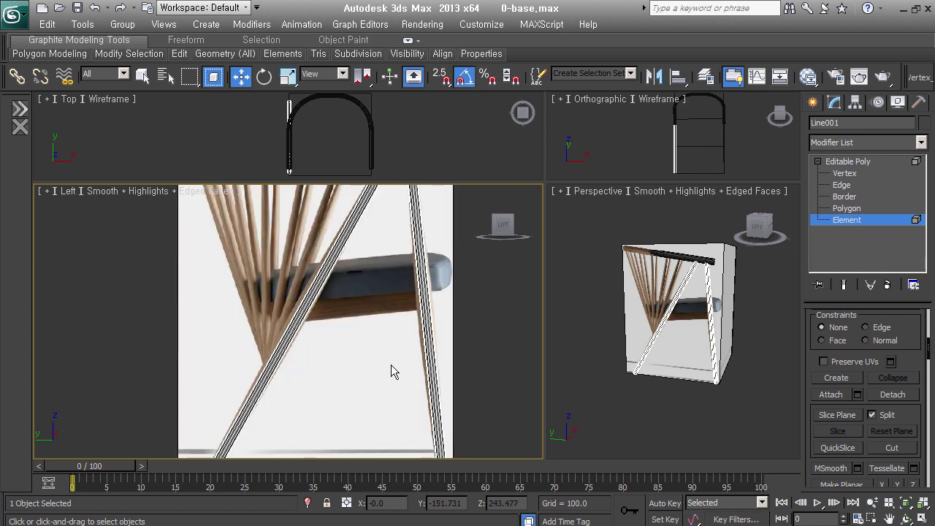
middle_click_drag(390, 364, 395, 360)
At Edge level, select the edges along both legs and Connect them to add new edge loops
left_click(841, 185)
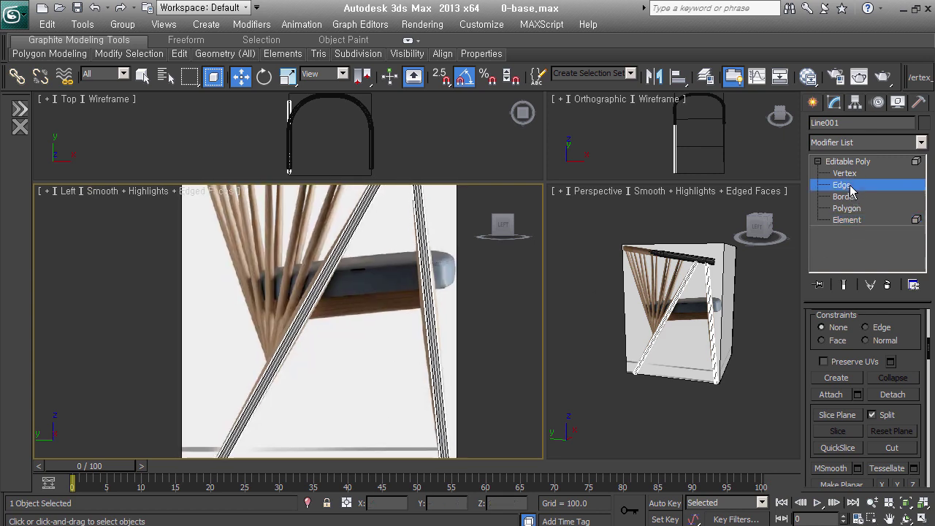
mouse_move(426, 427)
middle_mouse_down()
mouse_move(445, 339)
mouse_move(392, 386)
middle_mouse_up()
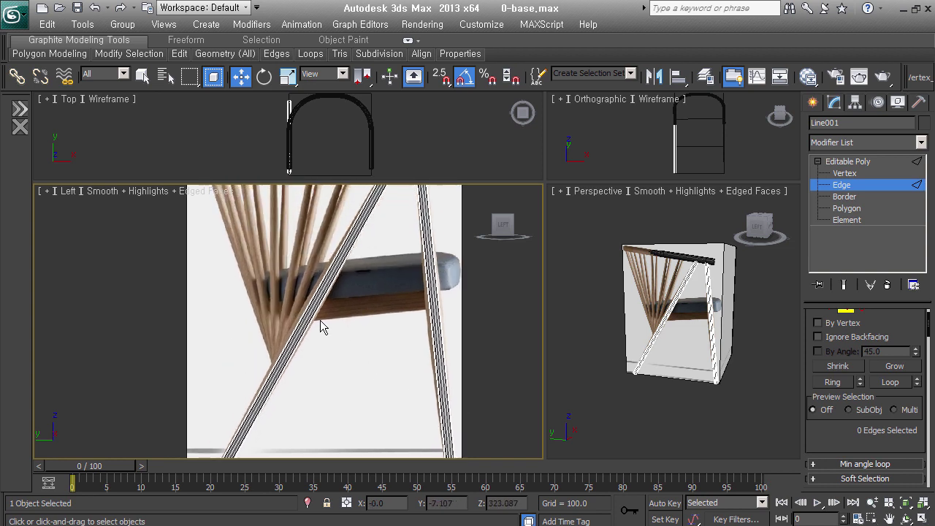
middle_click_drag(320, 322, 352, 357)
left_click_drag(520, 360, 139, 329)
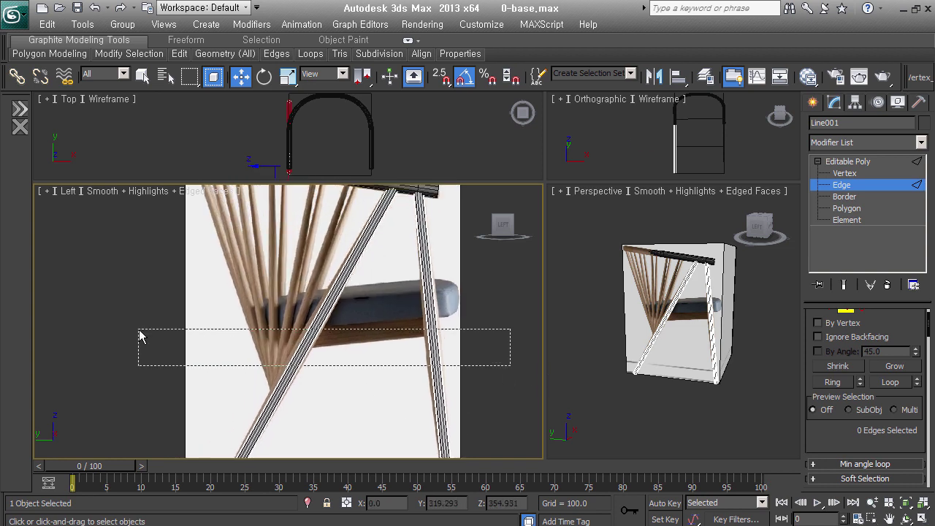
key("ctrl+shift+e")
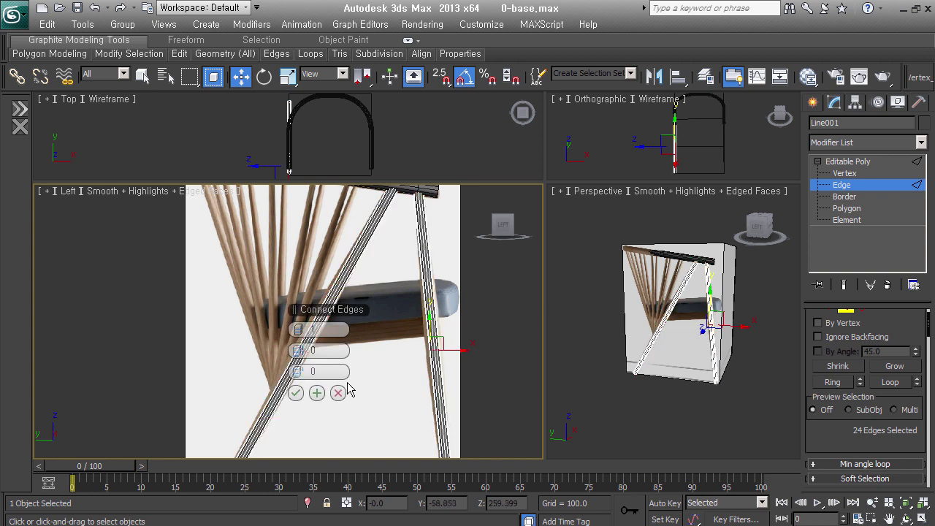
left_click(293, 394)
Scale the new leg edges apart to about 175%
middle_click_drag(307, 375, 324, 309)
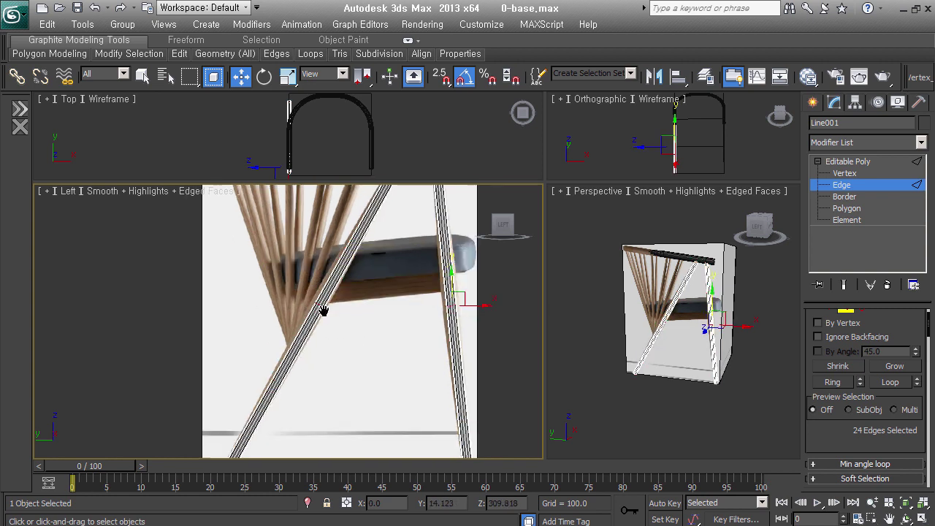
left_click(314, 299)
right_click(414, 296)
left_click(431, 334)
left_click_drag(323, 298, 326, 249)
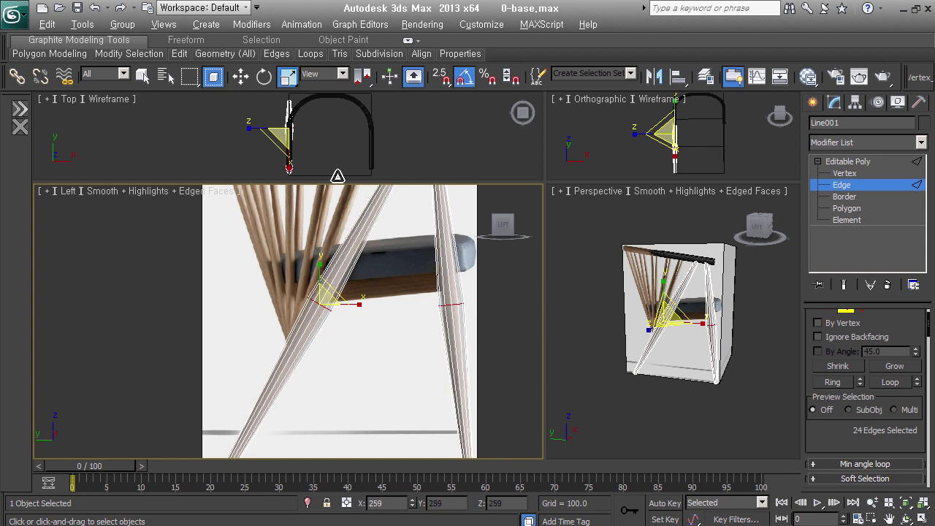
mouse_move(326, 249)
left_mouse_down()
mouse_move(339, 234)
mouse_move(339, 242)
left_mouse_up()
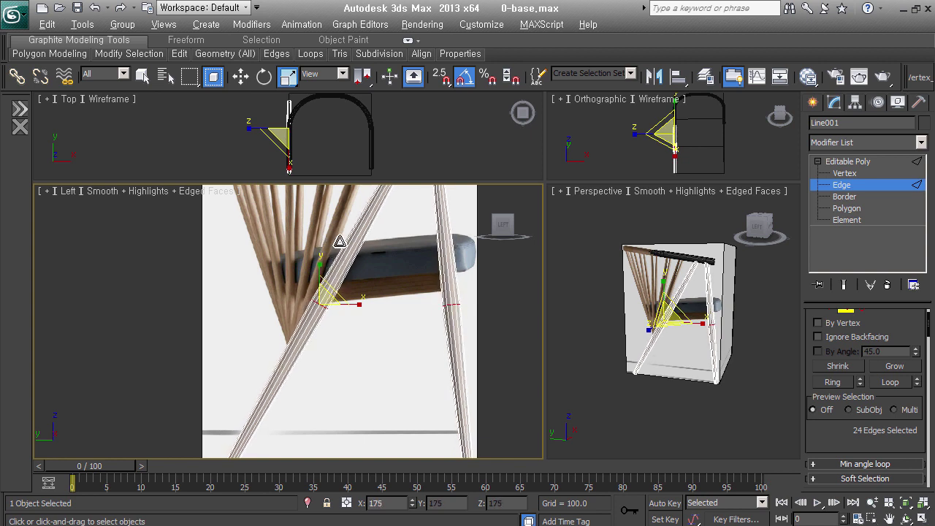
left_click_drag(340, 241, 340, 243)
scroll(356, 350, "down", 2)
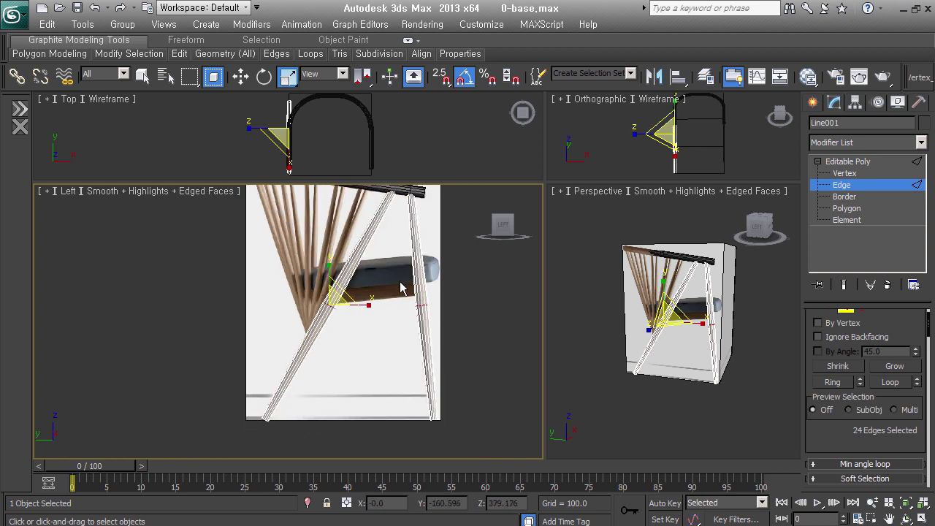
Try a chamfer on the selected edges, then cancel it
right_click(325, 288)
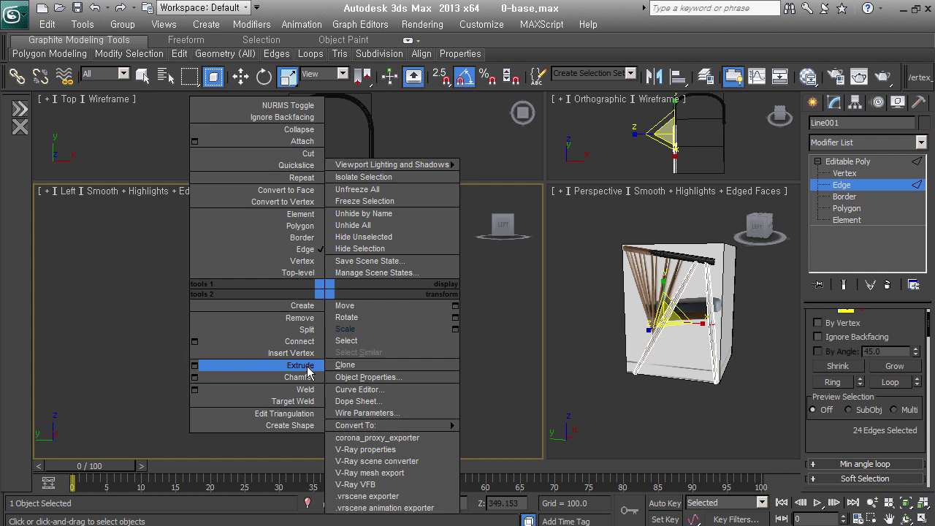
left_click(195, 378)
left_click_drag(330, 330, 343, 328)
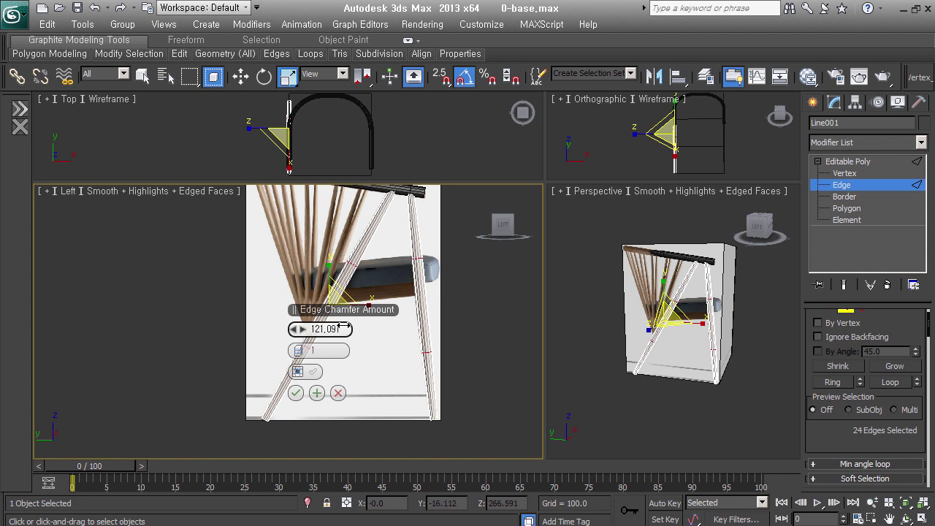
left_click(338, 393)
Extrude the selected edges with about 0 height and roughly 121 width, and apply it
right_click(334, 307)
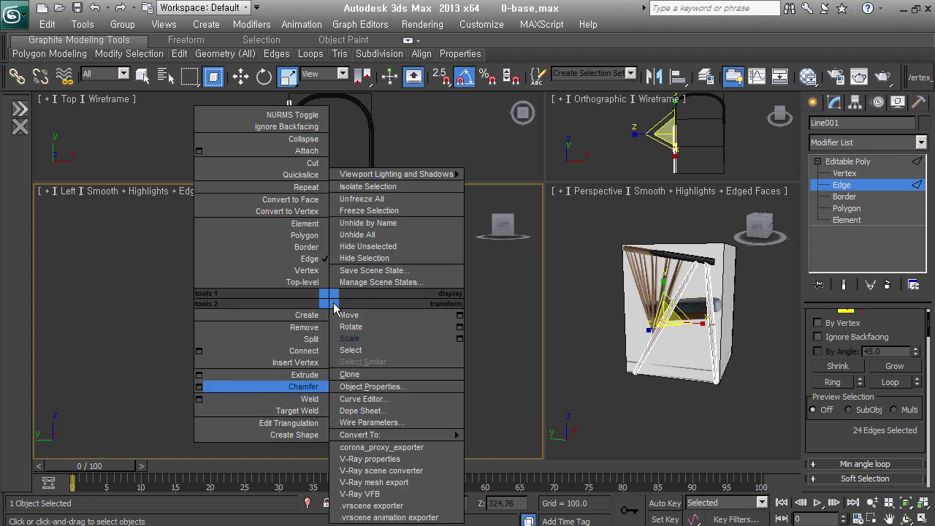
left_click(199, 374)
mouse_move(322, 329)
left_mouse_down()
mouse_move(307, 328)
mouse_move(323, 350)
mouse_move(338, 348)
left_mouse_up()
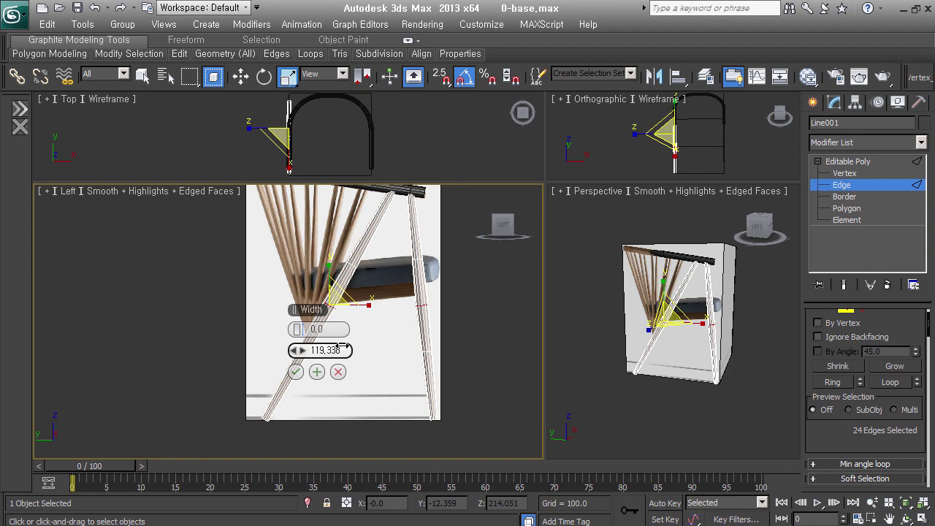
scroll(343, 348, "up", 3)
scroll(411, 329, "up", 3)
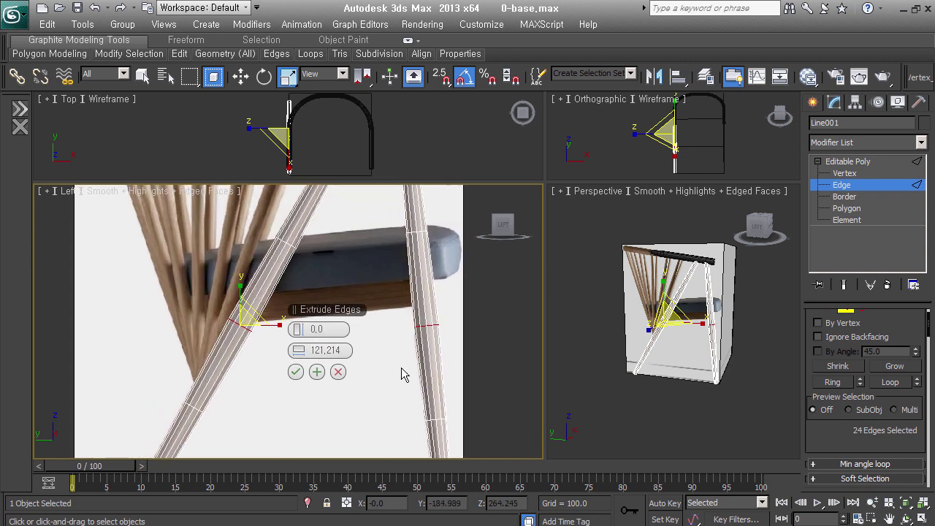
left_click_drag(297, 330, 297, 329)
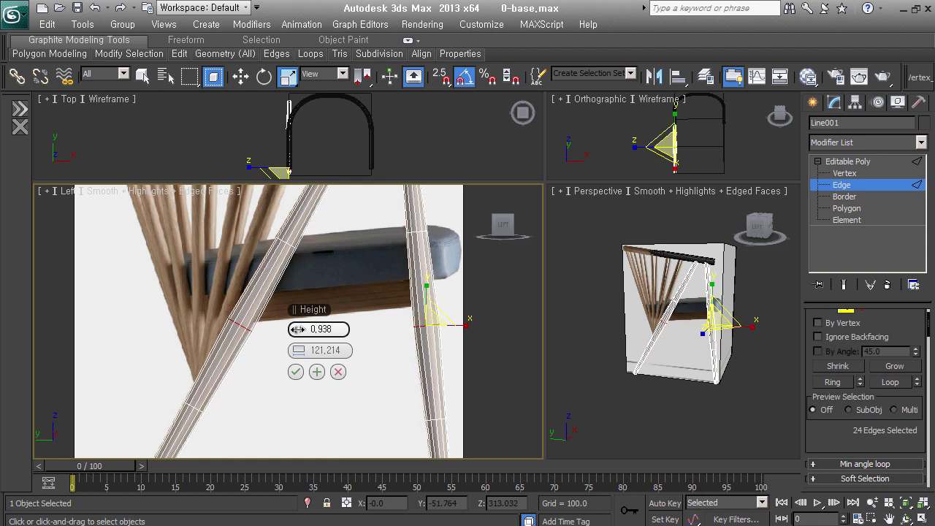
left_click_drag(298, 329, 297, 330)
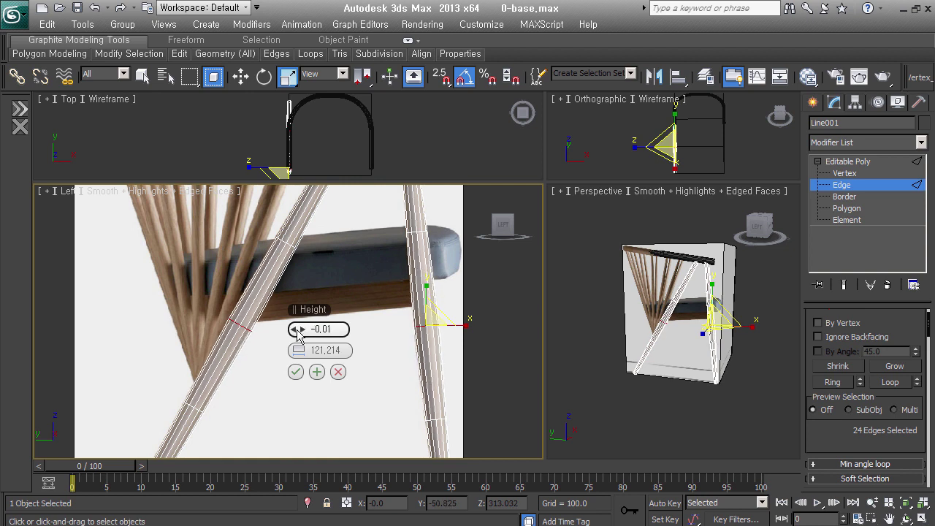
left_click(297, 373)
scroll(223, 392, "down", 3)
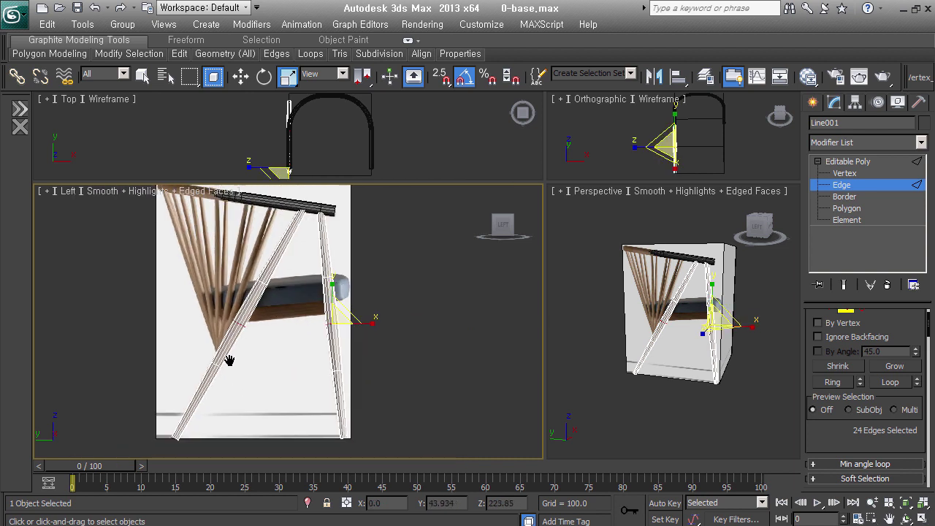
left_click(228, 360)
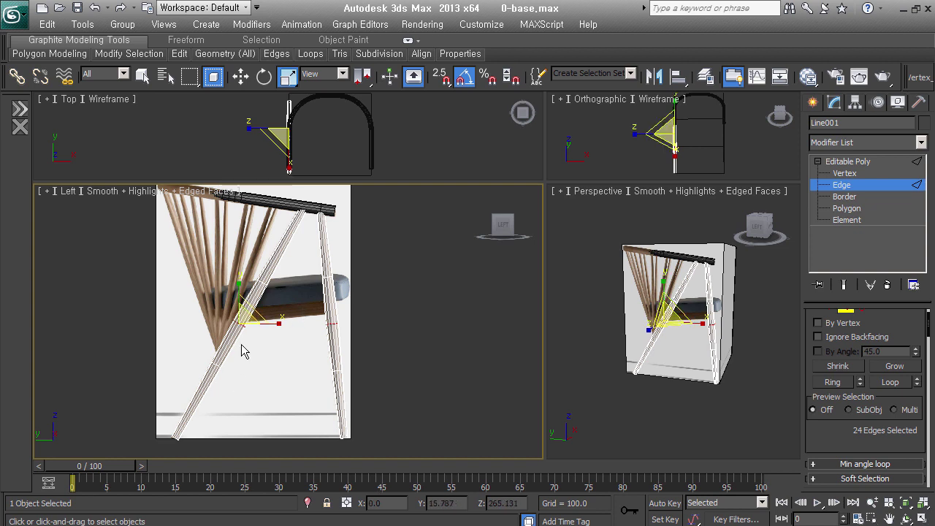
Select the lower ends of both legs at Polygon level and slice them with a slice plane
left_click(845, 185)
middle_click_drag(338, 359, 384, 308)
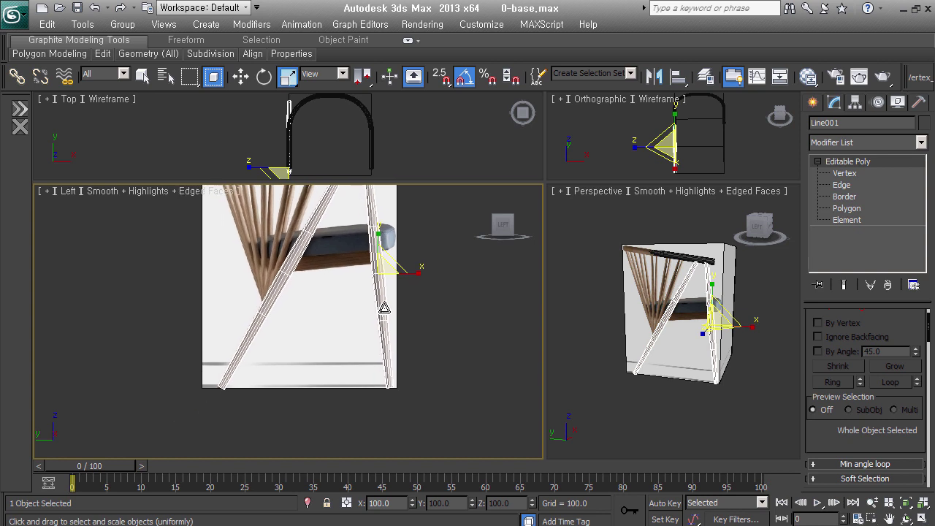
left_click(846, 209)
left_click_drag(469, 364, 139, 466)
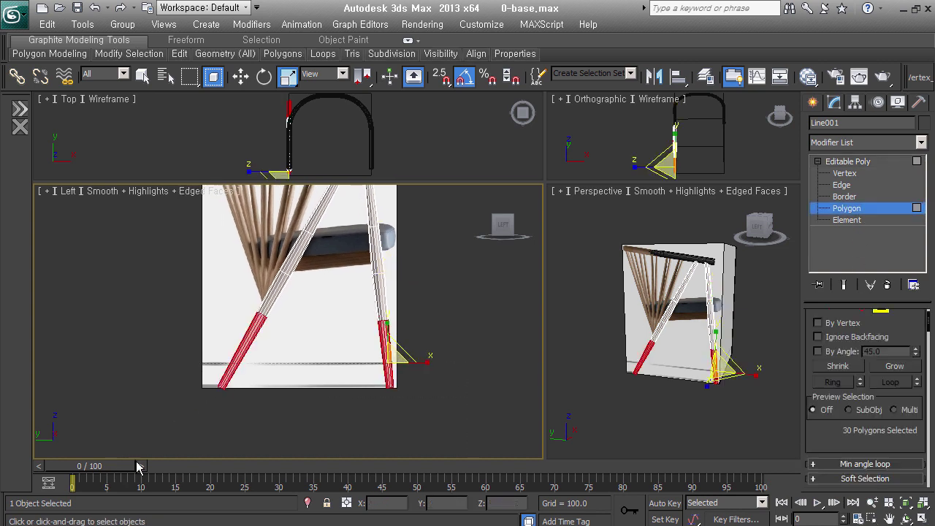
left_click_drag(816, 438, 843, 150)
scroll(870, 328, "down", 3)
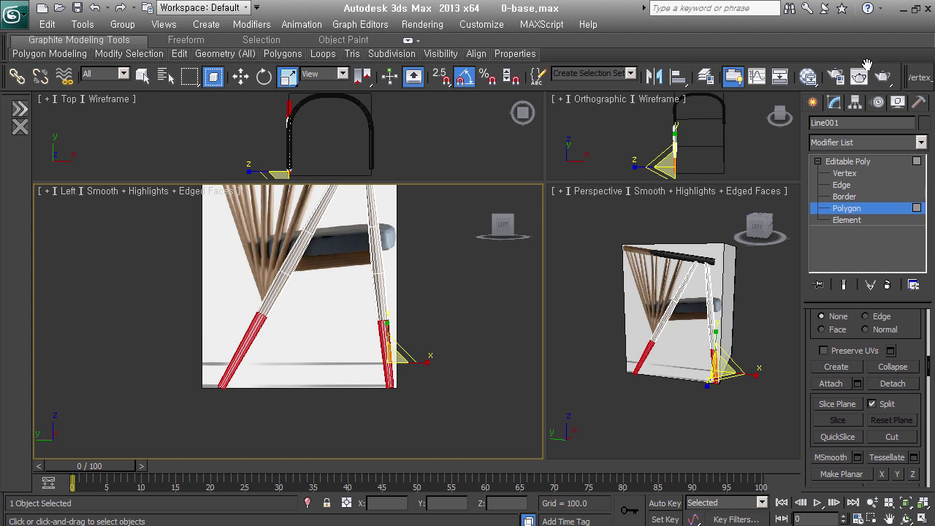
left_click(838, 400)
scroll(283, 399, "up", 2)
scroll(283, 399, "up", 3)
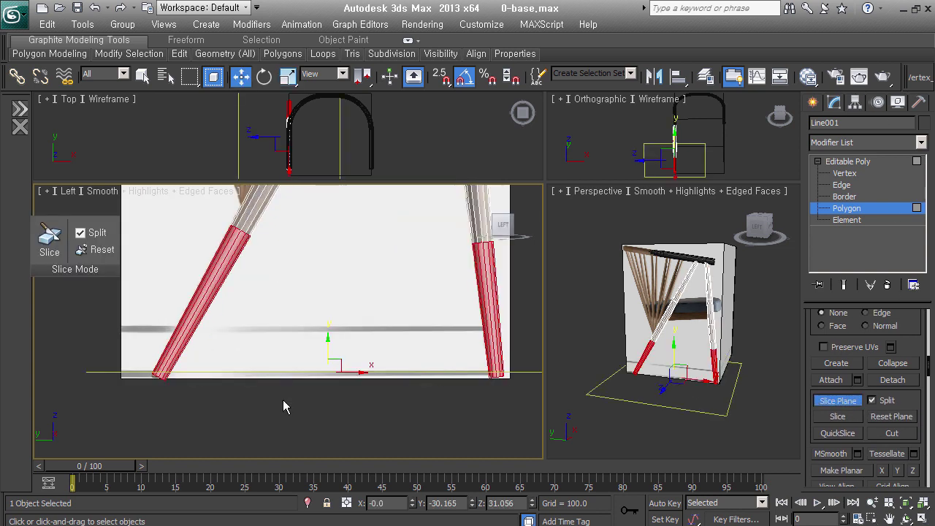
left_click(853, 416)
Select the leg elements, then select the open border ends of both legs at Border level
left_click(847, 220)
left_click_drag(100, 353, 613, 434)
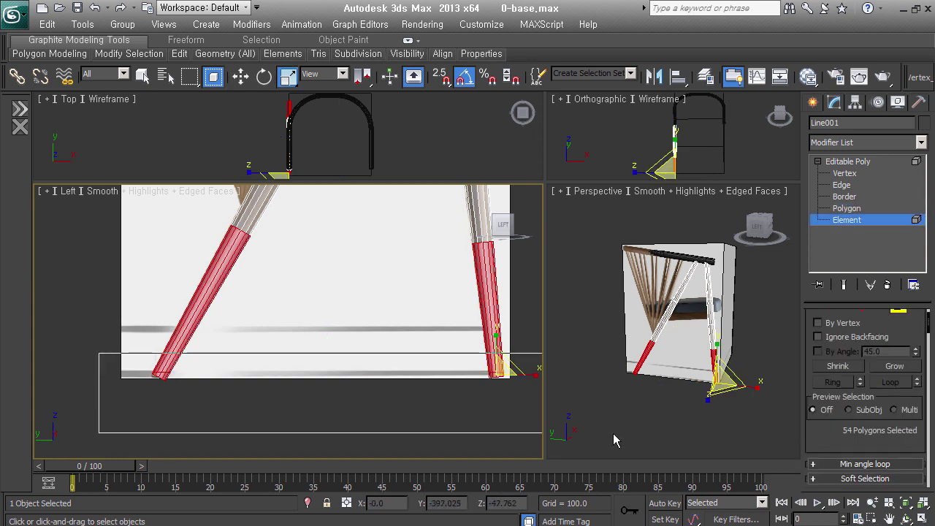
left_click(844, 197)
left_click_drag(107, 349, 669, 427)
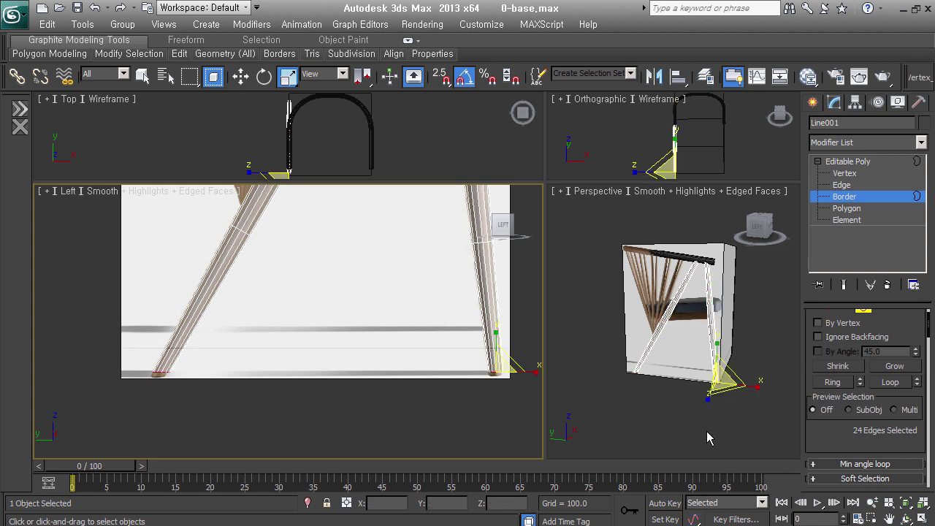
scroll(869, 395, "down", 2)
scroll(869, 395, "down", 3)
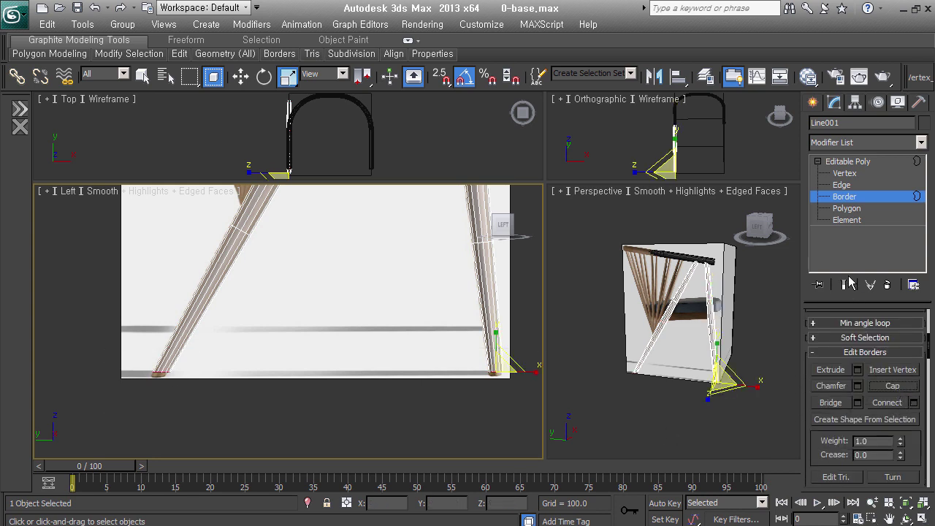
middle_click_drag(541, 394, 475, 369, "alt")
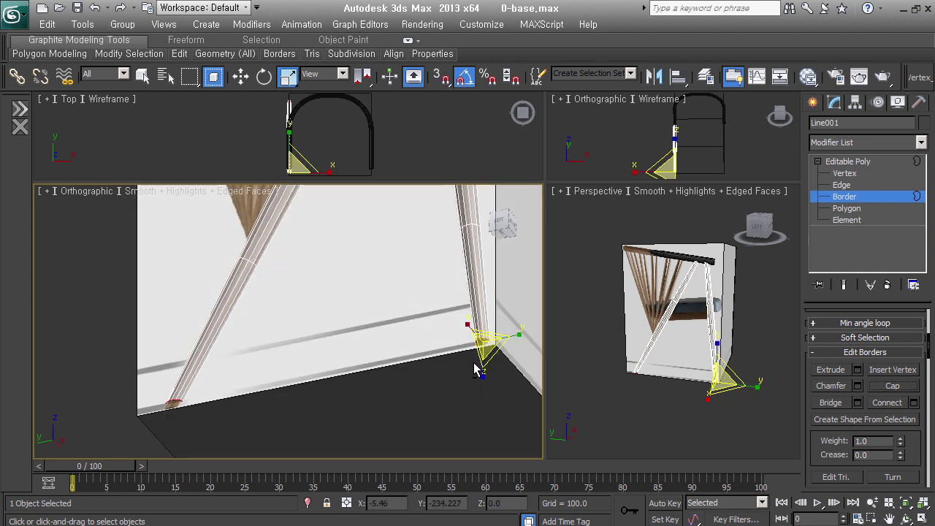
scroll(478, 362, "up", 5)
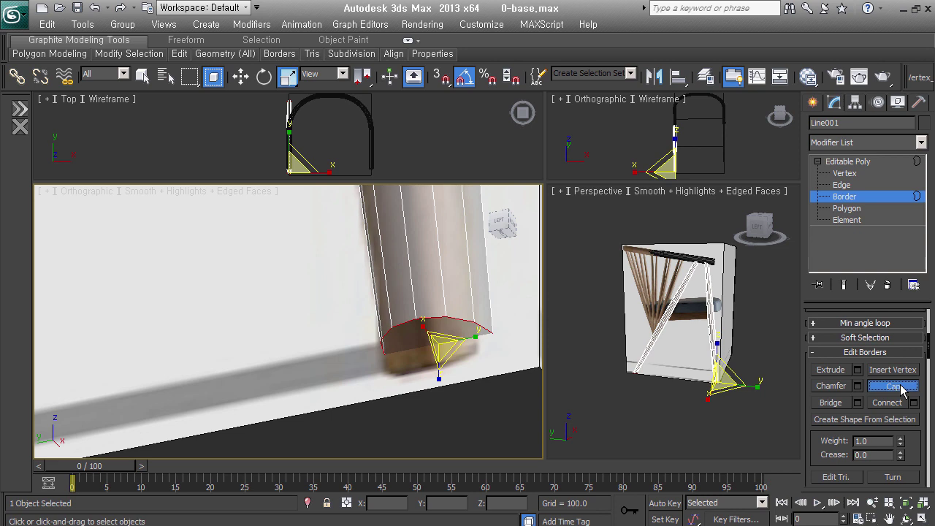
Select both leg-bottom polygons and Shift-move them to extrude the feet slightly downward
left_click(848, 208)
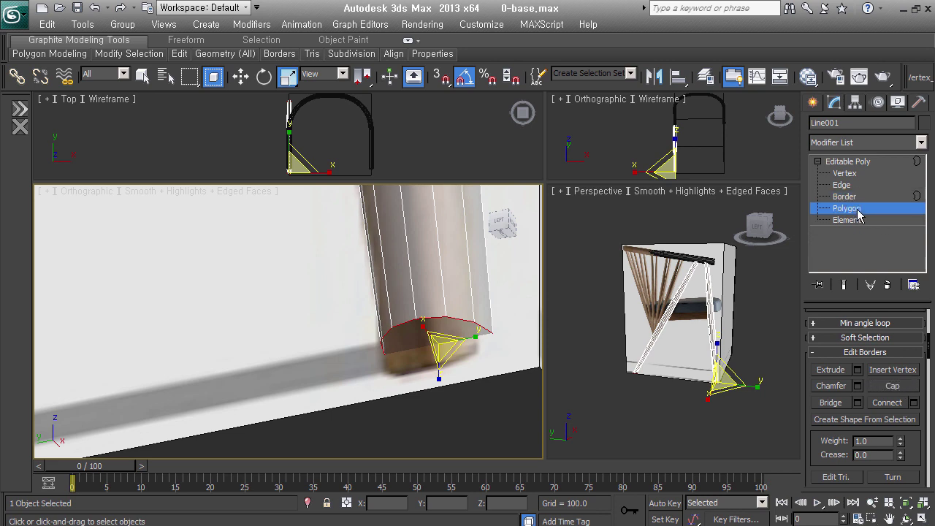
scroll(532, 323, "down", 3)
scroll(424, 323, "down", 3)
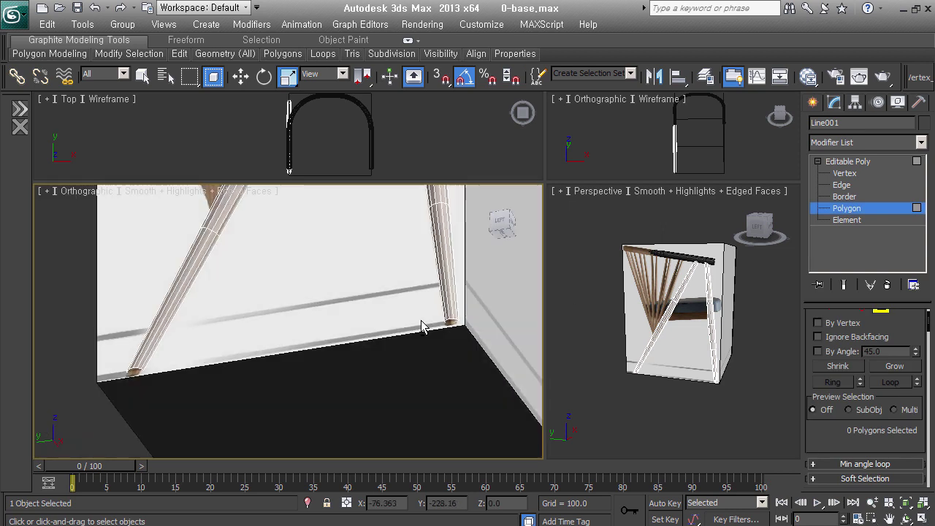
scroll(441, 343, "down", 2)
left_click_drag(80, 344, 568, 445)
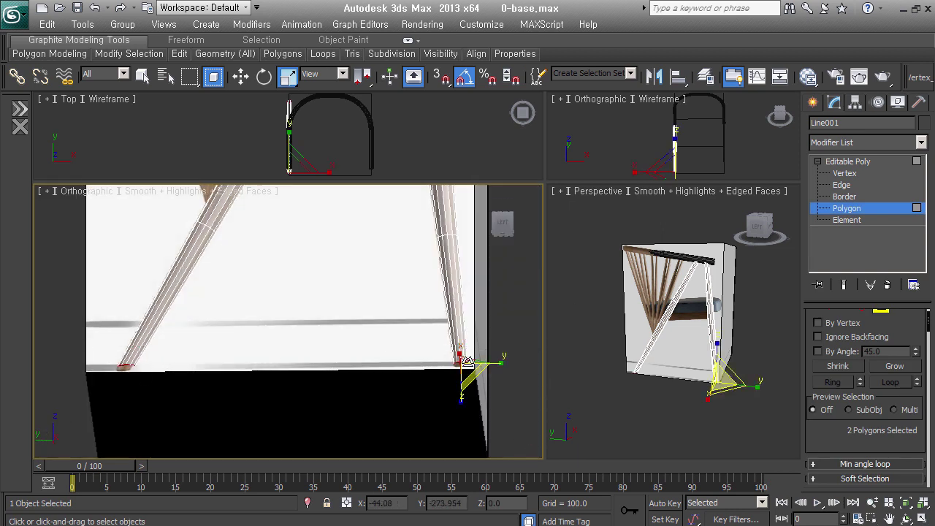
scroll(467, 362, "up", 5)
scroll(443, 375, "up", 2)
right_click(417, 371)
left_click(313, 357)
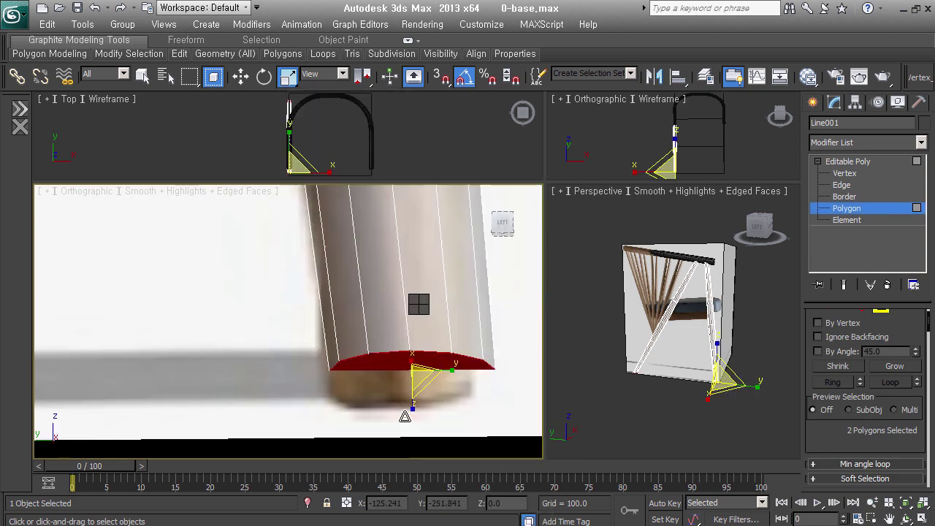
left_click_drag(438, 371, 442, 355)
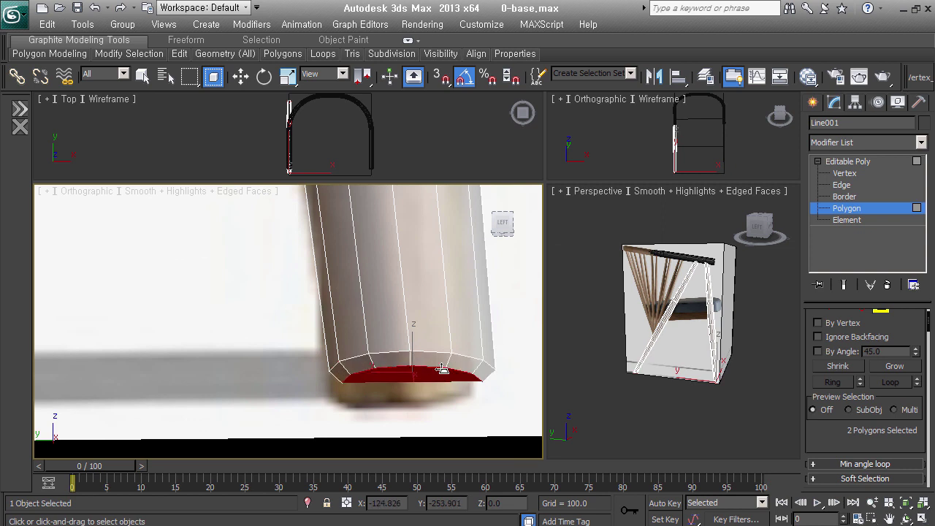
Inset the leg-bottom cap faces to form a bevelled rim, then clear the selection
scroll(442, 371, "down", 2)
scroll(436, 382, "down", 3)
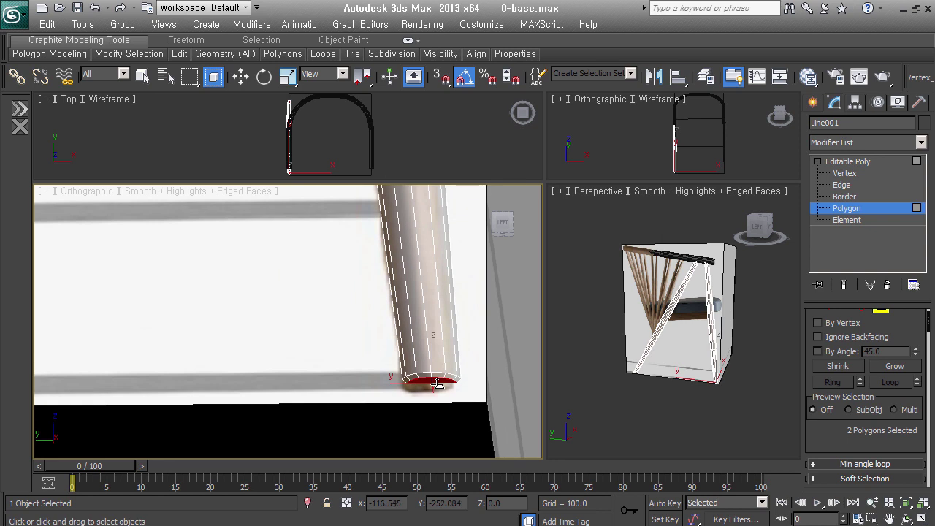
middle_click_drag(437, 385, 230, 371, "alt")
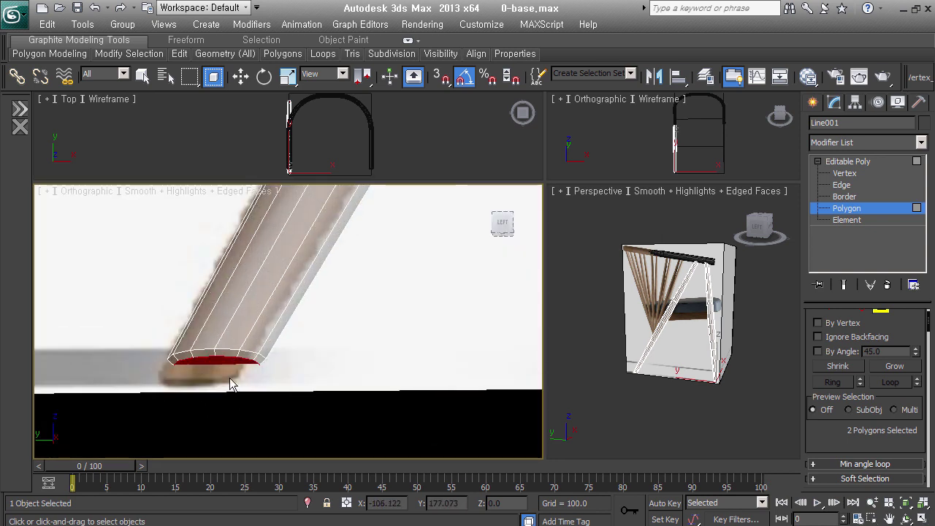
key("F3")
scroll(230, 378, "up", 3)
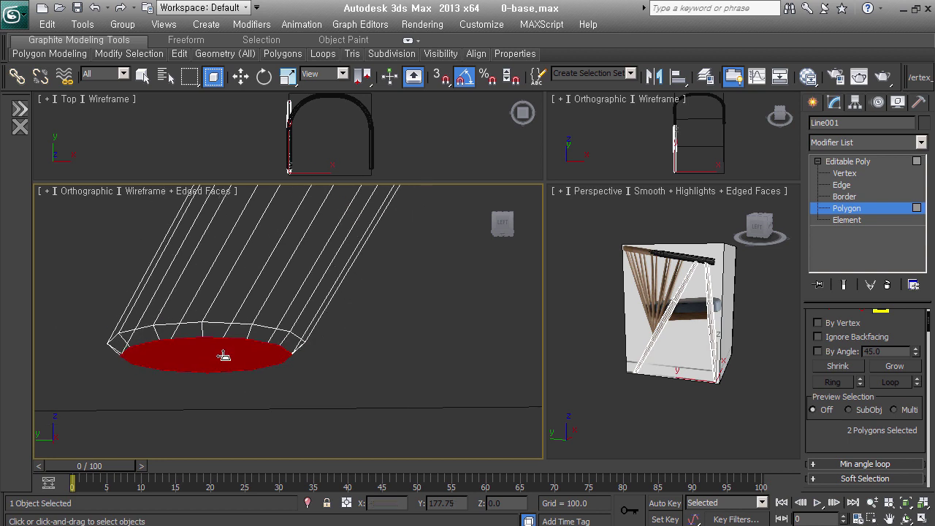
key("r")
right_click(221, 365)
left_click(176, 371)
left_click_drag(227, 355, 228, 366)
left_click(351, 392)
Orbit in to inspect the inset ring at the bottom of the leg
scroll(293, 347, "up", 3)
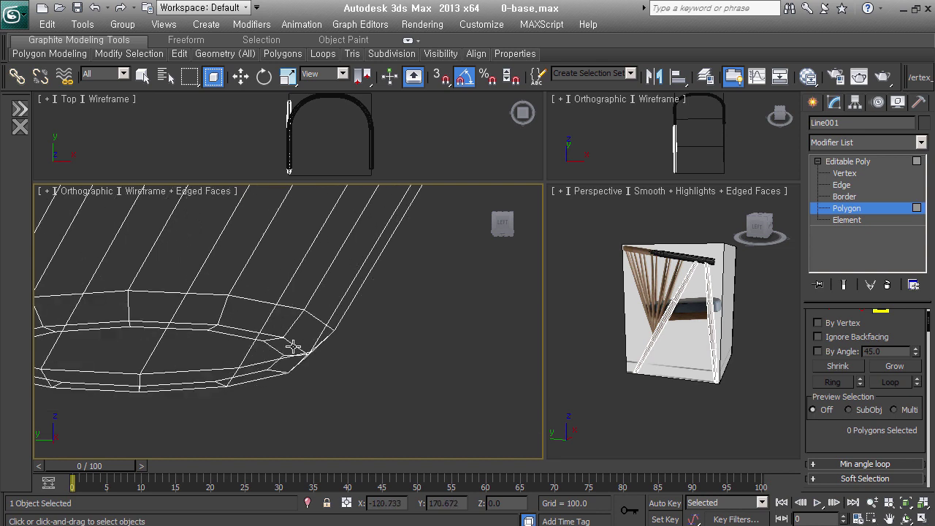
scroll(293, 347, "down", 1)
scroll(296, 343, "down", 1)
scroll(349, 374, "down", 4)
mouse_move(349, 374)
middle_mouse_down("alt")
mouse_move(273, 361)
mouse_move(411, 367)
mouse_move(340, 346)
middle_mouse_up("alt")
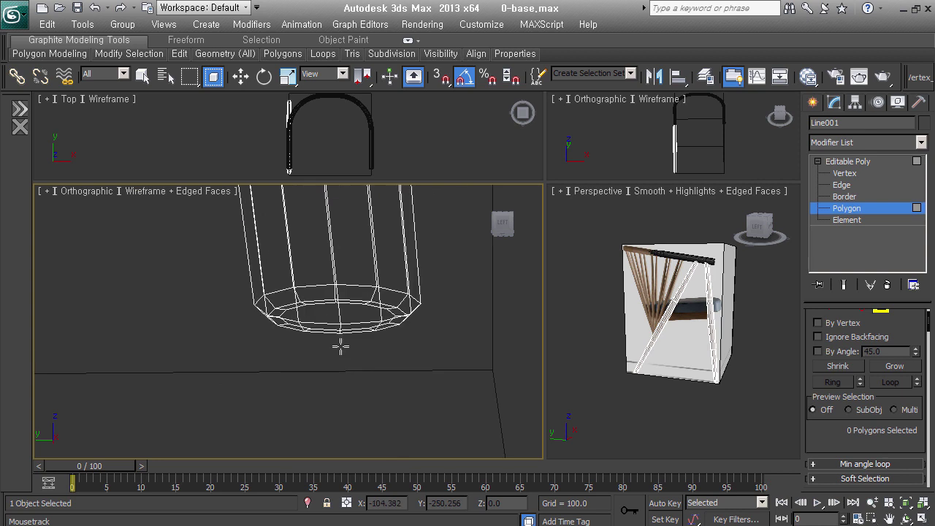
scroll(341, 346, "up", 3)
middle_click_drag(445, 292, 433, 296, "alt")
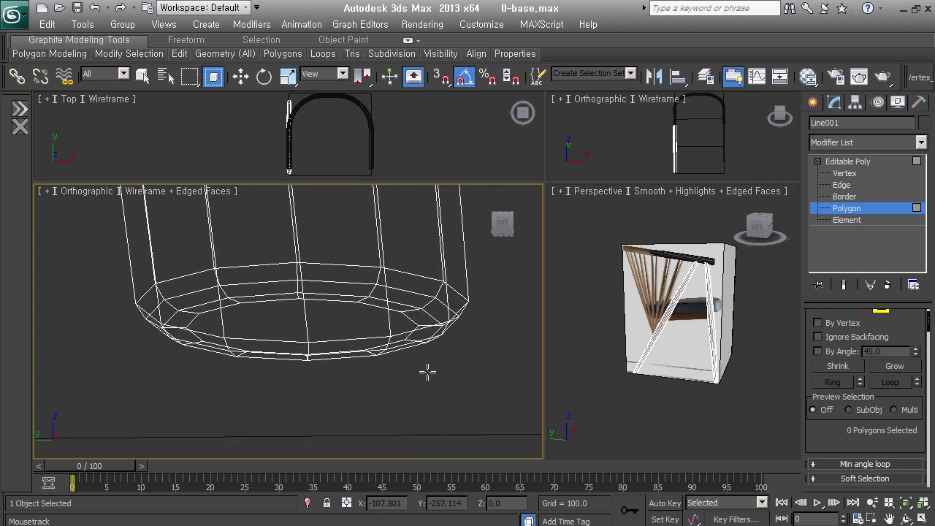
key("w")
key("shift+z")
key("shift+z")
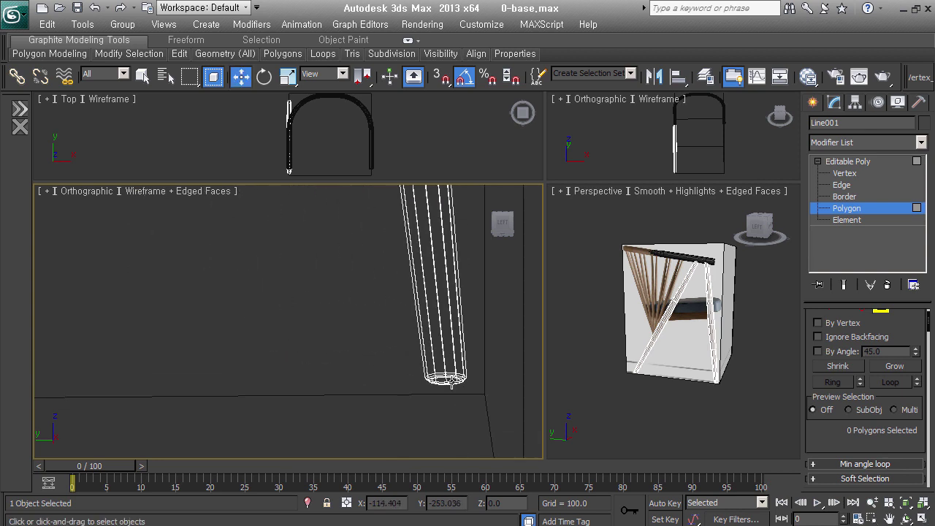
Orbit up to the leg tops and select the top faces of both legs
middle_click_drag(452, 372, 446, 422, "alt")
scroll(464, 343, "up", 3)
middle_click_drag(468, 333, 431, 300, "alt")
scroll(429, 300, "up", 3)
middle_click_drag(421, 250, 313, 260, "alt")
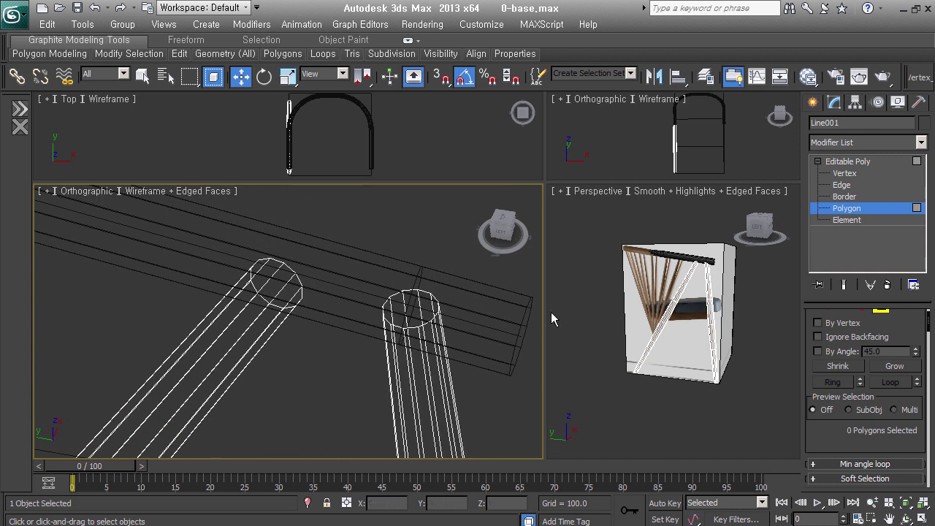
left_click_drag(177, 228, 458, 352)
Clear the leg-top face selection and apply TurboSmooth (Ctrl+T) to the legs
scroll(408, 293, "up", 2)
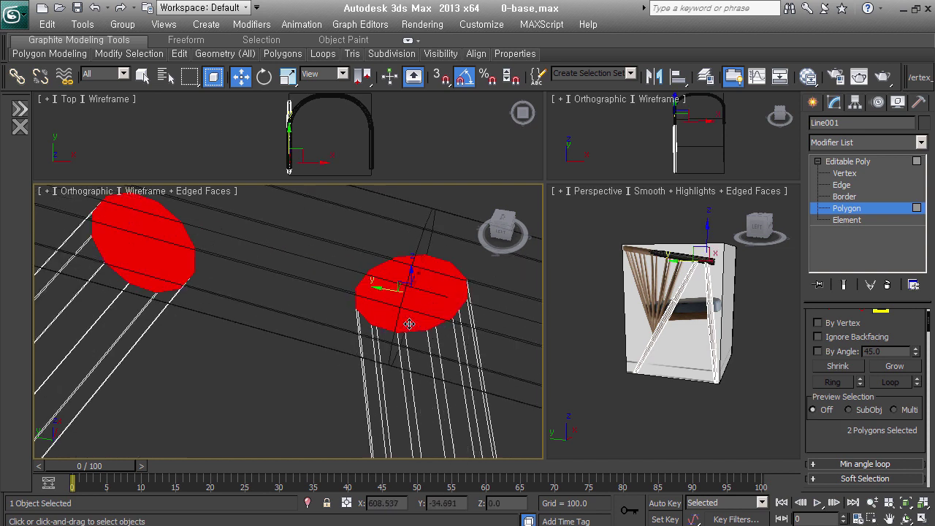
scroll(410, 292, "up", 2)
right_click(409, 291)
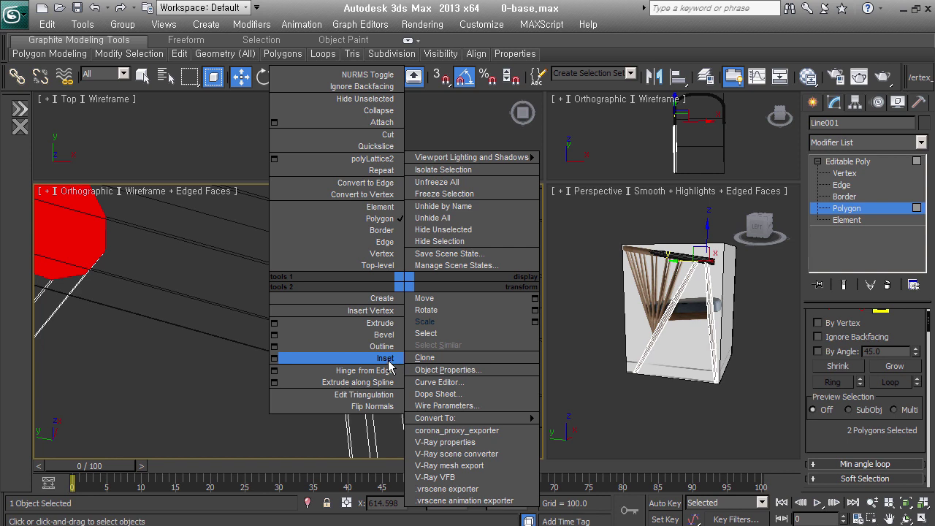
left_click(804, 326)
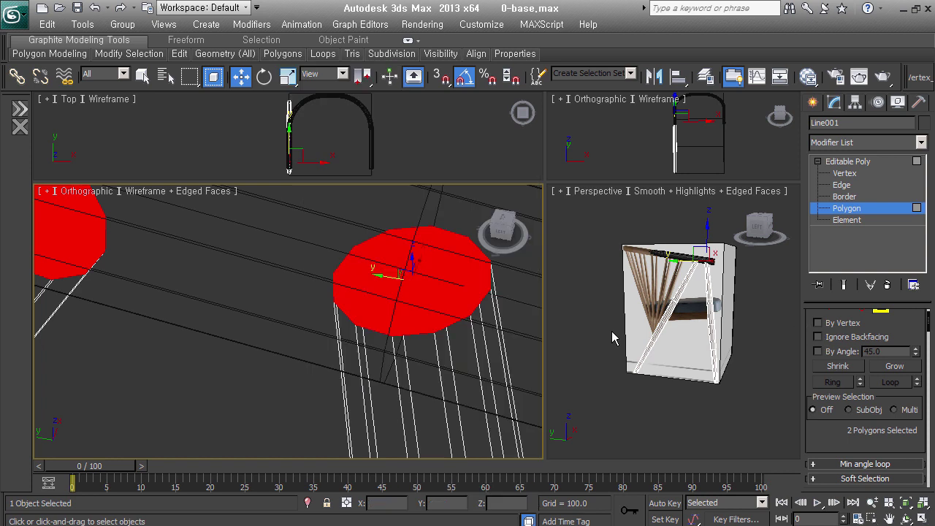
left_click(489, 311)
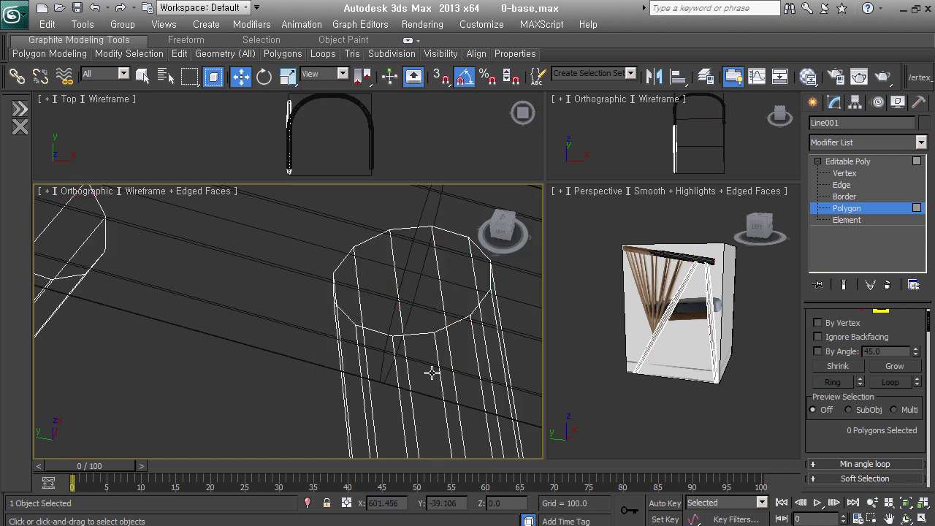
scroll(432, 373, "down", 3)
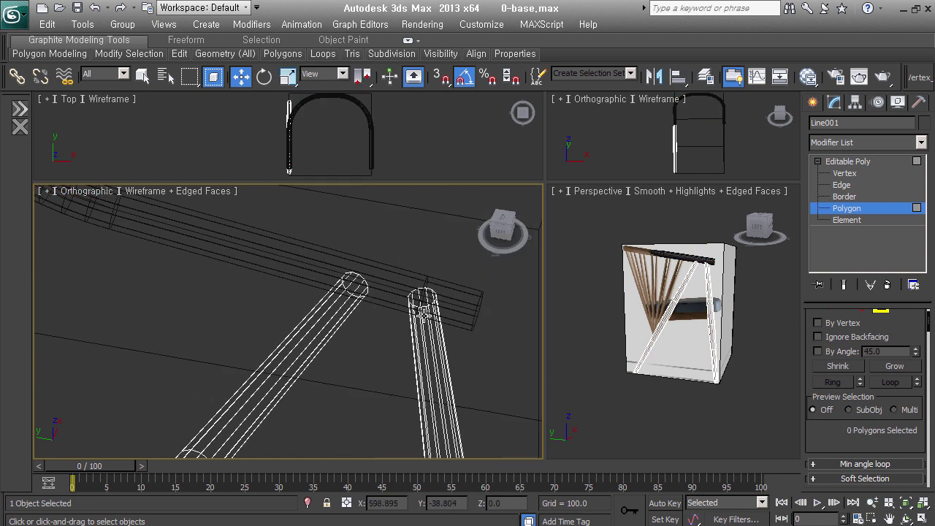
key("ctrl+t")
Orbit around the chair, selecting the reference plane and then the legs
scroll(431, 306, "down", 5)
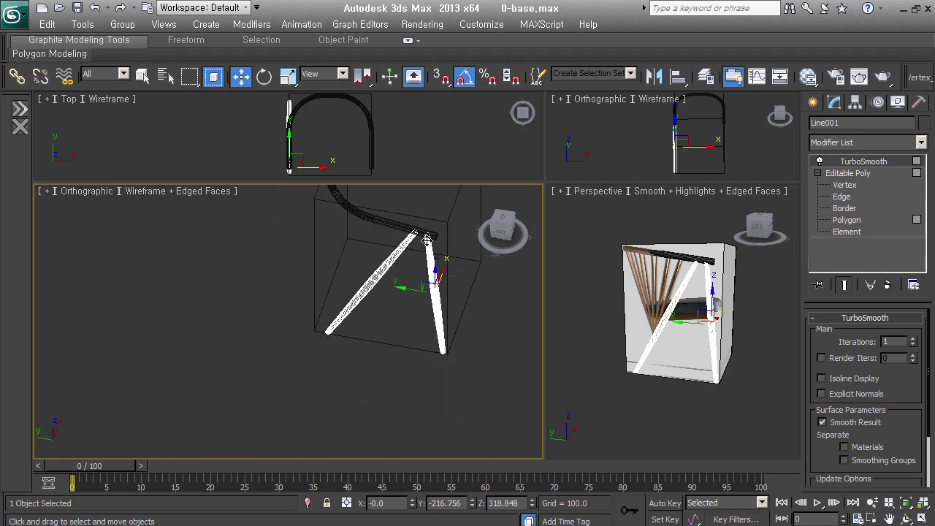
middle_click_drag(431, 307, 438, 272, "alt")
scroll(439, 272, "up", 3)
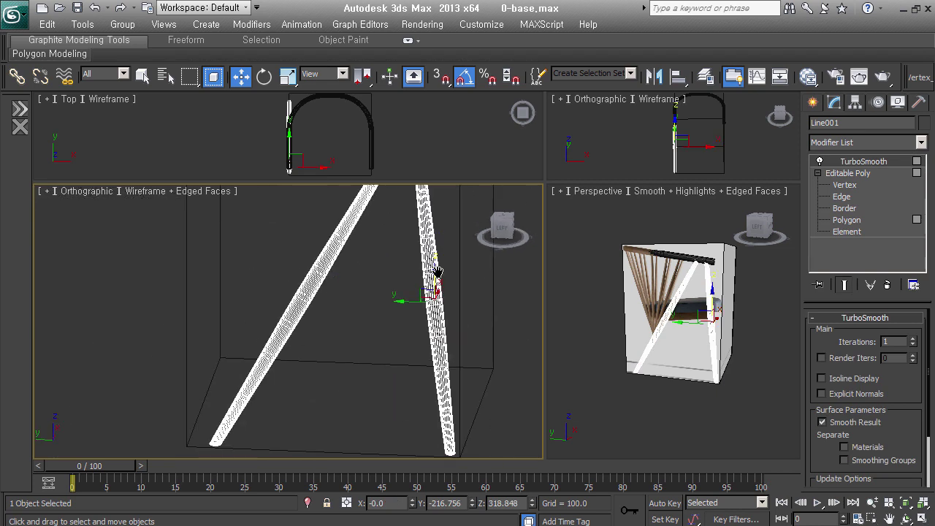
scroll(436, 292, "up", 2)
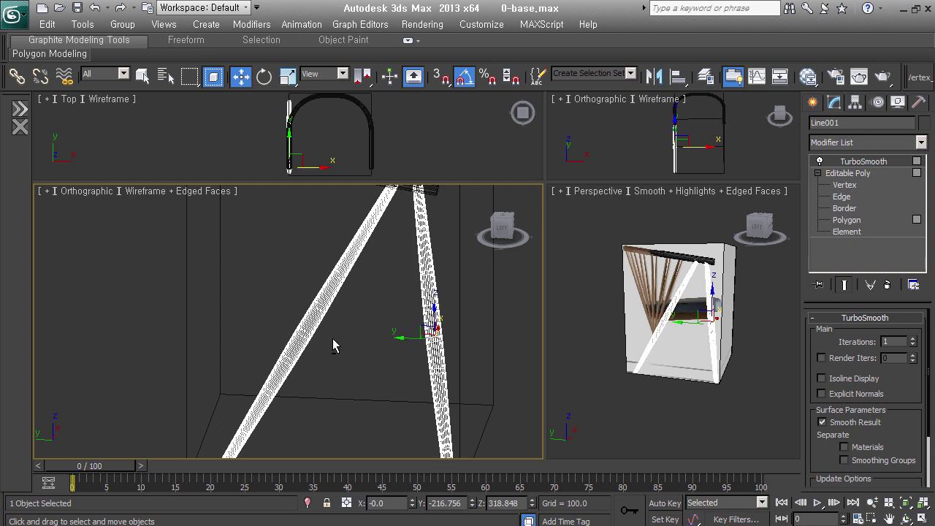
middle_click_drag(332, 338, 357, 352, "alt")
left_click(401, 329)
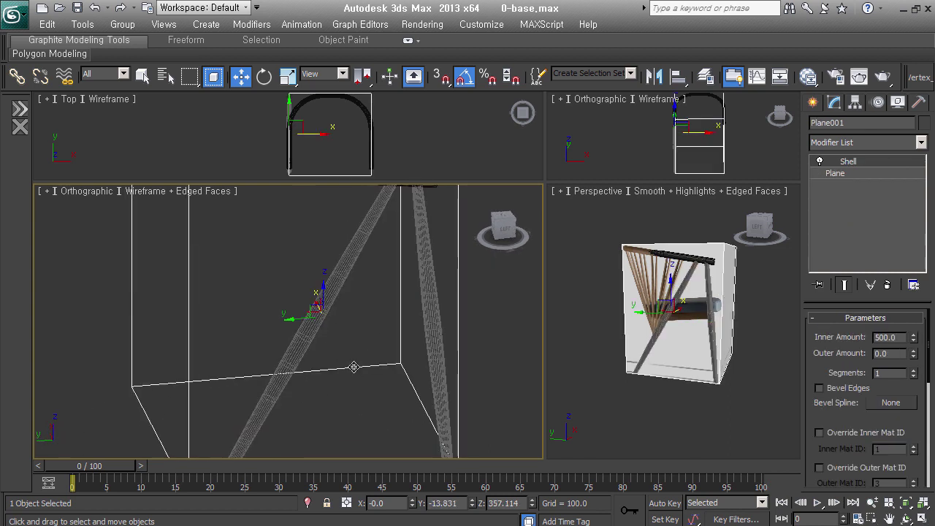
left_click(813, 102)
scroll(403, 371, "down", 2)
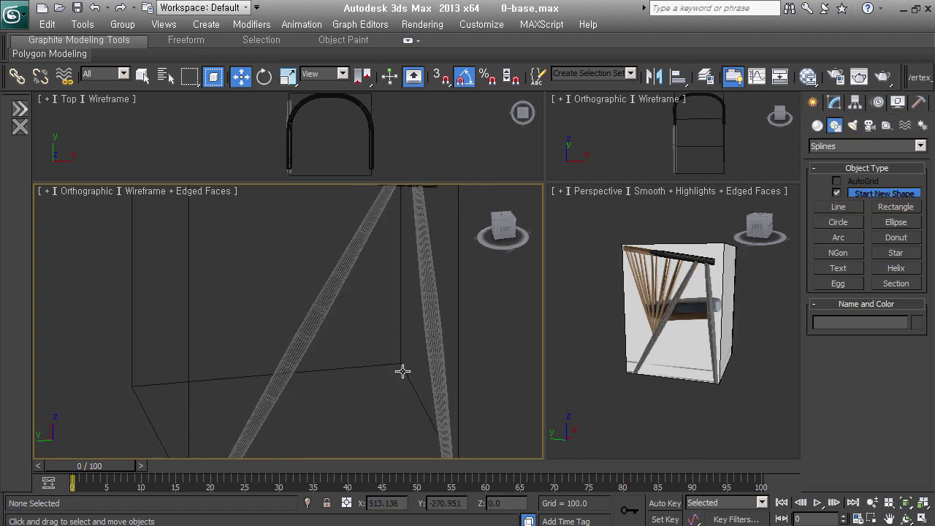
scroll(424, 350, "down", 3)
left_click(417, 334)
mouse_move(418, 334)
middle_mouse_down("alt")
mouse_move(295, 375)
mouse_move(374, 374)
middle_mouse_up("alt")
Select the curved top rail tube object Line003
left_click(355, 285)
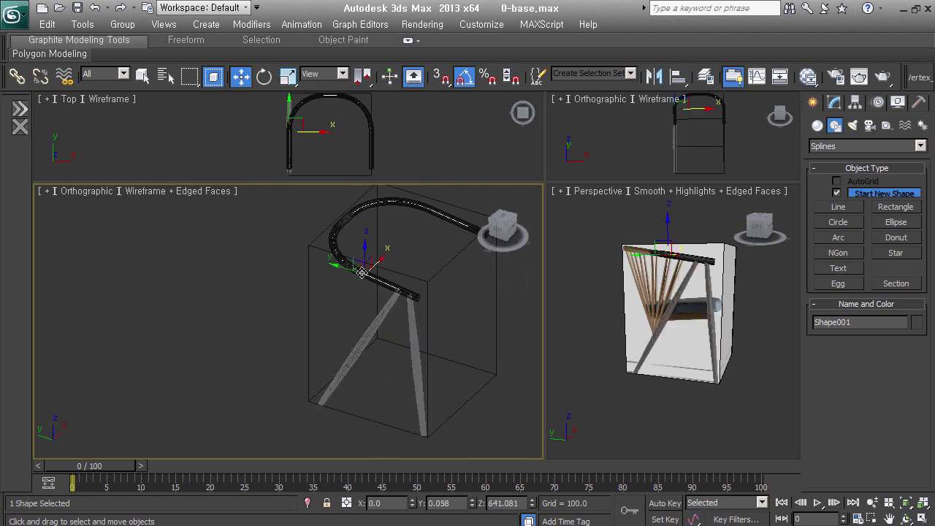
scroll(370, 356, "up", 2)
scroll(371, 356, "up", 3)
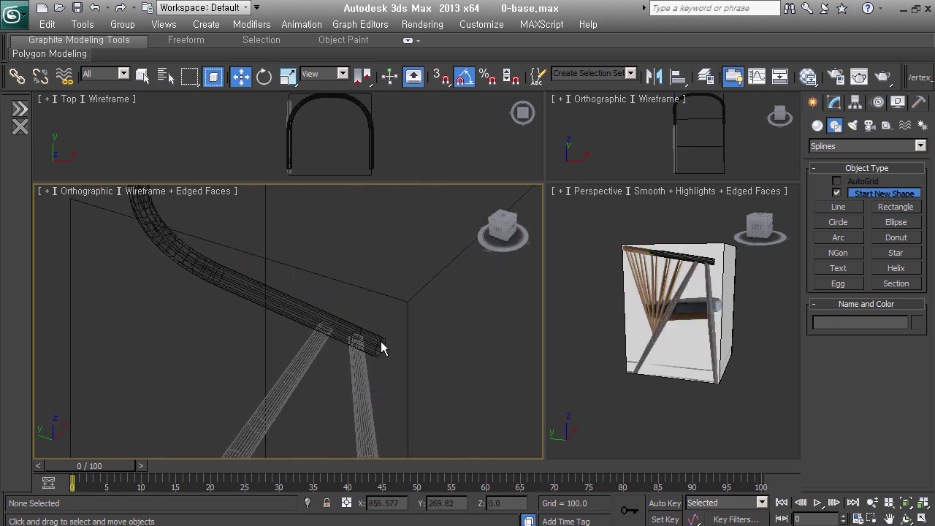
left_click(381, 341)
scroll(380, 378, "up", 3)
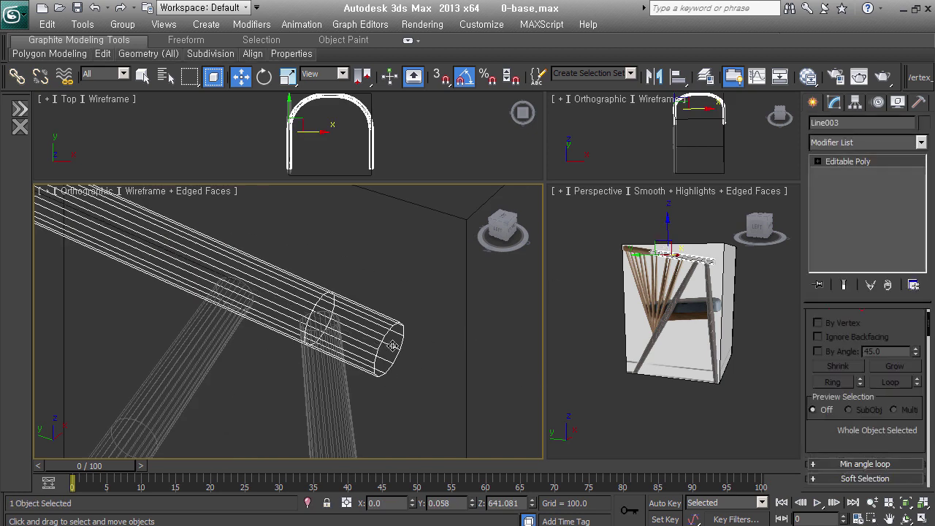
middle_click_drag(393, 345, 381, 364)
In a shaded Left view framed on the rail, box-select the polygons at its front end
key("l")
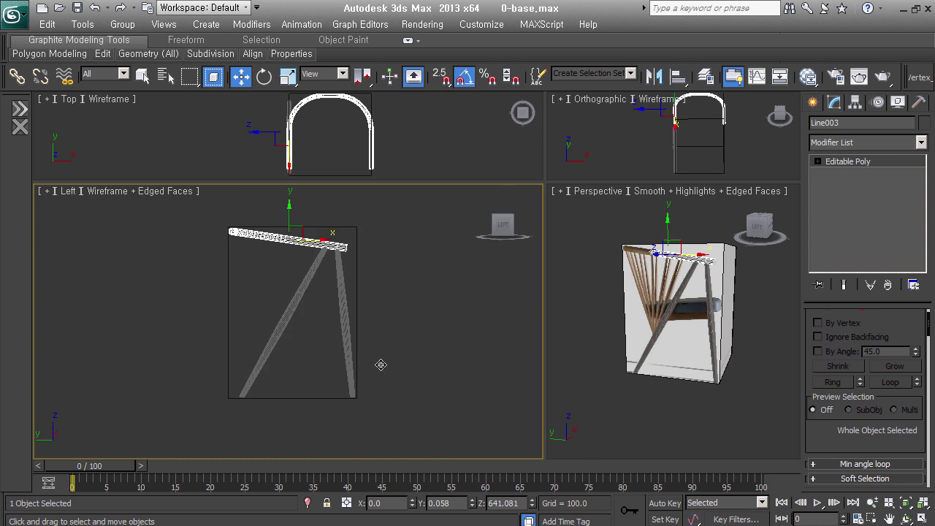
key("z")
key("F3")
scroll(411, 357, "up", 3)
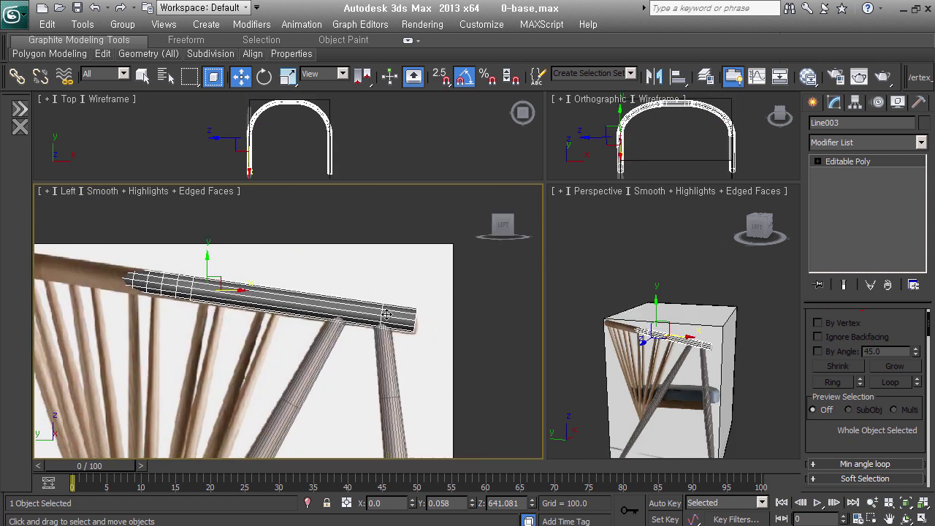
scroll(449, 356, "up", 3)
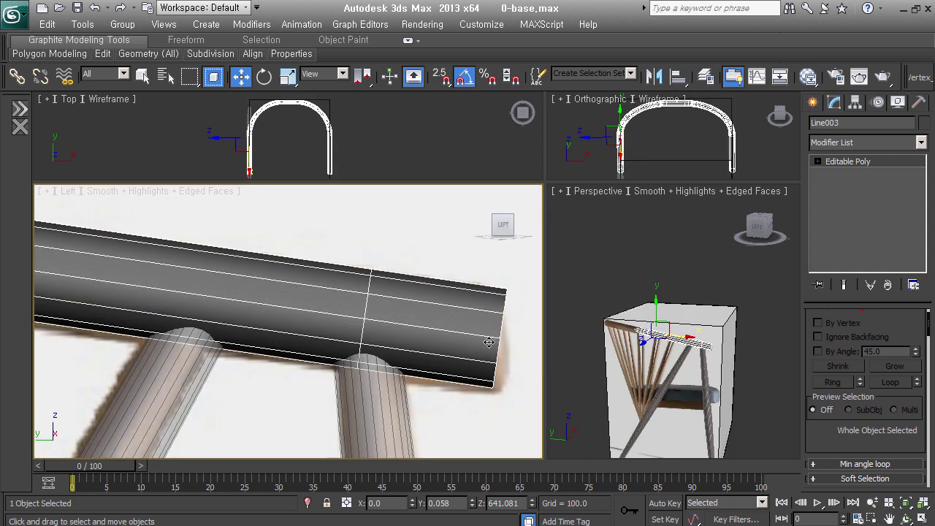
scroll(483, 316, "down", 3)
middle_click_drag(483, 317, 465, 348)
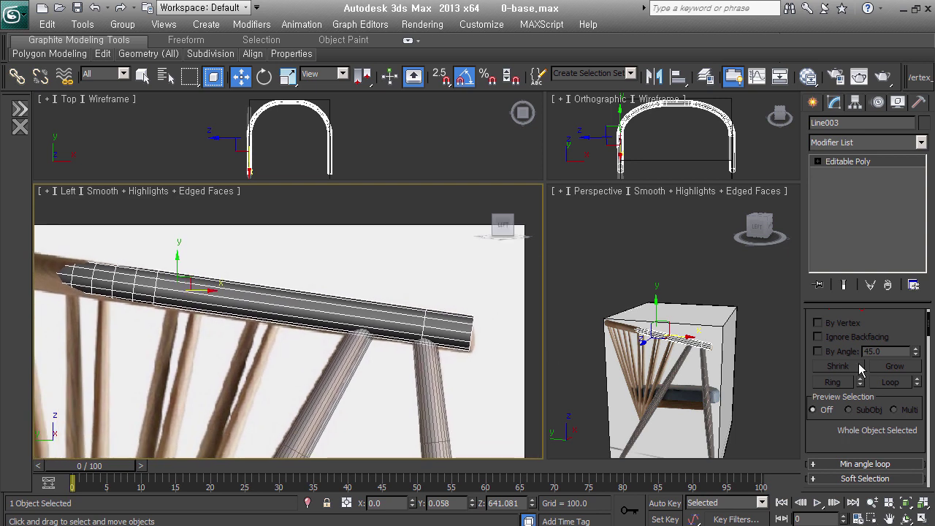
left_click_drag(857, 299, 857, 234)
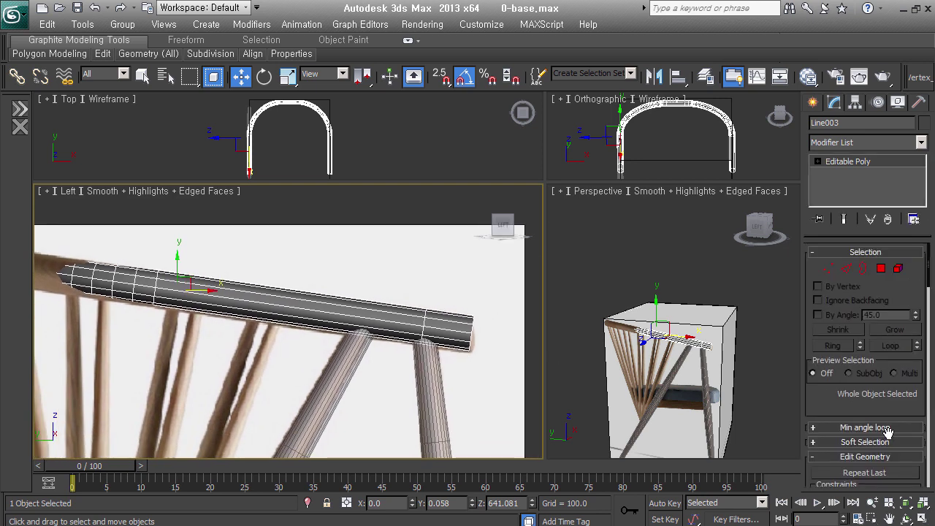
left_click(881, 269)
left_click_drag(520, 291, 443, 379)
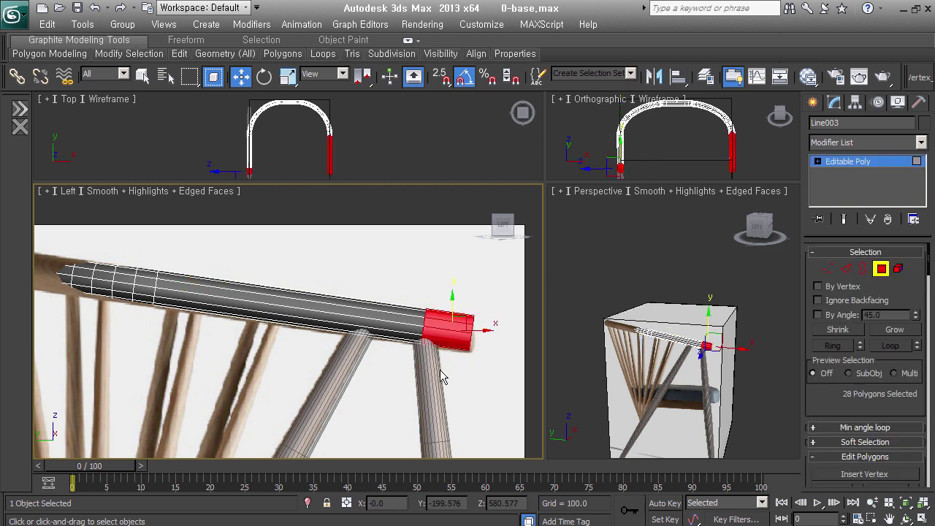
Turn on the slice plane, rotate it 90° upright, and move it to the rail's front end
mouse_move(861, 409)
left_mouse_down()
mouse_move(845, 124)
mouse_move(871, 146)
left_mouse_up()
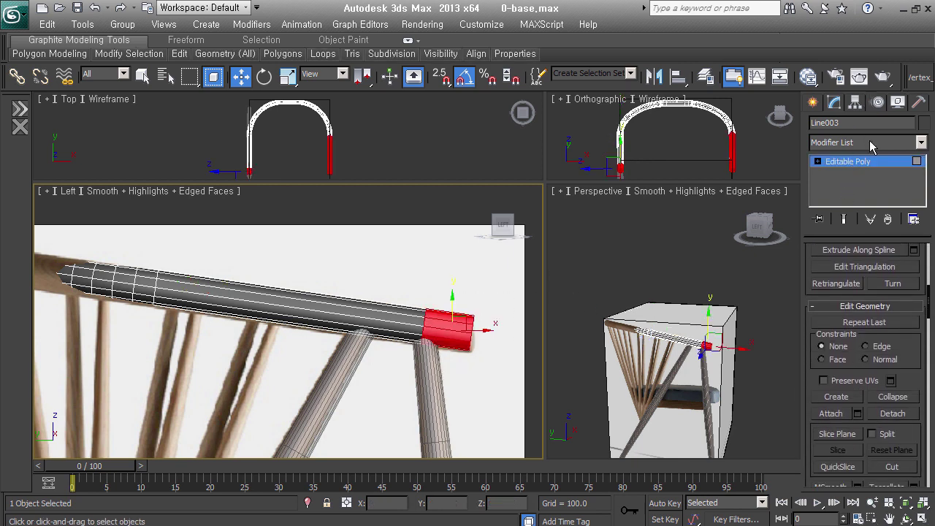
left_click(837, 434)
scroll(384, 343, "down", 2)
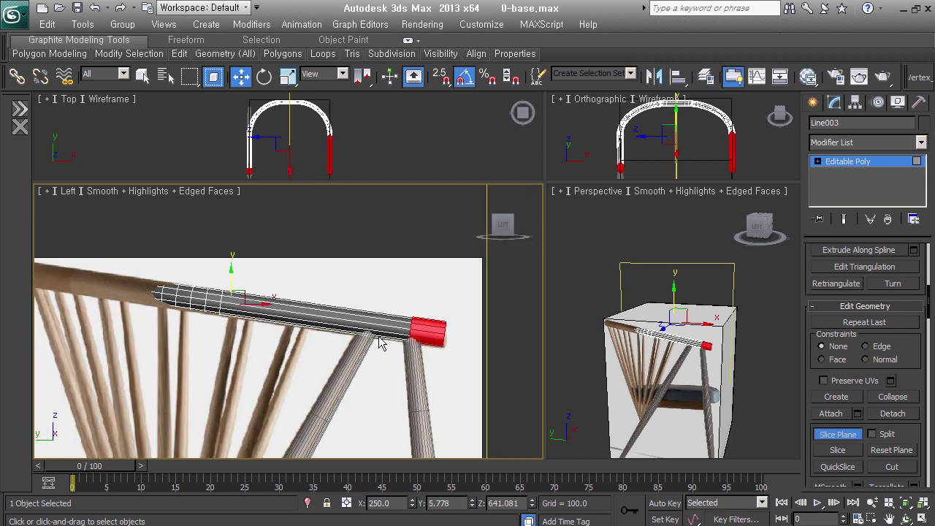
scroll(380, 343, "down", 2)
right_click(267, 314)
left_click(292, 331)
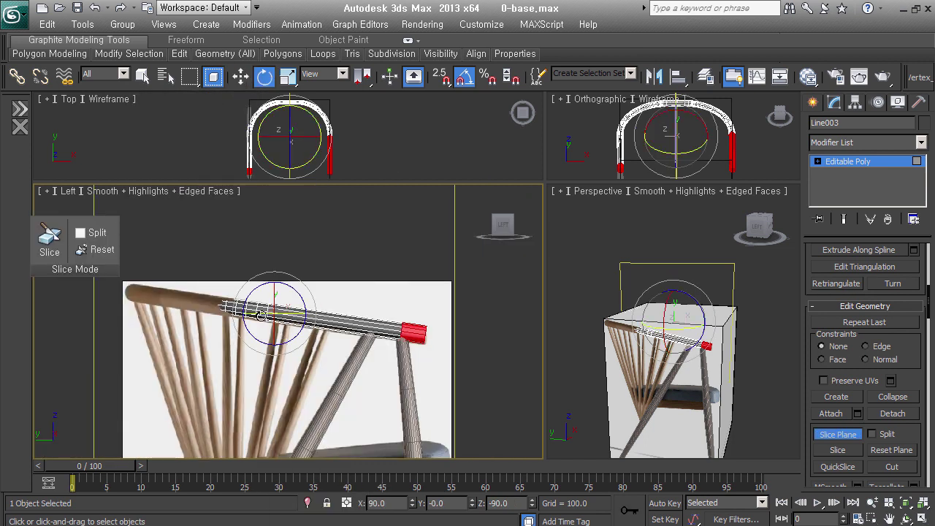
left_click_drag(308, 314, 303, 297)
right_click(310, 301)
left_click(310, 300)
right_click(311, 300)
left_click(328, 308)
mouse_move(296, 314)
left_mouse_down()
mouse_move(443, 309)
mouse_move(439, 334)
left_mouse_up()
scroll(427, 343, "up", 5)
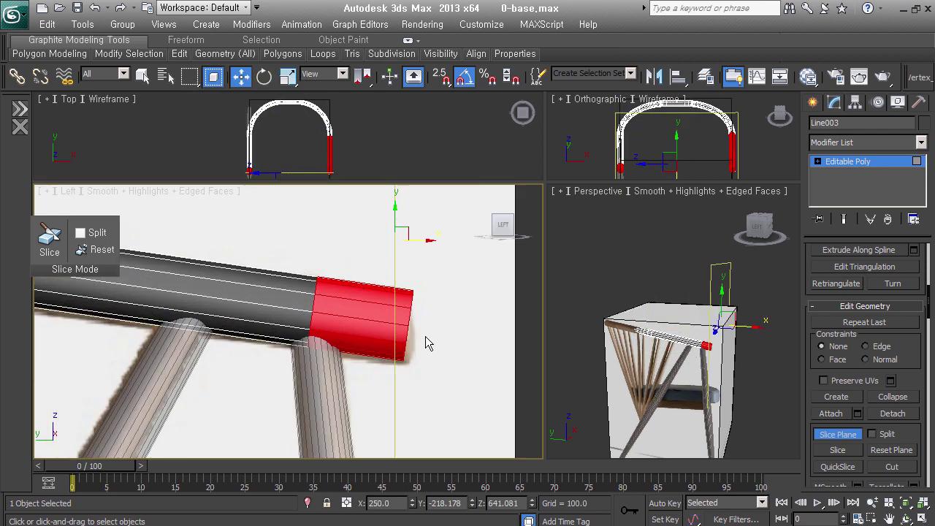
left_click_drag(427, 243, 433, 243)
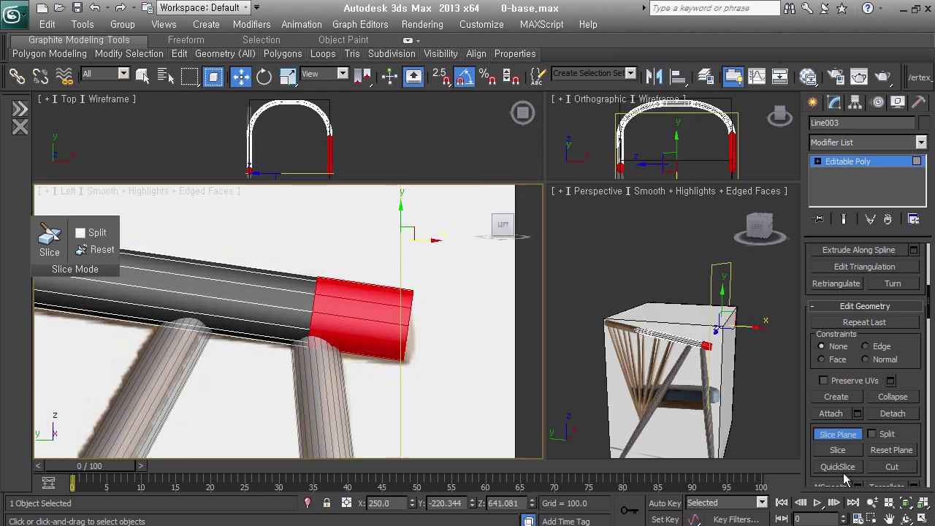
Slice the rail with Split on and switch to Element sub-object level
left_click(838, 451)
left_click(817, 161)
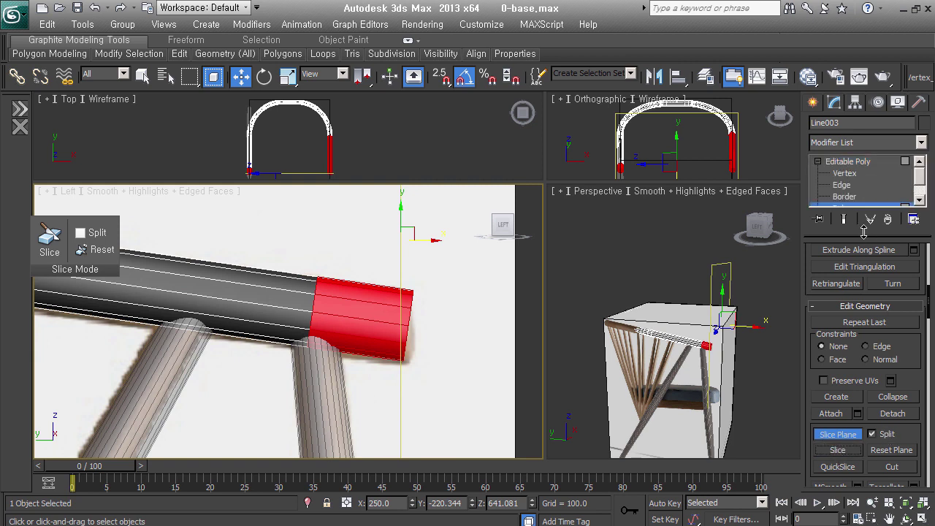
left_click_drag(864, 232, 864, 252)
left_click(848, 220)
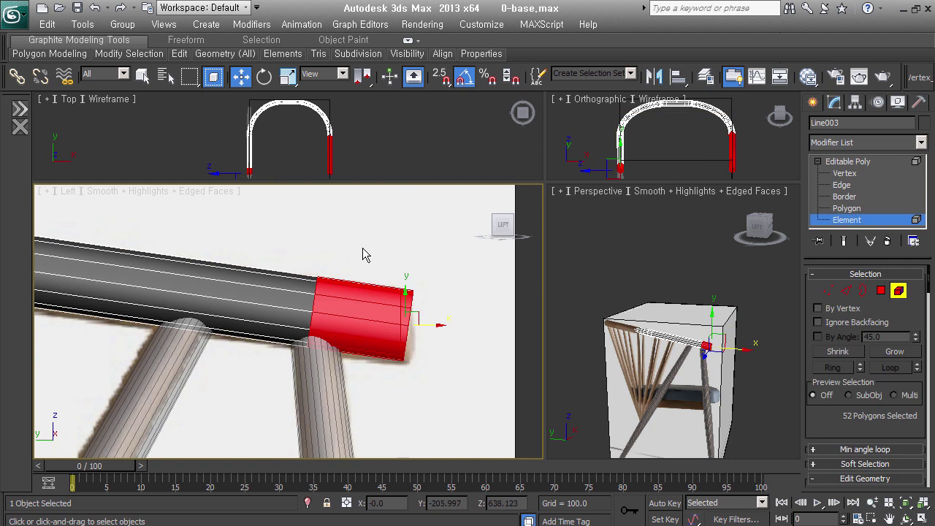
Select the sliced-off end element, then select the rail's open end border and cap it
left_click_drag(363, 254, 457, 397)
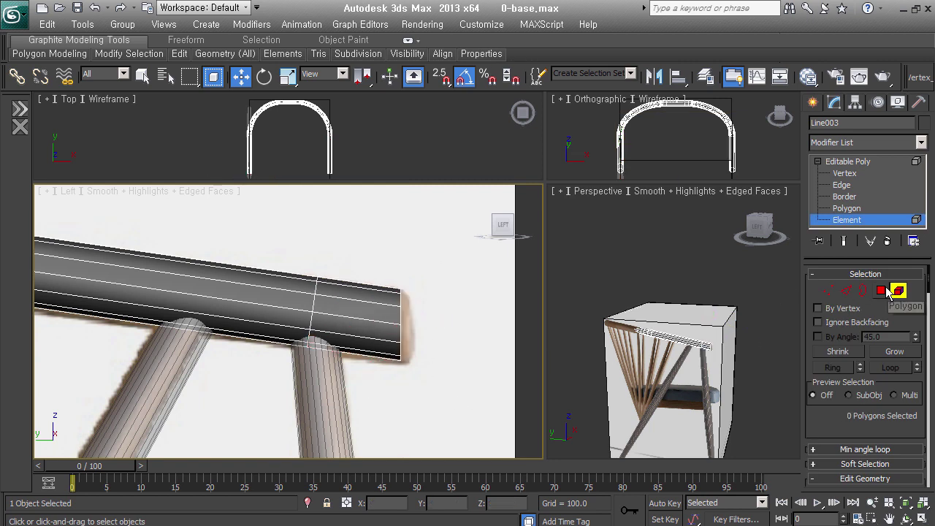
key("3")
left_click_drag(383, 259, 461, 393)
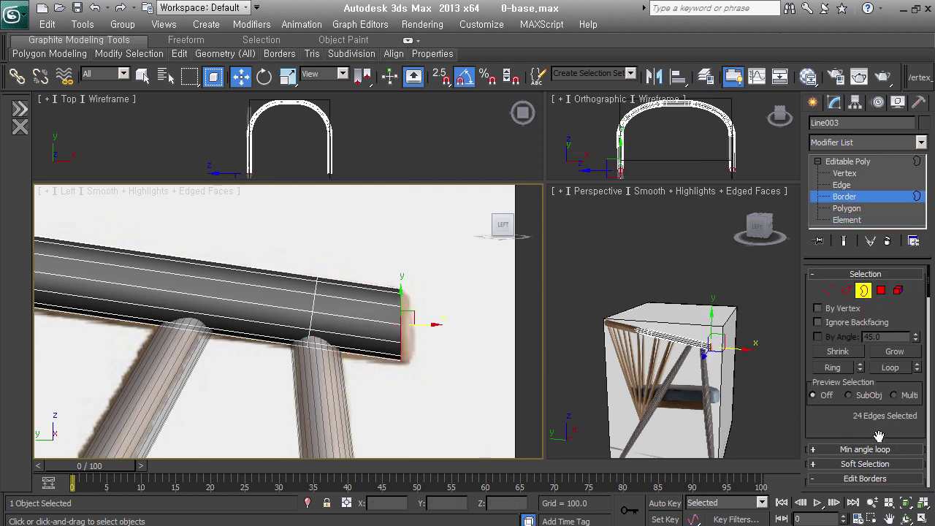
left_click_drag(879, 437, 911, 277)
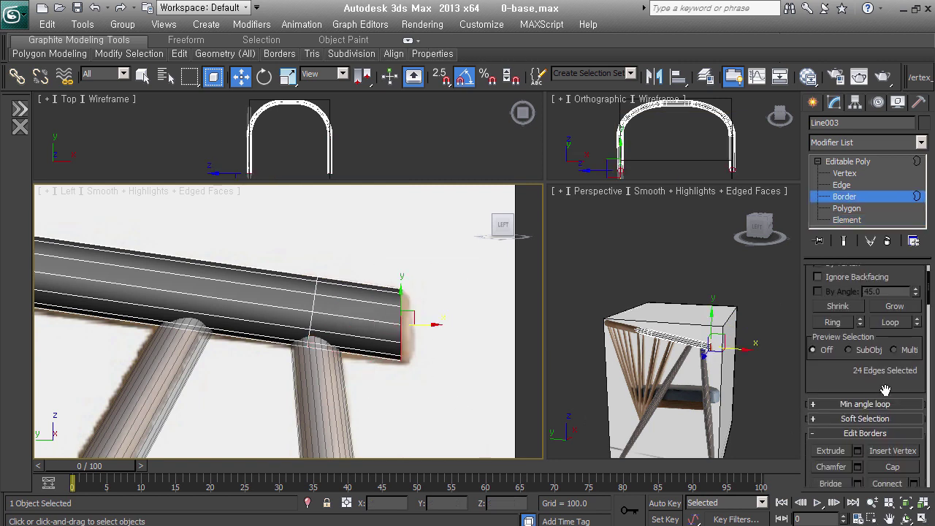
Bevel the new end cap polygon so the rail tip gets an inset rim
left_click(861, 211)
left_click_drag(396, 210, 377, 300)
middle_click_drag(413, 379, 179, 373, "alt")
scroll(175, 372, "up", 4)
right_click(259, 306)
left_click(289, 366)
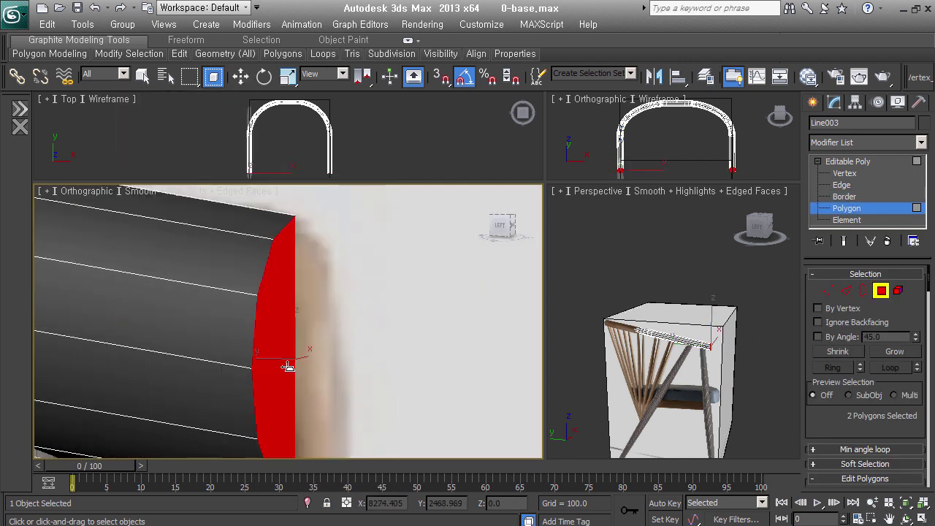
mouse_move(288, 367)
middle_mouse_down("alt")
mouse_move(291, 350)
mouse_move(291, 365)
middle_mouse_up("alt")
scroll(365, 321, "down", 3)
key("w")
left_click(411, 380)
scroll(361, 343, "up", 2)
Activate the Cut tool on the rail and orbit around the chair
key("shift+alt+w")
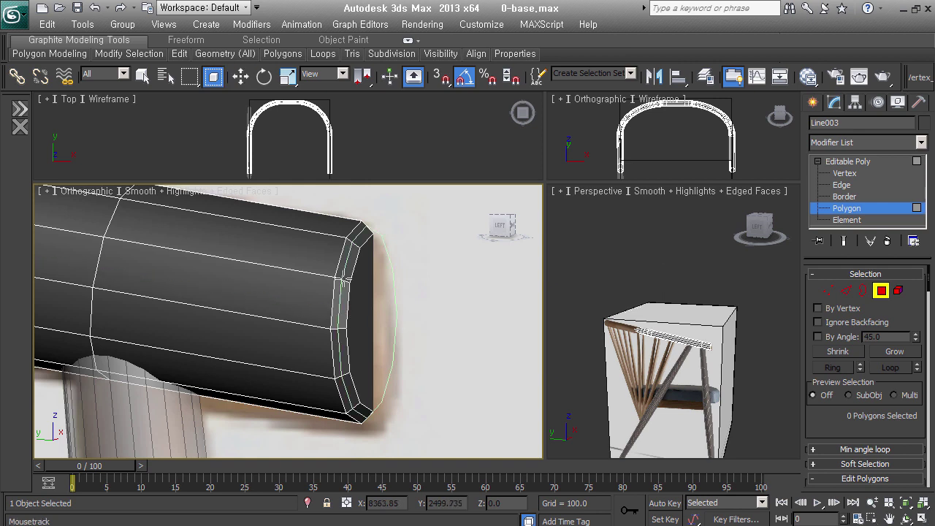
scroll(345, 280, "down", 2)
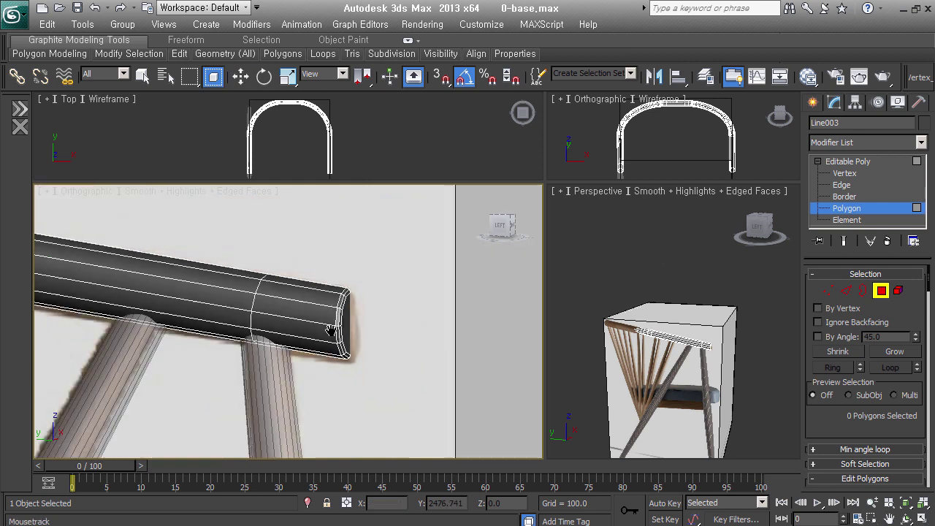
scroll(307, 358, "down", 3)
mouse_move(308, 358)
middle_mouse_down("alt")
mouse_move(317, 371)
mouse_move(210, 365)
middle_mouse_up("alt")
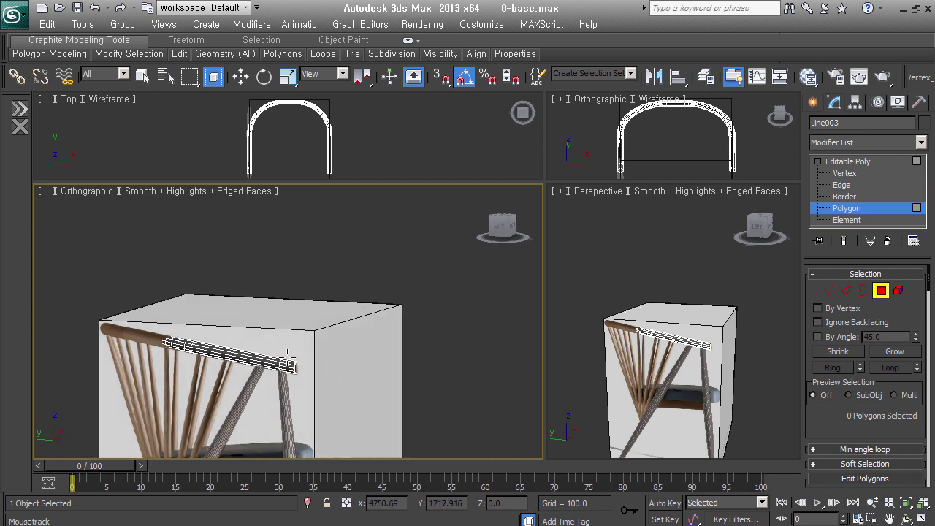
Switch to wireframe and zoom in on the rail's end cap corner with the interface hidden
key("F3")
scroll(380, 343, "up", 2)
scroll(399, 329, "up", 3)
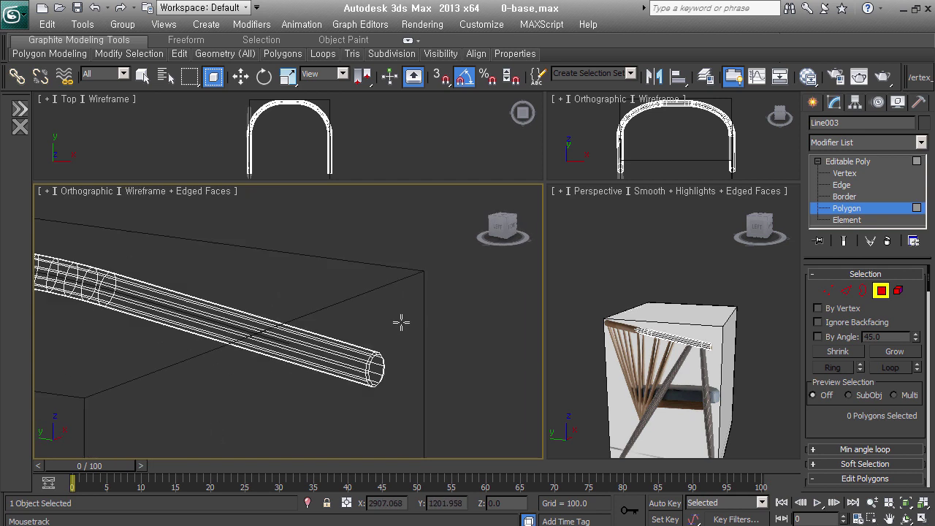
scroll(365, 358, "up", 2)
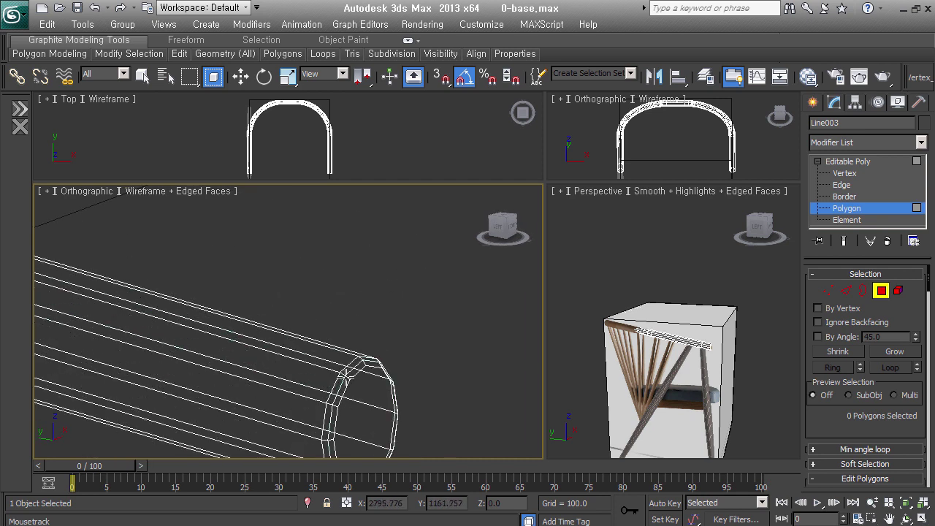
mouse_move(338, 385)
middle_mouse_down()
mouse_move(467, 303)
mouse_move(440, 347)
middle_mouse_up()
key("w")
scroll(400, 343, "up", 1)
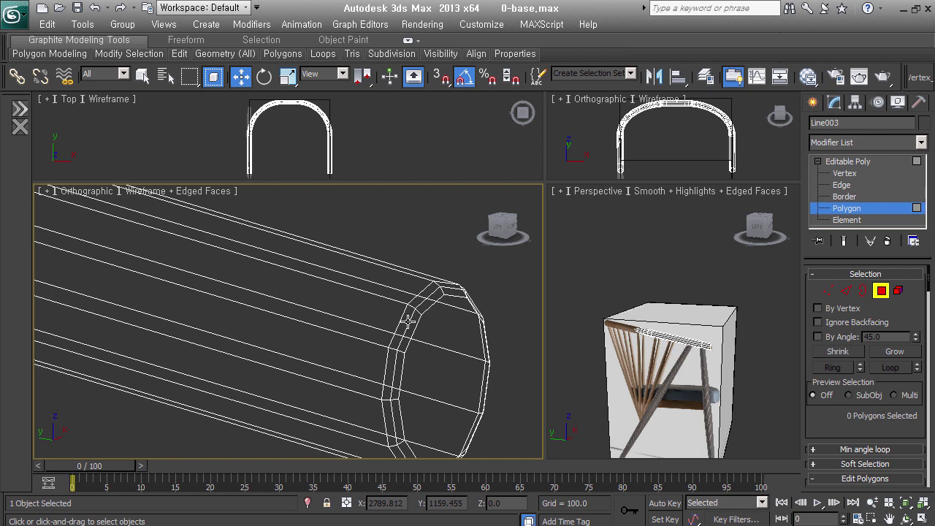
scroll(409, 318, "up", 1)
scroll(410, 310, "up", 1)
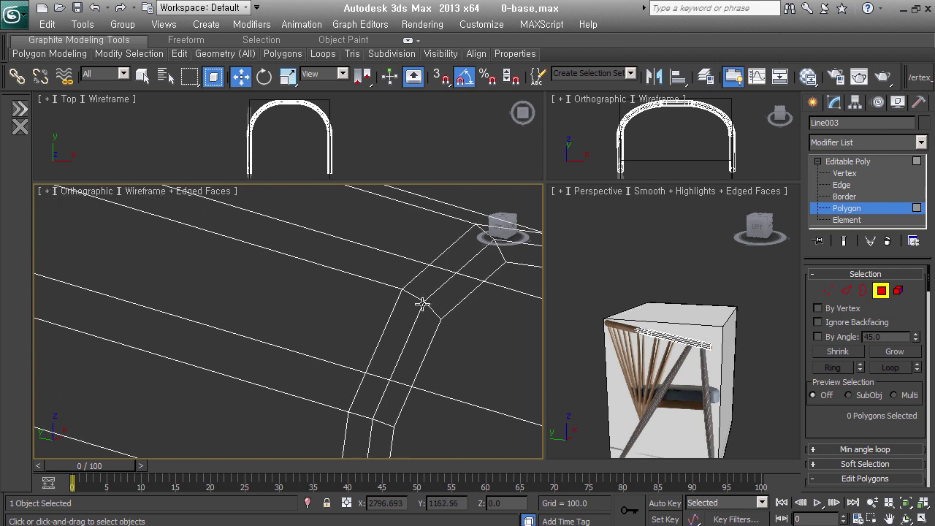
middle_click_drag(422, 316, 418, 323)
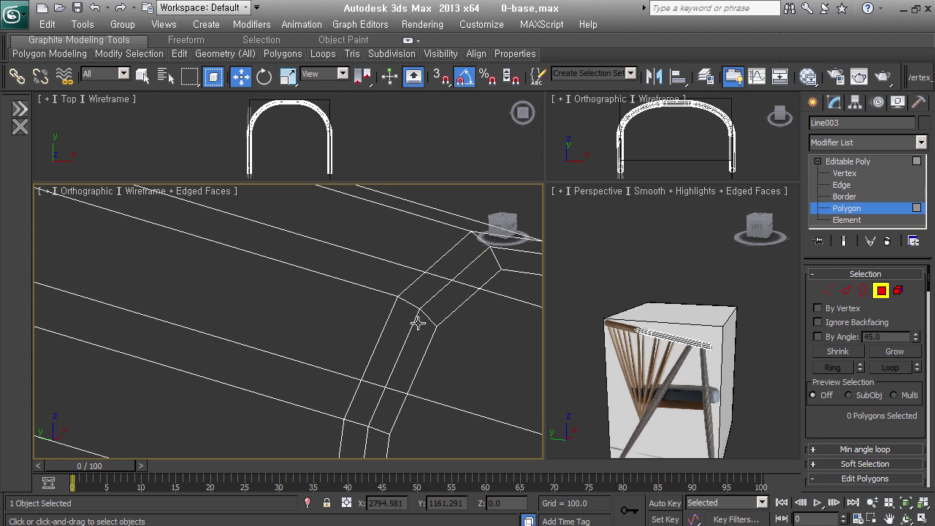
key("ctrl+x")
key("ctrl+x")
Cut a new edge across the end cap corner, then inspect the tube end from a steeper angle
key("alt+c")
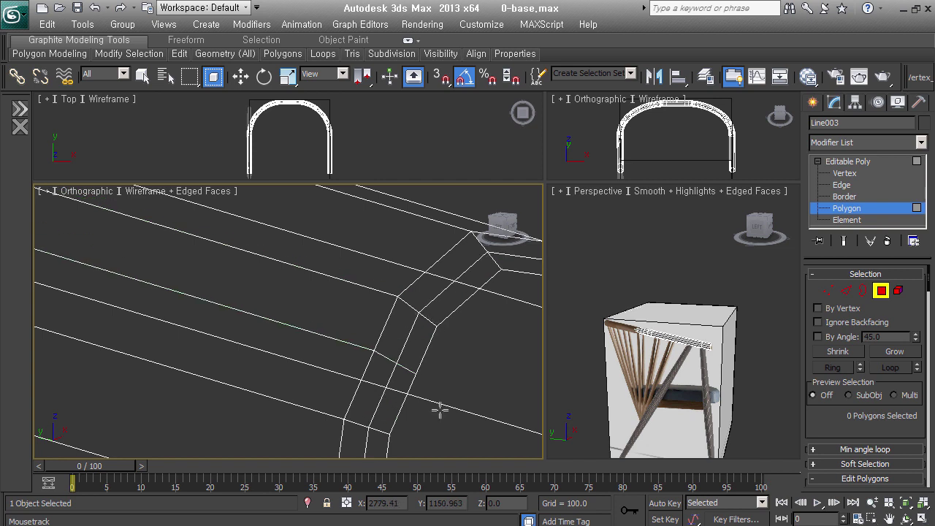
left_click(423, 314)
left_click(411, 296)
scroll(412, 294, "down", 2)
scroll(414, 289, "down", 3)
key("w")
scroll(407, 292, "down", 2)
scroll(403, 306, "down", 4)
scroll(400, 321, "down", 2)
mouse_move(400, 321)
middle_mouse_down("alt")
mouse_move(390, 357)
mouse_move(394, 340)
middle_mouse_up("alt")
scroll(372, 382, "up", 4)
scroll(393, 376, "up", 3)
middle_click_drag(393, 377, 347, 381)
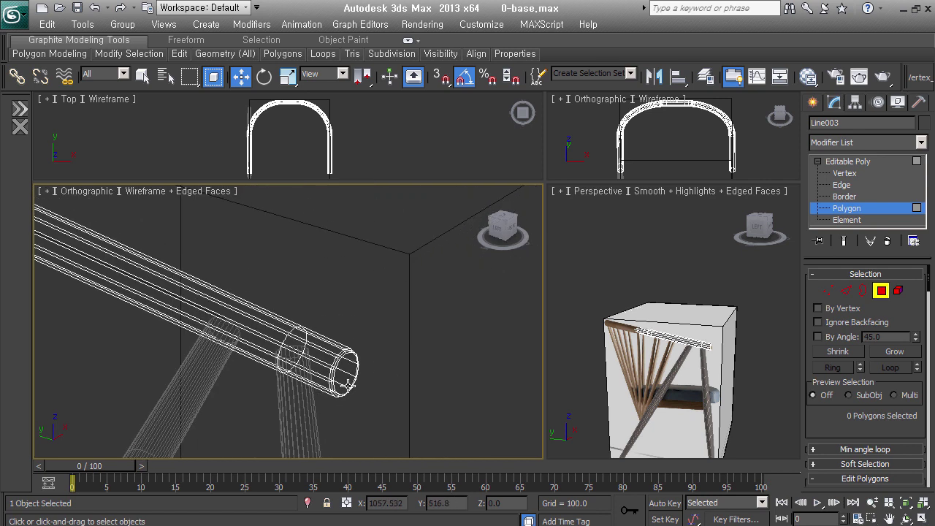
scroll(348, 381, "up", 3)
scroll(340, 390, "up", 2)
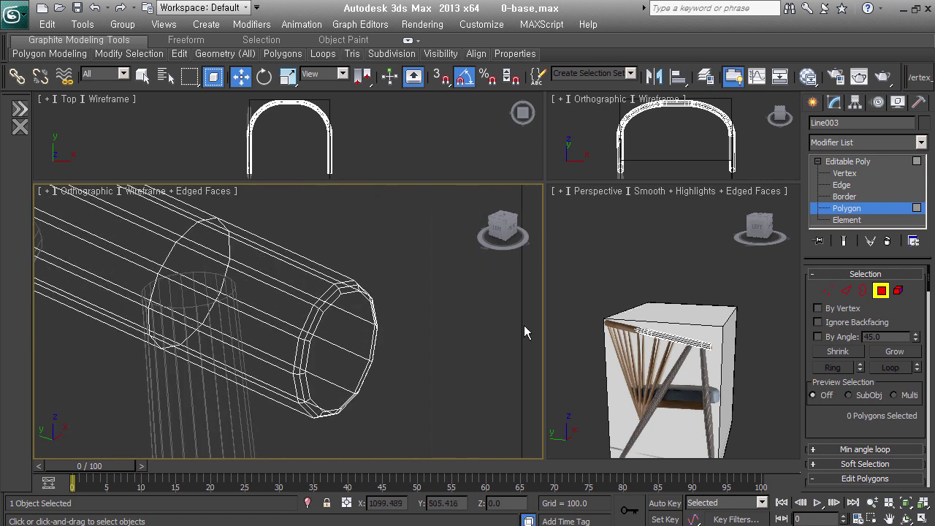
Delete the tube's two end polygons, then preview TurboSmooth and undo it
left_click(337, 330)
scroll(340, 333, "down", 4)
scroll(428, 242, "up", 3)
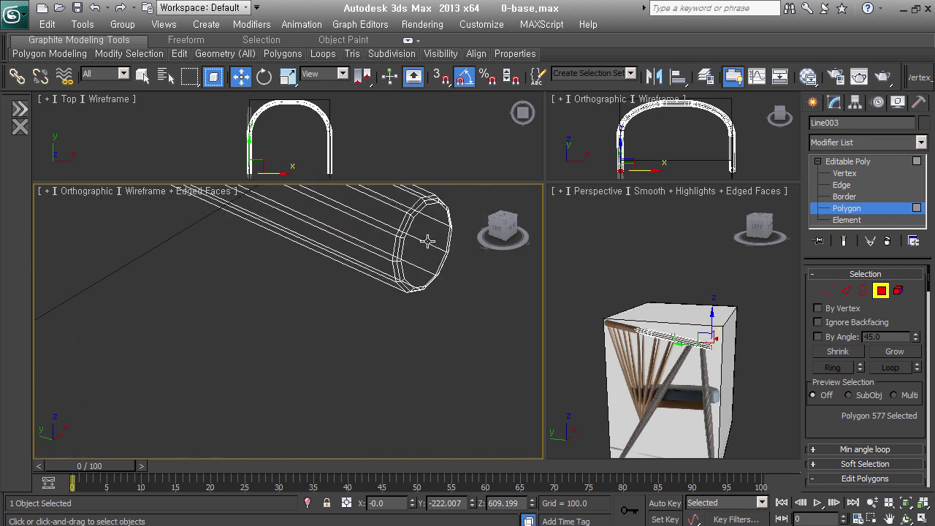
left_click(429, 242, "ctrl")
scroll(424, 249, "up", 2)
right_click(417, 254)
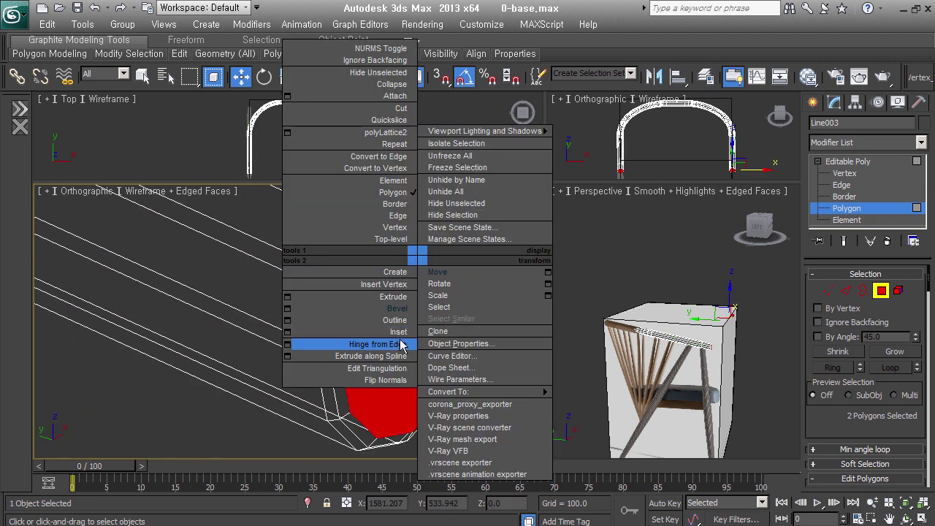
left_click(438, 295)
key("Delete")
scroll(469, 355, "down", 4)
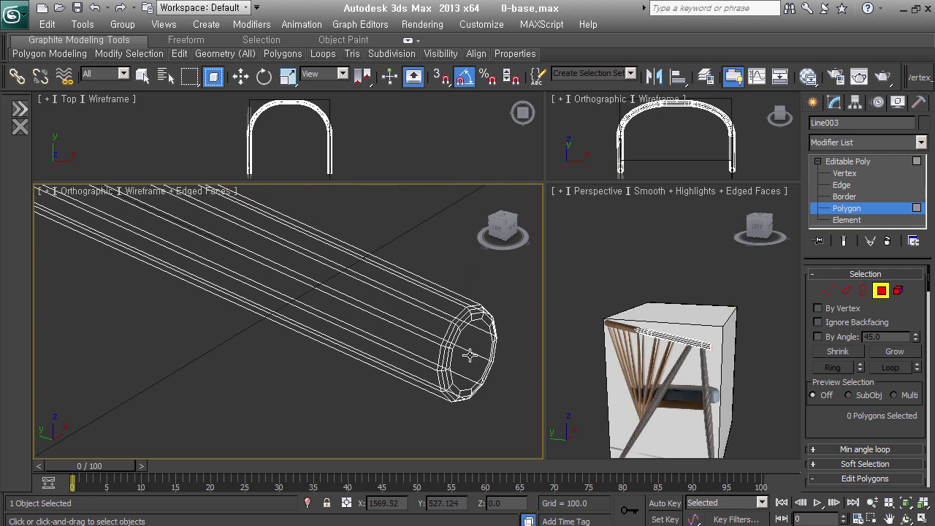
key("ctrl+t")
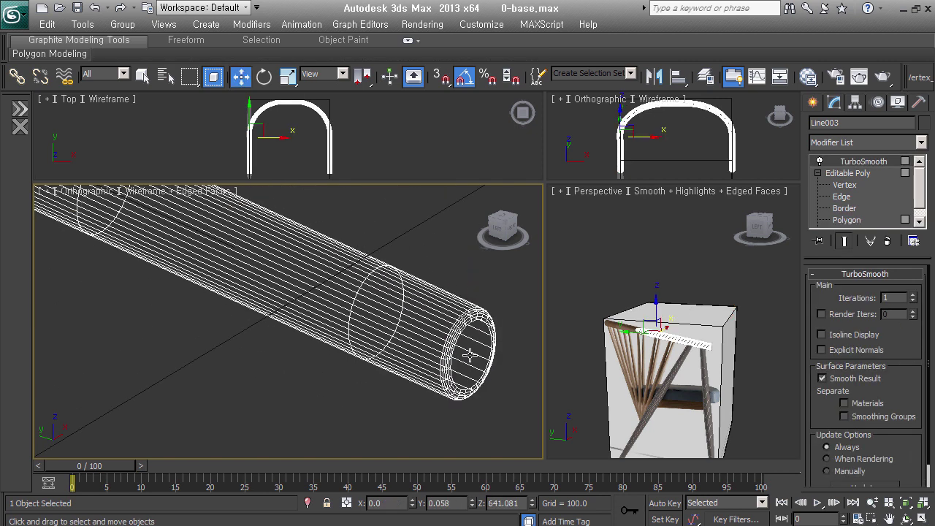
key("ctrl+z")
Select both open end borders of the tube in Border mode
key("3")
left_click(488, 326)
scroll(390, 424, "down", 3)
middle_click_drag(476, 264, 239, 354)
scroll(240, 353, "up", 5)
scroll(227, 346, "up", 5)
scroll(241, 321, "up", 5)
left_click(254, 302, "ctrl")
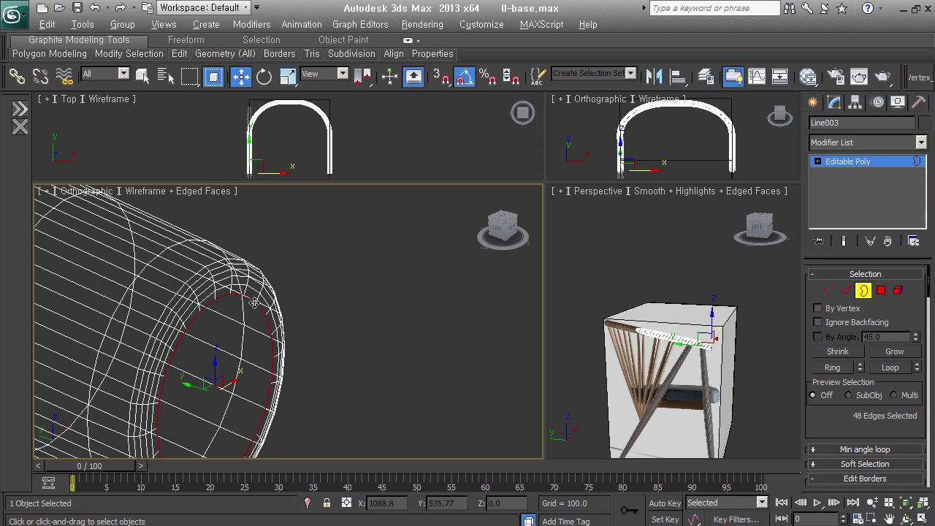
Cap both open tube ends with fan faces, then zoom out to view the whole U-shaped rail
key("alt+p")
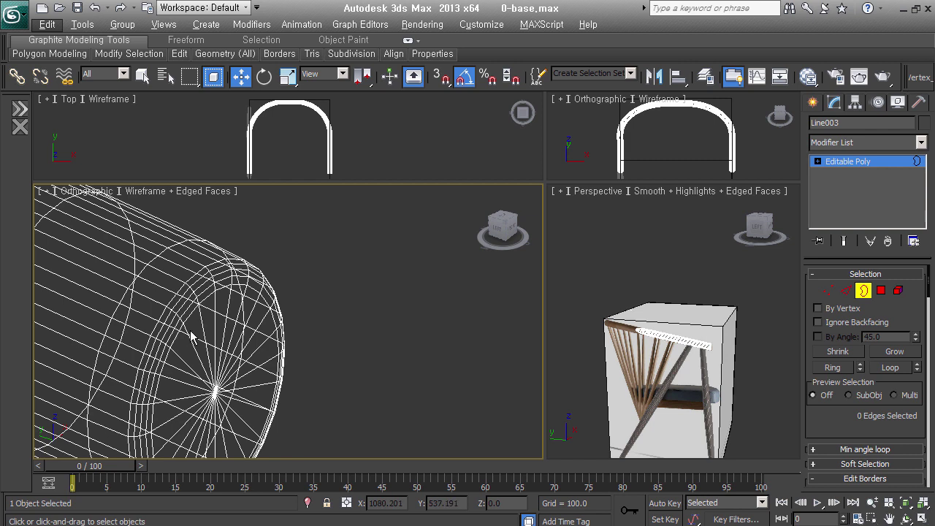
scroll(211, 360, "down", 2)
mouse_move(211, 361)
middle_mouse_down()
mouse_move(343, 282)
mouse_move(361, 415)
middle_mouse_up()
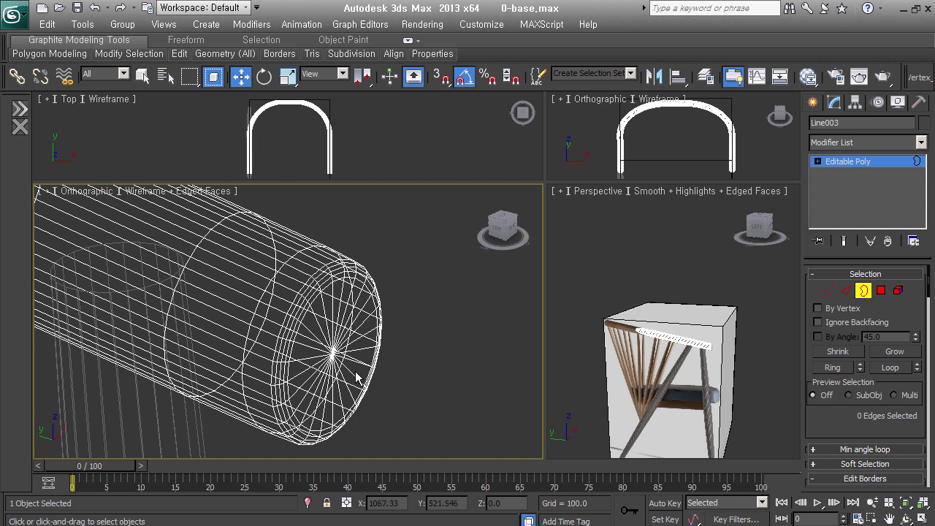
scroll(354, 381, "down", 3)
scroll(340, 341, "down", 3)
scroll(332, 353, "down", 2)
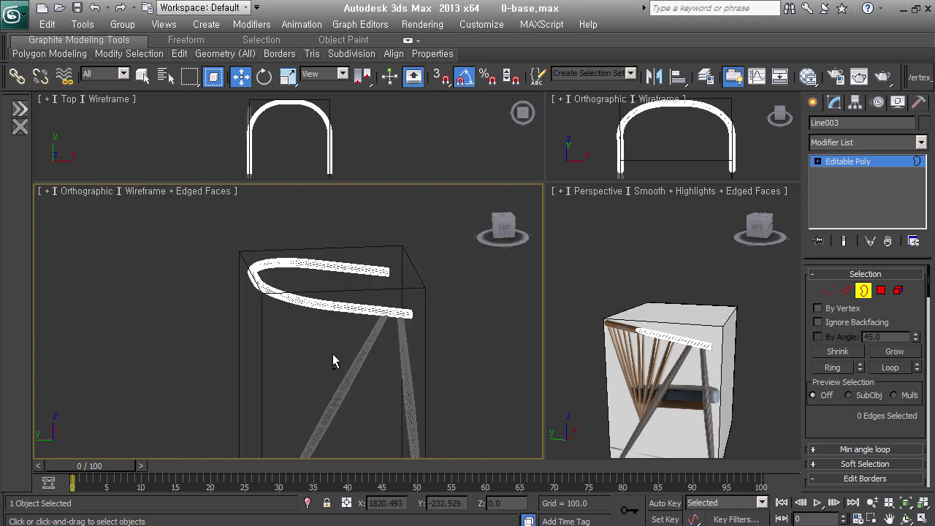
scroll(343, 351, "down", 2)
mouse_move(314, 361)
middle_mouse_down("alt")
mouse_move(406, 371)
mouse_move(377, 371)
mouse_move(386, 385)
middle_mouse_up("alt")
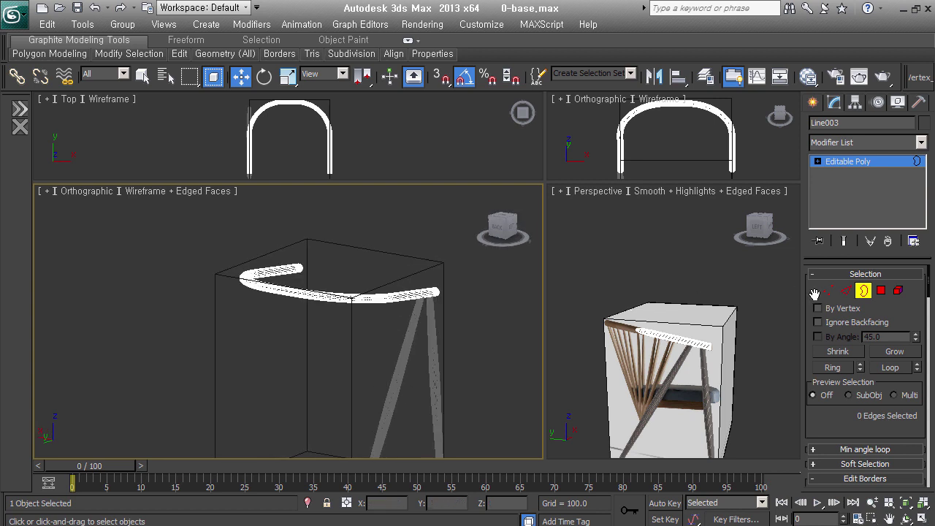
Shift-drag Line001 in Top view to clone it as Line004 on the chair's right side
left_click(865, 296)
left_click(395, 392)
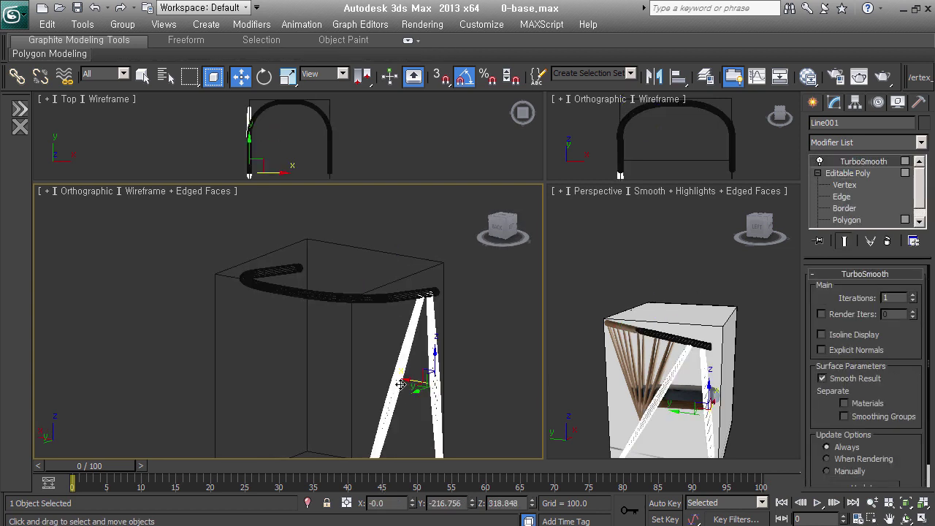
key("t")
key("ctrl+shift+z")
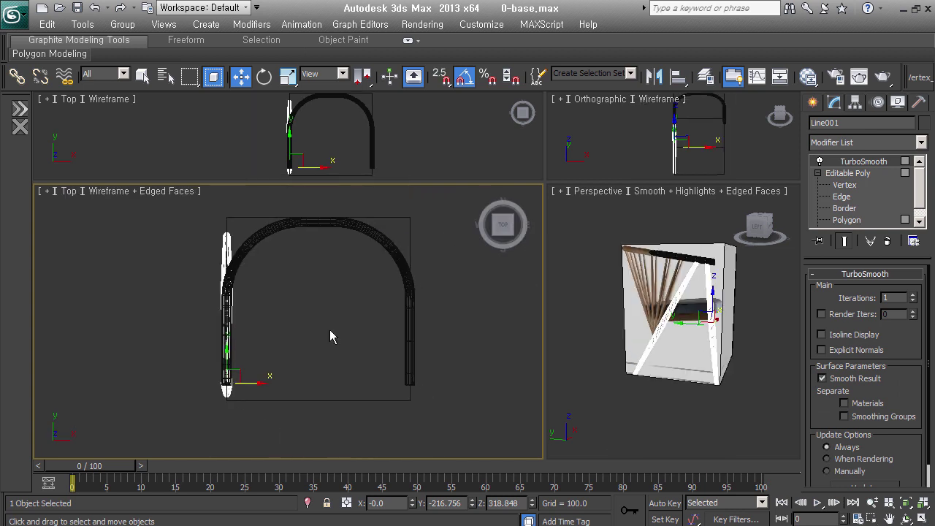
left_click_drag(253, 381, 433, 380, "shift")
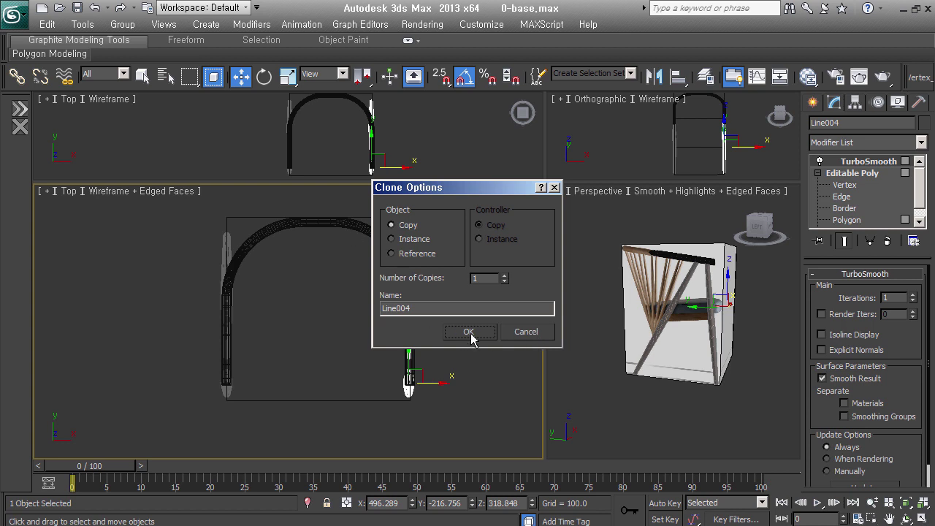
left_click(471, 331)
middle_click_drag(471, 331, 392, 333, "alt")
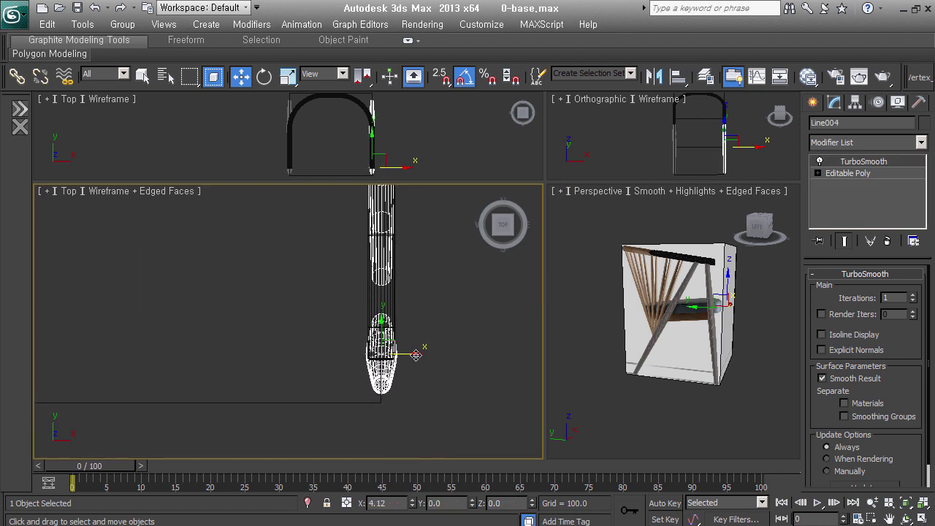
left_click(288, 338)
key("shift+z")
mouse_move(428, 364)
middle_mouse_down("alt")
mouse_move(396, 343)
mouse_move(278, 328)
mouse_move(337, 363)
middle_mouse_up("alt")
scroll(699, 360, "up", 5)
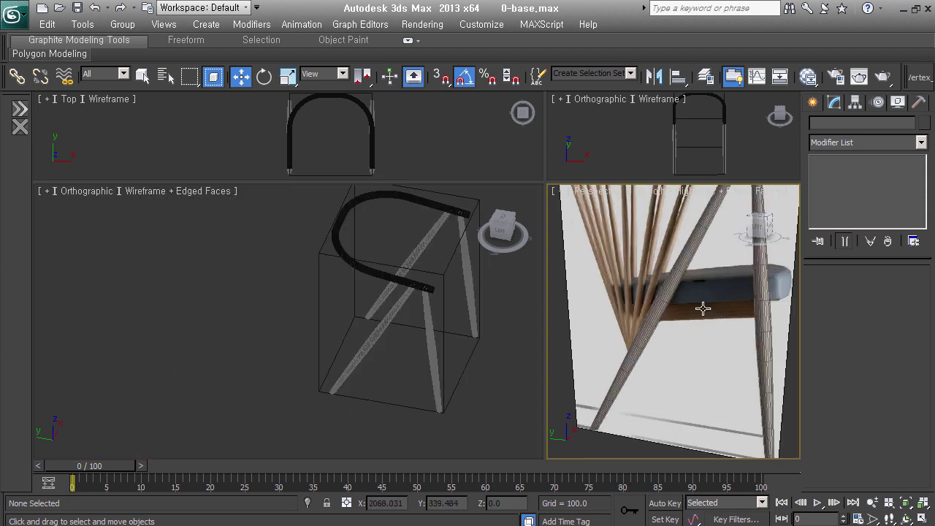
Show the chair smooth-shaded in Left view, zoomed to fit, and open the Create panel
scroll(703, 334, "down", 4)
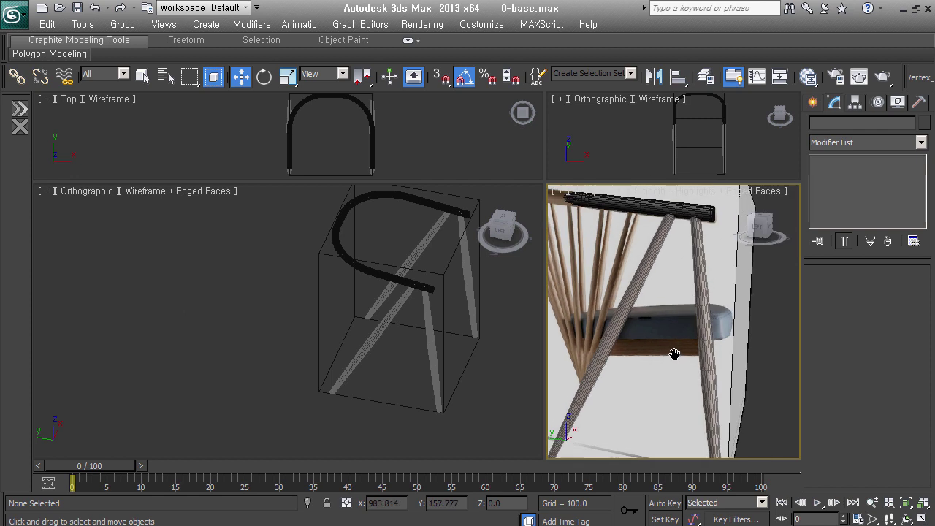
middle_click_drag(369, 353, 321, 367)
key("l")
key("ctrl+shift+z")
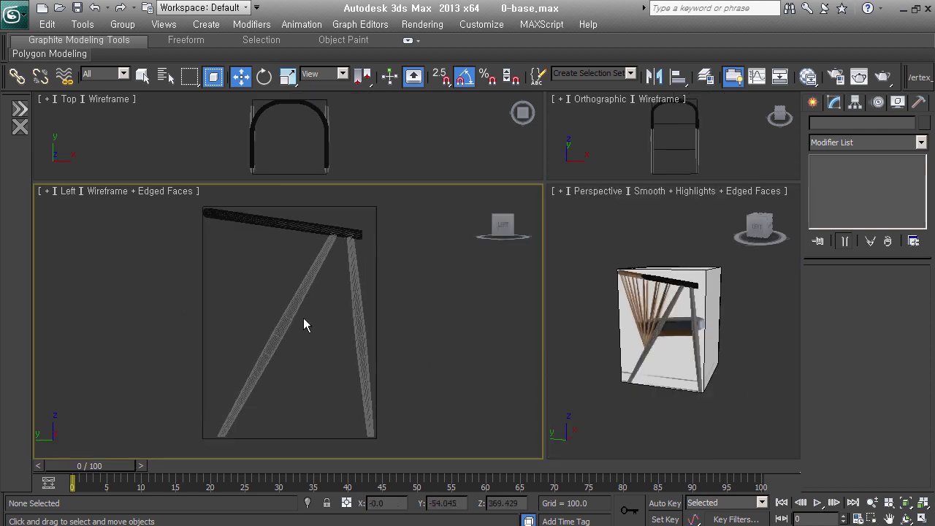
key("F3")
scroll(375, 328, "up", 2)
scroll(390, 312, "up", 2)
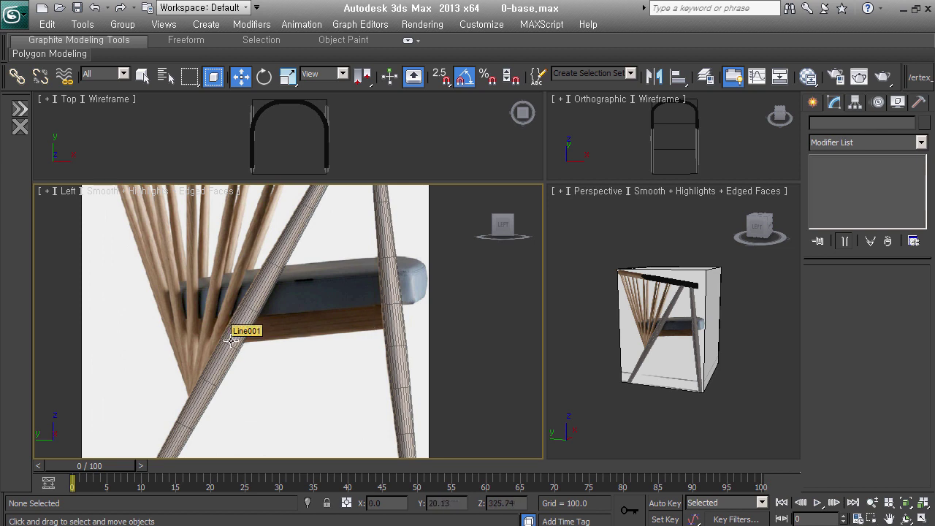
left_click(815, 103)
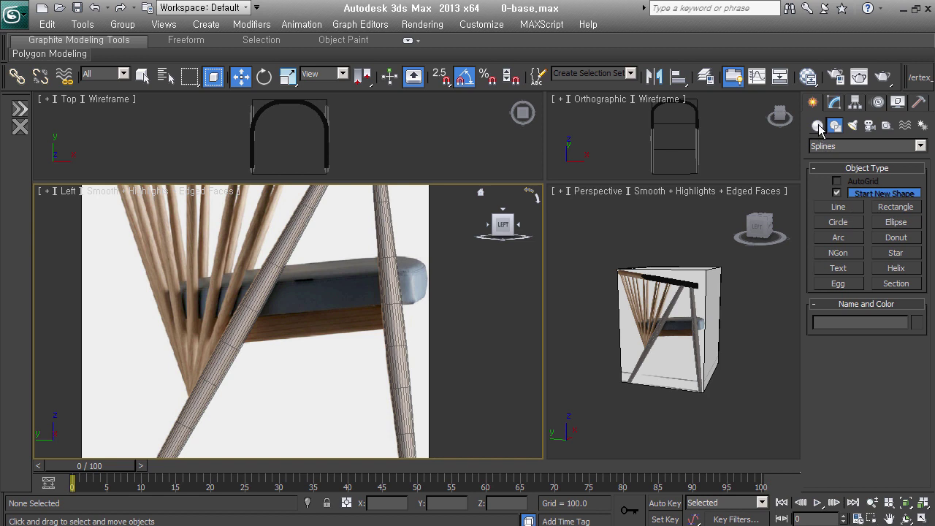
Draw a long Standard Primitives box under the seat between the legs in Left view
left_click(818, 126)
left_click(838, 195)
middle_click_drag(382, 309, 338, 278)
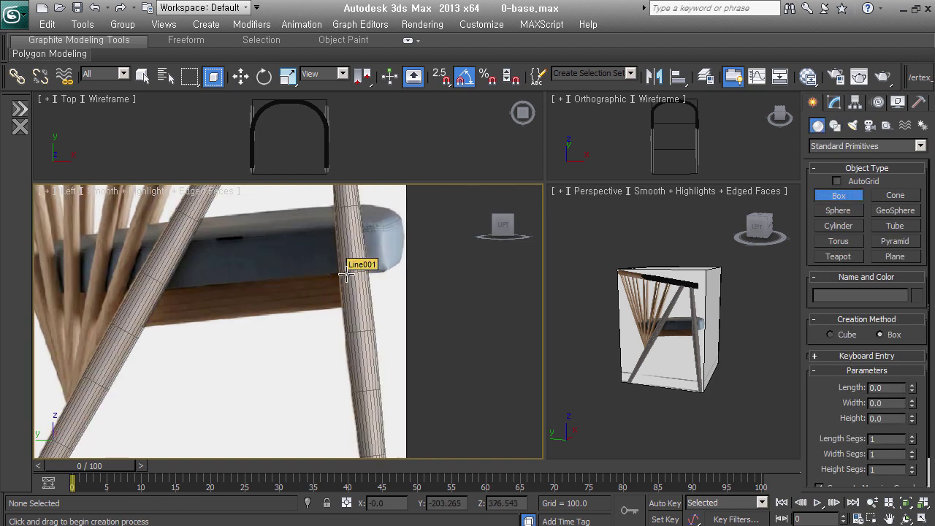
middle_click_drag(207, 318, 258, 293)
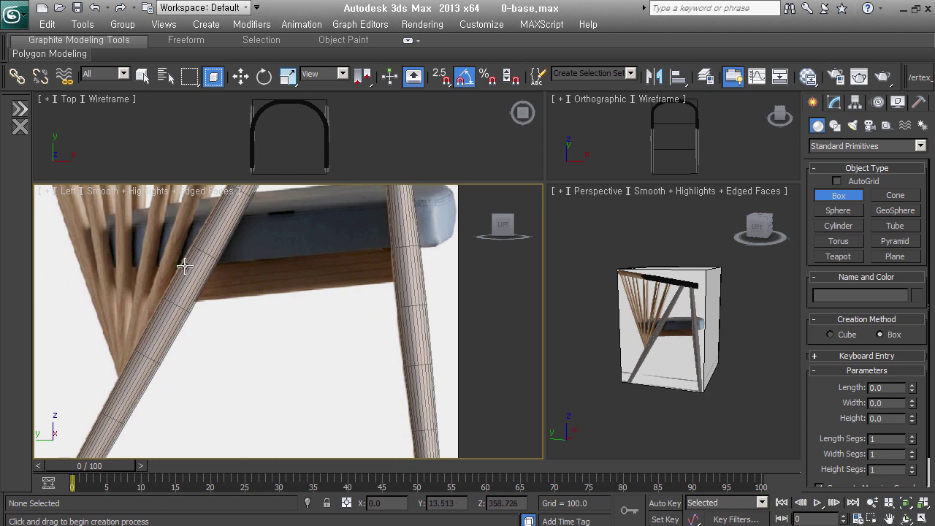
left_click_drag(189, 266, 411, 295)
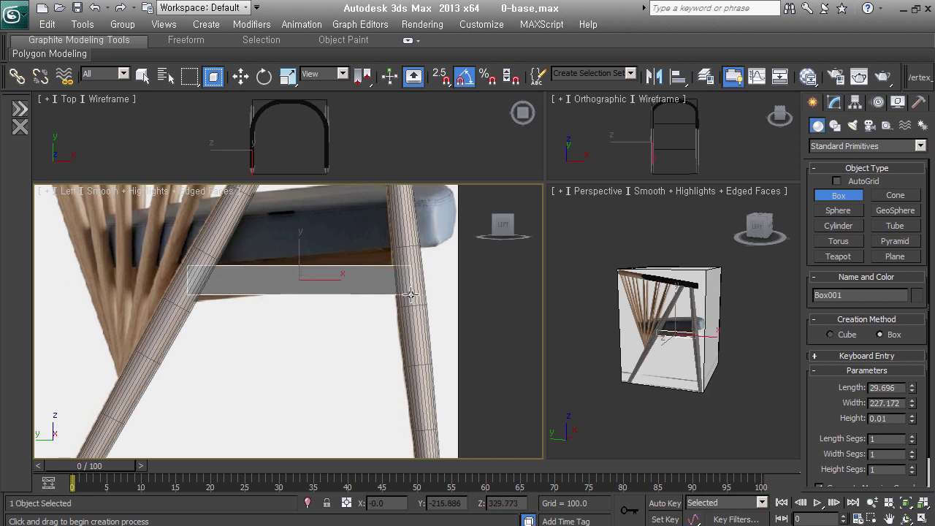
left_click_drag(410, 295, 411, 300)
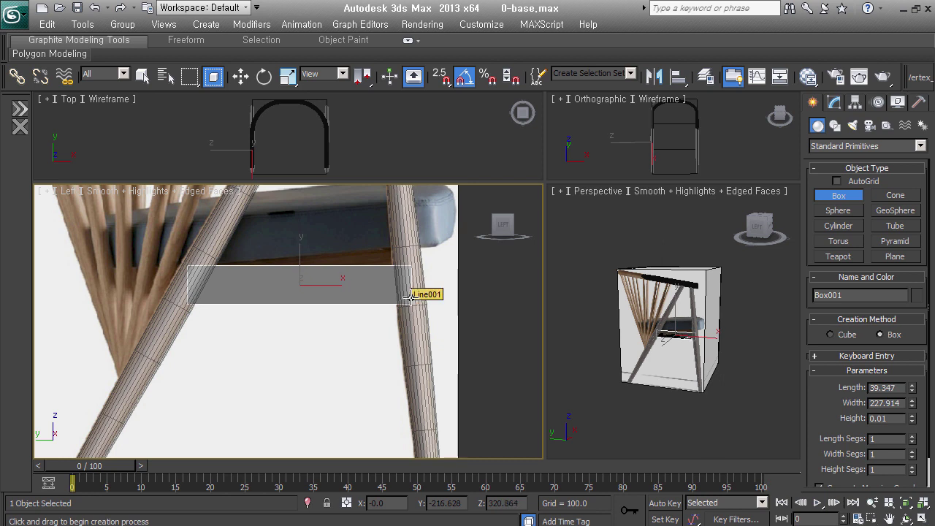
left_click(411, 254)
Move the box sideways to sit between the legs, then return to a zoomed Left view
middle_click_drag(385, 350, 383, 378)
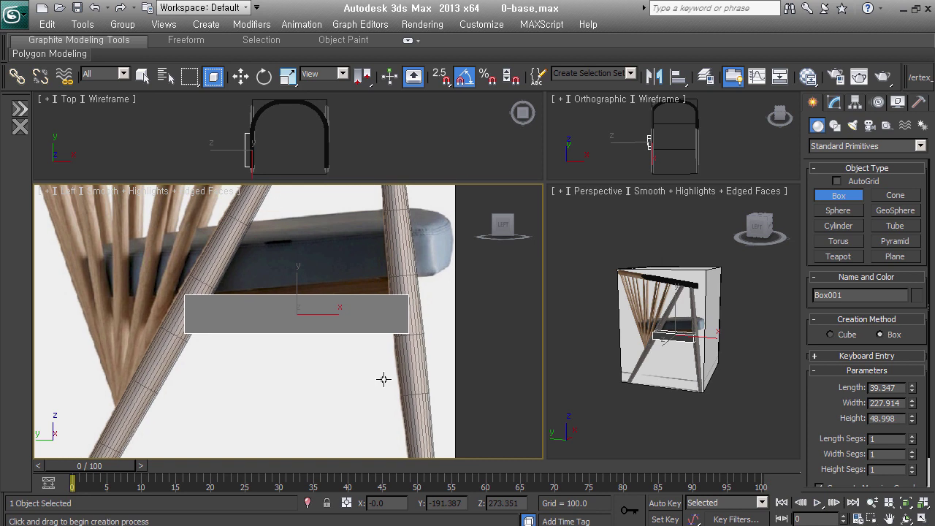
key("w")
mouse_move(416, 343)
middle_mouse_down("alt")
mouse_move(321, 375)
mouse_move(307, 329)
middle_mouse_up("alt")
left_click_drag(343, 312, 391, 308)
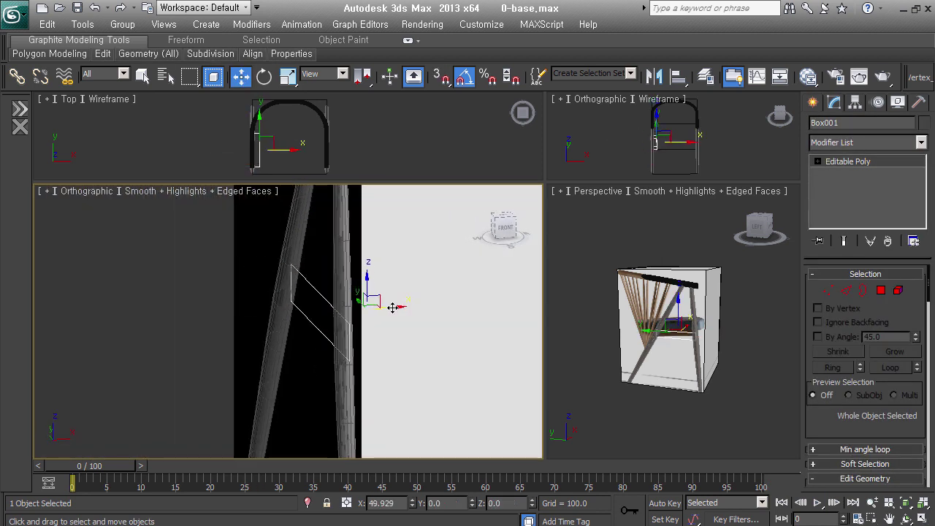
middle_click_drag(391, 309, 354, 324, "alt")
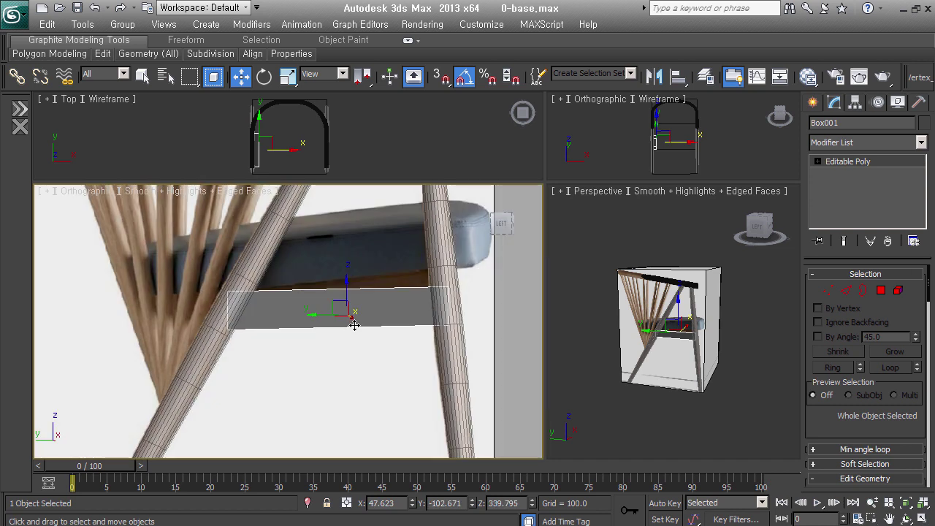
key("l")
key("z")
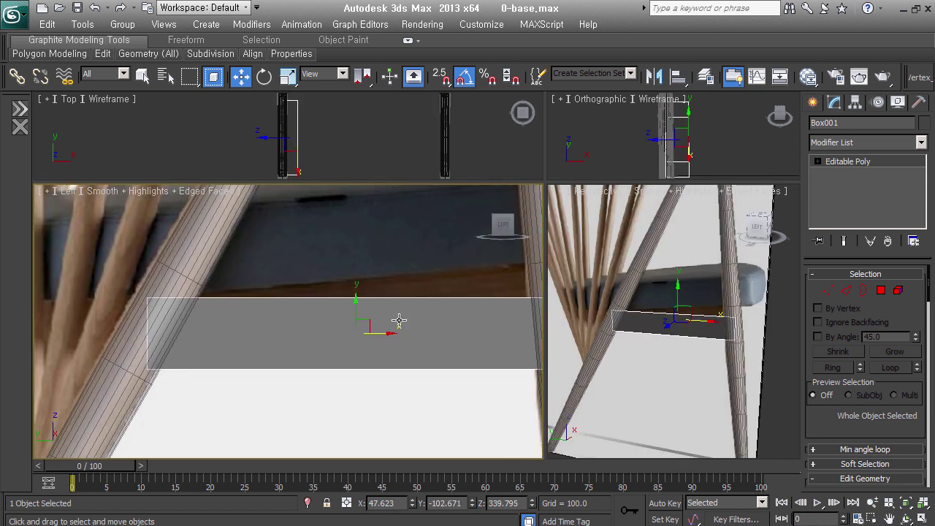
middle_click_drag(444, 312, 443, 334)
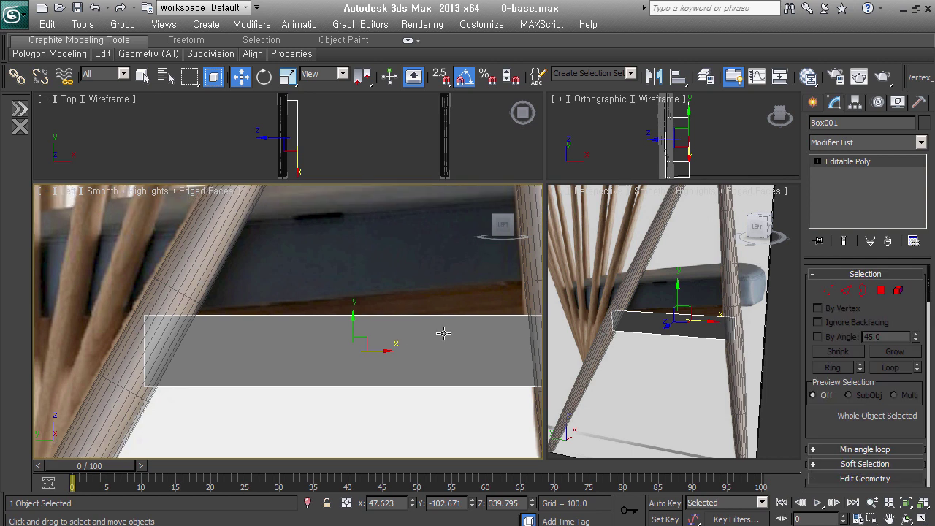
Apply an FFD 2x2x2 to the box and raise its right-end lattice points to tilt it
key("f")
left_click(878, 168)
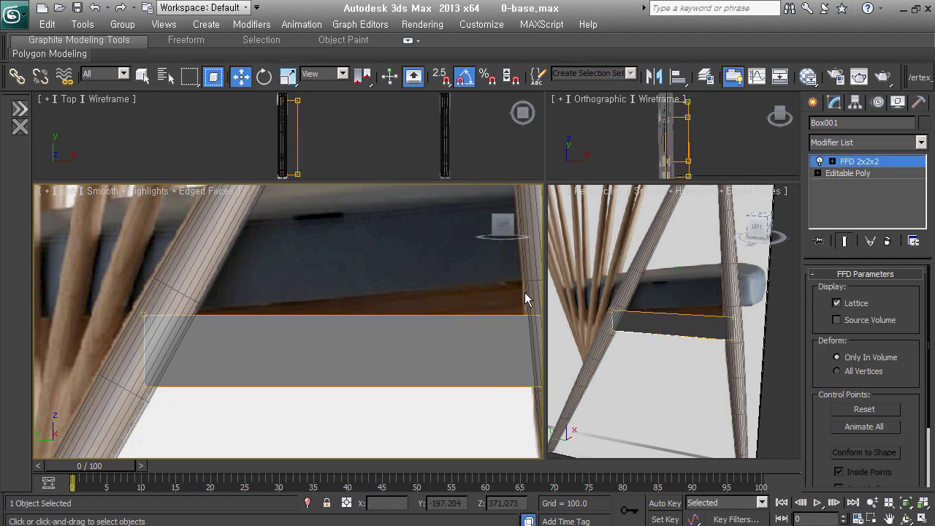
middle_click_drag(391, 366, 278, 365)
left_click_drag(338, 274, 431, 362)
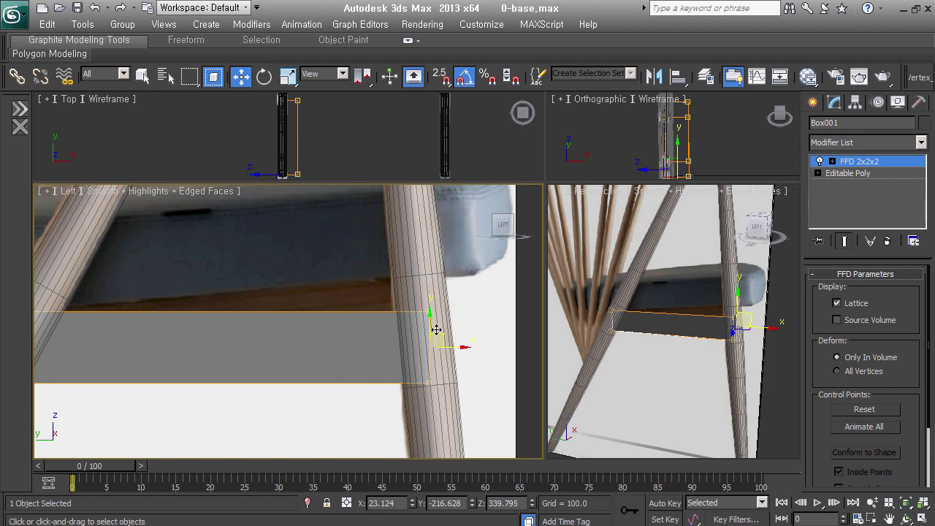
left_click_drag(433, 322, 434, 283)
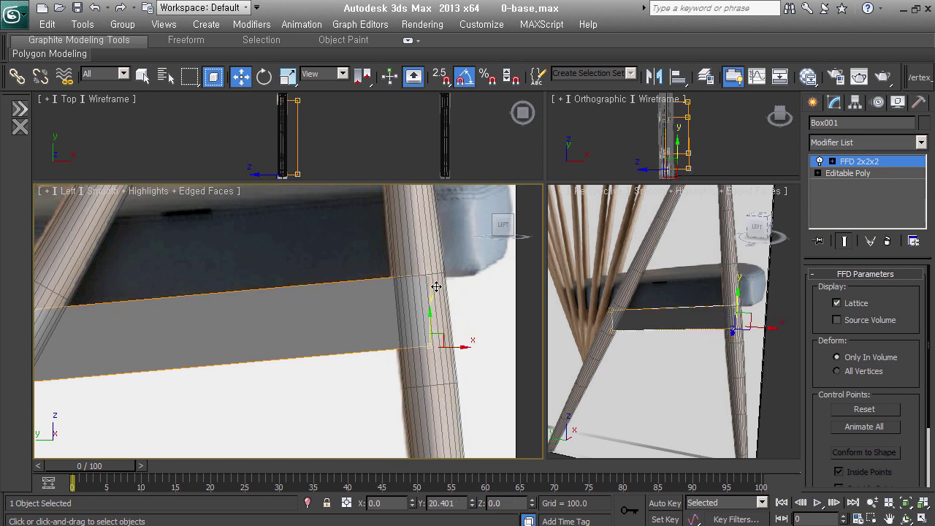
mouse_move(438, 361)
middle_mouse_down()
mouse_move(554, 337)
mouse_move(521, 341)
mouse_move(441, 271)
middle_mouse_up()
Move the left-end lattice points onto the slanted leg, then switch to the reference chair photo
left_click(472, 270)
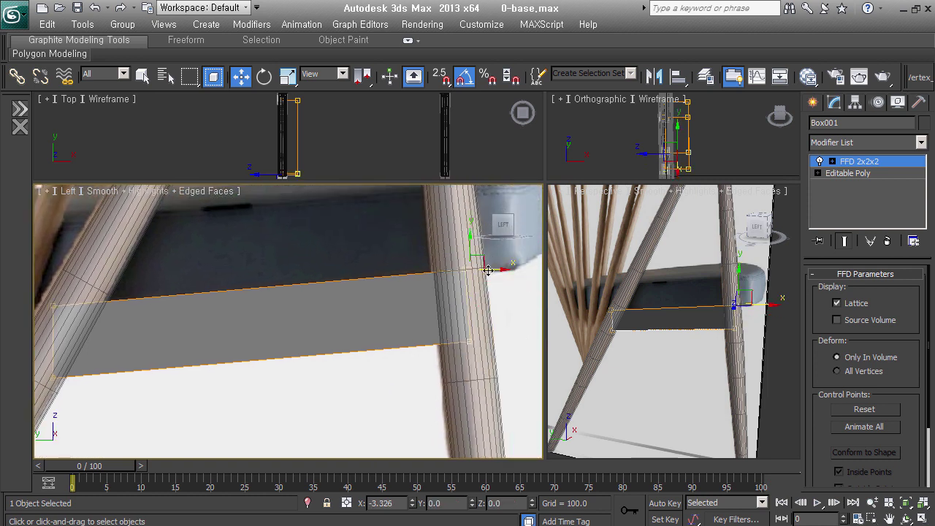
left_click(487, 341)
middle_click_drag(488, 341, 652, 307)
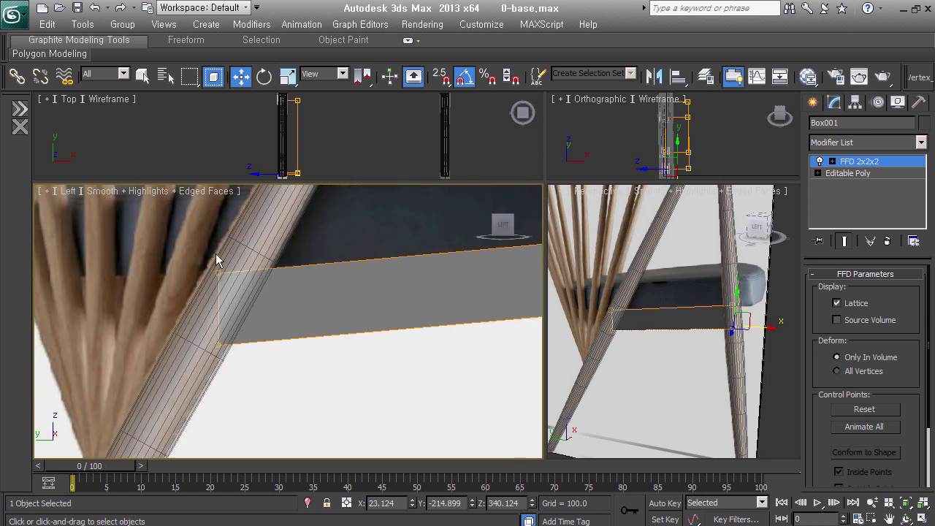
left_click_drag(196, 265, 241, 311)
left_click(214, 344)
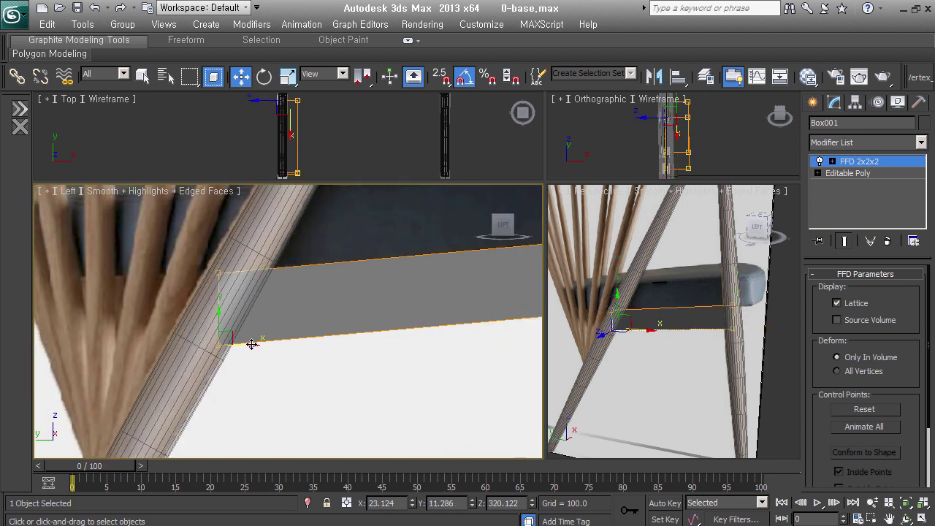
left_click_drag(244, 344, 226, 352)
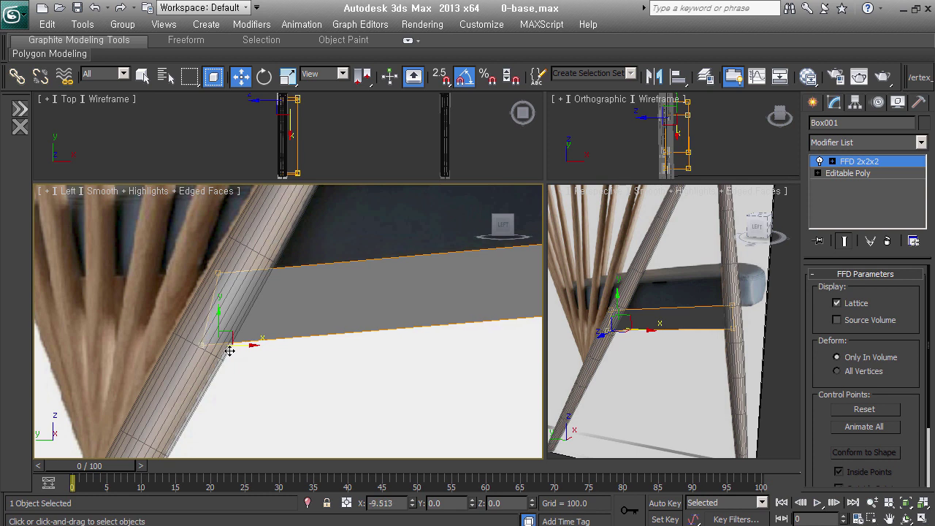
mouse_move(194, 256)
left_mouse_down()
mouse_move(252, 292)
mouse_move(261, 272)
left_mouse_up()
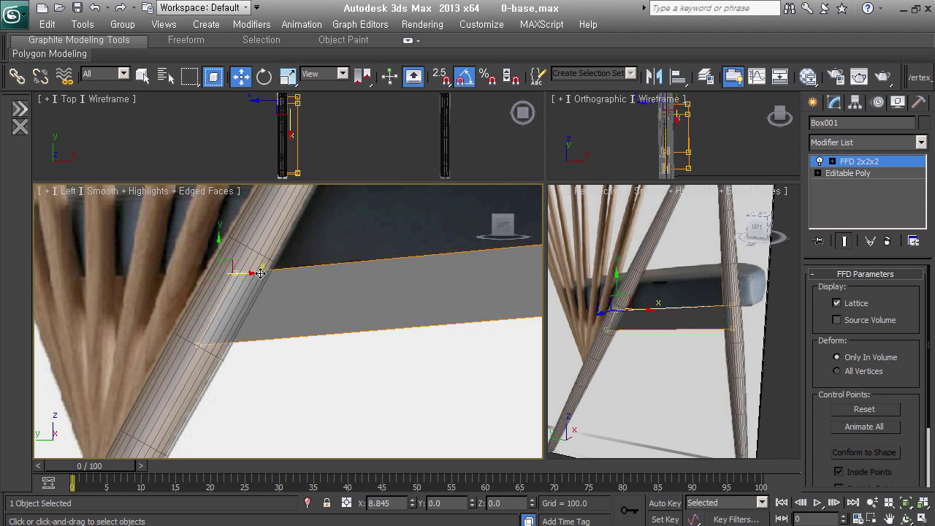
scroll(245, 339, "down", 2)
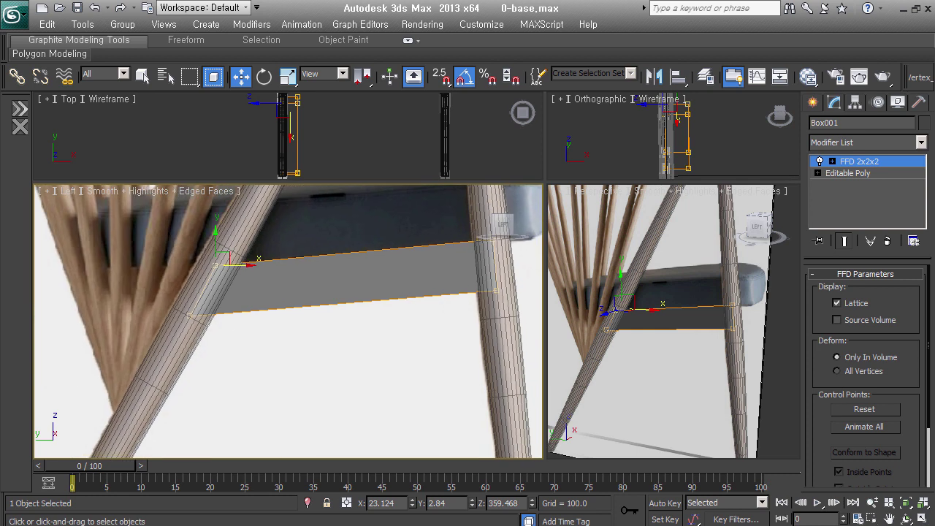
key("alt+Tab")
Zoom into the chair reference photo in Picasa, then minimize the viewer
scroll(480, 289, "up", 2)
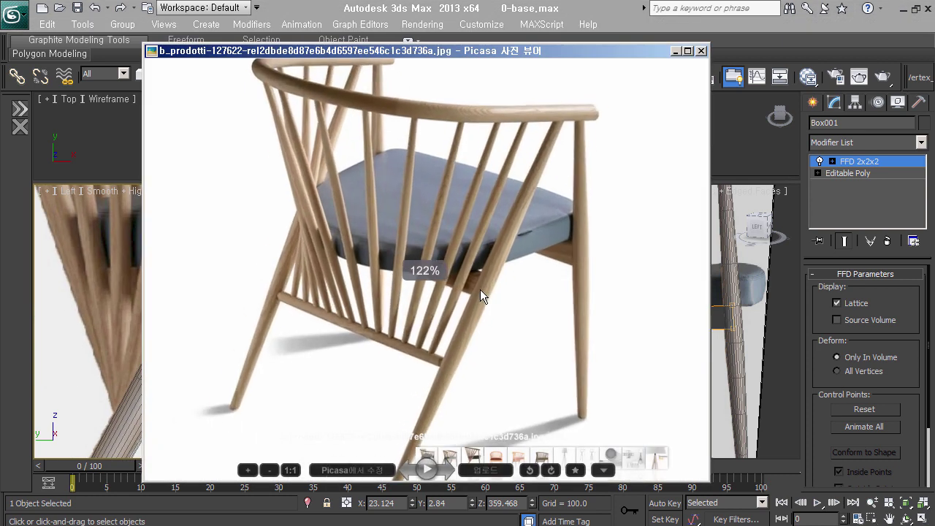
scroll(475, 291, "up", 1)
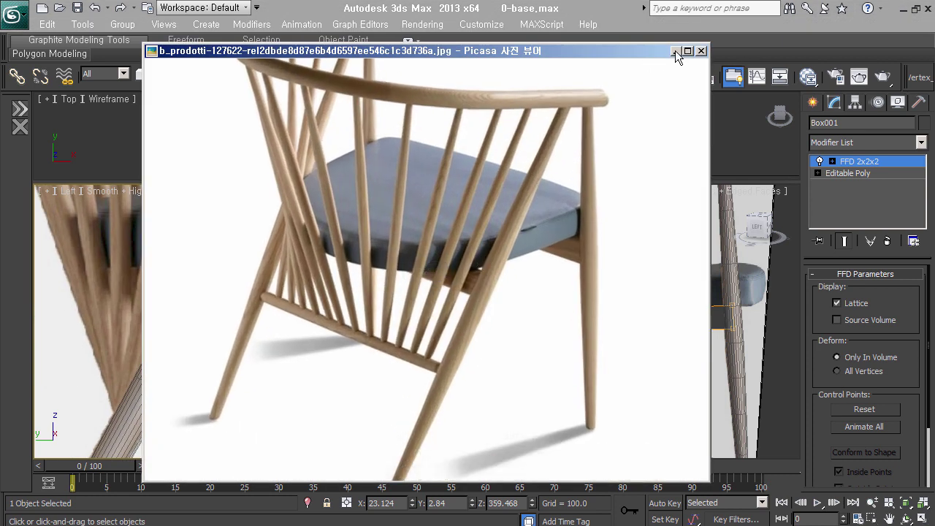
left_click(676, 51)
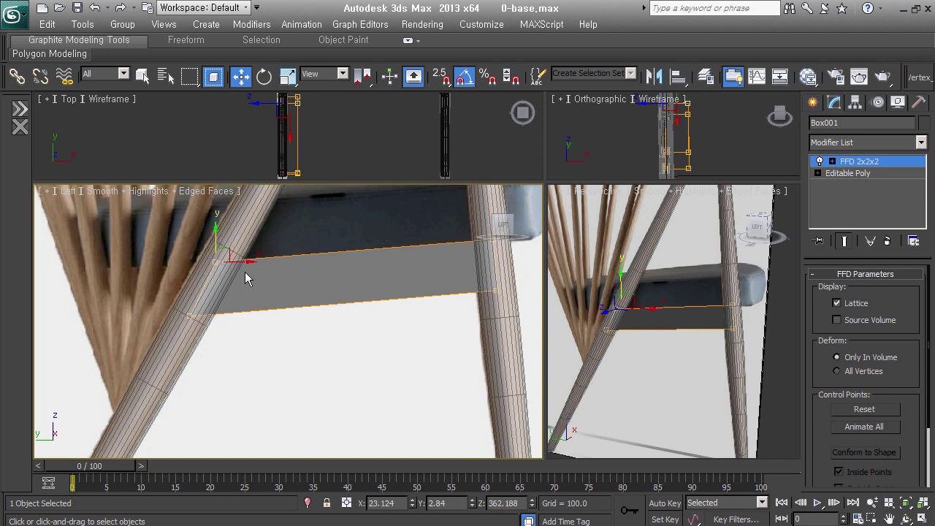
Nudge the FFD point along X, collapse Box001 to Editable Poly, and detach two polygons as an object
left_click_drag(240, 263, 250, 263)
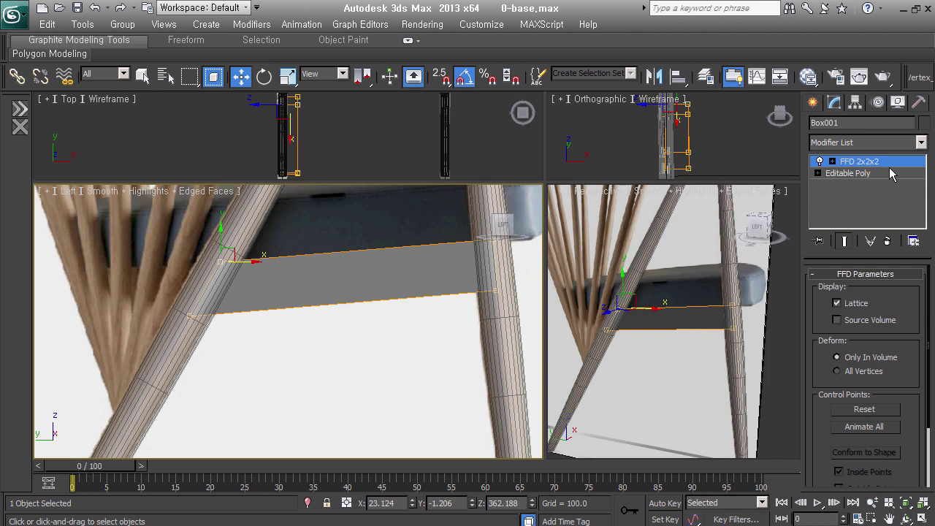
left_click(889, 173)
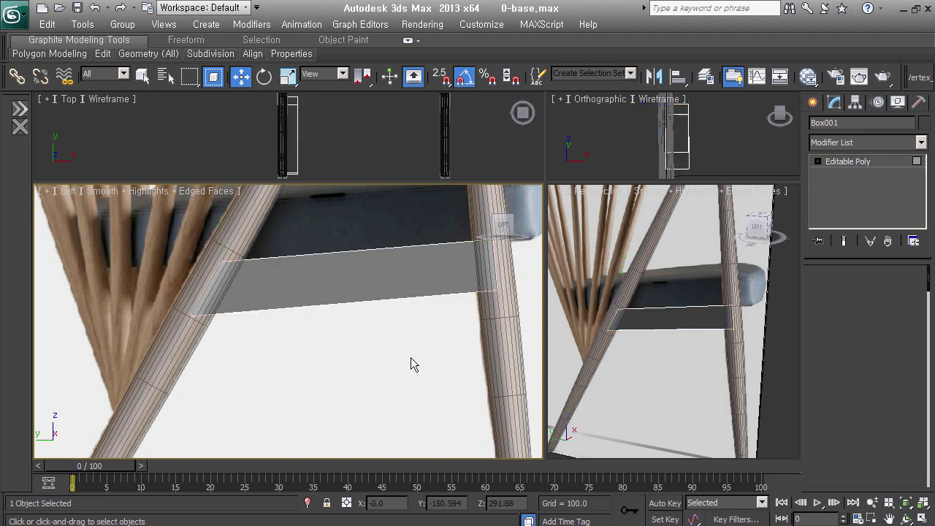
key("4")
left_click(278, 248)
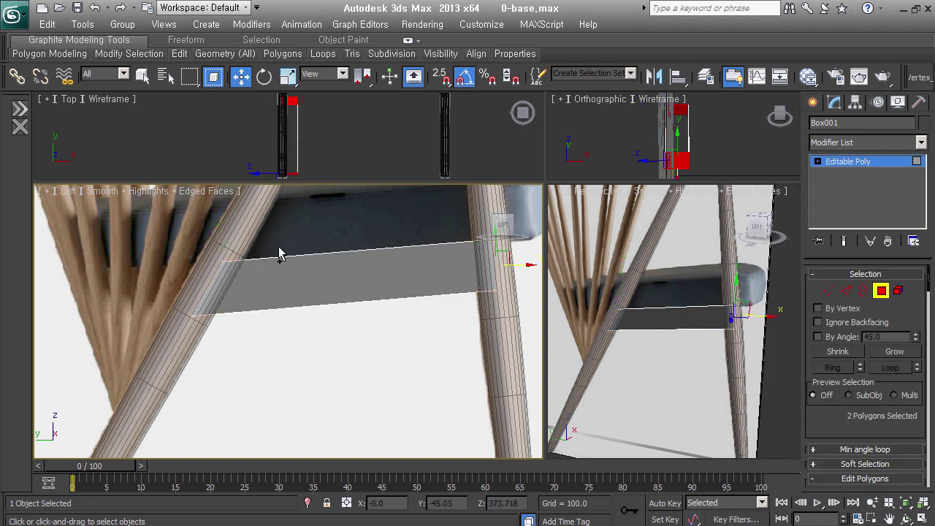
key("alt+d")
key("Return")
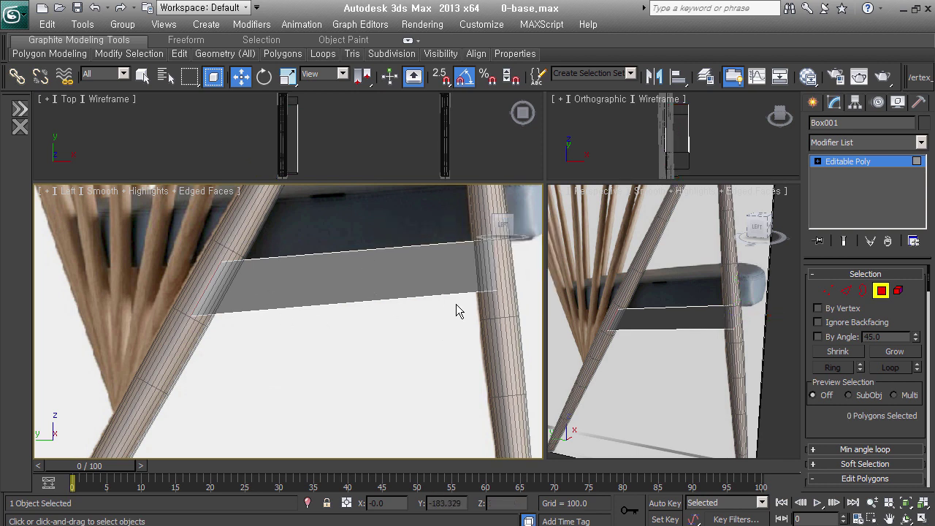
middle_click_drag(457, 309, 461, 349, "alt")
Select the detached piece and stretch its four left-leg vertices across to the right leg
left_click(881, 290)
mouse_move(292, 366)
middle_mouse_down("alt")
mouse_move(298, 375)
mouse_move(335, 378)
middle_mouse_up("alt")
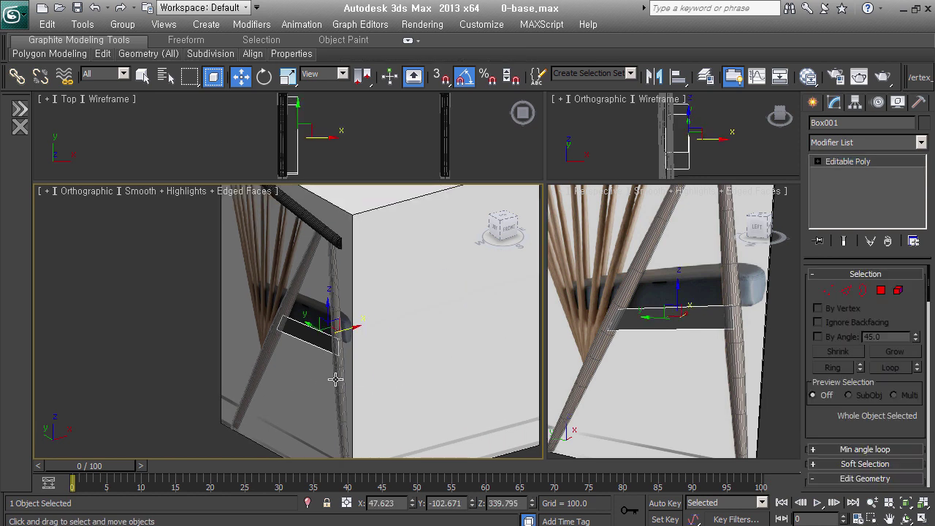
key("F3")
left_click(352, 336)
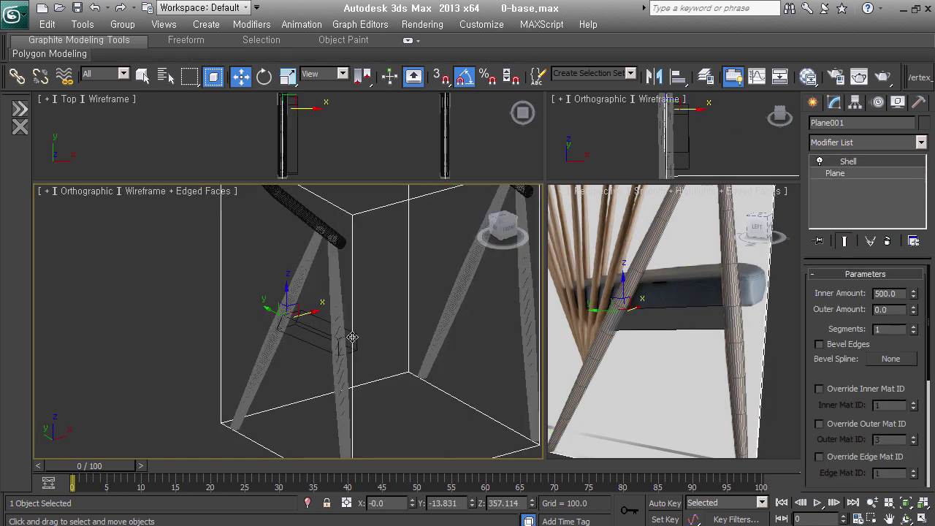
left_click(356, 334)
mouse_move(356, 334)
middle_mouse_down("alt")
mouse_move(340, 353)
mouse_move(313, 359)
middle_mouse_up("alt")
left_click(340, 353)
left_click(828, 290)
left_click_drag(286, 284, 333, 406)
mouse_move(323, 335)
left_mouse_down()
mouse_move(507, 364)
mouse_move(518, 403)
mouse_move(533, 398)
left_mouse_up()
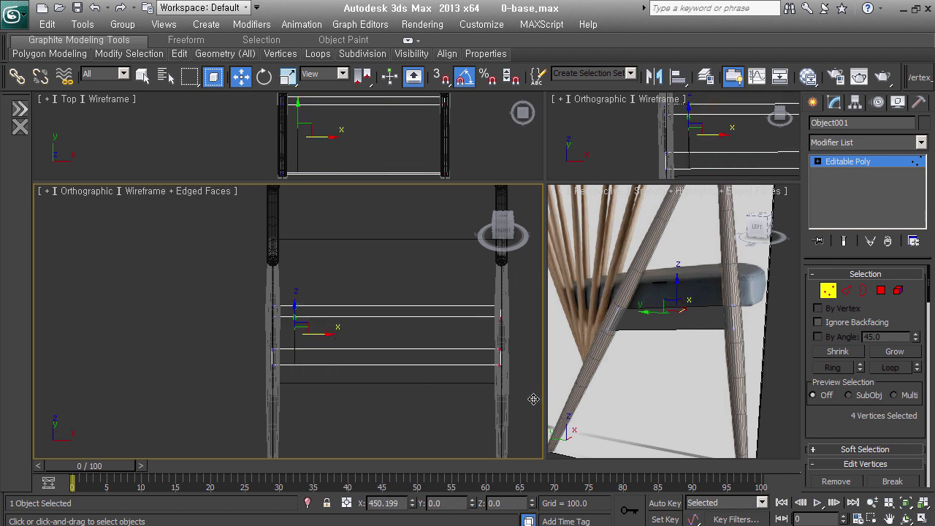
mouse_move(341, 401)
middle_mouse_down("alt")
mouse_move(434, 388)
mouse_move(468, 343)
mouse_move(720, 280)
middle_mouse_up("alt")
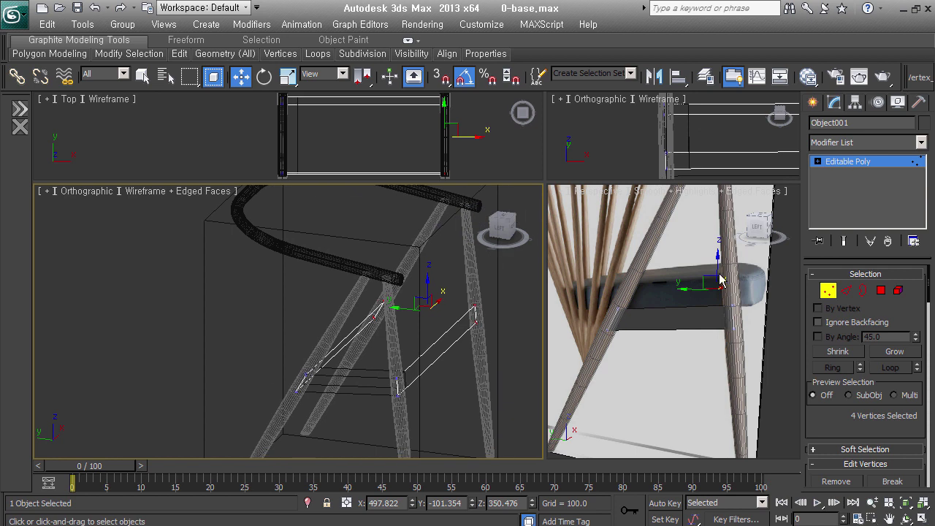
Add a Shell modifier with Inner and Outer Amount of 8
left_click(828, 290)
scroll(453, 330, "up", 2)
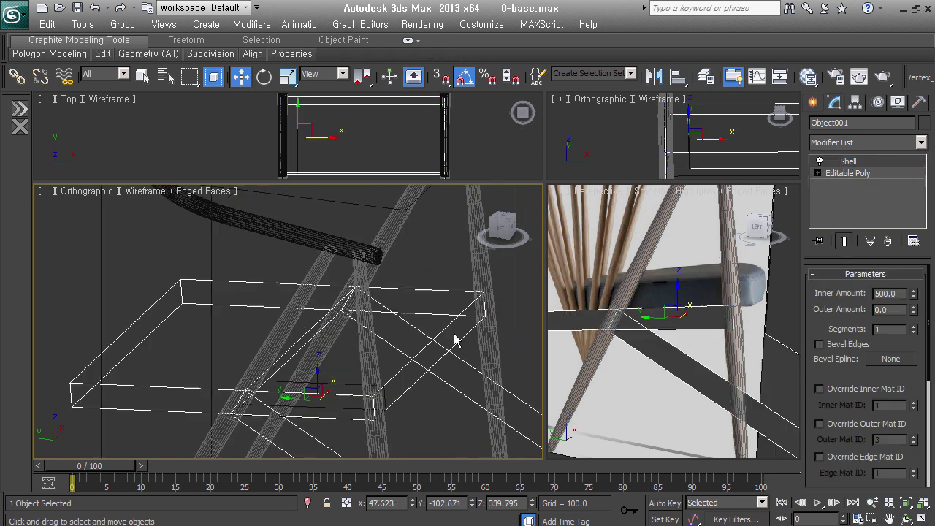
right_click(913, 295)
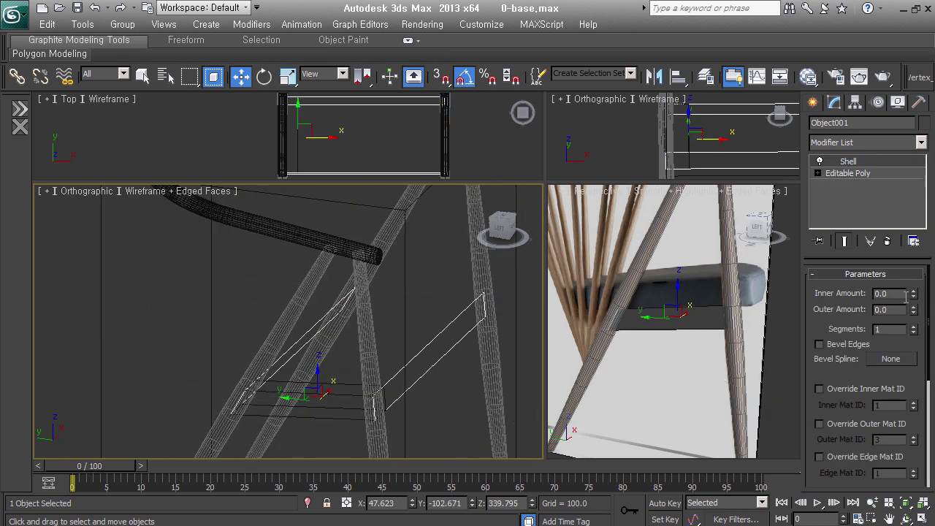
type("10")
key("Tab")
type("10")
key("Return")
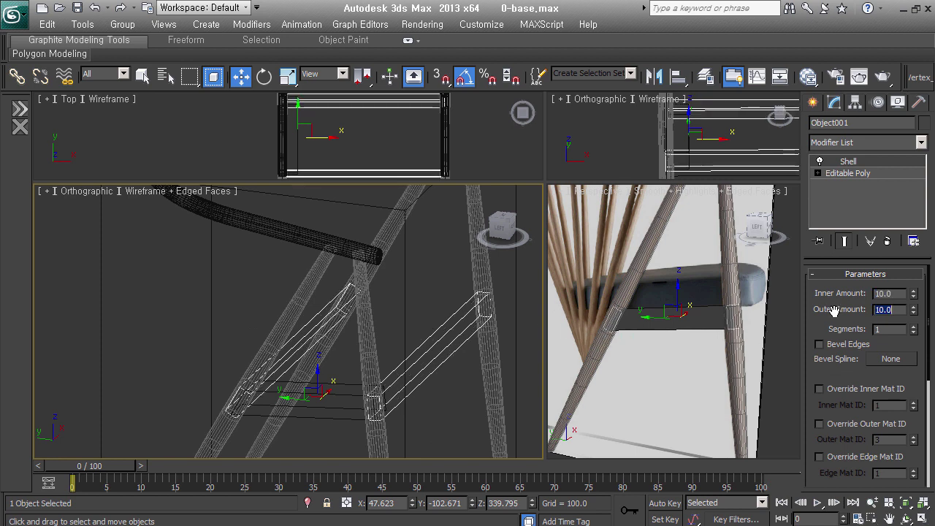
left_click_drag(903, 293, 867, 298)
type("8")
key("Tab")
type("8")
key("Return")
middle_click_drag(474, 363, 490, 346, "alt")
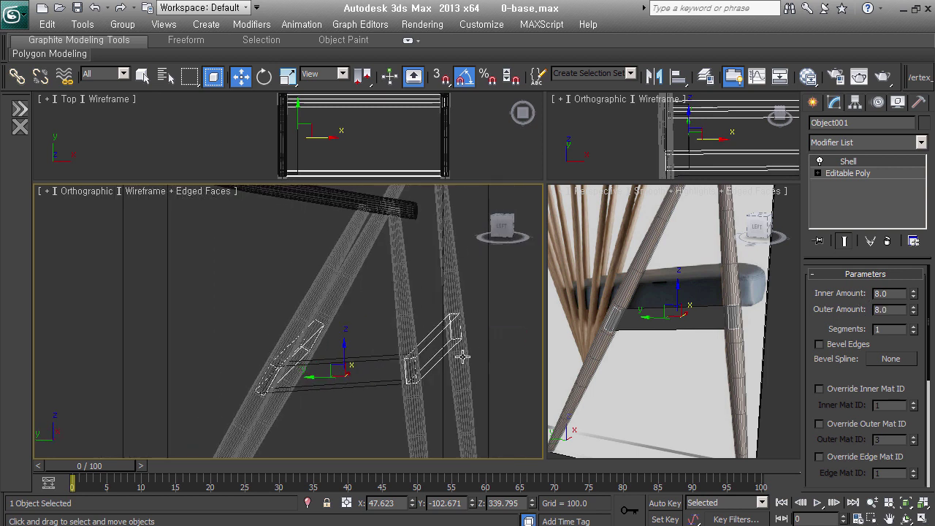
middle_click_drag(456, 360, 408, 383, "alt")
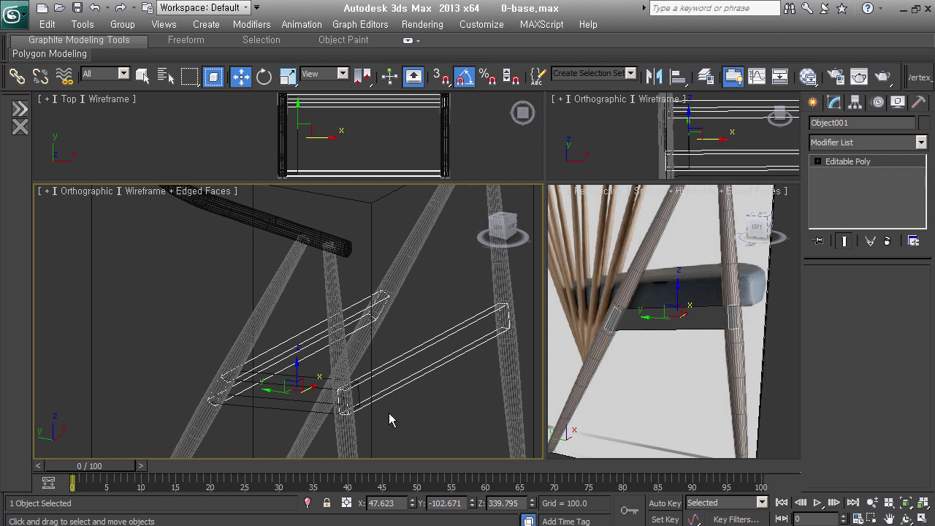
Select the eight long edges of the crossbar rails
left_click(846, 290)
mouse_move(409, 380)
middle_mouse_down("alt")
mouse_move(366, 370)
mouse_move(350, 415)
mouse_move(365, 372)
mouse_move(390, 368)
mouse_move(167, 357)
mouse_move(239, 341)
middle_mouse_up("alt")
key("ctrl+a")
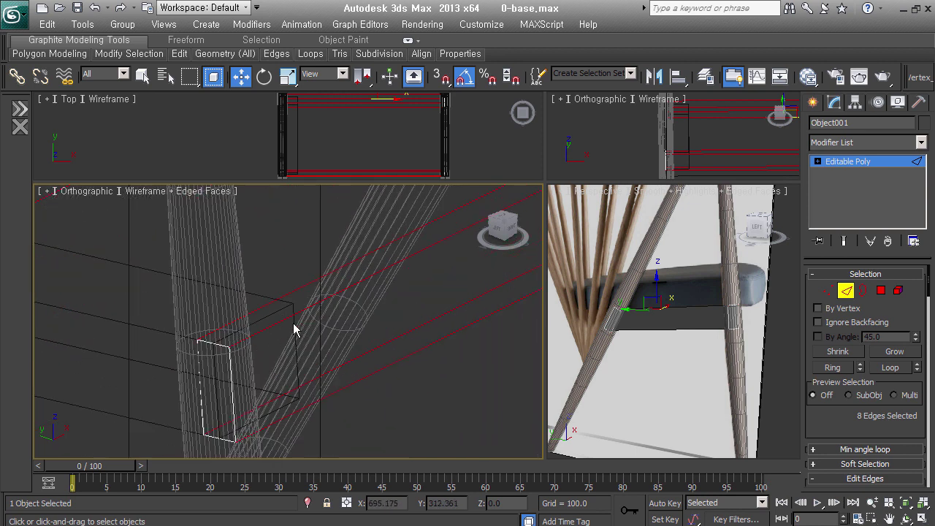
middle_click_drag(293, 323, 272, 350, "alt")
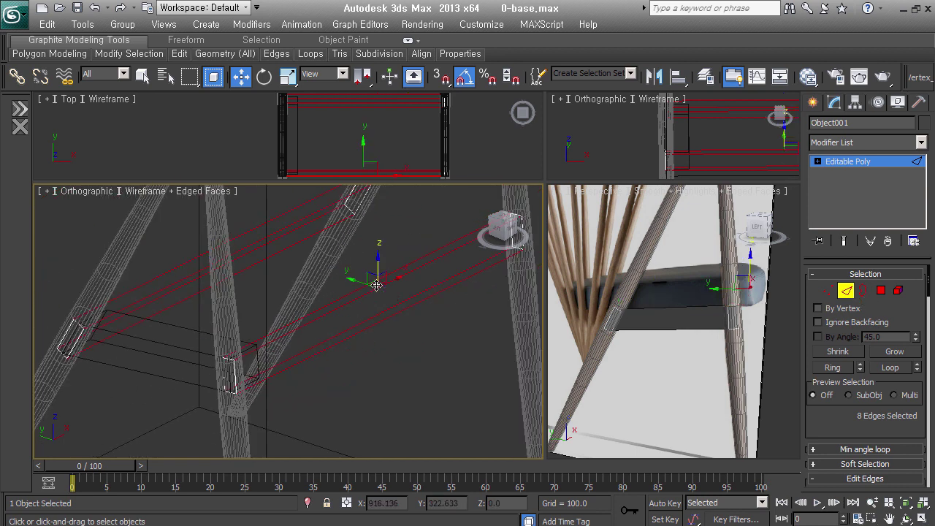
Apply a Quad Chamfer with Amount 1.92 and 2 iterations, then collapse it
left_click(905, 143)
type("q")
scroll(875, 290, "down", 3)
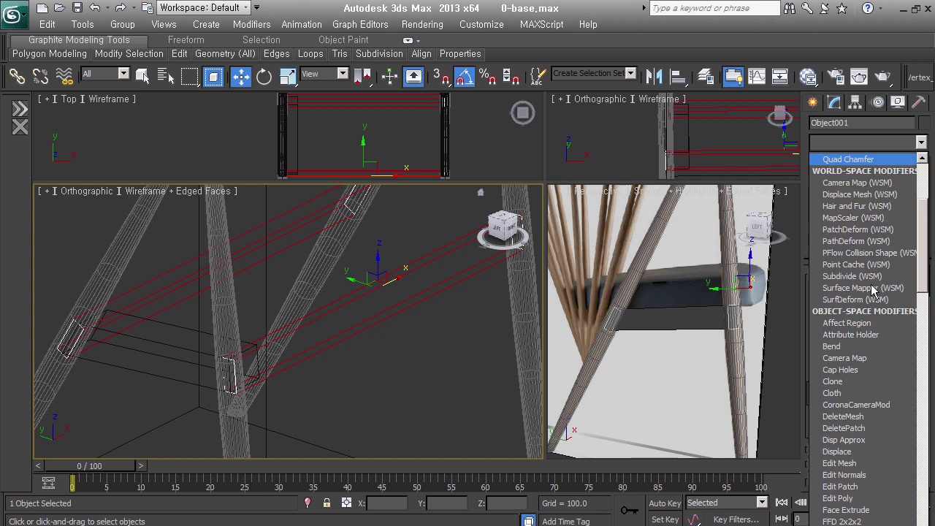
key("Return")
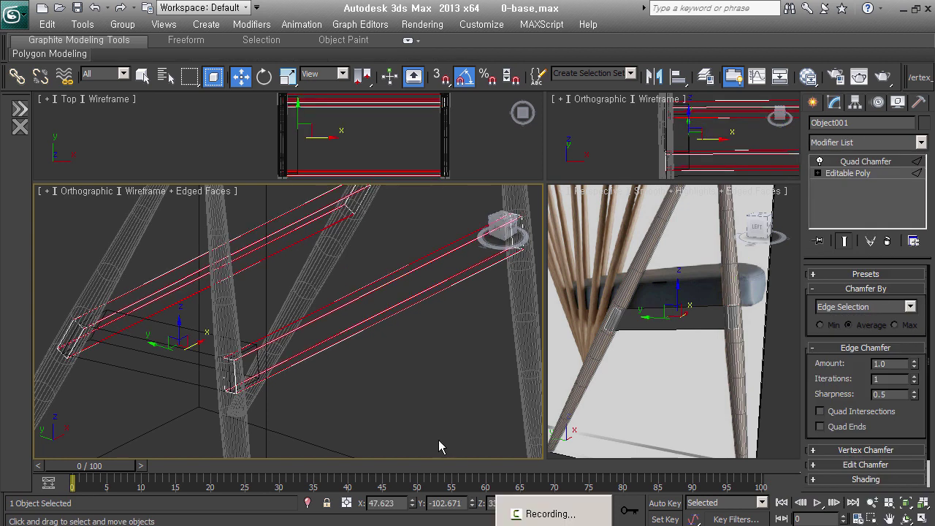
scroll(273, 333, "up", 3)
scroll(372, 319, "up", 2)
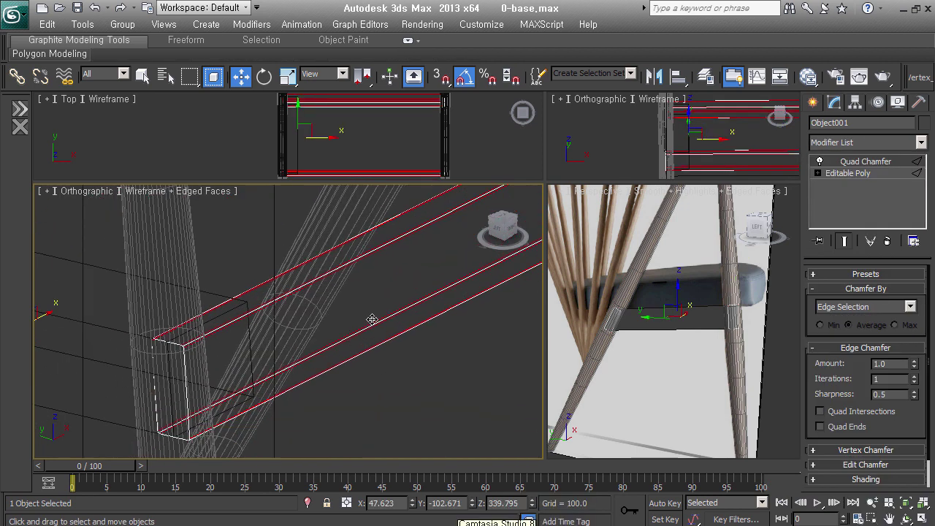
middle_click_drag(357, 351, 384, 358)
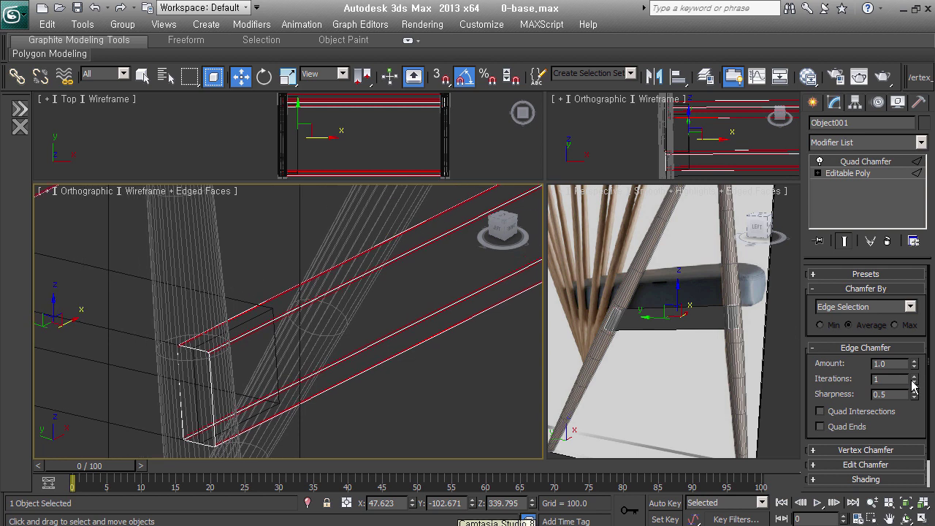
left_click_drag(914, 363, 918, 353)
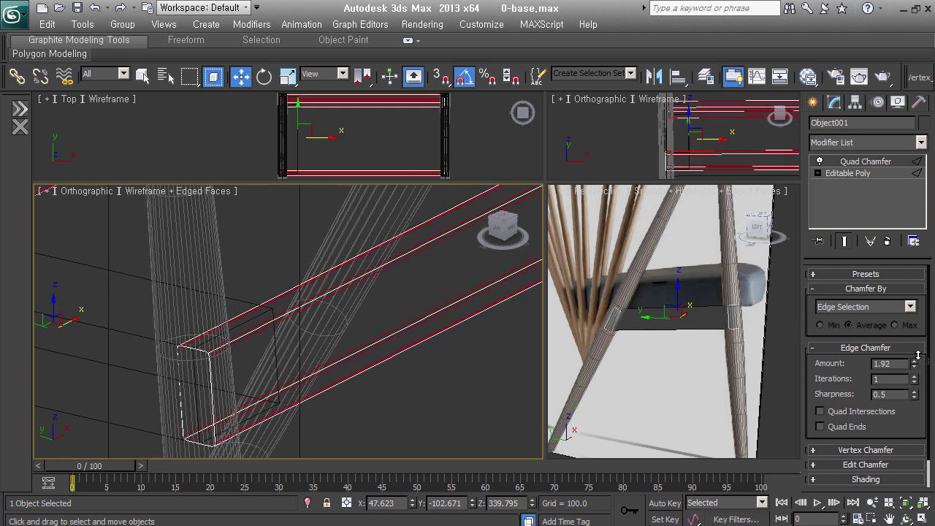
left_click(914, 376)
mouse_move(355, 334)
middle_mouse_down("alt")
mouse_move(313, 376)
mouse_move(357, 364)
middle_mouse_up("alt")
key("ctrl+z")
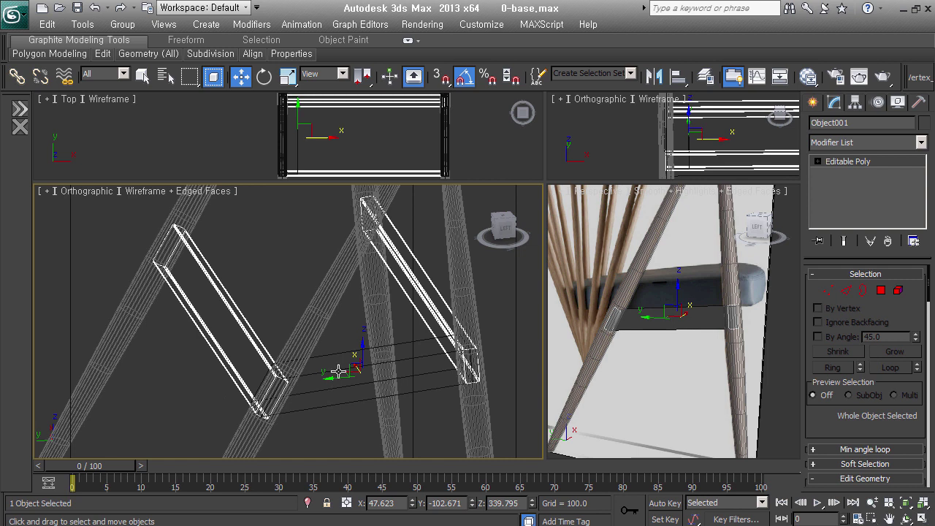
Slide the crossbar box sideways and widen it by moving four vertices left
left_click(330, 376)
middle_click_drag(229, 378, 397, 381, "alt")
mouse_move(394, 383)
left_mouse_down()
mouse_move(351, 328)
mouse_move(323, 324)
left_mouse_up()
middle_click_drag(323, 324, 358, 344, "alt")
key("1")
left_click_drag(313, 263, 377, 400)
left_click_drag(326, 322, 194, 322)
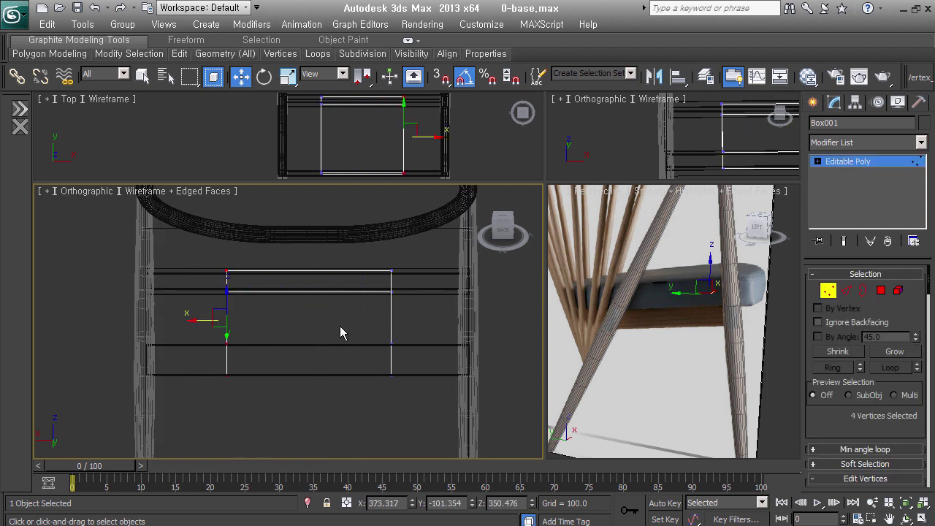
left_click(826, 291)
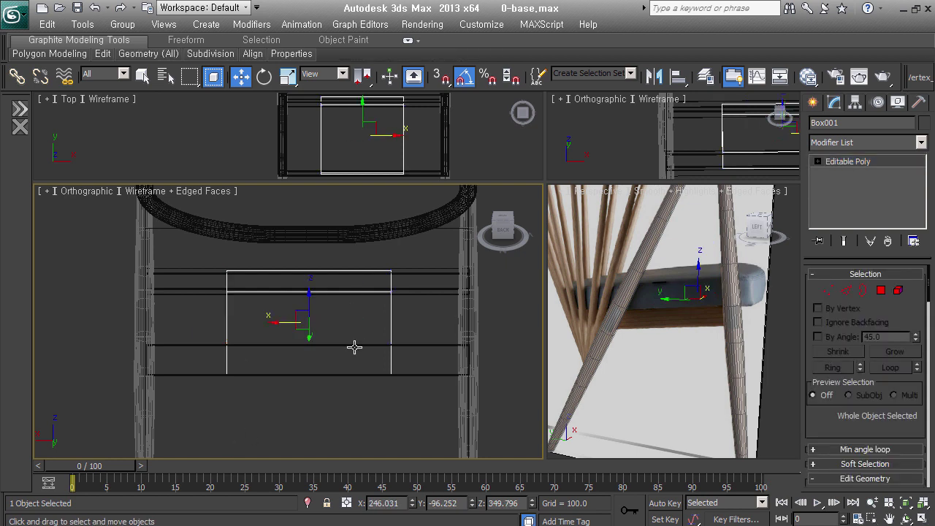
Align the brace to its target on X Position only, center to center
key("alt+a")
left_click(420, 354)
left_click(452, 176)
left_click(452, 176)
left_click(422, 176)
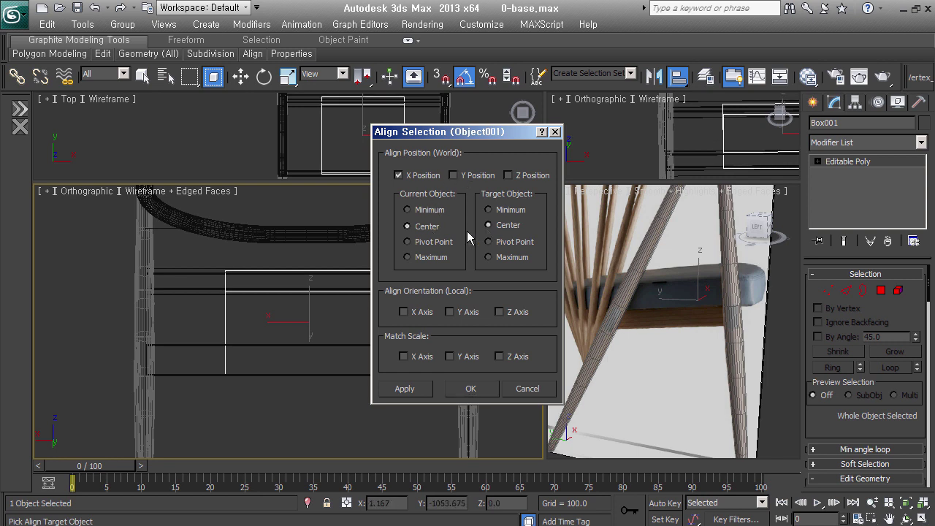
left_click(471, 388)
Check the brace's polygons and open borders, briefly trying a shell before removing it
left_click(881, 290)
left_click_drag(347, 424, 294, 213)
left_click(359, 268)
middle_click_drag(358, 267, 406, 340, "alt")
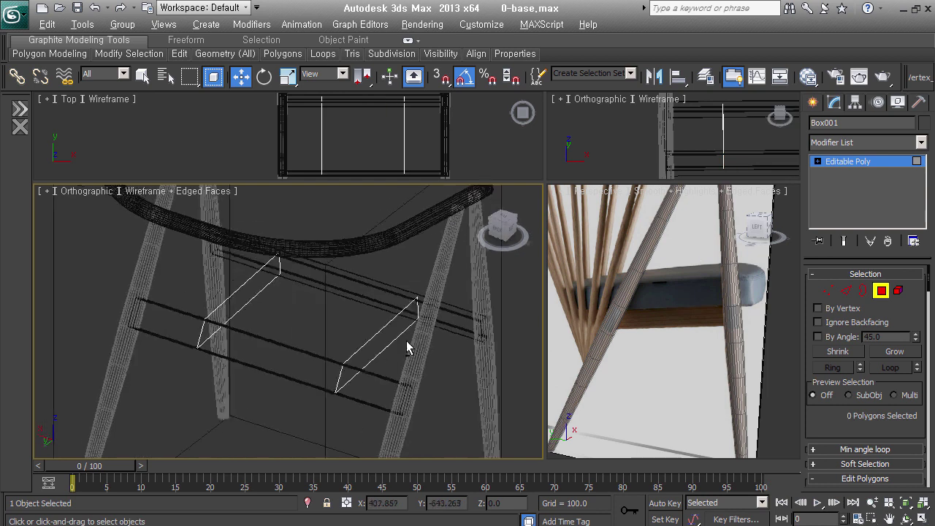
key("3")
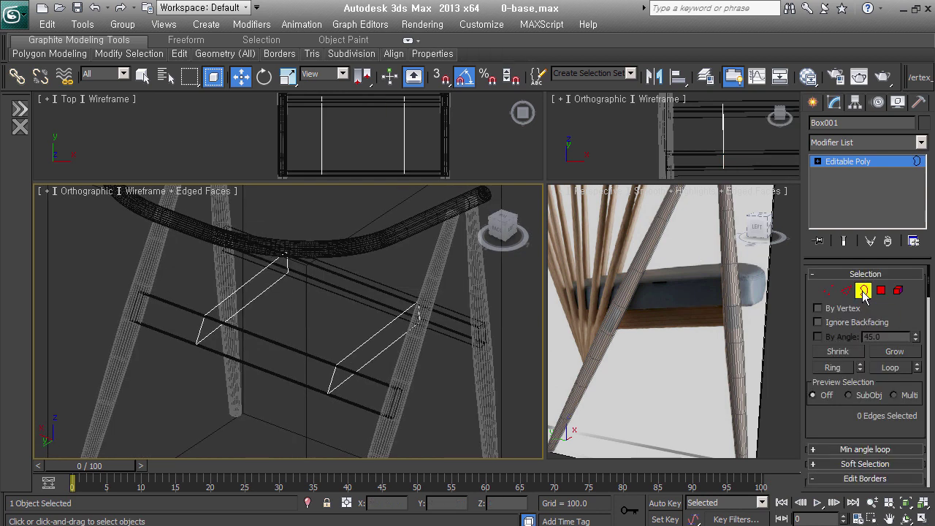
left_click(864, 292)
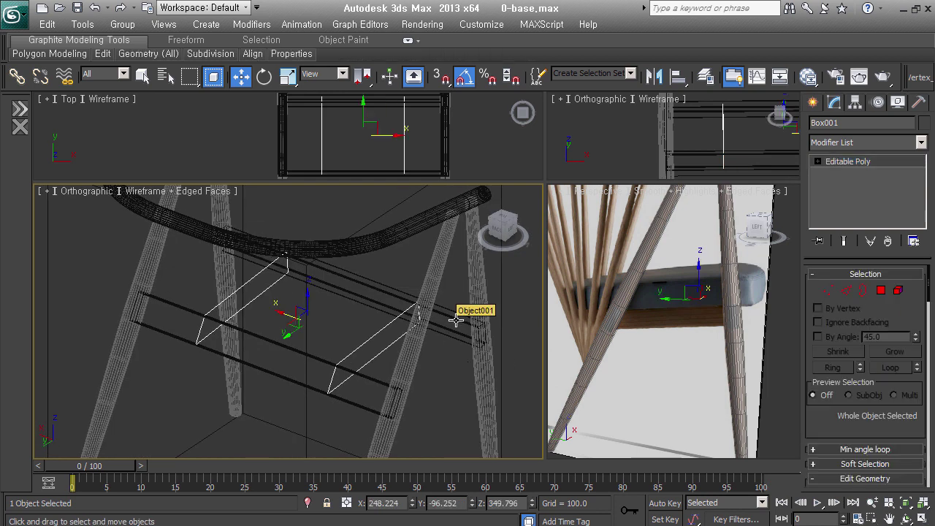
key("alt+s")
mouse_move(455, 318)
middle_mouse_down("alt")
mouse_move(287, 346)
mouse_move(315, 344)
middle_mouse_up("alt")
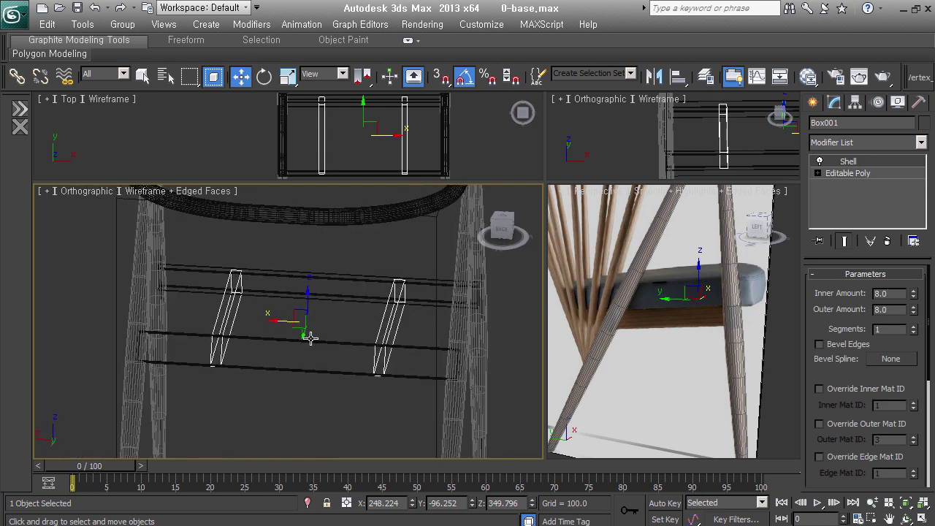
key("ctrl+z")
Apply a Quad Chamfer of about 1.82 to the brace's long edges, then collapse it
left_click(846, 290)
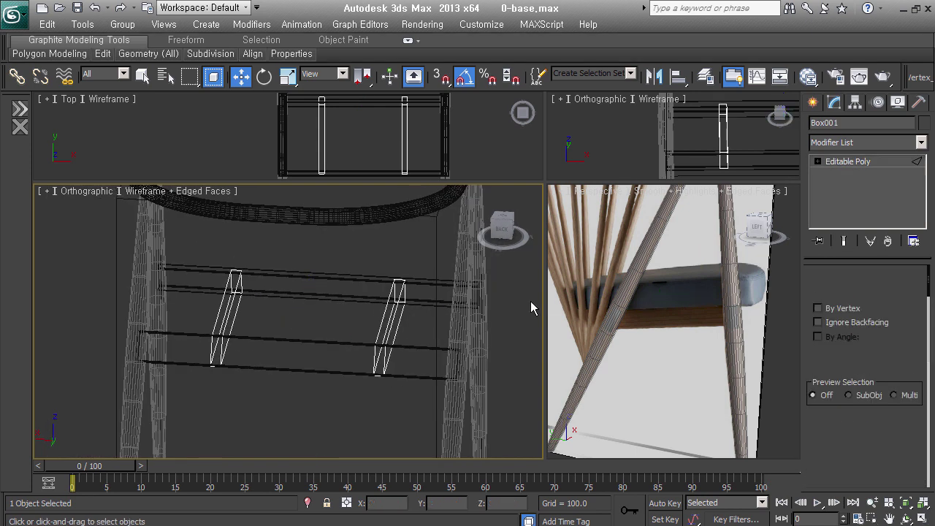
middle_click_drag(531, 301, 346, 394, "alt")
middle_click_drag(274, 287, 325, 286, "alt")
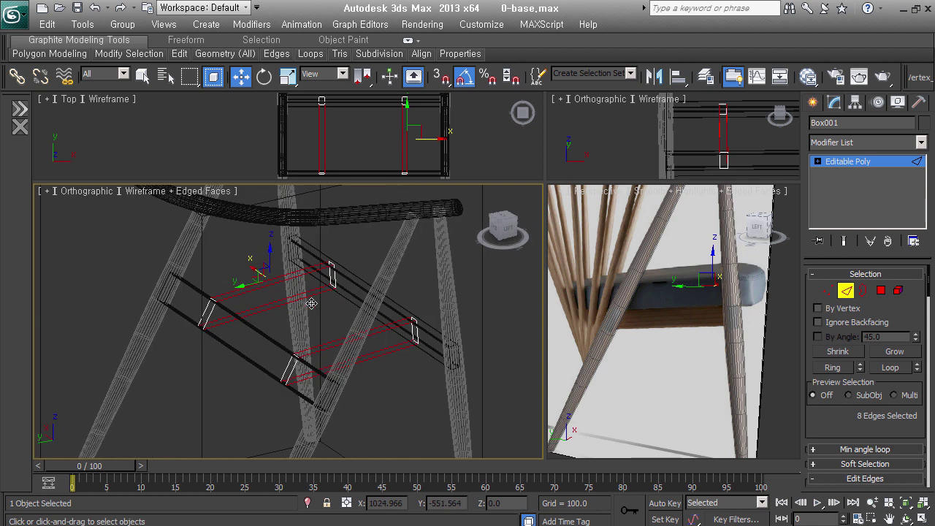
right_click(330, 279)
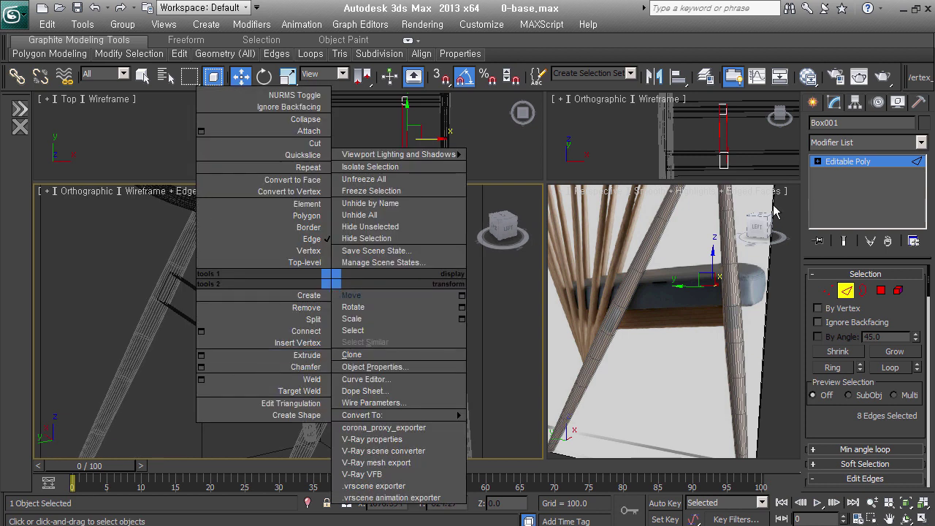
left_click(881, 142)
key("q")
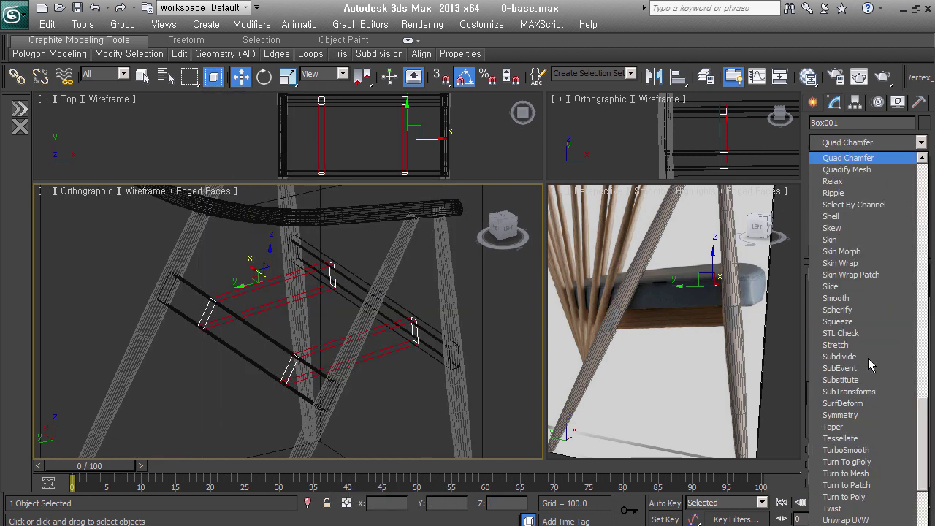
key("Return")
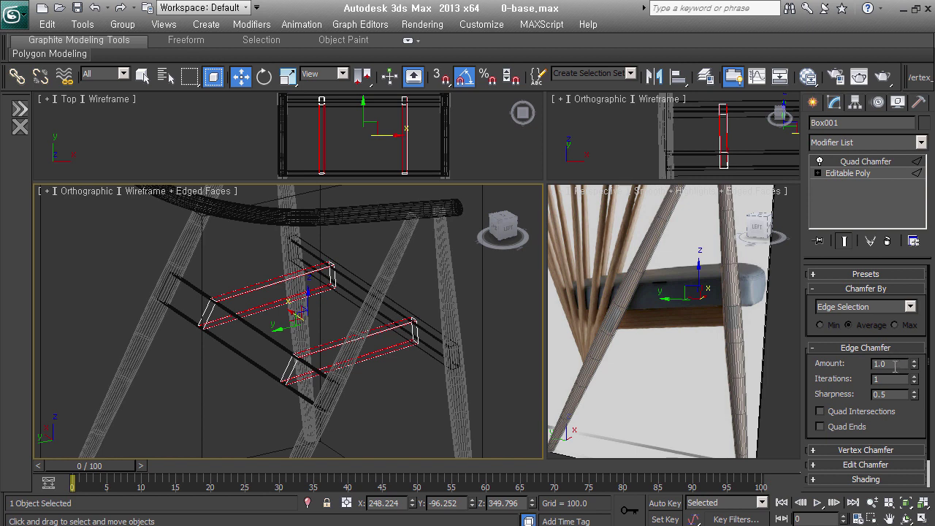
left_click_drag(920, 333, 932, 347)
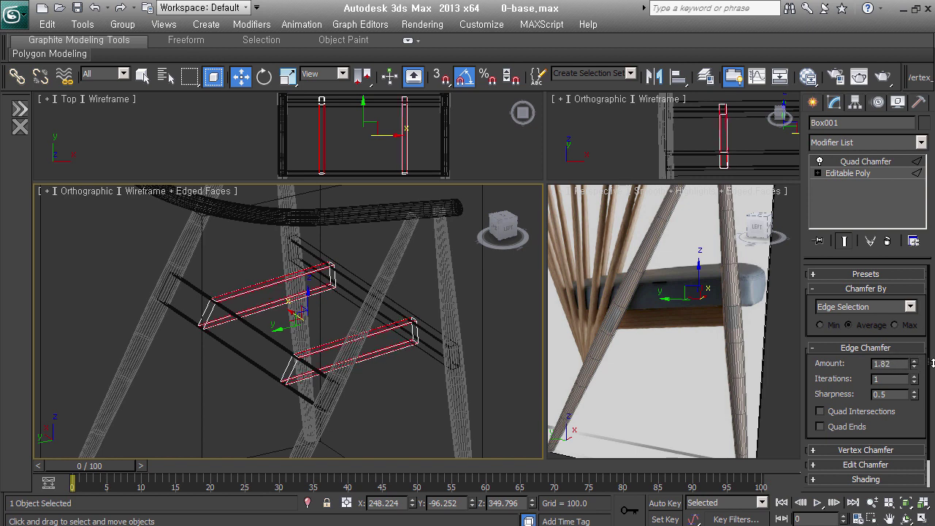
key("ctrl+z")
mouse_move(349, 363)
middle_mouse_down("alt")
mouse_move(385, 362)
mouse_move(377, 380)
middle_mouse_up("alt")
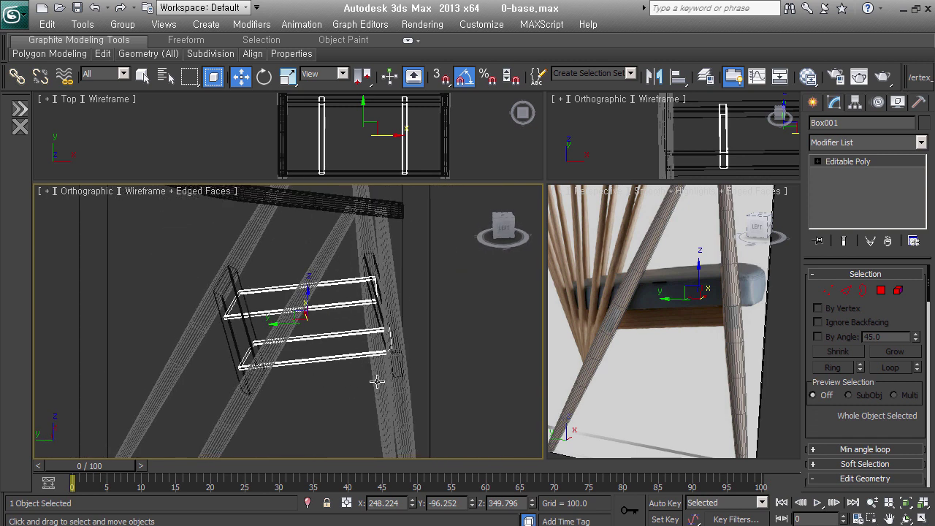
scroll(321, 321, "down", 5)
left_click(459, 352)
mouse_move(459, 351)
middle_mouse_down("alt")
mouse_move(391, 341)
mouse_move(385, 354)
middle_mouse_up("alt")
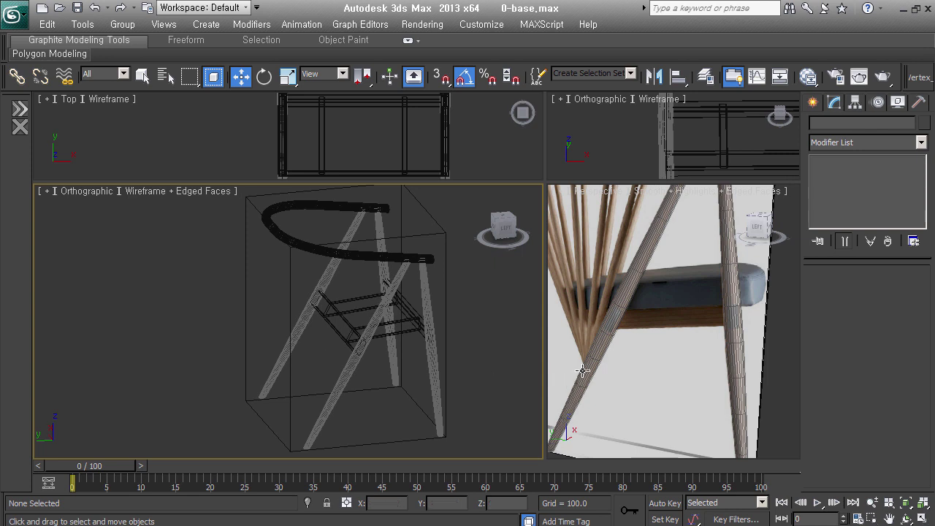
Draw a new line in the front view from the left post to the right post
left_click(813, 103)
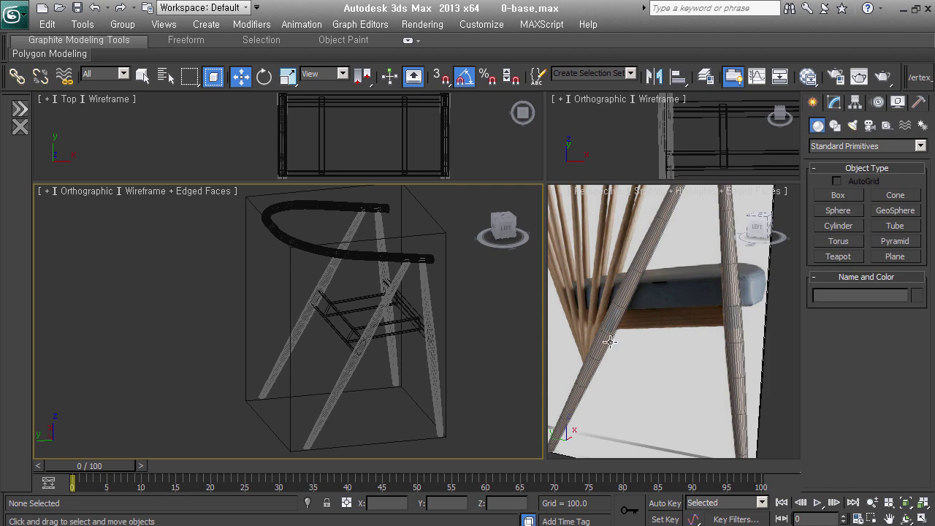
left_click(835, 126)
left_click(838, 207)
mouse_move(271, 341)
middle_mouse_down("alt")
mouse_move(344, 359)
mouse_move(282, 324)
middle_mouse_up("alt")
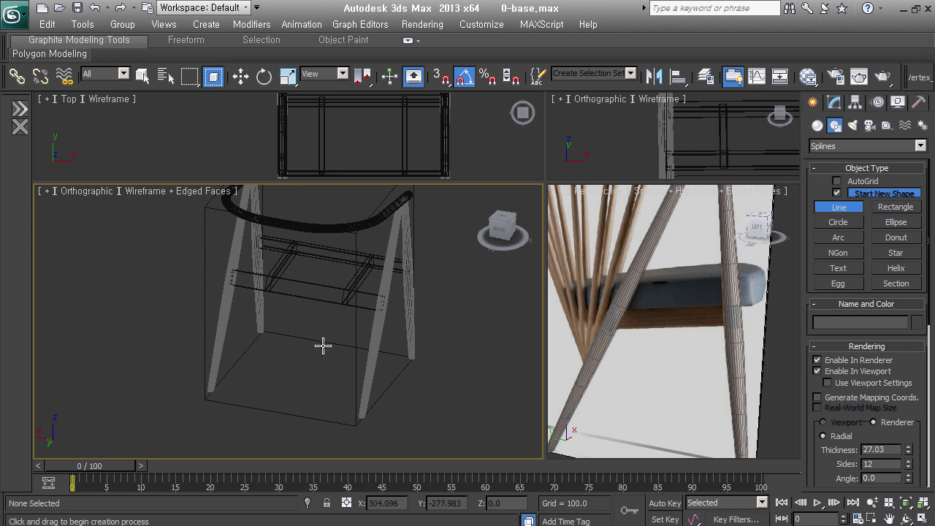
key("f")
key("ctrl+shift+z")
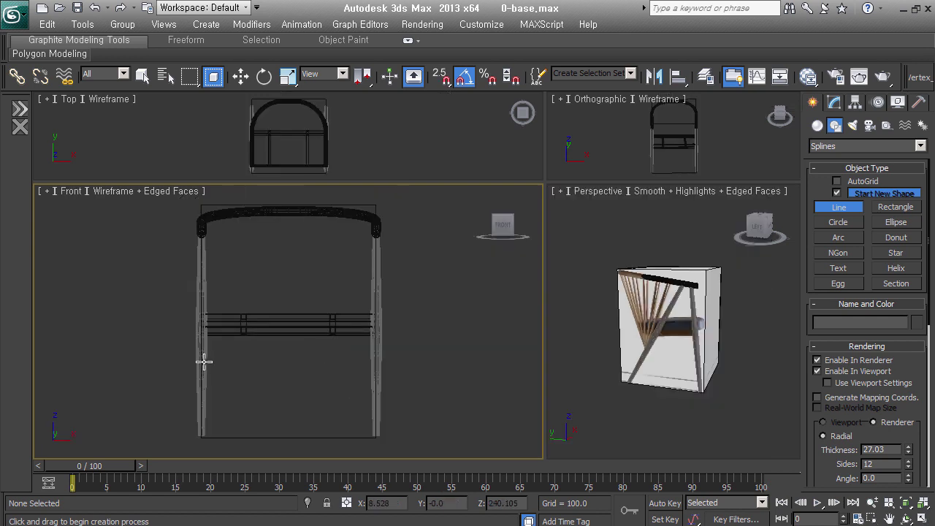
left_click(201, 360)
left_click(374, 360)
right_click(374, 360)
Nudge the new line into place along the leg in the left view
mouse_move(260, 384)
middle_mouse_down("alt")
mouse_move(375, 392)
mouse_move(303, 371)
middle_mouse_up("alt")
key("w")
left_click_drag(236, 364, 241, 367)
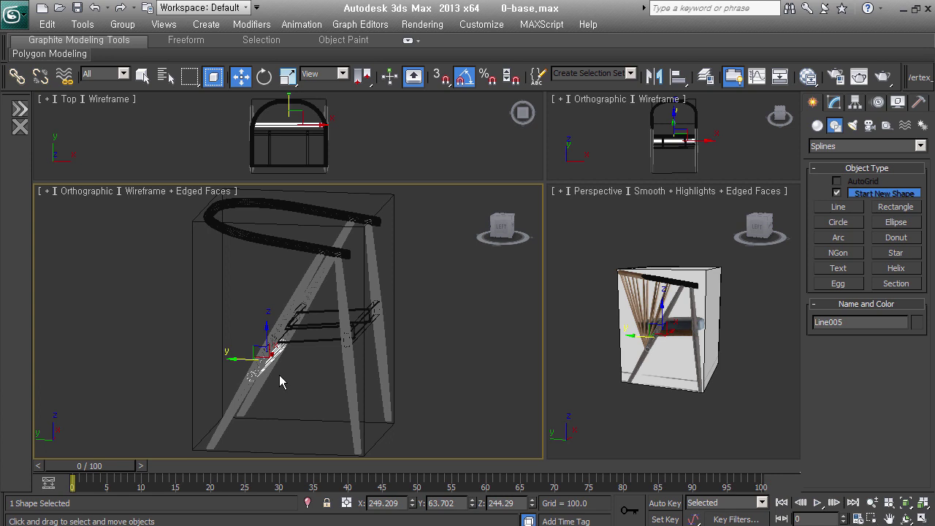
key("l")
key("z")
key("F3")
middle_click_drag(221, 325, 190, 294)
scroll(190, 293, "down", 5)
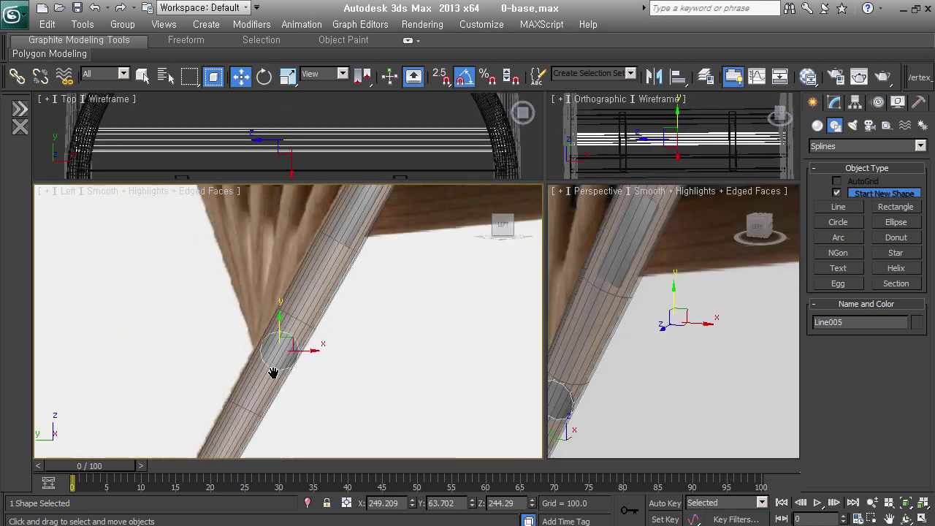
middle_click_drag(271, 375, 317, 390)
left_click_drag(318, 393, 317, 405)
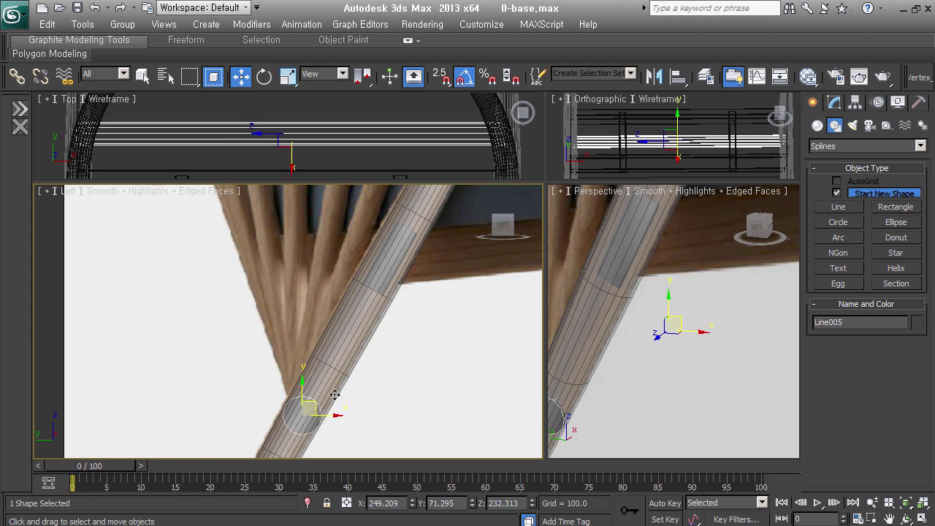
Set the new line's rendering thickness to 18.38
left_click(834, 101)
scroll(874, 329, "down", 5)
left_click_drag(918, 312, 913, 487)
mouse_move(906, 354)
left_mouse_down()
mouse_move(908, 380)
mouse_move(908, 369)
left_mouse_up()
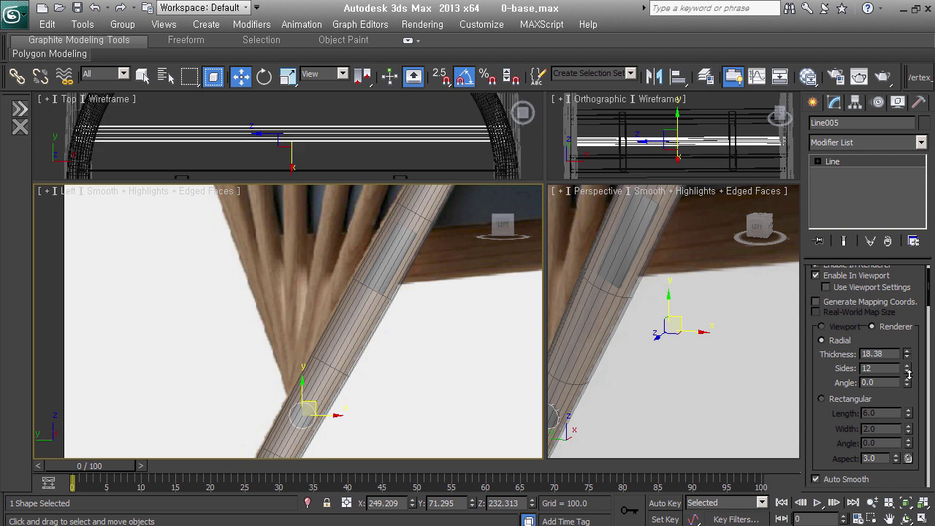
scroll(424, 364, "down", 5)
mouse_move(369, 346)
middle_mouse_down("alt")
mouse_move(423, 369)
mouse_move(438, 397)
middle_mouse_up("alt")
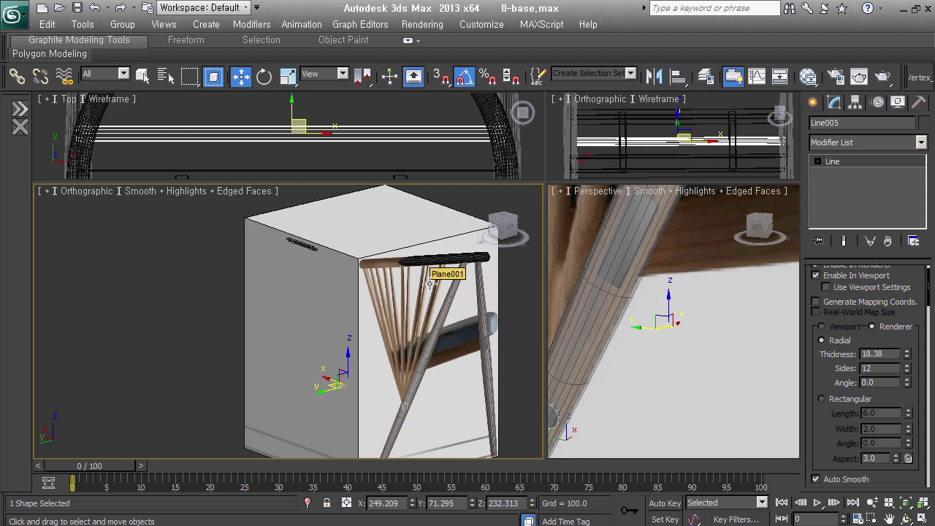
Isolate the new line, turn off Enable In Viewport, and select the curved spline Shape001
key("alt+q")
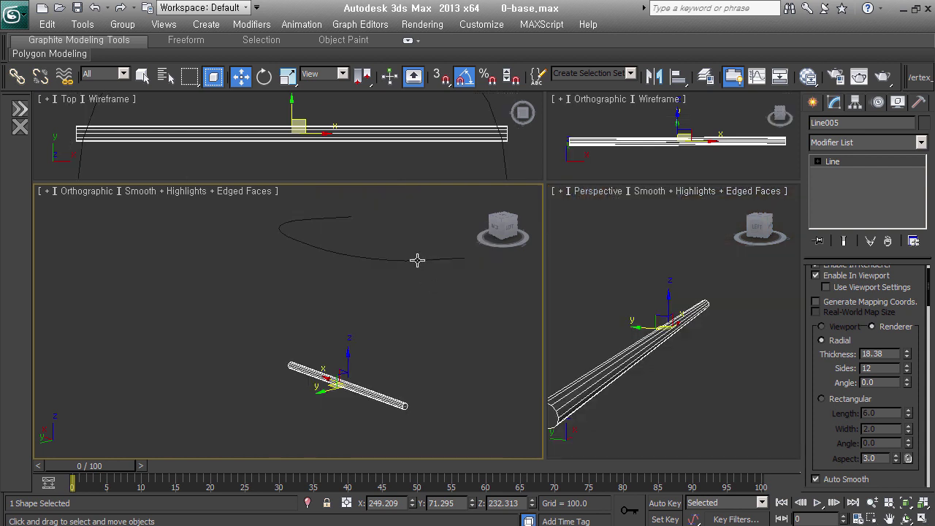
left_click(417, 260)
left_click(399, 406)
left_click(831, 275)
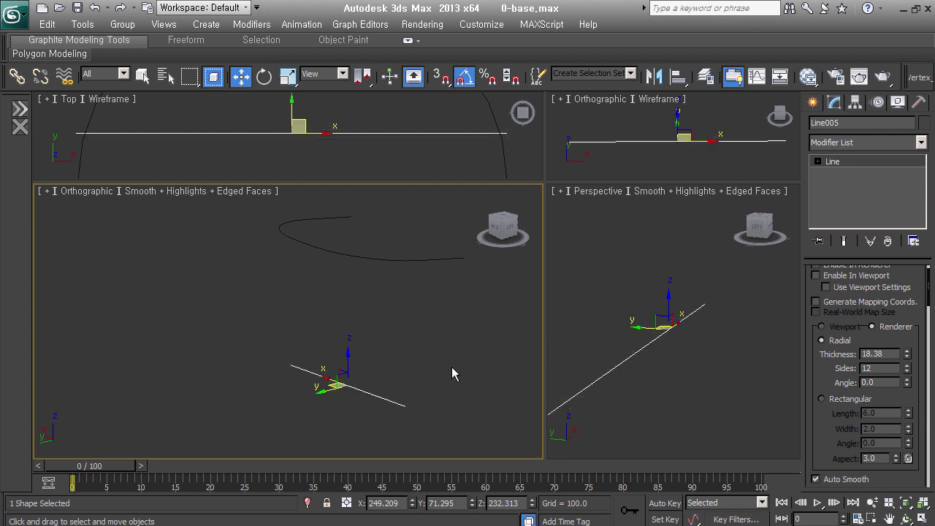
left_click(411, 261)
mouse_move(412, 260)
middle_mouse_down("alt")
mouse_move(445, 297)
mouse_move(425, 307)
middle_mouse_up("alt")
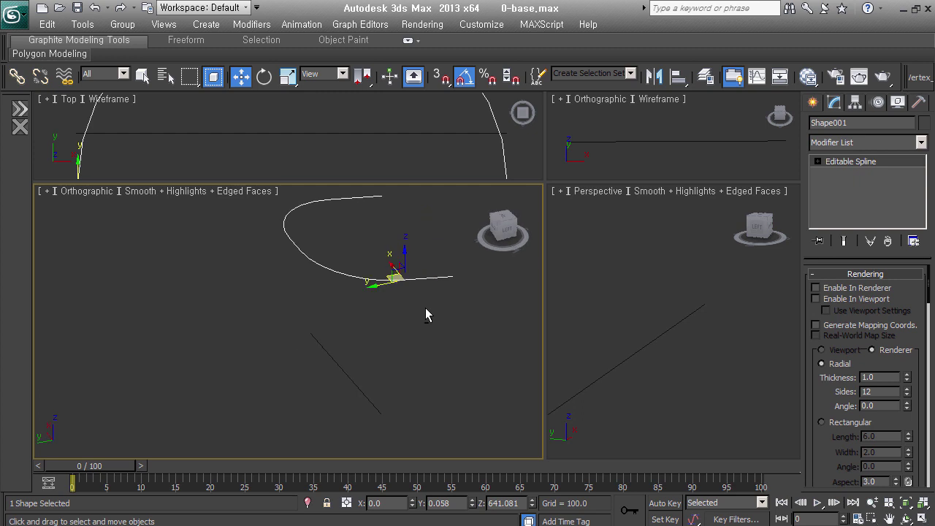
left_click(900, 145)
scroll(876, 307, "up", 3)
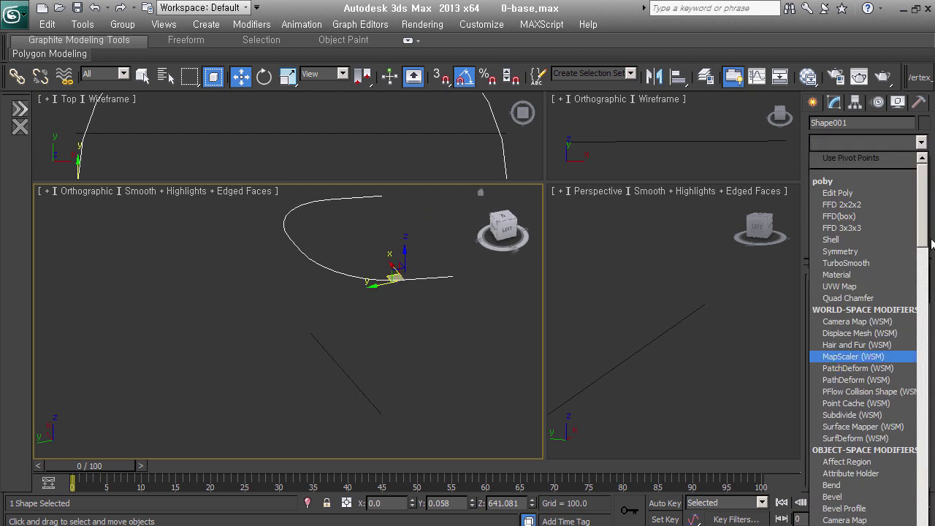
left_click_drag(923, 232, 924, 369)
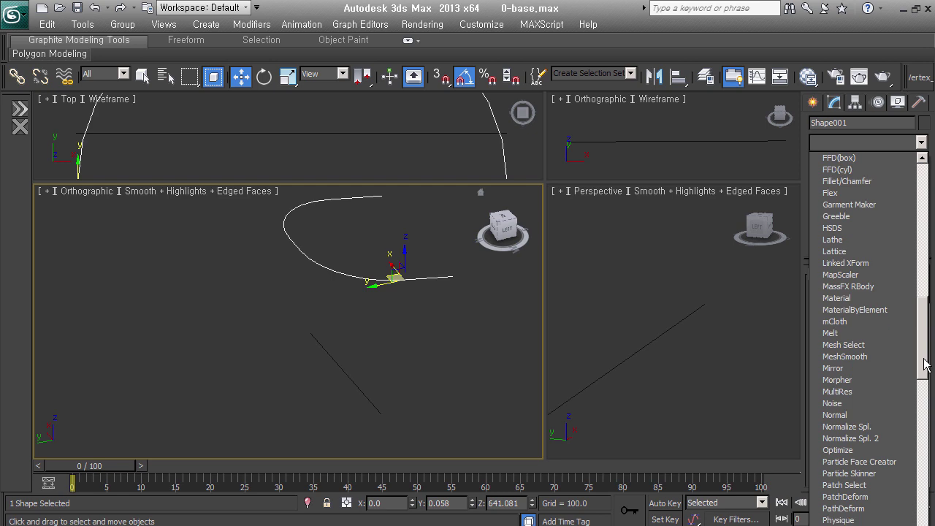
Swap the Normalize Spl. modifier on Shape001 for Normalize Spl. 2
left_click(840, 427)
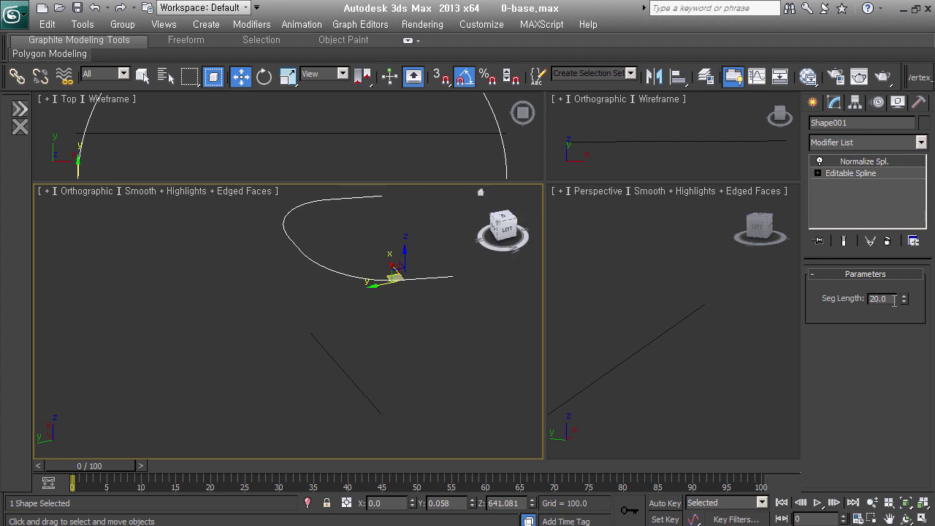
left_click(887, 241)
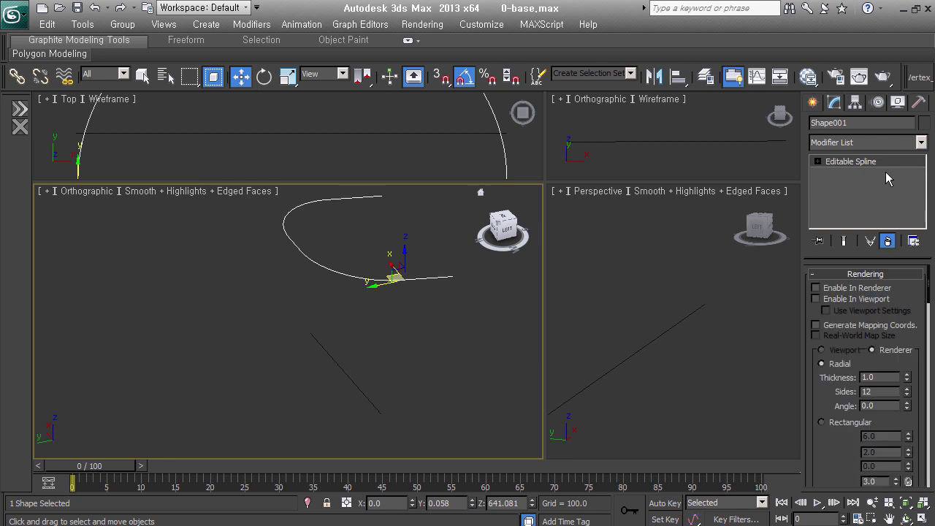
left_click(884, 143)
scroll(868, 409, "down", 1)
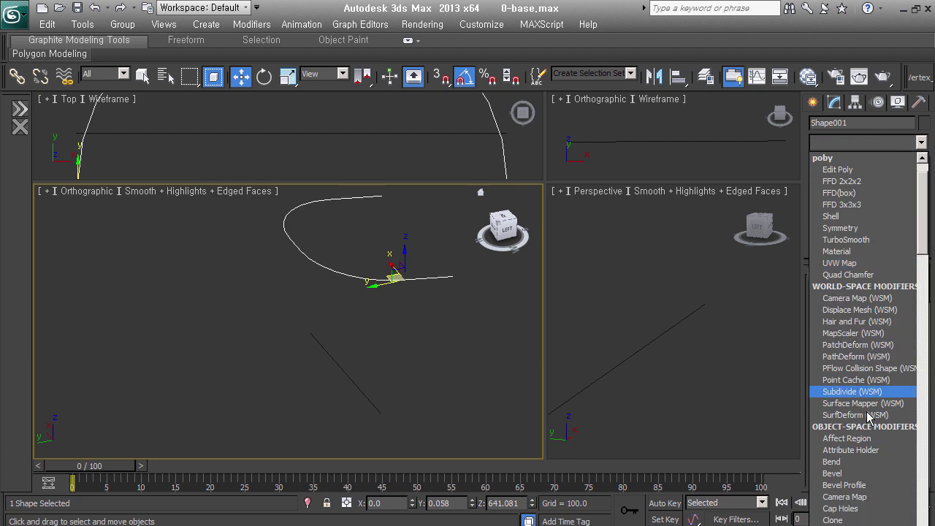
scroll(868, 416, "down", 8)
scroll(869, 418, "down", 1)
scroll(868, 439, "down", 4)
scroll(867, 444, "down", 1)
scroll(870, 446, "down", 4)
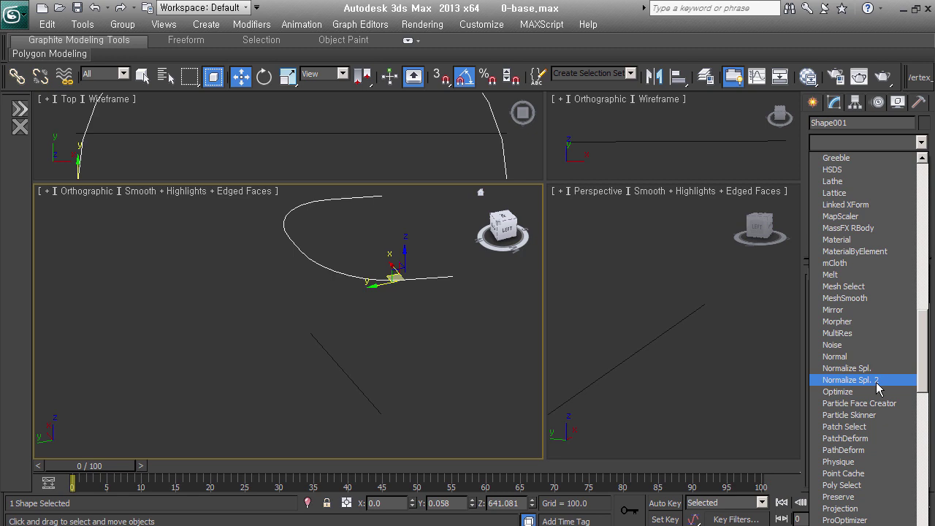
left_click(877, 381)
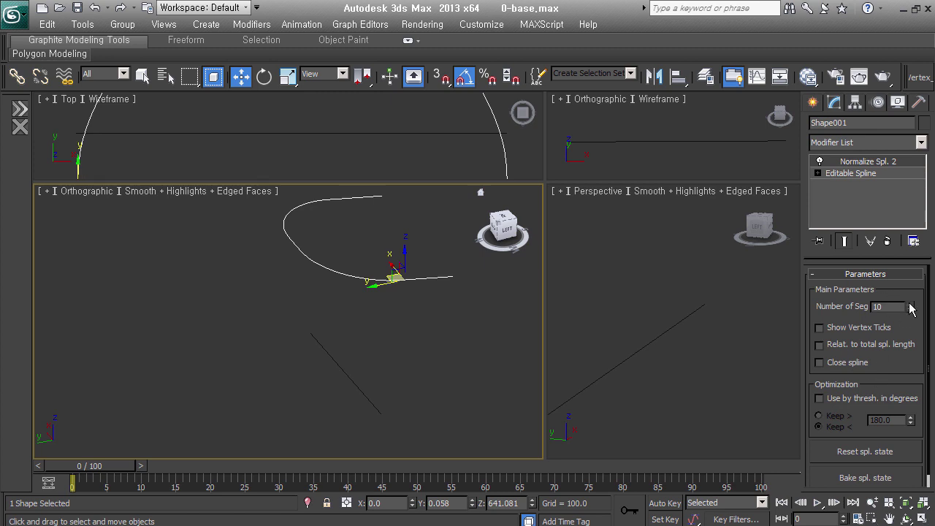
Add a Normalize Spline modifier to the curve with 11 segments and vertex ticks shown
left_click(911, 304)
left_click(890, 143)
mouse_move(918, 204)
left_mouse_down()
mouse_move(924, 305)
mouse_move(924, 248)
left_mouse_up()
left_click(847, 204)
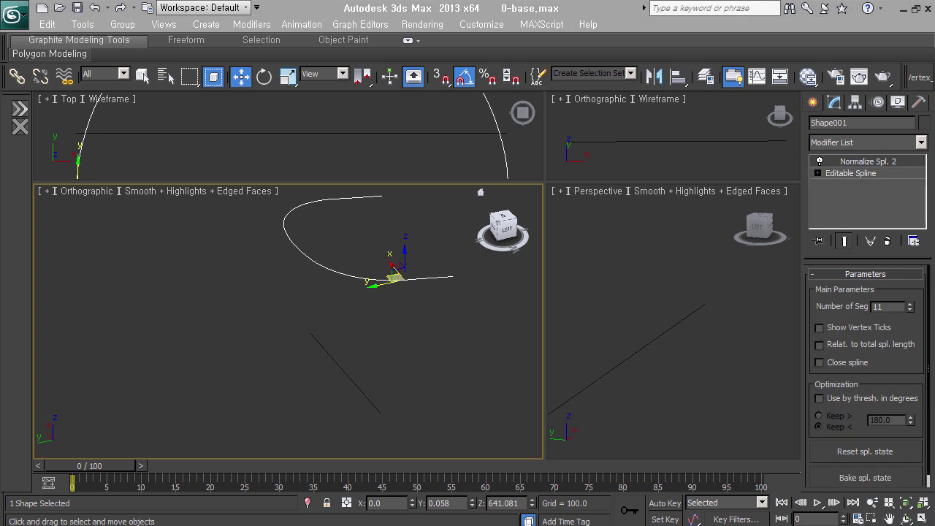
left_click(898, 334)
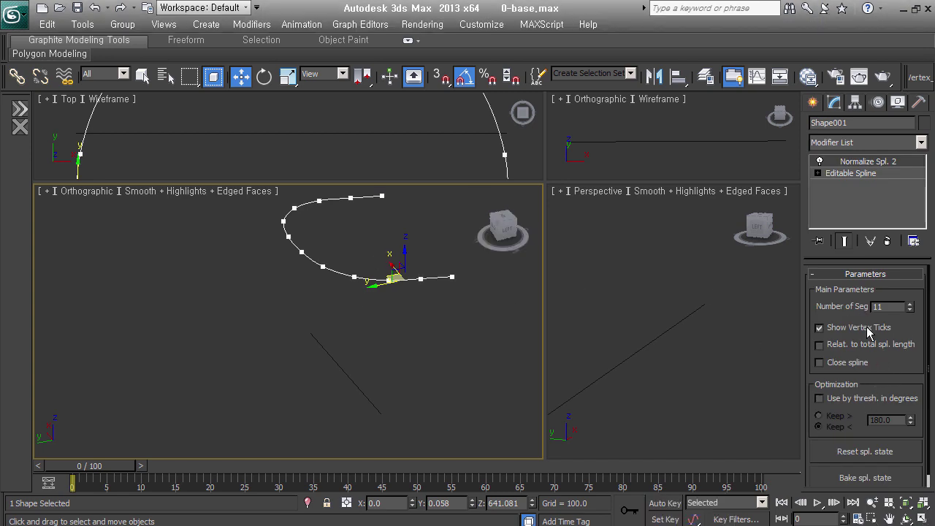
Orbit and switch to the left view to inspect the evenly spaced vertex ticks
mouse_move(538, 363)
middle_mouse_down("alt")
mouse_move(359, 377)
mouse_move(285, 420)
mouse_move(415, 354)
mouse_move(488, 351)
mouse_move(446, 355)
mouse_move(349, 395)
mouse_move(426, 282)
mouse_move(398, 358)
mouse_move(331, 265)
middle_mouse_up("alt")
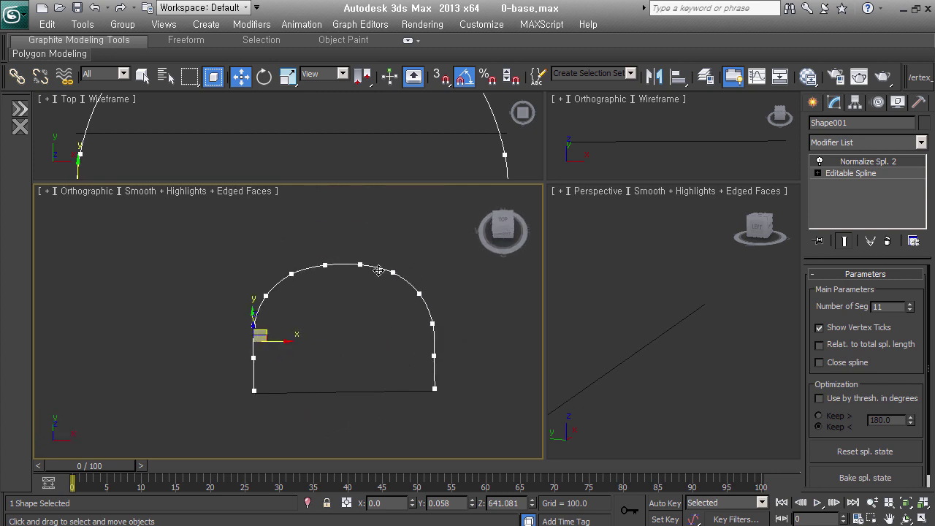
mouse_move(342, 390)
middle_mouse_down("alt")
mouse_move(472, 344)
mouse_move(421, 322)
middle_mouse_up("alt")
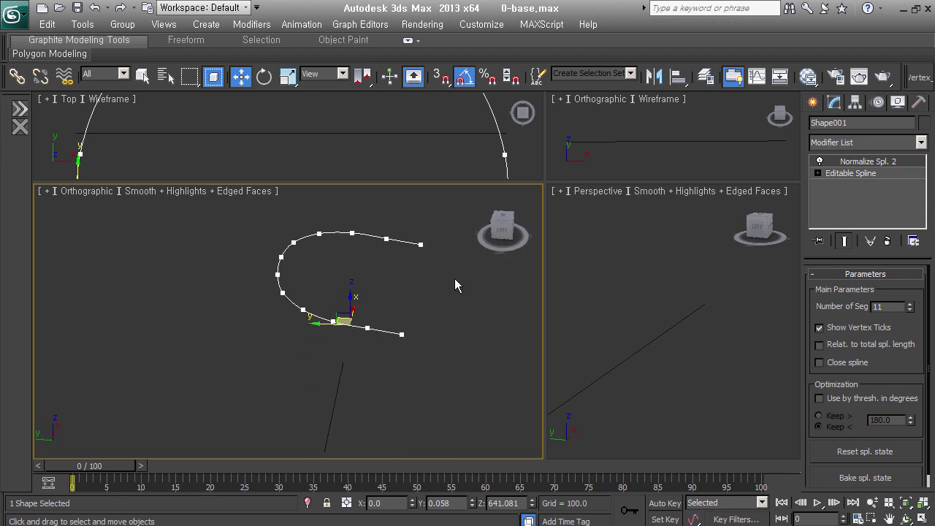
mouse_move(421, 380)
middle_mouse_down("alt")
mouse_move(415, 355)
mouse_move(426, 345)
middle_mouse_up("alt")
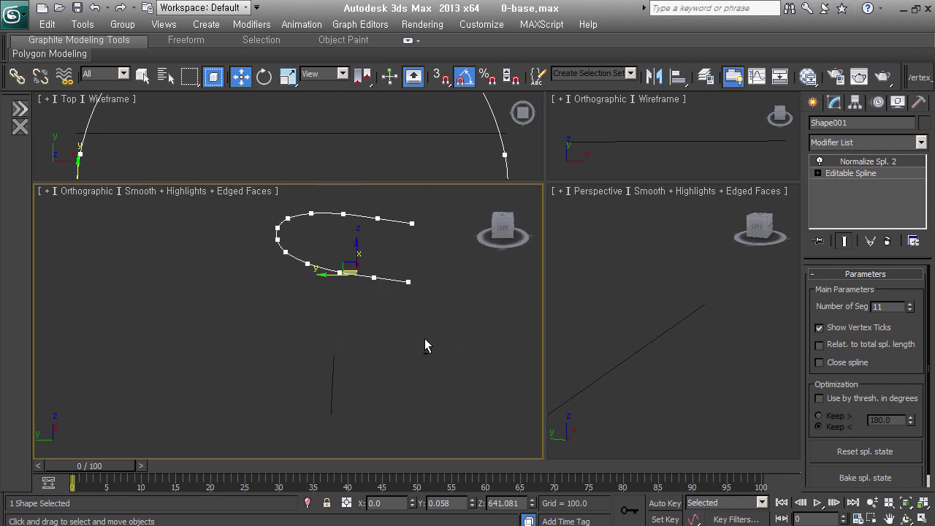
key("l")
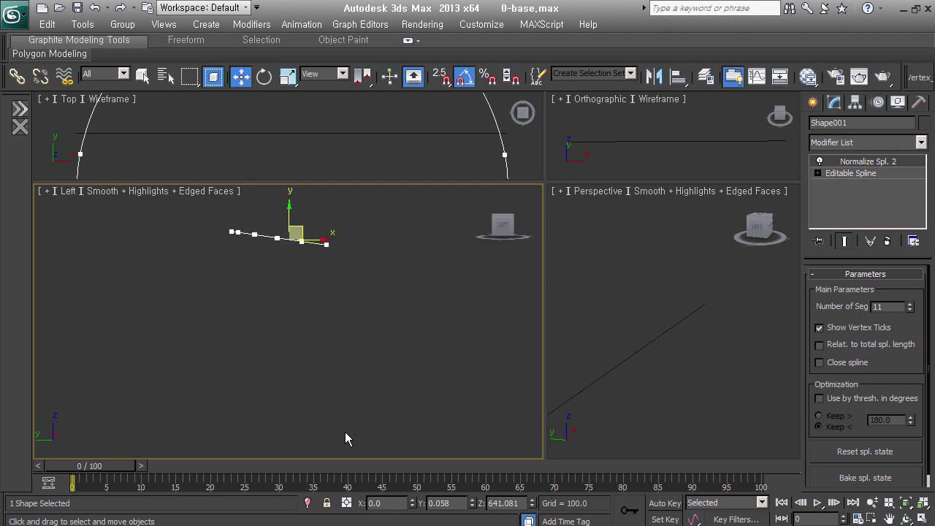
middle_click_drag(316, 262, 329, 267)
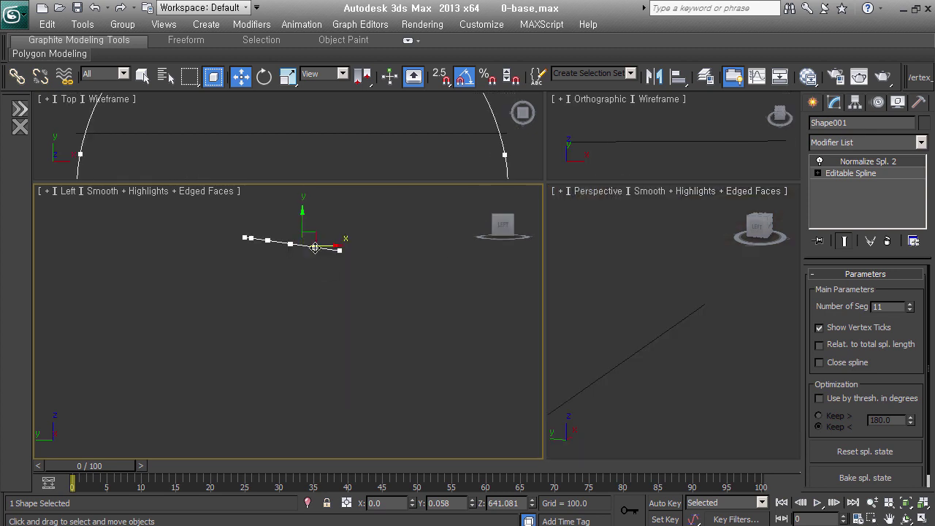
mouse_move(314, 249)
middle_mouse_down("alt")
mouse_move(330, 267)
mouse_move(353, 230)
middle_mouse_up("alt")
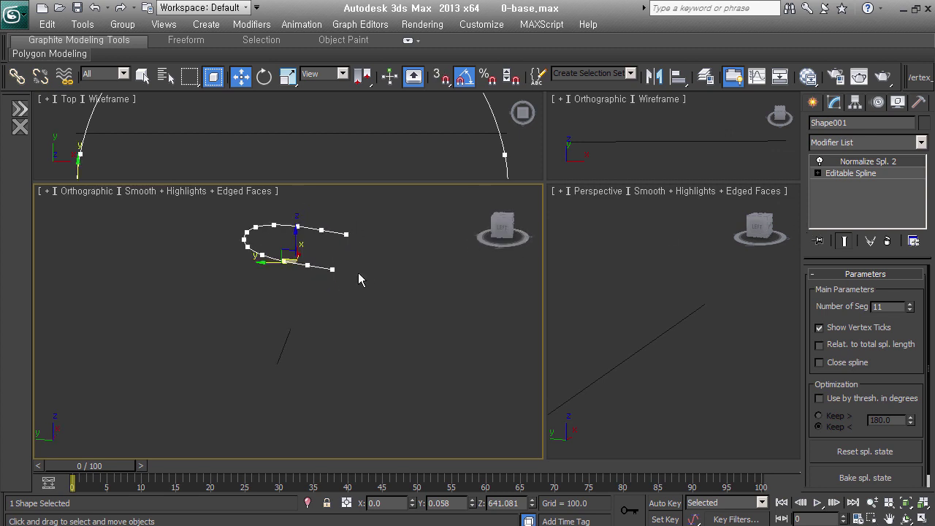
Undo the Normalize modifier and delete the curve's two end vertices
key("ctrl+z")
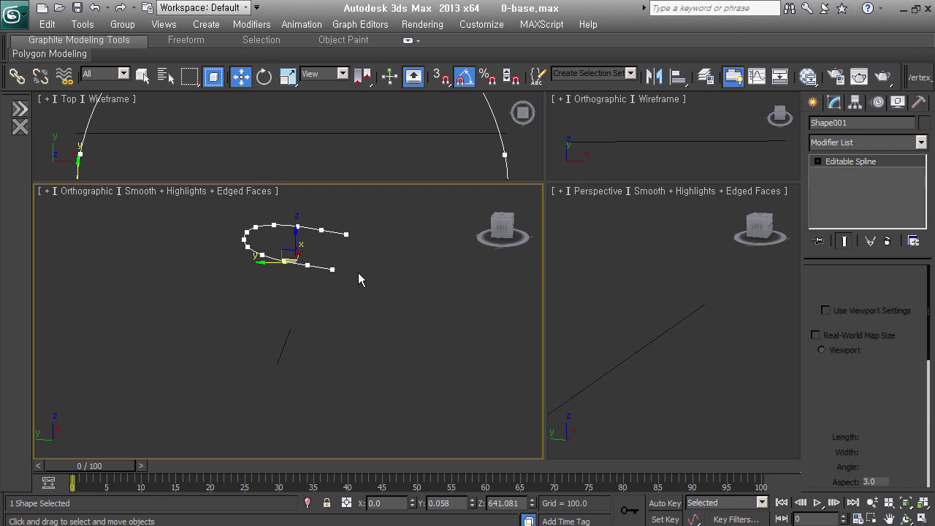
left_click(818, 161)
left_click(844, 174)
left_click_drag(388, 293, 330, 232)
key("Delete")
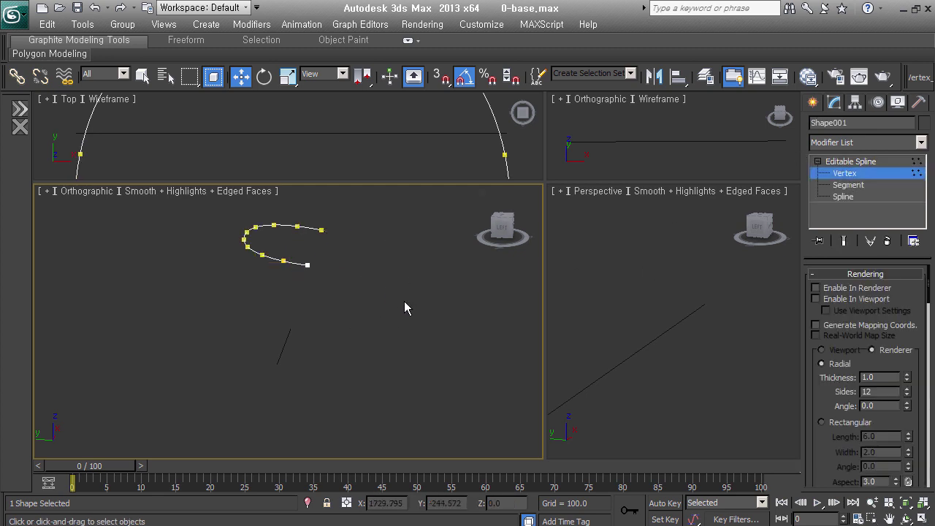
mouse_move(368, 278)
middle_mouse_down("alt")
mouse_move(308, 296)
mouse_move(263, 280)
mouse_move(302, 298)
mouse_move(311, 314)
middle_mouse_up("alt")
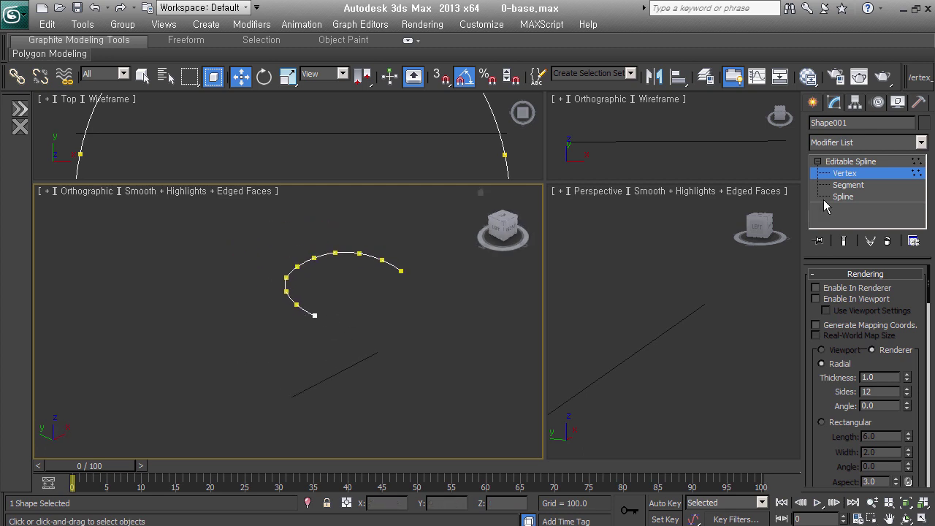
Re-add the Normalize Spline modifier to the trimmed curve with vertex ticks displayed
left_click(862, 161)
left_click(870, 143)
left_click_drag(922, 241, 919, 381)
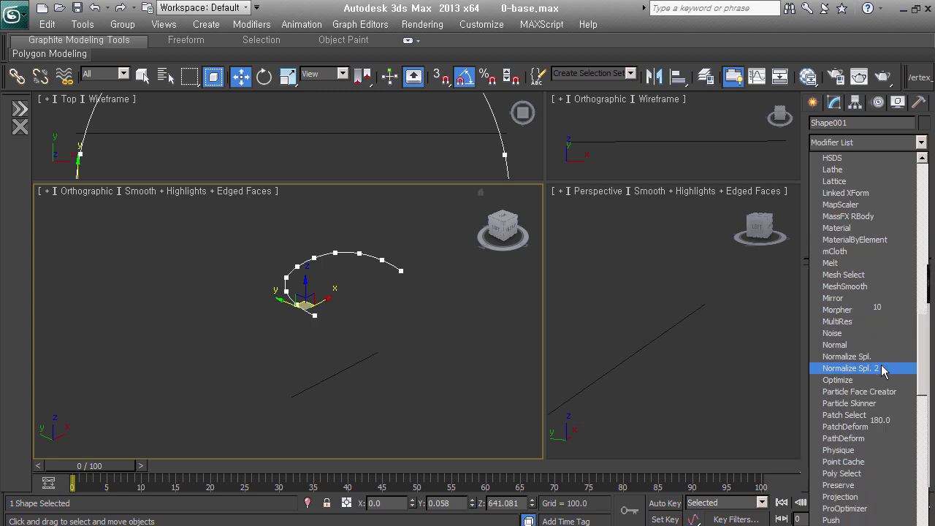
left_click(851, 369)
left_click(876, 327)
left_click(877, 327)
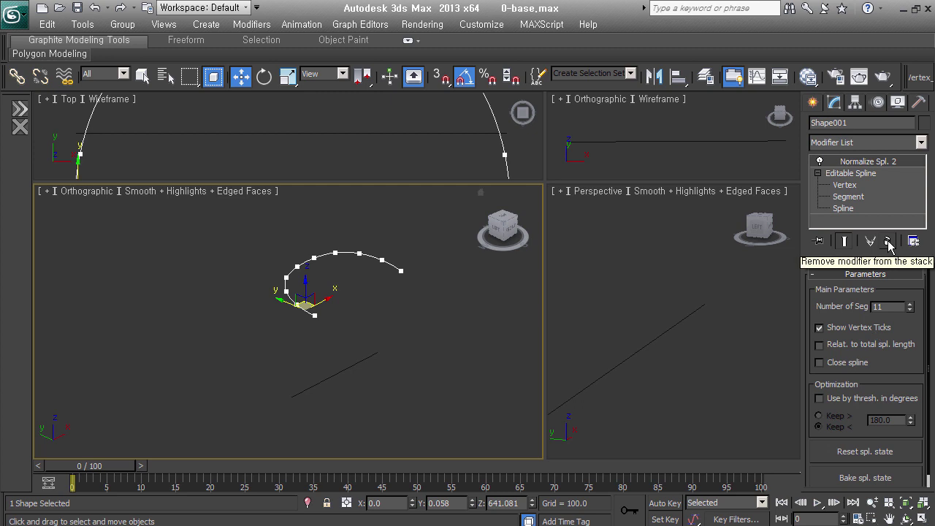
middle_click_drag(350, 344, 287, 349, "alt")
scroll(318, 252, "up", 3)
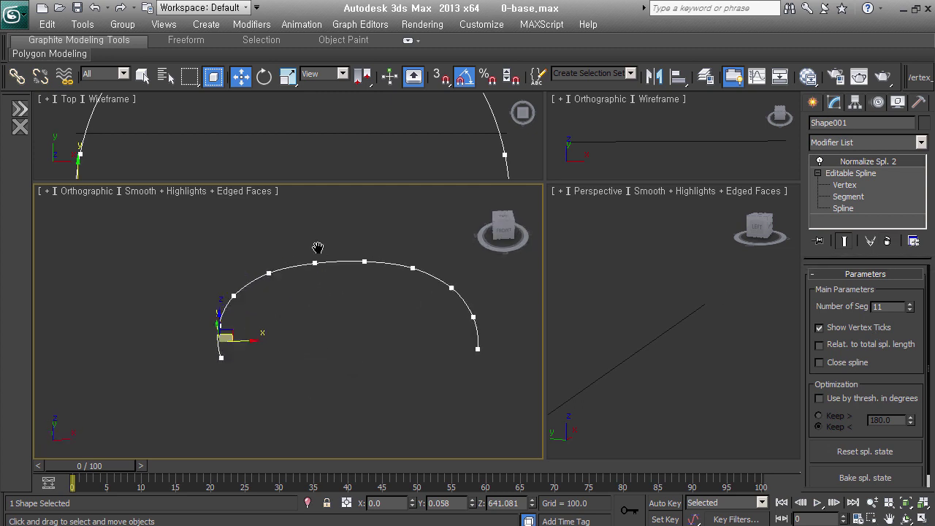
middle_click_drag(417, 363, 471, 358, "alt")
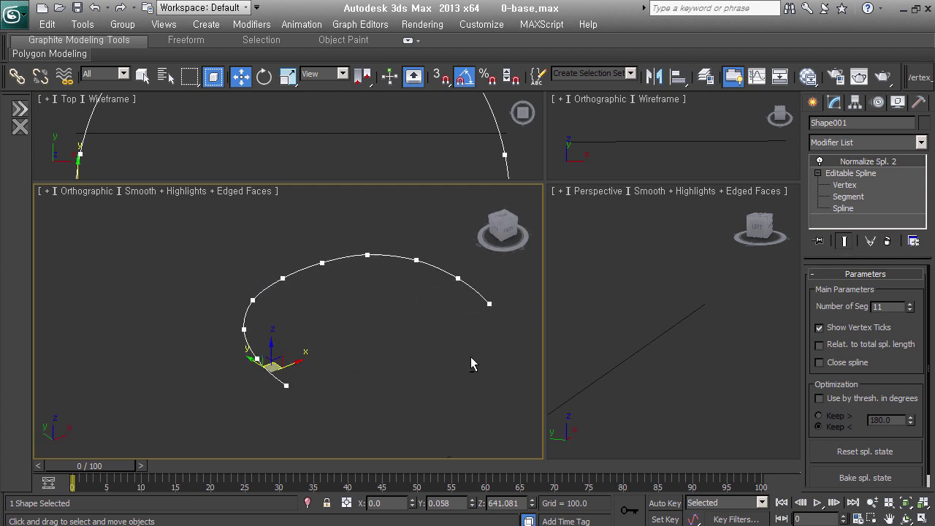
Show the end result and compare 10 and 11 segments, keeping 11
left_click(852, 241)
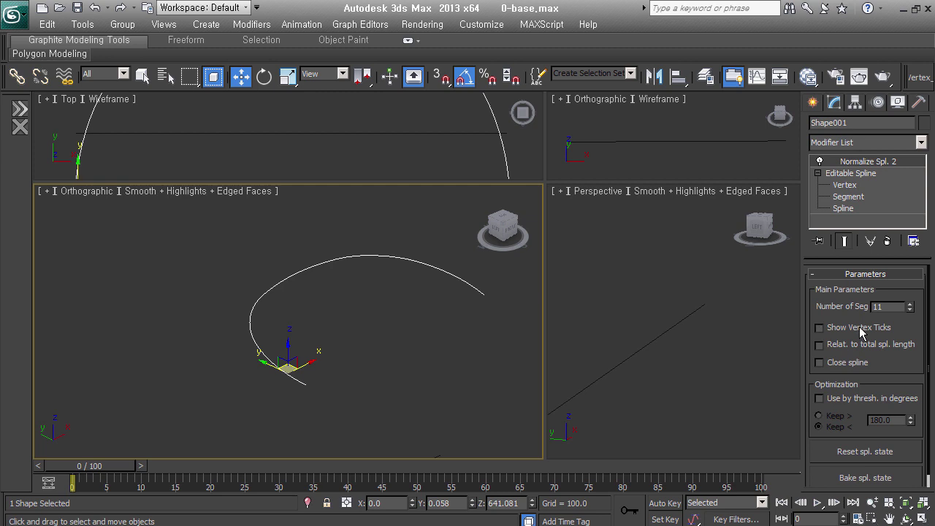
left_click(910, 311)
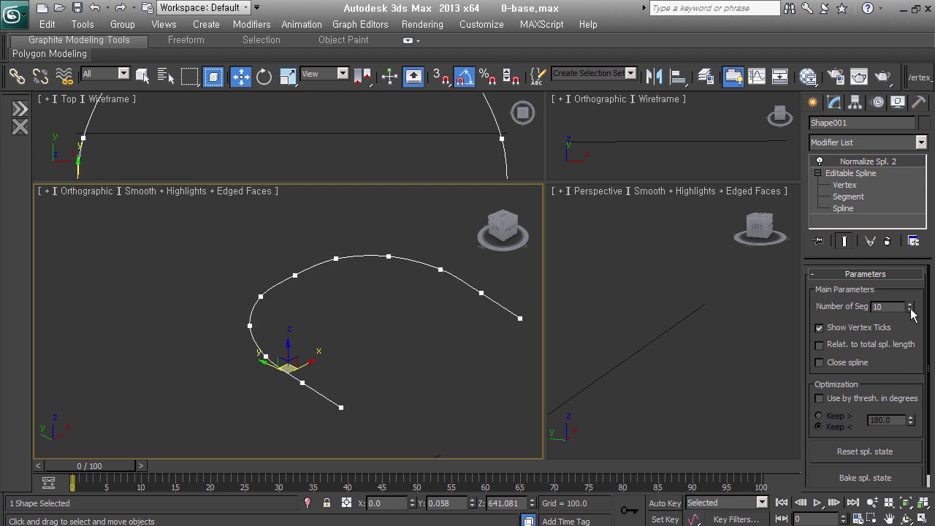
left_click(911, 303)
mouse_move(484, 313)
middle_mouse_down("alt")
mouse_move(375, 341)
mouse_move(348, 273)
middle_mouse_up("alt")
mouse_move(463, 315)
middle_mouse_down("alt")
mouse_move(418, 357)
mouse_move(416, 398)
mouse_move(499, 326)
mouse_move(509, 330)
middle_mouse_up("alt")
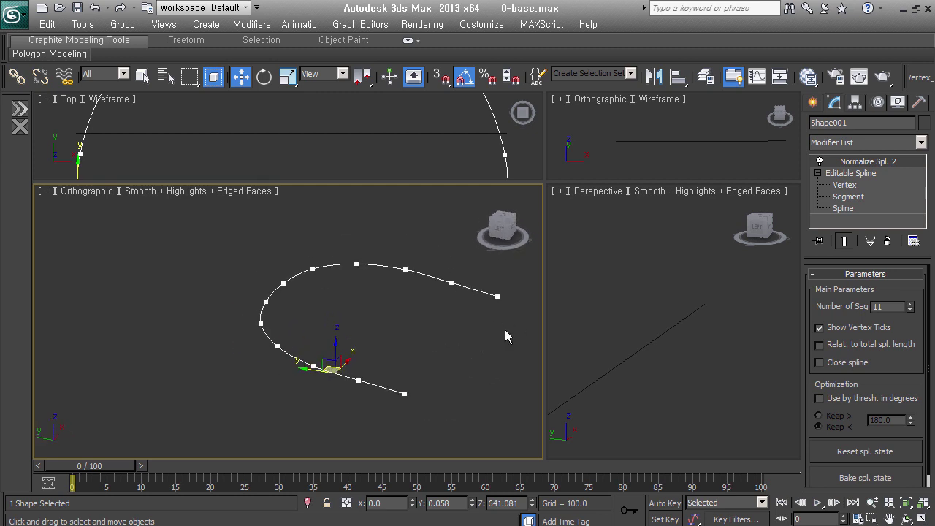
Remove the Normalize modifier again and select the straight lower line
key("ctrl+z")
scroll(409, 343, "down", 3)
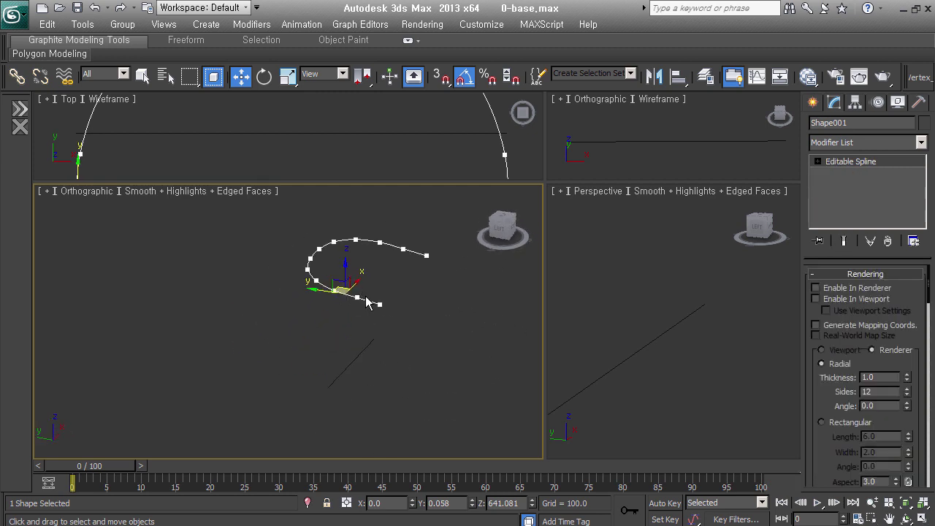
left_click(358, 358)
Give Line005 a Normalize Spline modifier with 11 segments and vertex ticks, then deselect it
left_click(873, 143)
left_click_drag(922, 186, 925, 385)
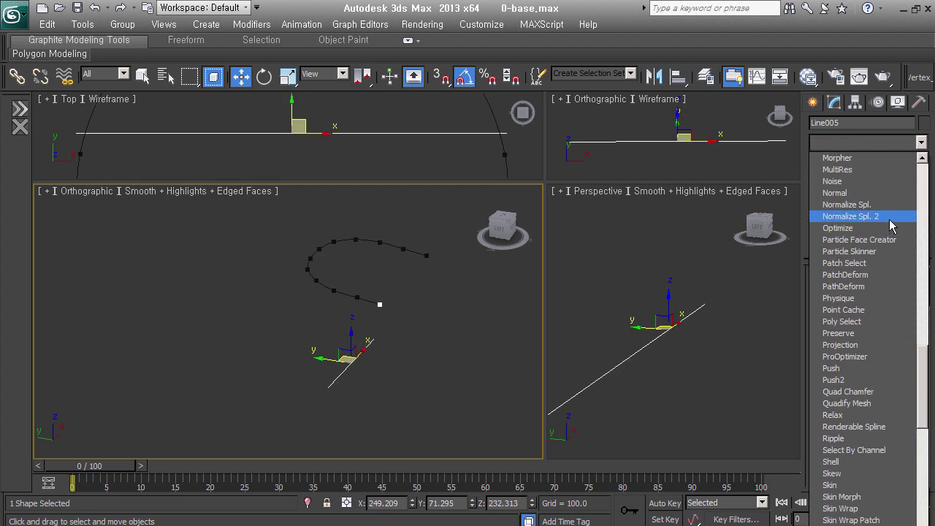
left_click(890, 217)
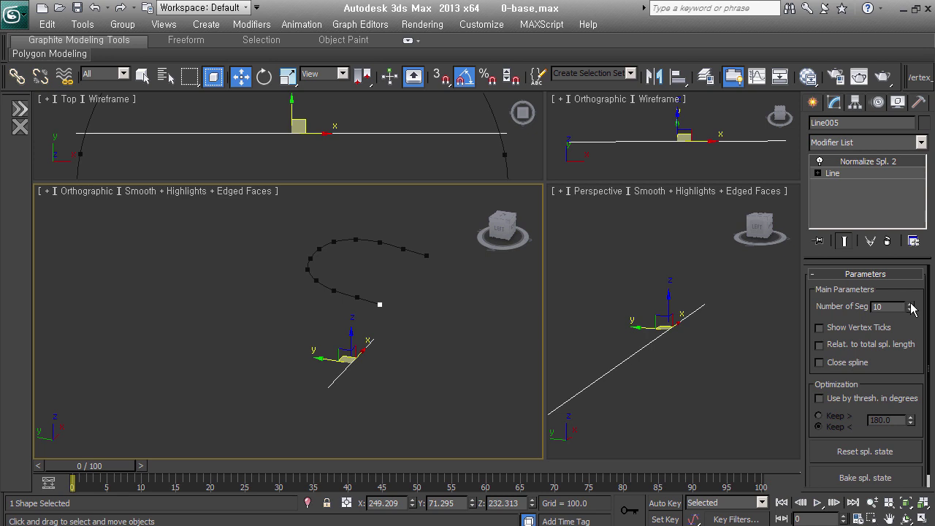
left_click(819, 328)
middle_click_drag(369, 349, 394, 351, "alt")
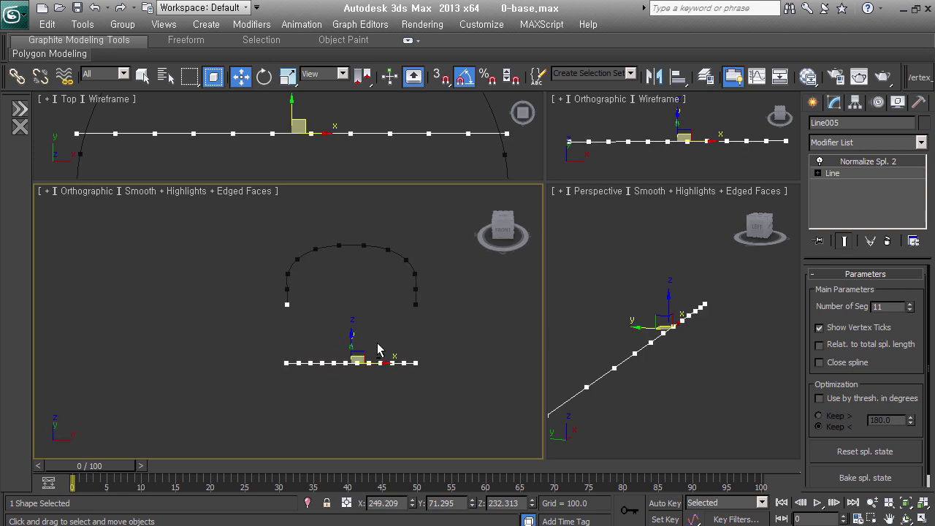
middle_click_drag(334, 378, 398, 372, "alt")
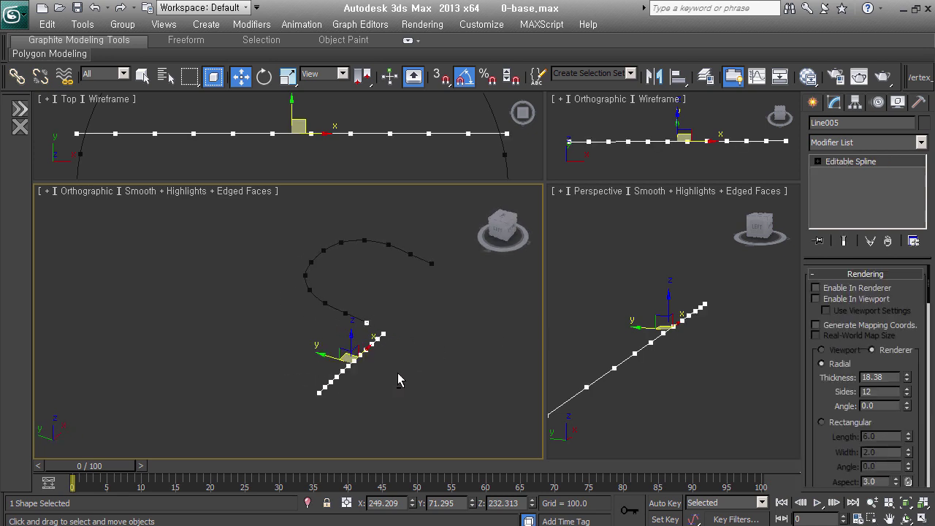
left_click(402, 377)
middle_click_drag(321, 394, 319, 394, "alt")
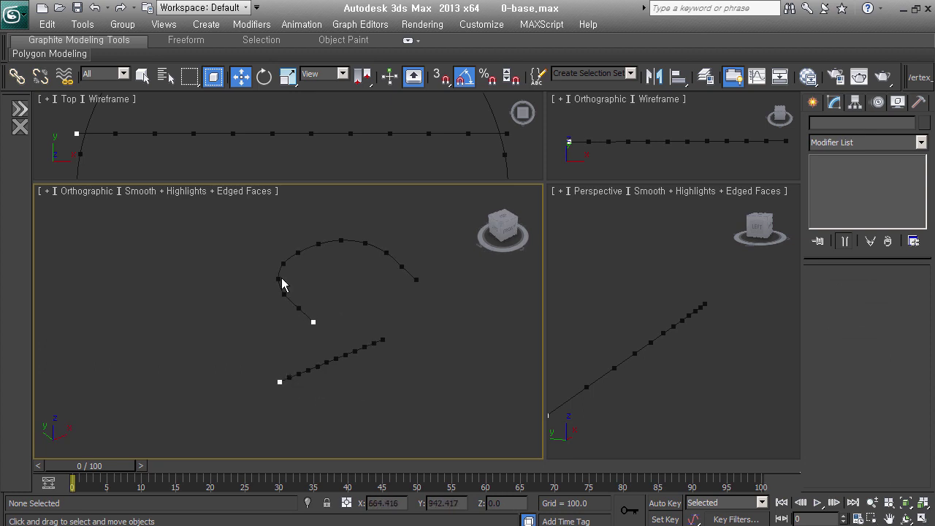
Attach the straight lower line Line005 to the curved Shape001 spline
left_click(334, 239)
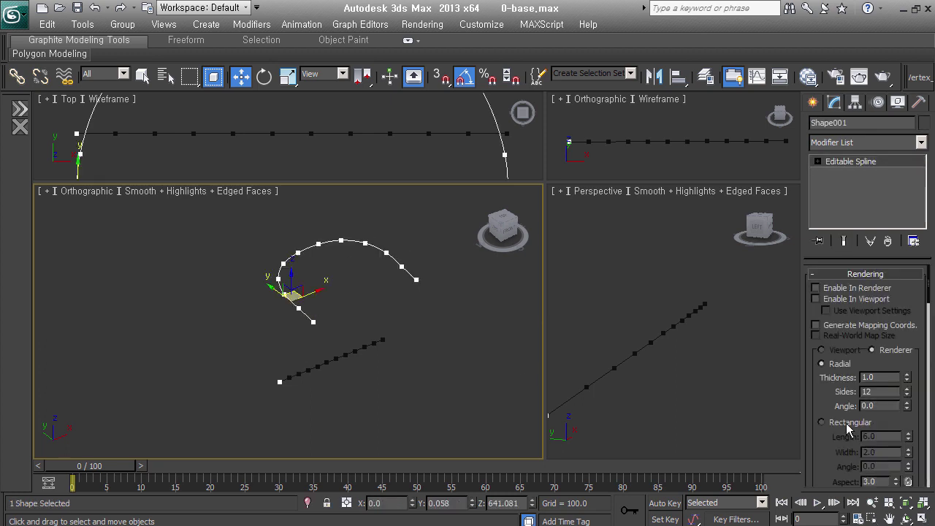
scroll(860, 285, "down", 1)
left_click(861, 284)
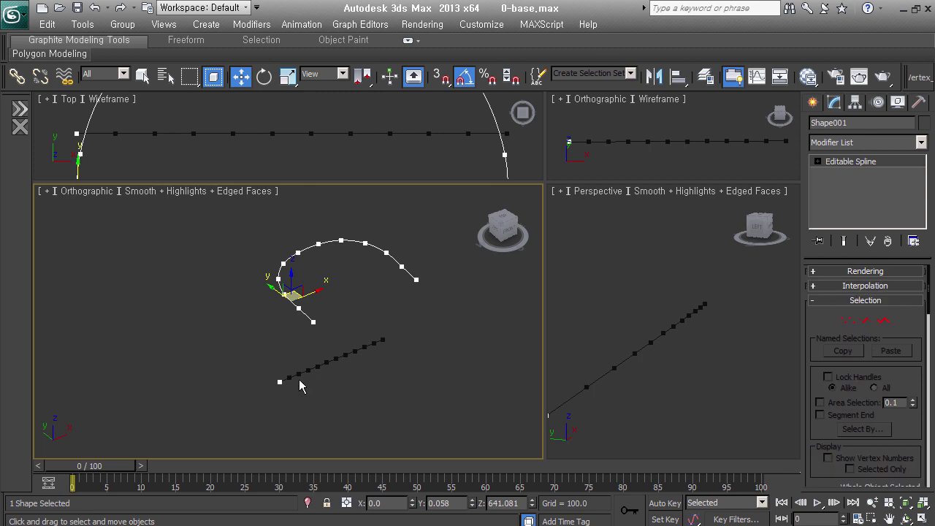
scroll(829, 384, "down", 2)
scroll(829, 365, "down", 2)
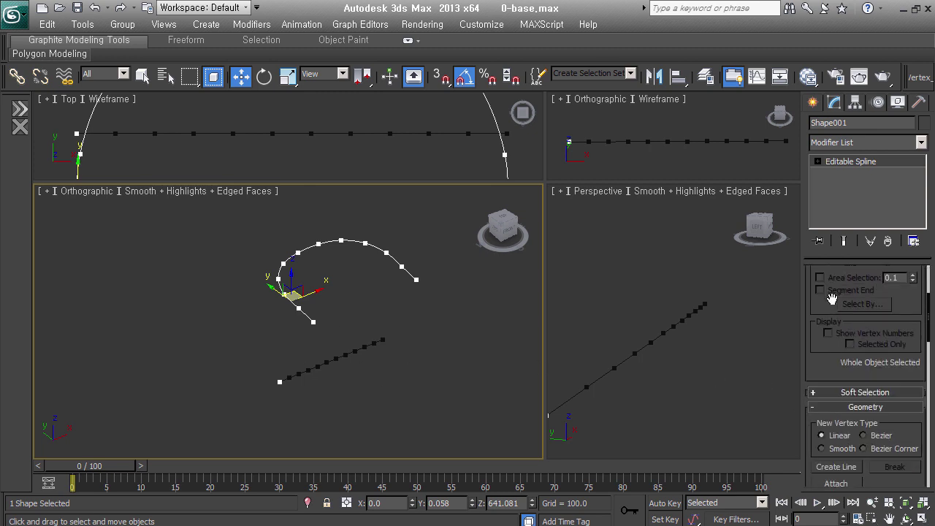
scroll(838, 260, "down", 1)
left_click(836, 378)
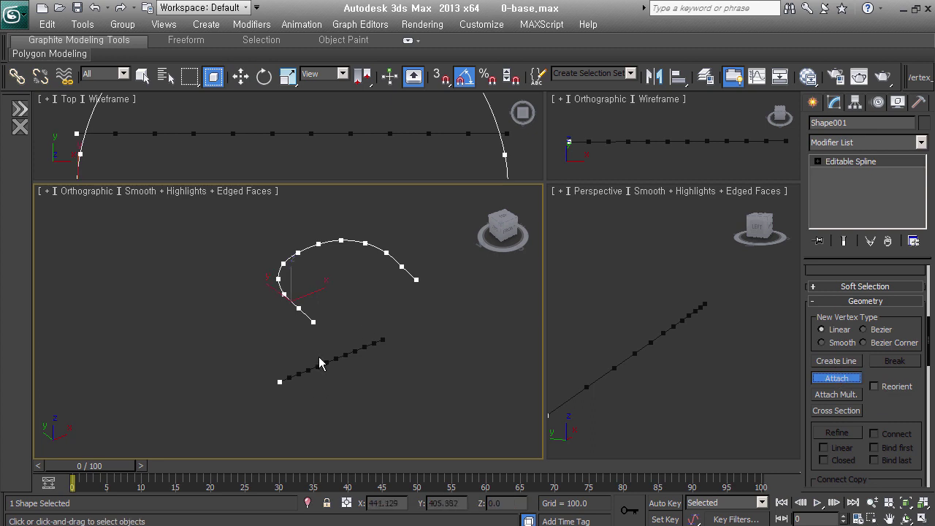
left_click(320, 359)
key("w")
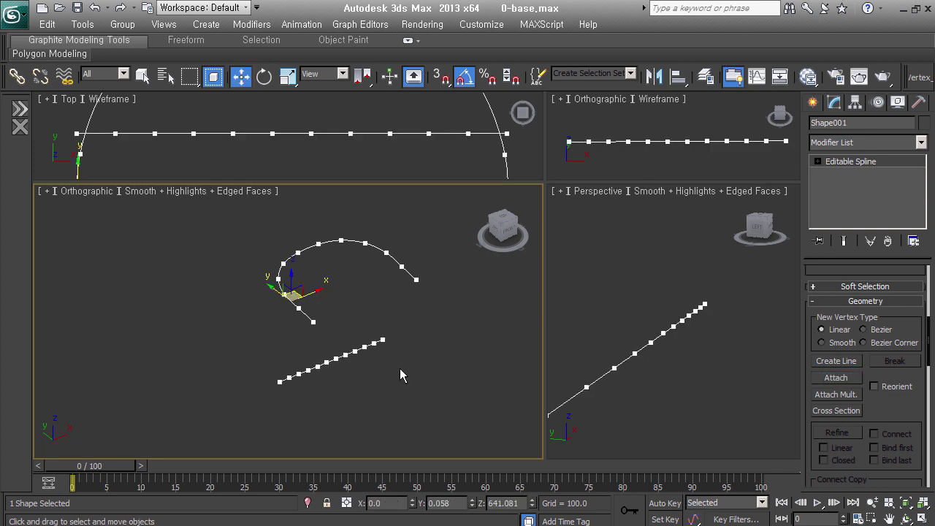
left_click(836, 410)
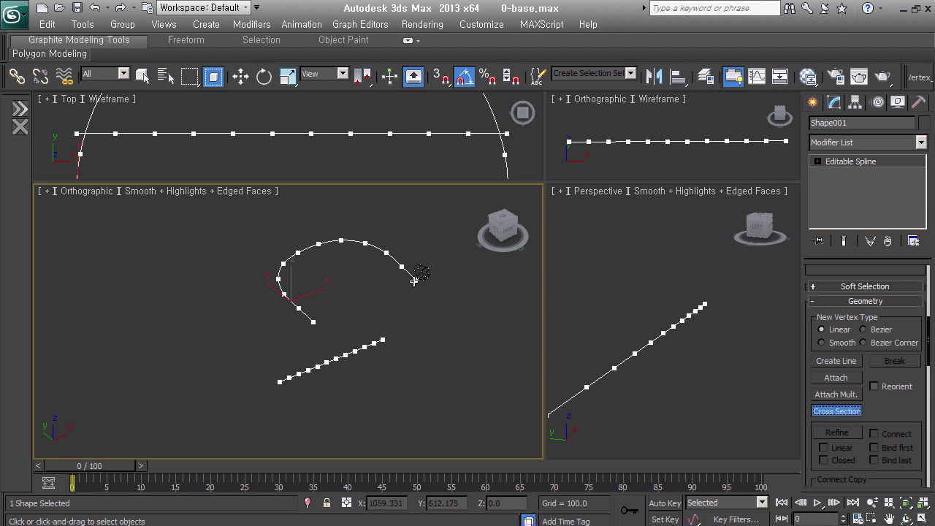
Cross-section the lower line to the upper arc to create the spoke fan, then exit the mode
left_click(378, 341)
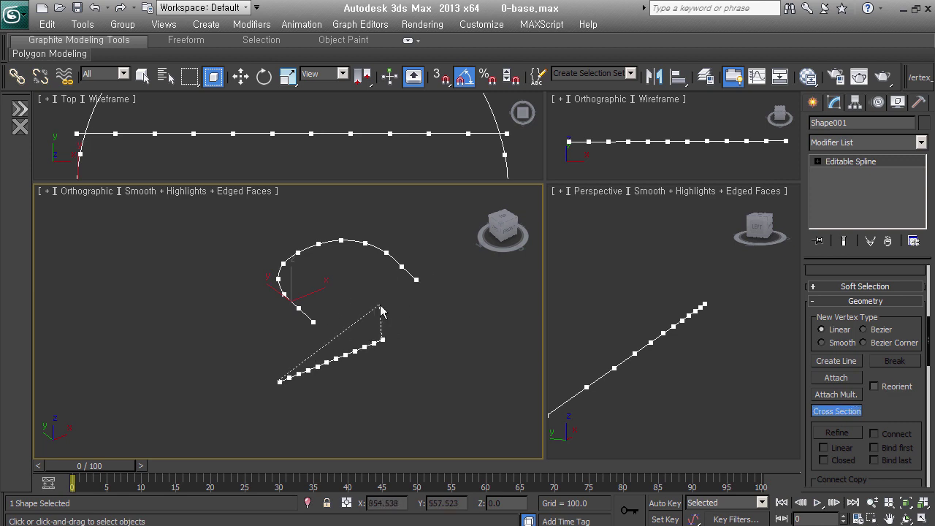
left_click(391, 257)
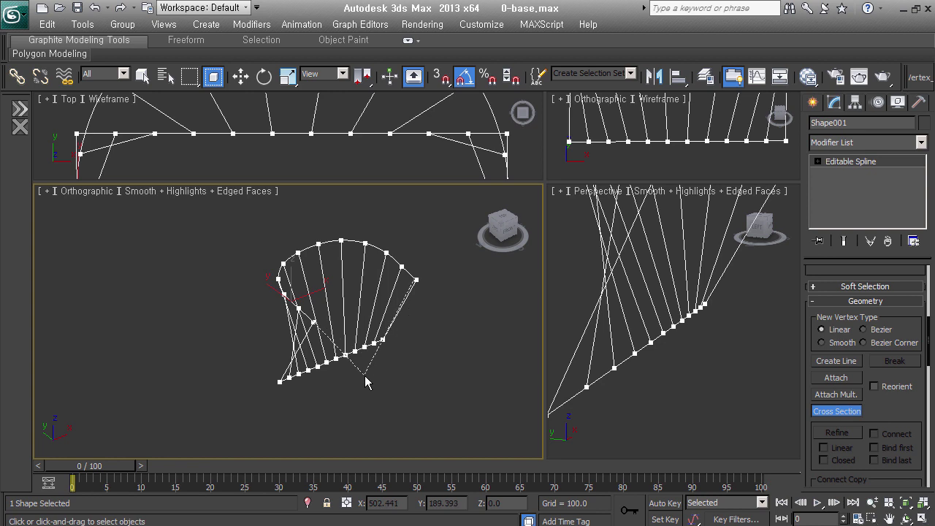
mouse_move(367, 386)
middle_mouse_down("alt")
mouse_move(445, 350)
mouse_move(504, 343)
mouse_move(407, 361)
mouse_move(308, 358)
middle_mouse_up("alt")
key("w")
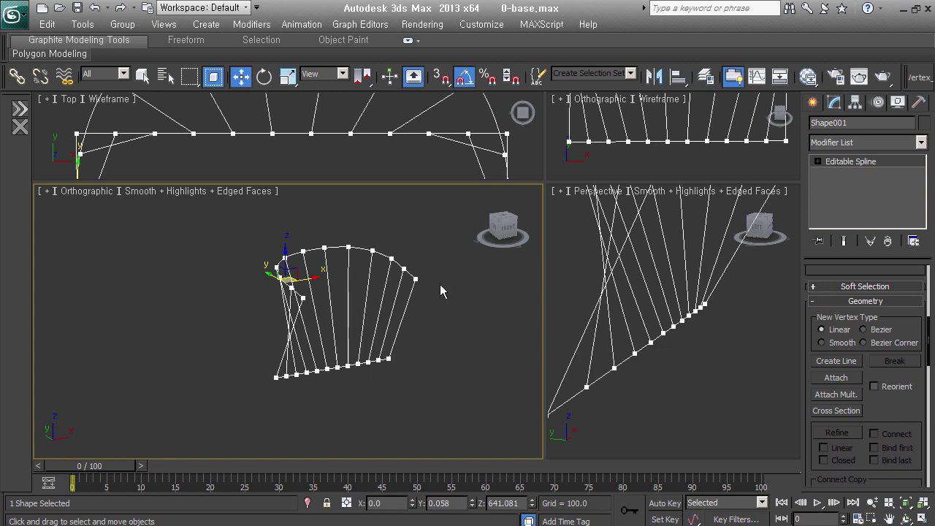
left_click(818, 160)
Delete the top arc spline and detach the bottom arc as Shape002
left_click(845, 197)
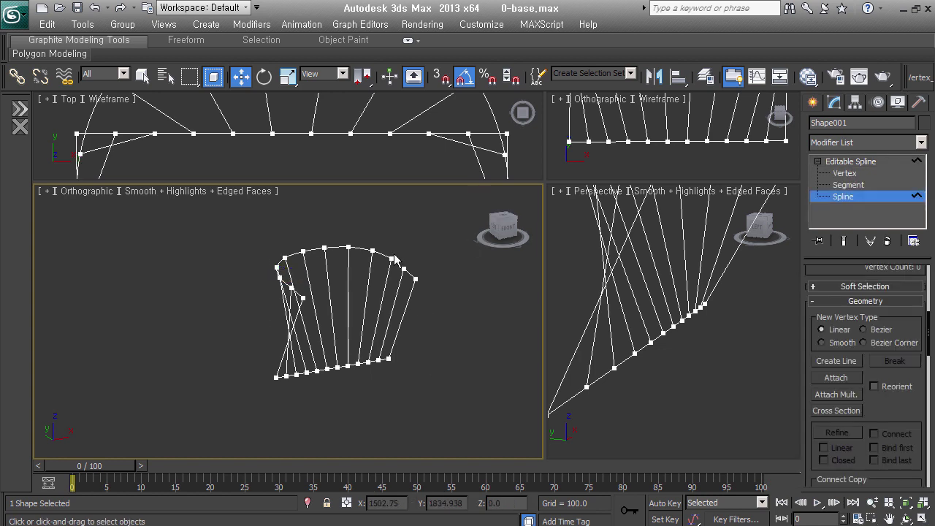
left_click(393, 258)
key("Delete")
left_click(348, 366)
left_click(352, 365)
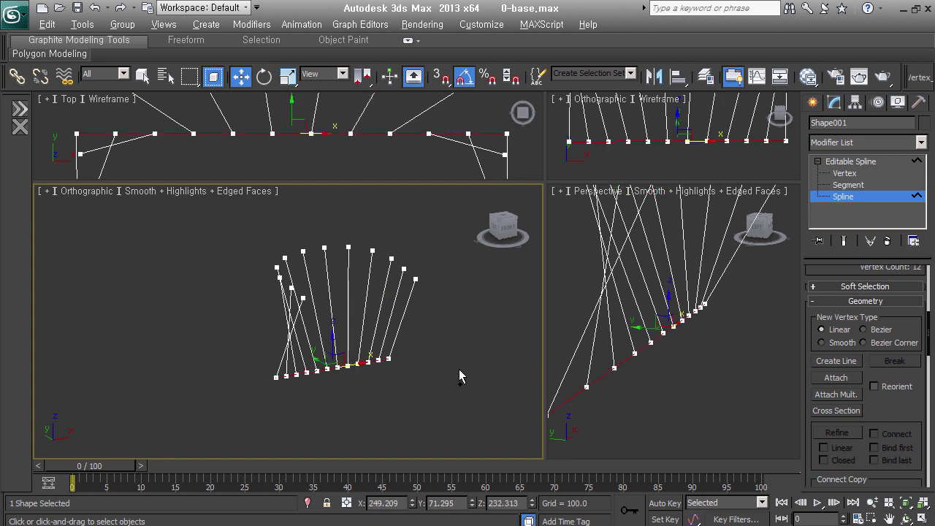
scroll(914, 438, "down", 3)
scroll(913, 439, "down", 3)
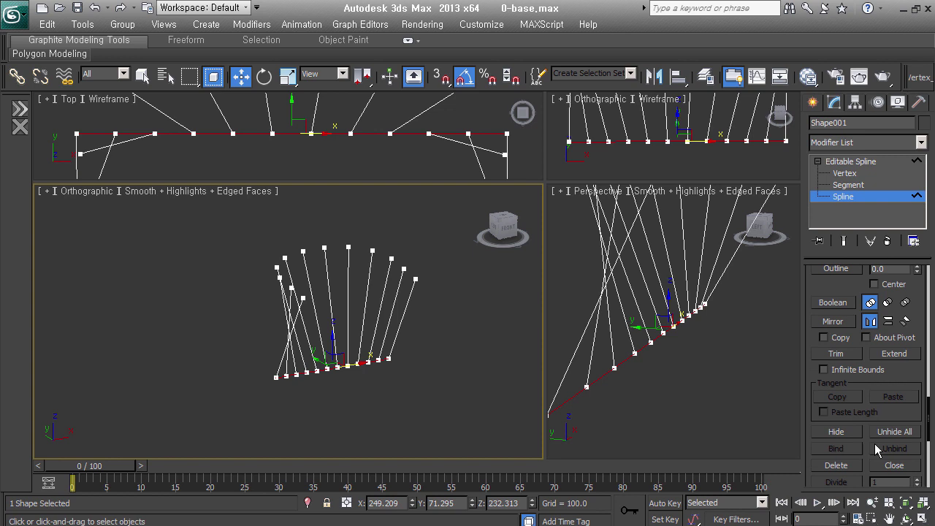
left_click_drag(903, 385, 911, 165)
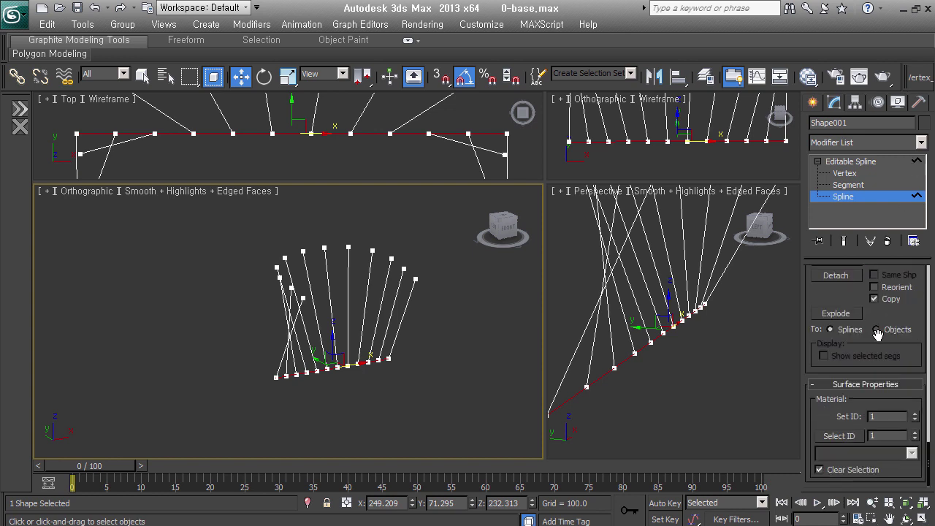
left_click(836, 275)
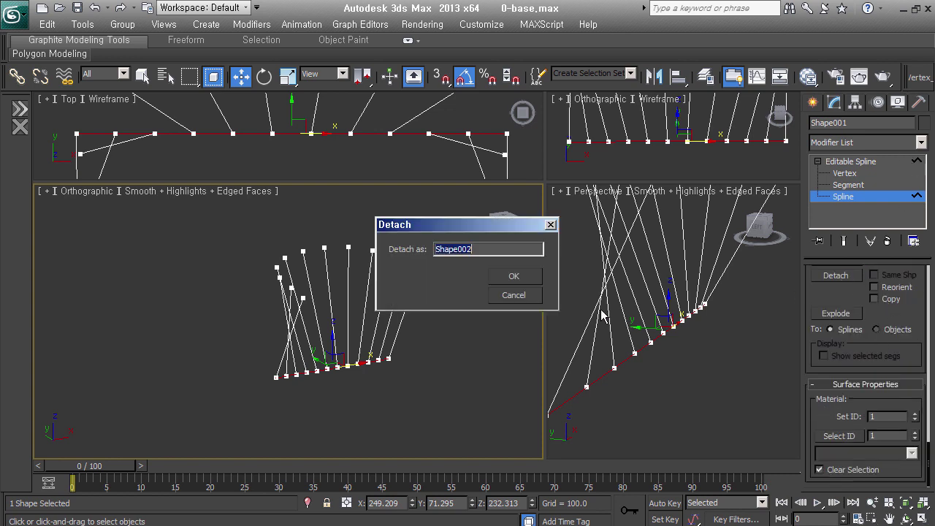
left_click(511, 275)
key("1")
Unhide the chair model and frame everything in the left view
middle_click_drag(396, 376, 551, 353, "alt")
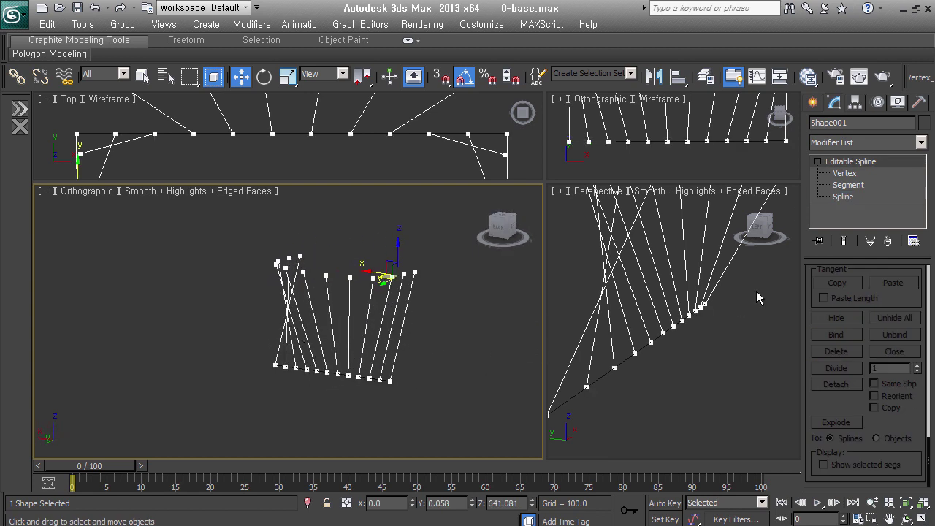
scroll(880, 271, "up", 5)
middle_click_drag(434, 351, 414, 393)
key("alt+q")
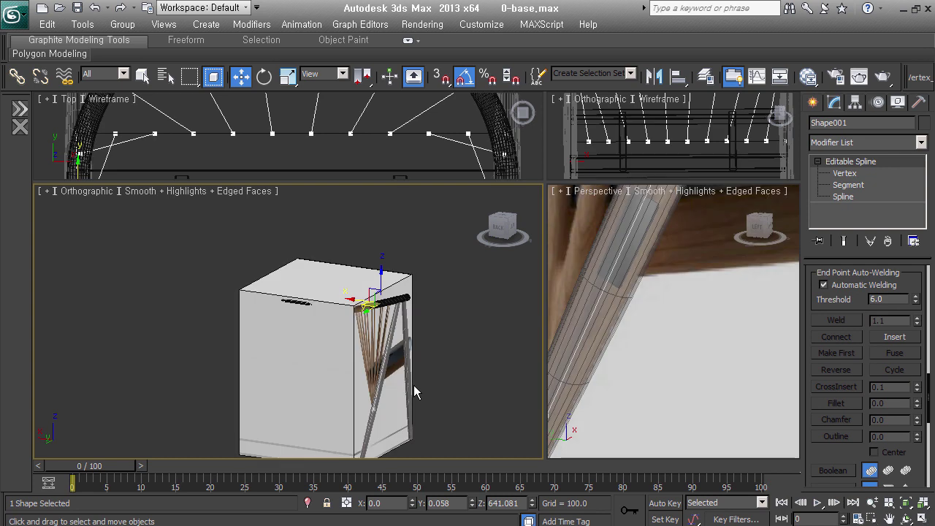
key("l")
key("shift+ctrl+z")
scroll(366, 288, "down", 2)
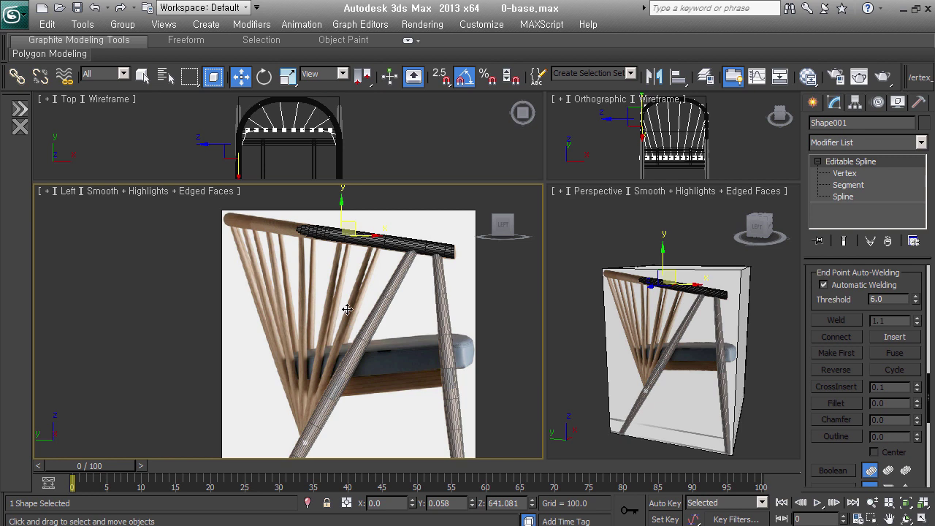
middle_click_drag(348, 310, 346, 363, "alt")
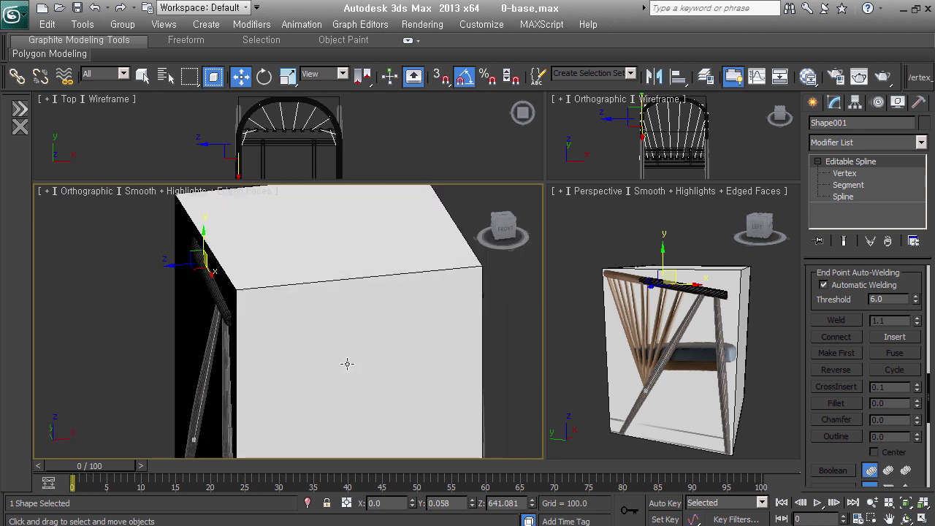
Move the white backdrop box to the right and reselect the spoke shape
left_click(414, 315)
left_click_drag(237, 391, 292, 387)
key("l")
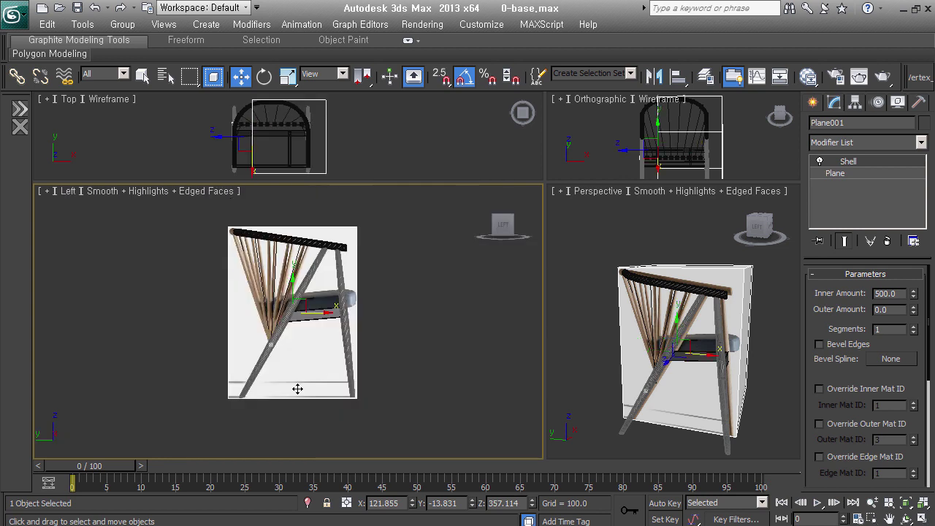
key("z")
left_click(298, 248)
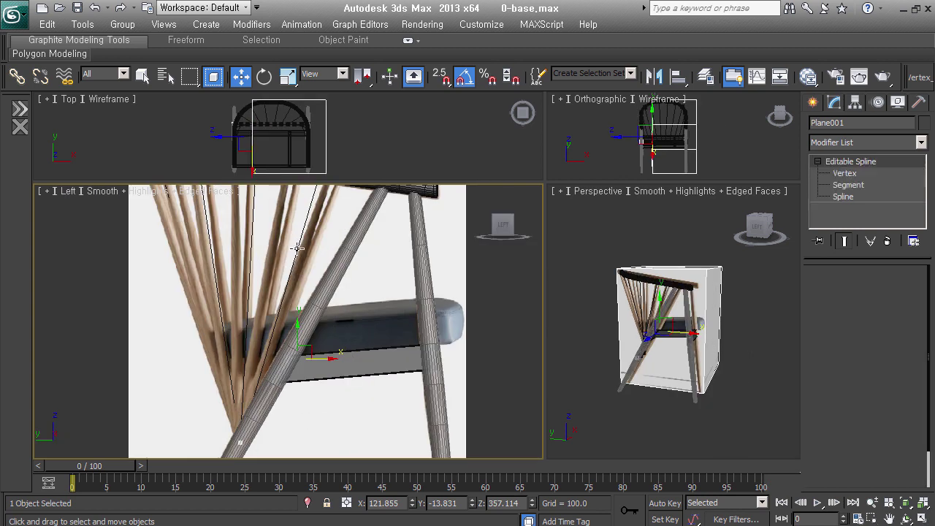
Make the spokes render in the viewport as round rods with radial thickness 9.083
left_click_drag(917, 276, 922, 482)
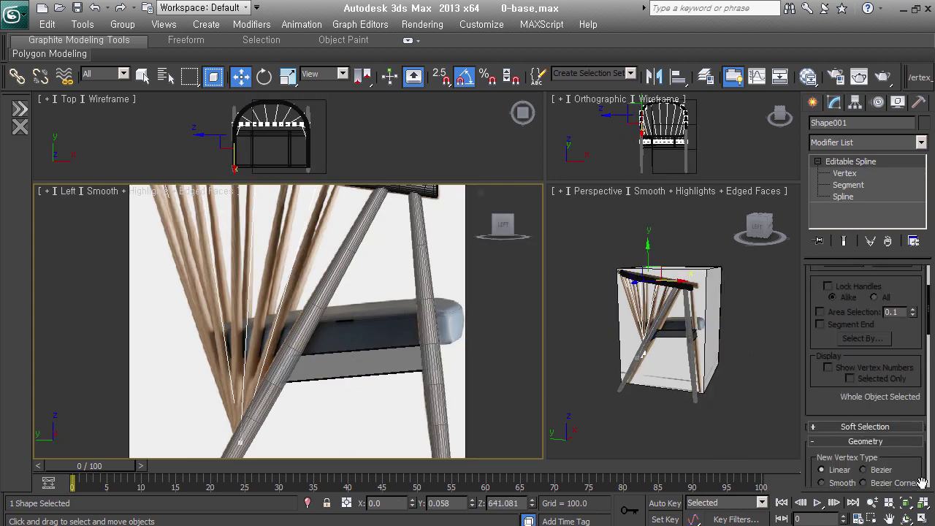
scroll(874, 282, "up", 3)
left_click(852, 274)
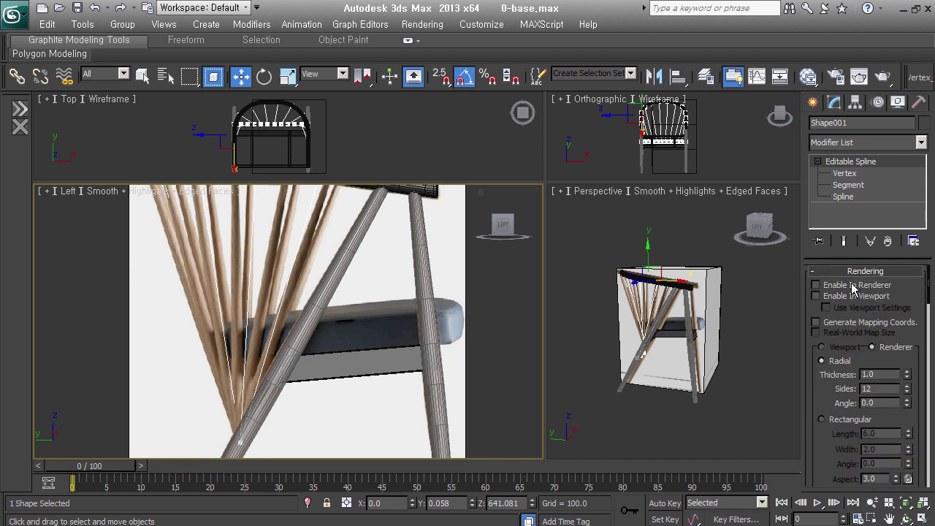
left_click(851, 295)
left_click_drag(909, 377, 926, 383)
scroll(309, 268, "down", 2)
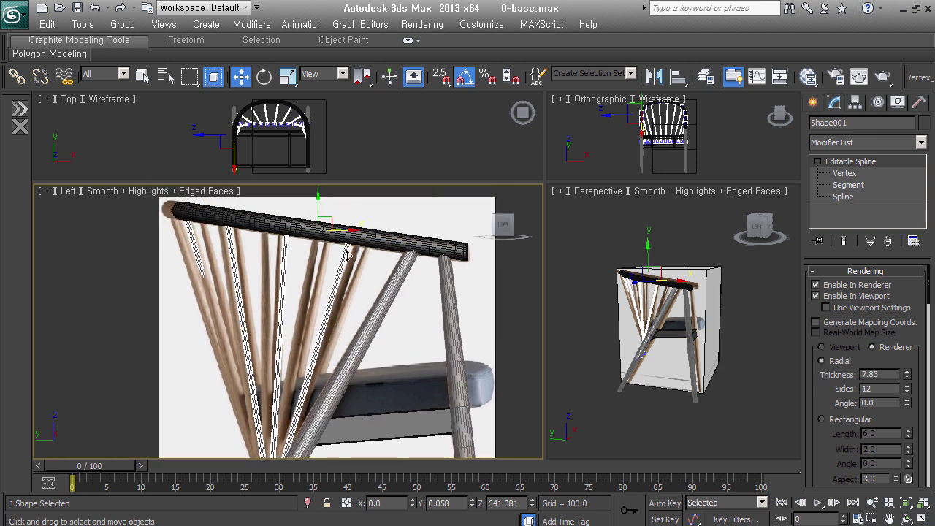
left_click_drag(906, 380, 913, 360)
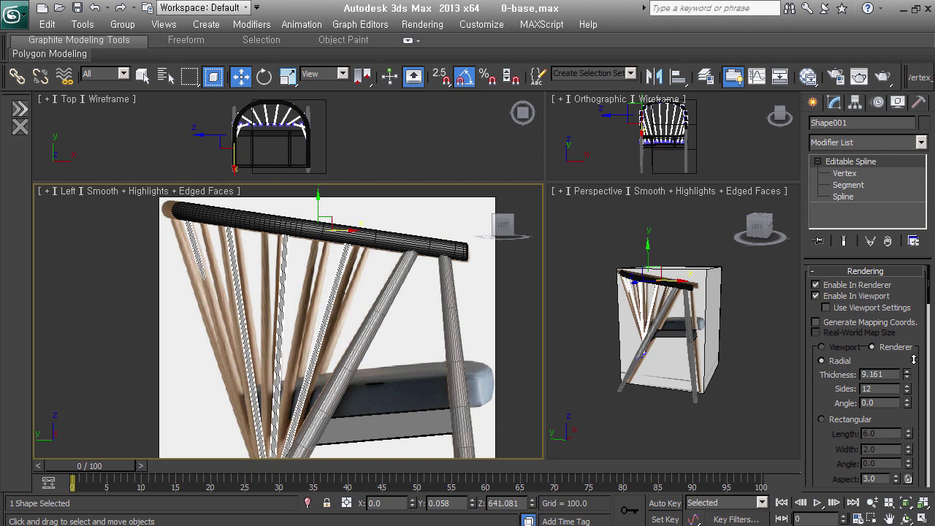
left_click_drag(914, 359, 914, 365)
mouse_move(468, 321)
middle_mouse_down("alt")
mouse_move(486, 389)
mouse_move(445, 355)
mouse_move(416, 370)
middle_mouse_up("alt")
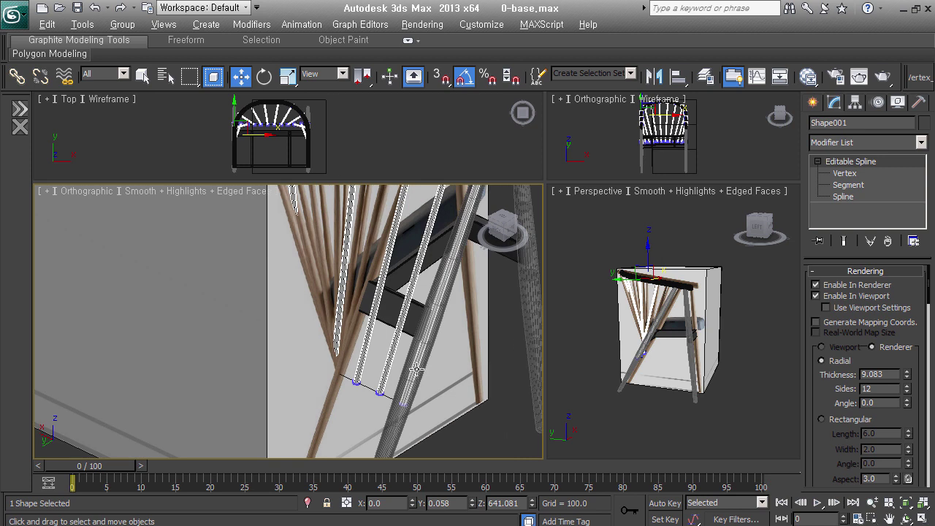
Enter spline-level editing and inspect the chair in wireframe from several angles
left_click(852, 197)
mouse_move(447, 280)
middle_mouse_down("alt")
mouse_move(359, 290)
mouse_move(350, 299)
mouse_move(357, 330)
middle_mouse_up("alt")
key("F3")
middle_click_drag(490, 347, 292, 336, "alt")
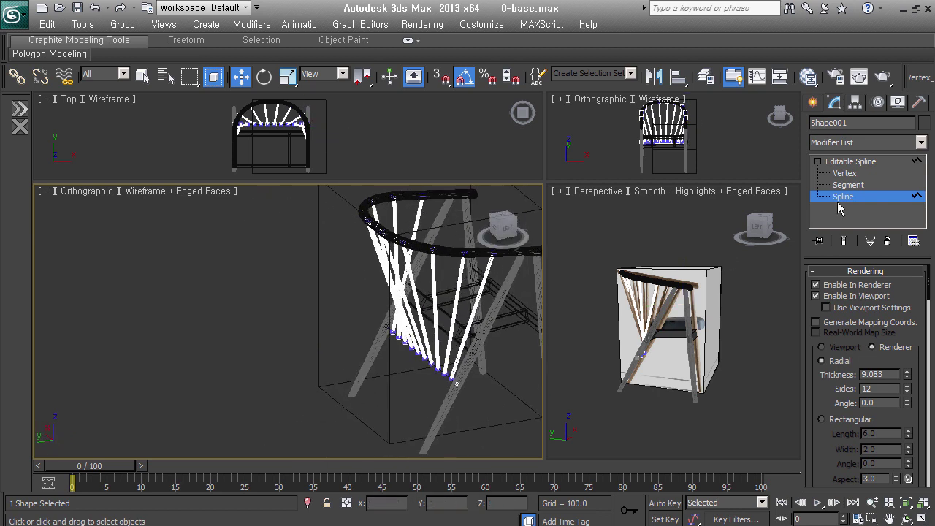
Convert the spoke rods into an Editable Poly
right_click(692, 258)
left_click(590, 307)
middle_click_drag(482, 307, 454, 283, "alt")
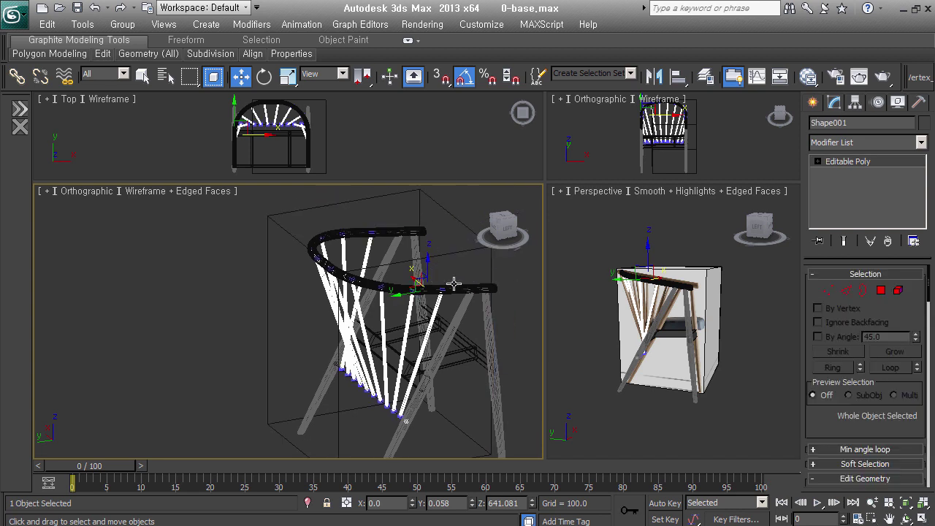
Hide the white backdrop box and reselect the spoke mesh
left_click(455, 253)
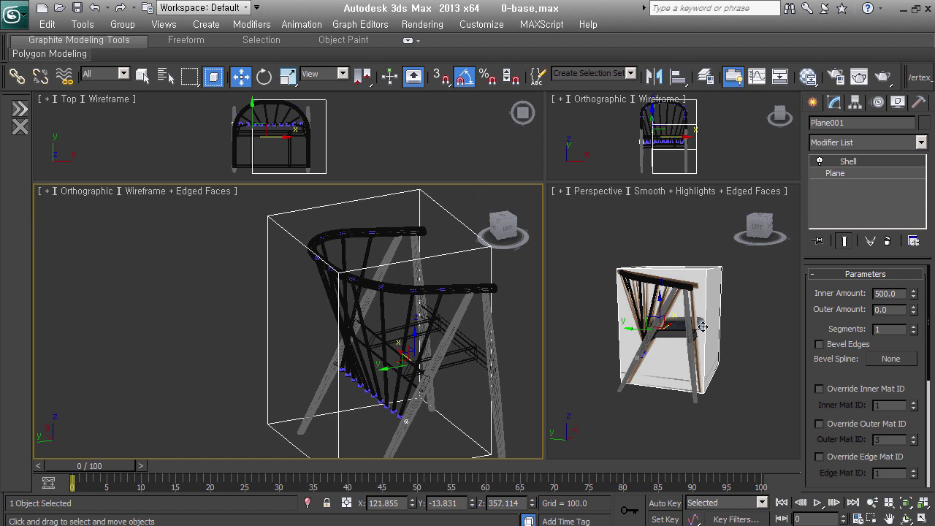
right_click(418, 310)
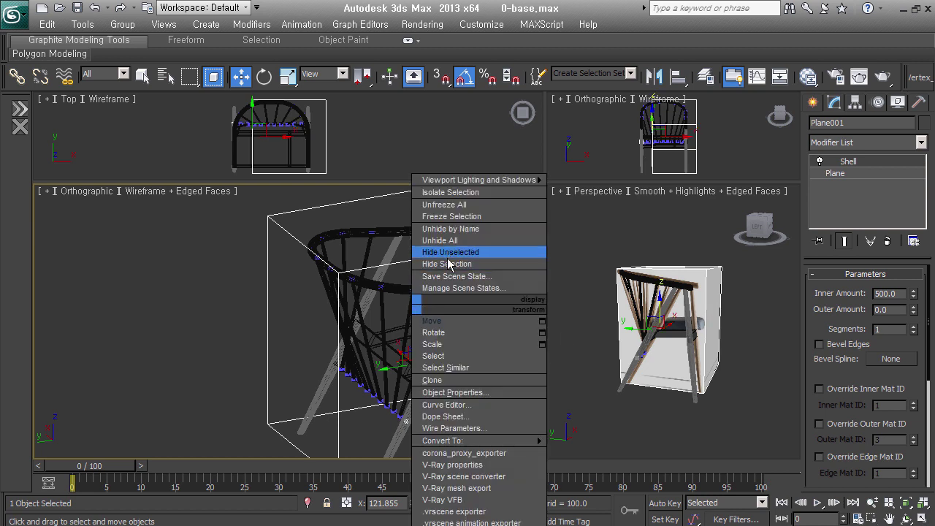
left_click(449, 263)
scroll(434, 346, "up", 2)
scroll(447, 342, "up", 1)
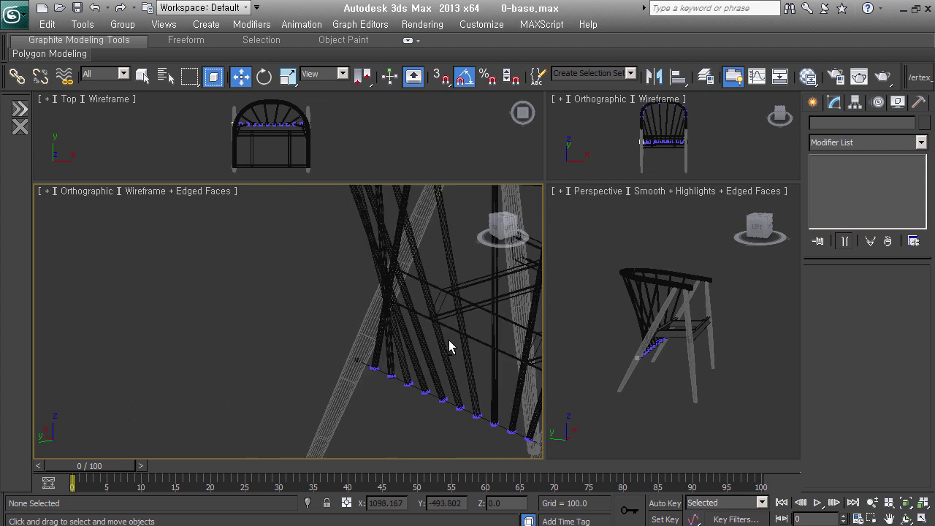
scroll(449, 339, "up", 1)
left_click(469, 259)
mouse_move(469, 259)
middle_mouse_down()
mouse_move(336, 349)
mouse_move(306, 341)
middle_mouse_up()
Select all spoke edges and connect them with a new edge ring across each spoke
left_click(845, 290)
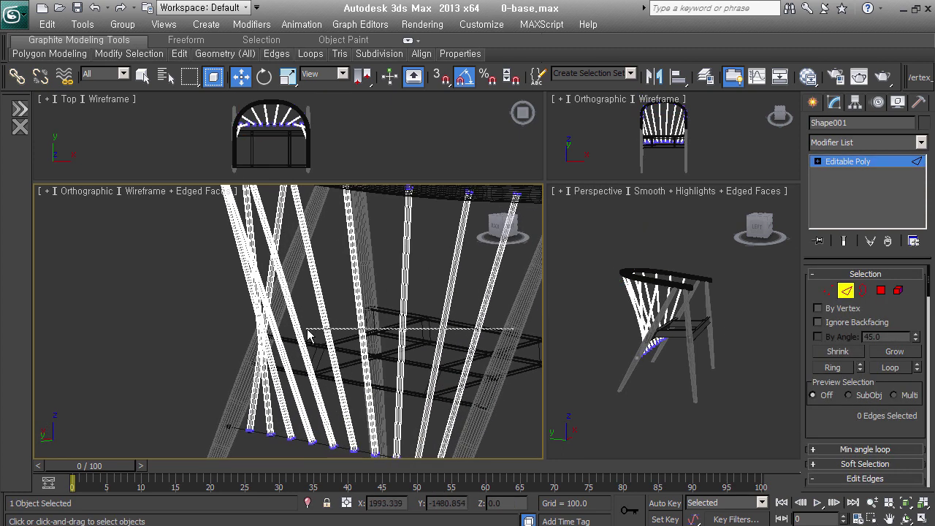
key("ctrl+a")
scroll(263, 339, "up", 1)
key("ctrl+shift+e")
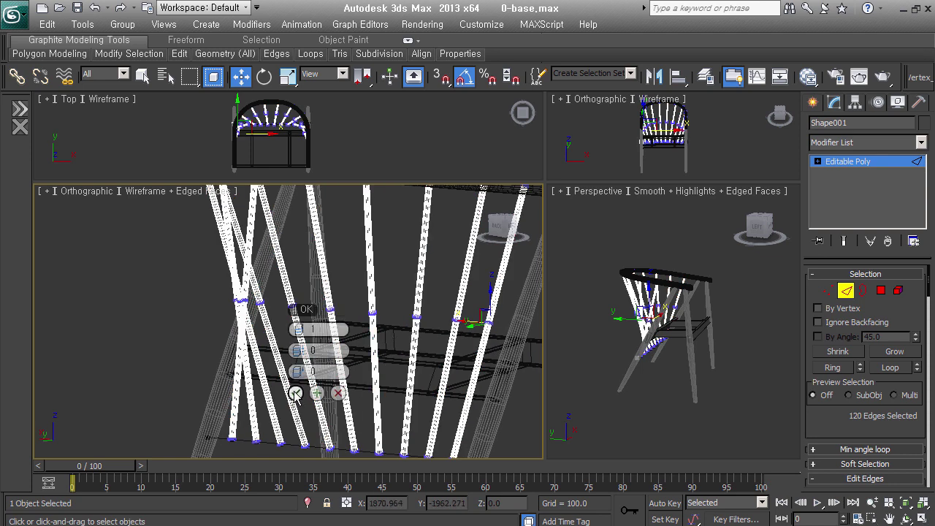
left_click(295, 393)
Scale the new edge rings up to fatten the spokes
middle_click_drag(334, 301, 263, 322)
right_click(313, 304)
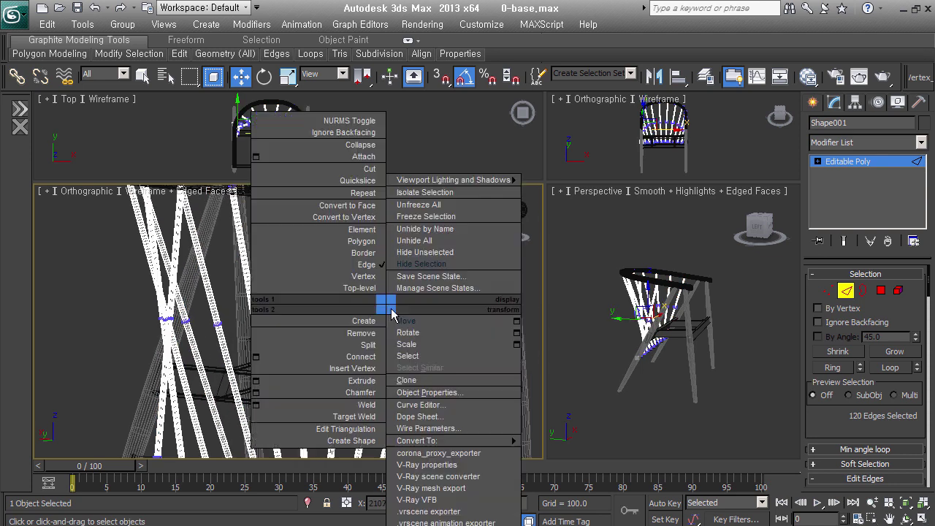
left_click(417, 349)
left_click_drag(415, 333, 433, 263)
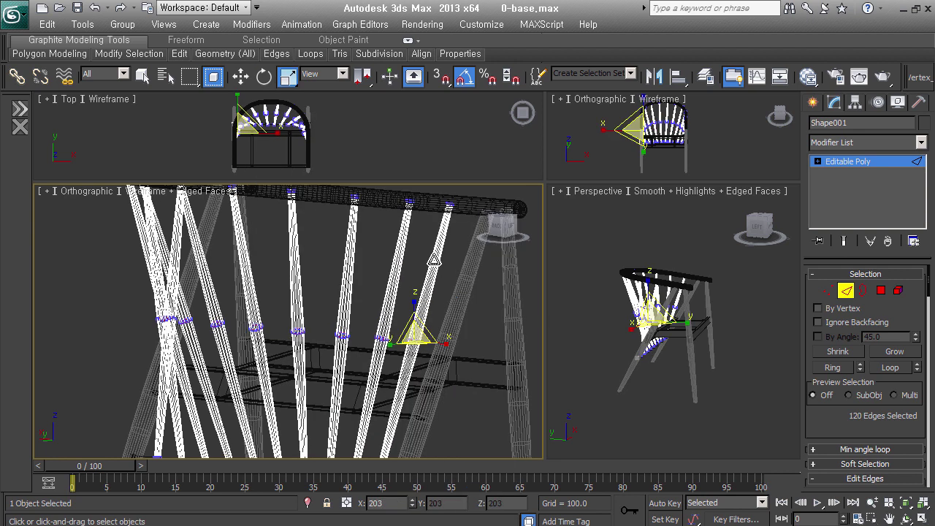
Chamfer the selected edge rings so they spread apart
right_click(410, 304)
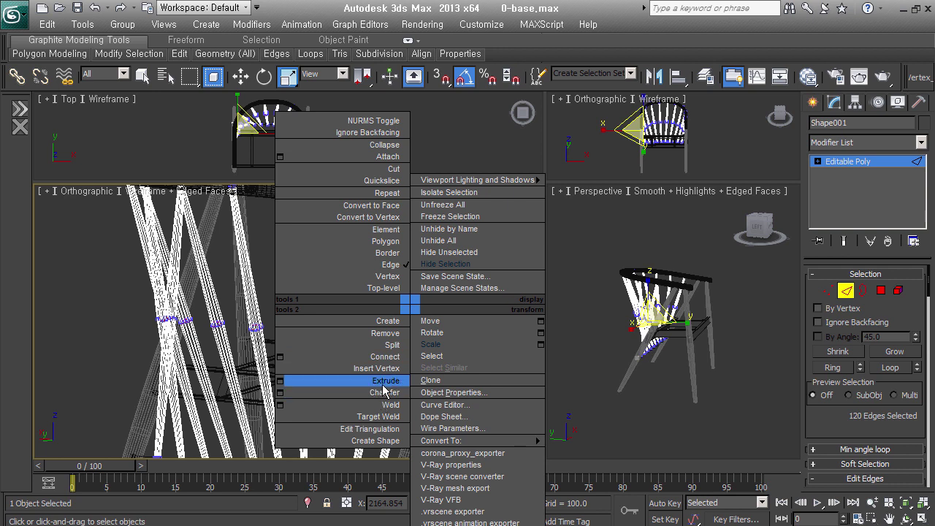
left_click(300, 392)
left_click_drag(315, 348, 361, 330)
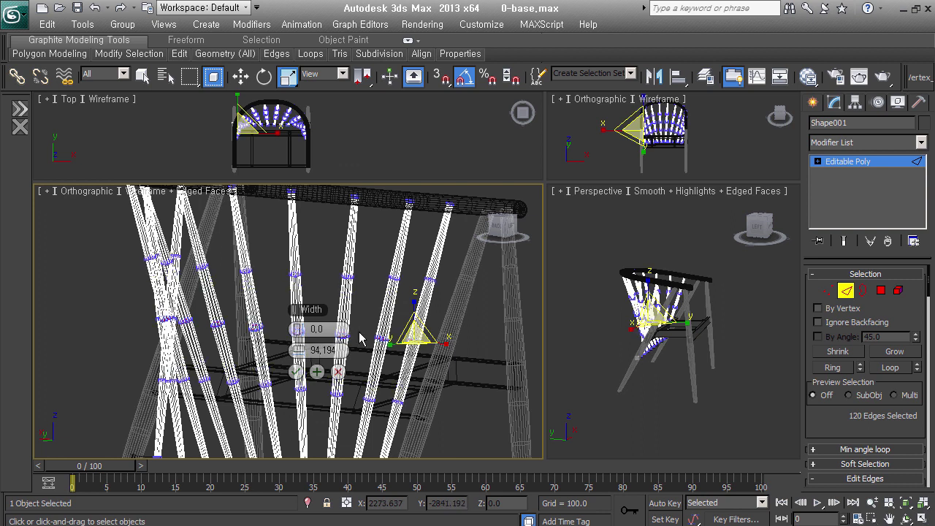
left_click(296, 372)
Box-select spoke edge loops and scale them up to about 116%, then exit Edge mode
left_click_drag(88, 230, 459, 291)
mouse_move(459, 291)
middle_mouse_down("alt")
mouse_move(344, 335)
mouse_move(219, 307)
middle_mouse_up("alt")
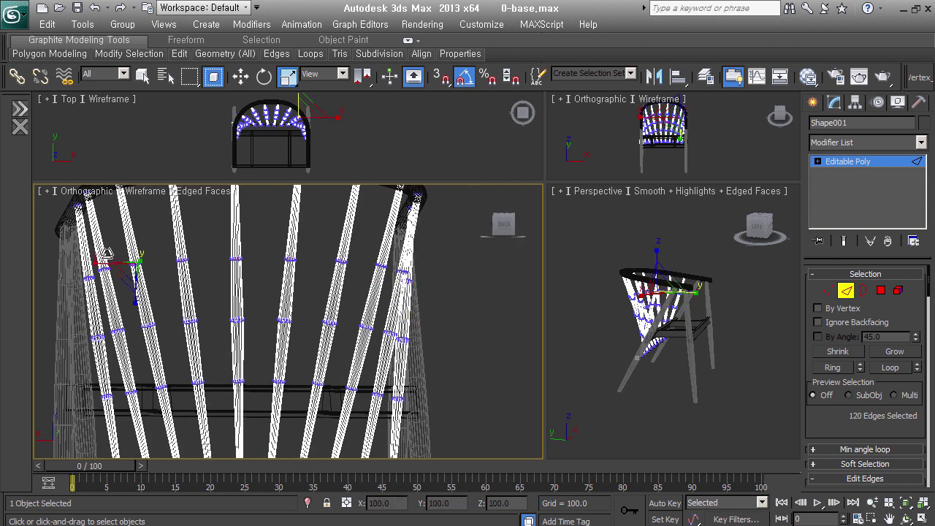
left_click_drag(125, 270, 127, 260)
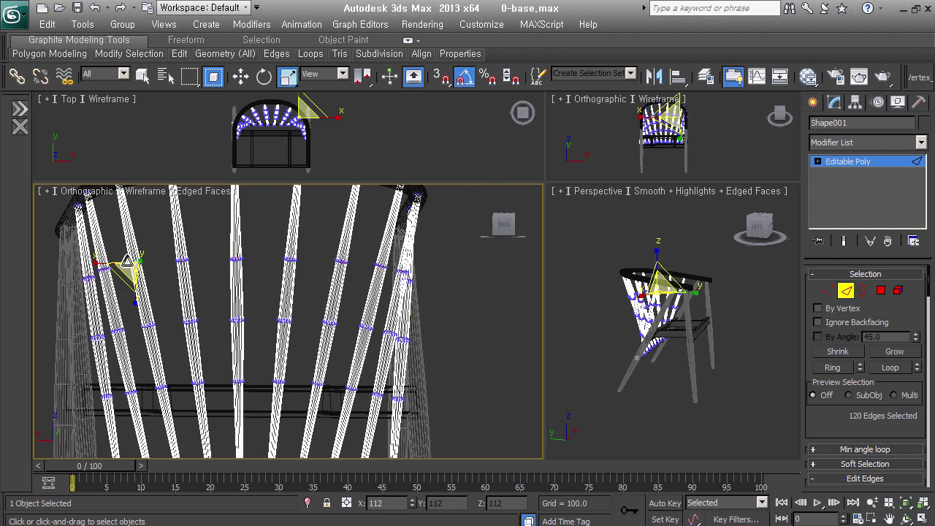
middle_click_drag(127, 261, 130, 220)
left_click_drag(77, 325, 472, 379)
left_click_drag(158, 349, 161, 336)
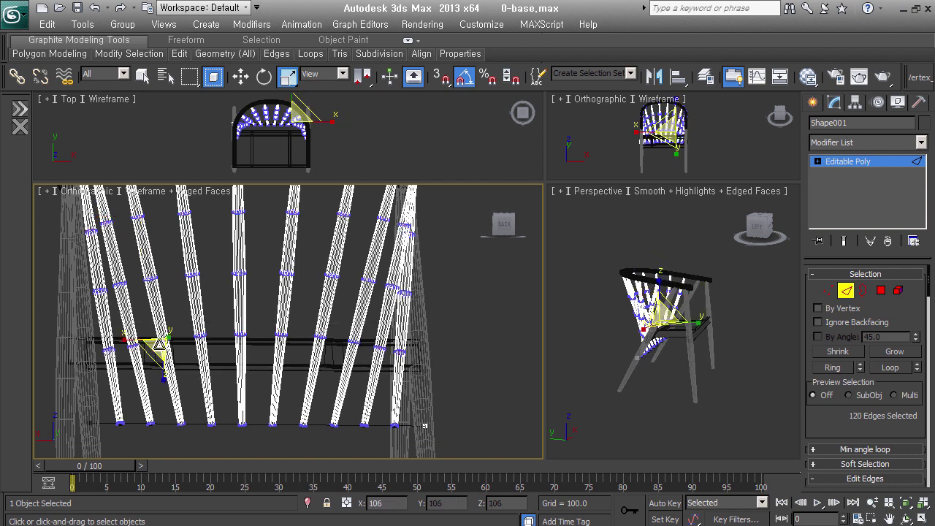
left_click(845, 291)
middle_click_drag(409, 343, 585, 367, "alt")
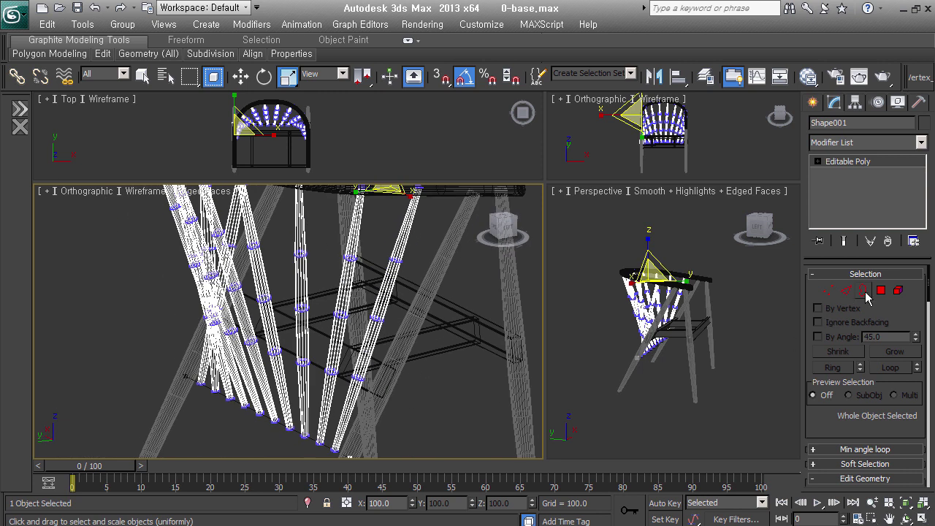
In Polygon mode, select the polygons across all the spoke-rod ends
left_click(881, 290)
middle_click_drag(329, 343, 159, 347, "alt")
left_click_drag(158, 347, 388, 389)
middle_click_drag(389, 388, 371, 405, "alt")
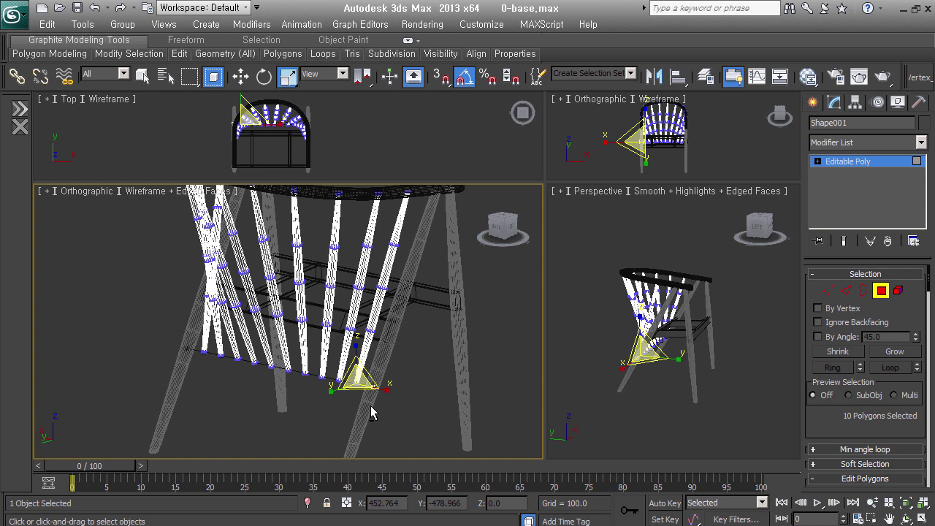
left_click(370, 406)
mouse_move(370, 406)
middle_mouse_down("alt")
mouse_move(395, 394)
mouse_move(184, 262)
mouse_move(193, 261)
middle_mouse_up("alt")
mouse_move(125, 252)
left_mouse_down()
mouse_move(496, 213)
mouse_move(424, 299)
mouse_move(357, 321)
left_mouse_up()
key("x")
Apply a TurboSmooth modifier at 1 iteration to the whole spoke rod object
left_click(881, 291)
key("ctrl+t")
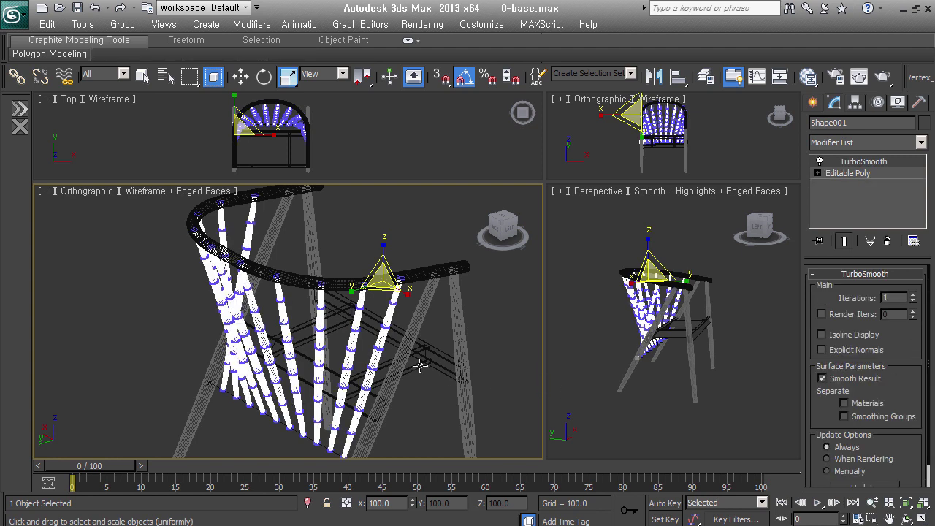
middle_click_drag(419, 365, 420, 336)
scroll(299, 341, "up", 2)
scroll(299, 342, "up", 2)
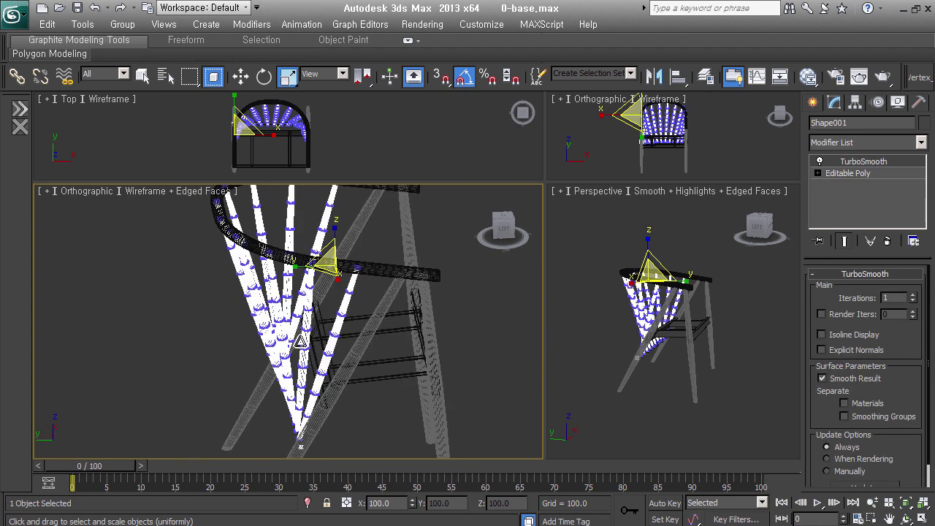
scroll(300, 342, "up", 4)
scroll(397, 386, "down", 2)
scroll(402, 387, "down", 1)
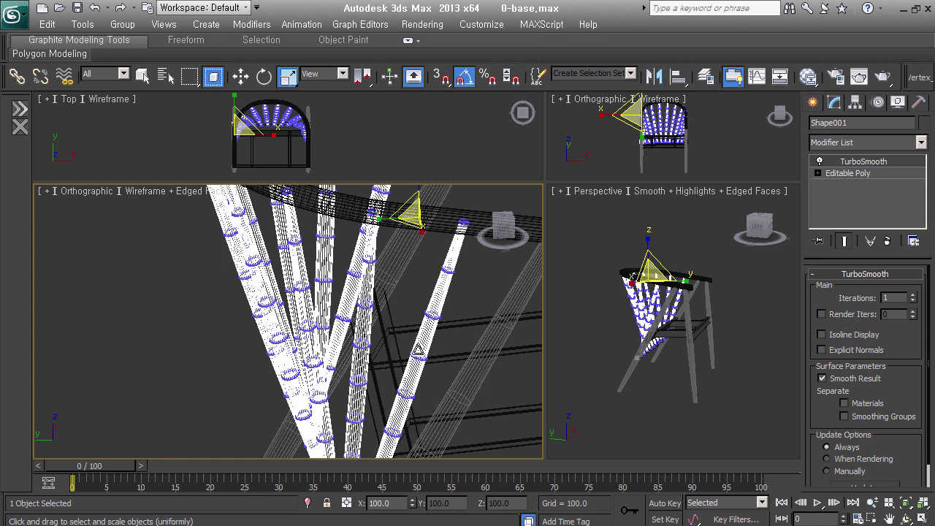
Turn off Vertex Ticks in the spoke object's Object Properties
right_click(421, 313)
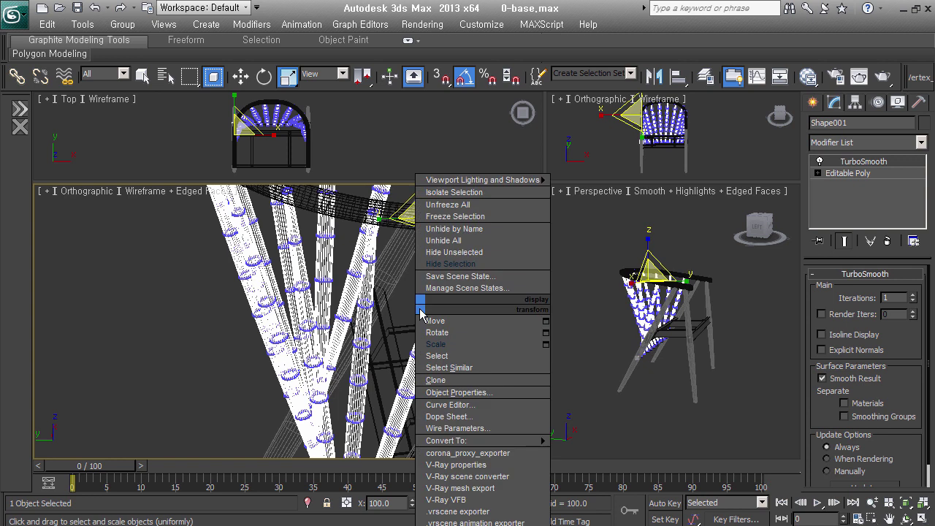
left_click(511, 395)
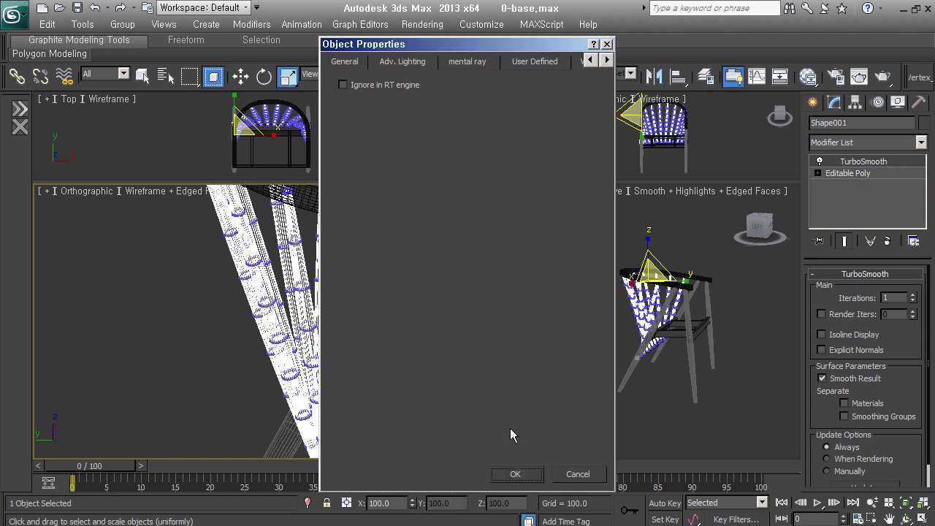
left_click(347, 64)
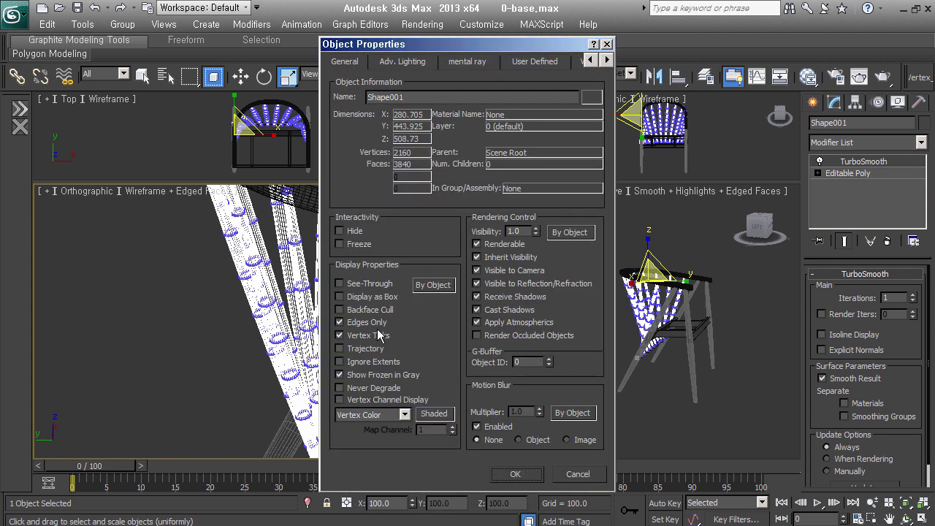
left_click(516, 474)
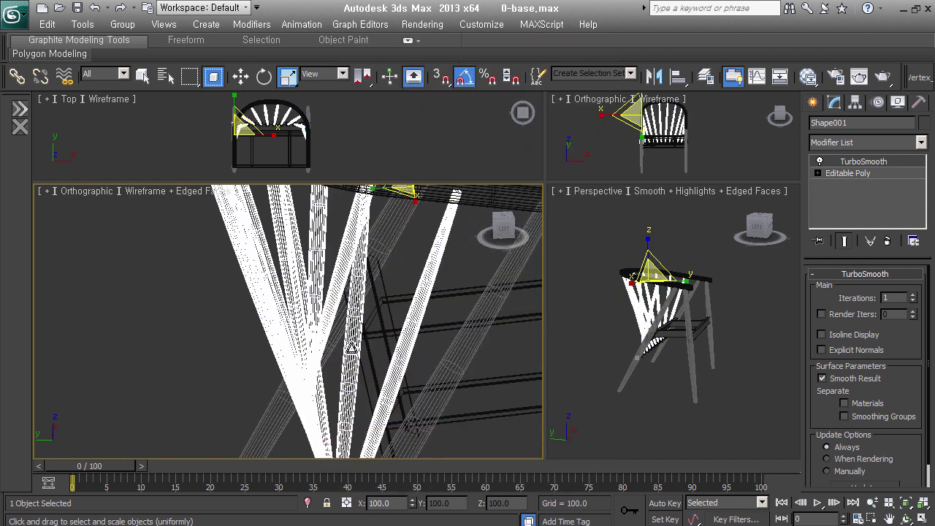
left_click(813, 102)
Select the lower crossbar spline and check its end vertices in Vertex mode
mouse_move(409, 321)
middle_mouse_down("alt")
mouse_move(458, 365)
mouse_move(441, 428)
middle_mouse_up("alt")
left_click(414, 434)
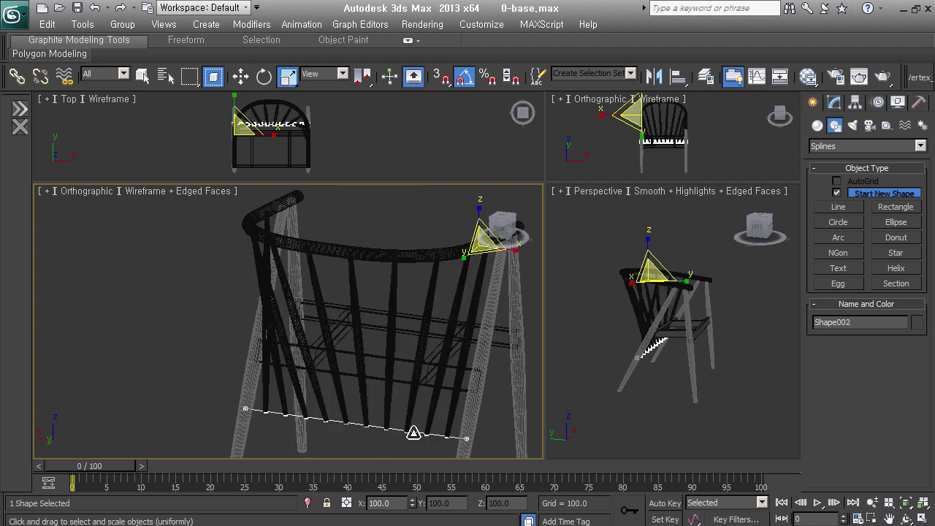
left_click(834, 103)
left_click(818, 161)
left_click(845, 174)
mouse_move(261, 391)
left_mouse_down()
mouse_move(327, 451)
mouse_move(453, 453)
left_mouse_up()
left_click(454, 453)
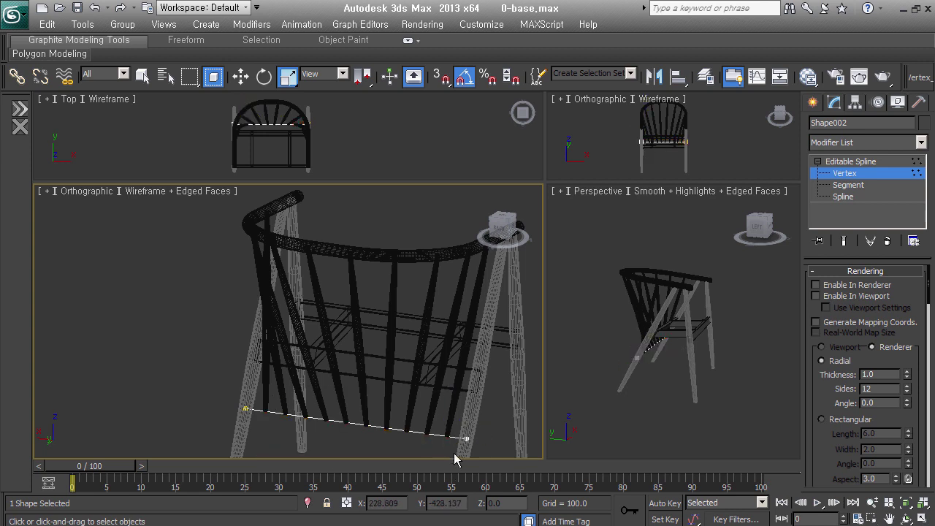
left_click(876, 175)
Enable the crossbar in renderer and viewport with radial thickness about 14.8
left_click(847, 285)
left_click(847, 297)
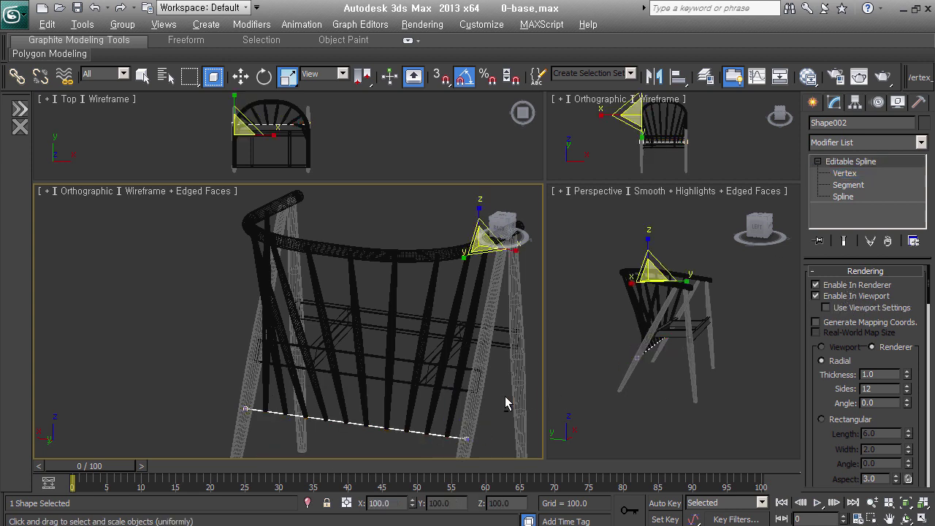
middle_click_drag(505, 395, 475, 376, "alt")
mouse_move(907, 334)
left_mouse_down()
mouse_move(930, 342)
mouse_move(919, 388)
left_mouse_up()
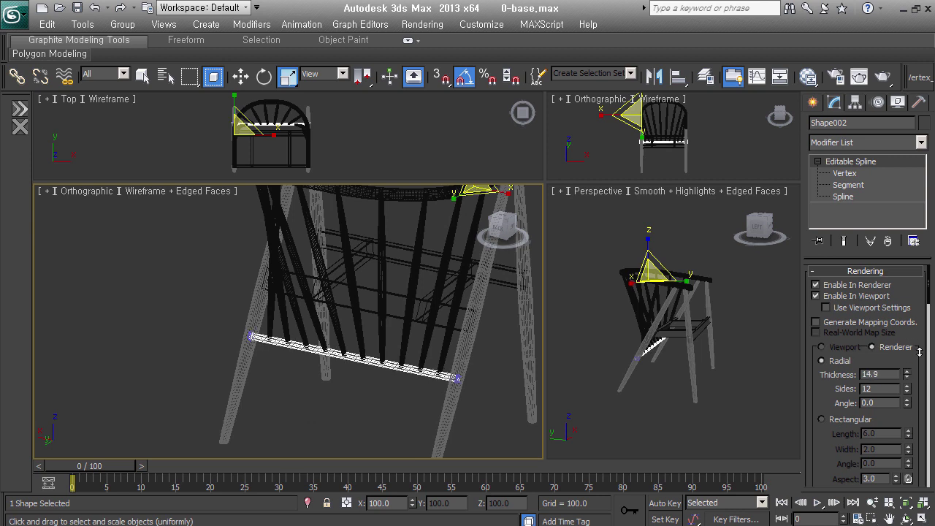
middle_click_drag(441, 283, 328, 397, "alt")
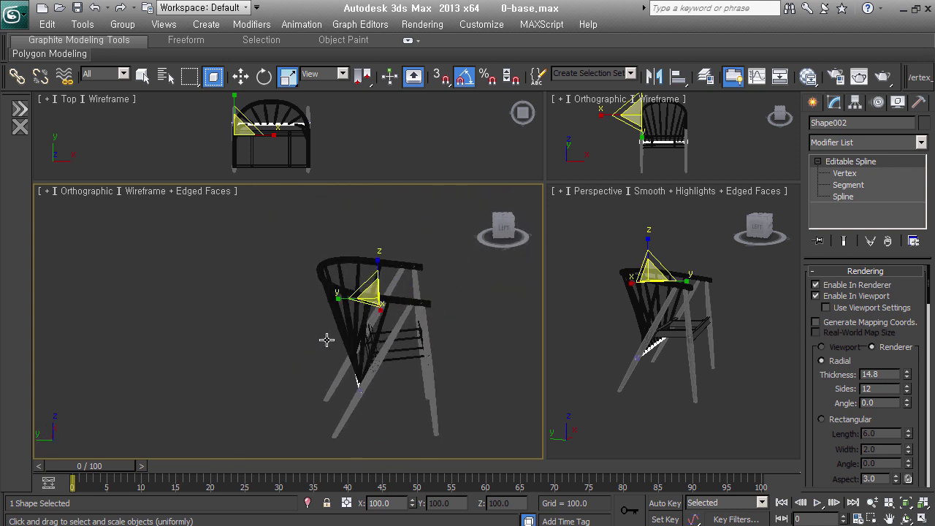
left_click(375, 420)
middle_click_drag(397, 412, 407, 386, "alt")
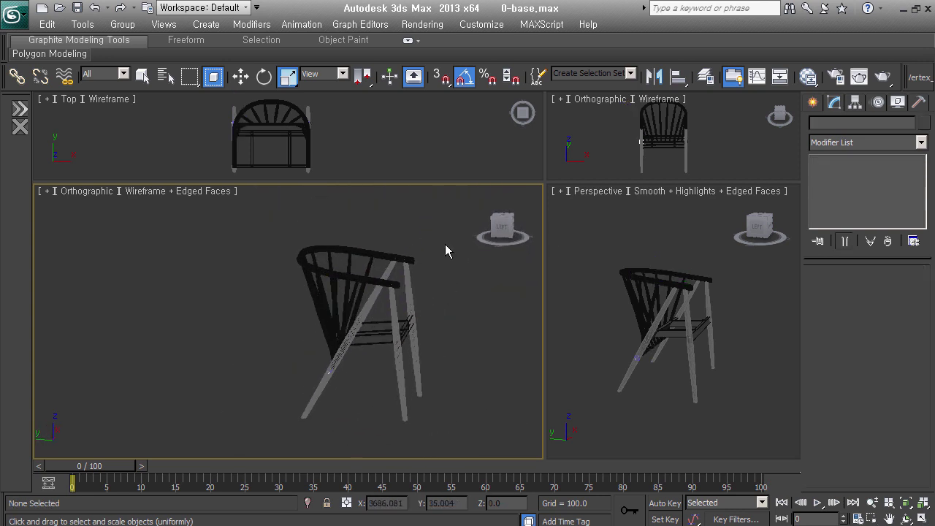
Select all seven chair parts and show them shaded and framed in the viewport
left_click_drag(445, 244, 324, 376)
mouse_move(324, 376)
middle_mouse_down("alt")
mouse_move(282, 348)
mouse_move(324, 357)
mouse_move(423, 350)
mouse_move(445, 334)
mouse_move(267, 340)
mouse_move(288, 344)
mouse_move(271, 423)
mouse_move(202, 433)
mouse_move(261, 441)
middle_mouse_up("alt")
key("F3")
key("F4")
scroll(312, 359, "up", 2)
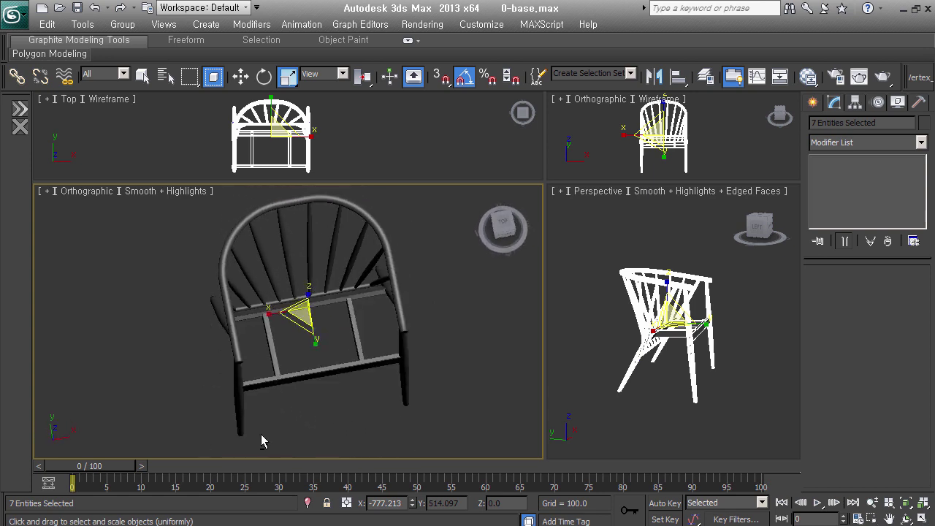
Frame the chair in Top view, then open the wooden chair reference JPG in Picasa
mouse_move(373, 340)
middle_mouse_down("alt")
mouse_move(365, 367)
mouse_move(351, 358)
mouse_move(404, 321)
middle_mouse_up("alt")
key("t")
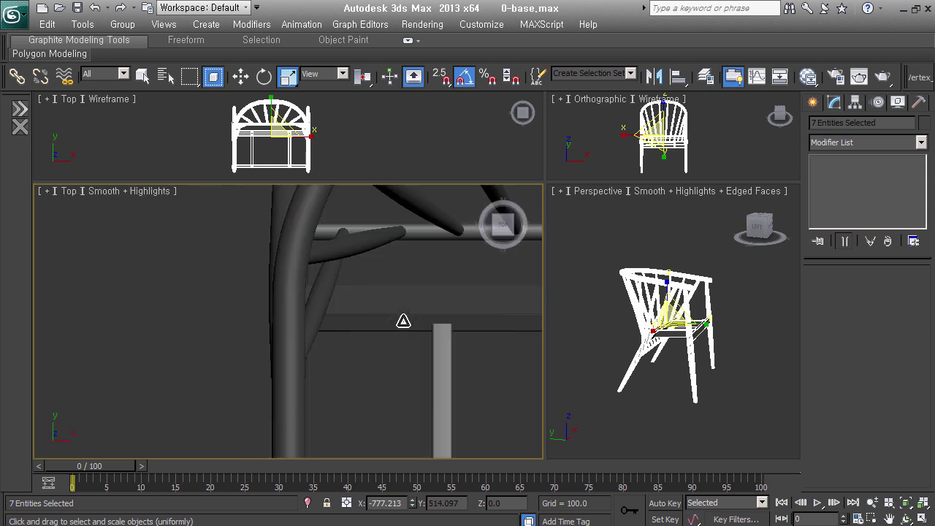
key("ctrl+shift+z")
left_click(813, 105)
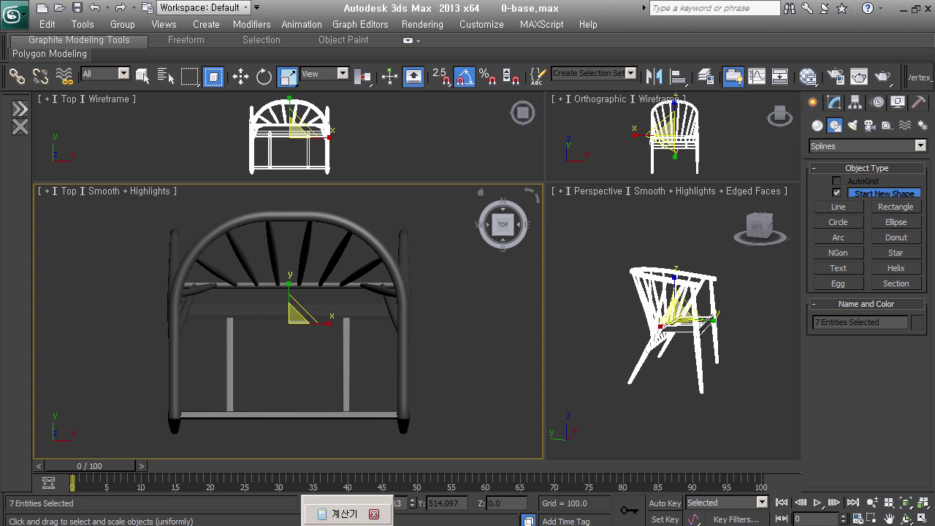
left_click(348, 510)
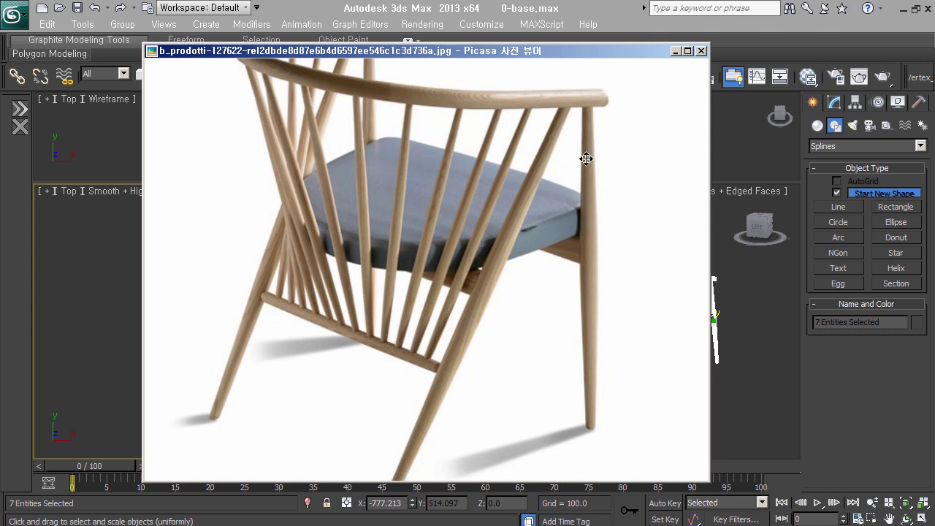
Minimize the Picasa chair photo and pick Box from Standard Primitives in 3ds Max
left_click(675, 52)
left_click(818, 126)
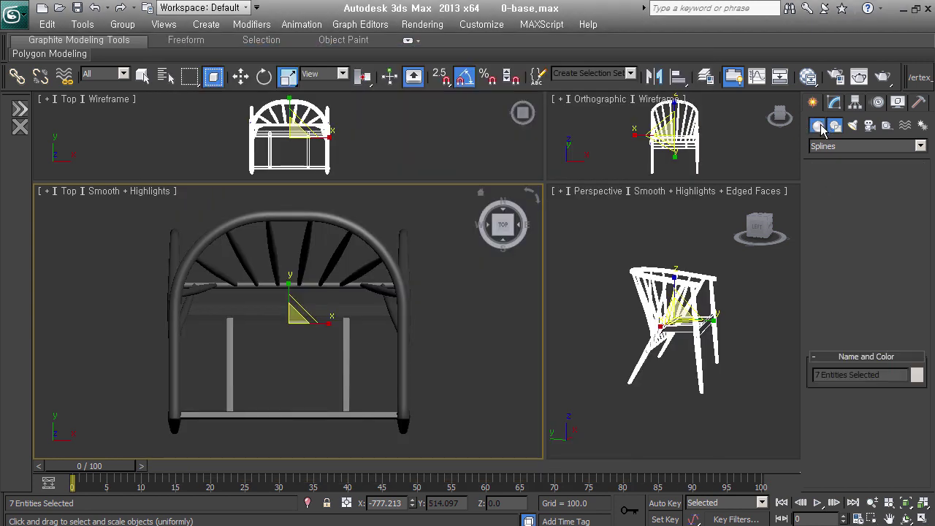
left_click(845, 196)
Draw a flat box across the chair's seat area in the Top view and set its height
middle_click_drag(244, 382, 248, 341)
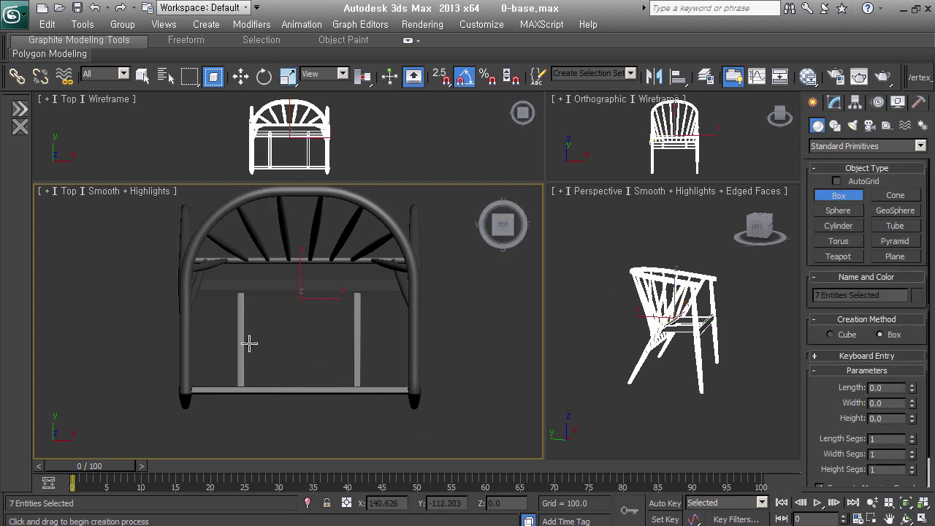
left_click_drag(192, 398, 408, 231)
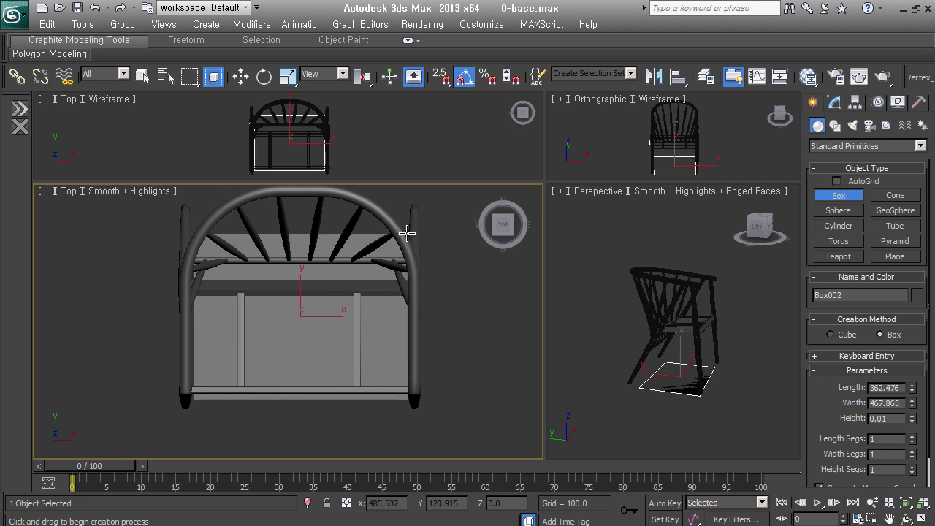
left_click(406, 206)
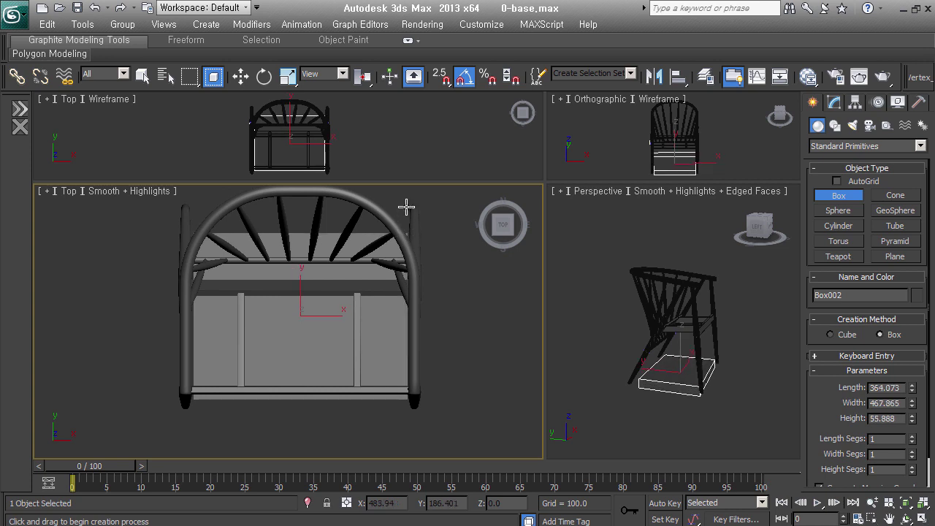
Lift the new box up to seat height, Z 382.433, in the Left view
key("l")
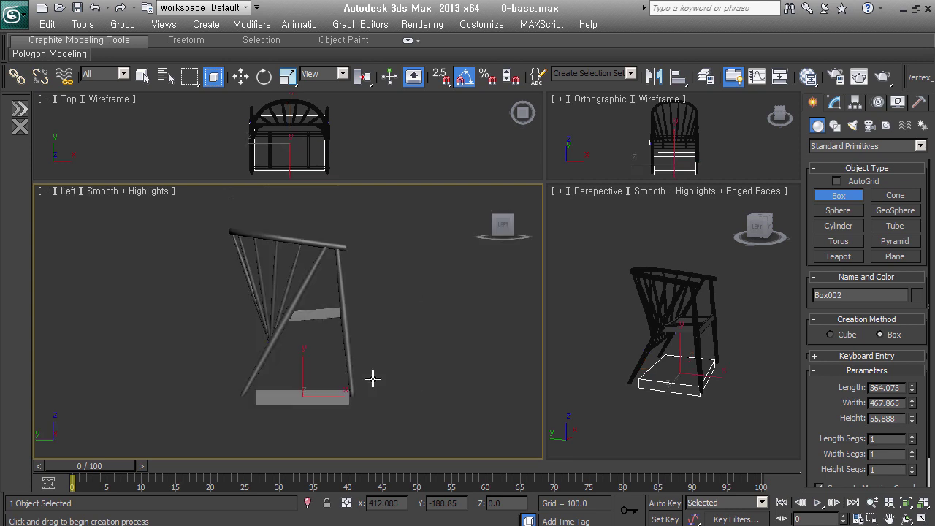
key("z")
scroll(336, 383, "down", 2)
scroll(347, 389, "down", 2)
right_click(354, 393)
right_click(344, 397)
left_click(357, 316)
left_click_drag(344, 406, 331, 270)
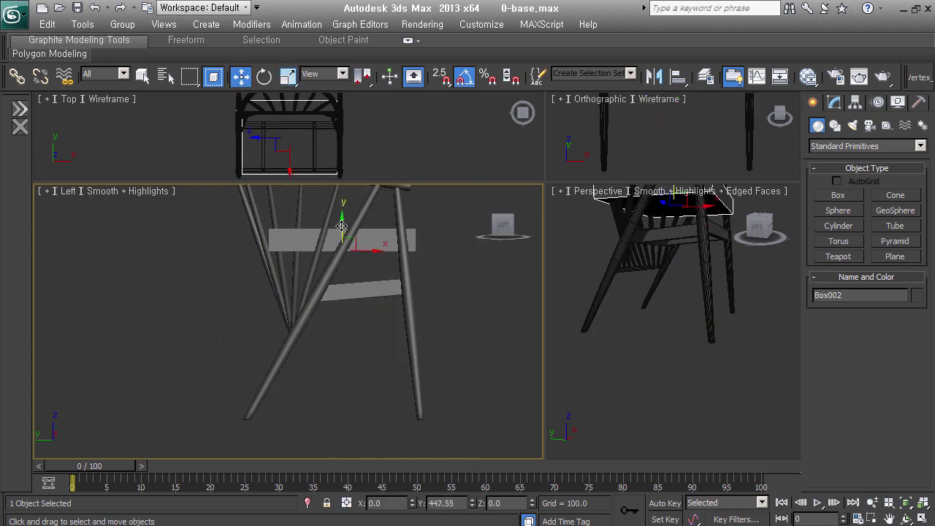
mouse_move(332, 271)
middle_mouse_down()
mouse_move(314, 359)
mouse_move(333, 363)
middle_mouse_up()
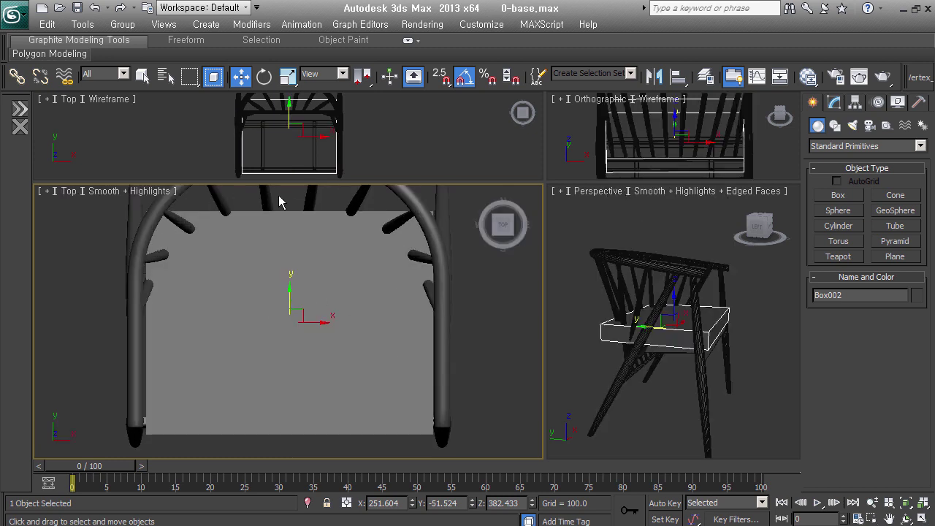
middle_click_drag(443, 305, 431, 341)
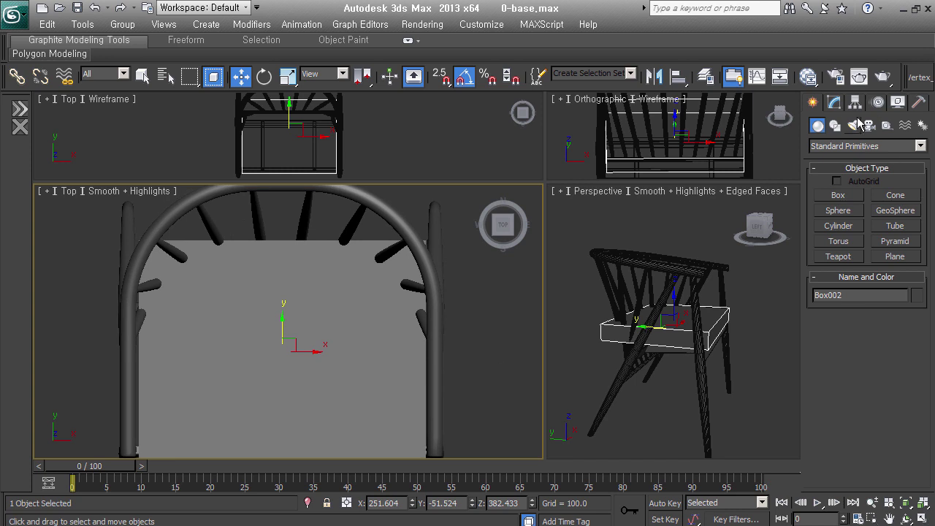
Give the seat box 3 length segments
left_click(835, 103)
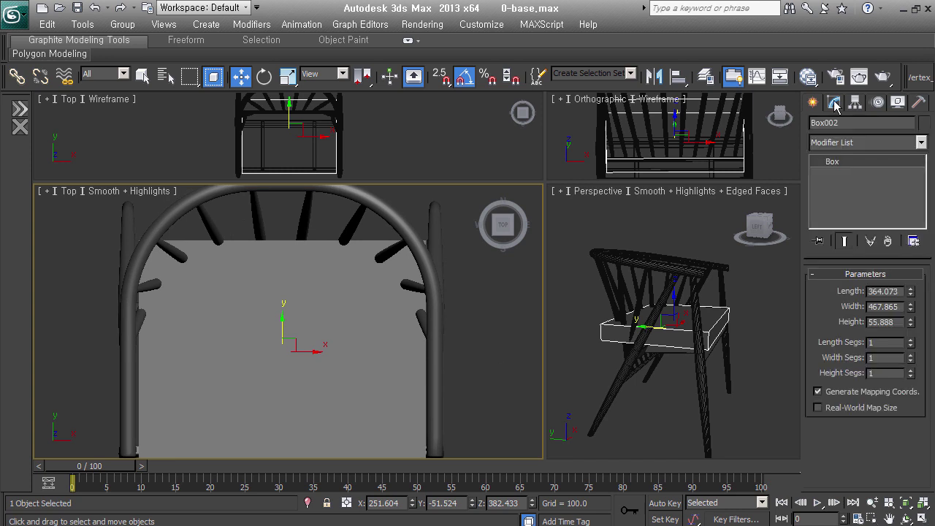
left_click(911, 340)
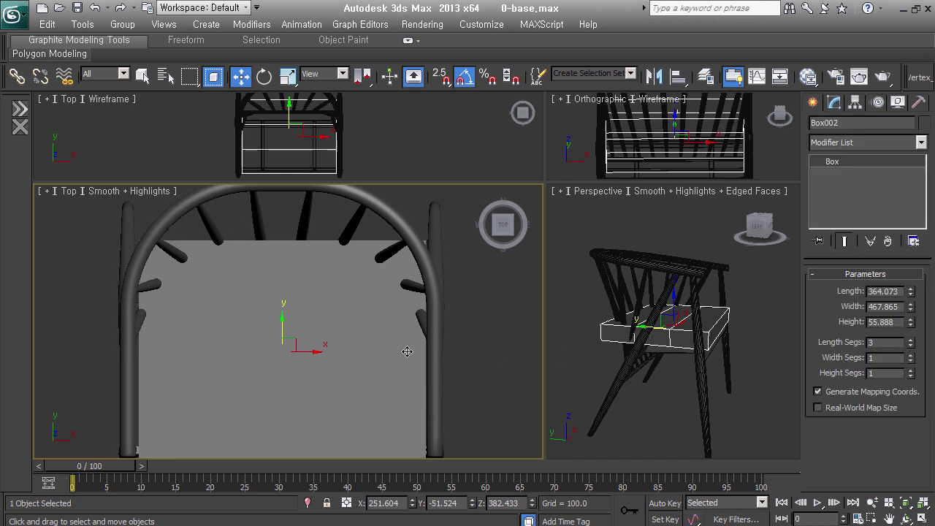
key("F4")
scroll(358, 346, "down", 3)
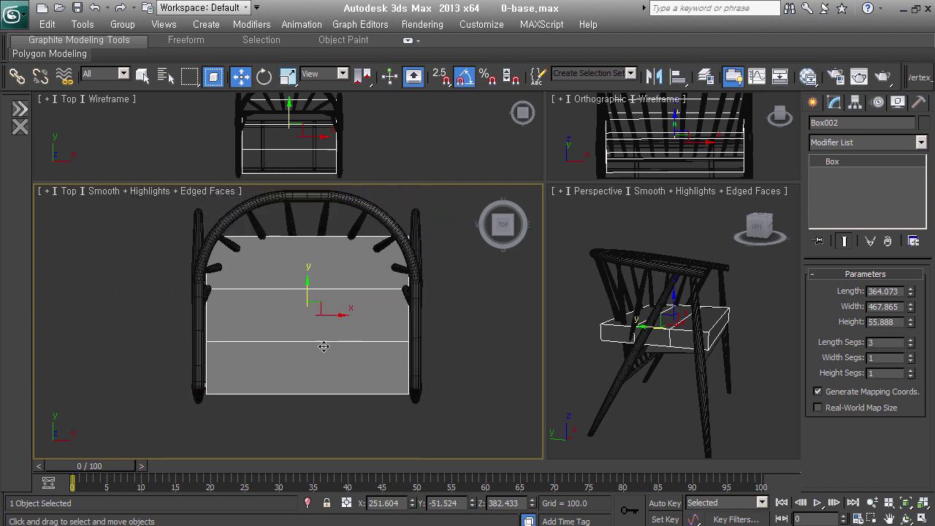
mouse_move(280, 302)
middle_mouse_down("alt")
mouse_move(413, 255)
mouse_move(432, 226)
mouse_move(193, 338)
middle_mouse_up("alt")
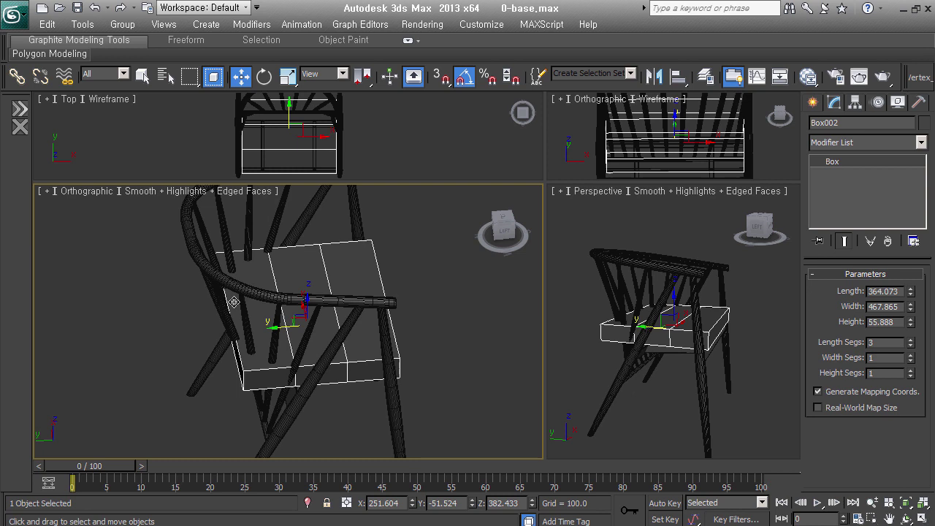
Shorten the seat box's length to 353.151
left_click_drag(910, 307, 911, 290)
key("ctrl+z")
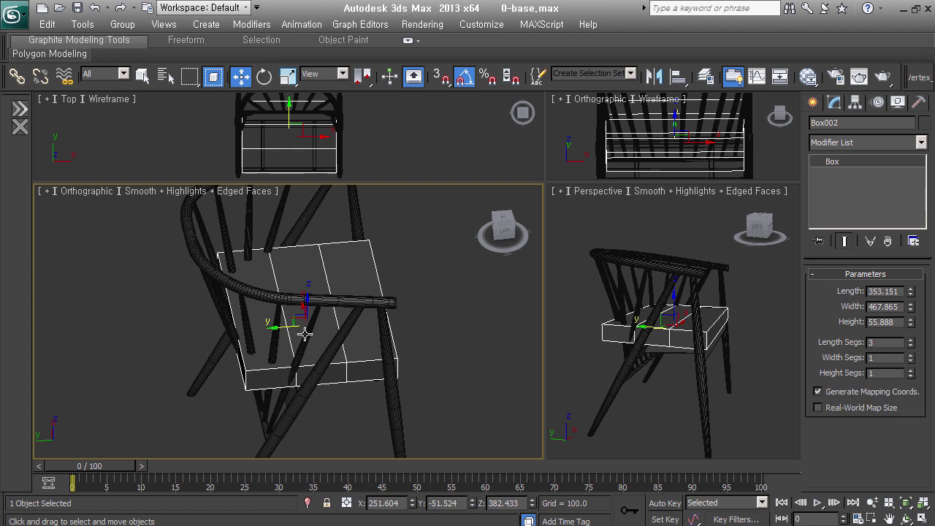
left_click_drag(286, 326, 295, 323)
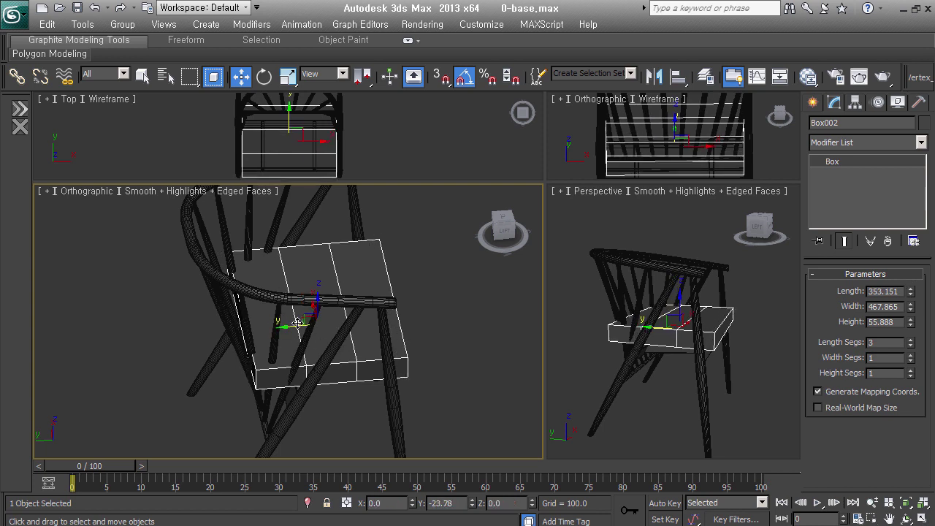
mouse_move(295, 322)
middle_mouse_down("alt")
mouse_move(239, 362)
mouse_move(361, 327)
mouse_move(273, 400)
middle_mouse_up("alt")
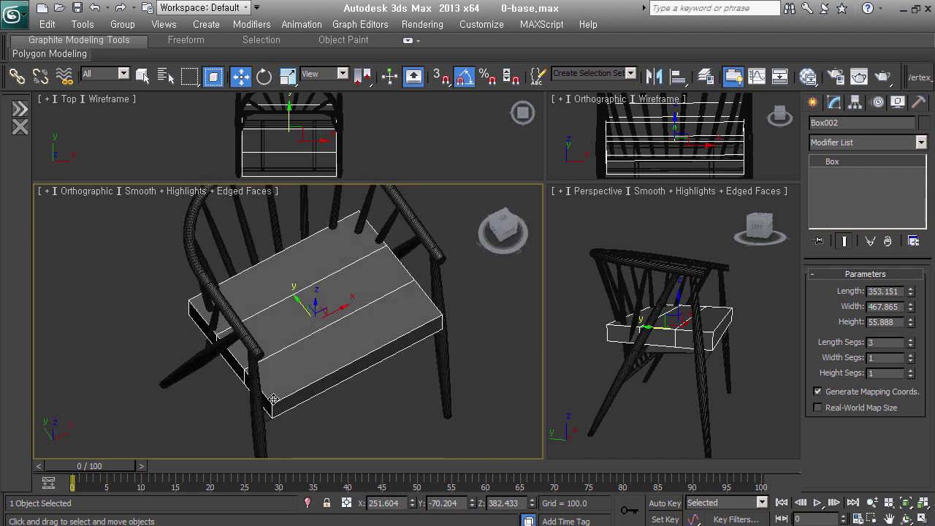
key("t")
scroll(321, 334, "down", 2)
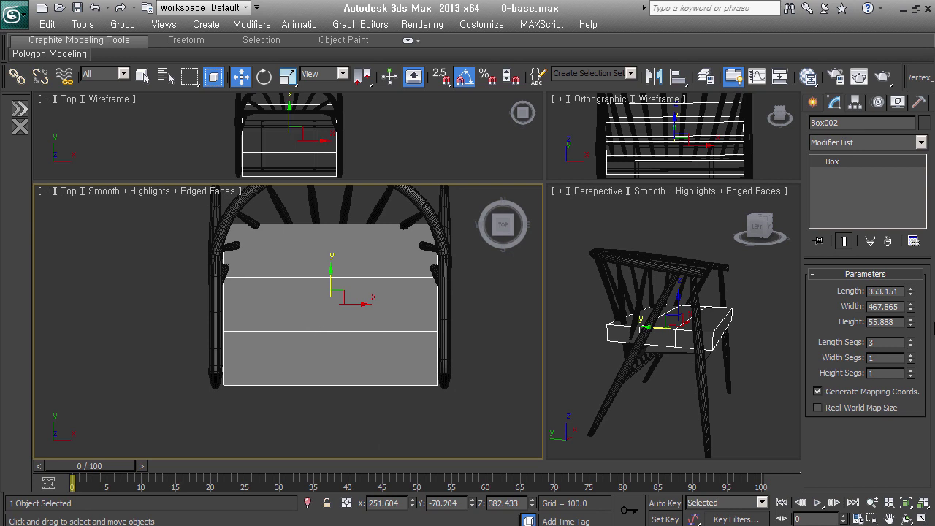
Set the seat box's width segments to 4
left_click(911, 355)
left_click(911, 355)
left_click(911, 356)
left_click(911, 356)
left_click(911, 361)
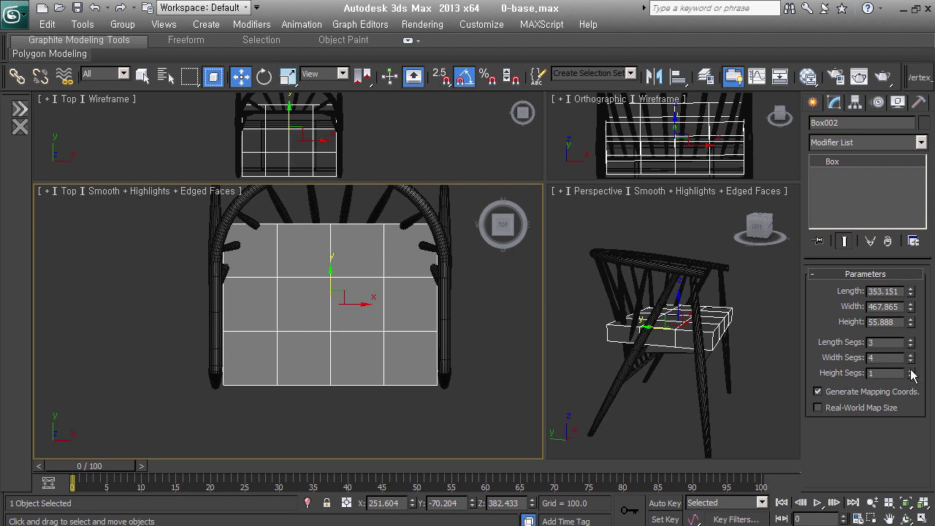
Convert the seat to Editable Poly and move its back vertices to curve along the backrest
right_click_drag(663, 350, 580, 349)
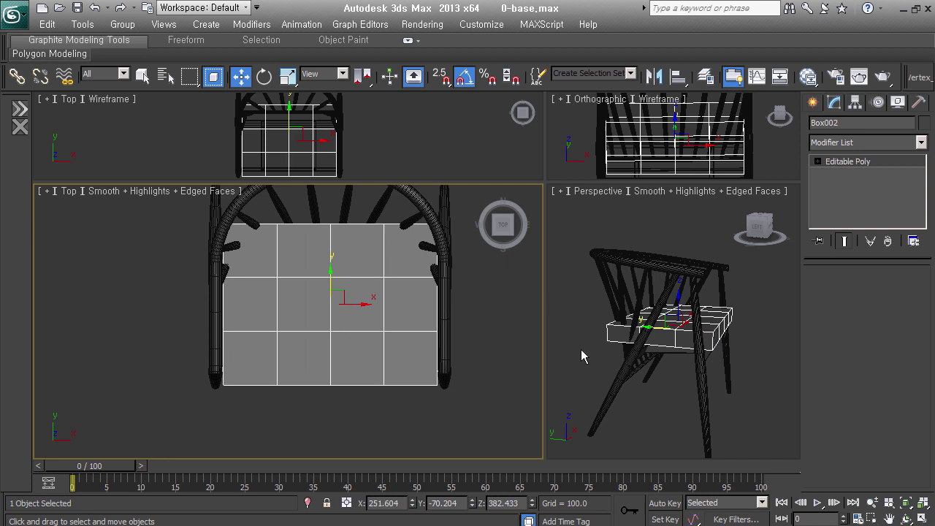
left_click(829, 290)
middle_click_drag(368, 190, 376, 238)
left_click_drag(413, 222, 491, 292)
mouse_move(456, 261)
left_mouse_down()
mouse_move(436, 278)
mouse_move(464, 327)
left_mouse_up()
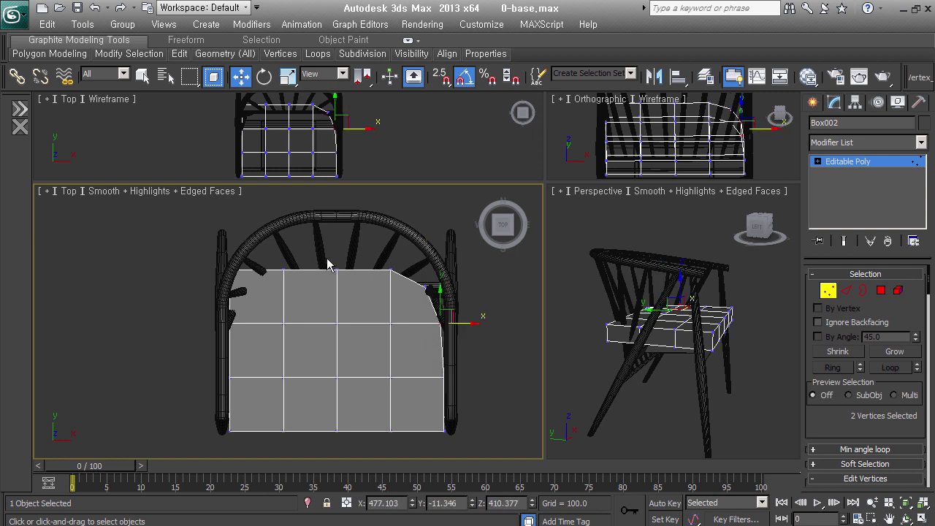
left_click_drag(209, 259, 251, 280)
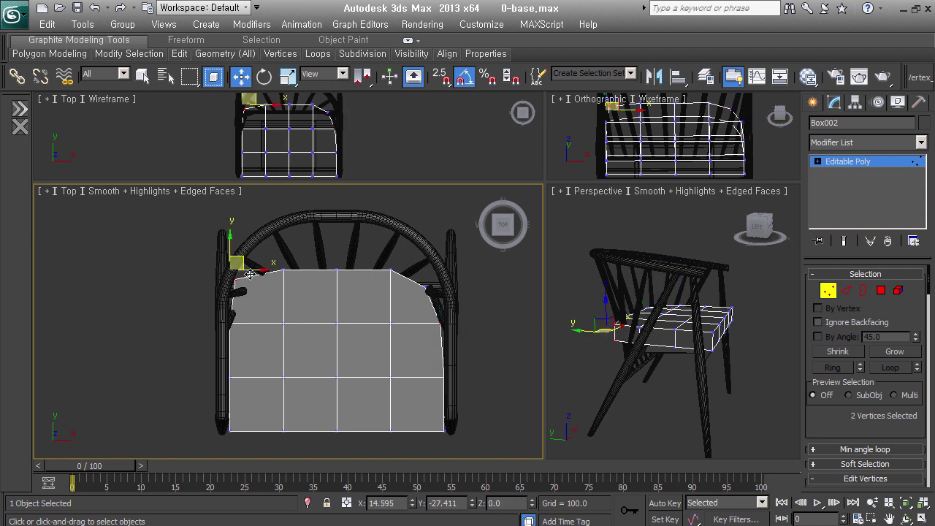
left_click_drag(219, 325, 257, 326)
left_click(315, 307)
left_click_drag(325, 265, 362, 302)
left_click_drag(338, 245, 337, 241)
left_click_drag(266, 266, 305, 303)
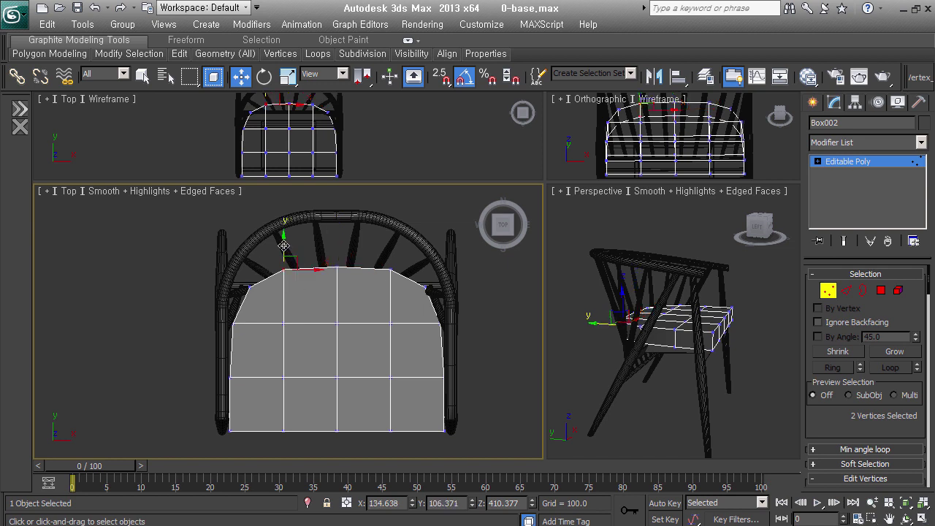
left_click_drag(377, 250, 421, 295)
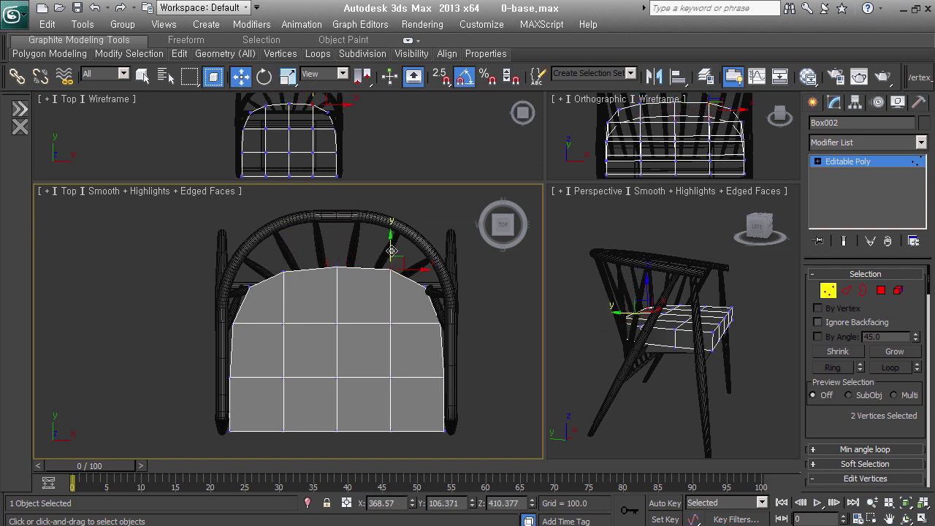
Lower the seat's top row of vertices slightly in the Left view
mouse_move(358, 362)
middle_mouse_down("alt")
mouse_move(381, 367)
mouse_move(349, 343)
middle_mouse_up("alt")
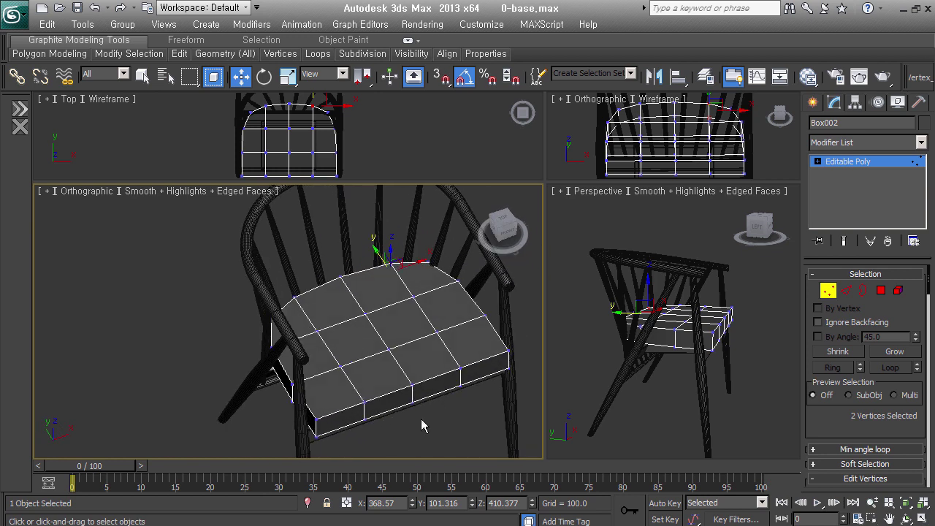
left_click(344, 509)
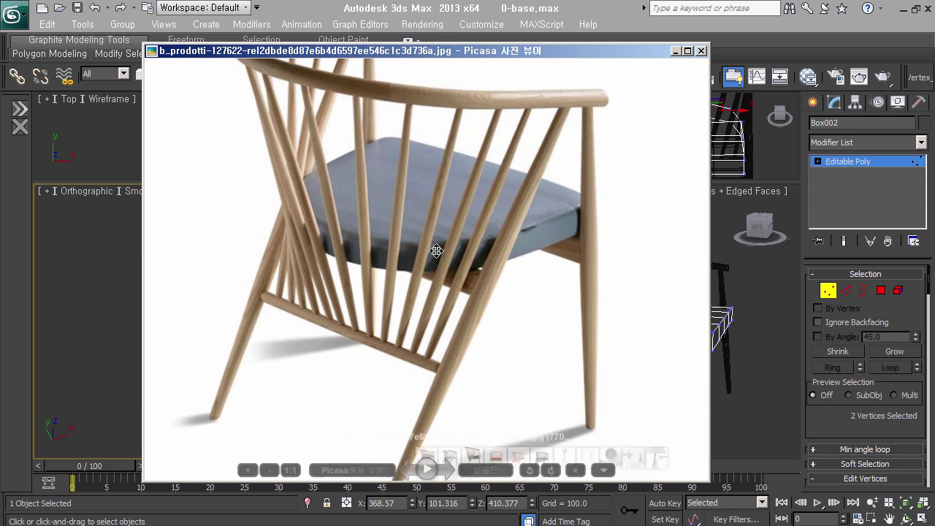
left_click(674, 51)
mouse_move(468, 292)
middle_mouse_down("alt")
mouse_move(514, 267)
mouse_move(455, 299)
mouse_move(472, 328)
mouse_move(310, 356)
mouse_move(394, 351)
mouse_move(372, 397)
mouse_move(413, 292)
mouse_move(432, 311)
mouse_move(395, 329)
middle_mouse_up("alt")
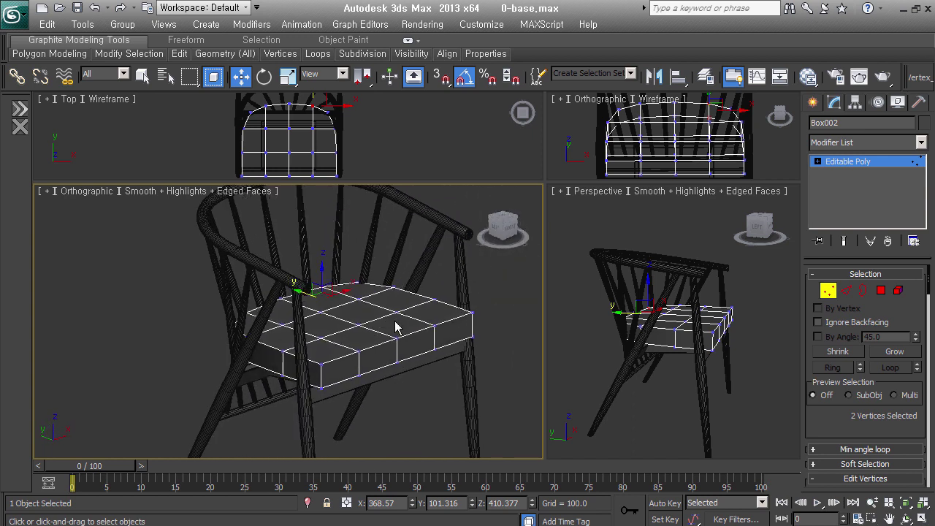
key("l")
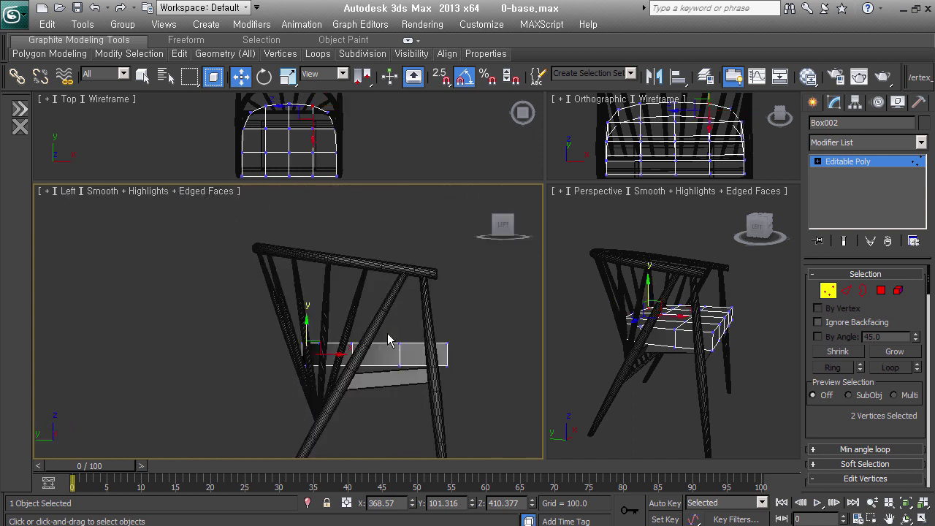
scroll(391, 336, "up", 1)
scroll(396, 330, "up", 2)
left_click_drag(237, 293, 565, 315)
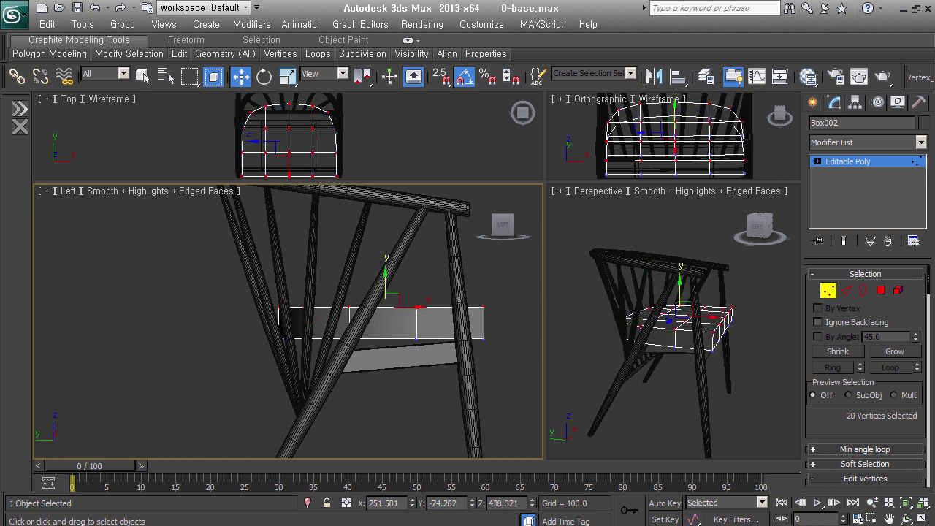
key("alt+Tab")
key("alt+Tab")
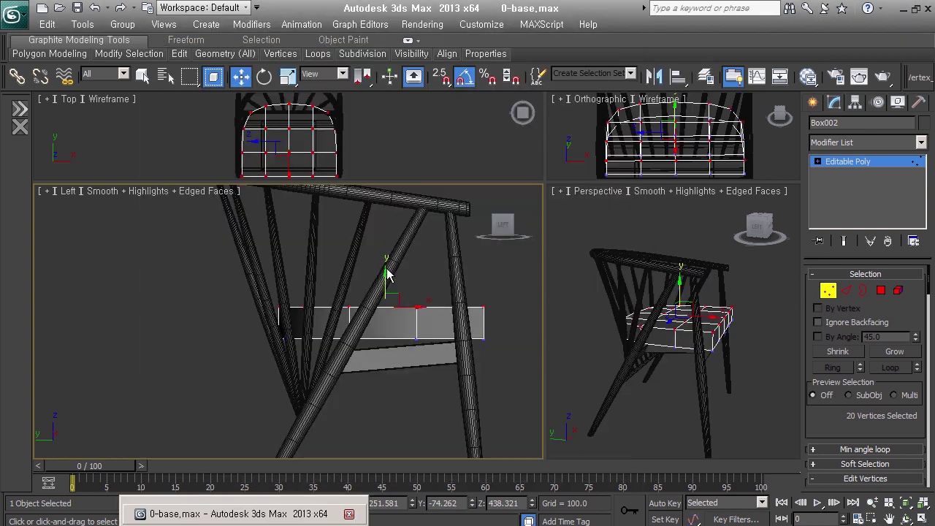
left_click_drag(385, 279, 385, 285)
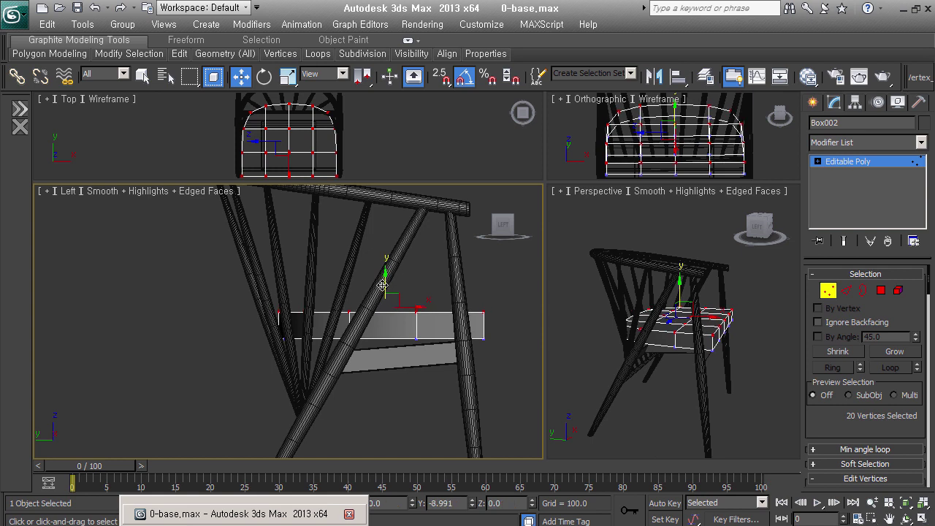
left_click(829, 291)
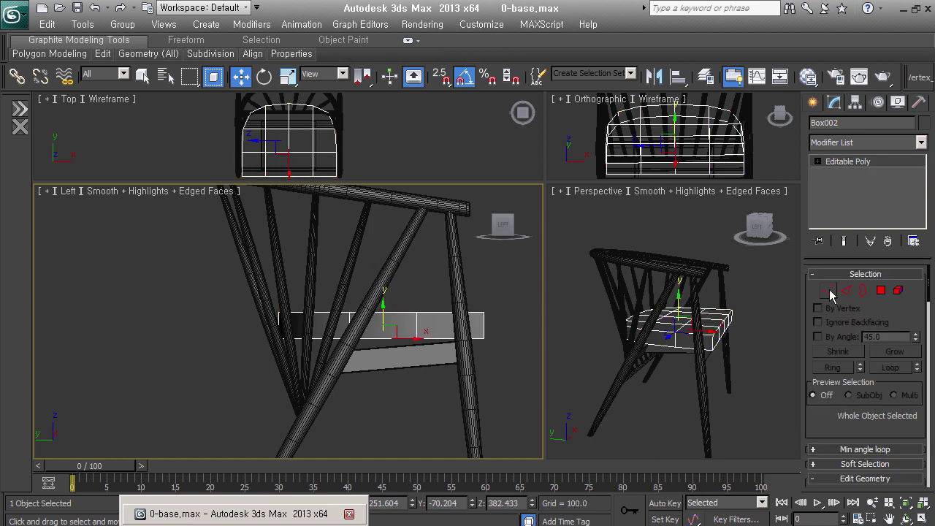
Add an FFD 2x2x2 modifier to the seat and lower its left control points
left_click(862, 142)
left_click(847, 167)
left_click(867, 163)
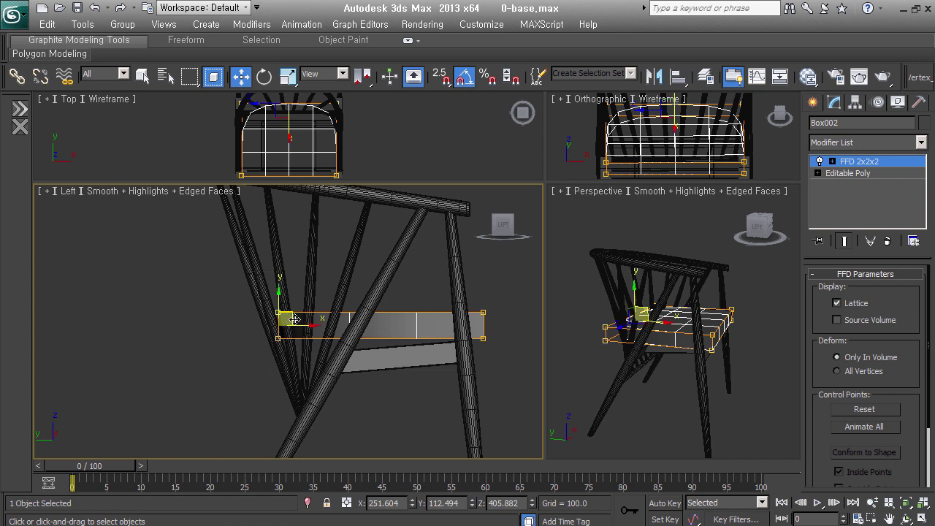
left_click_drag(279, 301, 281, 315)
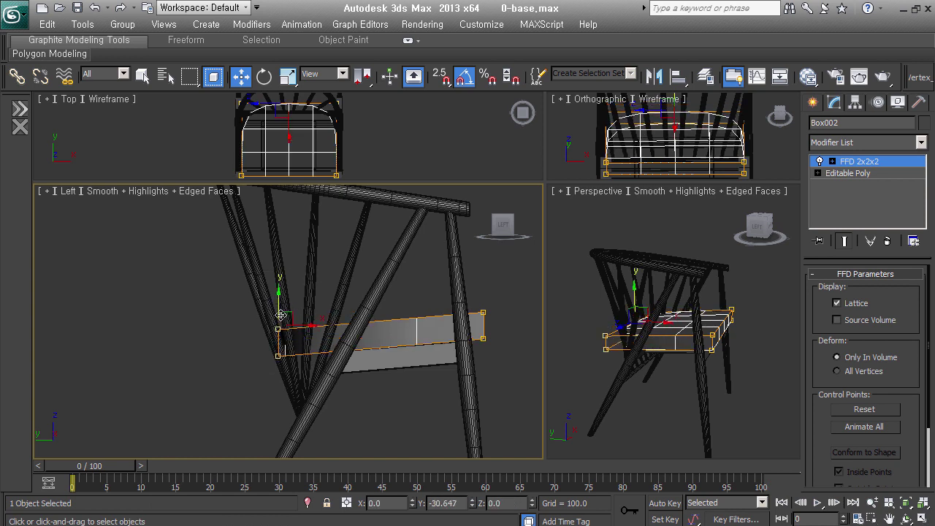
scroll(442, 361, "up", 3)
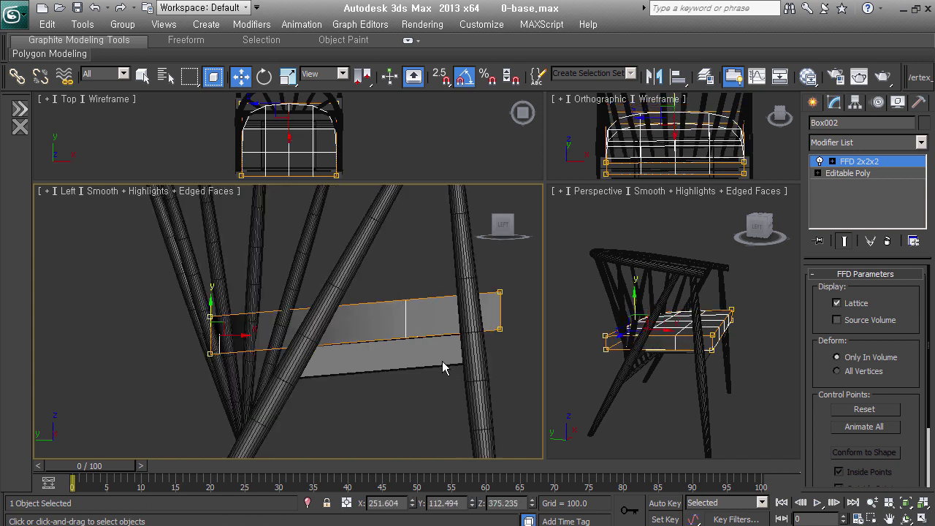
scroll(409, 359, "up", 3)
scroll(409, 358, "down", 3)
Shift the bottom-left and top-right lattice points, then collapse the seat to Editable Poly
left_click_drag(367, 230, 460, 369)
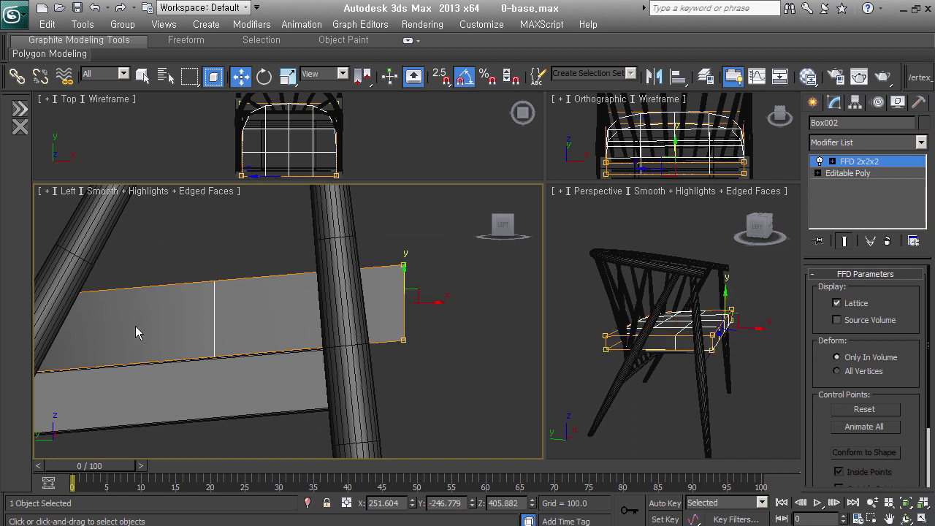
scroll(234, 285, "up", 4)
left_click_drag(172, 216, 308, 371)
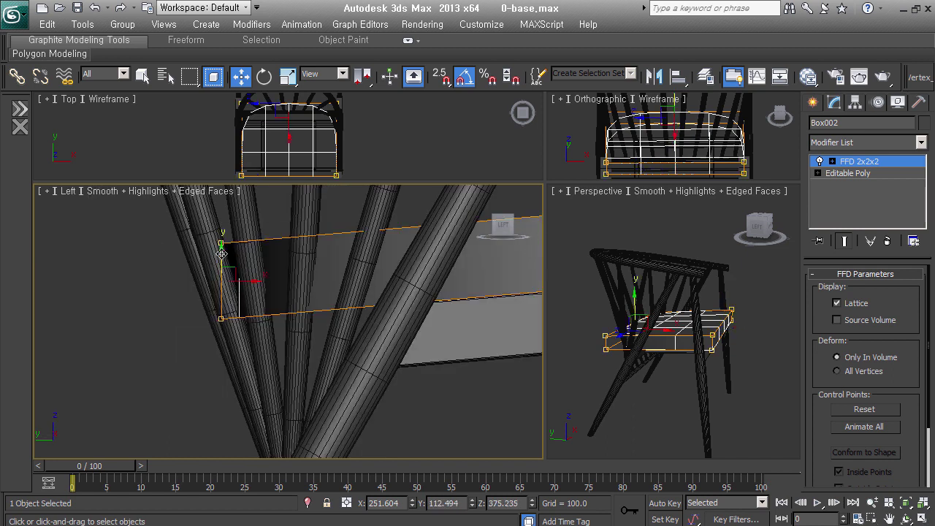
left_click_drag(176, 311, 292, 355)
left_click_drag(244, 318, 253, 318)
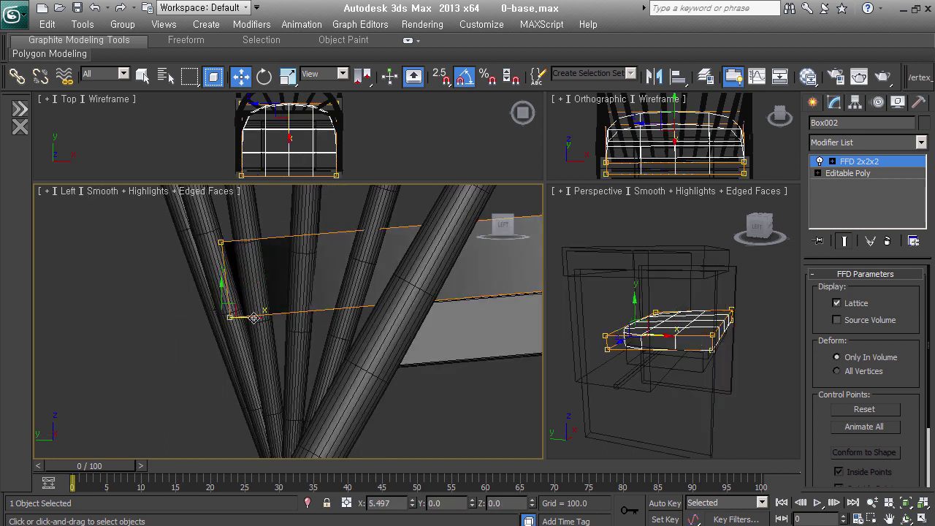
middle_click_drag(254, 318, 448, 302)
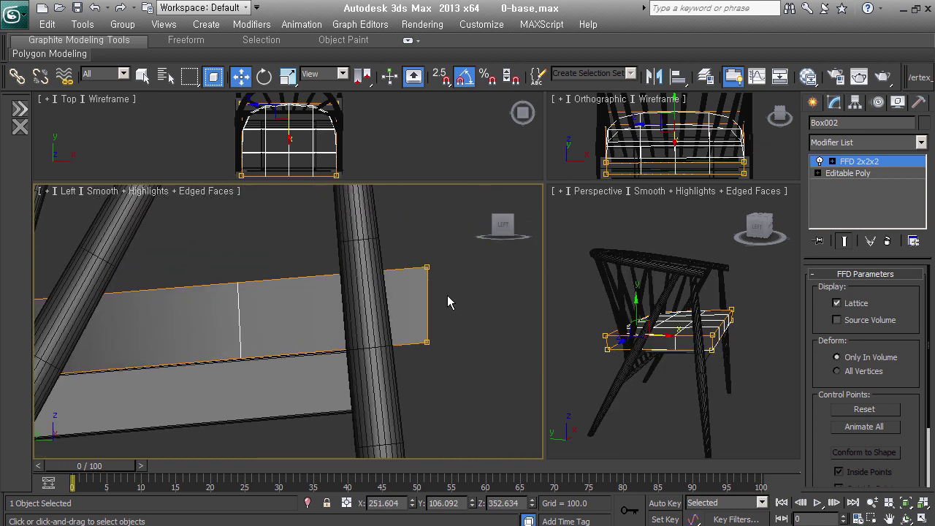
mouse_move(394, 241)
left_mouse_down()
mouse_move(460, 296)
mouse_move(444, 269)
left_mouse_up()
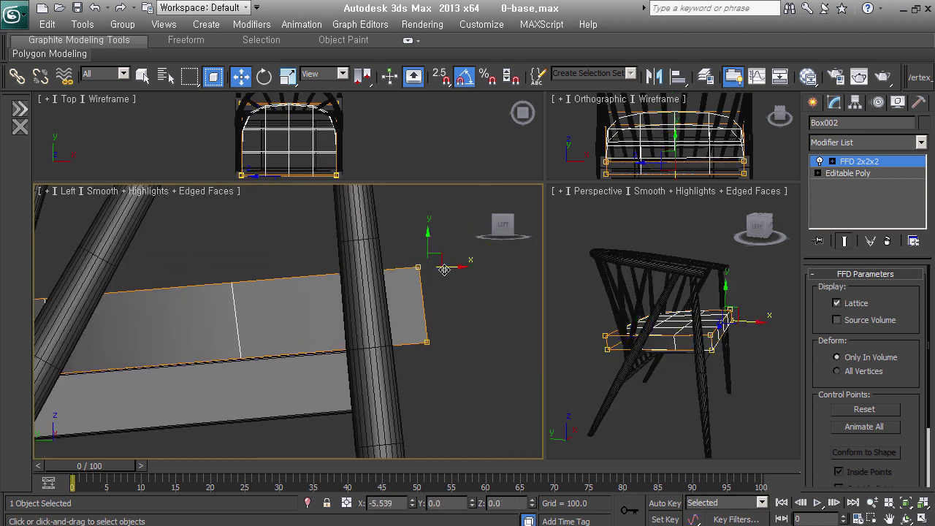
scroll(316, 373, "down", 4)
mouse_move(316, 373)
middle_mouse_down()
mouse_move(427, 367)
mouse_move(315, 385)
mouse_move(403, 409)
mouse_move(438, 379)
mouse_move(425, 360)
middle_mouse_up()
left_click(426, 367)
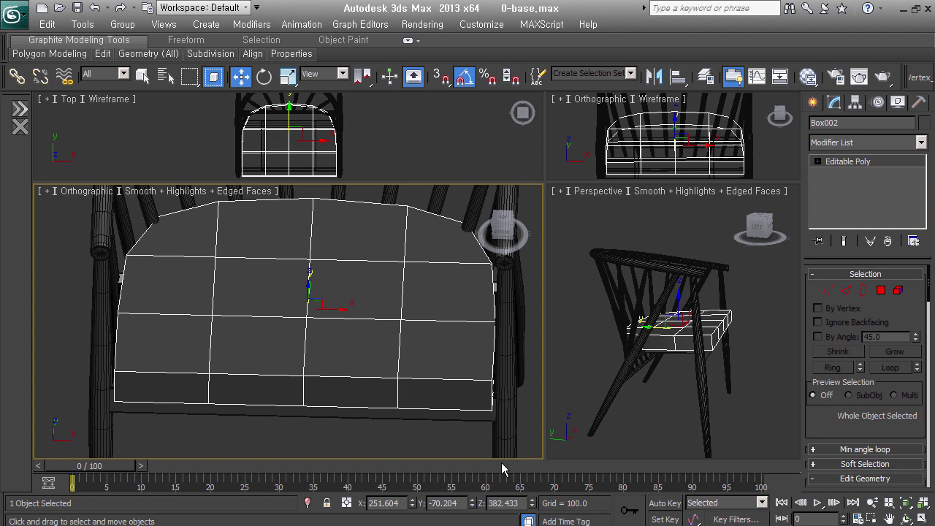
Cut an edge loop along the seat cushion's top corner with SwiftLoop
key("alt+c")
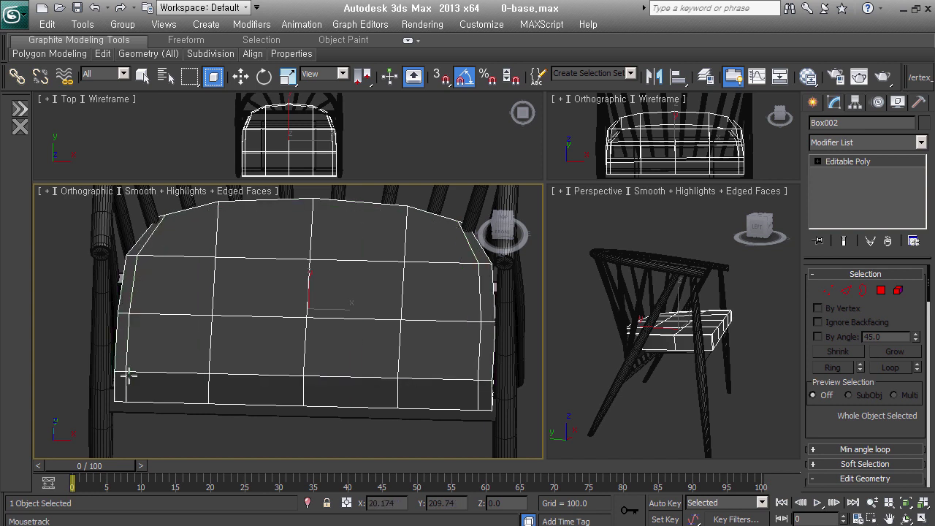
mouse_move(125, 376)
middle_mouse_down("alt")
mouse_move(516, 370)
mouse_move(219, 292)
mouse_move(187, 357)
middle_mouse_up("alt")
mouse_move(163, 328)
middle_mouse_down("alt")
mouse_move(328, 371)
mouse_move(259, 360)
mouse_move(324, 344)
mouse_move(285, 336)
middle_mouse_up("alt")
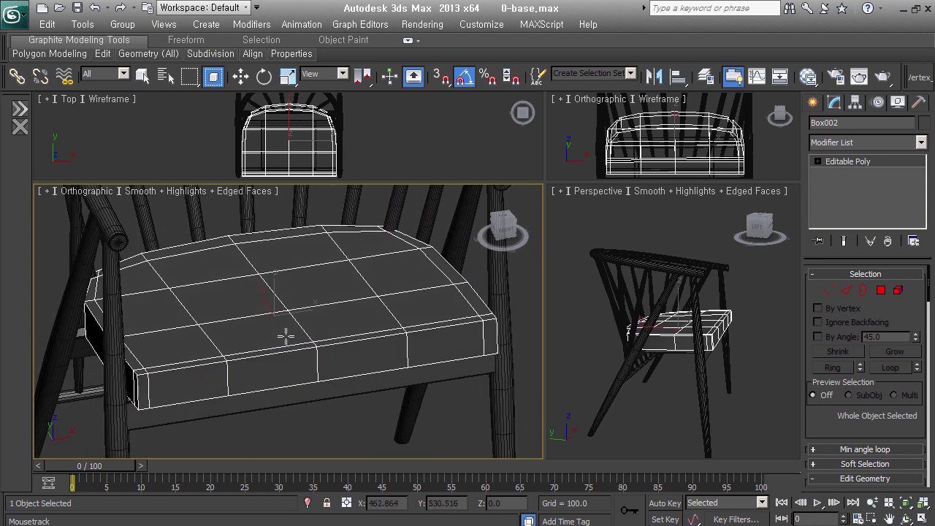
scroll(385, 334, "up", 2)
scroll(497, 302, "up", 5)
scroll(420, 355, "up", 3)
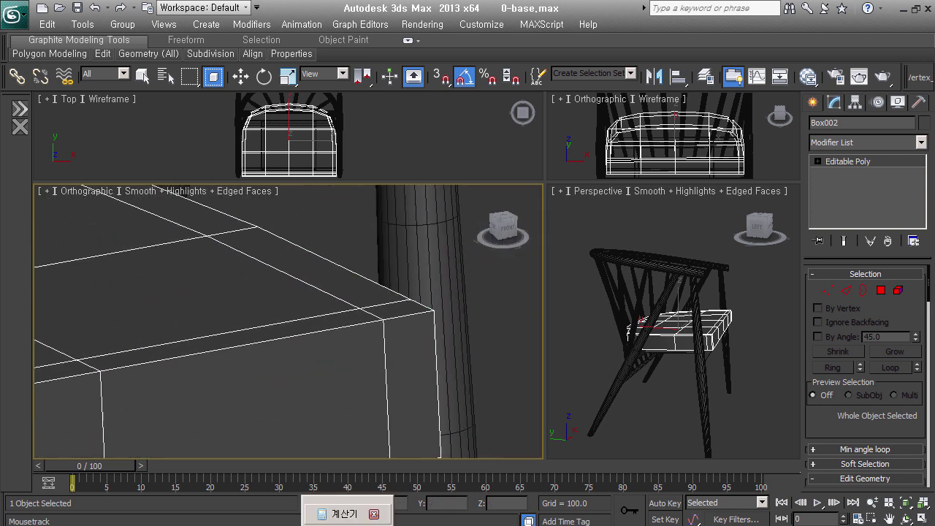
left_click(411, 324)
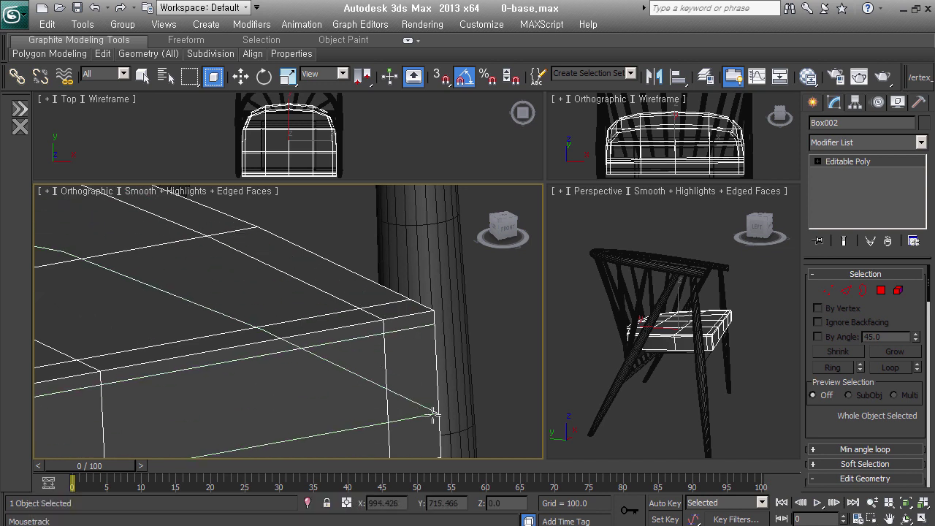
middle_click_drag(423, 326, 451, 339, "alt")
key("w")
Enter Polygon mode and enable By Angle face selection
mouse_move(392, 382)
middle_mouse_down("alt")
mouse_move(463, 392)
mouse_move(442, 407)
mouse_move(434, 328)
mouse_move(480, 320)
mouse_move(456, 338)
middle_mouse_up("alt")
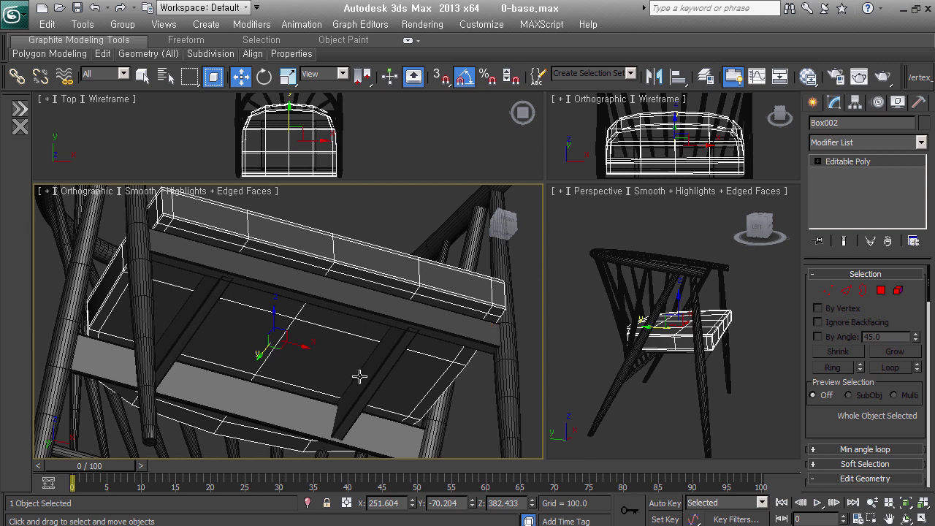
left_click(880, 290)
left_click(817, 336)
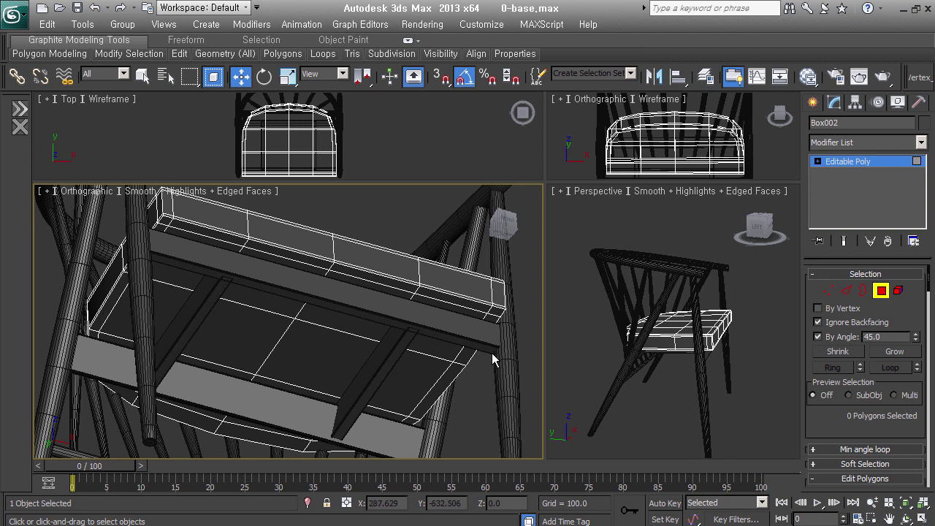
Detach the cushion's underside faces as Object002
left_click(368, 328)
right_click(367, 304)
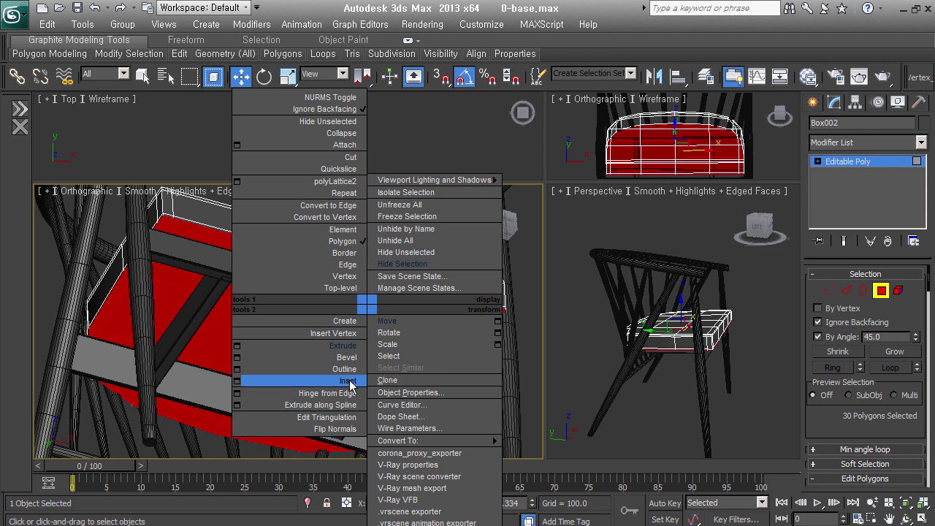
left_click(349, 381)
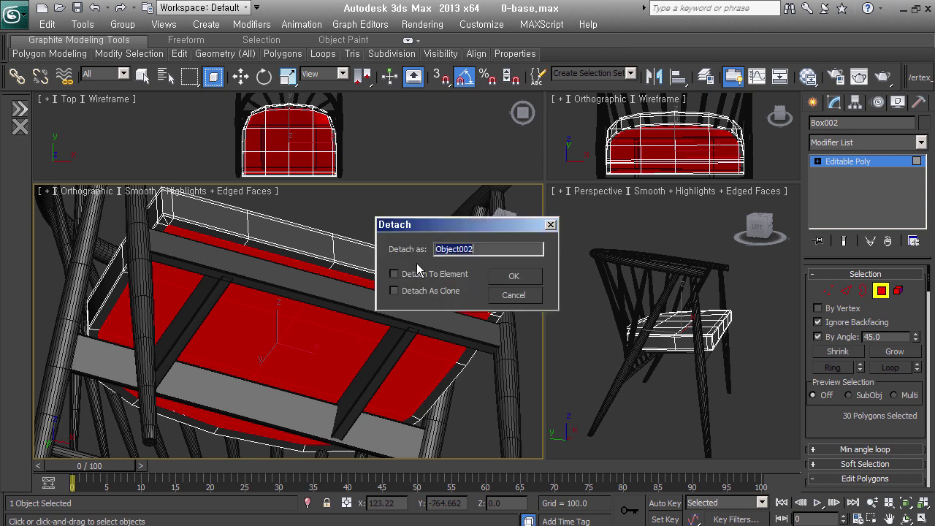
left_click(512, 280)
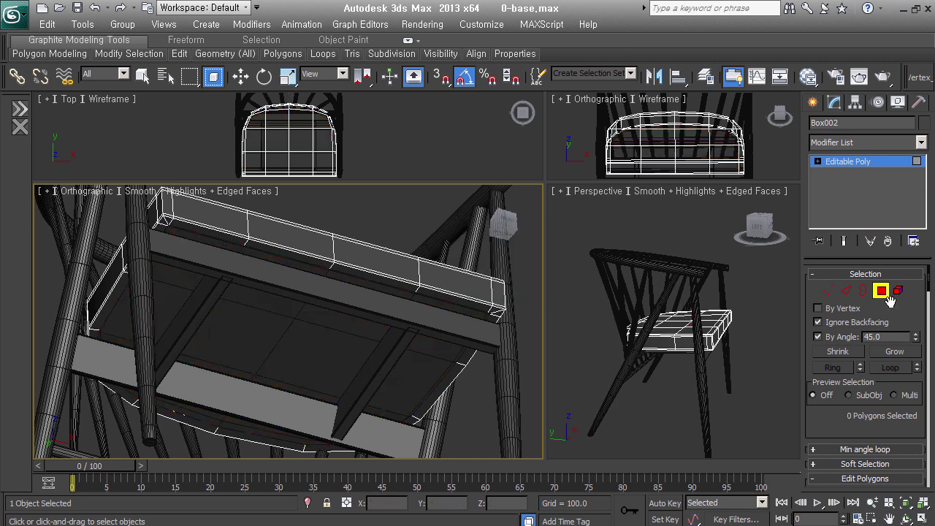
left_click(881, 290)
Raise Object002 by 3.797 along Z
key("r")
left_click(309, 334)
mouse_move(309, 334)
middle_mouse_down("alt")
mouse_move(341, 345)
mouse_move(312, 367)
middle_mouse_up("alt")
right_click(312, 368)
left_click(344, 378)
left_click_drag(273, 309, 279, 309)
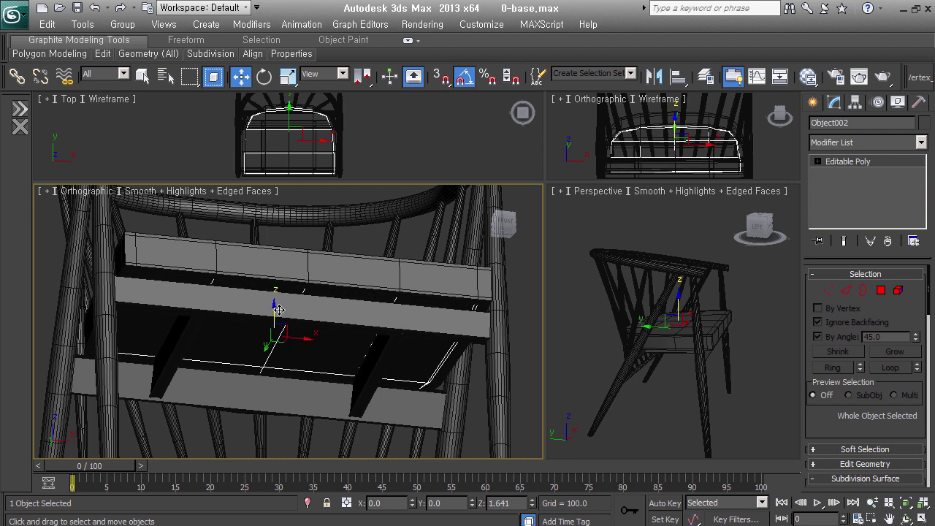
Add a TurboSmooth modifier with 1 iteration to Box002
mouse_move(428, 252)
middle_mouse_down("alt")
mouse_move(411, 321)
mouse_move(429, 305)
mouse_move(334, 387)
mouse_move(354, 338)
middle_mouse_up("alt")
left_click(452, 292)
mouse_move(527, 290)
middle_mouse_down("alt")
mouse_move(511, 386)
mouse_move(489, 303)
mouse_move(501, 376)
mouse_move(433, 409)
middle_mouse_up("alt")
key("ctrl+t")
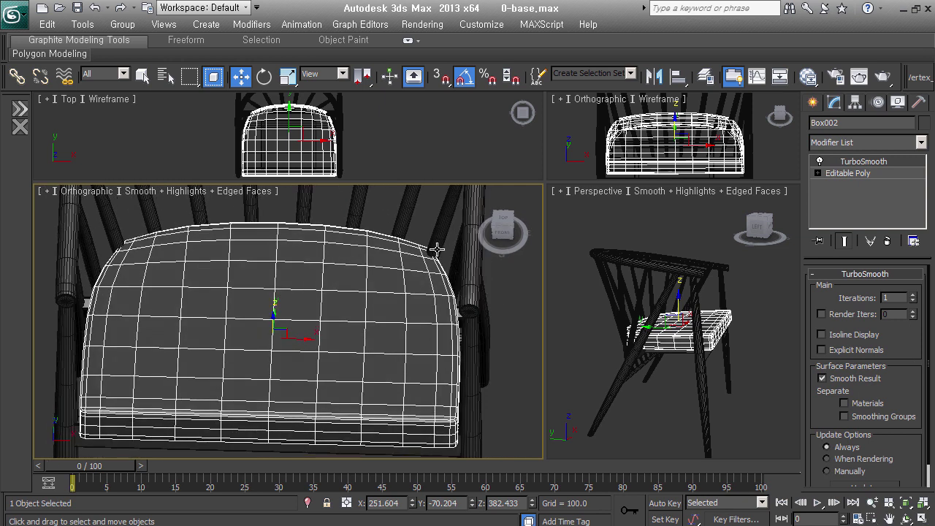
Drop to Box002's Editable Poly beneath TurboSmooth and isolate it with Alt+Q
left_click(847, 173)
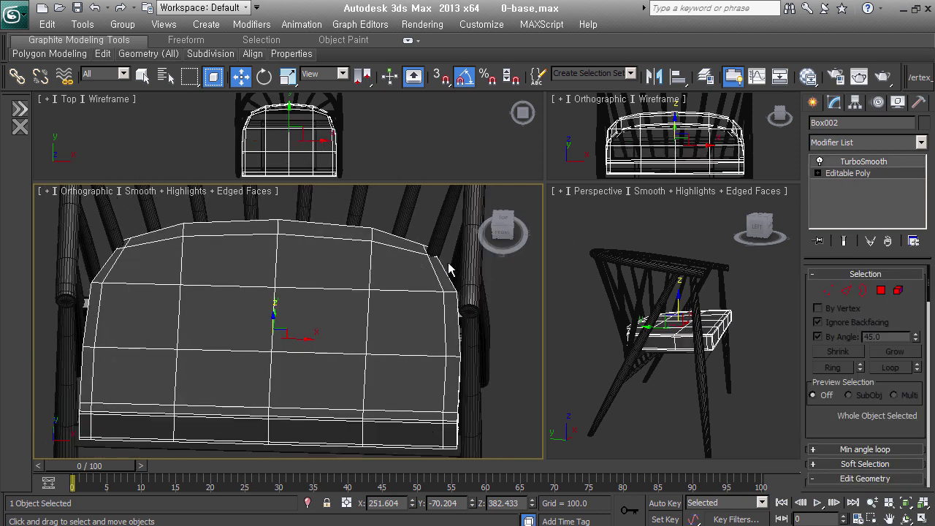
scroll(442, 301, "up", 3)
scroll(428, 295, "up", 2)
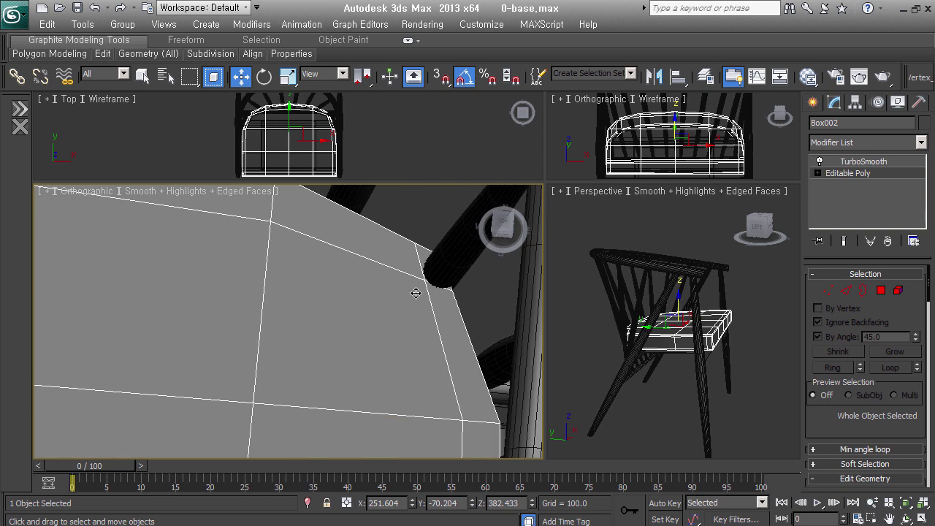
scroll(417, 293, "down", 2)
scroll(427, 300, "down", 2)
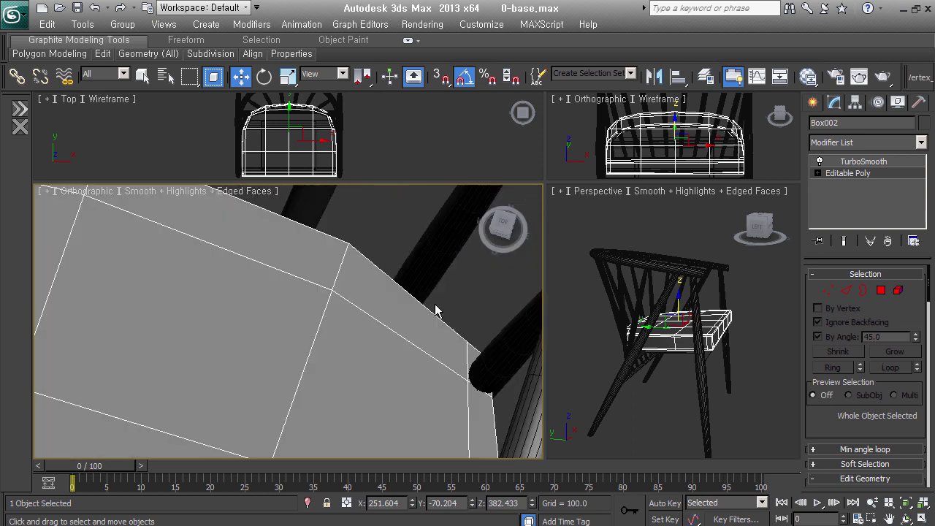
key("alt+q")
middle_click_drag(377, 296, 373, 366, "alt")
scroll(371, 385, "up", 3)
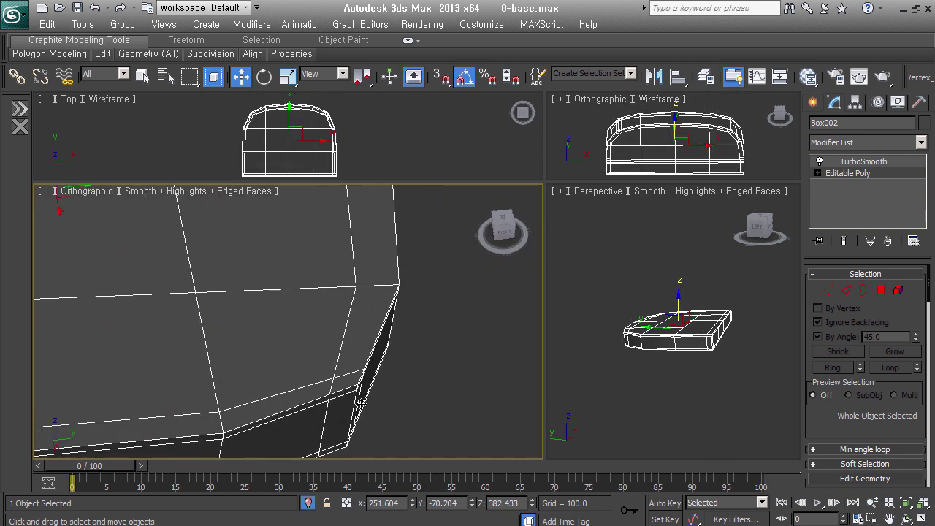
scroll(370, 385, "up", 2)
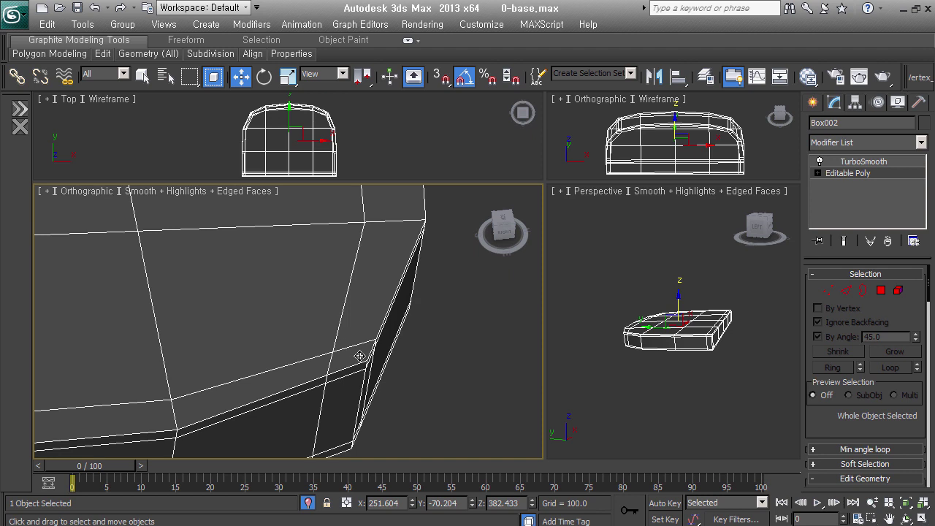
middle_click_drag(359, 356, 386, 334)
Inspect and select the cushion's corner vertices in Vertex mode
left_click(829, 290)
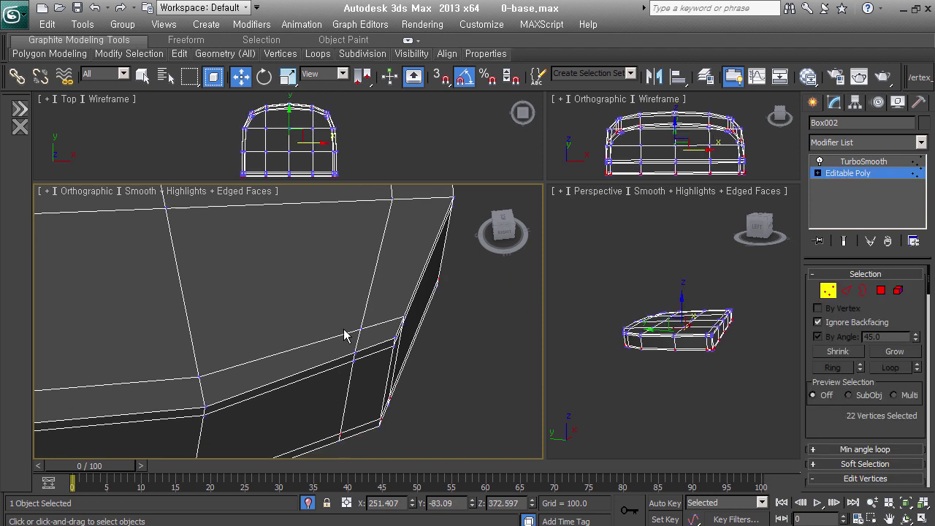
left_click_drag(358, 325, 392, 330)
middle_click_drag(401, 411, 397, 253, "alt")
mouse_move(401, 365)
middle_mouse_down("alt")
mouse_move(245, 372)
mouse_move(323, 376)
middle_mouse_up("alt")
scroll(245, 372, "up", 3)
left_click(325, 378)
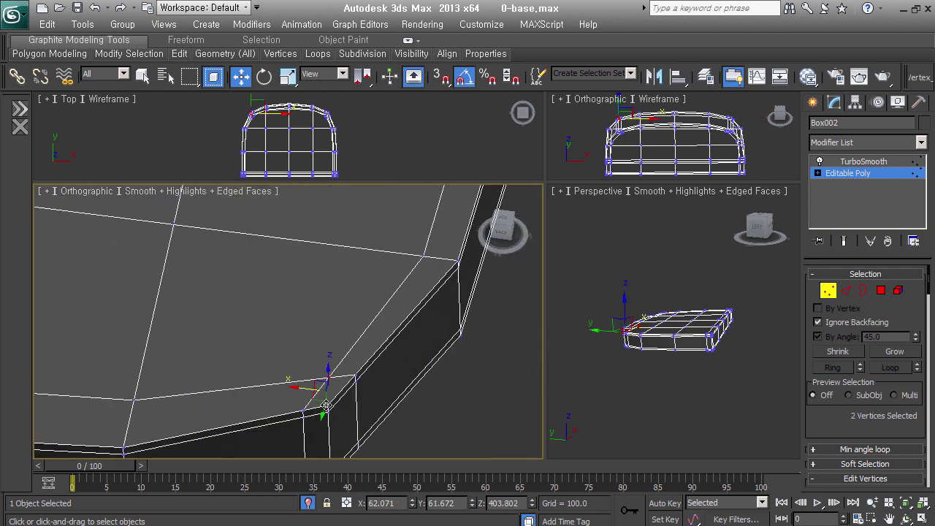
left_click(358, 422)
key("ctrl+z")
key("ctrl+y")
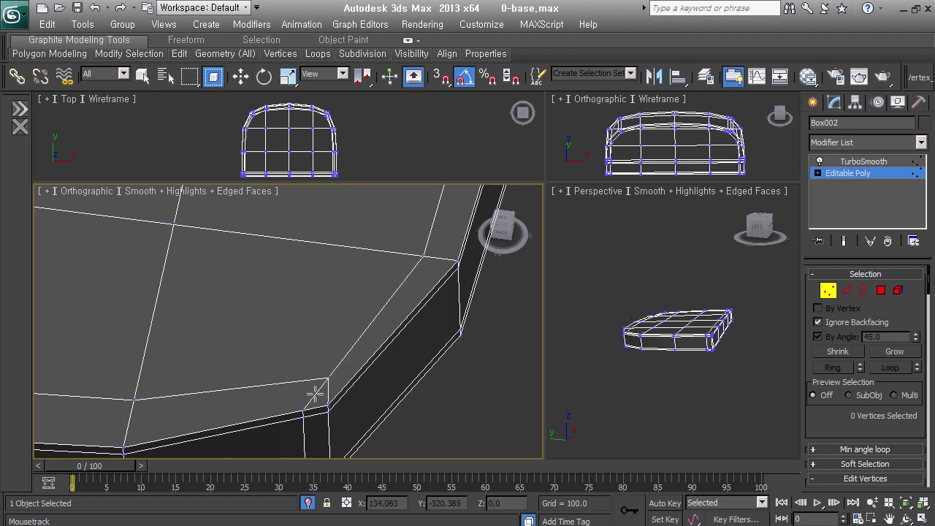
key("w")
middle_click_drag(322, 398, 435, 336)
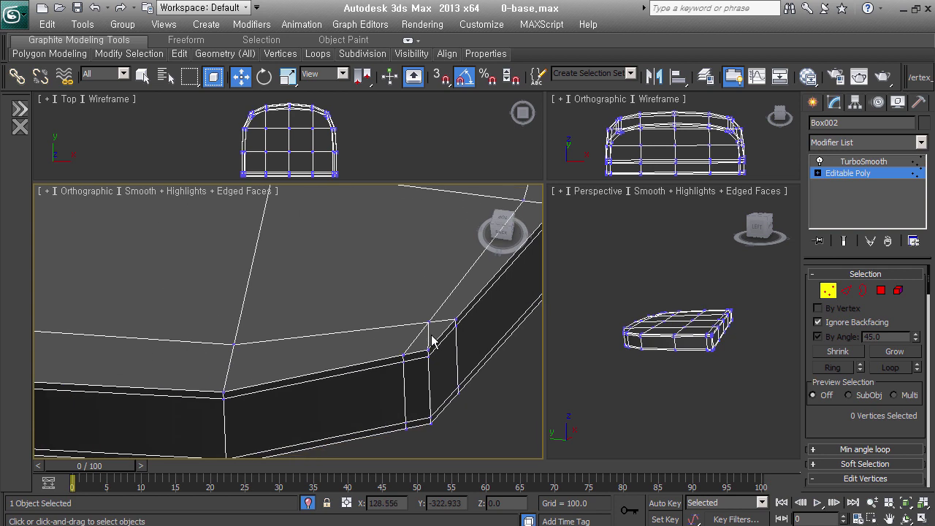
Select the corner edge loops and remove the 20 extra edges
left_click(845, 291)
left_click(414, 334)
double_click(425, 381)
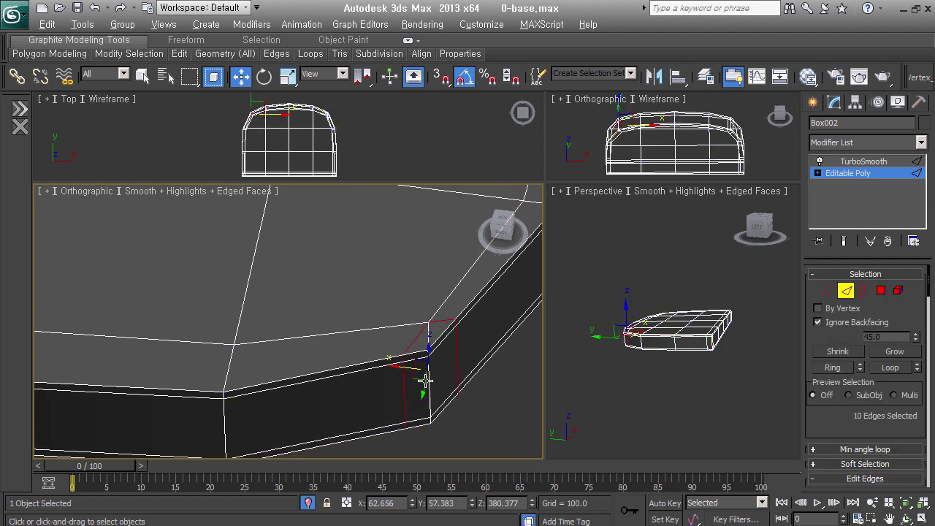
middle_click_drag(418, 418, 385, 363, "alt")
middle_click_drag(96, 303, 343, 315, "alt")
left_click(370, 324, "ctrl")
double_click(376, 352, "ctrl")
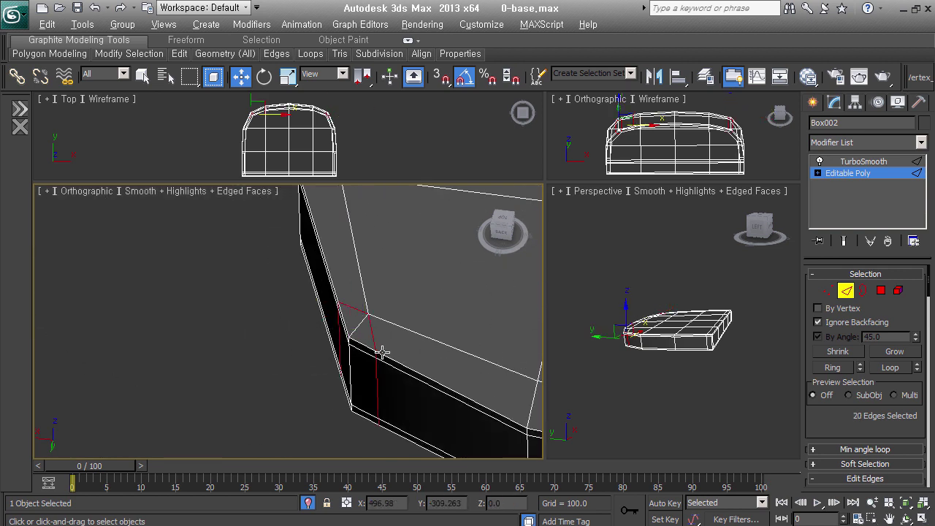
scroll(836, 413, "down", 3)
scroll(848, 387, "down", 2)
left_click(835, 366)
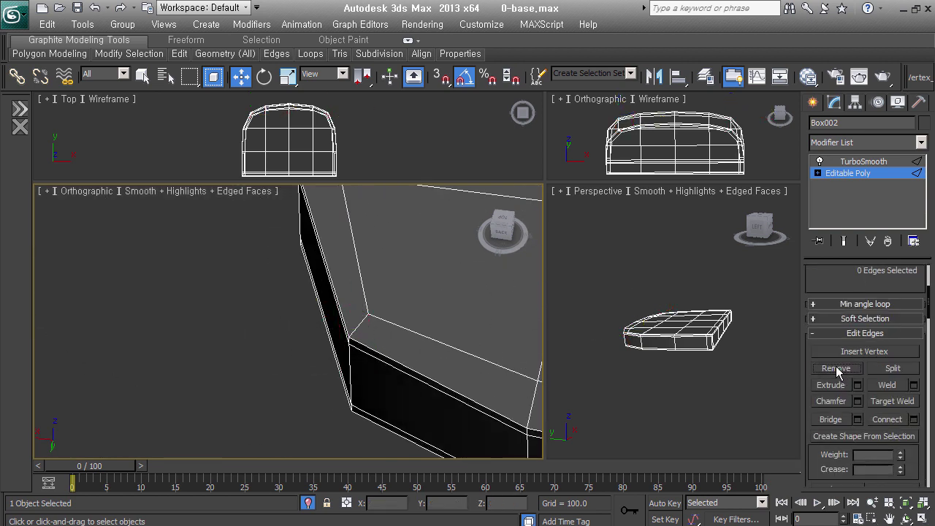
Return to TurboSmooth to view the smoothed cushion
middle_click_drag(307, 343, 223, 344, "alt")
scroll(224, 345, "down", 3)
scroll(401, 384, "up", 4)
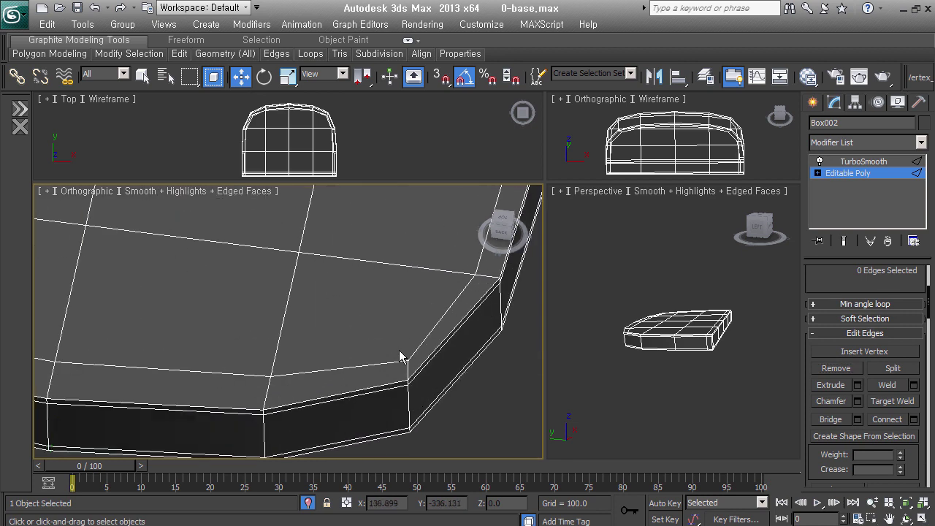
left_click(877, 162)
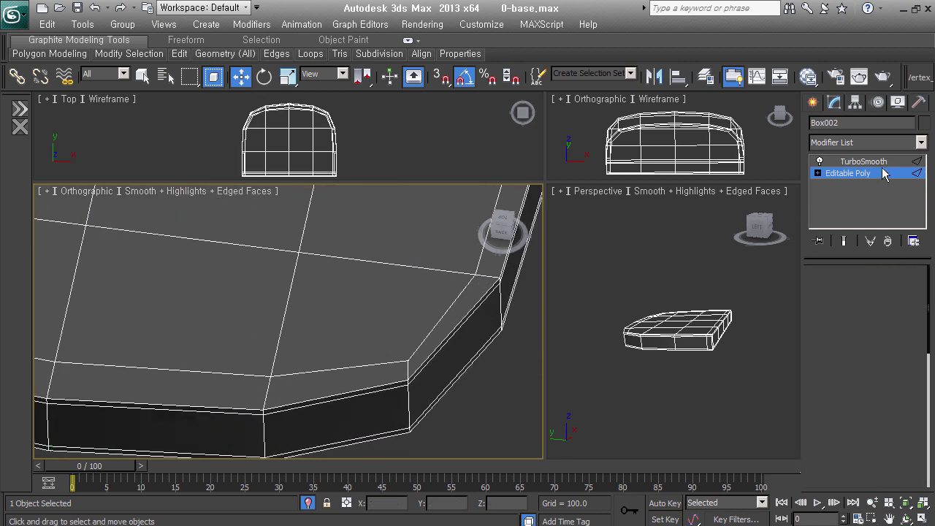
Orbit and pan the view to frame the whole cushion from the side
scroll(303, 386, "down", 2)
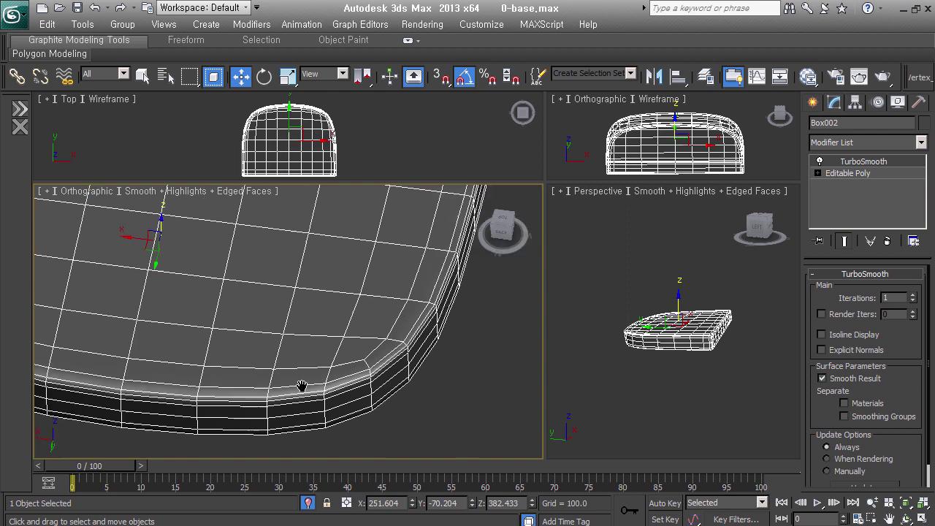
scroll(303, 386, "down", 4)
mouse_move(303, 386)
middle_mouse_down("alt")
mouse_move(420, 361)
mouse_move(417, 423)
middle_mouse_up("alt")
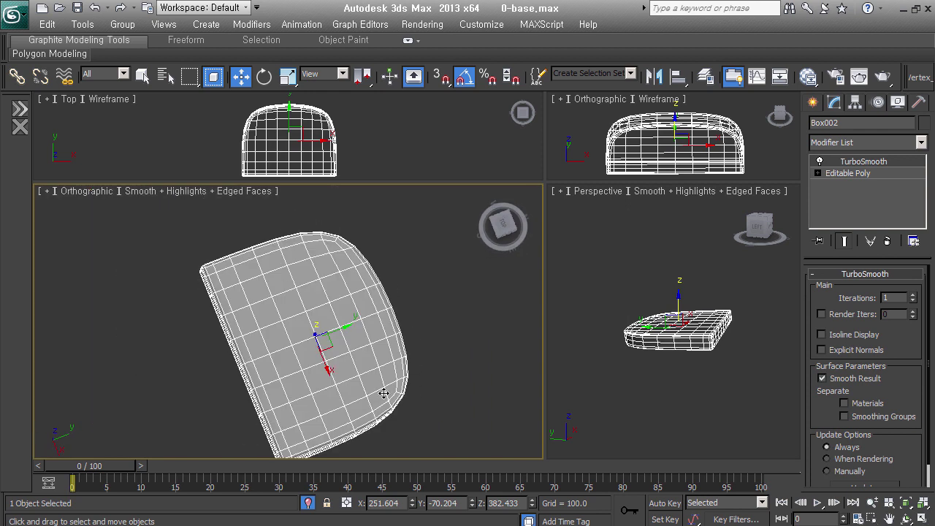
scroll(383, 394, "up", 2)
scroll(340, 369, "up", 4)
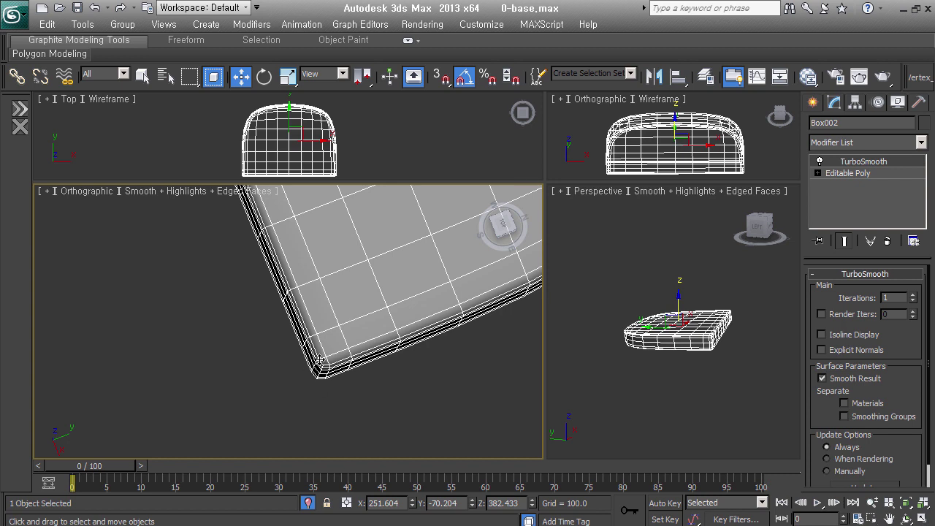
scroll(319, 360, "down", 1)
scroll(319, 359, "down", 1)
scroll(320, 360, "down", 4)
mouse_move(362, 410)
middle_mouse_down("alt")
mouse_move(346, 277)
mouse_move(413, 359)
middle_mouse_up("alt")
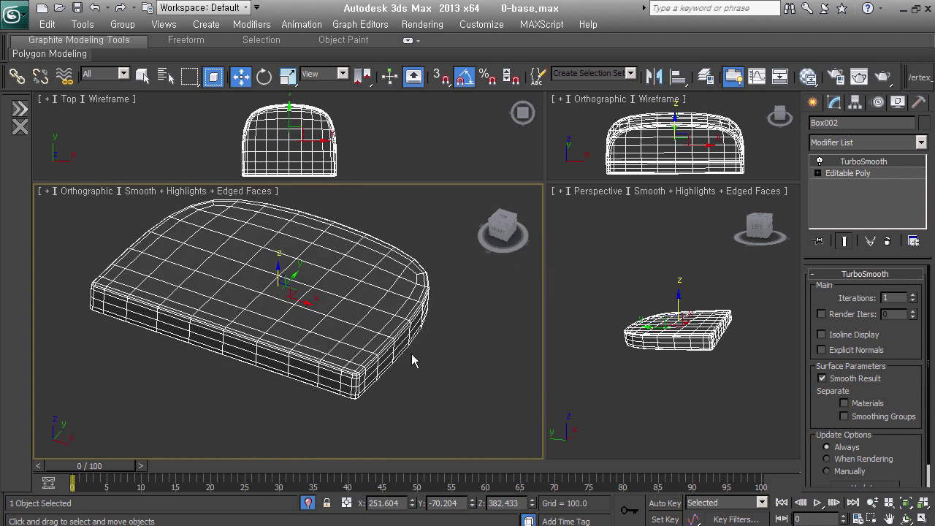
middle_click_drag(483, 330, 502, 343)
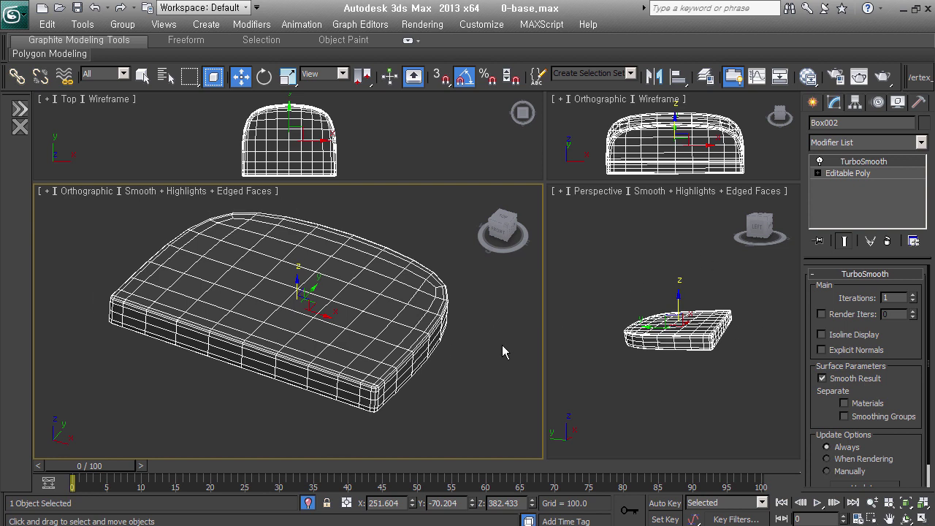
Apply 500×500×500 Box UVW mapping to the cushion and collapse it to Editable Poly
key("u")
left_click(837, 356)
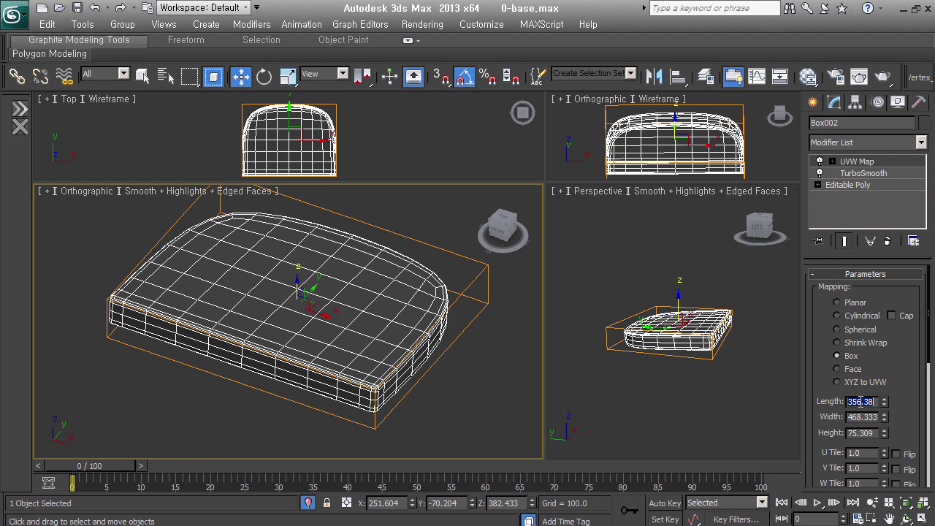
type("500")
key("Tab")
type("500")
key("Tab")
type("500")
key("Return")
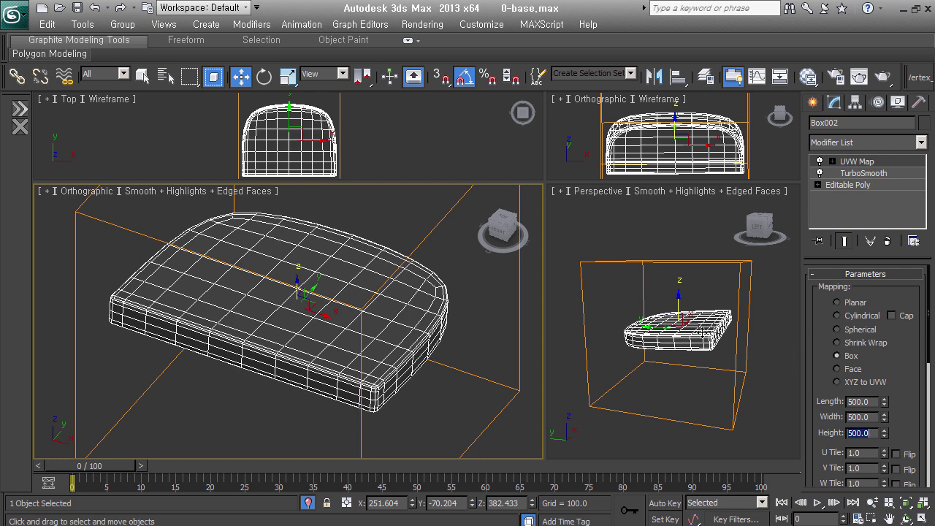
left_click(907, 364)
key("ctrl+z")
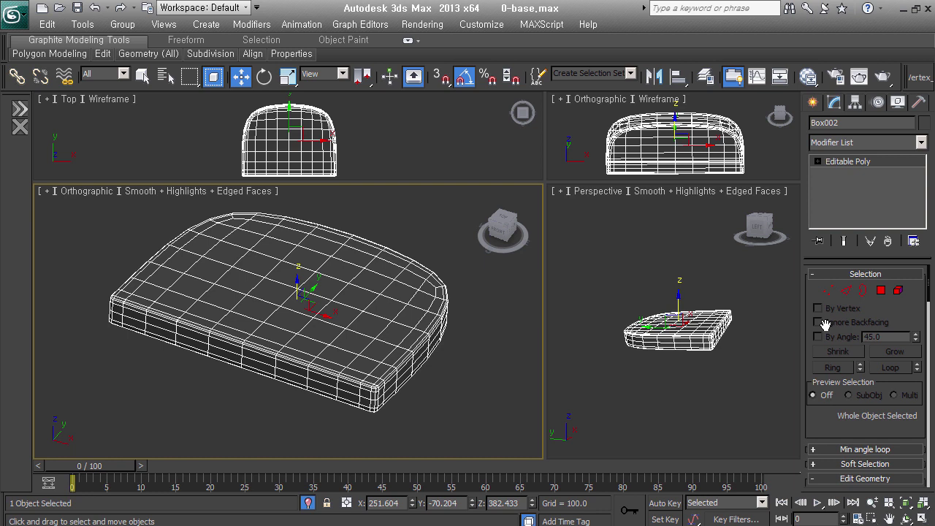
Add Unwrap UVW to the cushion in Edge mode and turn off the Map Seams display
key("ctrl+y")
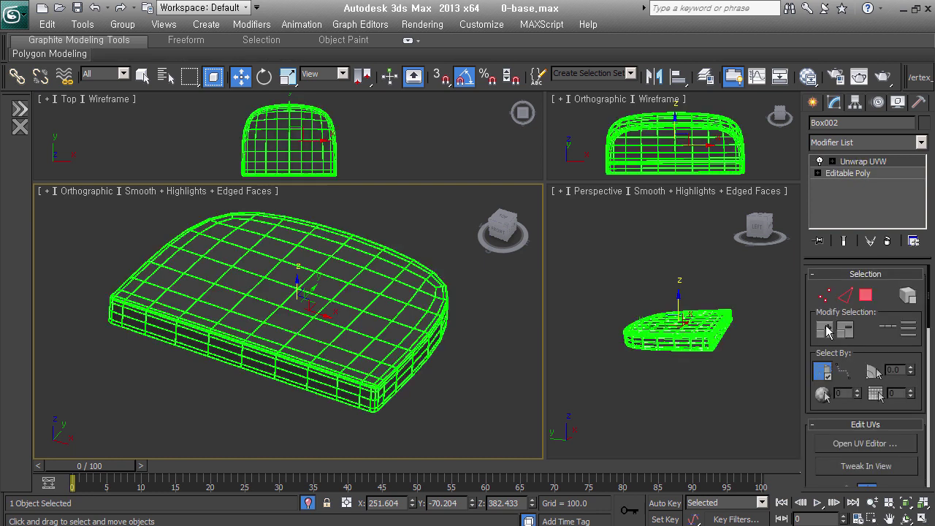
left_click(844, 296)
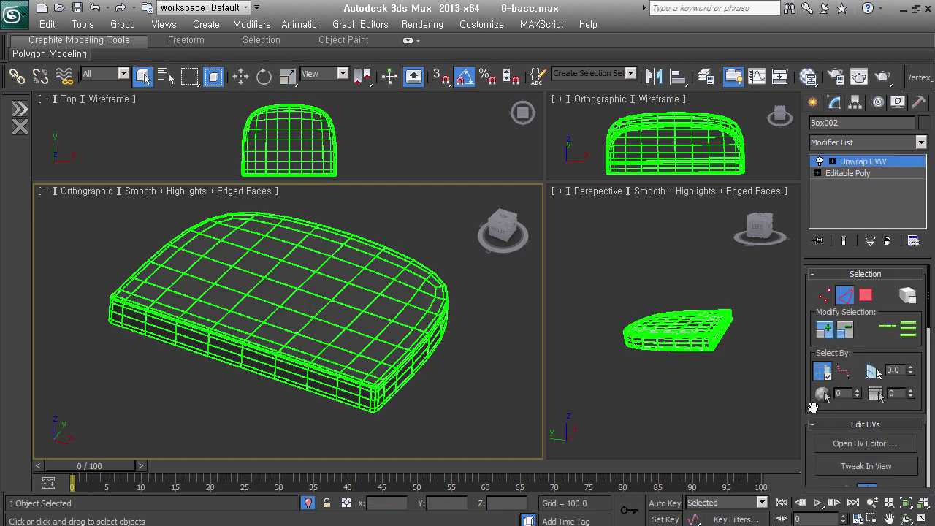
scroll(813, 407, "down", 3)
scroll(813, 407, "down", 3)
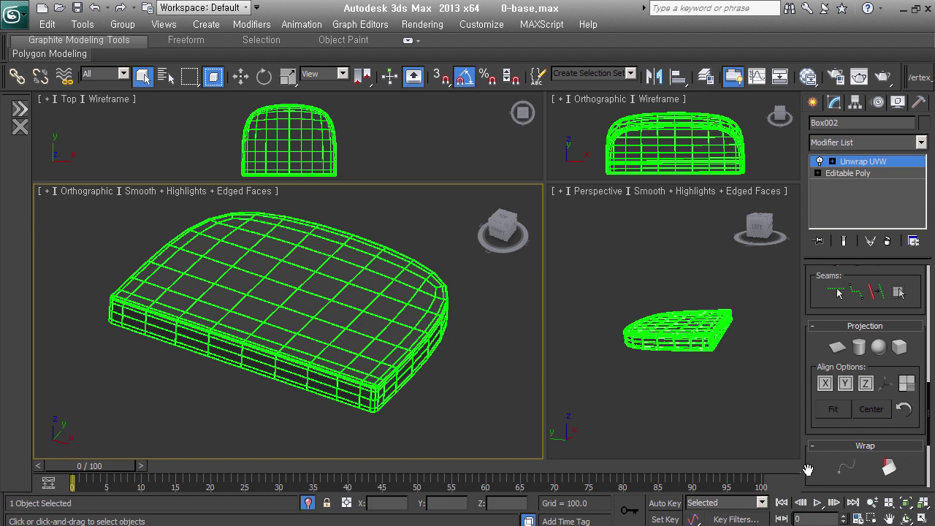
scroll(818, 329, "down", 3)
left_click(850, 394)
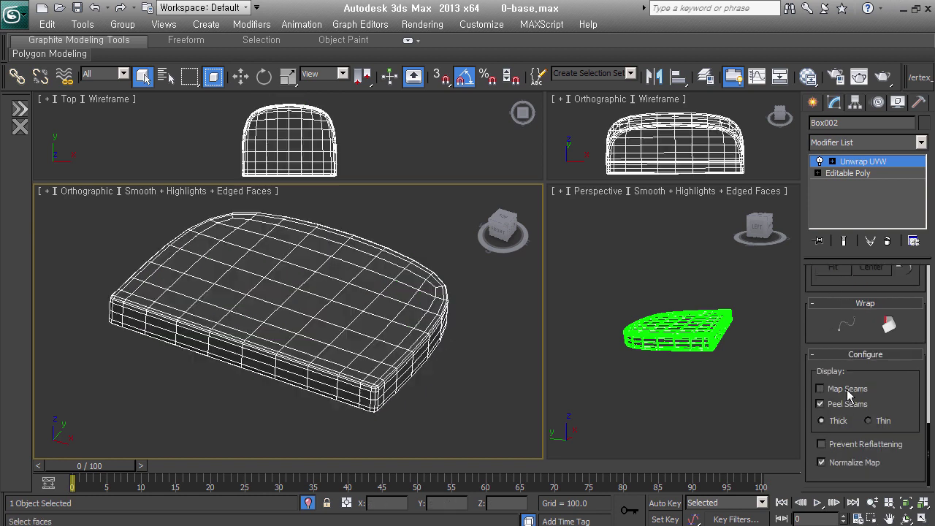
scroll(409, 355, "up", 2)
scroll(401, 347, "up", 5)
Select the short edge on one of the cushion's rounded corners
left_click(389, 333)
scroll(417, 403, "up", 2)
mouse_move(417, 402)
middle_mouse_down("alt")
mouse_move(305, 338)
mouse_move(250, 388)
mouse_move(365, 328)
mouse_move(322, 406)
mouse_move(401, 434)
mouse_move(378, 350)
middle_mouse_up("alt")
scroll(387, 322, "up", 3)
left_click(387, 321)
left_click(371, 354)
scroll(370, 353, "down", 3)
mouse_move(266, 334)
middle_mouse_down("alt")
mouse_move(359, 329)
mouse_move(324, 343)
middle_mouse_up("alt")
scroll(324, 343, "up", 3)
left_click(325, 342)
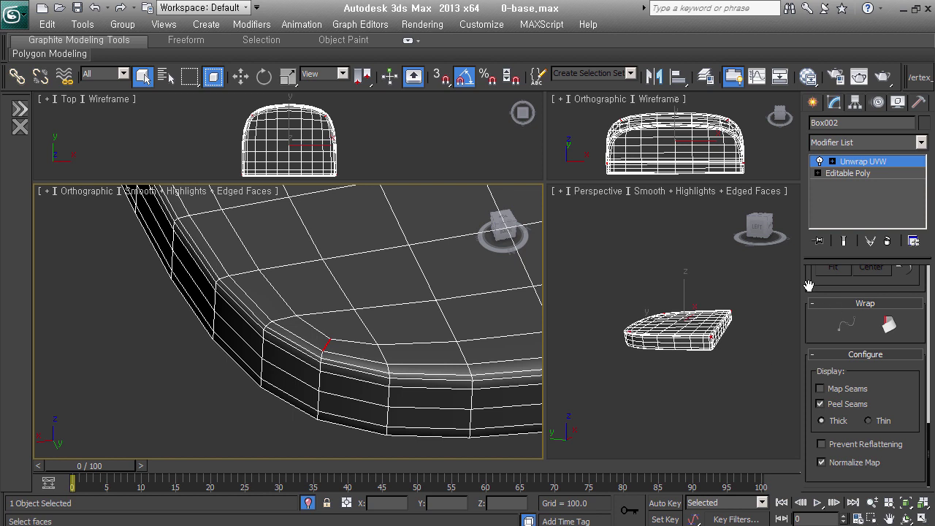
scroll(819, 318, "up", 5)
scroll(834, 322, "up", 3)
scroll(834, 322, "up", 2)
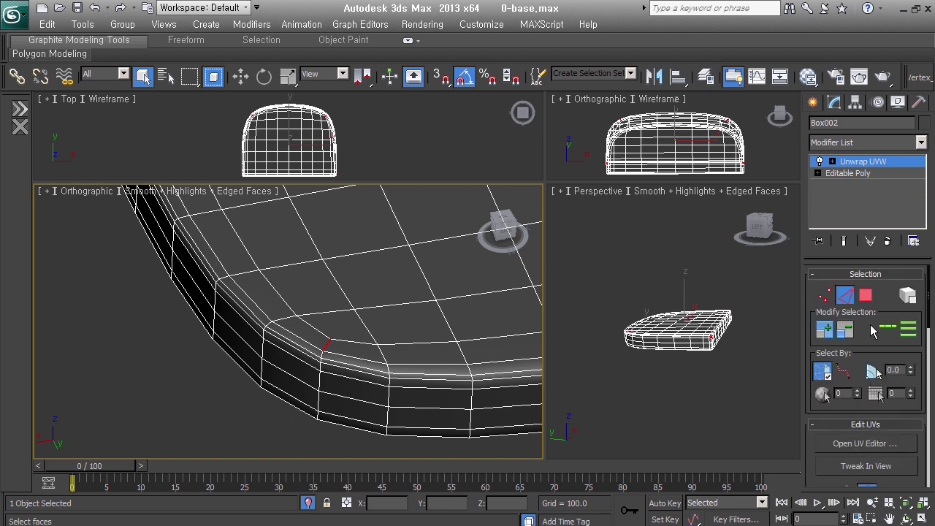
Ring-select the vertical corner edges and convert the selection to UV seams
left_click(886, 329)
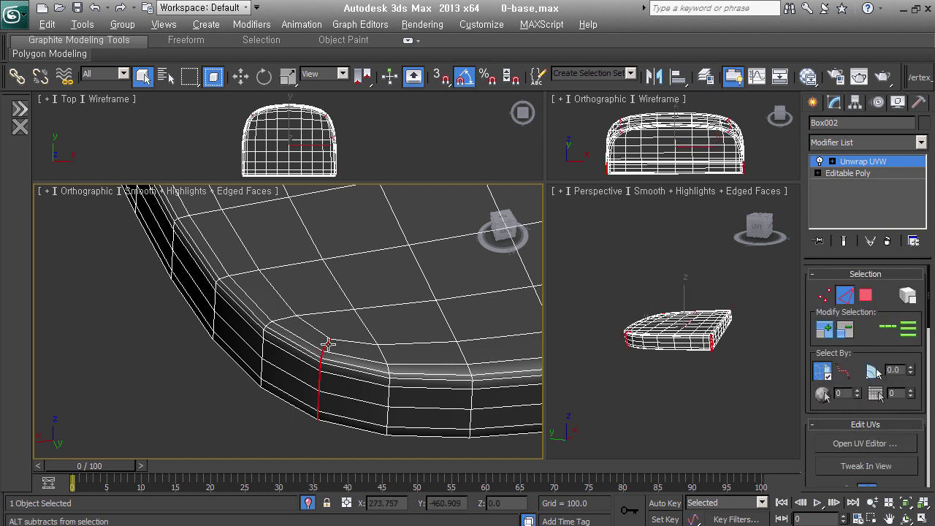
scroll(326, 344, "down", 3)
mouse_move(327, 343)
middle_mouse_down("alt")
mouse_move(456, 354)
mouse_move(278, 351)
middle_mouse_up("alt")
scroll(455, 354, "up", 3)
scroll(456, 354, "down", 3)
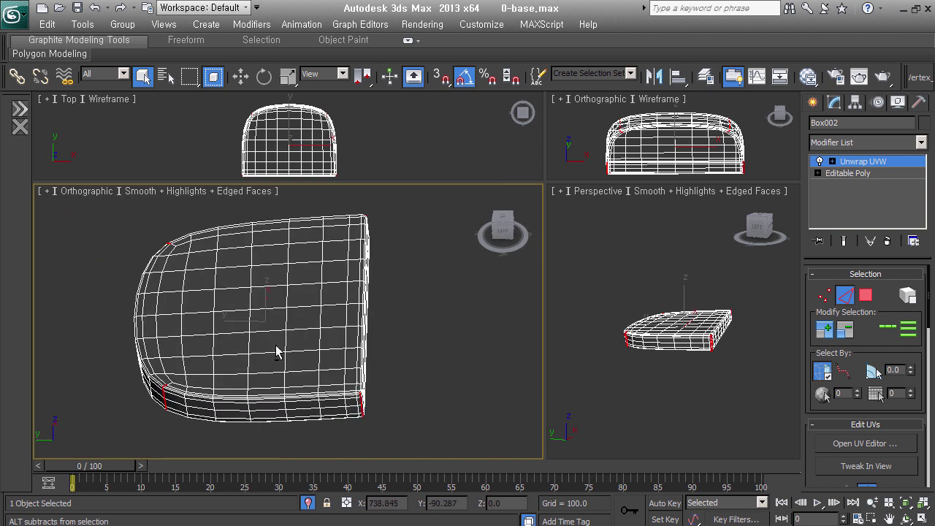
scroll(346, 396, "up", 3)
scroll(273, 410, "up", 1)
mouse_move(273, 409)
middle_mouse_down("alt")
mouse_move(313, 373)
mouse_move(355, 366)
mouse_move(275, 382)
mouse_move(209, 378)
mouse_move(293, 397)
mouse_move(358, 319)
middle_mouse_up("alt")
scroll(358, 320, "up", 3)
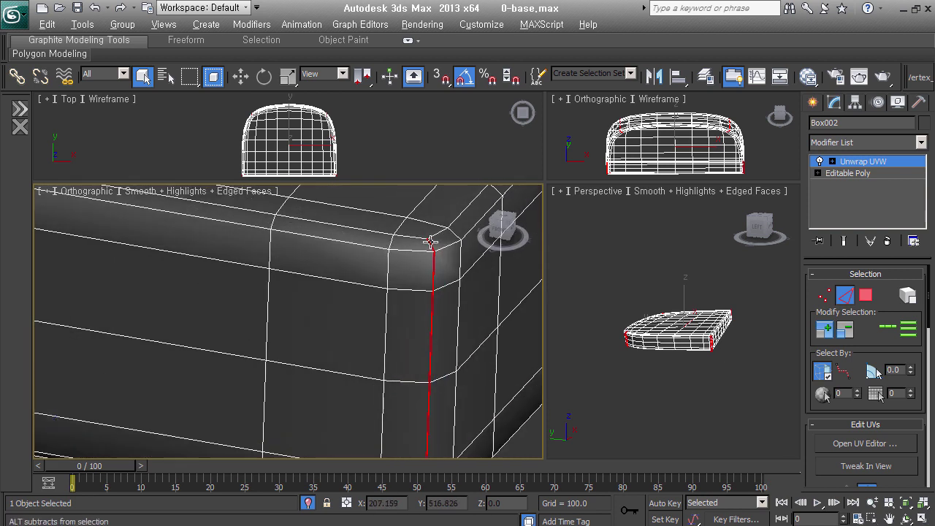
scroll(436, 319, "down", 5)
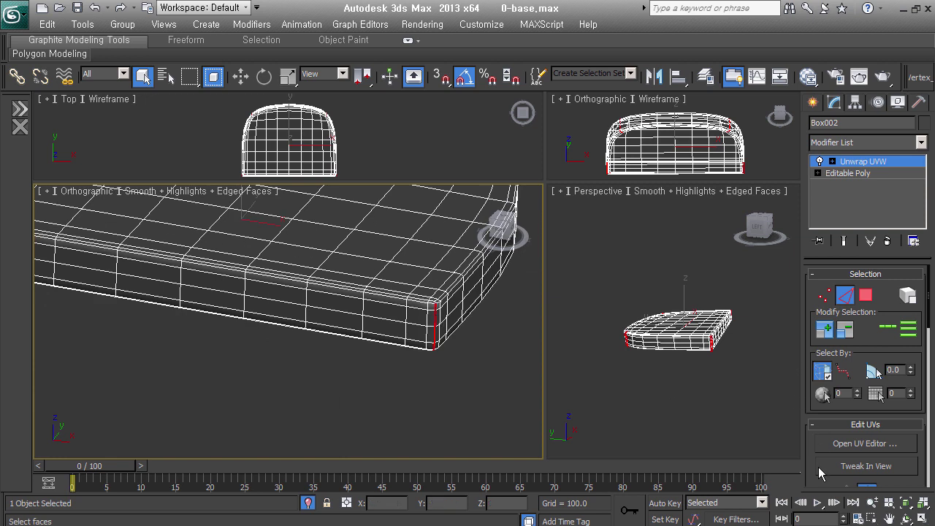
scroll(813, 476, "down", 3)
scroll(813, 477, "down", 3)
scroll(813, 476, "down", 2)
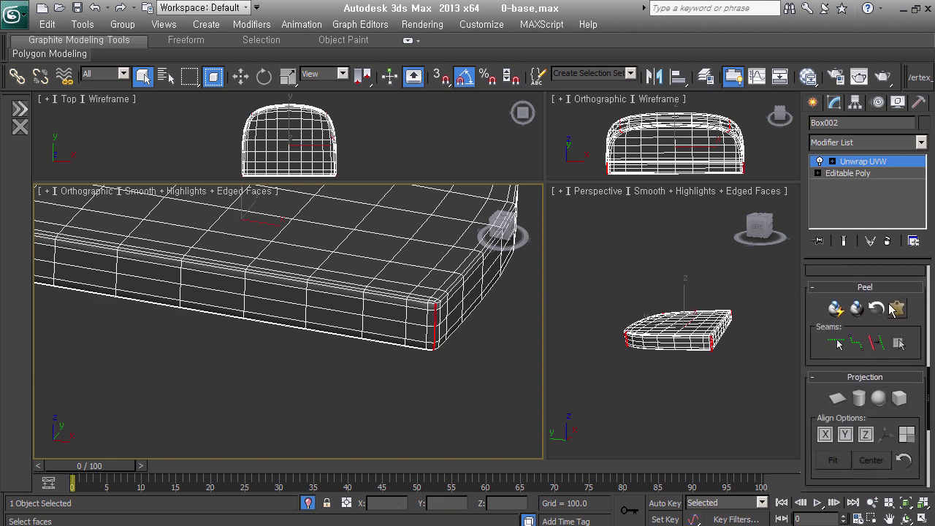
left_click(878, 351)
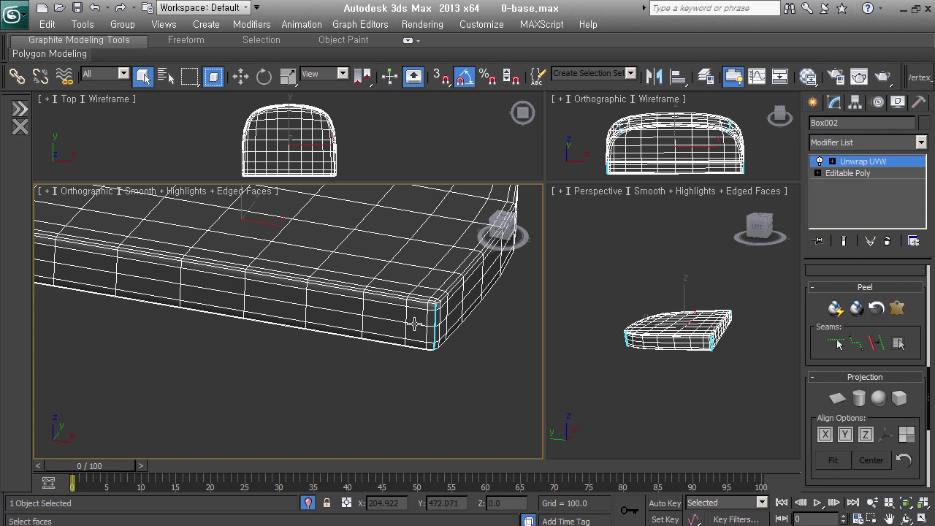
Select all of the cushion's faces in Face sub-object mode to bring up the pelt layout
left_click(832, 162)
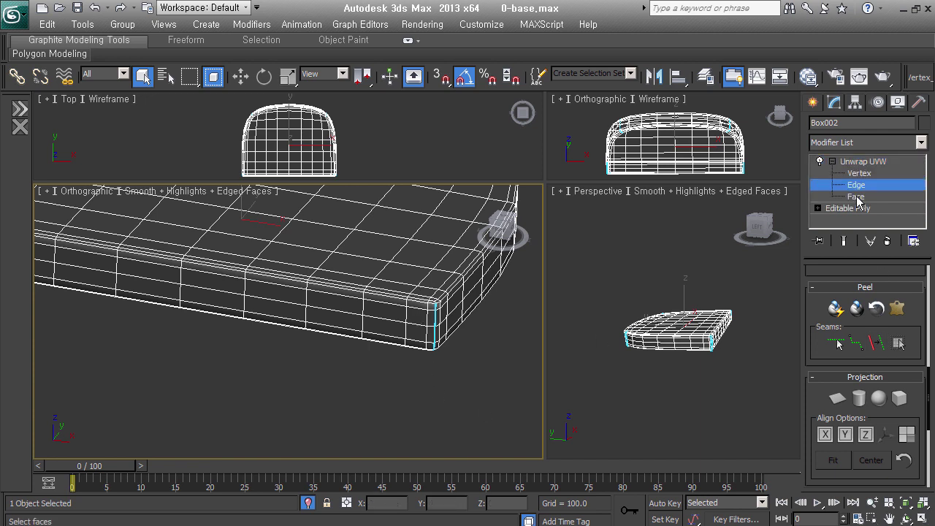
left_click(855, 196)
key("z")
left_click(354, 375)
key("ctrl+a")
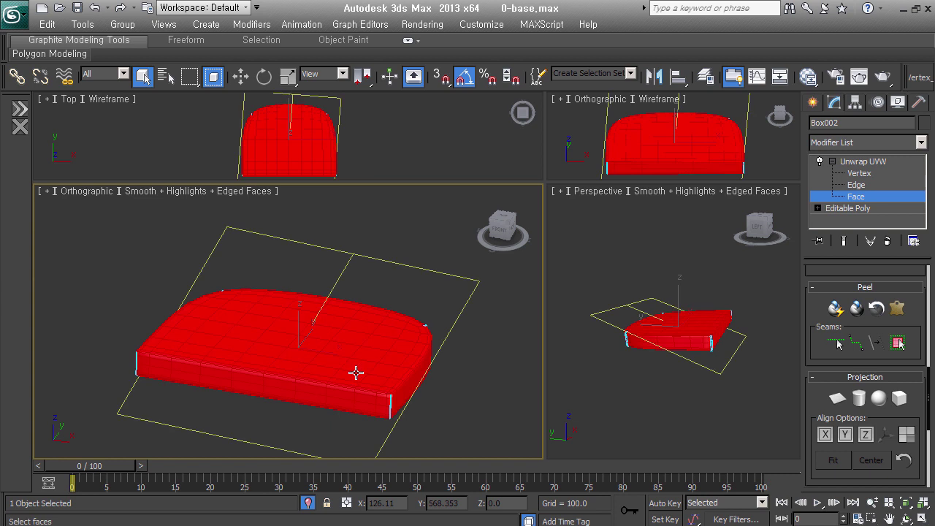
left_click(471, 415)
mouse_move(428, 415)
middle_mouse_down("alt")
mouse_move(433, 299)
mouse_move(426, 424)
middle_mouse_up("alt")
scroll(359, 344, "down", 3)
left_click_drag(192, 247, 544, 461)
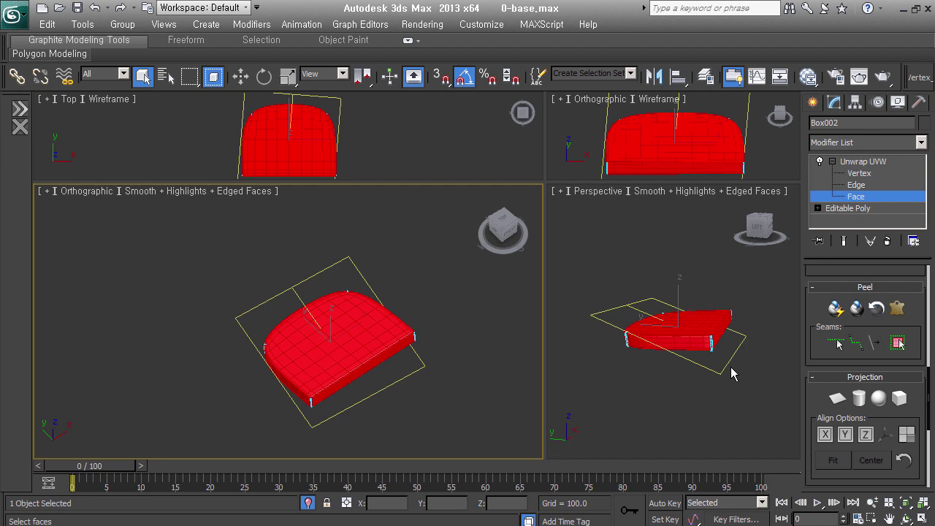
scroll(806, 314, "up", 5)
scroll(818, 329, "up", 5)
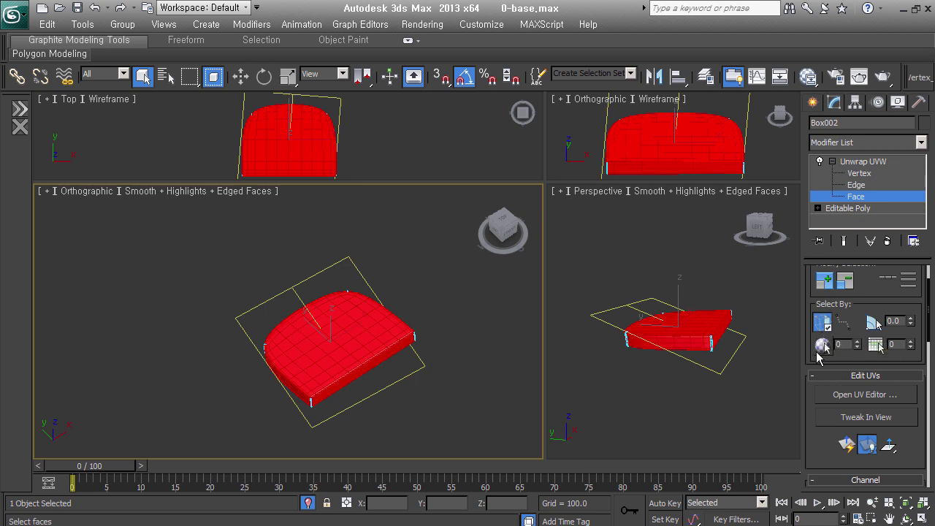
scroll(819, 350, "down", 5)
scroll(818, 351, "down", 5)
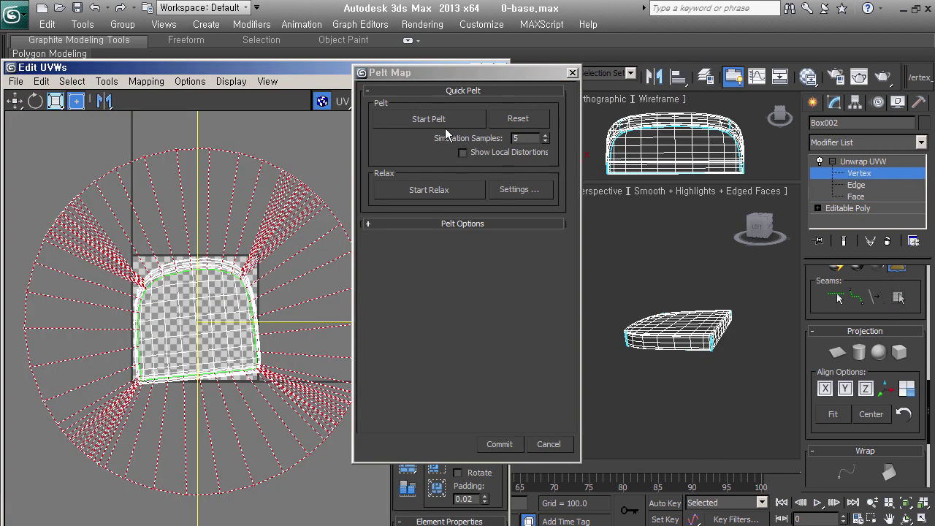
Stretch the pelt, then relax the UVs by face angles with amount 1.0
left_click(442, 120)
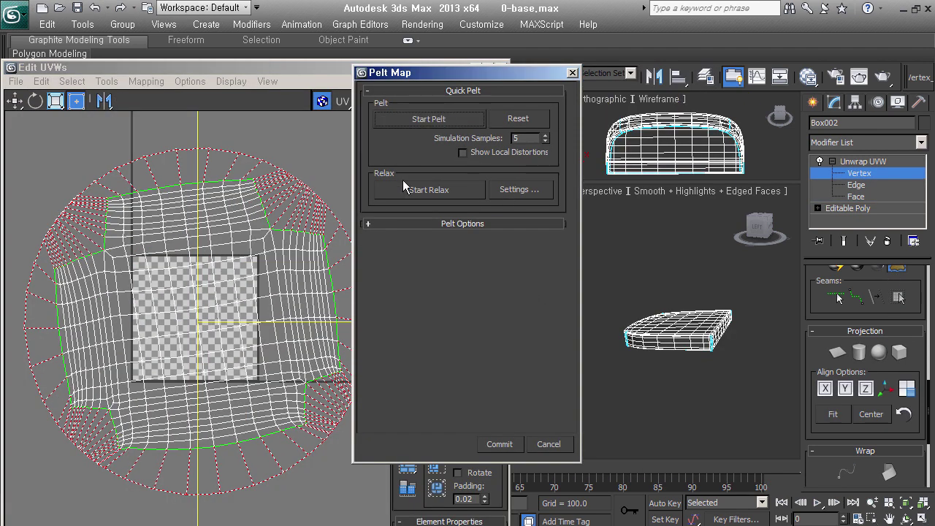
left_click(532, 189)
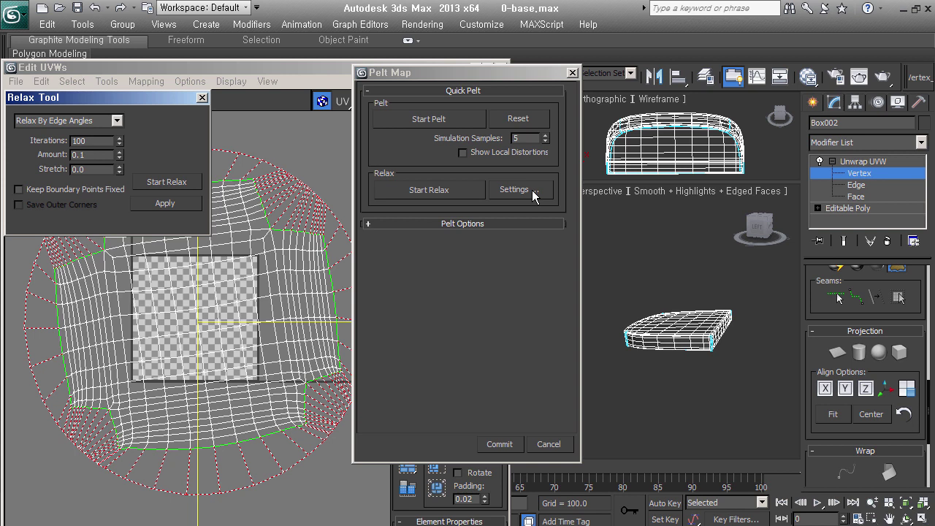
left_click(117, 122)
left_click(107, 141)
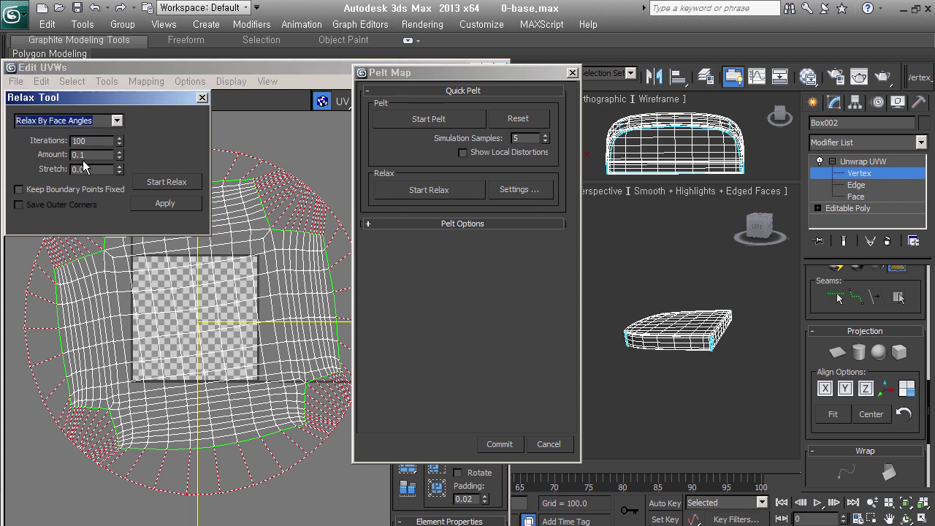
left_click_drag(123, 161, 146, 154)
left_click(175, 183)
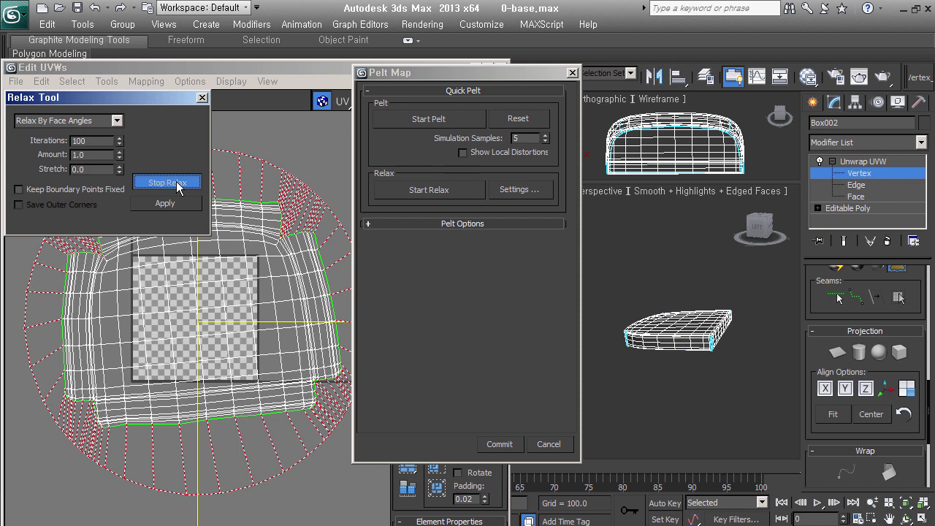
left_click(178, 184)
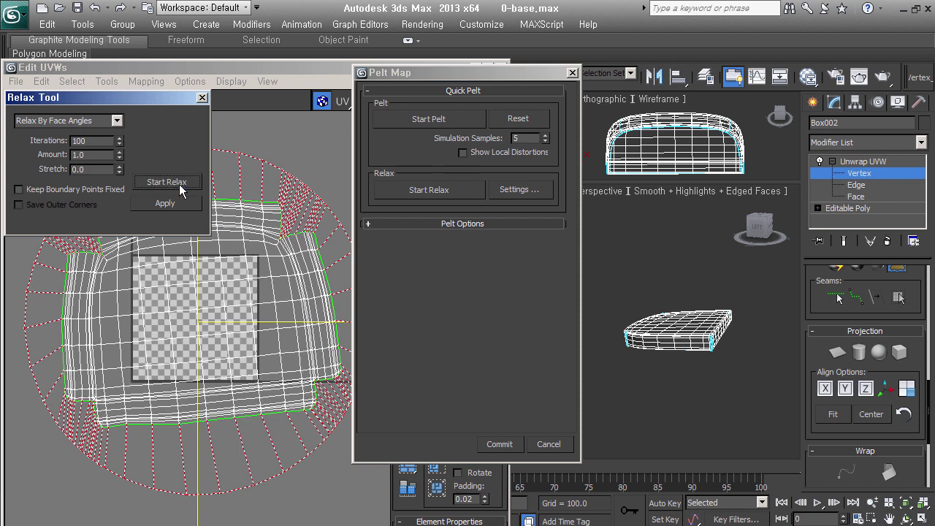
Run another relax pass, commit the pelt map, and clear the UV face selection
left_click(183, 203)
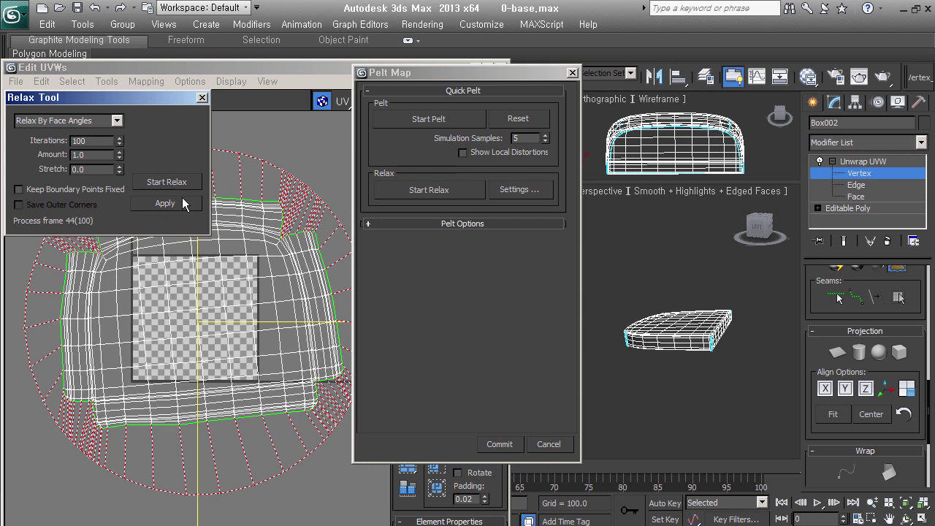
left_click(186, 182)
left_click(186, 184)
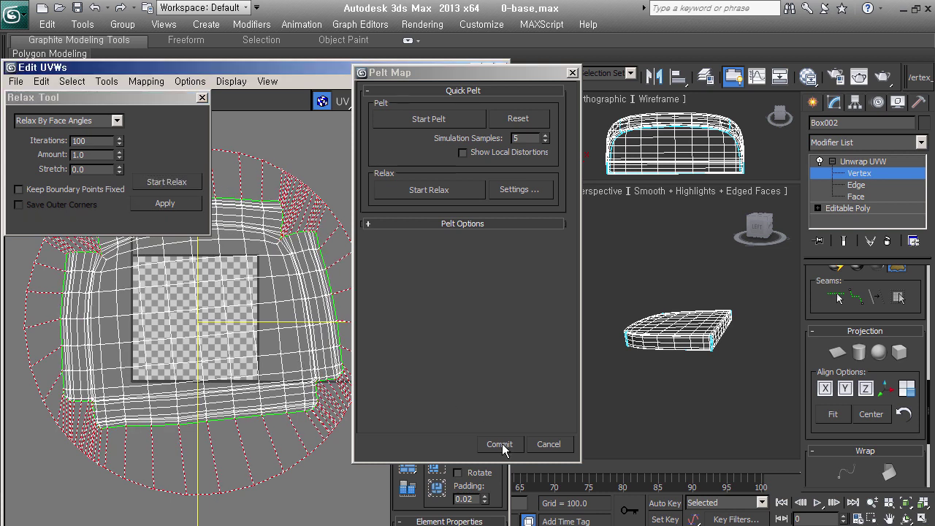
left_click(501, 444)
left_click(202, 98)
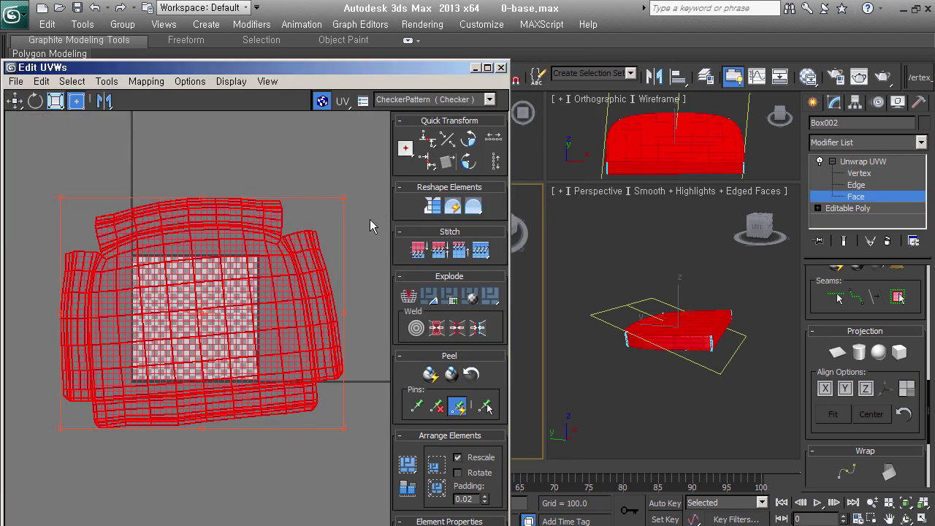
left_click(366, 221)
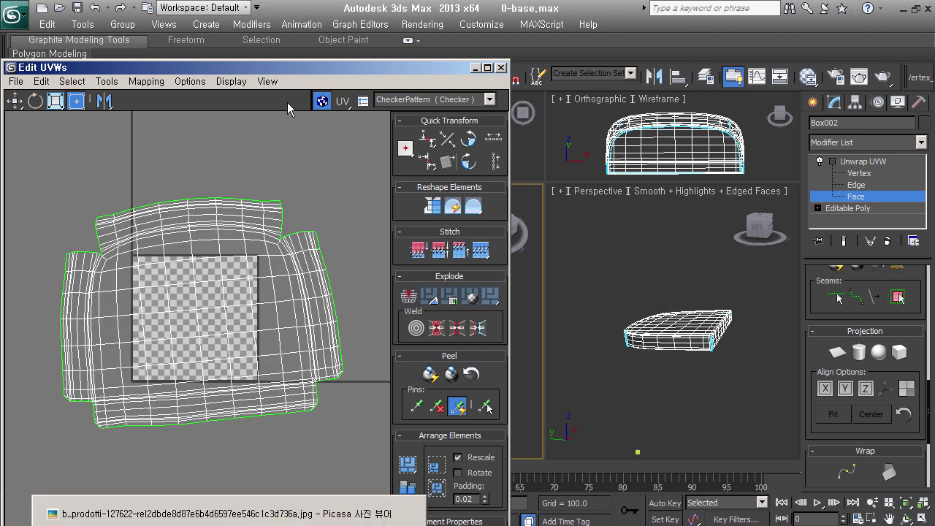
left_click_drag(315, 66, 348, 29)
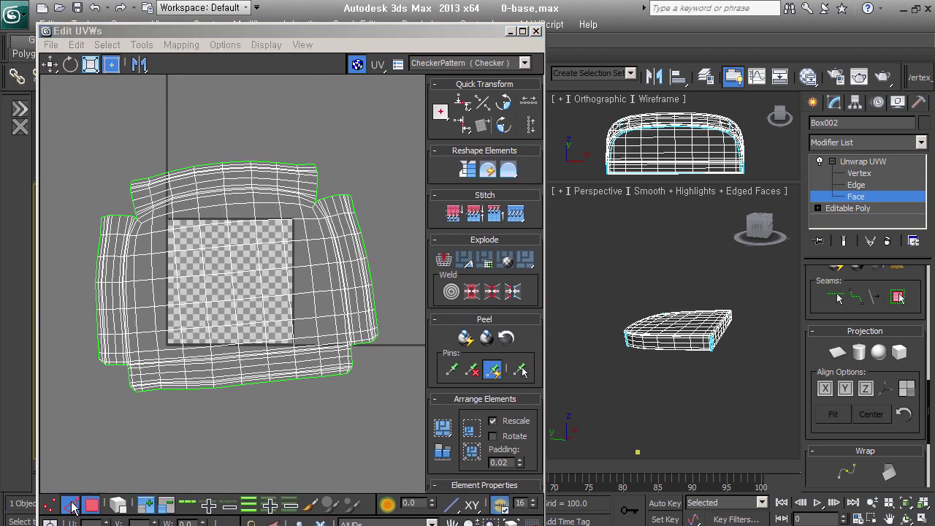
Select the cushion's UV shell and Pack Normalize it into the 0-1 square
left_click(71, 506)
left_click(490, 124)
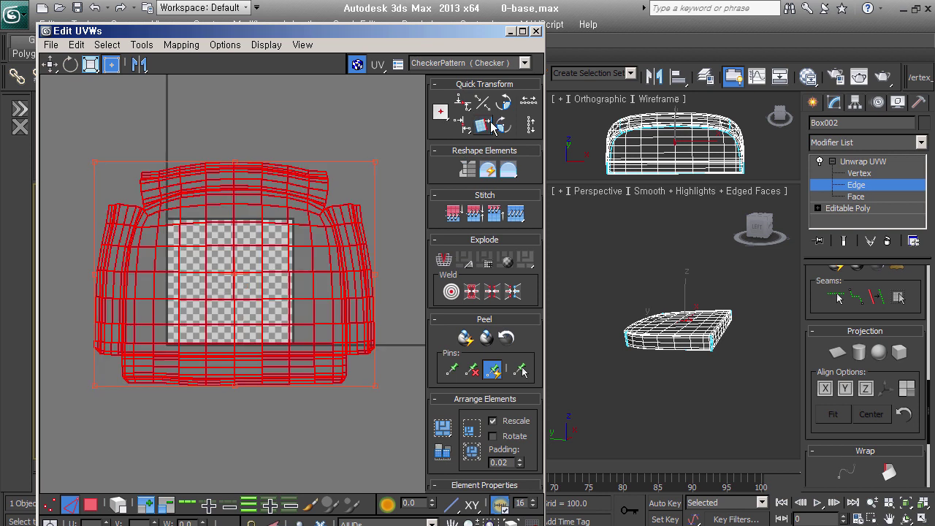
left_click(443, 429)
scroll(262, 302, "up", 3)
middle_click_drag(262, 302, 285, 317)
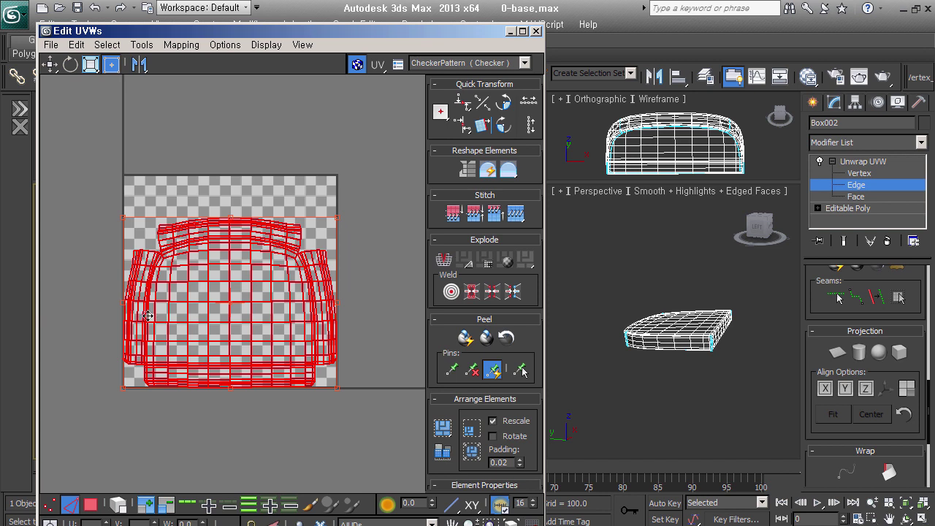
scroll(215, 316, "up", 2)
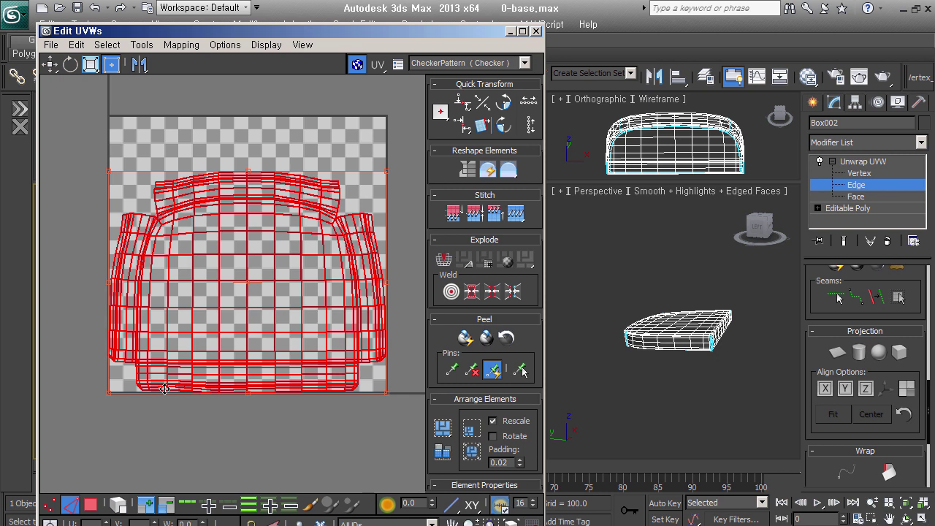
Scale the UV shell well beyond the checker square and close Edit UVWs
scroll(164, 389, "down", 3)
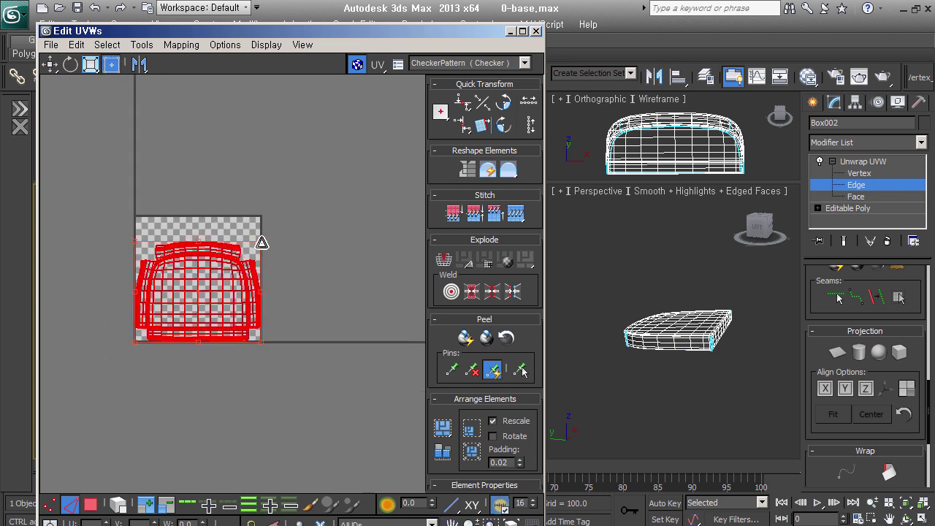
left_click_drag(262, 242, 475, 50)
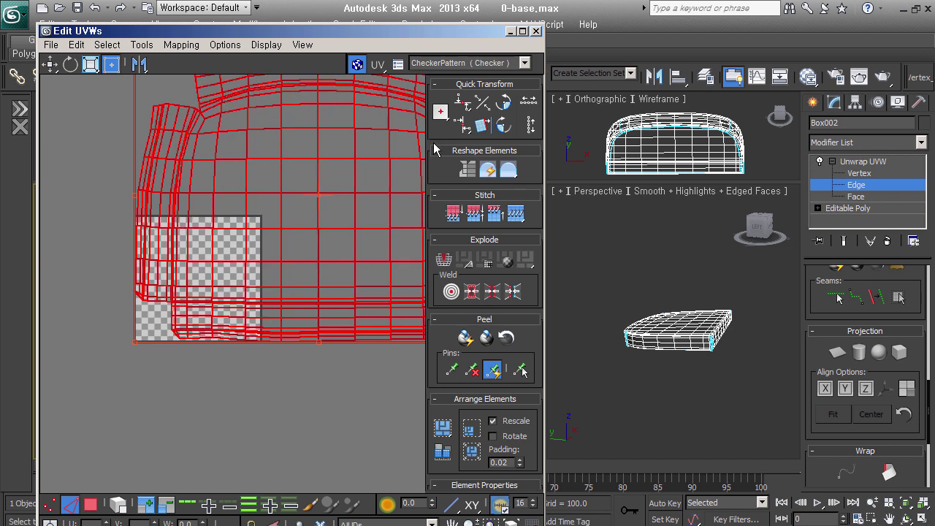
scroll(119, 375, "down", 3)
scroll(88, 387, "down", 2)
middle_click_drag(87, 387, 309, 271)
left_click_drag(322, 252, 345, 229)
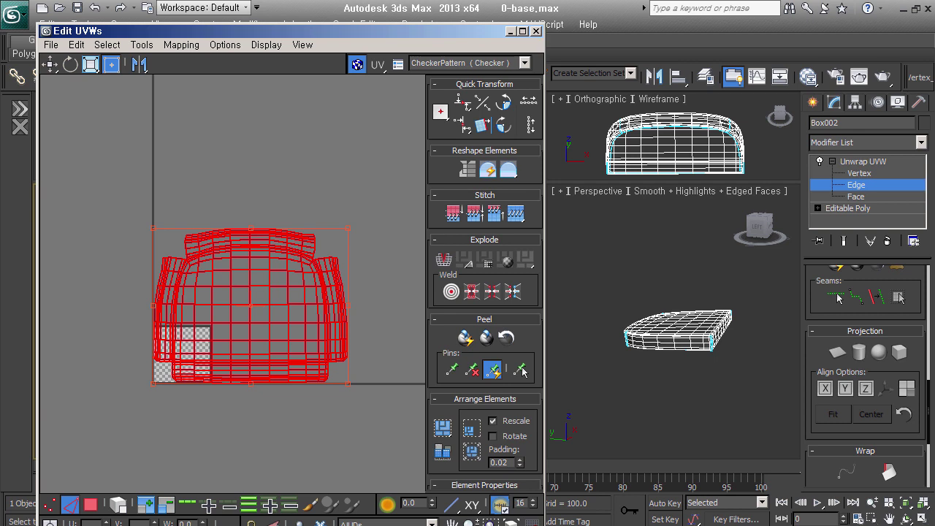
left_click(904, 177)
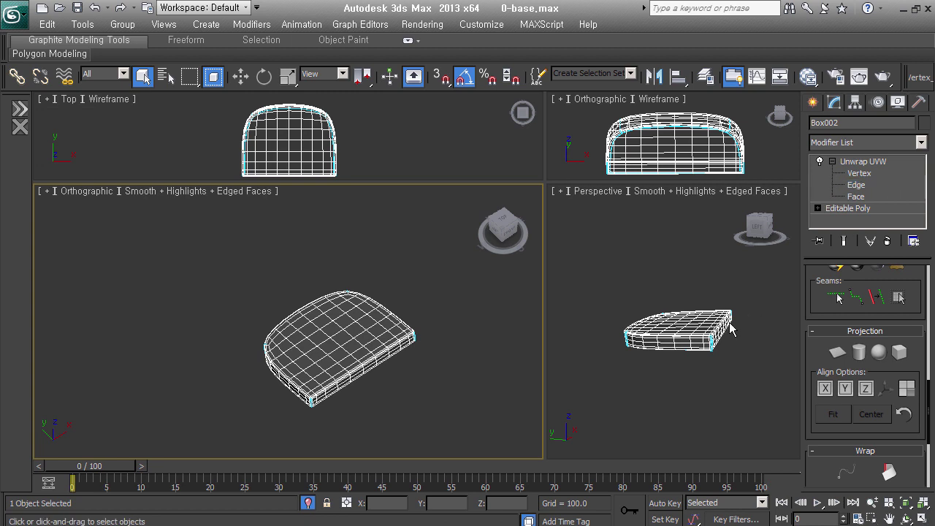
Collapse the unwrap into Editable Poly, add TurboSmooth, and exit isolation
key("ctrl+z")
left_click(731, 329)
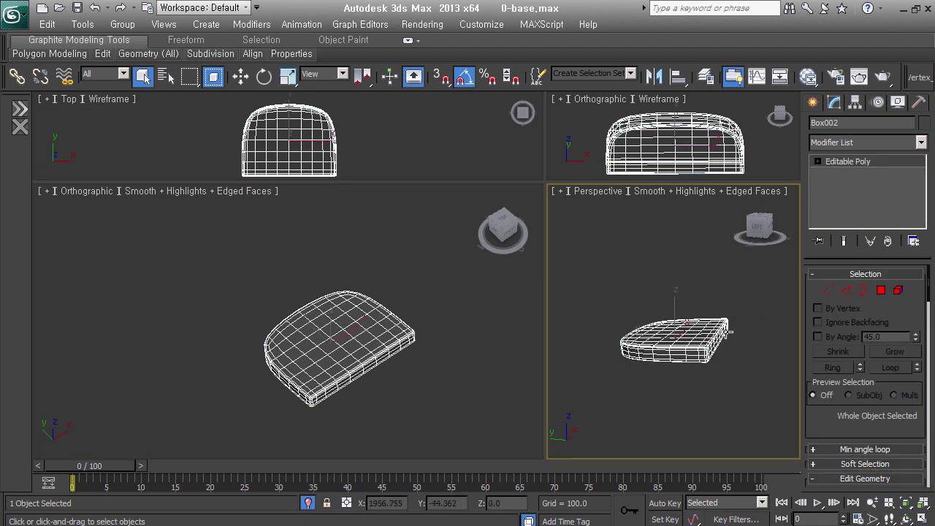
key("ctrl+z")
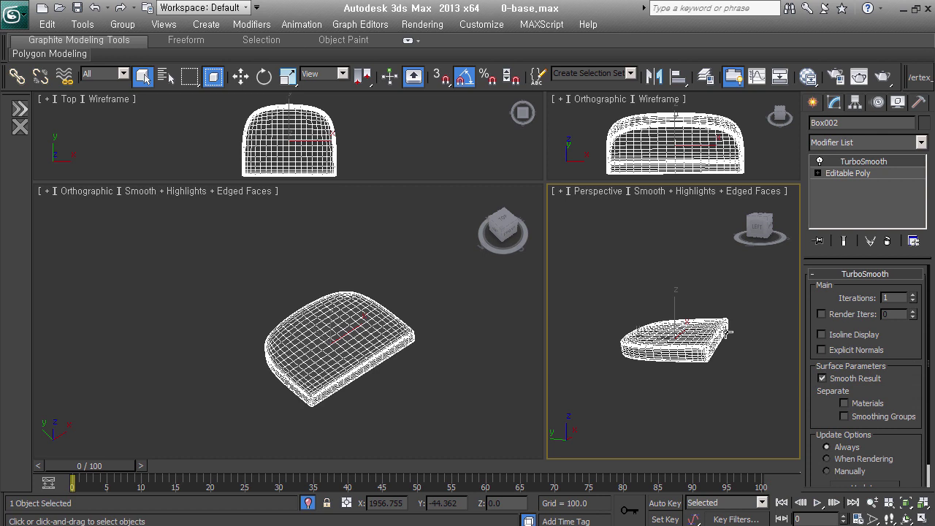
left_click(307, 504)
Select all nine chair parts and group them as Group001
mouse_move(499, 337)
middle_mouse_down("alt")
mouse_move(333, 320)
mouse_move(480, 318)
mouse_move(501, 328)
middle_mouse_up("alt")
left_click(501, 328)
left_click_drag(441, 227, 203, 440)
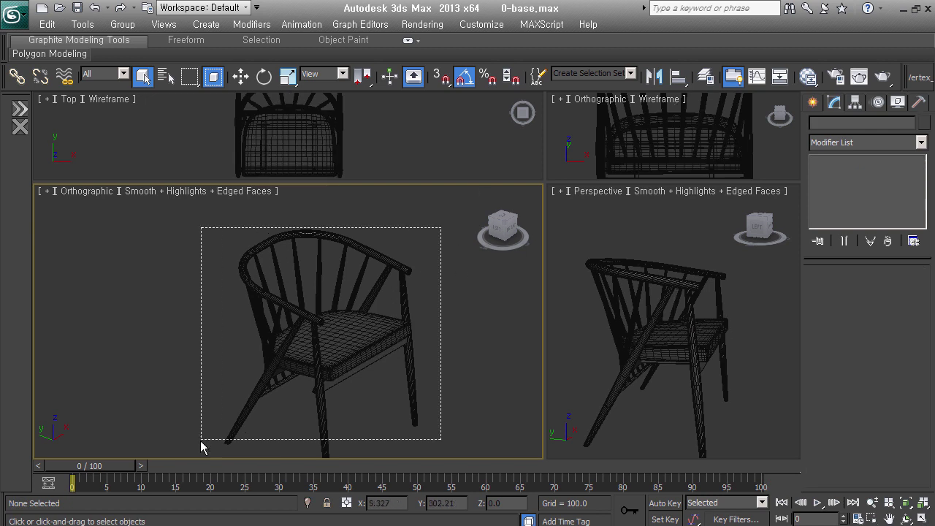
mouse_move(356, 407)
middle_mouse_down("alt")
mouse_move(349, 375)
mouse_move(405, 370)
mouse_move(502, 336)
mouse_move(375, 367)
mouse_move(350, 400)
middle_mouse_up("alt")
key("ctrl+g")
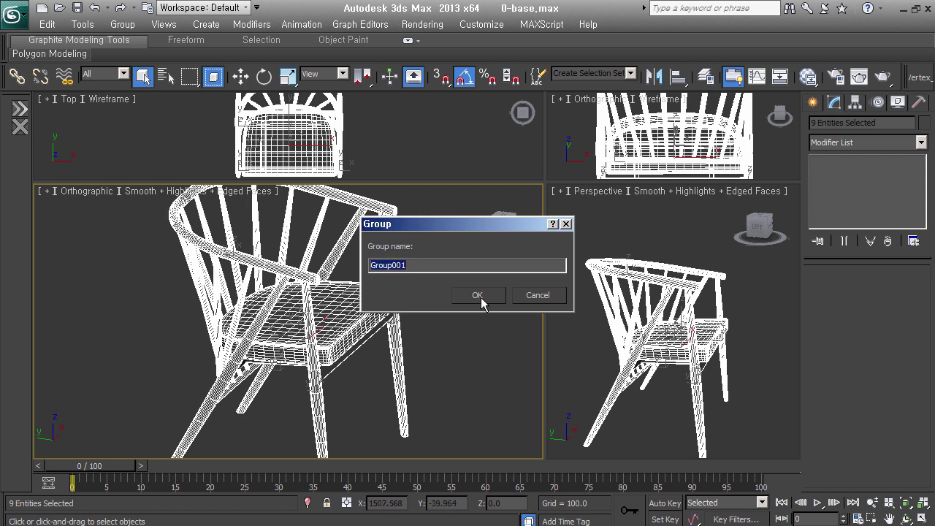
left_click(479, 296)
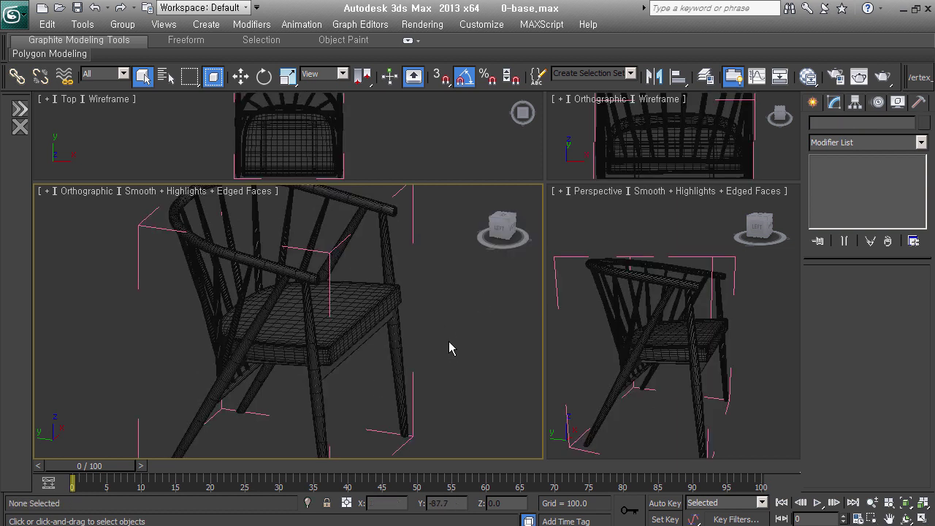
Give the seat cushion Box002 a Material modifier with ID 1
left_click(365, 306)
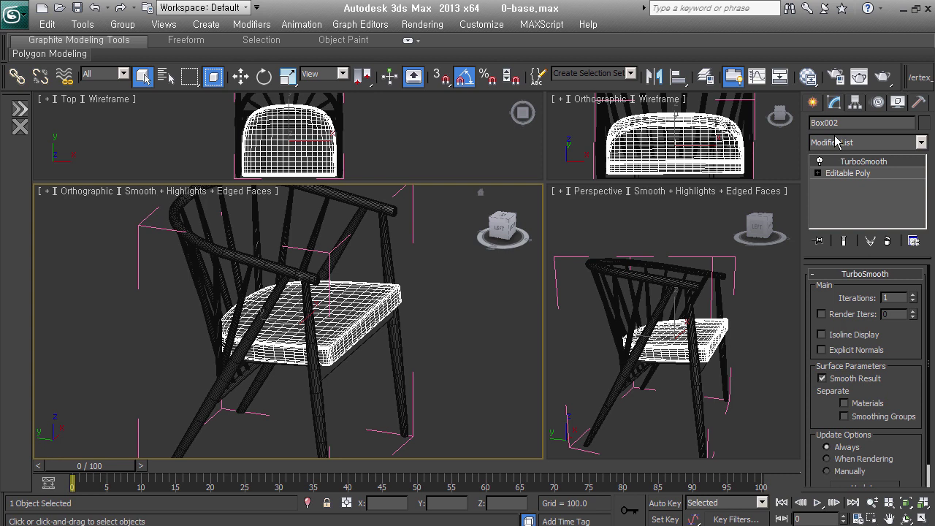
left_click(921, 143)
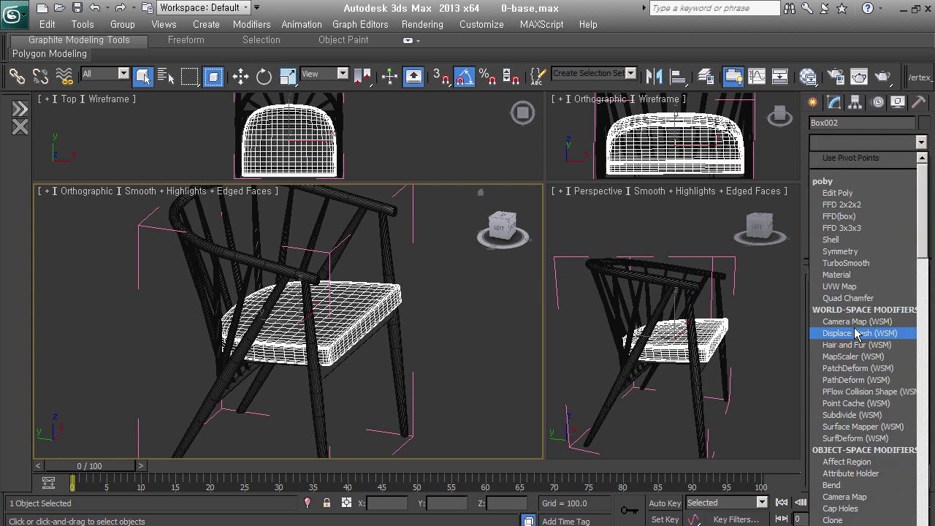
key("m")
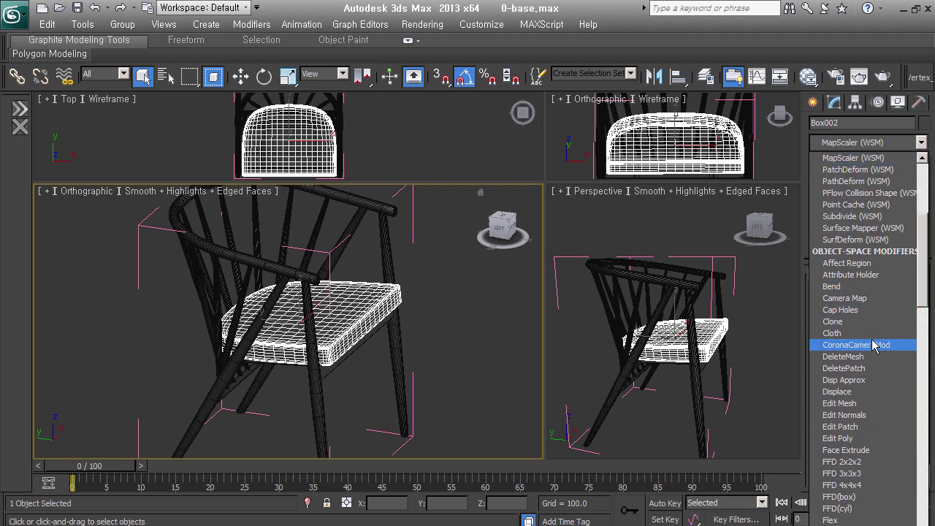
scroll(862, 345, "down", 4)
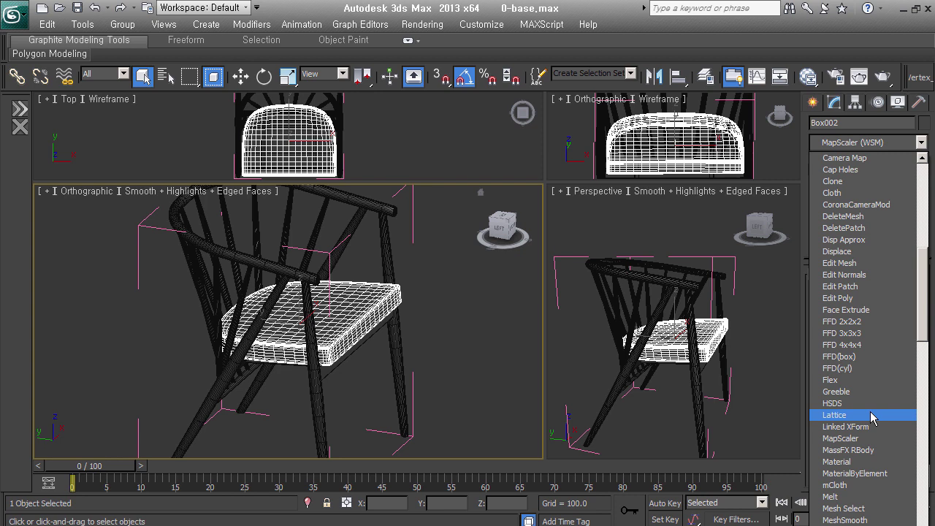
left_click(835, 463)
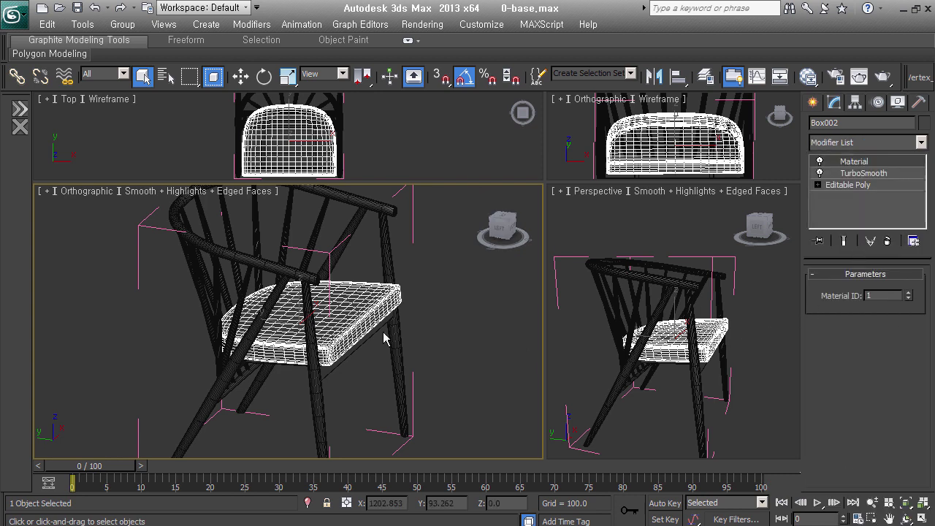
Invert the selection and give the eight frame pieces a Material modifier with ID 2
key("ctrl+i")
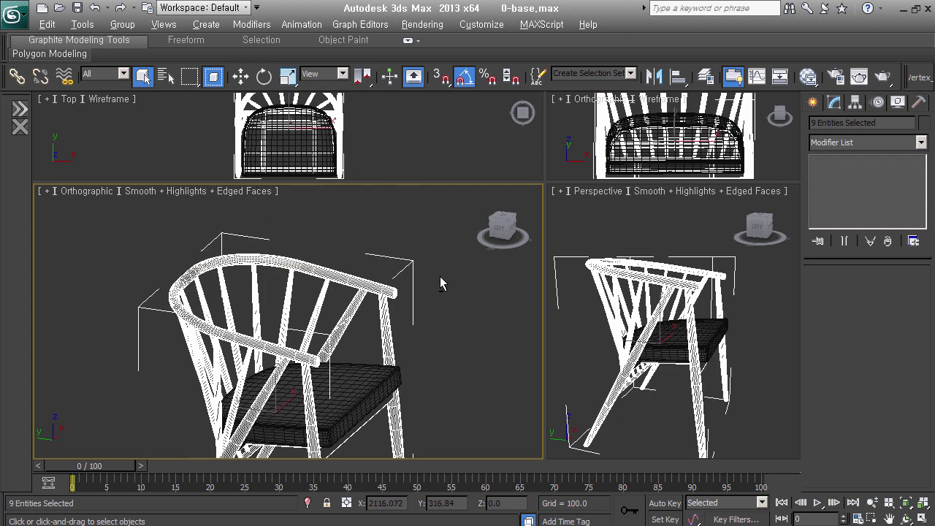
middle_click_drag(405, 255, 421, 270)
left_click(895, 143)
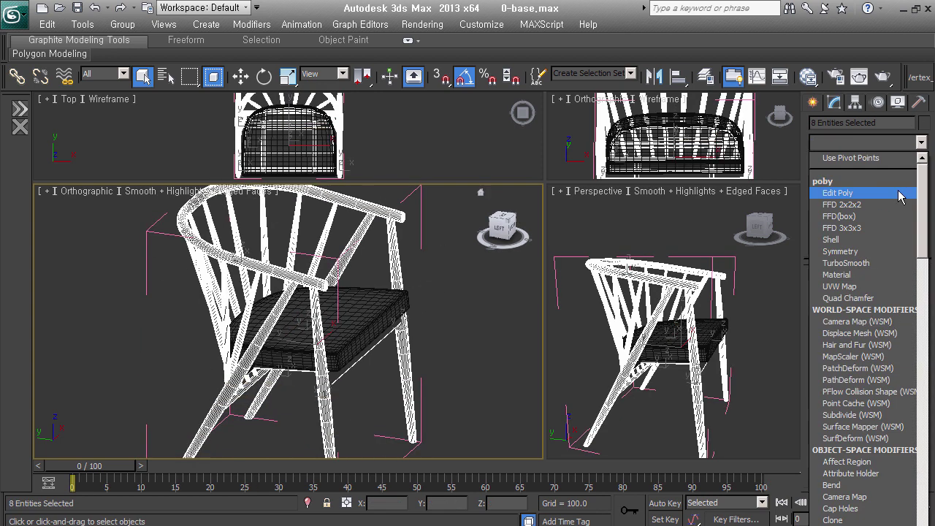
mouse_move(922, 218)
left_mouse_down()
mouse_move(924, 411)
mouse_move(924, 351)
left_mouse_up()
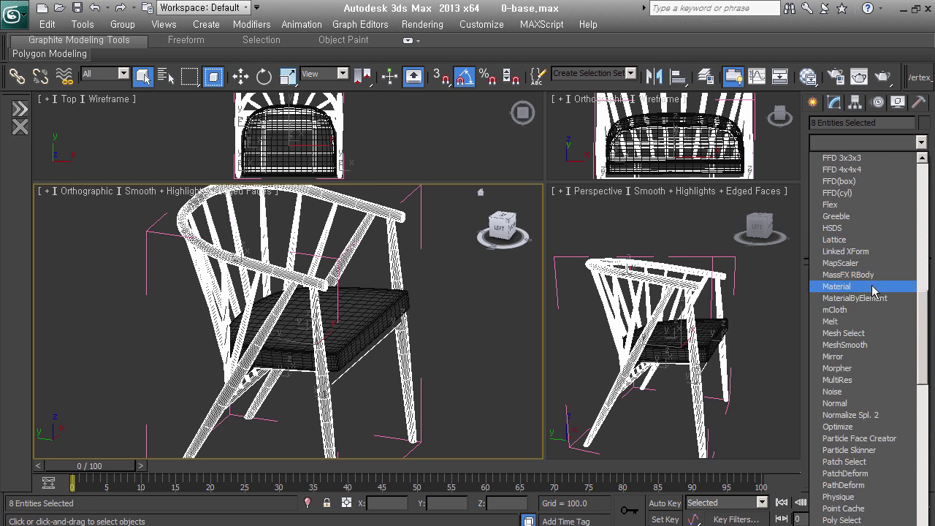
left_click(838, 286)
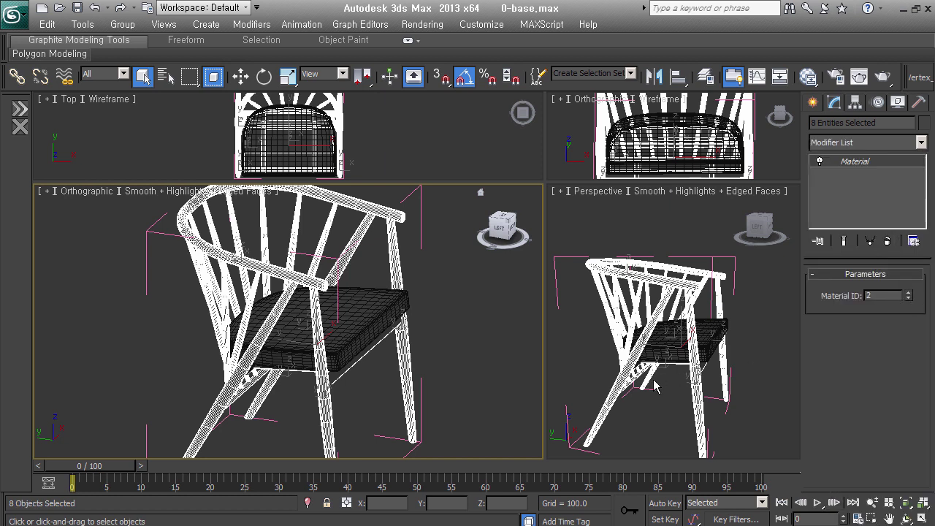
right_click(664, 358)
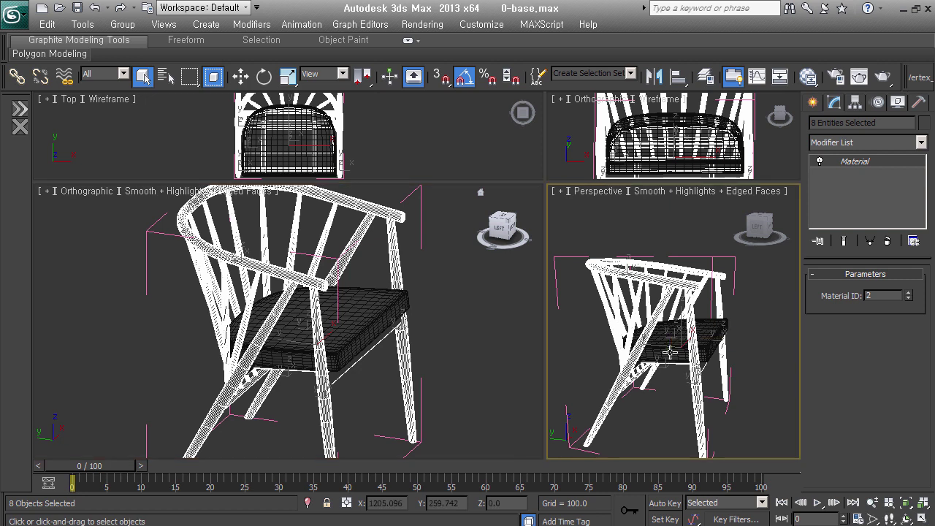
left_click(689, 407)
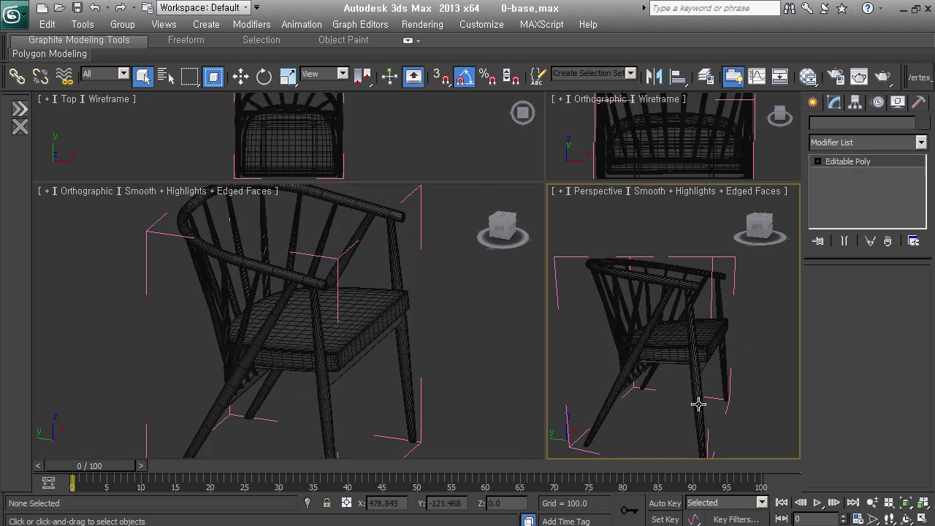
Select the chair leg Line001 and frame it from the front above in Perspective
left_click(698, 404)
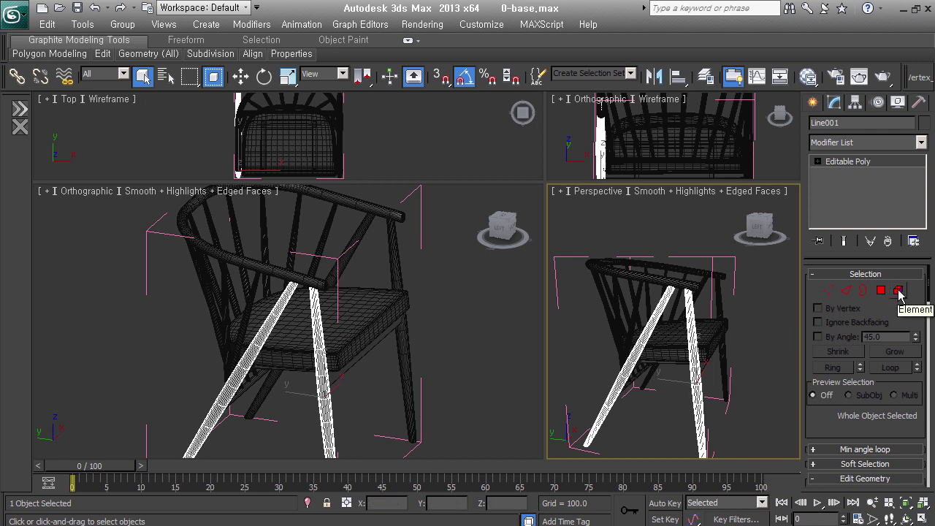
middle_click_drag(696, 388, 706, 382)
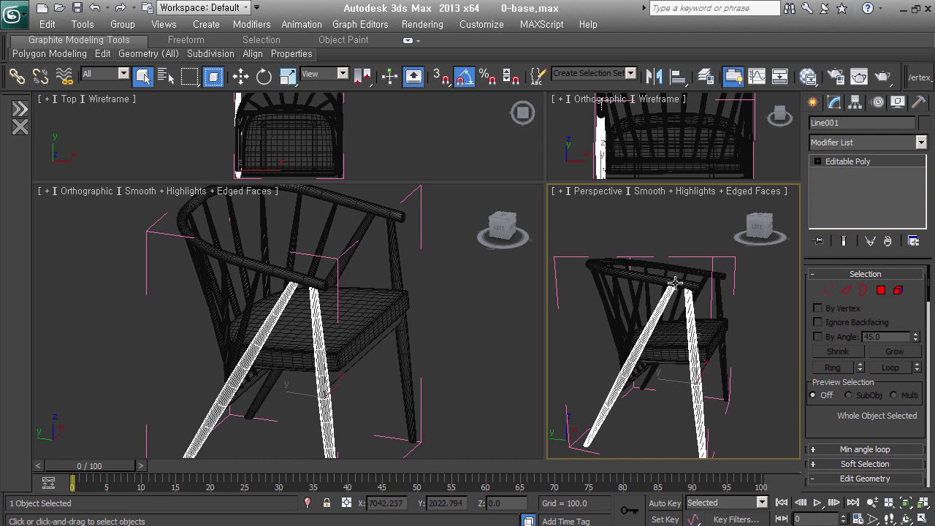
middle_click_drag(675, 283, 694, 381, "alt")
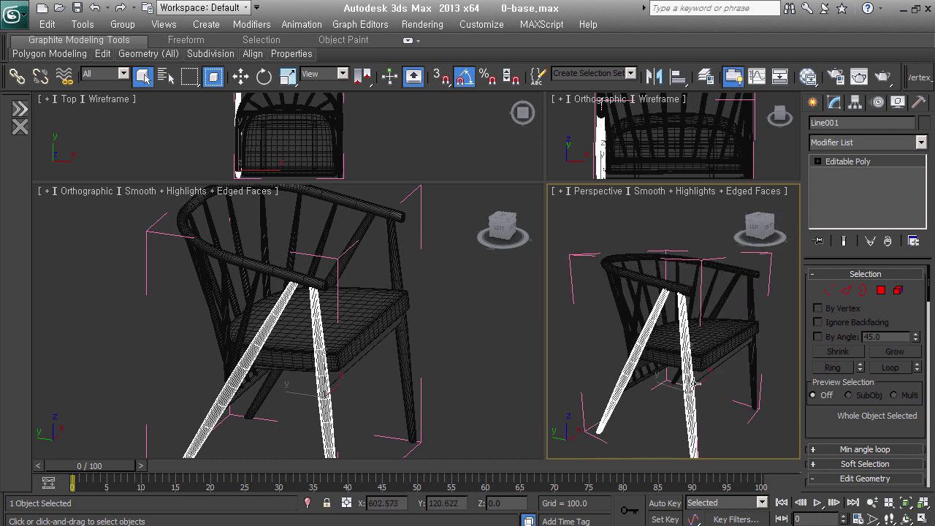
Add an Unwrap UVW modifier to Line001 at Edge level and enlarge an orthographic view
key("u")
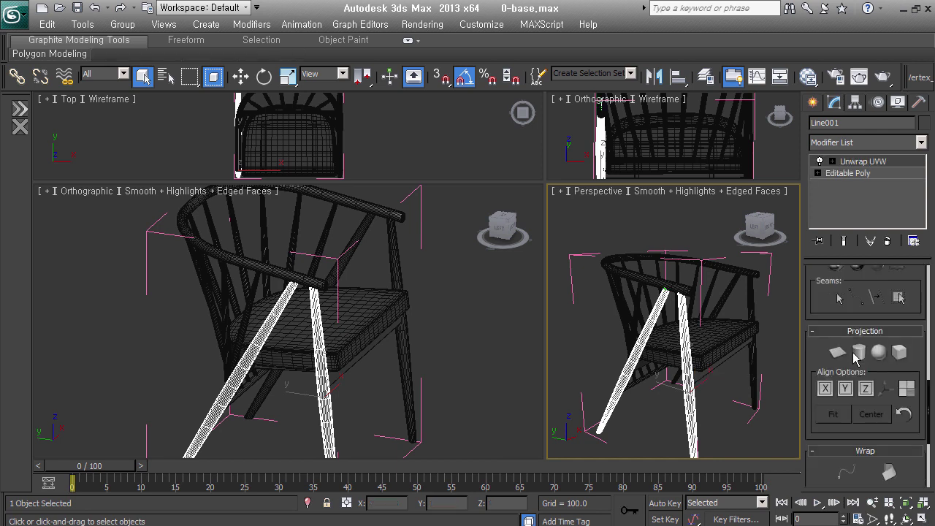
left_click(832, 161)
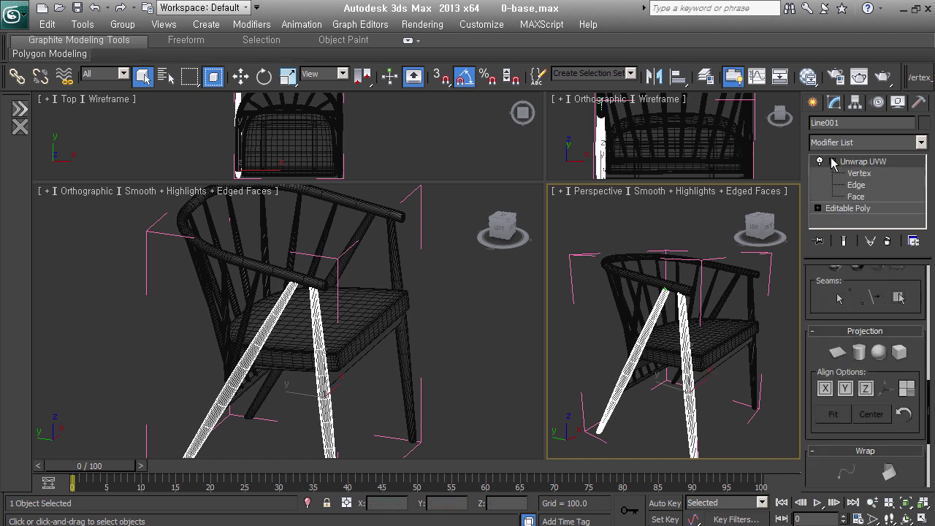
left_click(856, 185)
middle_click_drag(683, 369, 687, 376, "alt")
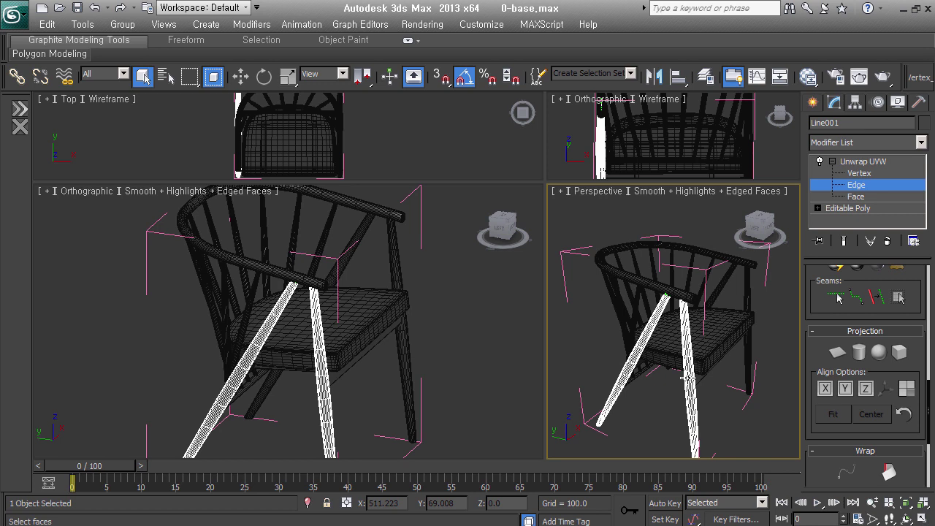
key("u")
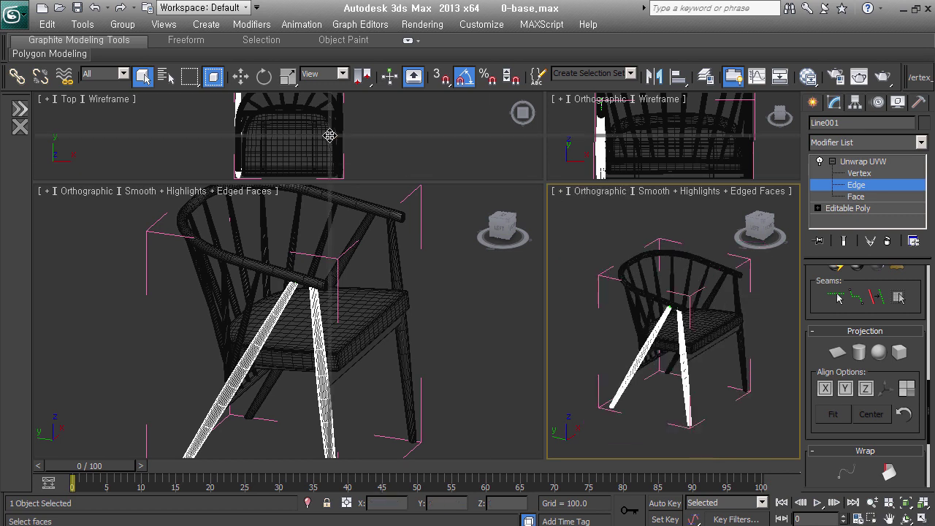
left_click_drag(546, 183, 290, 111)
scroll(576, 361, "up", 5)
scroll(575, 360, "up", 3)
Pick a lengthwise edge on the chair leg and extend it into a loop along the legs
left_click(595, 418)
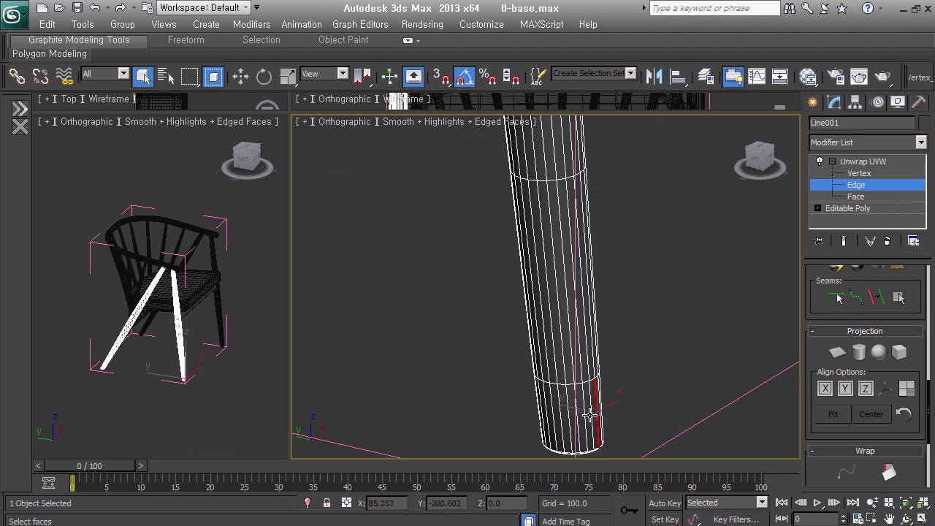
middle_click_drag(589, 415, 637, 408, "alt")
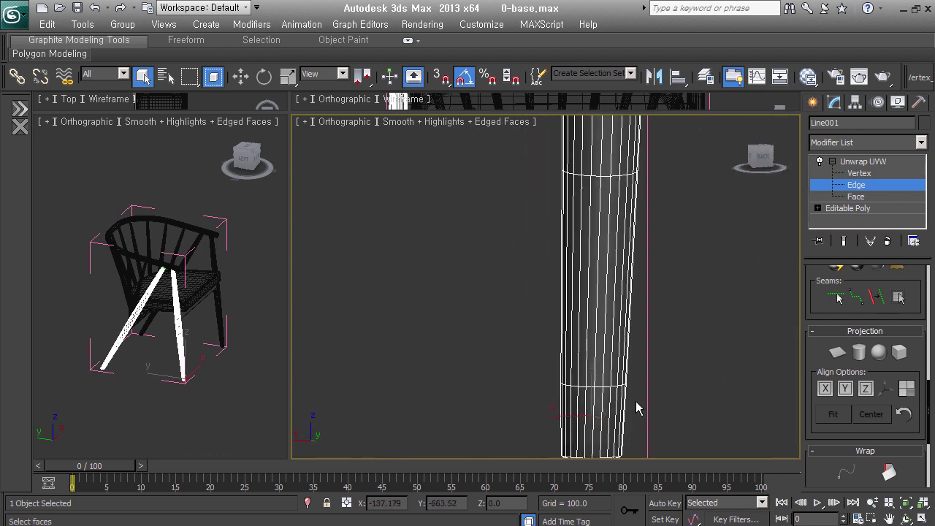
scroll(593, 382, "down", 2)
scroll(621, 404, "down", 1)
scroll(622, 404, "up", 1)
scroll(661, 347, "up", 3)
mouse_move(678, 364)
middle_mouse_down("alt")
mouse_move(485, 388)
mouse_move(712, 355)
mouse_move(526, 286)
mouse_move(564, 256)
middle_mouse_up("alt")
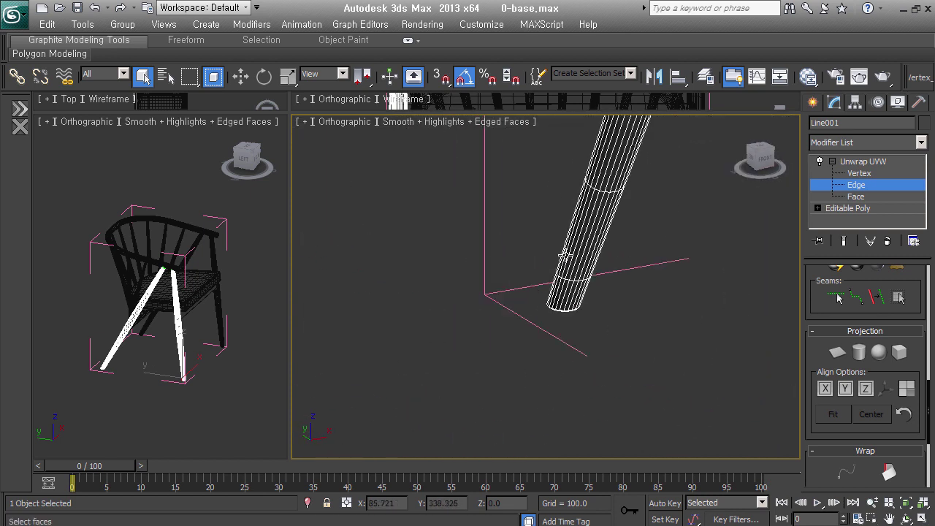
scroll(564, 256, "up", 3)
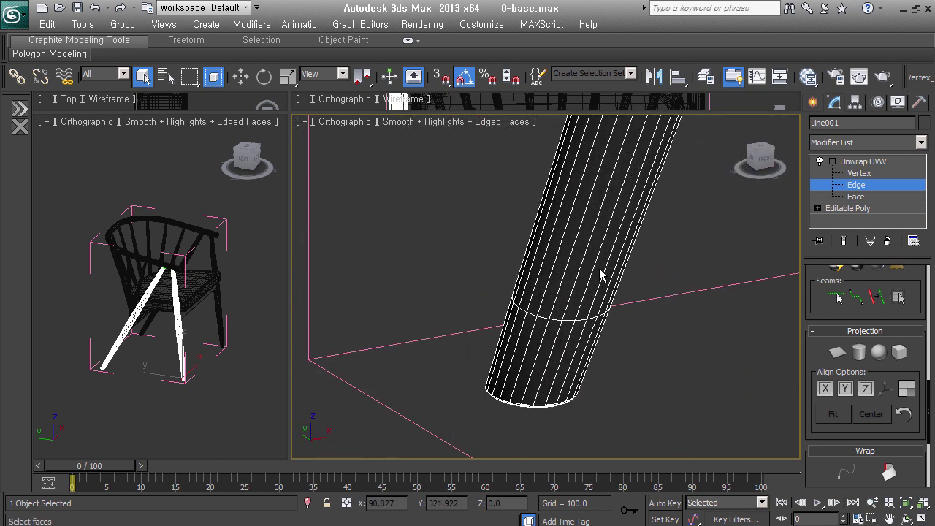
left_click(574, 339)
scroll(570, 362, "down", 2)
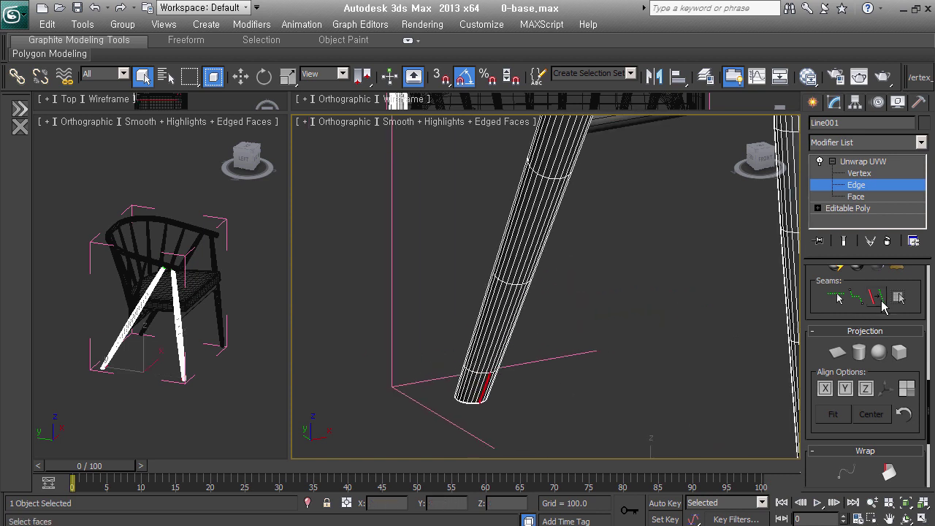
scroll(911, 407, "up", 5)
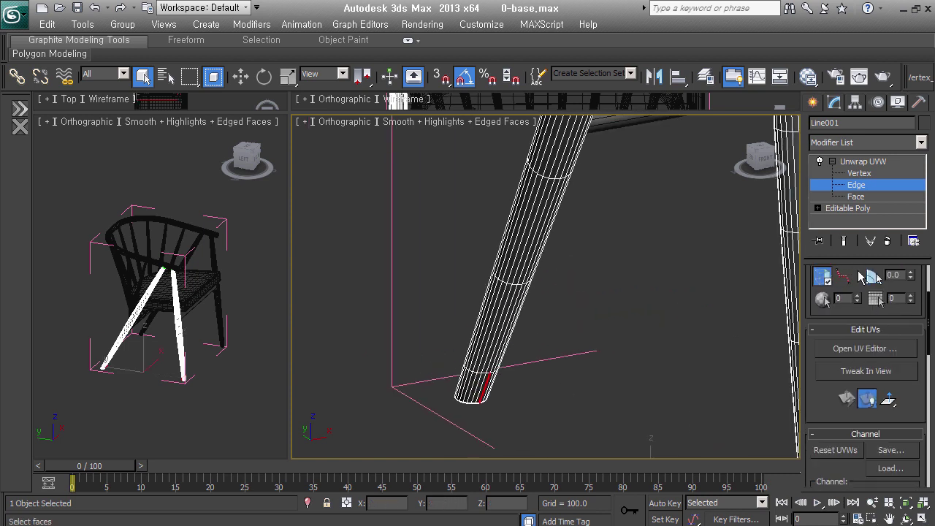
scroll(919, 307, "up", 2)
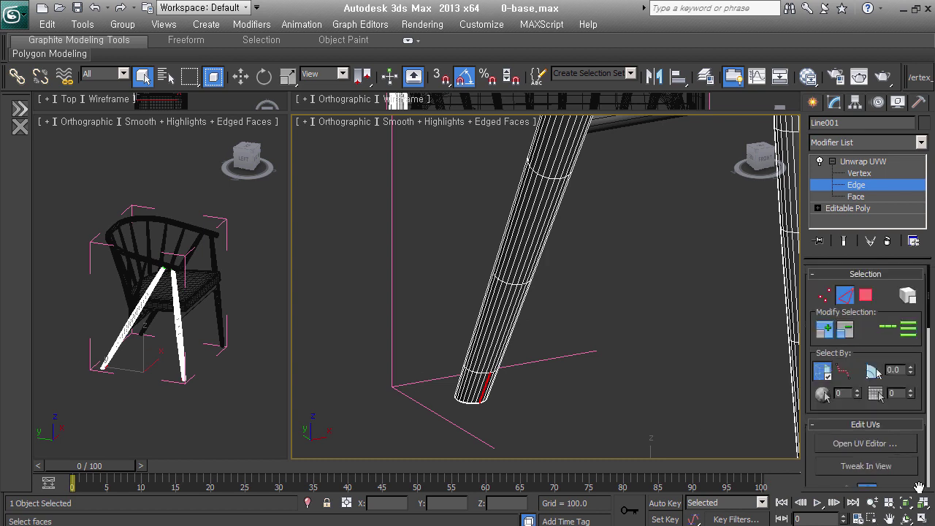
left_click(890, 330)
Remove stray edges near the leg end and beside the right leg from the selection
mouse_move(609, 333)
middle_mouse_down("alt")
mouse_move(570, 372)
mouse_move(584, 380)
middle_mouse_up("alt")
scroll(667, 367, "up", 3)
middle_click_drag(667, 368, 663, 328, "alt")
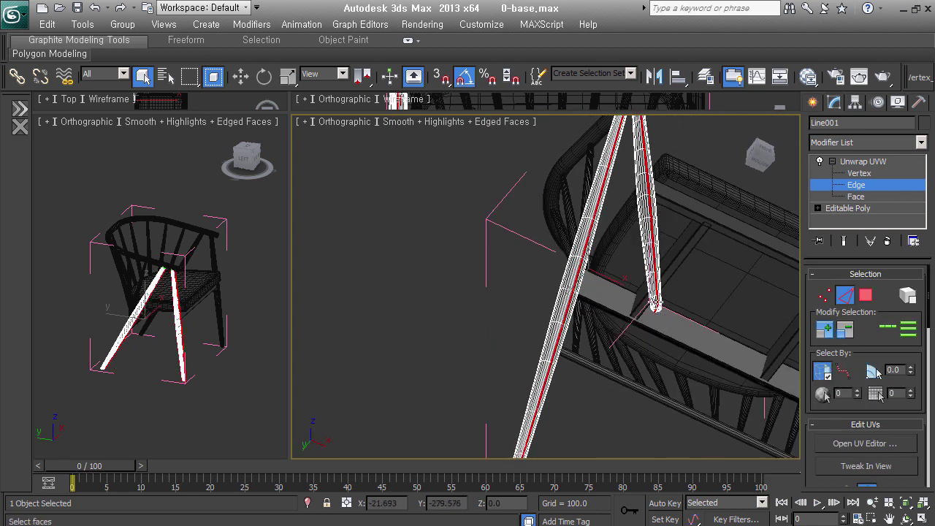
scroll(665, 350, "up", 4)
scroll(667, 368, "up", 2)
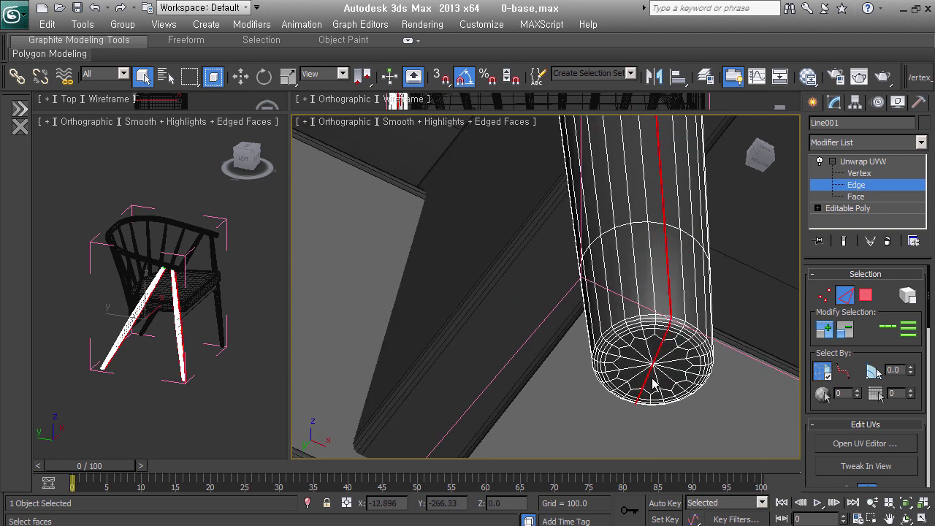
scroll(654, 383, "up", 1)
left_click_drag(697, 434, 589, 306, "alt")
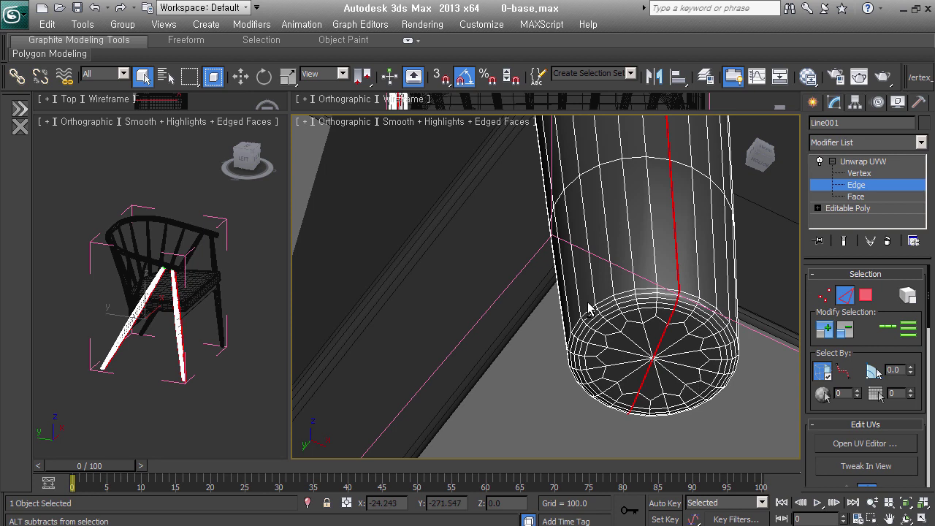
scroll(589, 307, "down", 4)
mouse_move(589, 307)
middle_mouse_down("alt")
mouse_move(712, 319)
mouse_move(629, 239)
mouse_move(607, 277)
mouse_move(577, 285)
middle_mouse_up("alt")
scroll(576, 241, "down", 3)
left_click_drag(609, 351, 596, 260, "alt")
left_click_drag(585, 182, 582, 140, "alt")
middle_click_drag(585, 183, 588, 278, "alt")
mouse_move(584, 219)
middle_mouse_down("alt")
mouse_move(606, 350)
mouse_move(622, 366)
middle_mouse_up("alt")
scroll(623, 367, "up", 10)
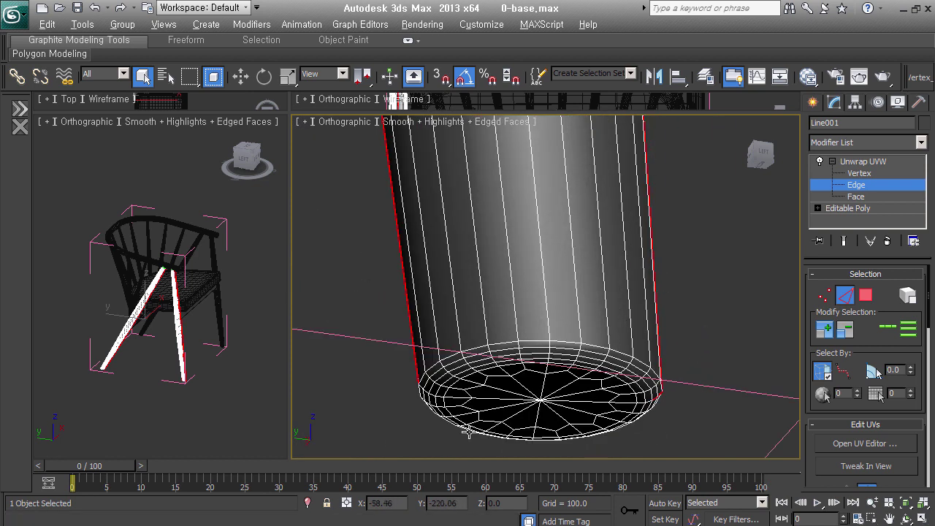
middle_click_drag(710, 322, 688, 391)
scroll(688, 391, "up", 2)
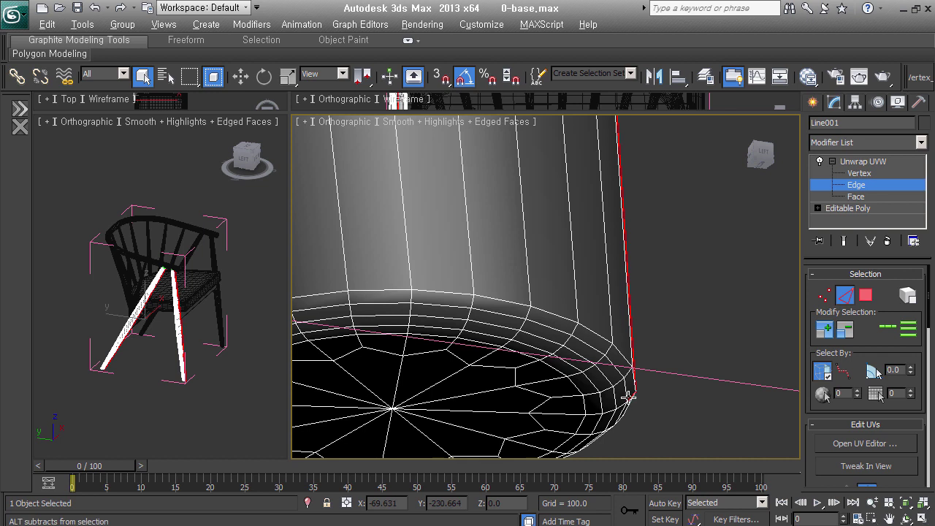
Start adding the edges around the leg's bottom rim to the selection
left_click(577, 327, "ctrl")
left_click(504, 301, "ctrl")
middle_click_drag(504, 301, 559, 317, "alt")
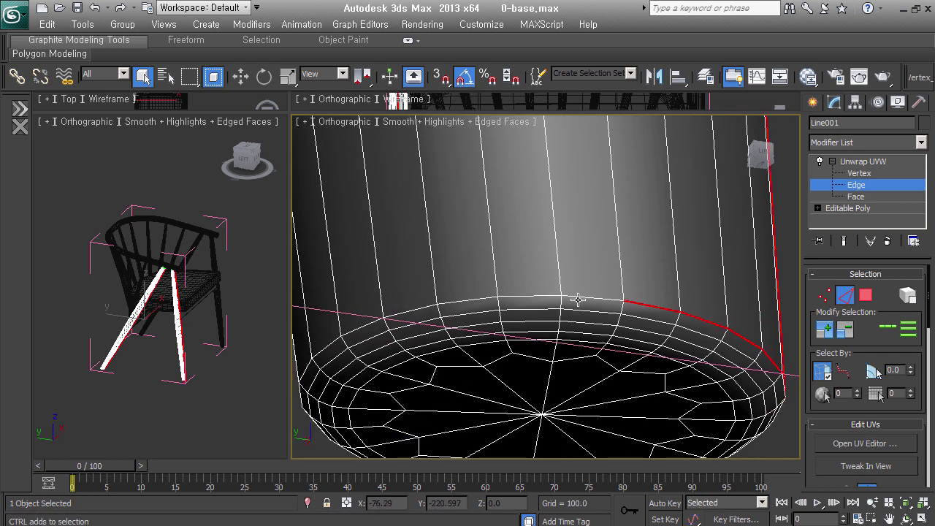
middle_click_drag(428, 317, 501, 301, "alt")
left_click(501, 301, "ctrl")
left_click(463, 303, "ctrl")
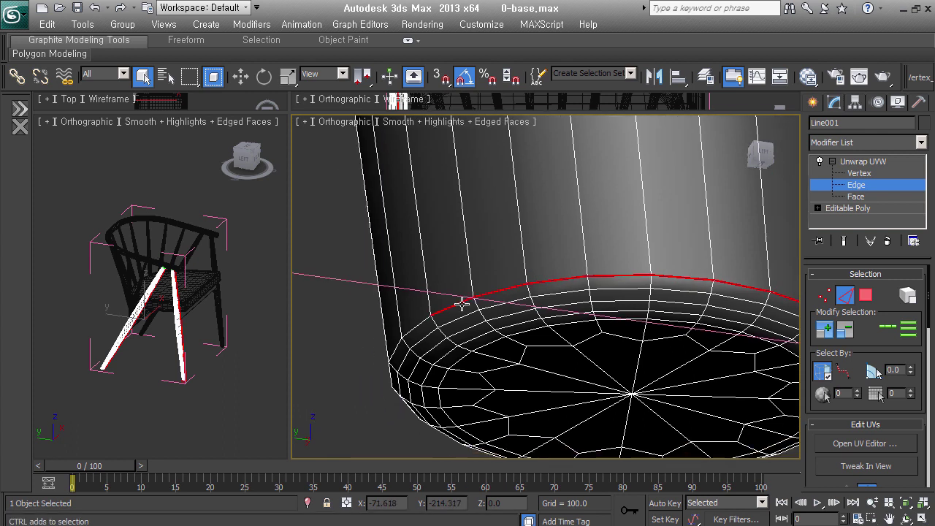
scroll(476, 390, "down", 3)
mouse_move(475, 391)
middle_mouse_down("alt")
mouse_move(561, 362)
mouse_move(448, 390)
mouse_move(561, 299)
mouse_move(463, 276)
mouse_move(401, 288)
mouse_move(404, 351)
middle_mouse_up("alt")
scroll(404, 350, "up", 2)
scroll(404, 350, "up", 2)
scroll(404, 351, "up", 2)
Complete the edge ring around the leg's bottom end
left_click(389, 347, "ctrl")
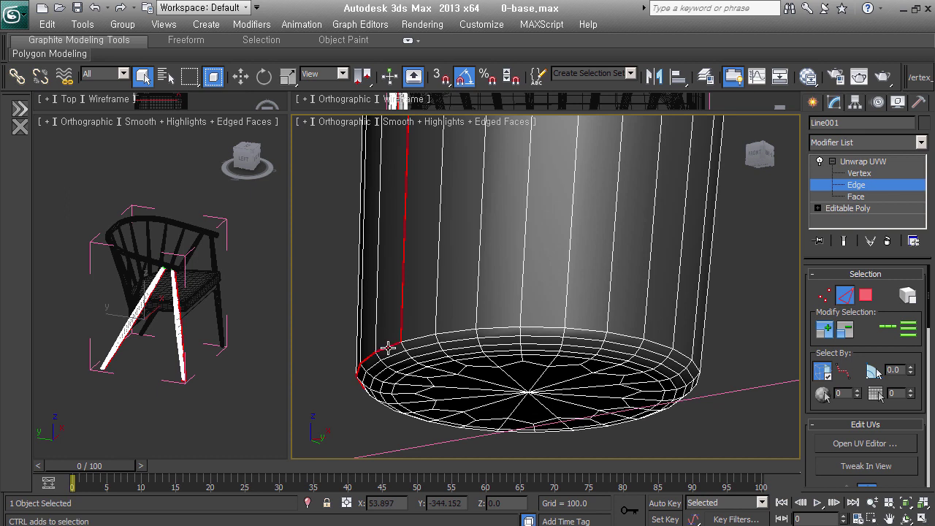
left_click(420, 336, "ctrl")
left_click(478, 327, "ctrl")
left_click(500, 327, "ctrl")
left_click(540, 328, "ctrl")
left_click(588, 330, "ctrl")
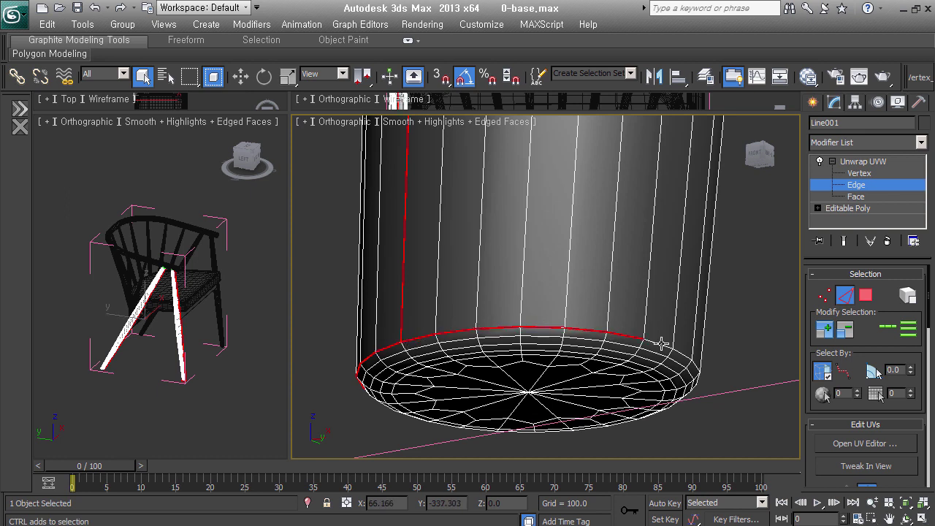
scroll(682, 353, "down", 3)
middle_click_drag(682, 354, 650, 326, "alt")
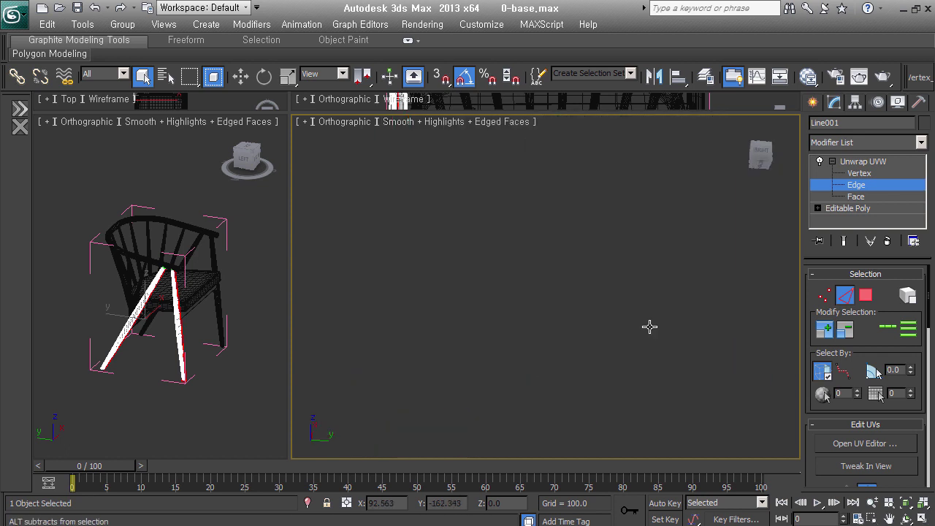
scroll(642, 378, "down", 3)
scroll(468, 427, "up", 2)
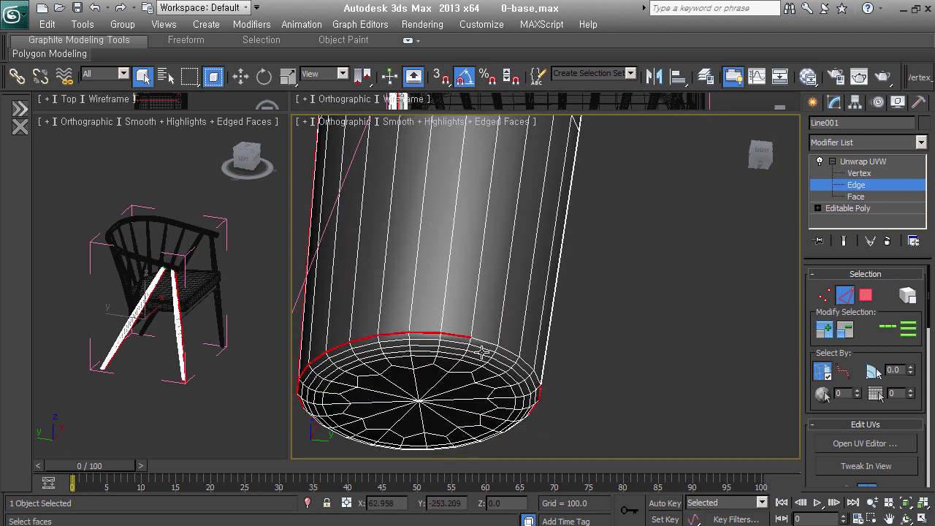
scroll(482, 394, "up", 2)
left_click(575, 378, "ctrl")
left_click(589, 404, "ctrl")
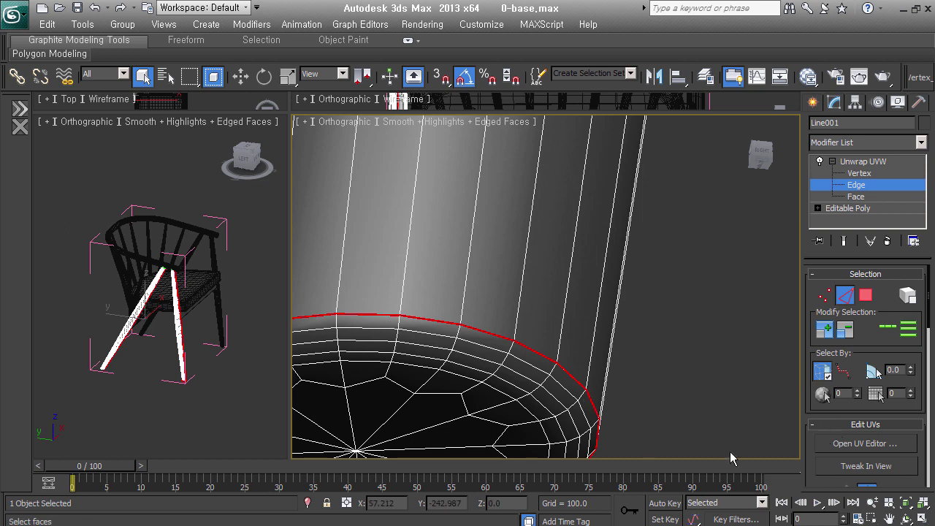
Convert the selected edges to seams and pick a bottom-cap face at Face level
scroll(833, 380, "down", 5)
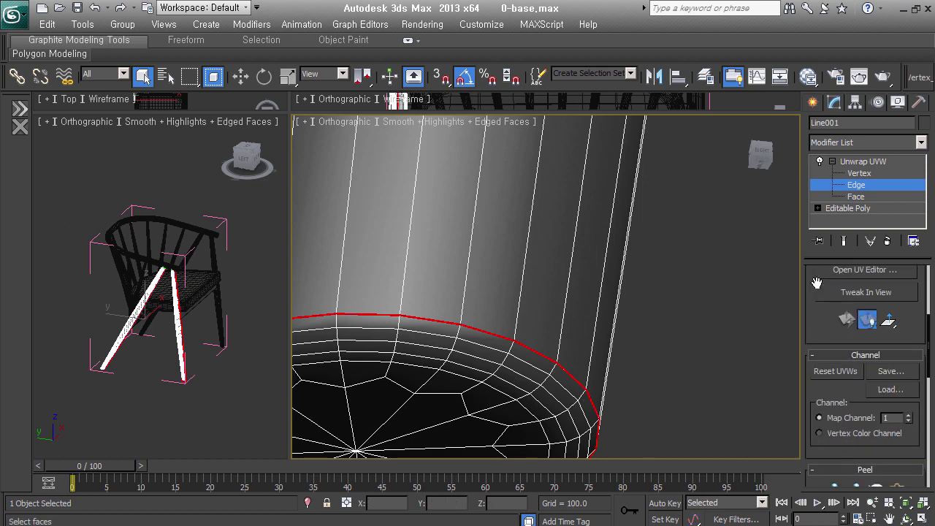
scroll(851, 366, "down", 3)
left_click(876, 416)
scroll(710, 265, "down", 5)
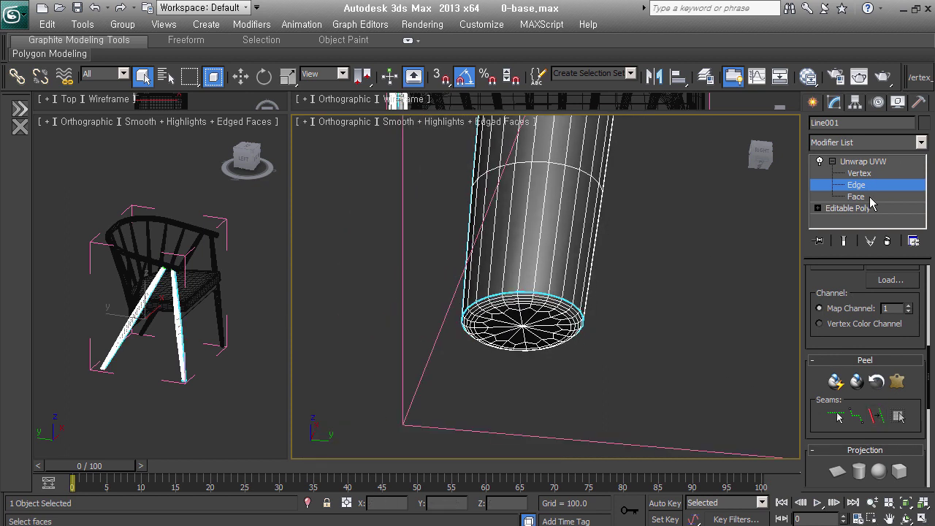
left_click(855, 197)
left_click(530, 336)
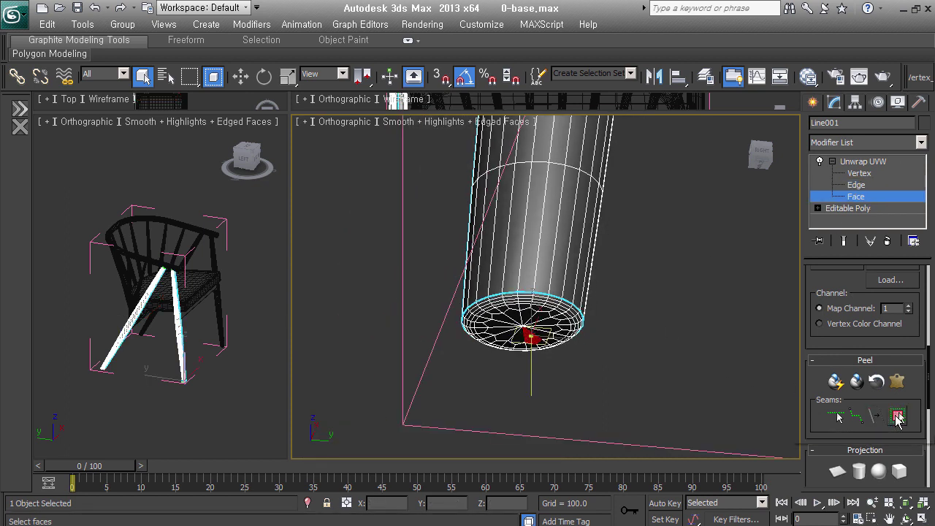
Grow the selection to the whole bottom cap, then pelt-map and commit it
left_click(898, 416)
left_click(897, 384)
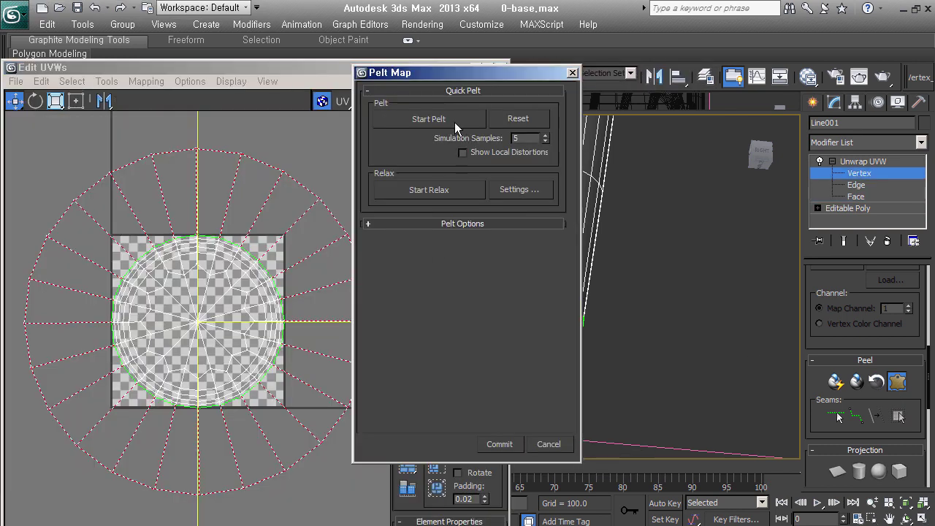
left_click(453, 120)
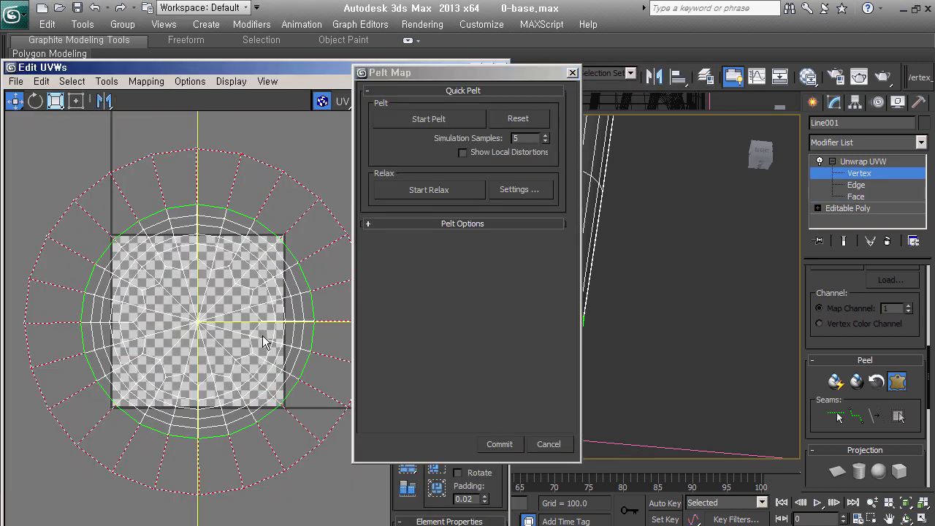
left_click(504, 444)
scroll(651, 333, "down", 2)
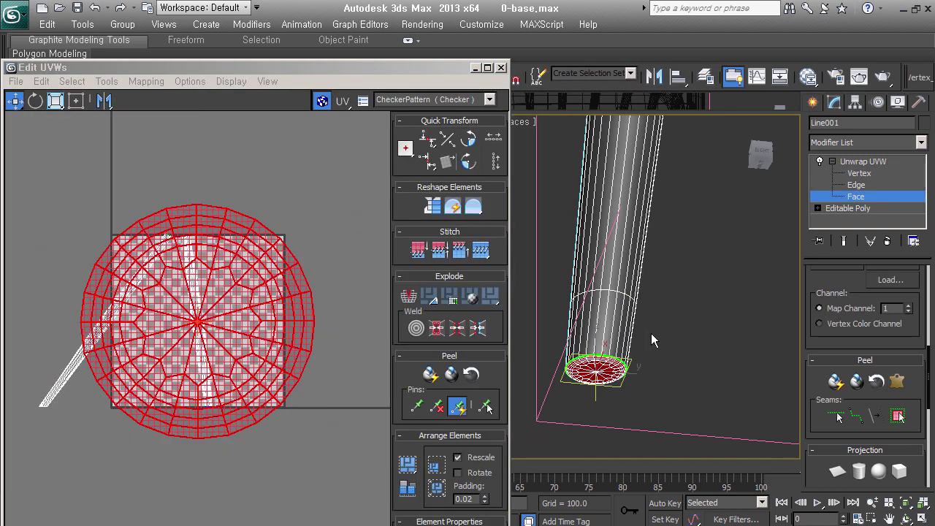
Select the leg's side faces up to the seams and run a pelt simulation
left_click(606, 313)
left_click(898, 413)
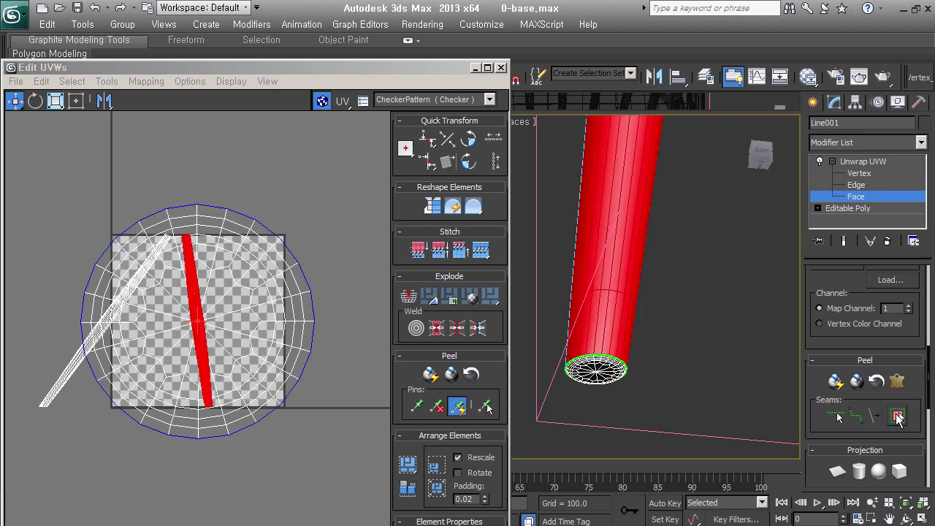
left_click(897, 381)
left_click(445, 121)
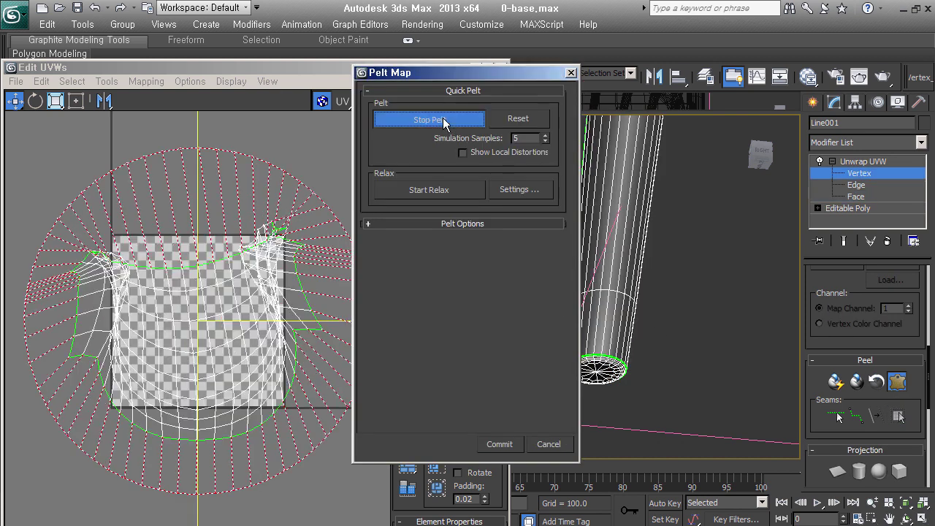
left_click(446, 120)
Relax the leg's UVs by face angles at amount 1.0 and commit the pelt map
left_click(519, 190)
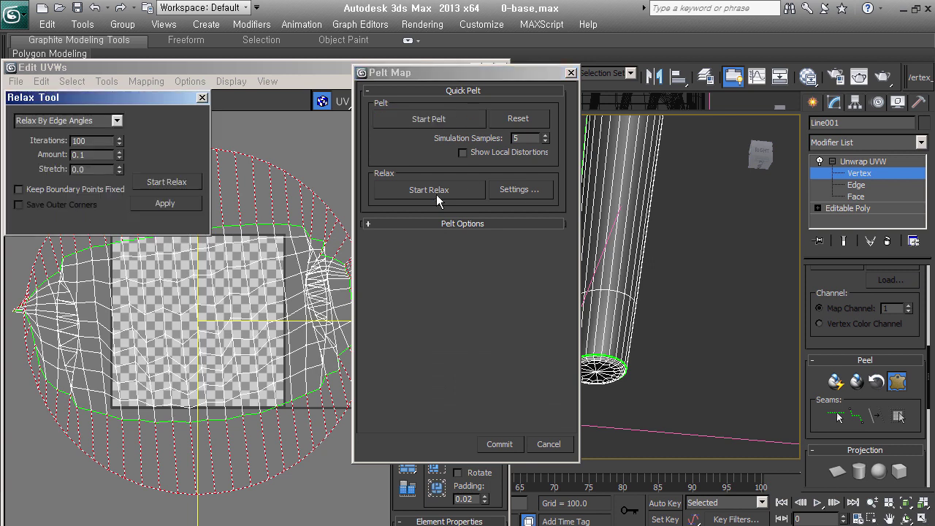
left_click(117, 121)
left_click(111, 141)
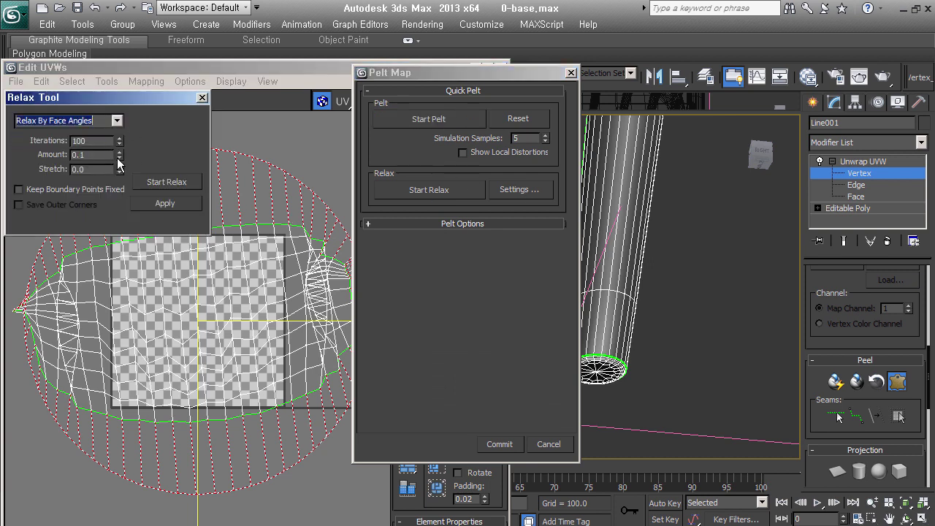
left_click_drag(119, 154, 187, 132)
left_click(180, 188)
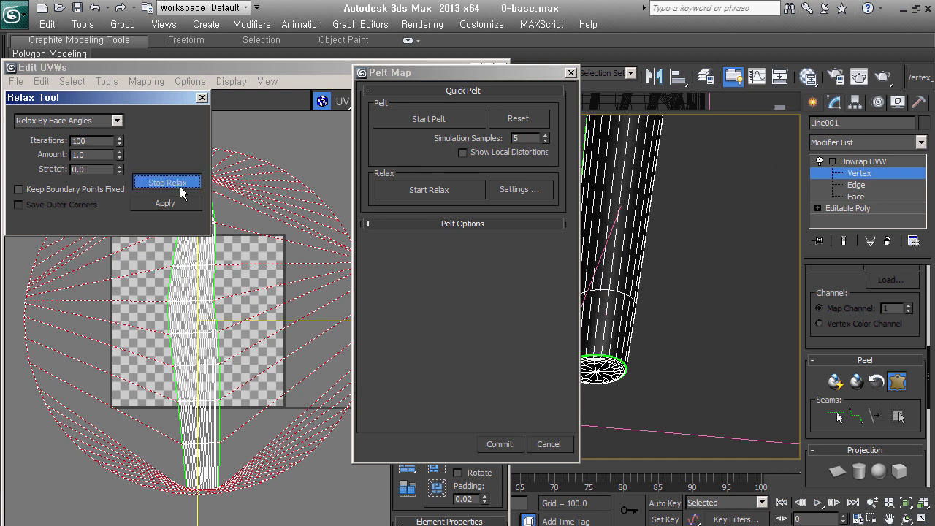
left_click(175, 189)
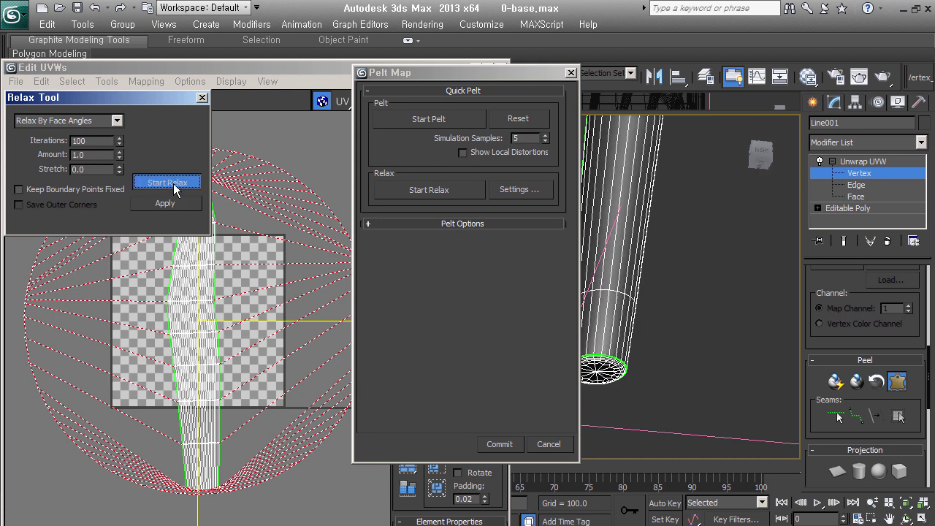
left_click(498, 444)
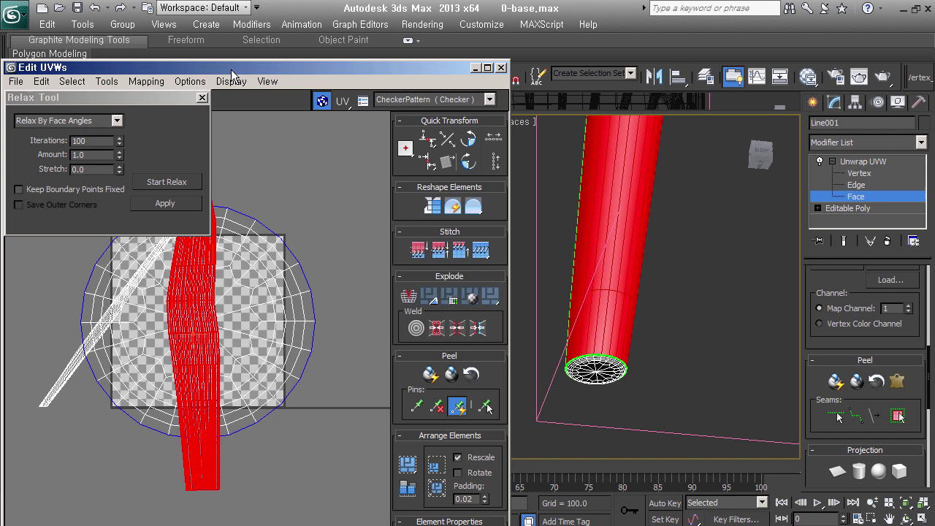
left_click(203, 98)
Select the leg's UV strip as an element and straighten it
left_click(372, 351)
scroll(549, 337, "down", 4)
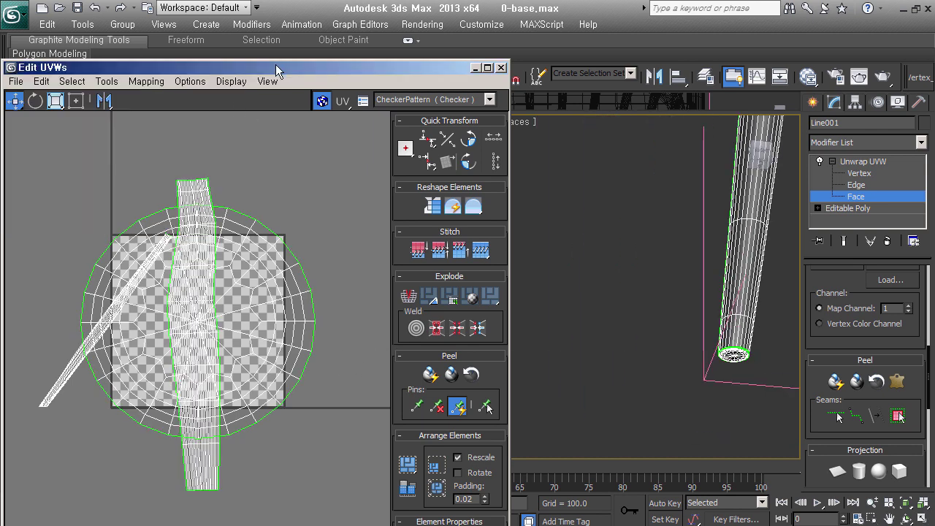
left_click_drag(276, 65, 307, 6)
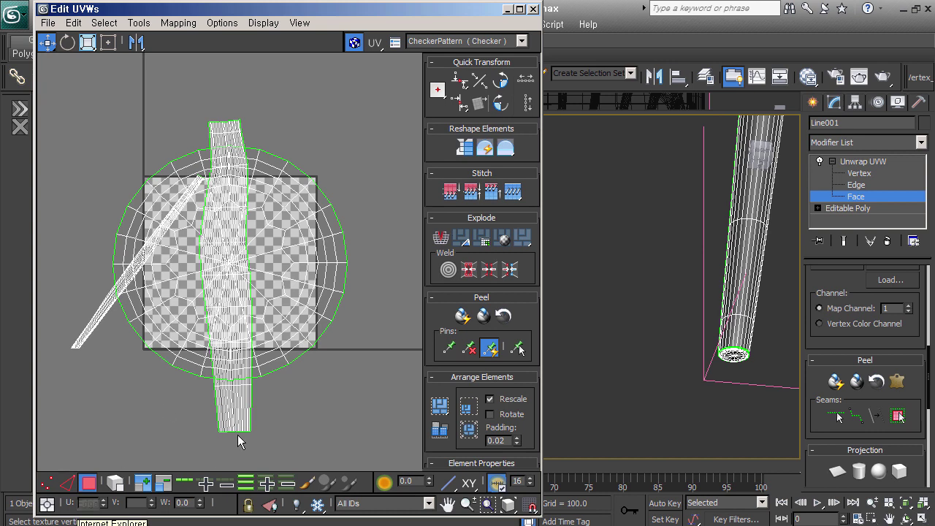
left_click(120, 482)
left_click(238, 418)
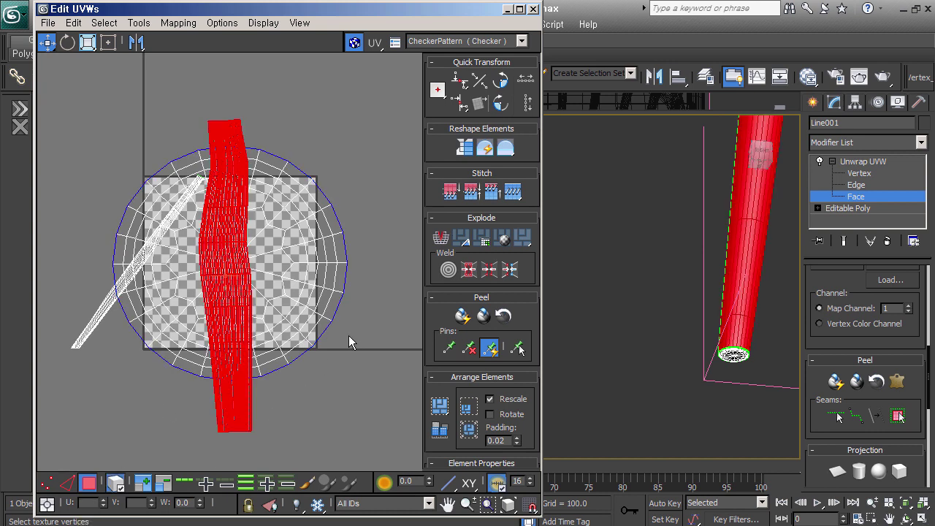
left_click(472, 149)
left_click(280, 438)
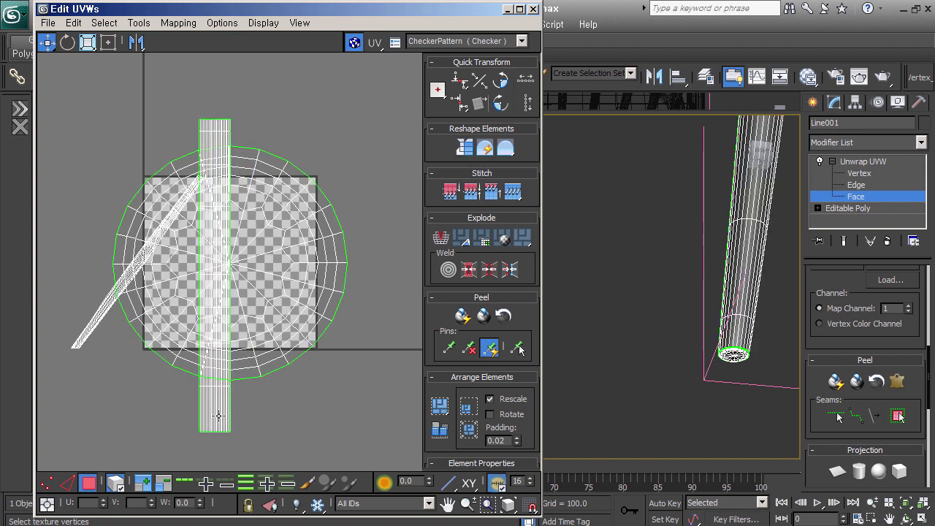
Select all UV pieces, pack them into the 0–1 square, and frame them in the editor
scroll(214, 415, "up", 5)
scroll(282, 156, "down", 5)
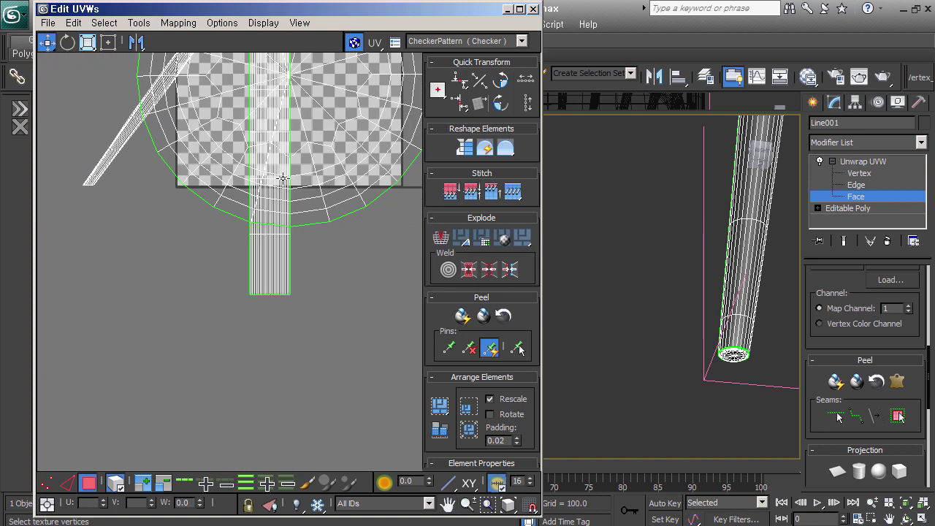
left_click(276, 292)
scroll(194, 340, "down", 2)
left_click(329, 380)
key("ctrl+a")
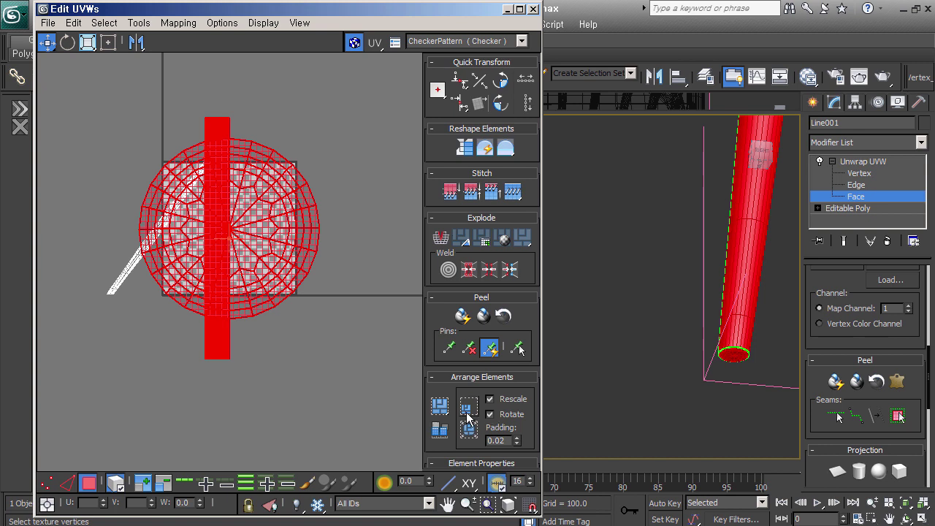
left_click(439, 406)
scroll(186, 301, "up", 5)
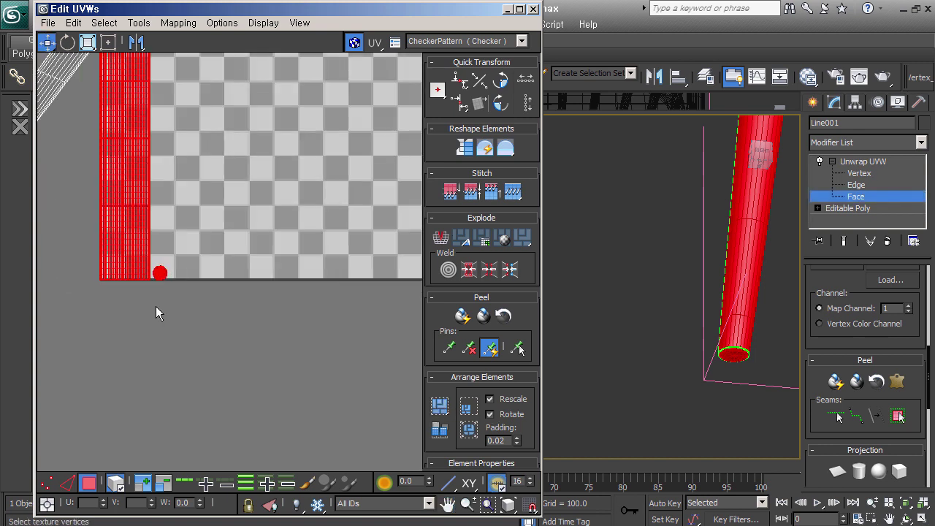
left_click(145, 285)
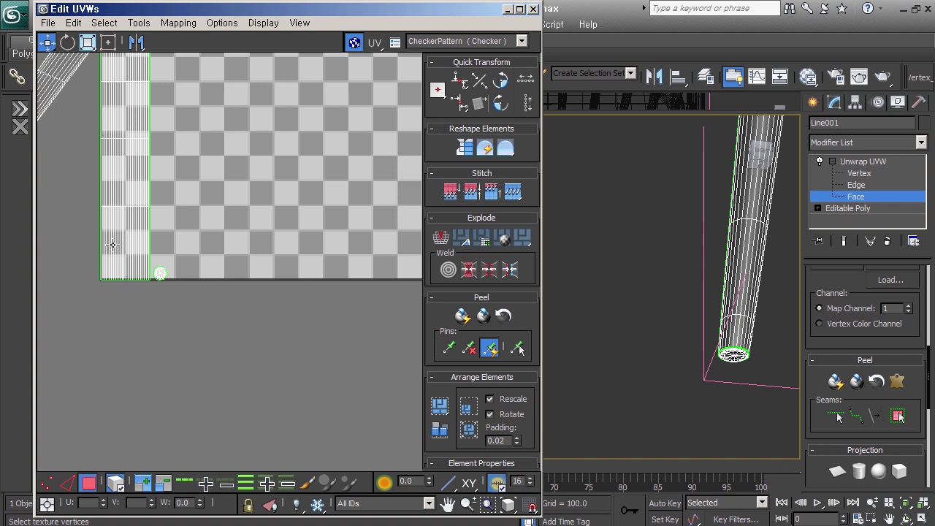
scroll(113, 245, "up", 5)
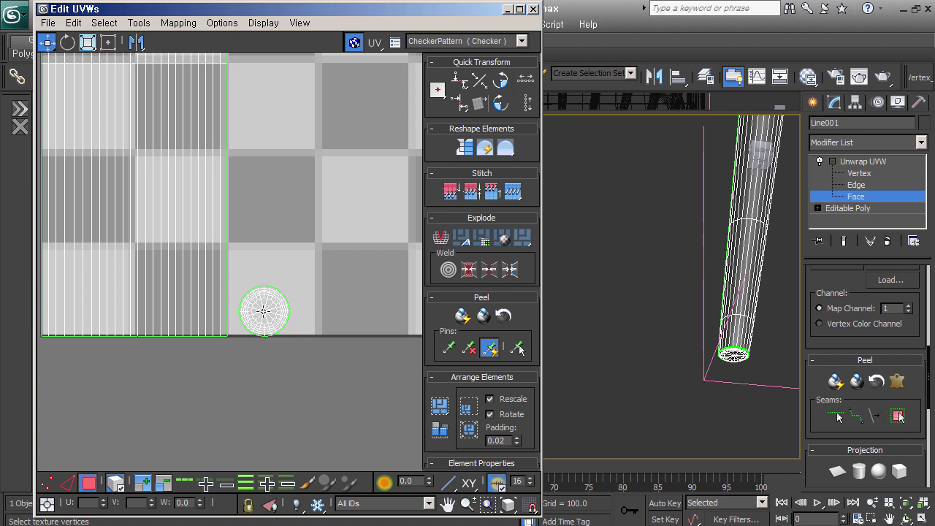
middle_click_drag(264, 308, 329, 388)
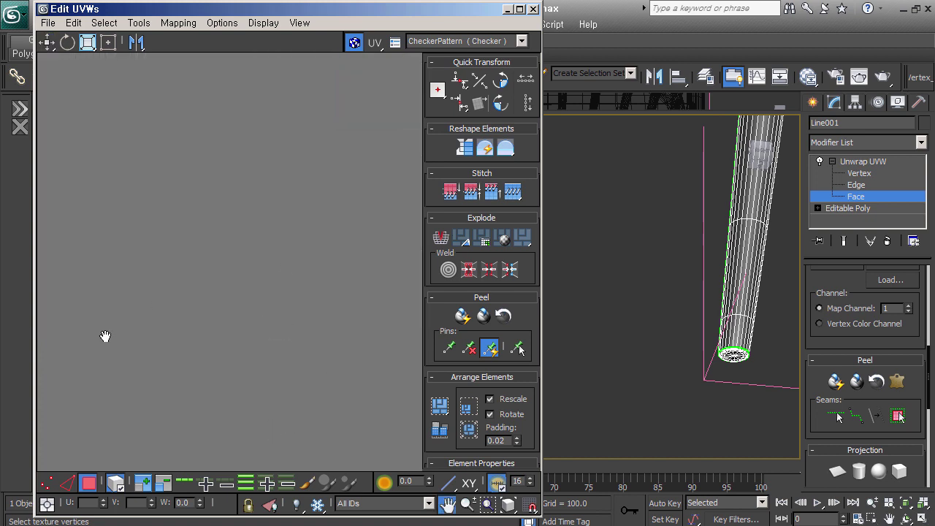
left_click(509, 504)
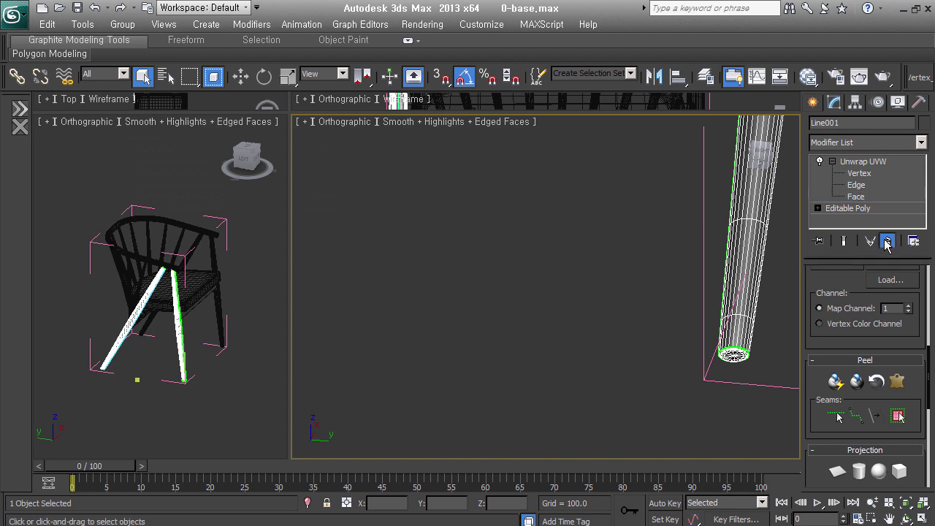
Collapse Line001 to Editable Poly and select the upright right leg as an element
left_click(887, 242)
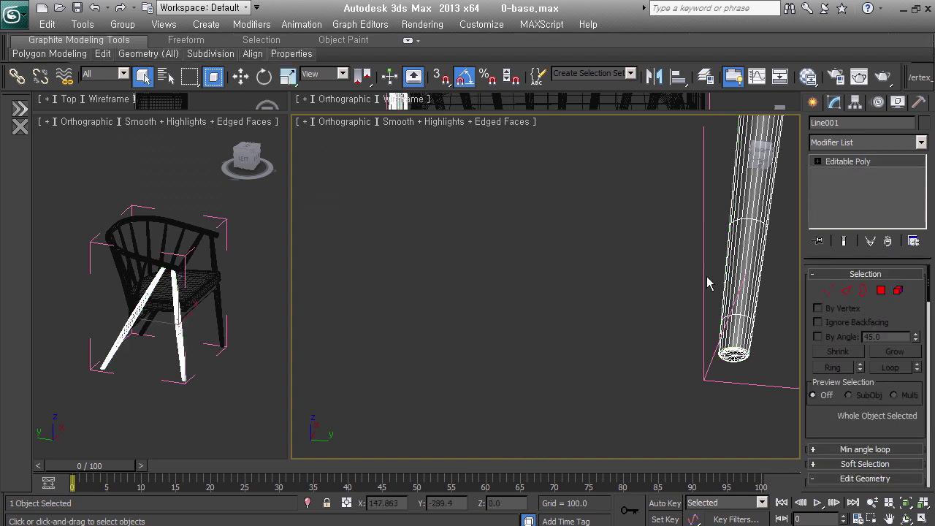
scroll(592, 353, "down", 3)
scroll(592, 353, "down", 2)
middle_click_drag(592, 353, 898, 332, "alt")
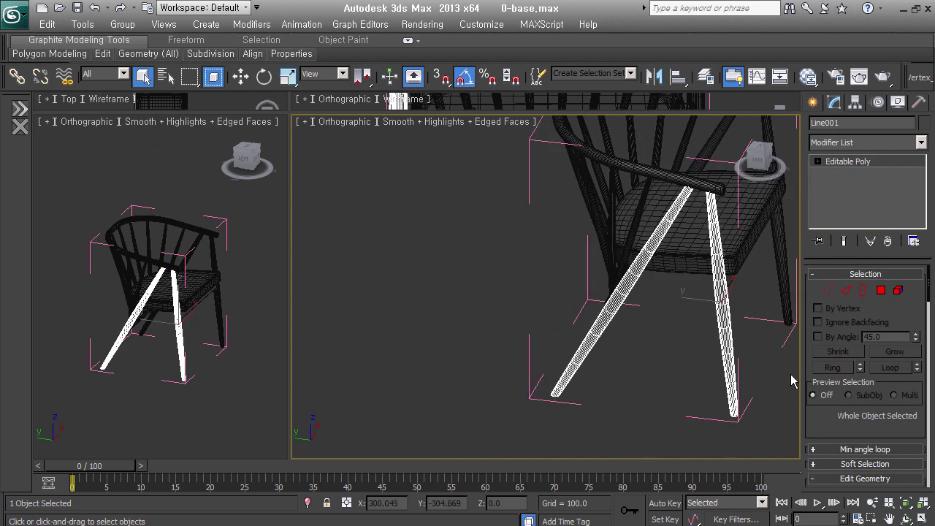
left_click(898, 290)
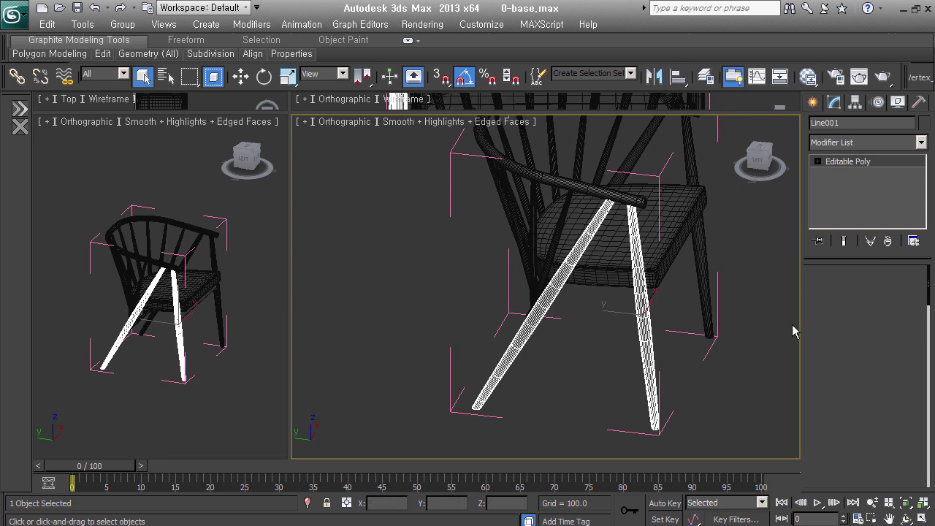
left_click(644, 317)
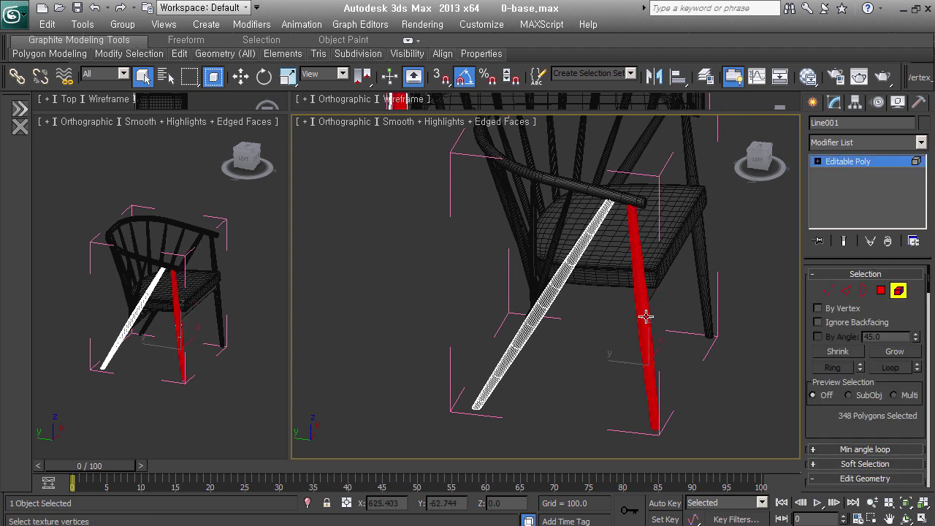
Apply a cylindrical UVW Map aligned to X and fit it to the leg
left_click(868, 143)
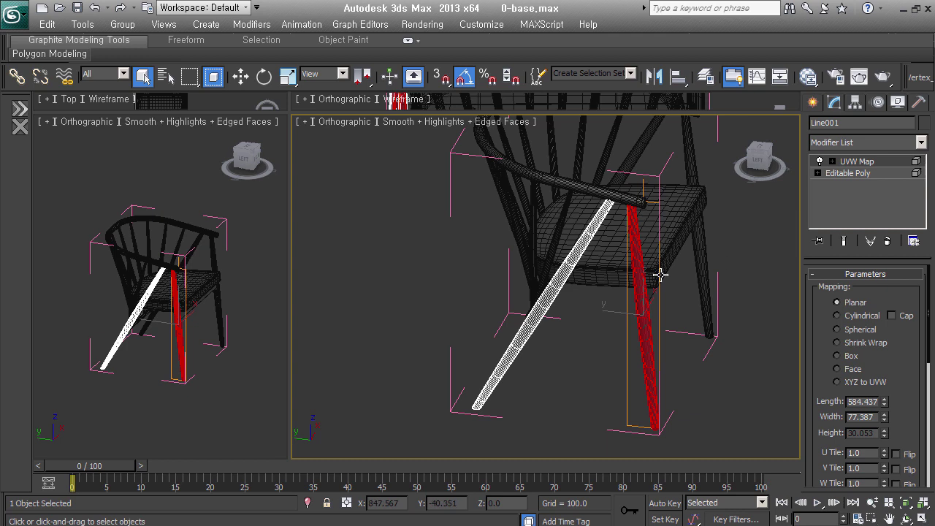
left_click(861, 315)
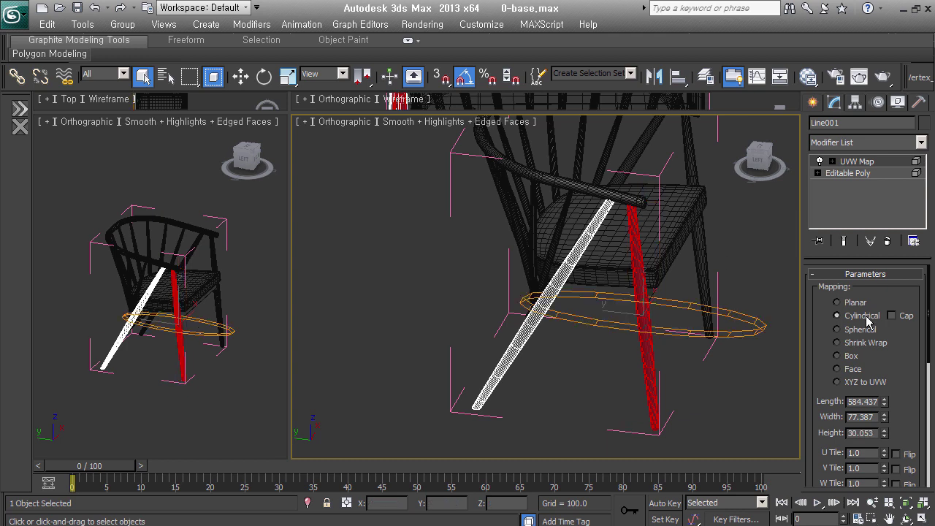
scroll(913, 405, "down", 5)
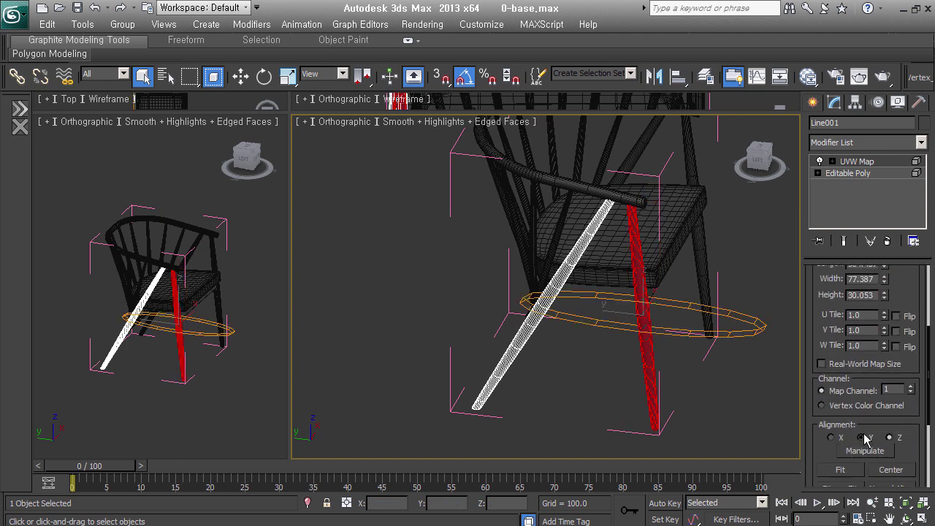
left_click(865, 437)
left_click(840, 437)
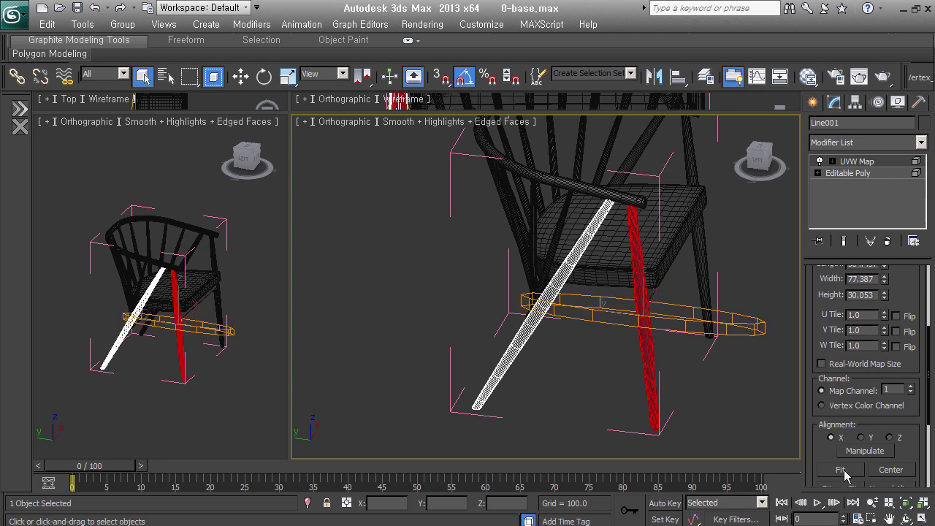
left_click(841, 469)
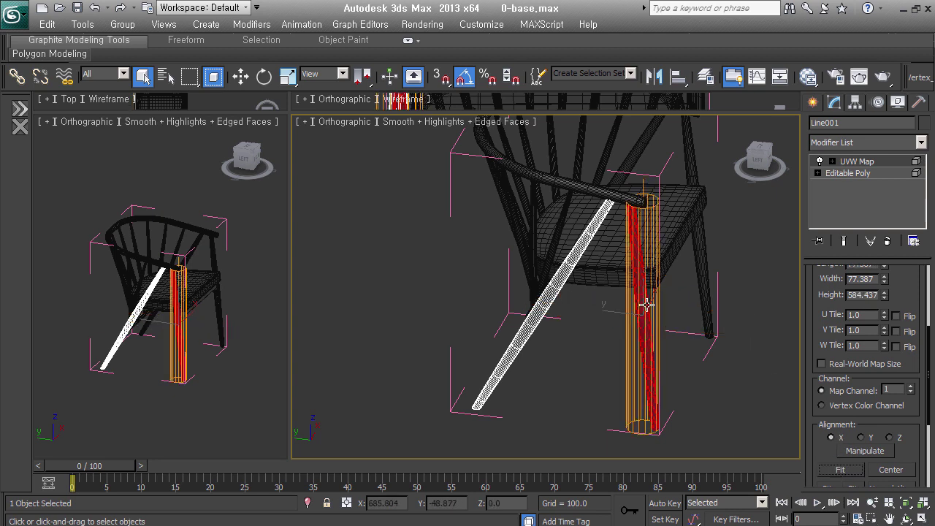
Rotate the mapping gizmo along the leg in the Left view and refit it
key("1")
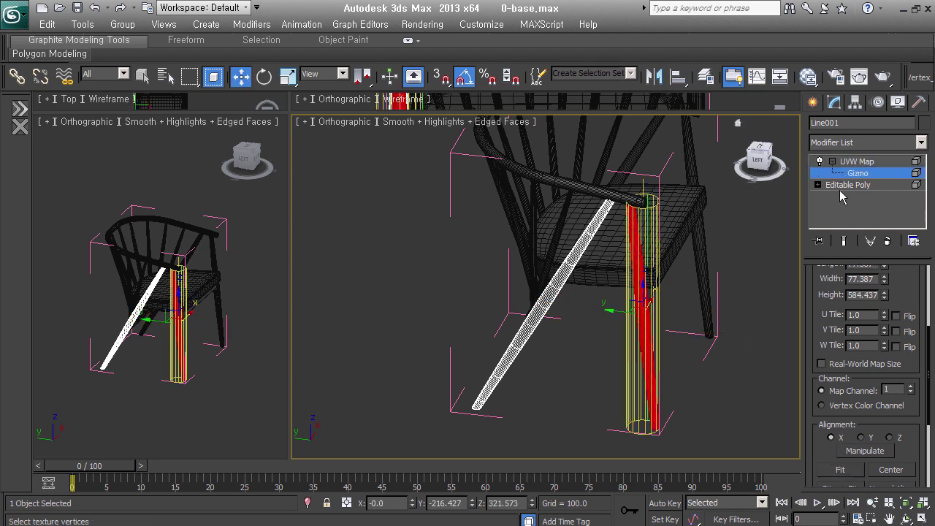
key("w")
middle_click_drag(667, 317, 663, 315, "alt")
key("l")
key("z")
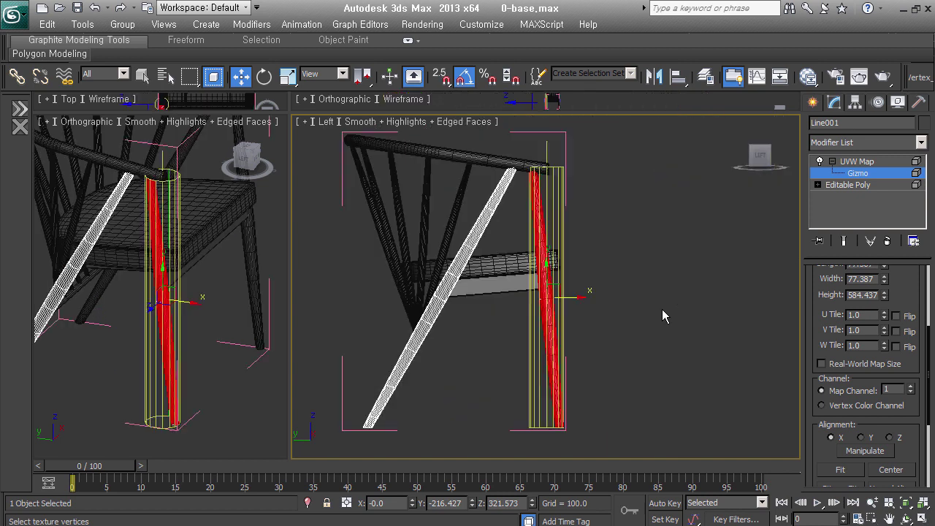
right_click(540, 303)
left_click(566, 326)
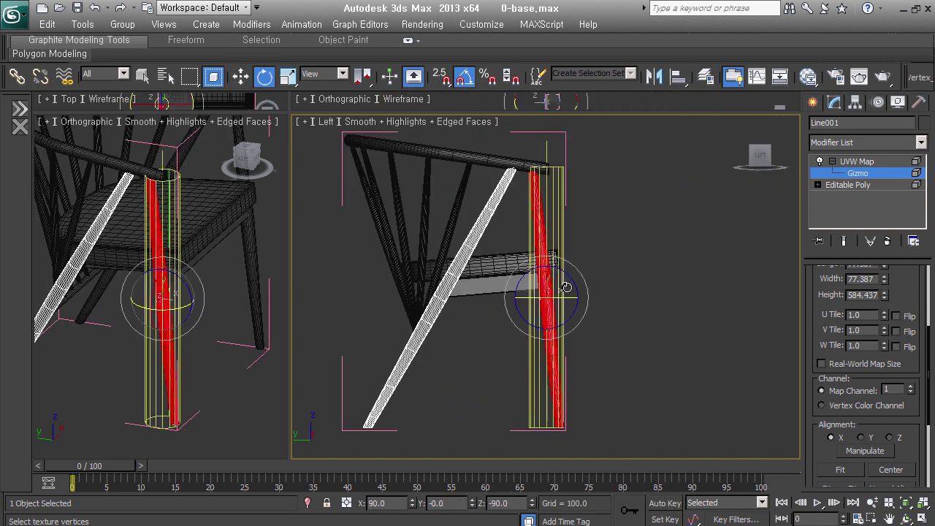
left_click_drag(569, 283, 601, 336)
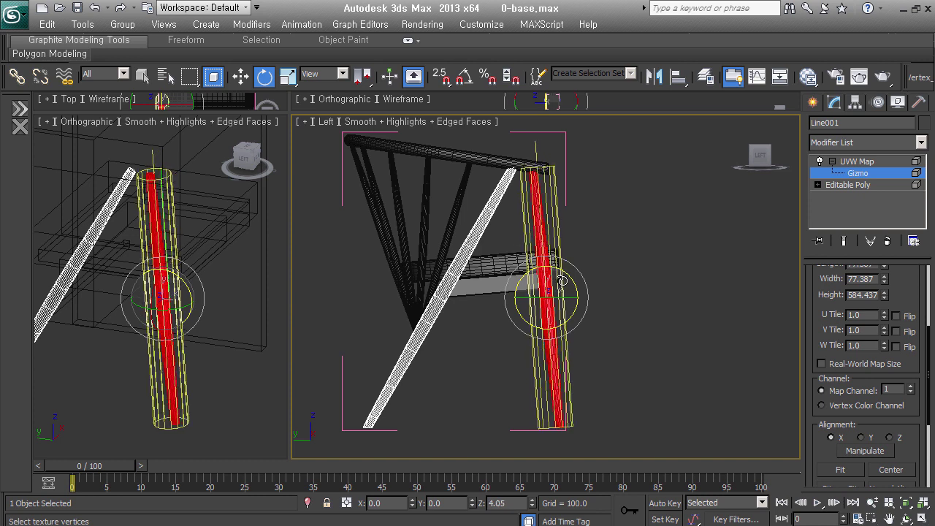
left_click(832, 470)
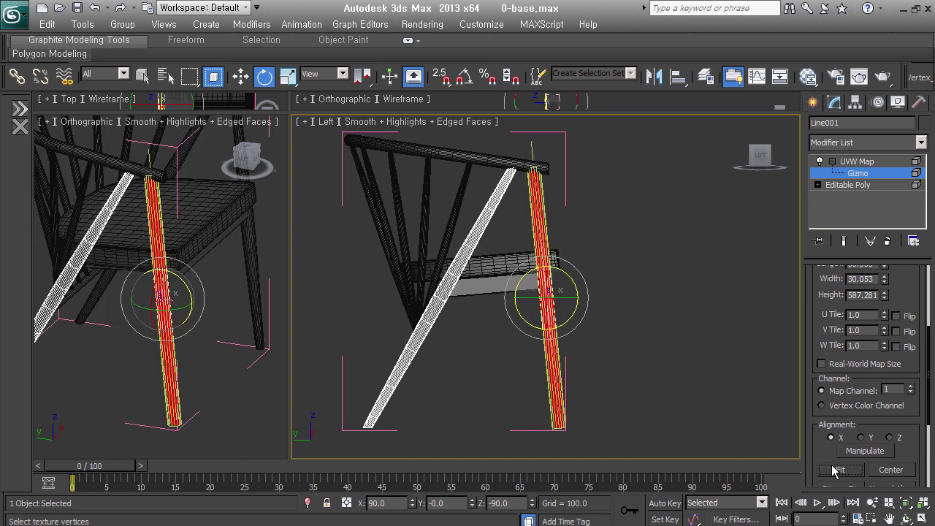
Add an Edit Poly modifier above the mapping and select the diagonal chair leg
middle_click_drag(566, 335, 614, 347)
left_click(921, 142)
left_click(893, 322)
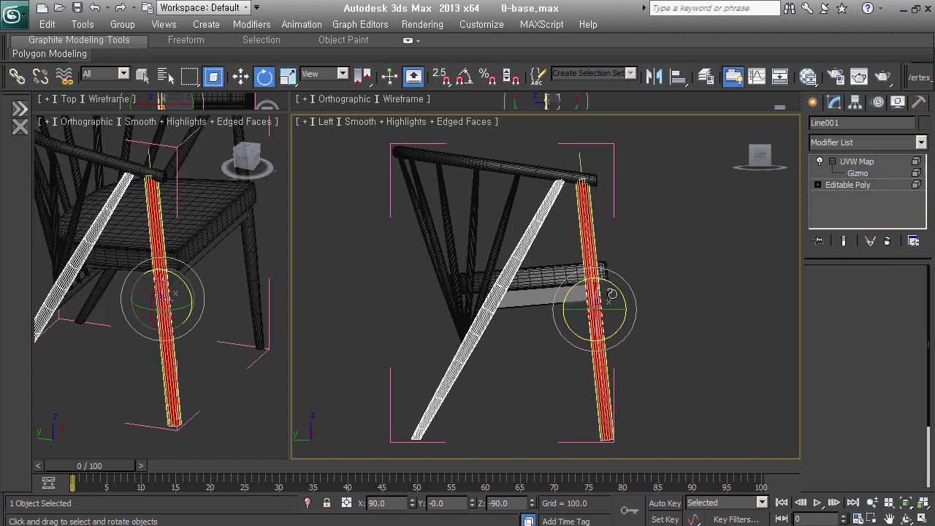
left_click(899, 387)
left_click(499, 283)
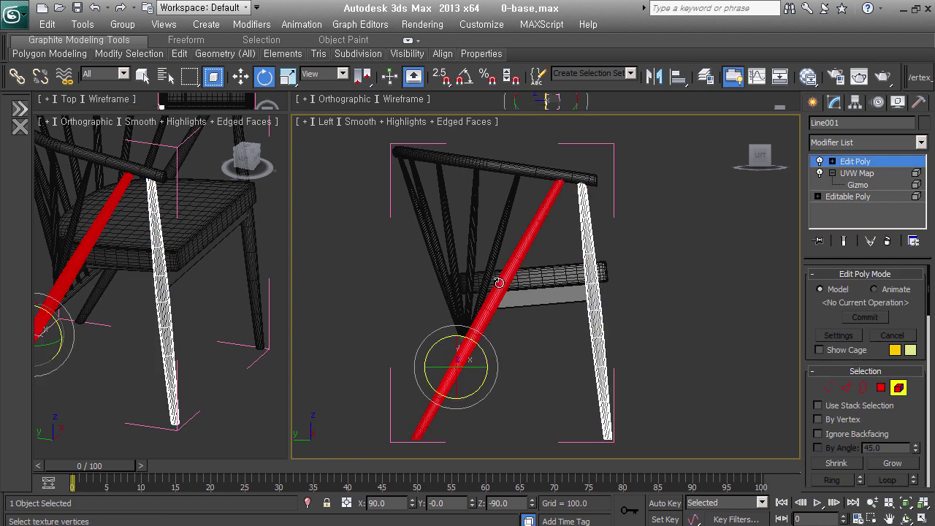
Add another UVW Map modifier to the slanted leg with cylindrical projection
left_click(885, 144)
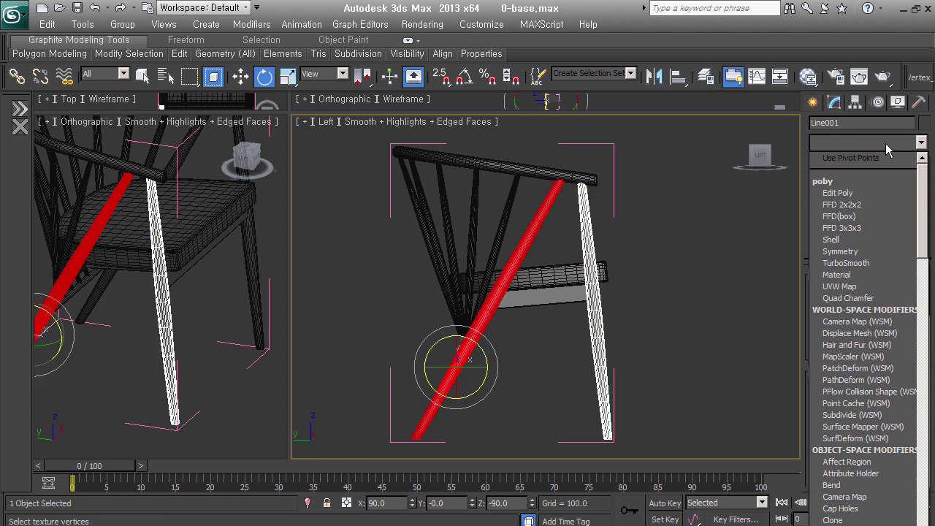
left_click(885, 143)
key("u")
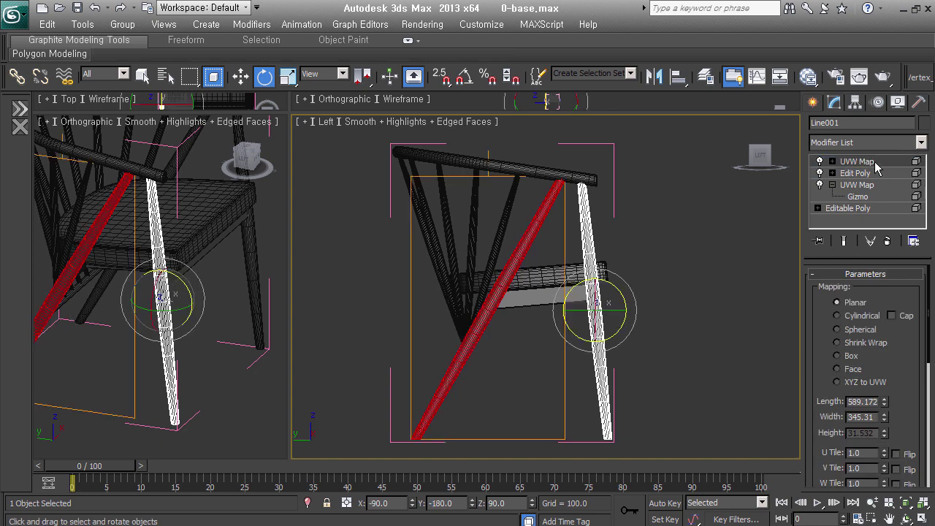
left_click(857, 314)
left_click_drag(897, 378, 901, 322)
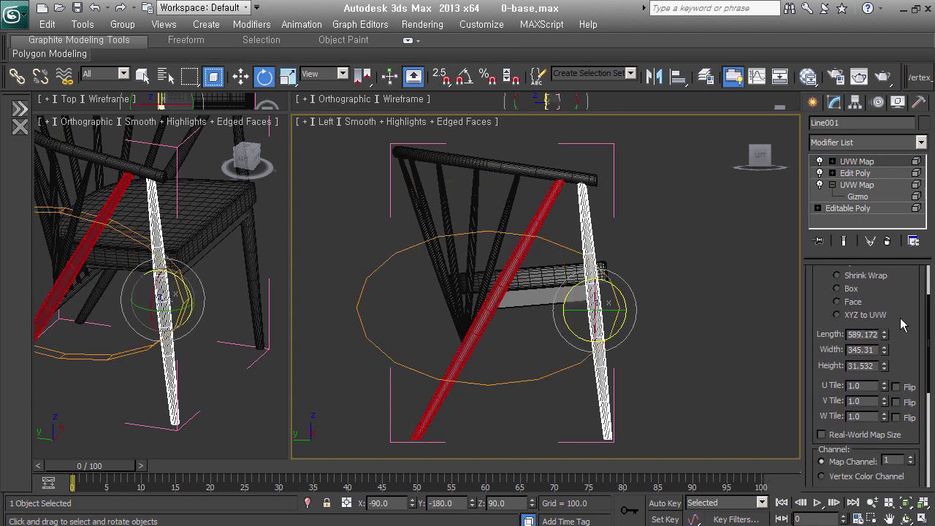
left_click_drag(837, 406, 833, 274)
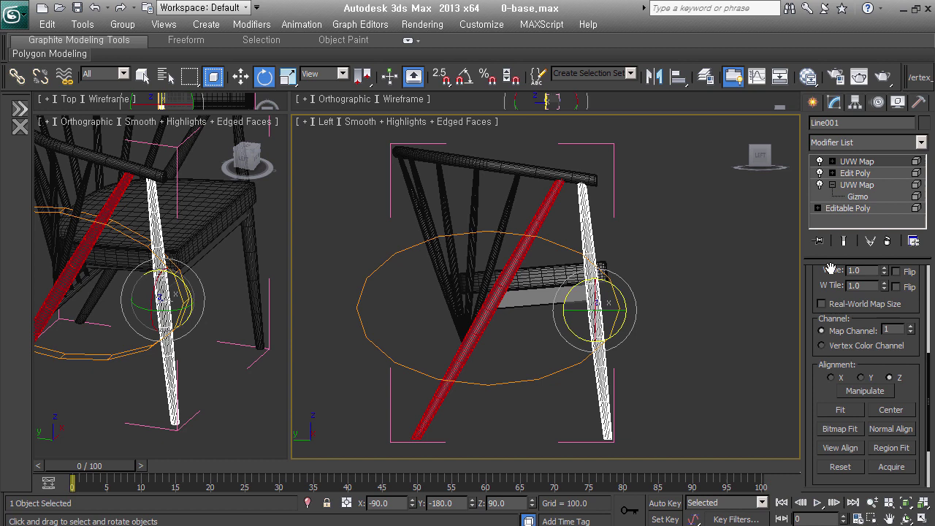
Align the mapping gizmo to X, fit it, rotate it to the leg's slant, and refit
left_click(842, 379)
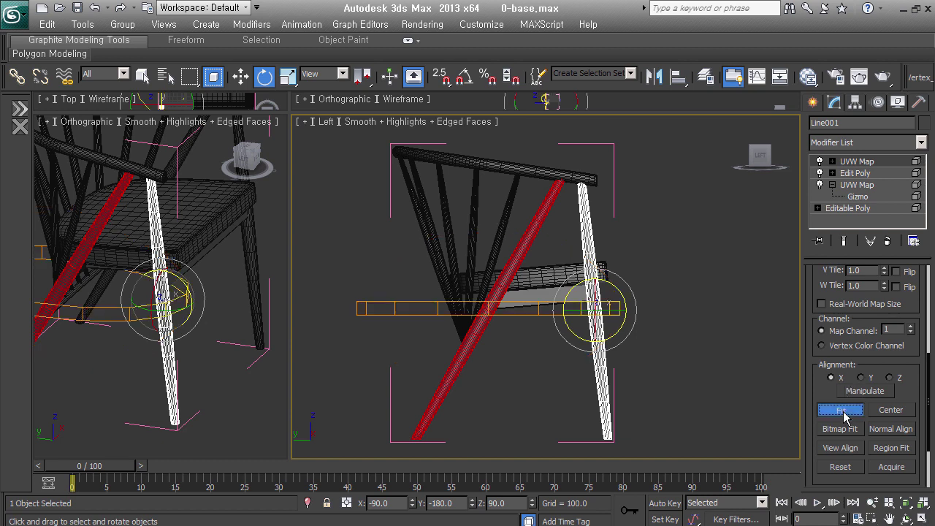
left_click(840, 410)
left_click(884, 163)
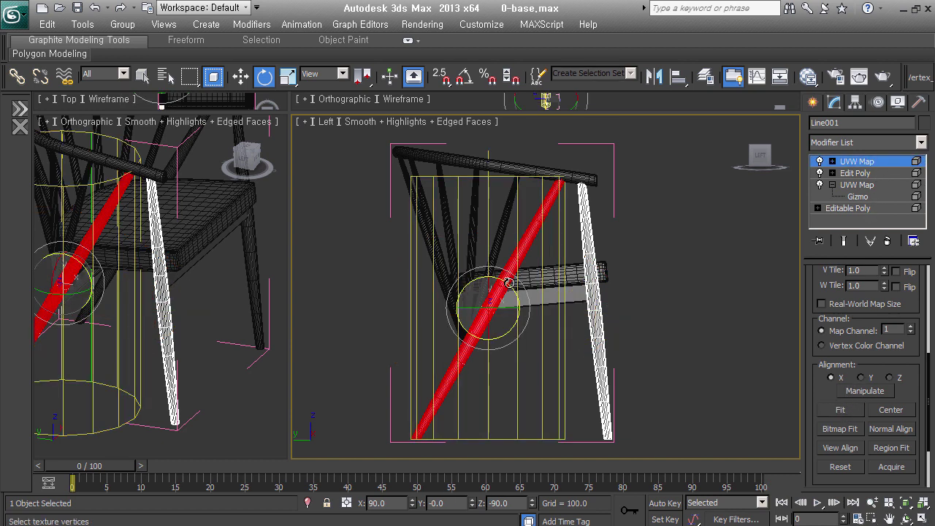
left_click_drag(509, 282, 535, 319)
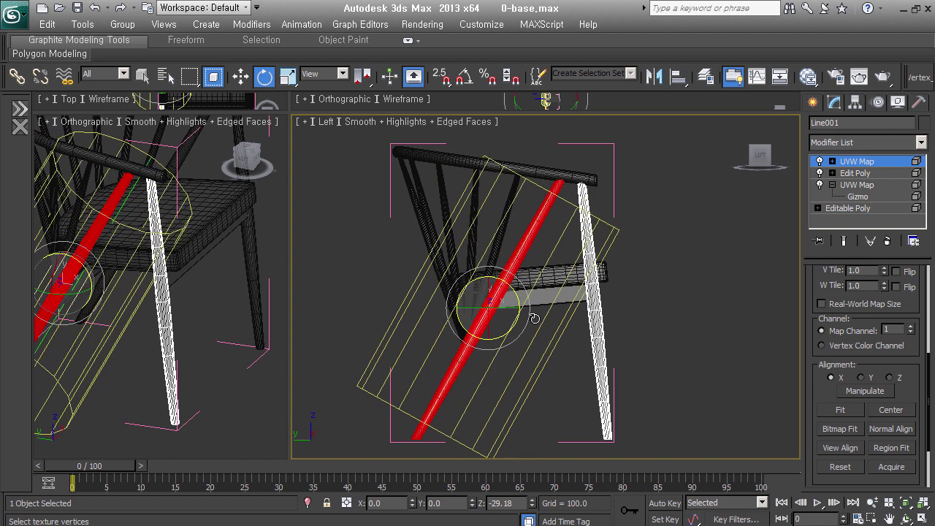
left_click(840, 410)
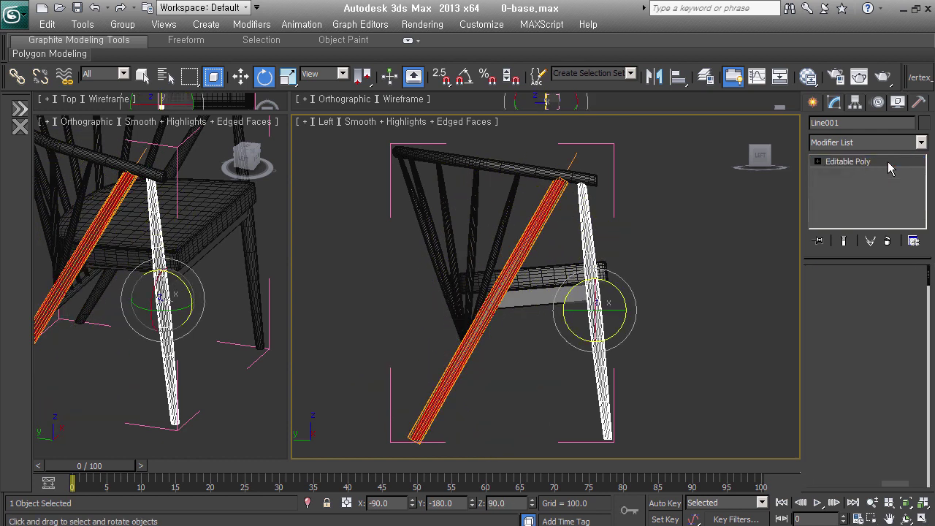
Clone the right chair leg as an independent copy, then undo the copy
mouse_move(659, 298)
middle_mouse_down("alt")
mouse_move(599, 314)
mouse_move(610, 280)
mouse_move(574, 282)
mouse_move(511, 313)
middle_mouse_up("alt")
right_click(610, 279)
left_click(610, 292)
left_click(673, 296)
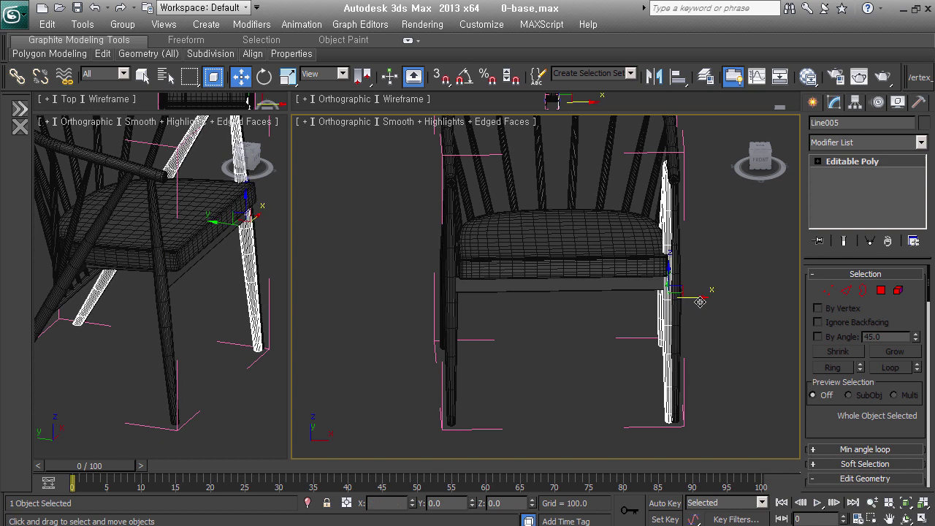
left_click_drag(705, 300, 703, 300, "shift")
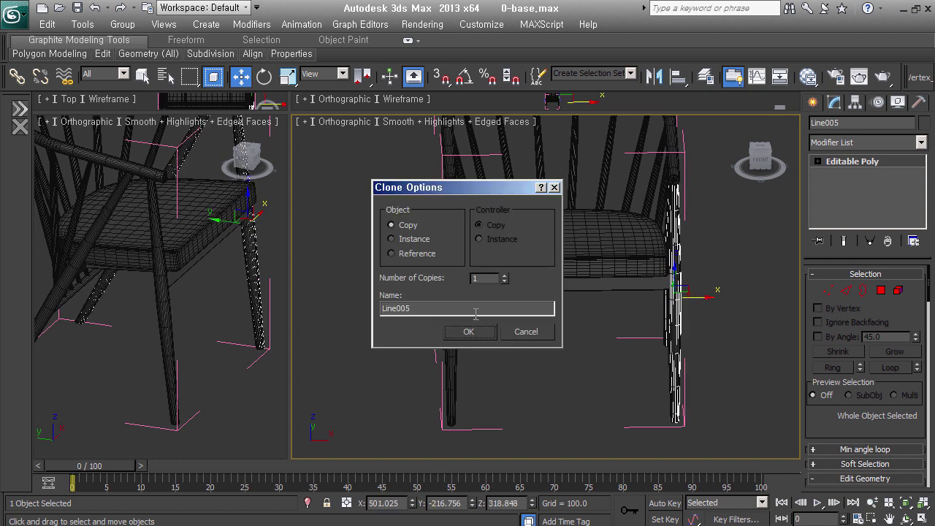
left_click(479, 335)
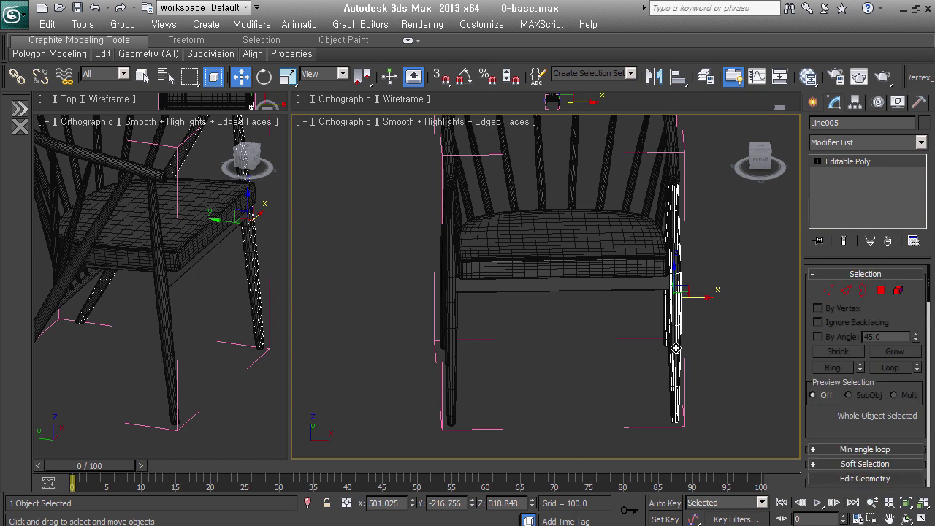
key("ctrl+z")
key("ctrl+z")
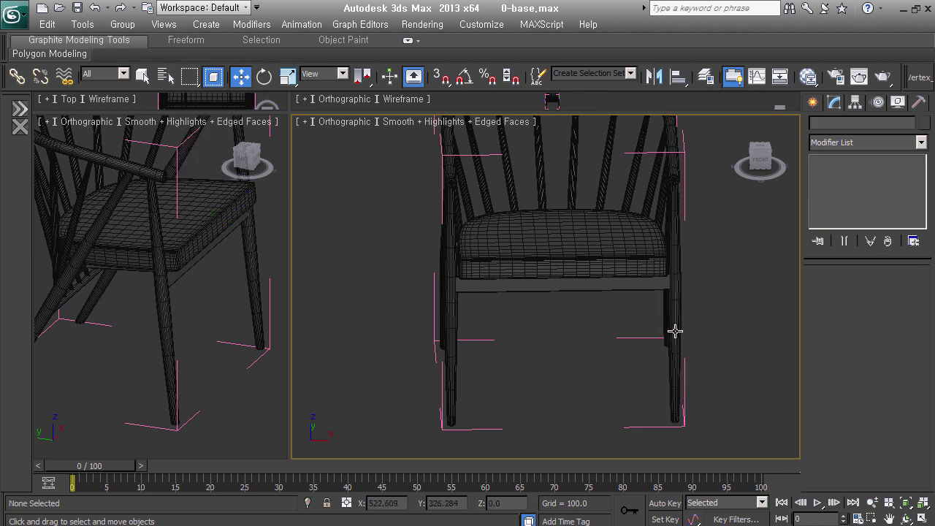
left_click(675, 330)
Select the whole chair group and view it from the left in three-quarter
middle_click_drag(446, 284, 573, 283, "alt")
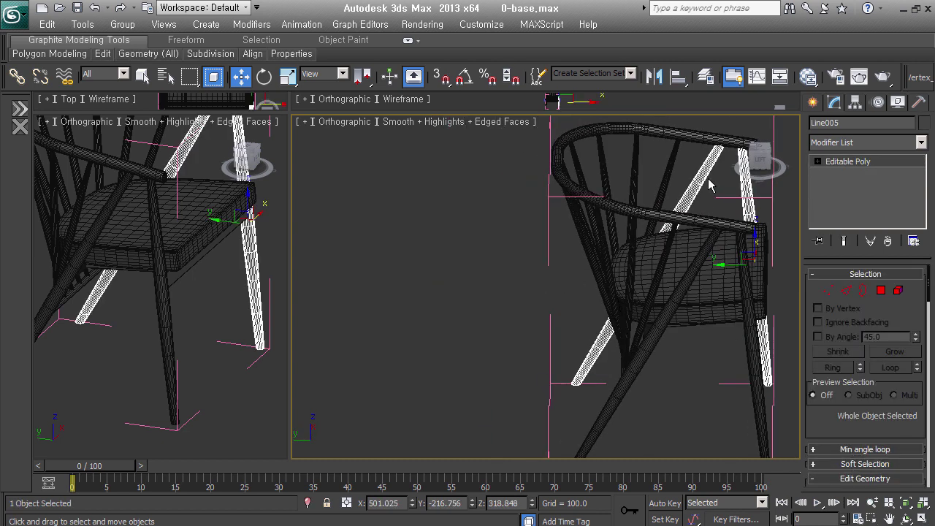
middle_click_drag(681, 300, 648, 301, "alt")
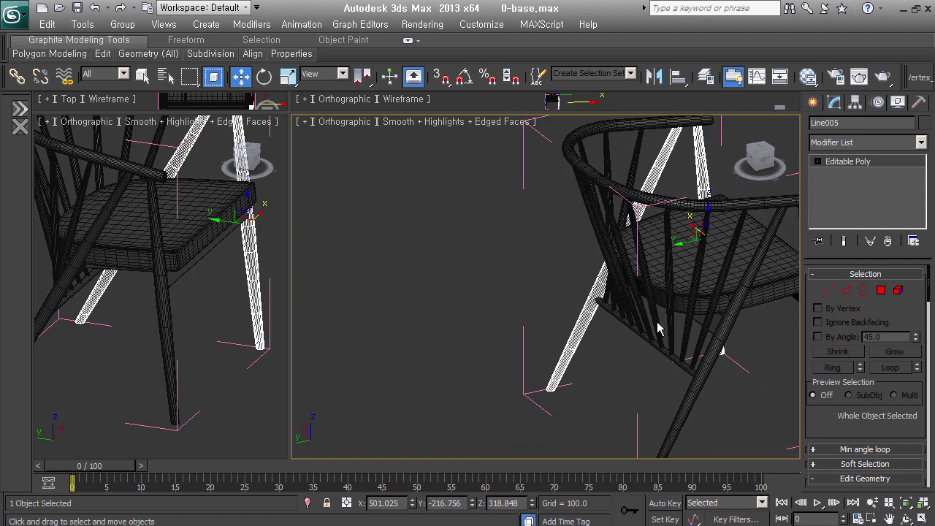
middle_click_drag(613, 252, 573, 324, "alt")
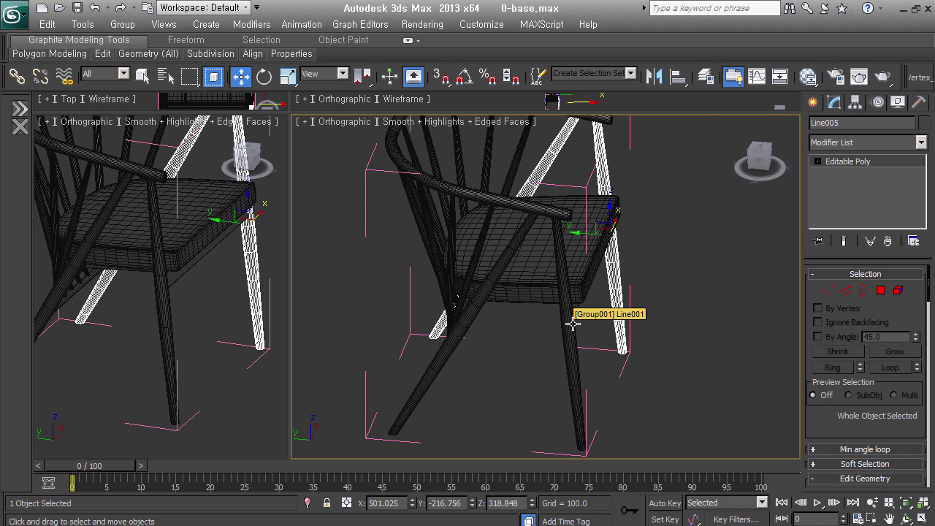
scroll(572, 324, "down", 4)
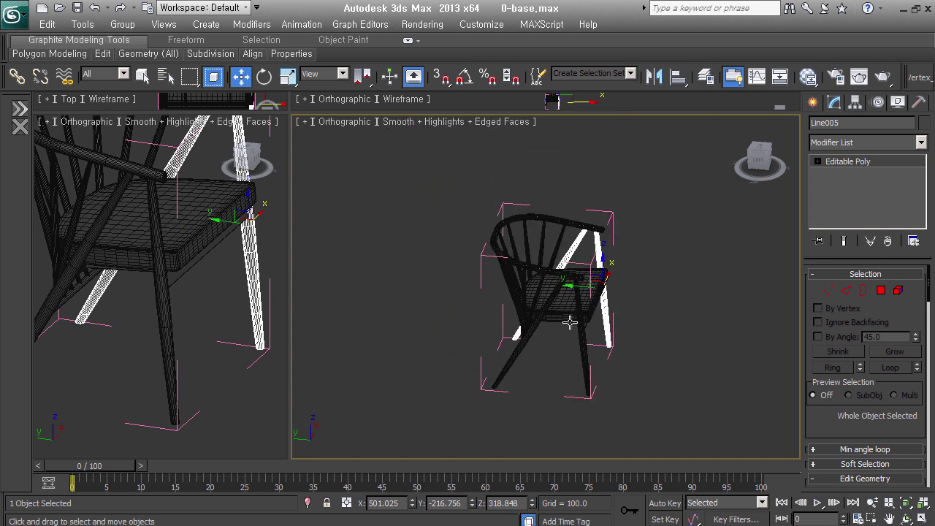
left_click(572, 323)
mouse_move(605, 328)
middle_mouse_down("alt")
mouse_move(592, 344)
mouse_move(423, 334)
mouse_move(595, 334)
mouse_move(568, 341)
mouse_move(576, 341)
middle_mouse_up("alt")
scroll(576, 354, "up", 2)
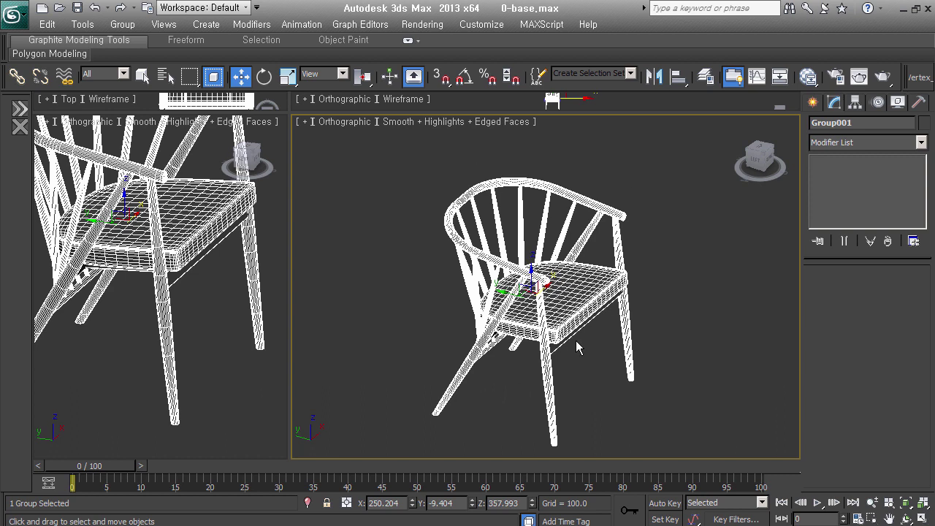
key("l")
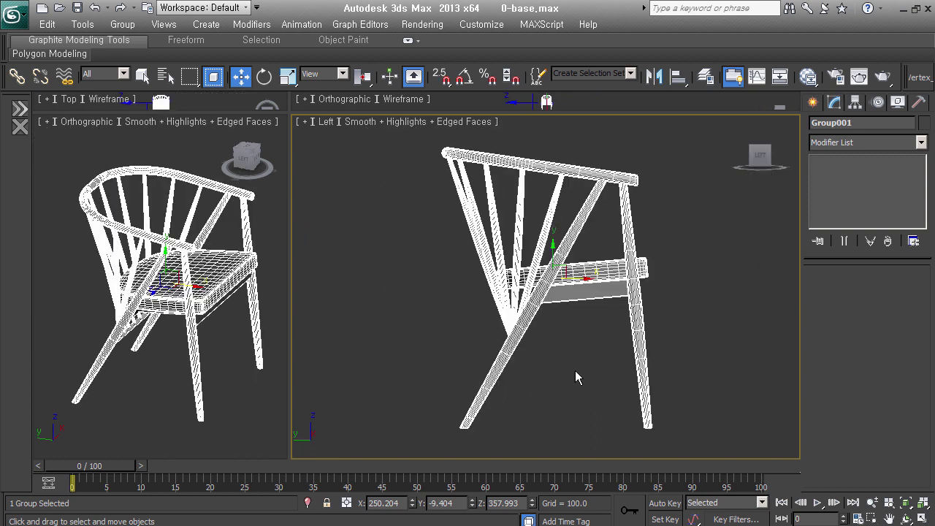
mouse_move(671, 349)
middle_mouse_down("alt")
mouse_move(568, 367)
mouse_move(584, 380)
middle_mouse_up("alt")
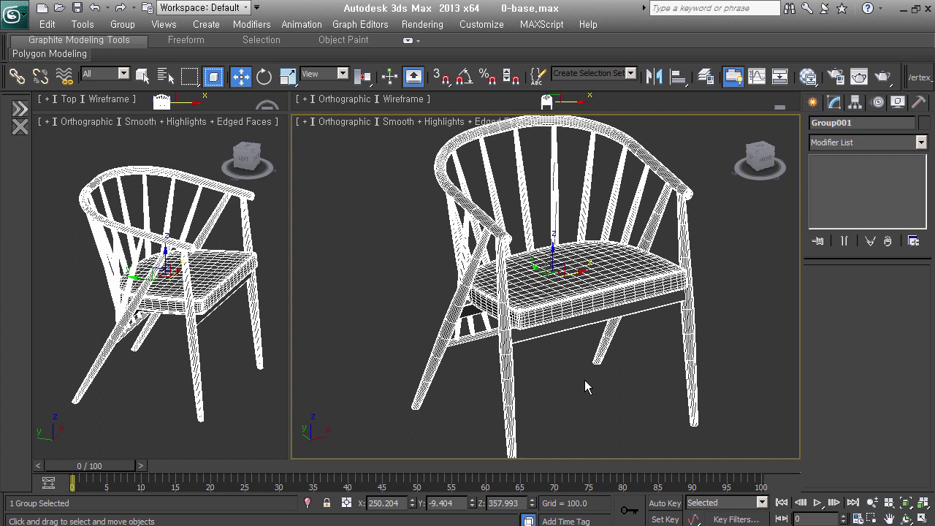
Draw a ground plane around the chair and slide it under the chair
left_click(814, 104)
left_click(895, 257)
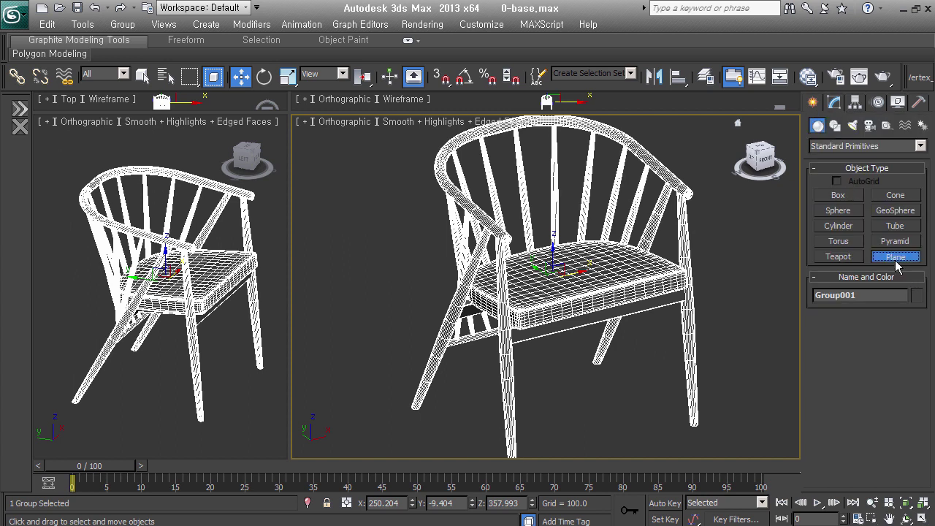
middle_click_drag(658, 314, 613, 328, "alt")
scroll(605, 334, "down", 3)
scroll(589, 347, "down", 2)
mouse_move(473, 205)
left_mouse_down()
mouse_move(641, 419)
mouse_move(745, 378)
left_mouse_up()
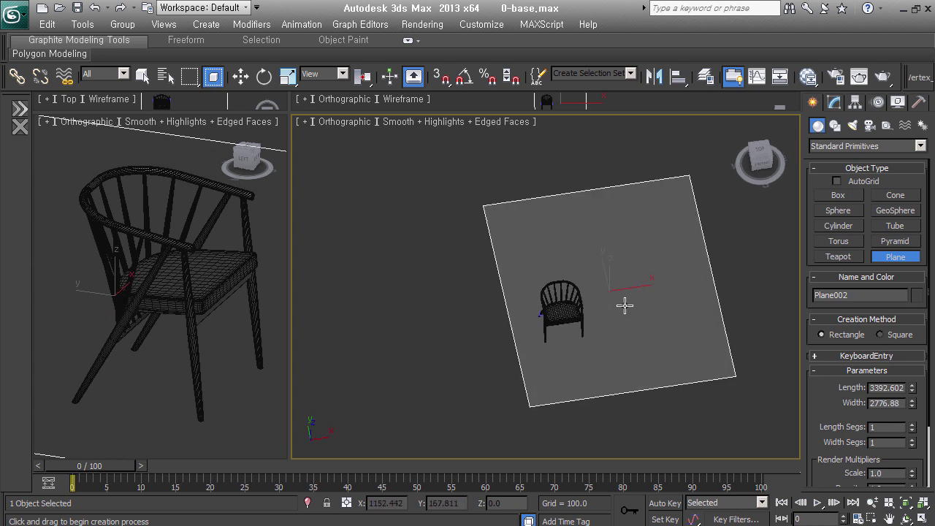
key("w")
left_click_drag(611, 271, 586, 306)
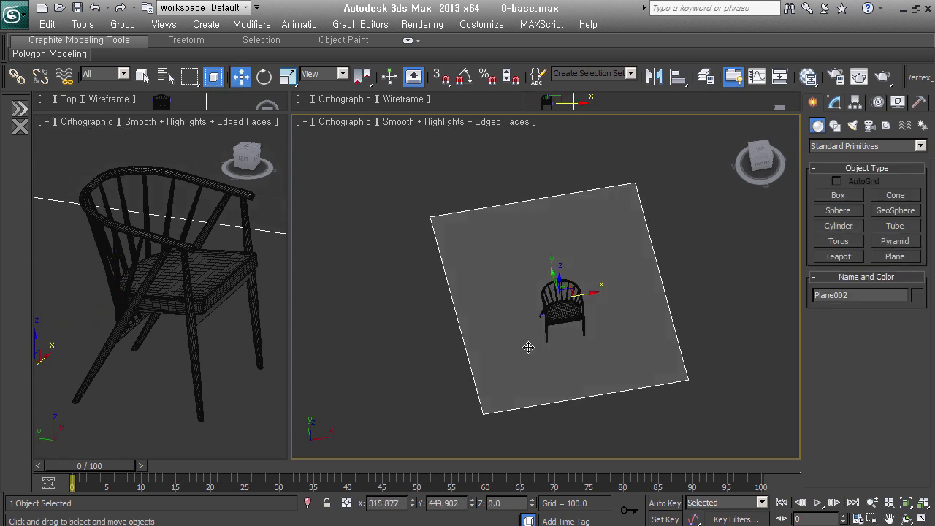
In the Left view, vertex-snap the plane up to the bottoms of the chair legs
middle_click_drag(528, 344, 612, 288, "alt")
scroll(611, 288, "up", 5)
scroll(489, 282, "up", 1)
scroll(489, 282, "down", 5)
scroll(529, 301, "up", 1)
key("l")
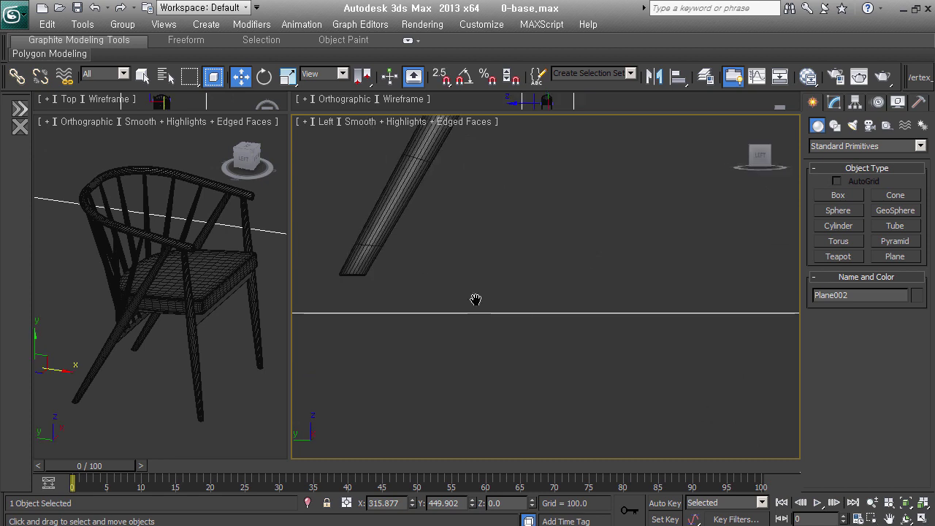
scroll(509, 342, "down", 3)
key("s")
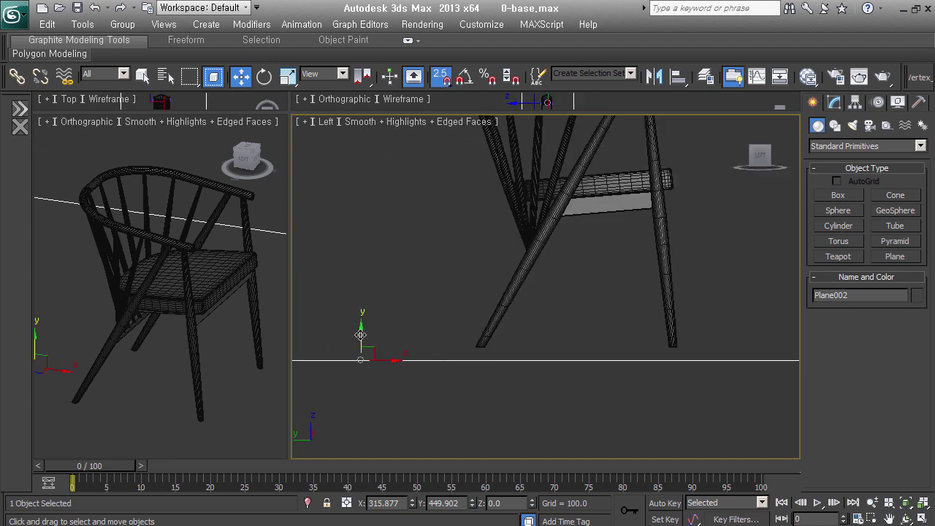
left_click_drag(360, 336, 489, 338)
mouse_move(619, 285)
middle_mouse_down("alt")
mouse_move(584, 344)
mouse_move(607, 317)
middle_mouse_up("alt")
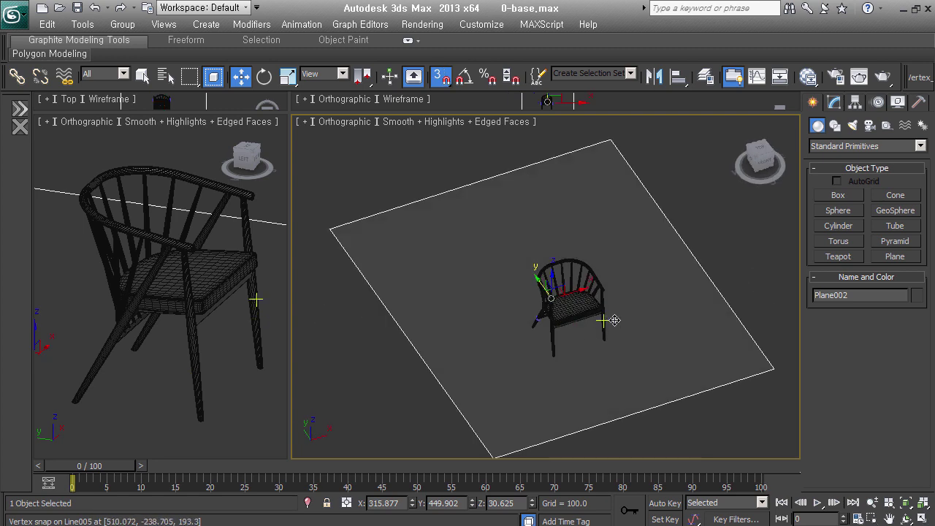
Enlarge the ground plane's size in the Modify panel
left_click(834, 102)
left_click_drag(912, 306, 917, 282)
key("ctrl+z")
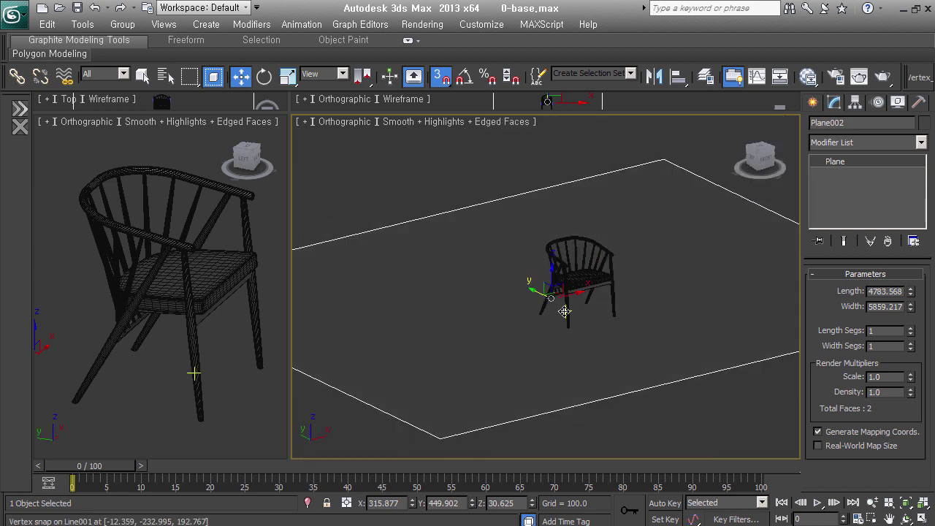
left_click(192, 372)
scroll(565, 316, "up", 4)
mouse_move(555, 292)
middle_mouse_down()
mouse_move(565, 315)
mouse_move(549, 348)
middle_mouse_up()
In Perspective, slide the plane back, show Safe Frame, and create a physical camera from view
key("p")
scroll(563, 391, "up", 1)
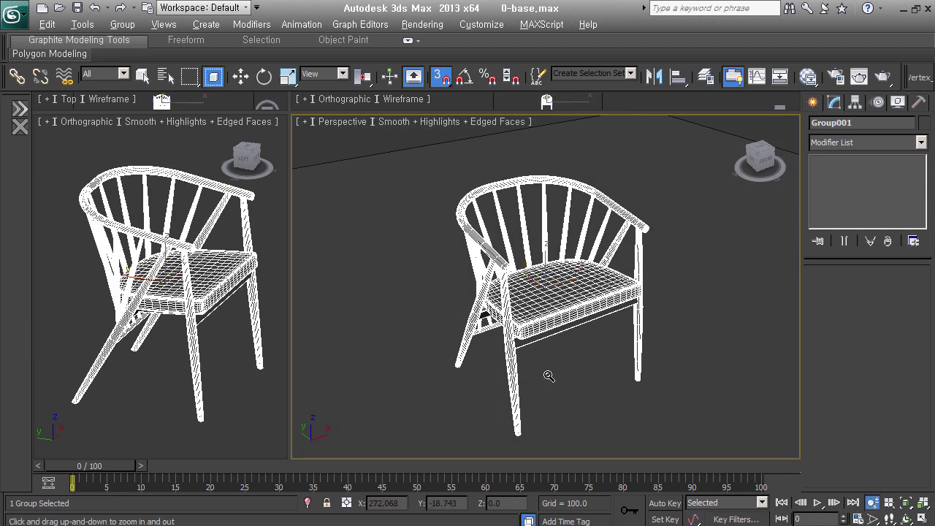
scroll(547, 376, "up", 2)
left_click(340, 256)
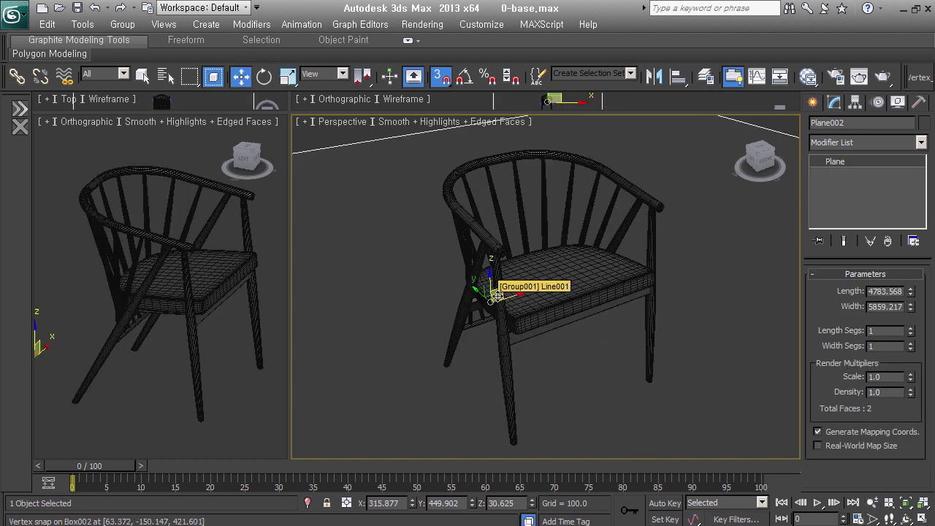
key("s")
mouse_move(474, 294)
left_mouse_down()
mouse_move(411, 219)
mouse_move(395, 217)
mouse_move(467, 199)
left_mouse_up()
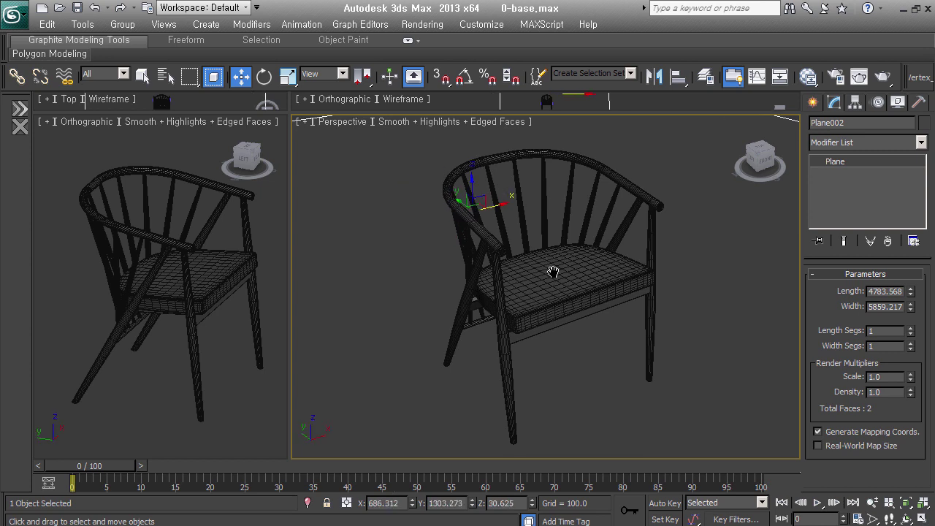
key("shift+f")
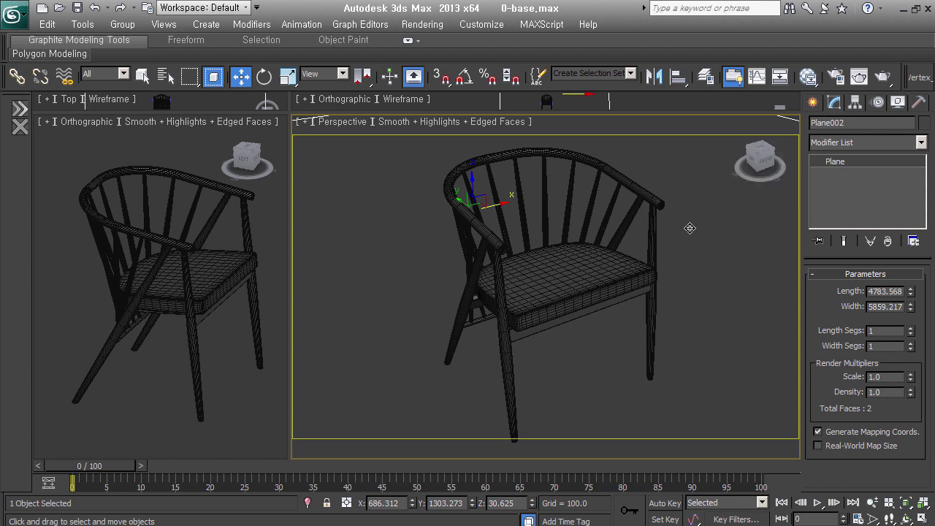
key("ctrl+c")
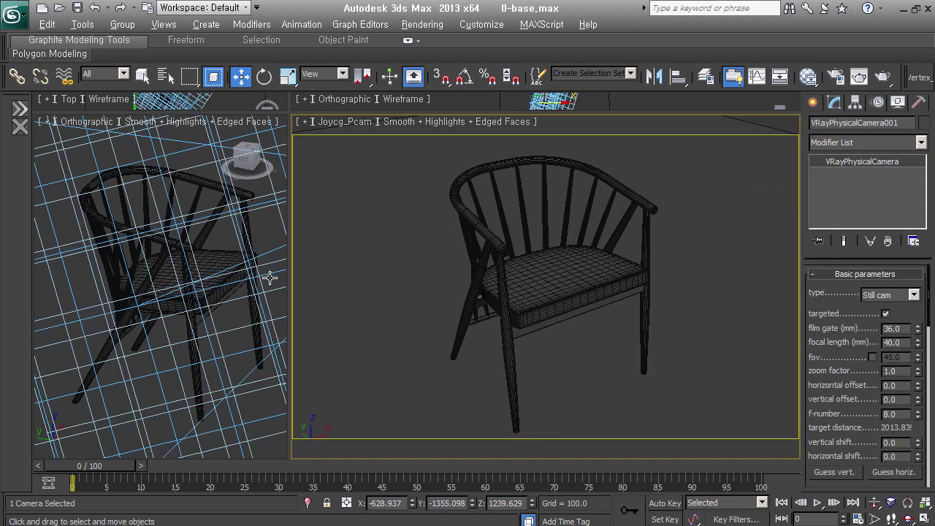
Draw a V-Ray plane light beside the chair in the left side view
left_click(334, 303)
right_click(183, 248)
key("l")
left_click(812, 102)
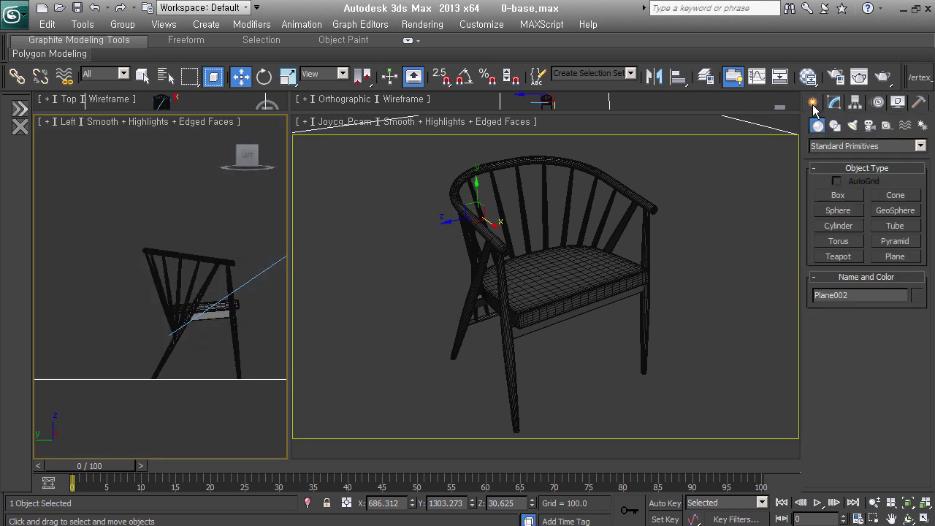
left_click(853, 125)
left_click(887, 146)
left_click(840, 184)
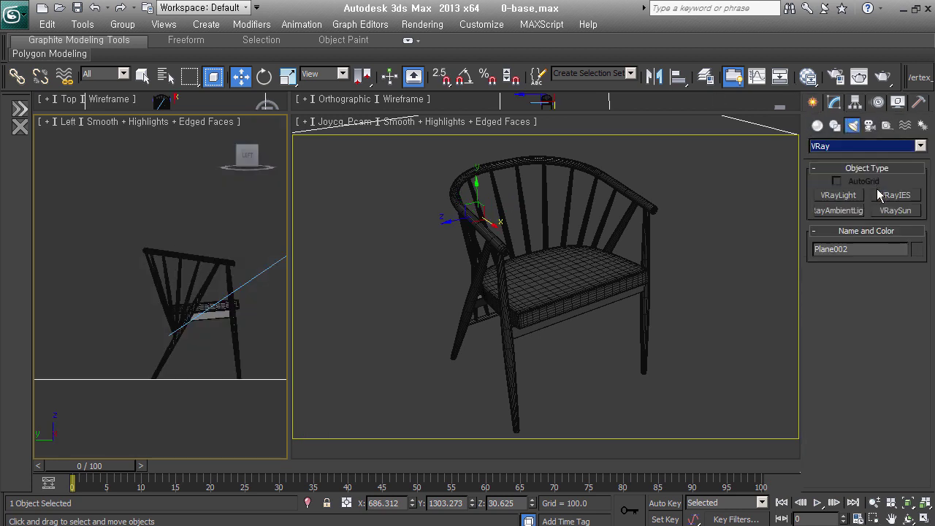
left_click(839, 195)
scroll(200, 241, "down", 3)
mouse_move(112, 200)
left_mouse_down()
mouse_move(161, 328)
mouse_move(170, 309)
left_mouse_up()
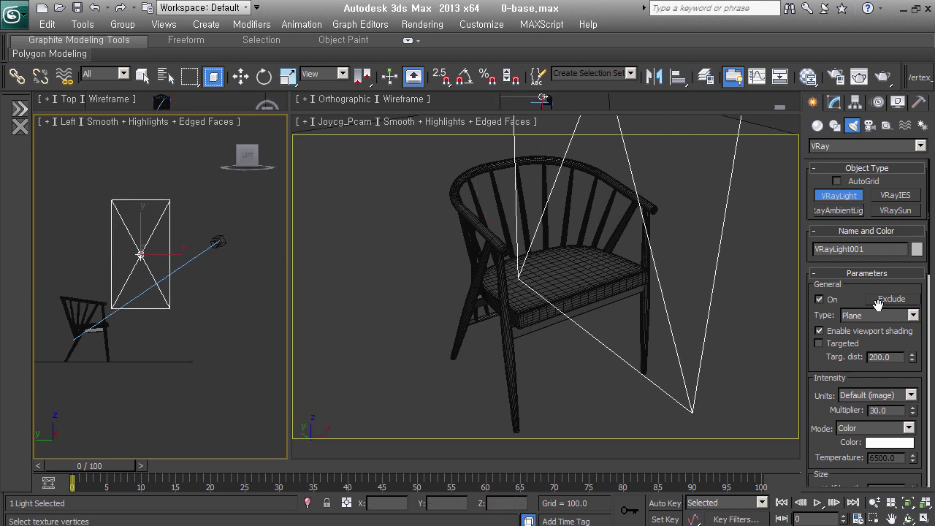
Set the light's multiplier to 15 and its colour to pale blue
double_click(892, 410)
type("15")
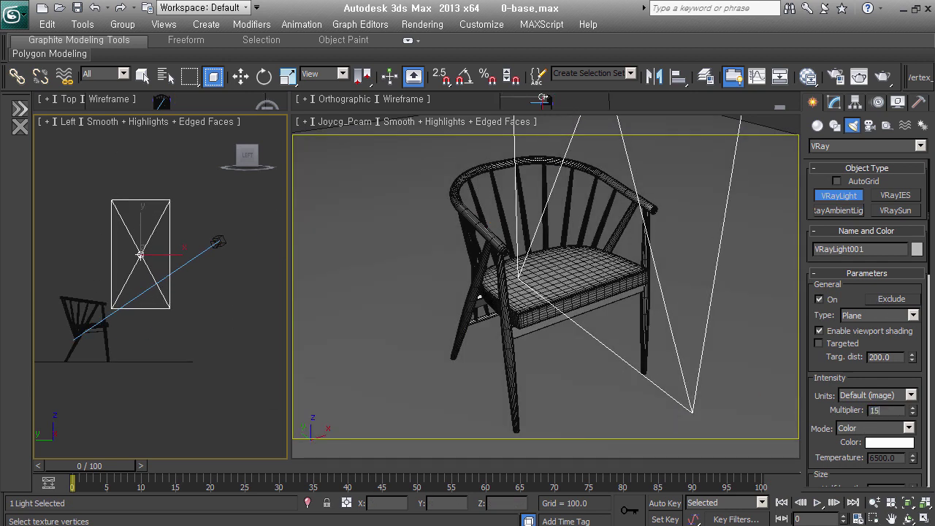
key("Return")
left_click(907, 442)
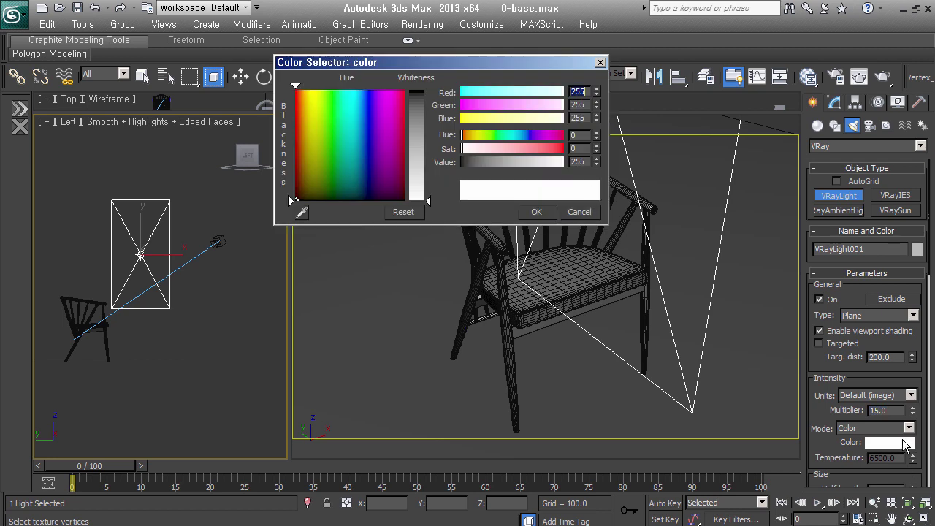
left_click(364, 176)
left_click_drag(430, 162, 431, 129)
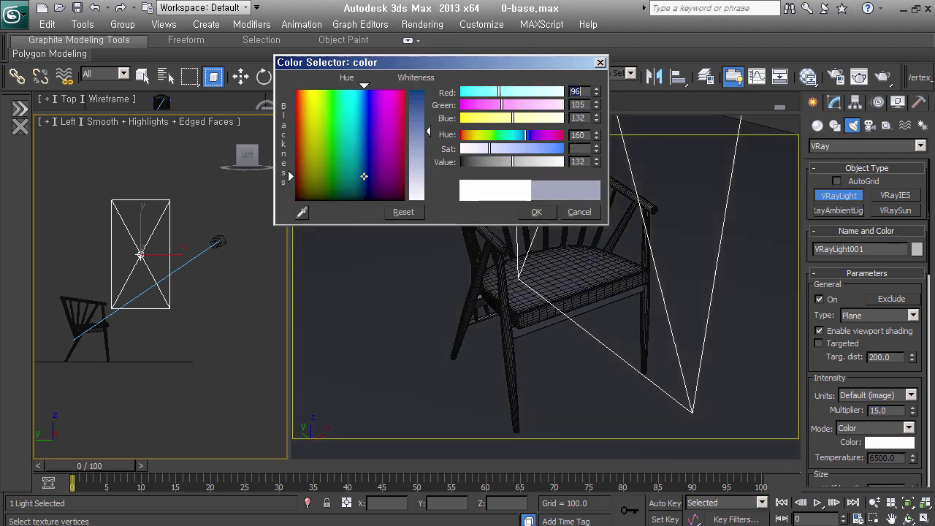
left_click_drag(360, 174, 365, 158)
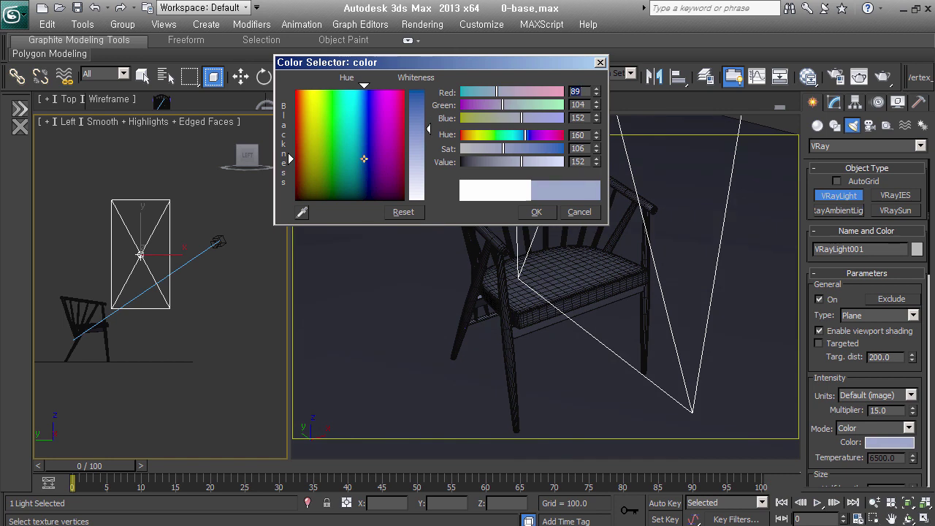
left_click_drag(502, 148, 517, 149)
left_click(536, 211)
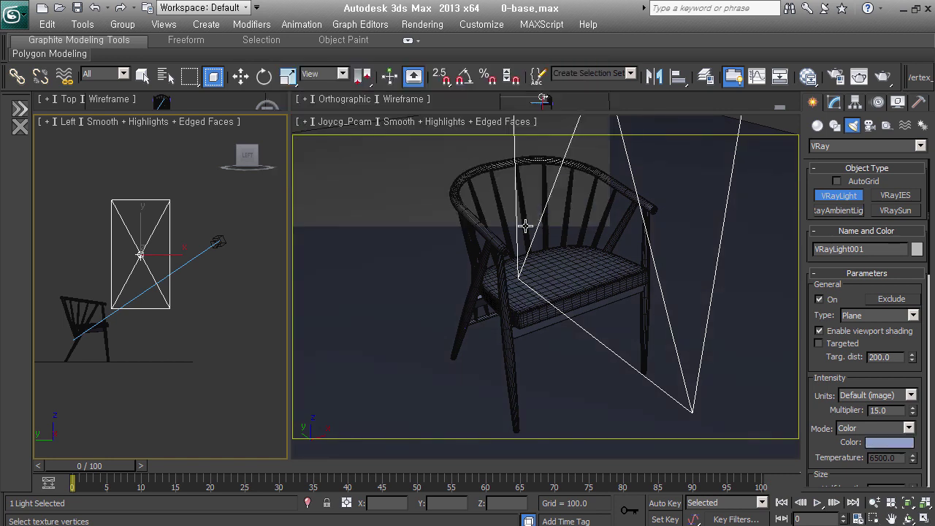
Move the light out to the left along X and select its target
middle_click_drag(157, 307, 100, 424, "alt")
key("w")
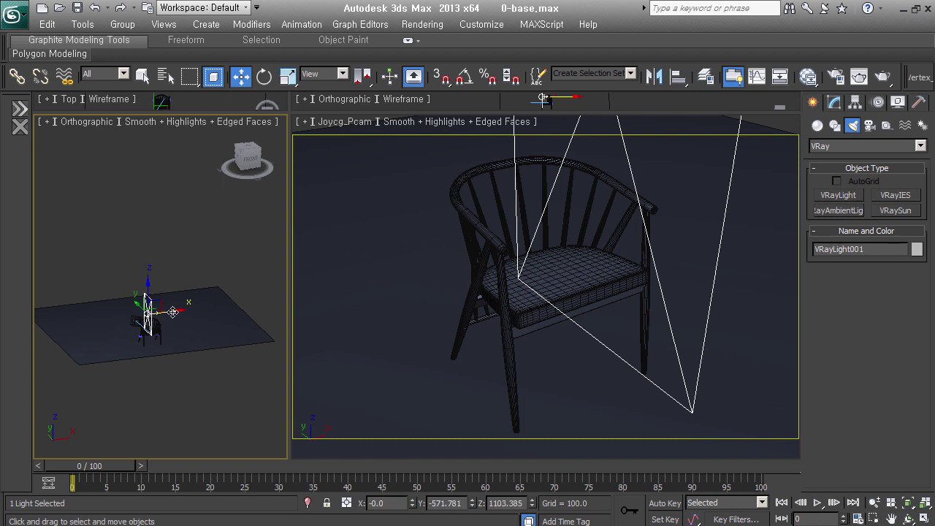
left_click_drag(172, 312, 131, 317)
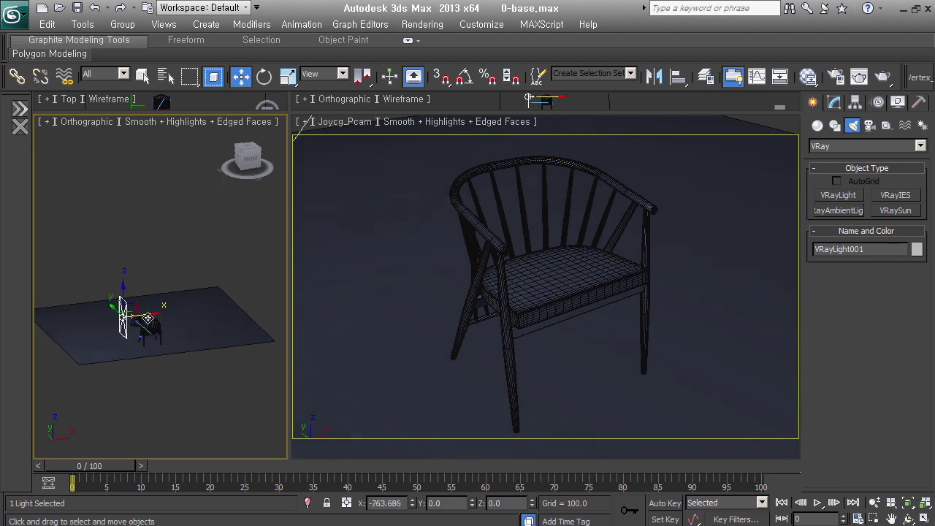
left_click(831, 103)
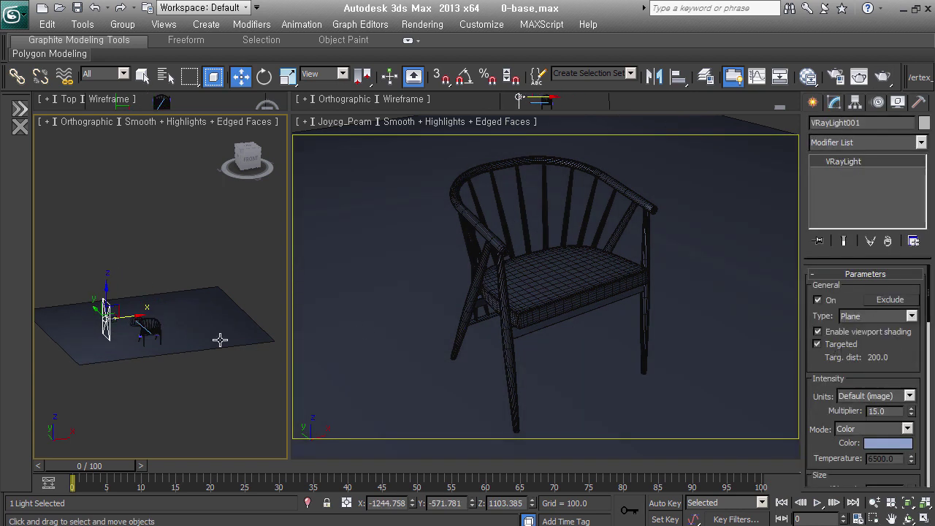
mouse_move(219, 339)
middle_mouse_down("alt")
mouse_move(186, 285)
mouse_move(223, 319)
middle_mouse_up("alt")
left_click(198, 272)
Align the light's target to the chair on X, Y and Z positions
key("alt+a")
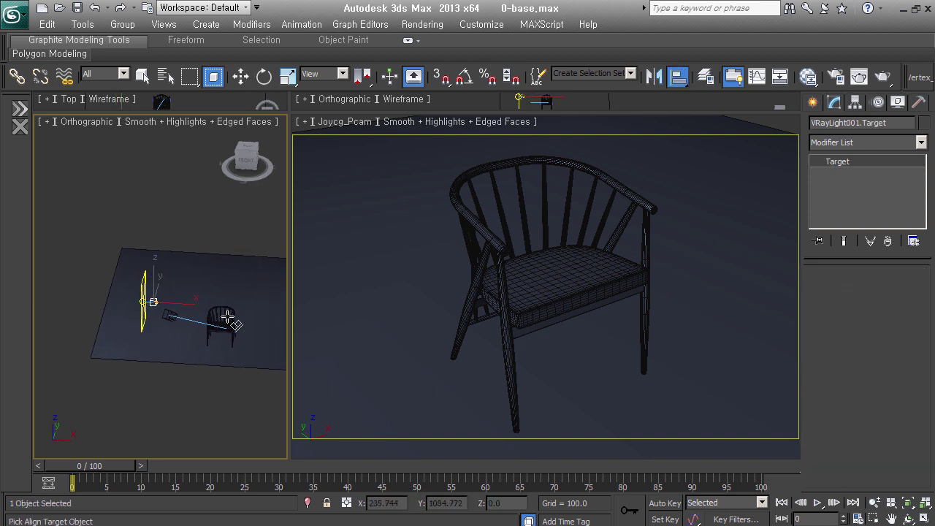
left_click(231, 321)
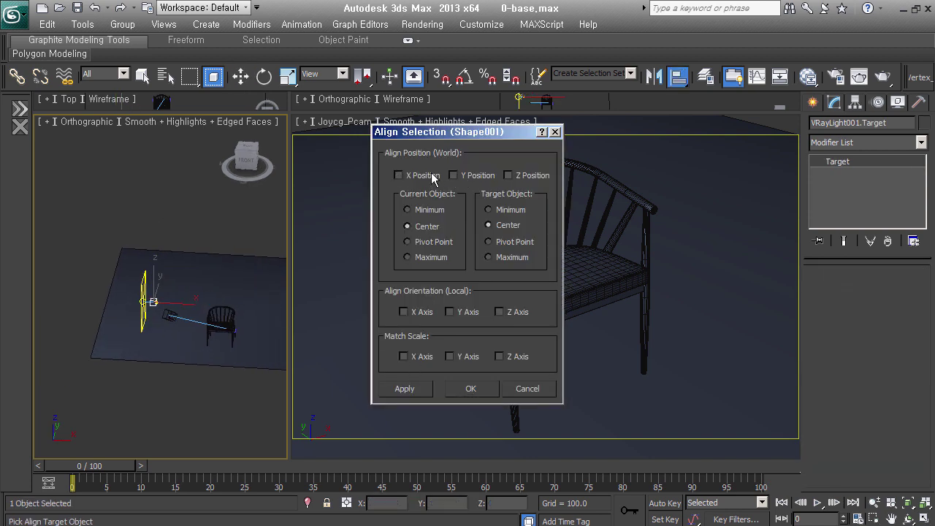
left_click(461, 178)
left_click(526, 178)
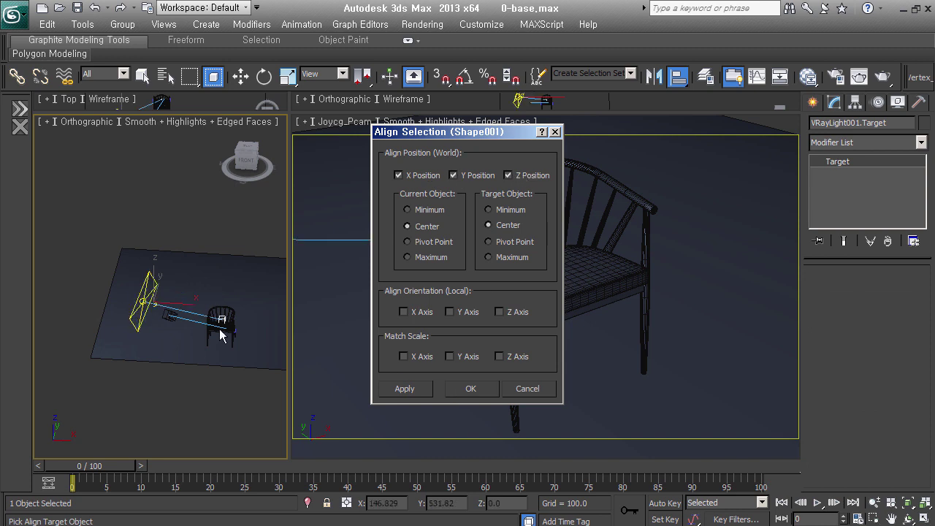
left_click(480, 388)
Move the plane light and copy it to the other side of the chair
mouse_move(219, 350)
middle_mouse_down("alt")
mouse_move(143, 374)
mouse_move(106, 352)
middle_mouse_up("alt")
left_click(113, 349)
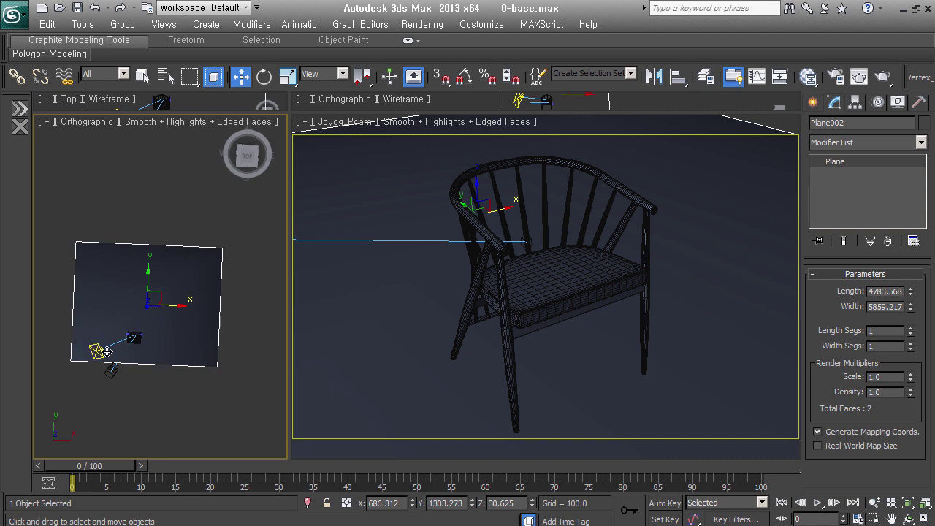
left_click(96, 351)
left_click_drag(96, 351, 205, 373)
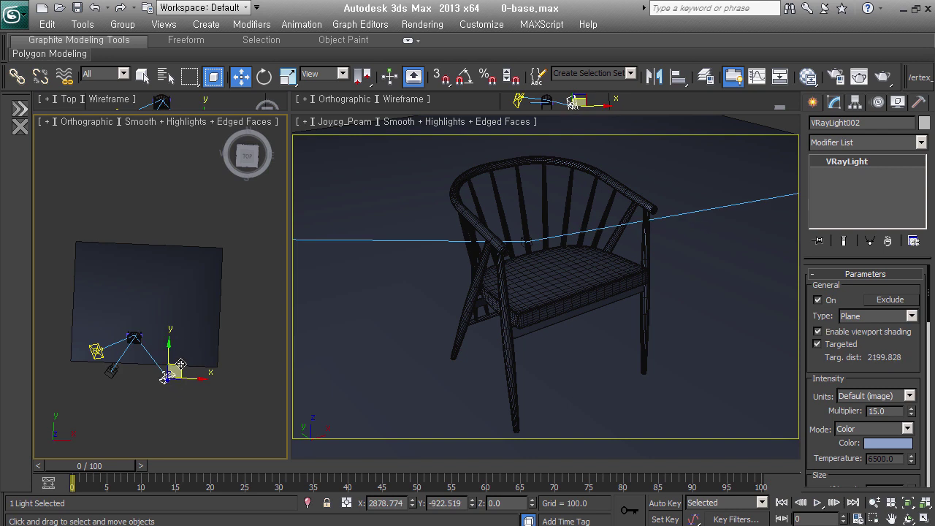
left_click_drag(205, 373, 182, 365, "shift")
left_click(465, 332)
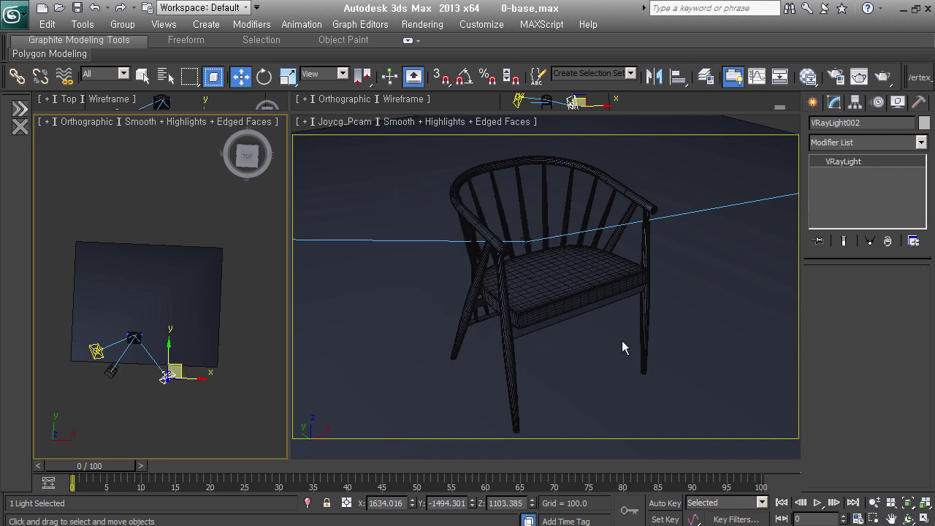
Set the copied light's multiplier to 30 and its colour to pale warm yellow
double_click(880, 411)
type("30")
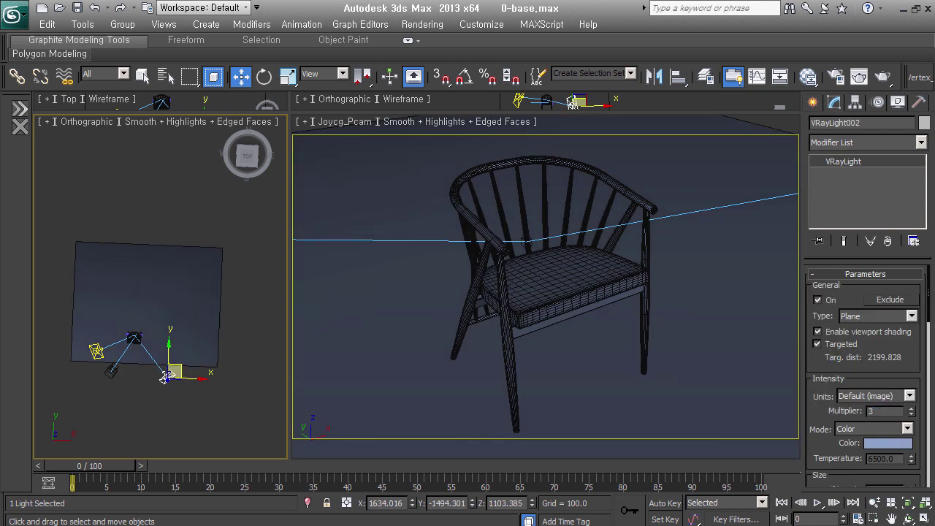
key("Return")
left_click(887, 442)
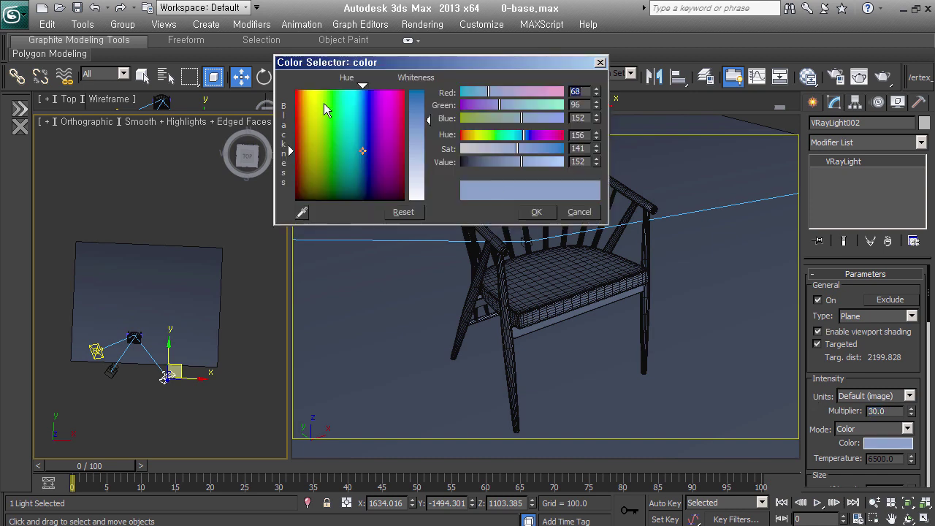
left_click(307, 93)
left_click_drag(429, 119, 429, 166)
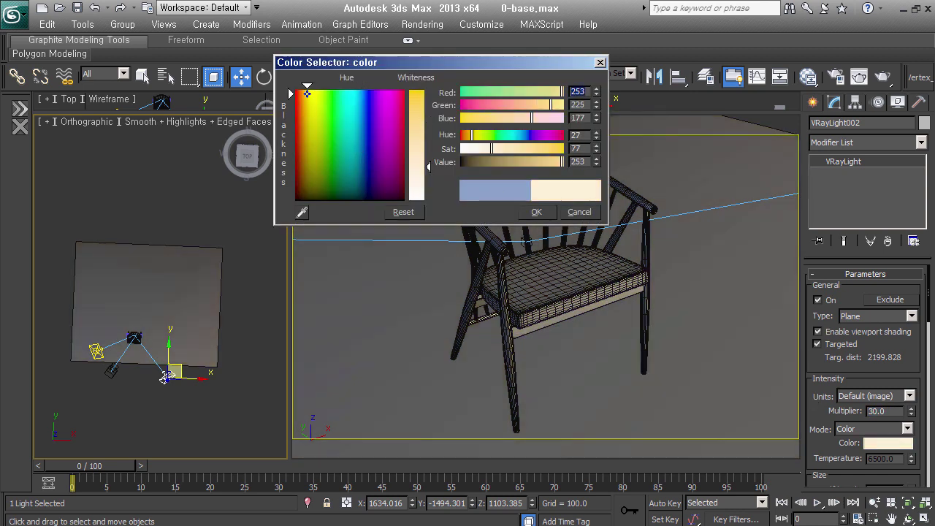
left_click(537, 212)
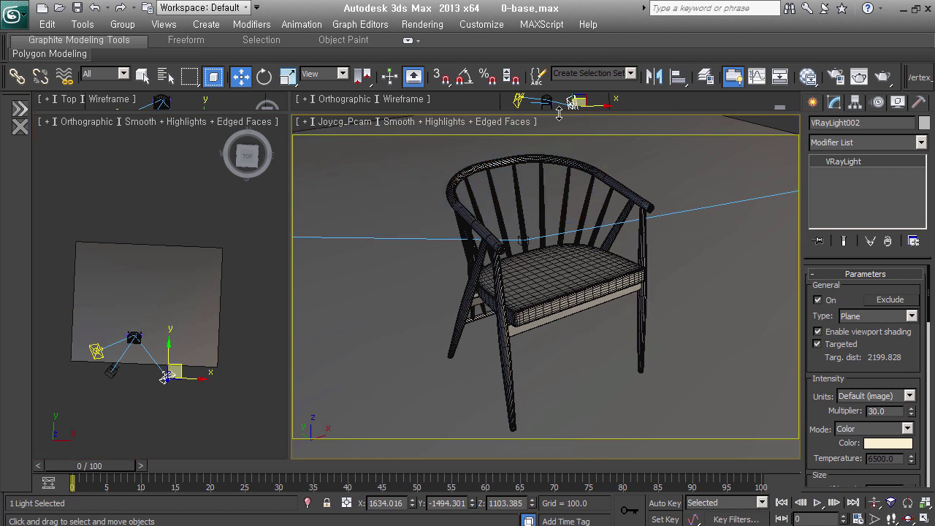
Add a VRayToon atmosphere effect in Environment and set its opacity to 0.4
left_click(422, 24)
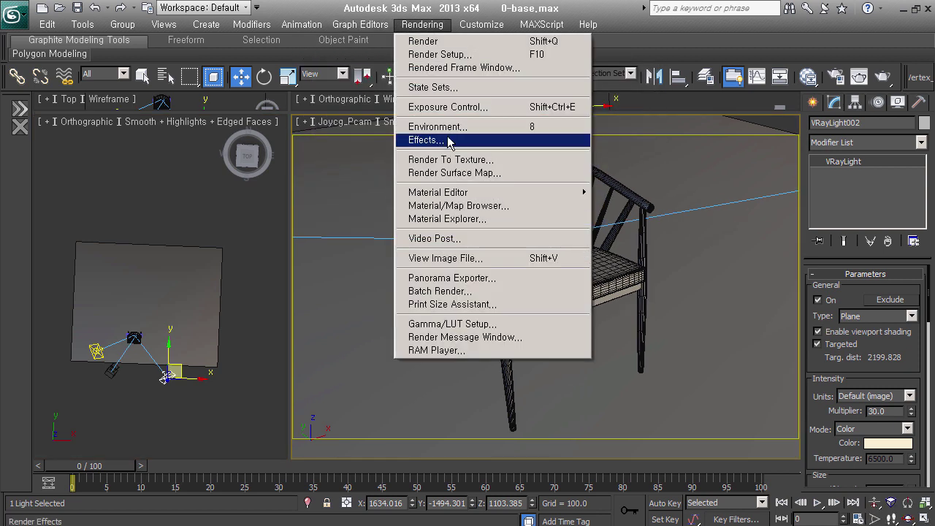
left_click(455, 128)
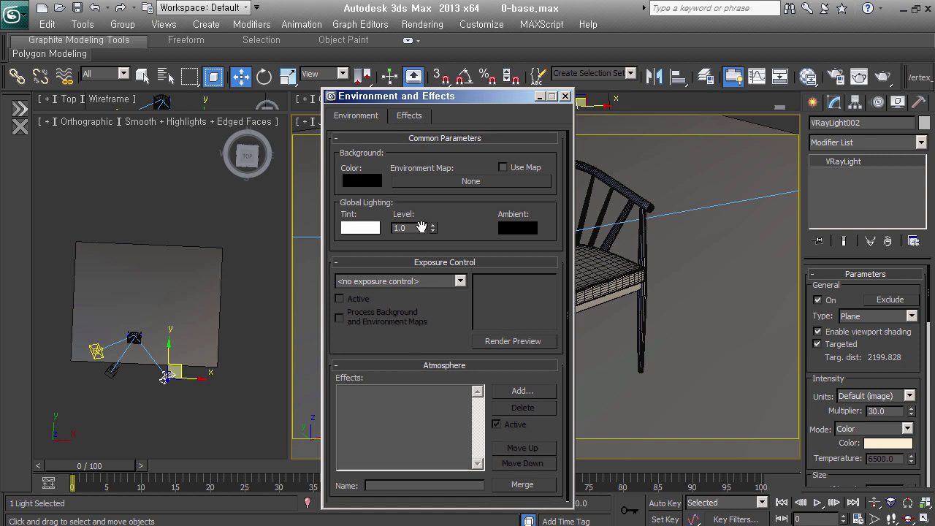
left_click(509, 401)
double_click(372, 192)
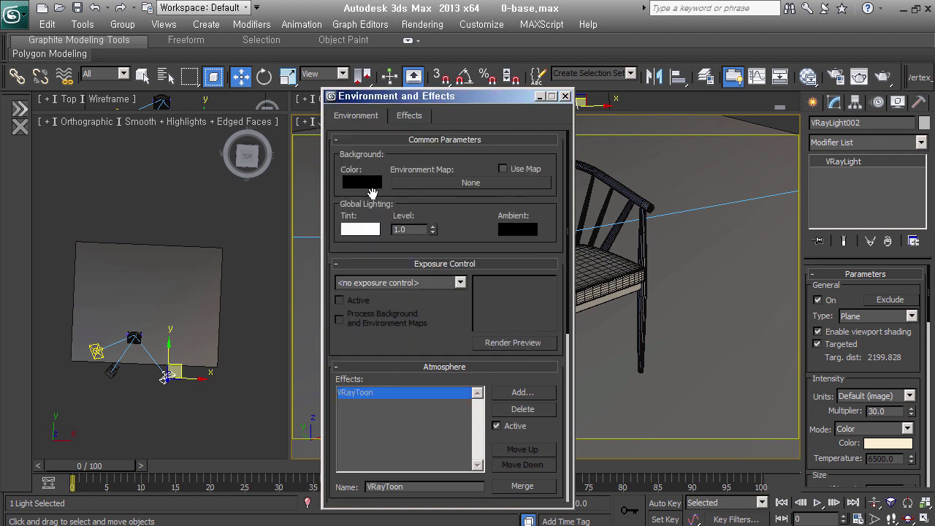
left_click_drag(526, 434, 542, 221)
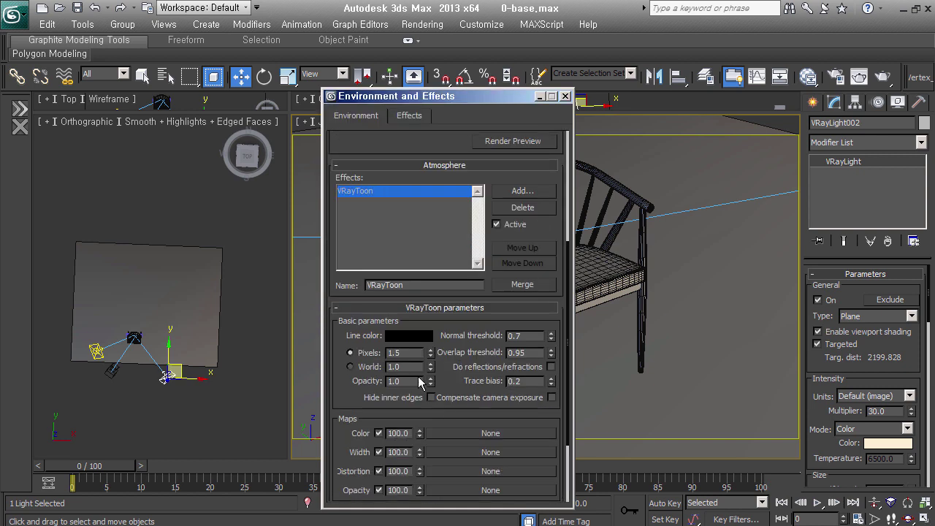
type("0.4")
key("Return")
left_click(566, 97)
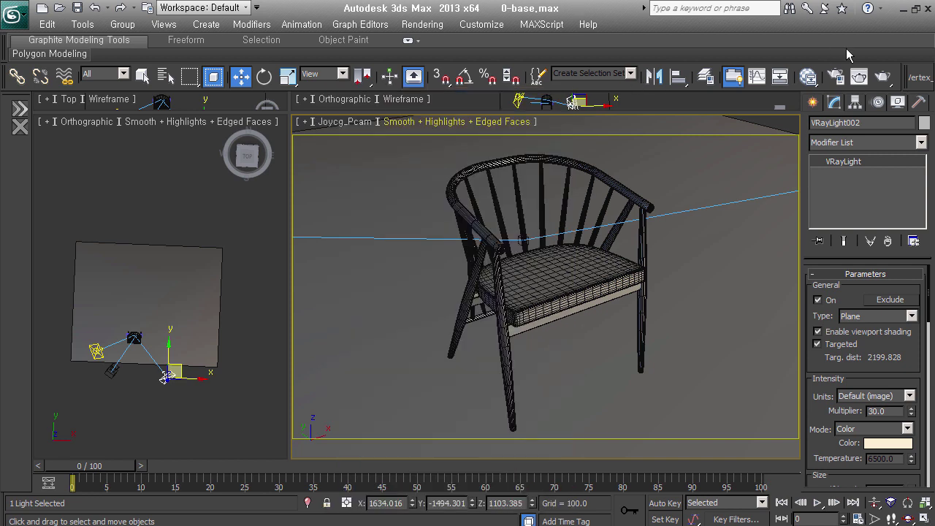
key("F10")
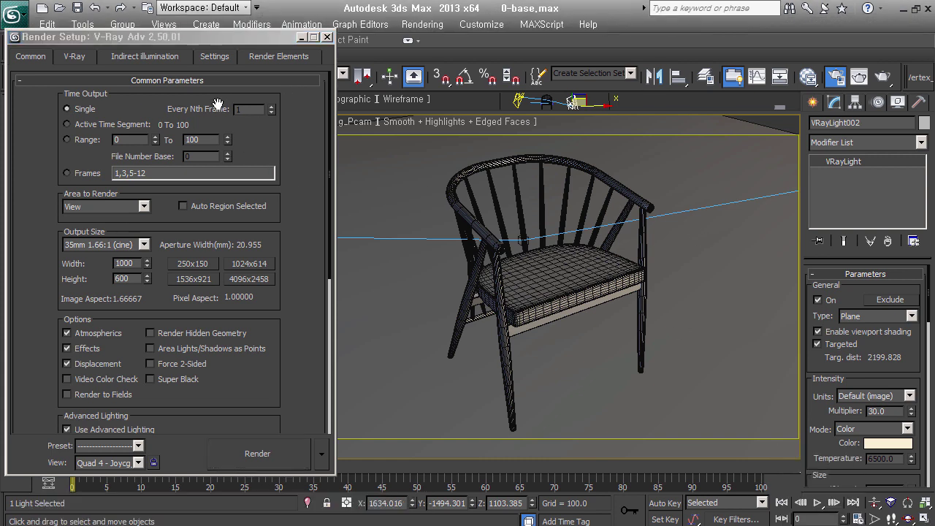
Enable the antialiasing filter and override all materials with the VP material from JOYCG_V-rayMaterial_set1
left_click(80, 63)
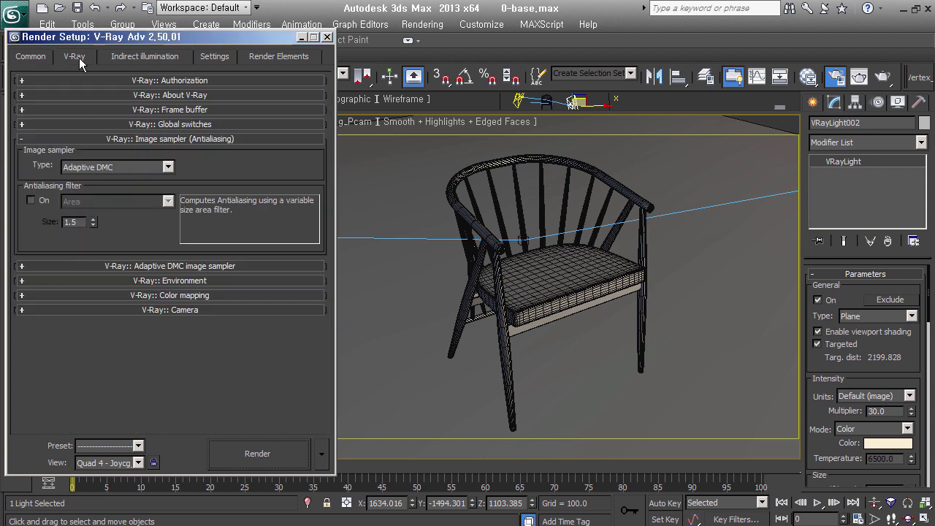
left_click(32, 200)
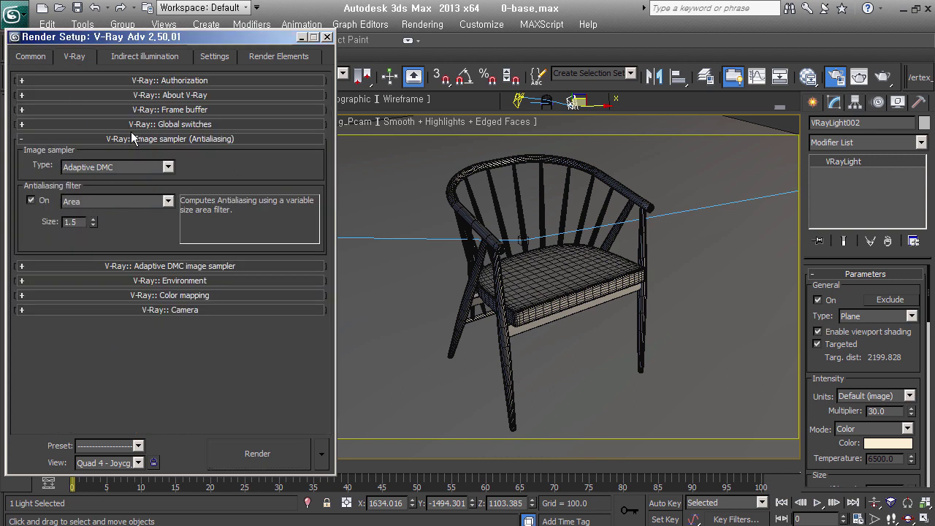
left_click(155, 111)
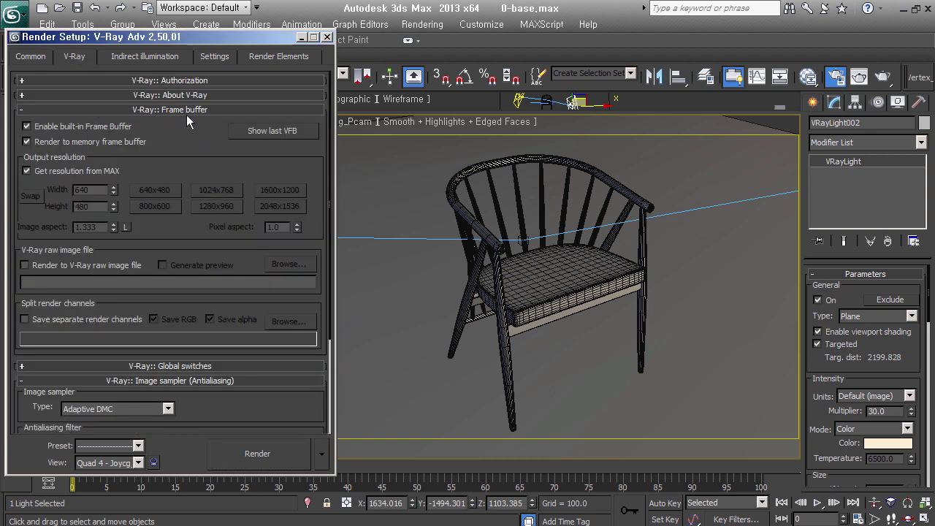
left_click(187, 111)
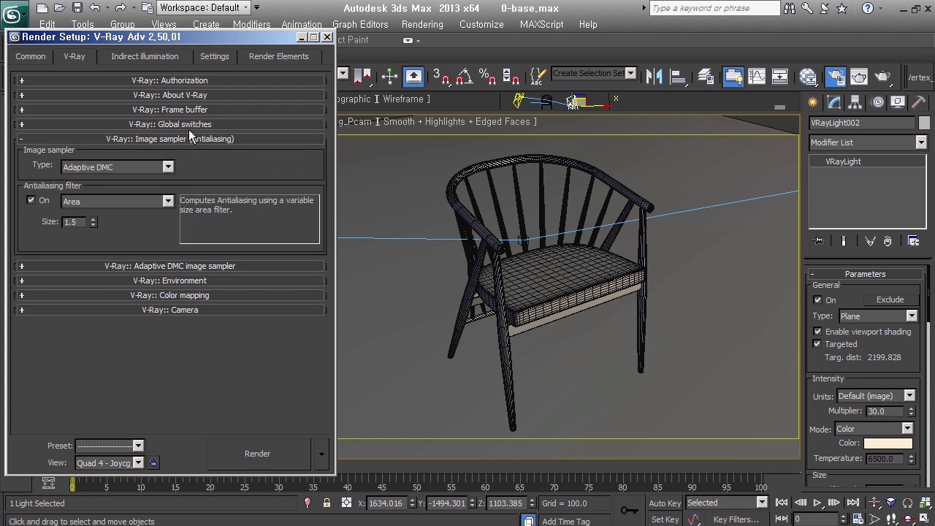
left_click(189, 124)
left_click(207, 236)
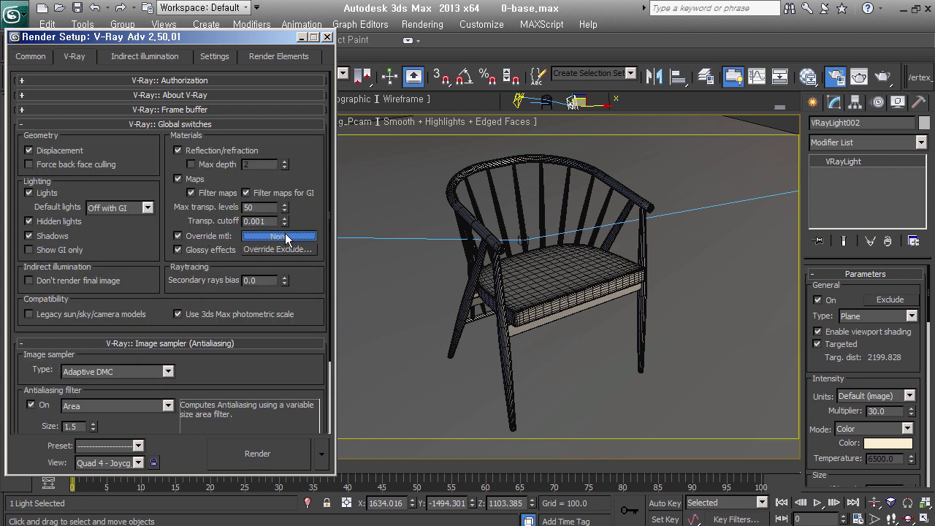
left_click(285, 237)
left_click(458, 290)
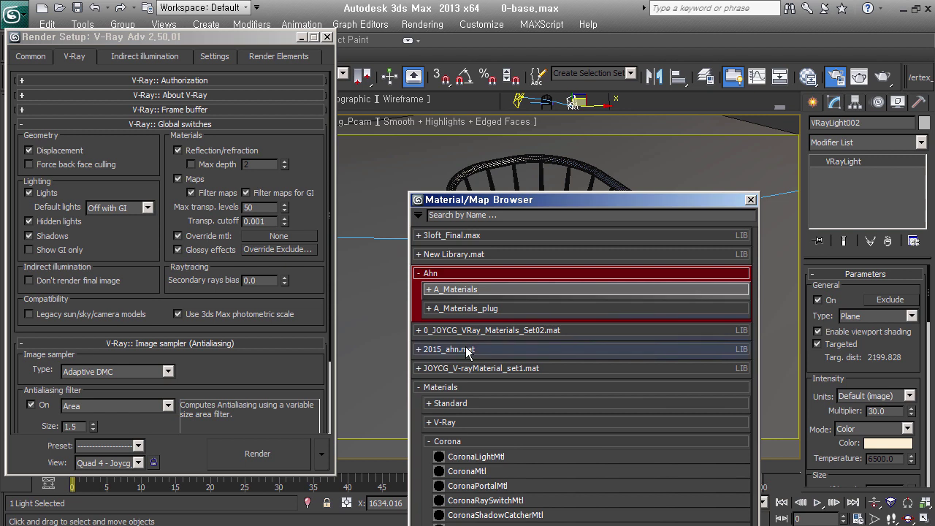
left_click(515, 332)
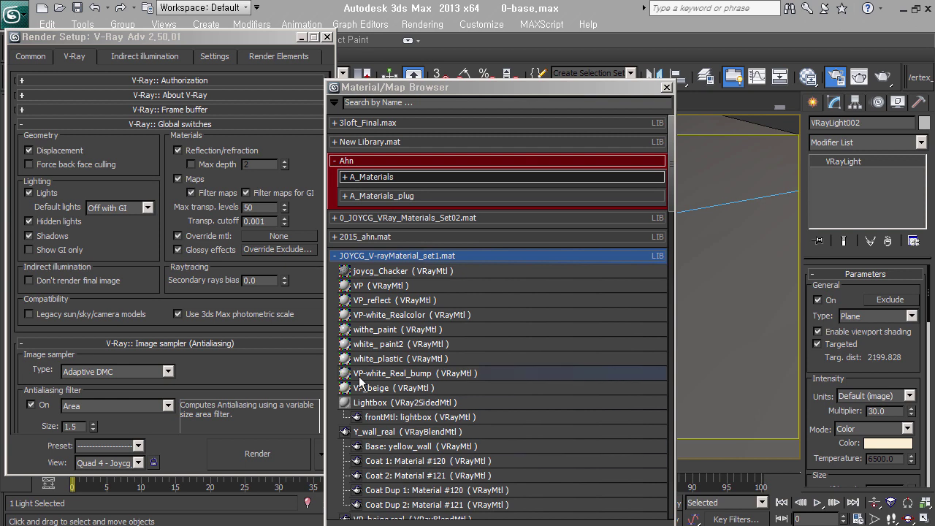
double_click(390, 285)
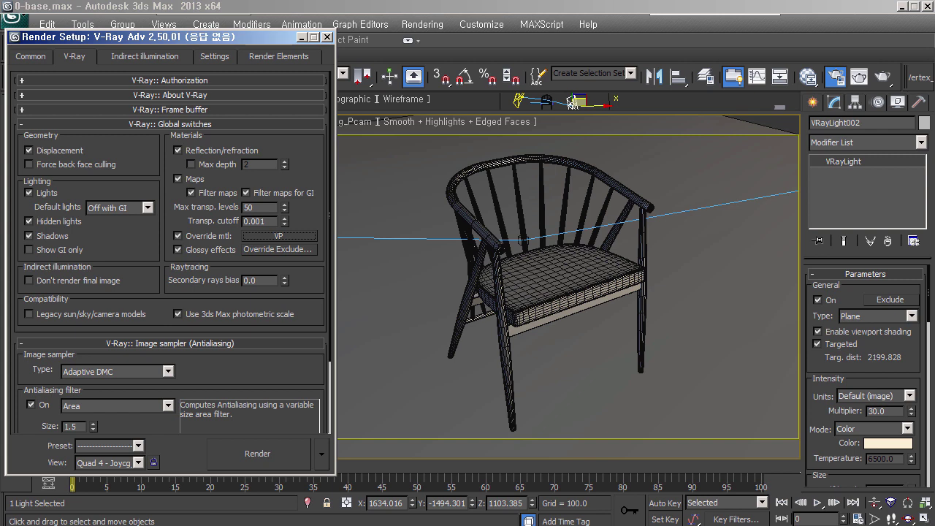
Set the ambient occlusion radius to 180 and amount to 0.216
left_click(144, 61)
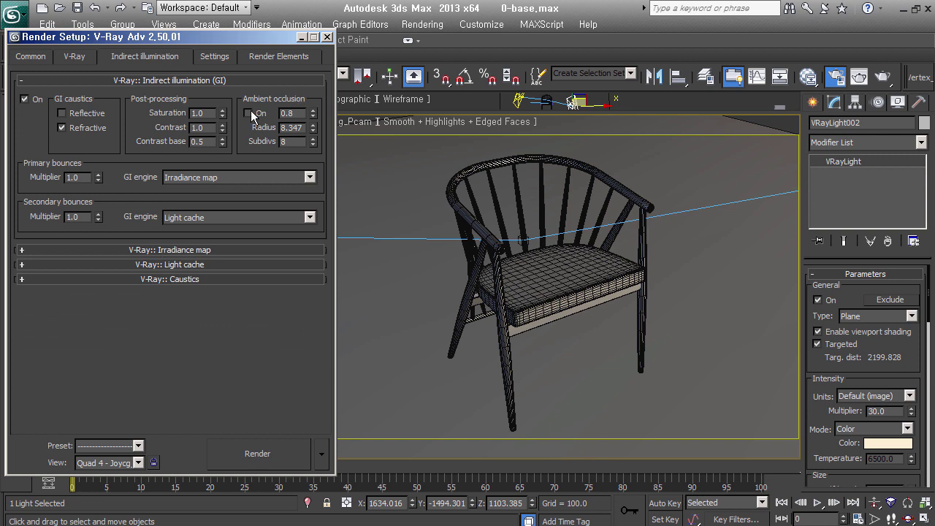
double_click(291, 127)
type("1")
type("80")
double_click(300, 113)
type("0.2")
type("16")
Review the irradiance map, light cache and system settings, then return to Common
left_click(193, 249)
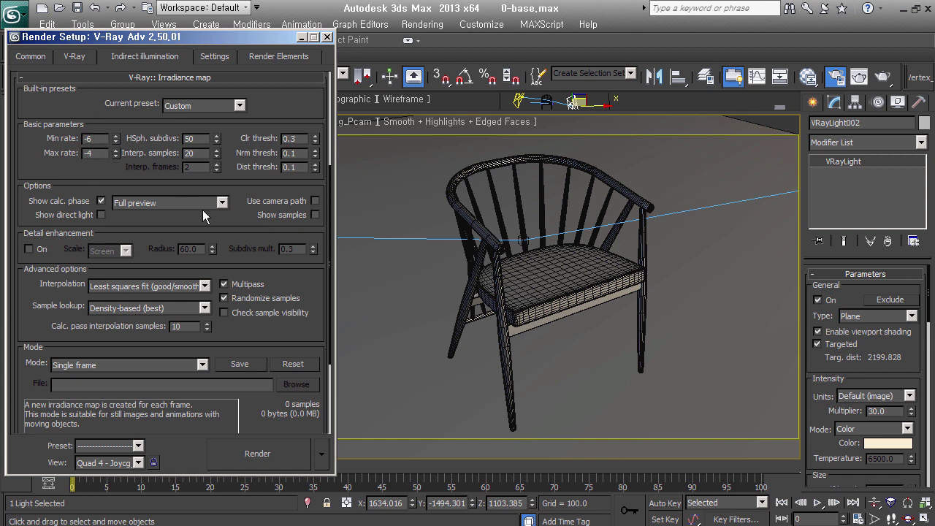
scroll(225, 224, "down", 5)
left_click(216, 412)
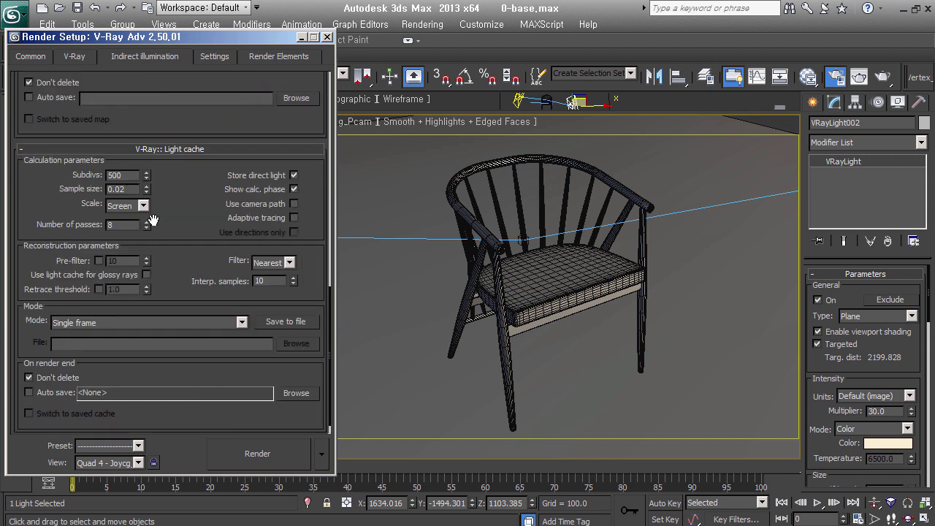
left_click(210, 65)
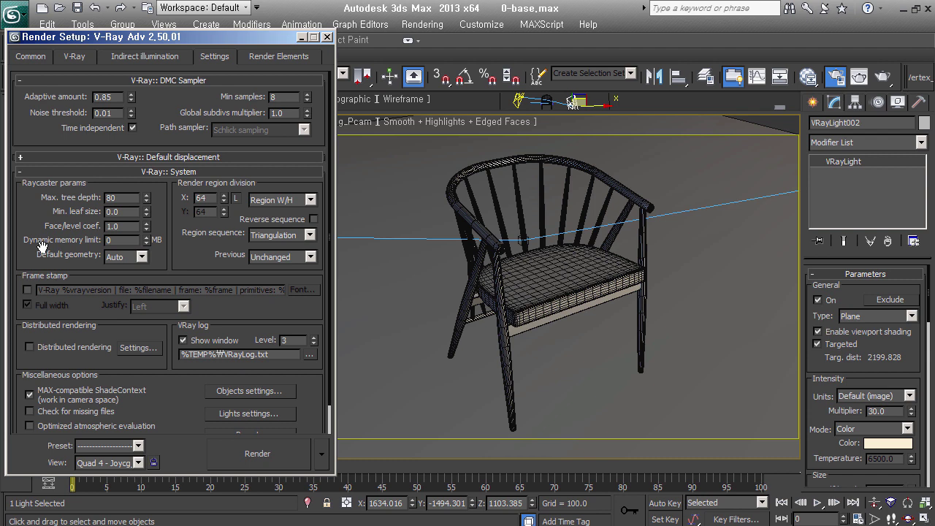
left_click(175, 172)
left_click(33, 59)
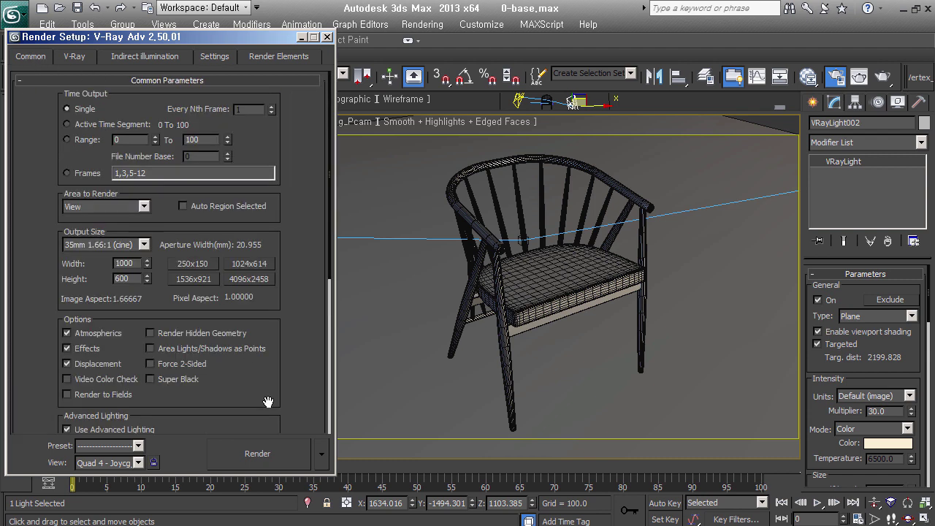
Run a test render of the camera view, then close the render image and log
left_click(269, 456)
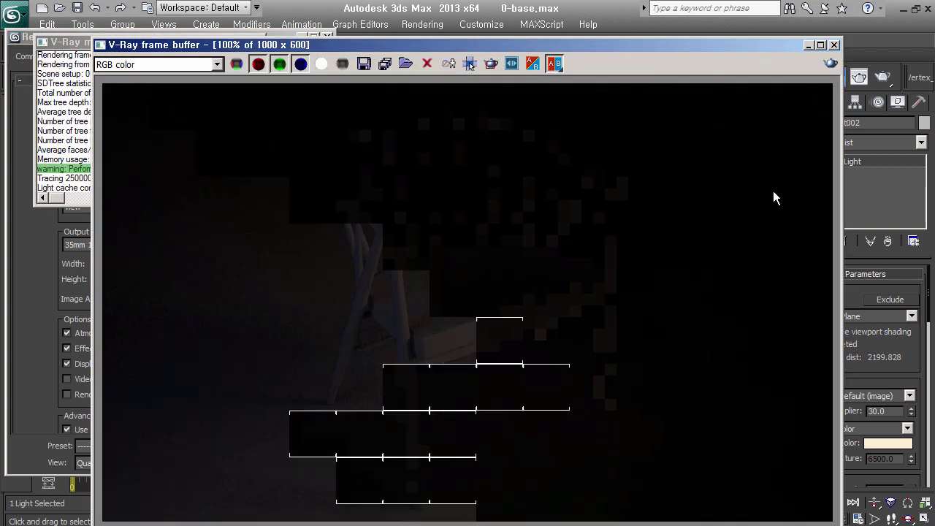
left_click(834, 45)
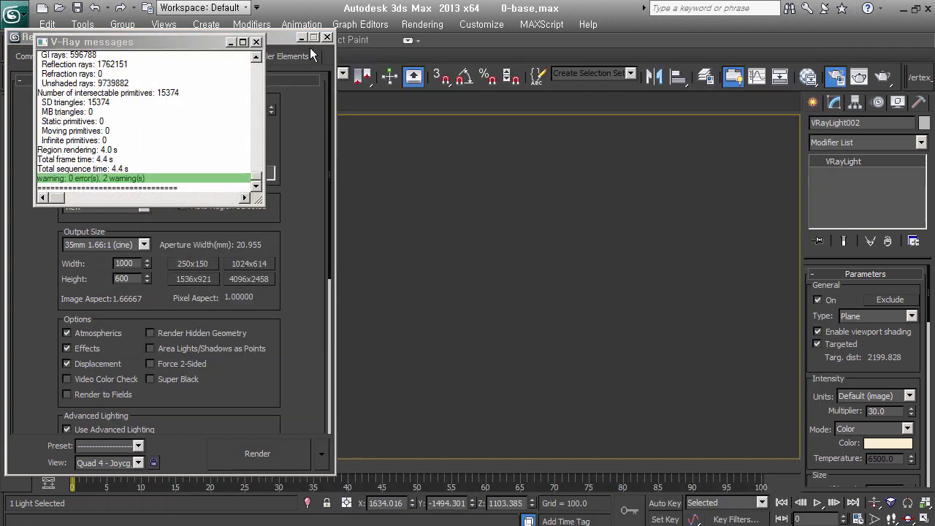
left_click(258, 42)
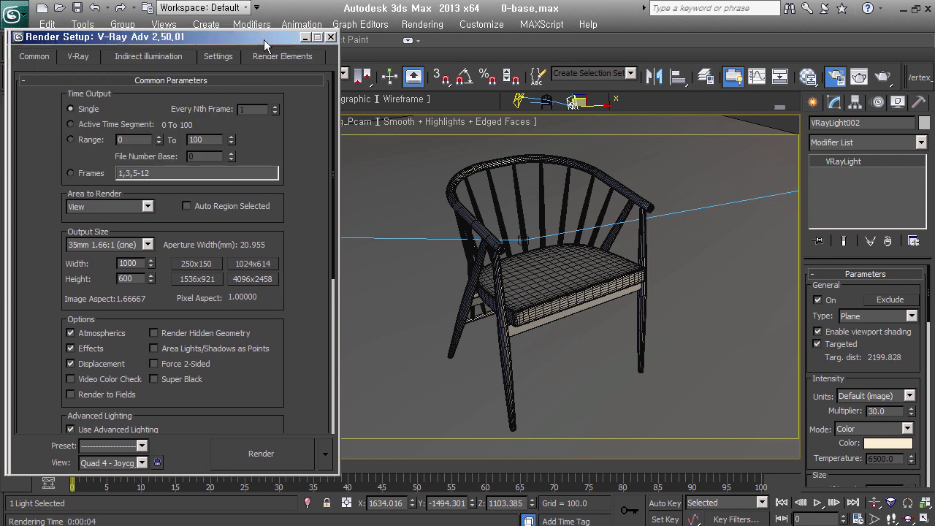
left_click_drag(256, 40, 483, 46)
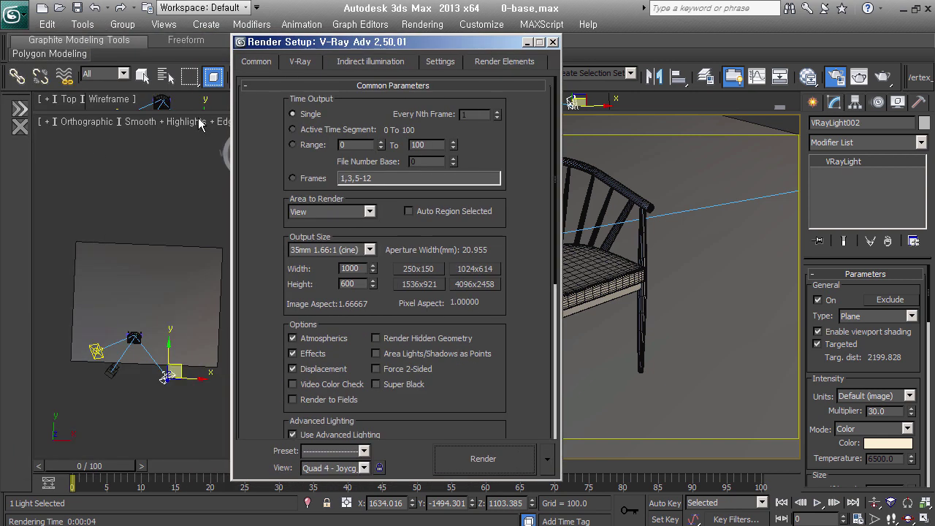
left_click_drag(354, 43, 88, 41)
Select the Joycg_Pcam camera and reset its vertical shift to zero
left_click(334, 123)
left_click(403, 330)
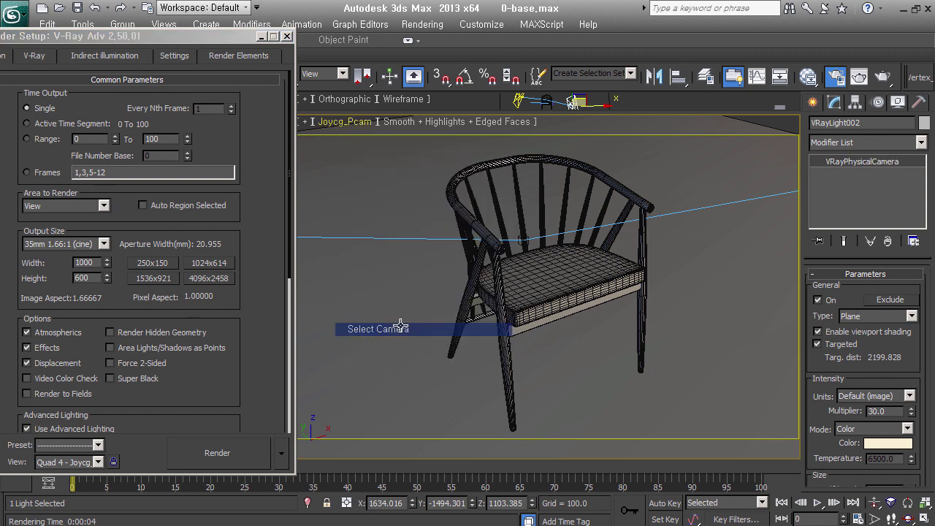
scroll(891, 258, "down", 3)
left_click(833, 417)
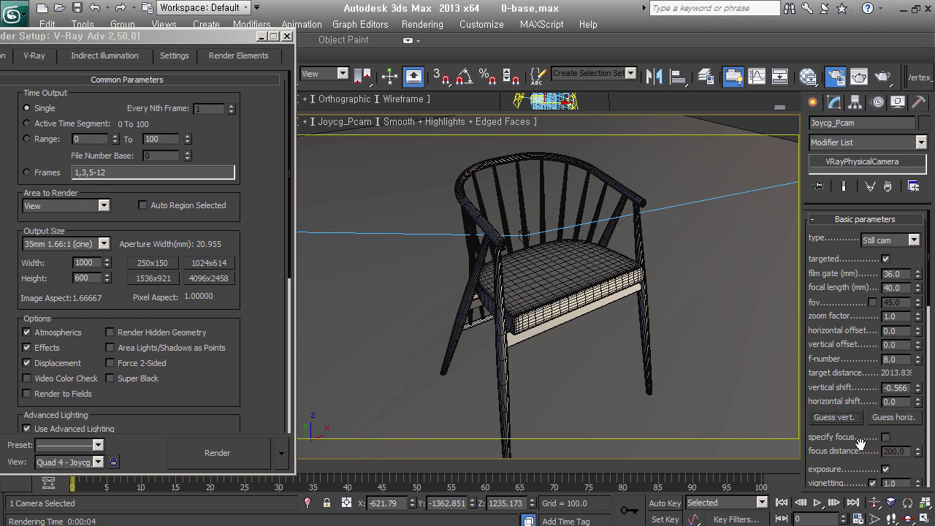
key("ctrl+z")
left_click(358, 122)
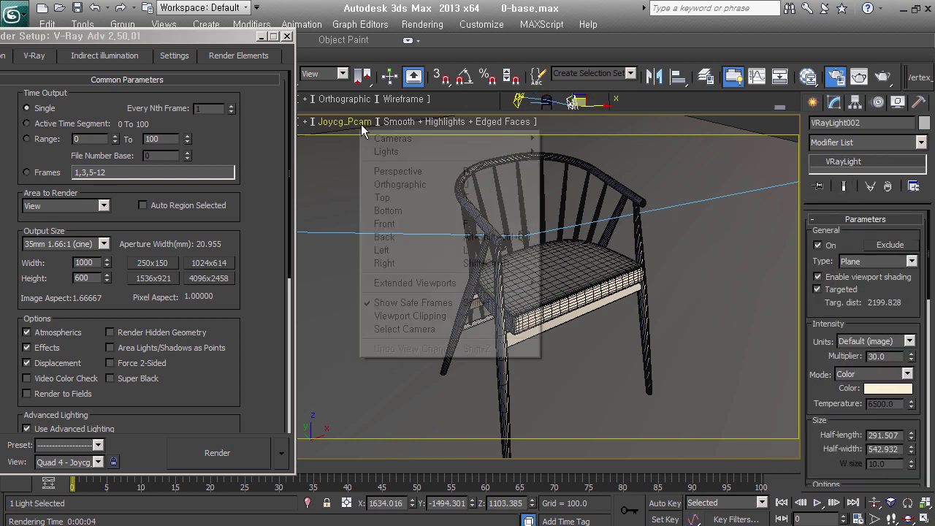
left_click(394, 328)
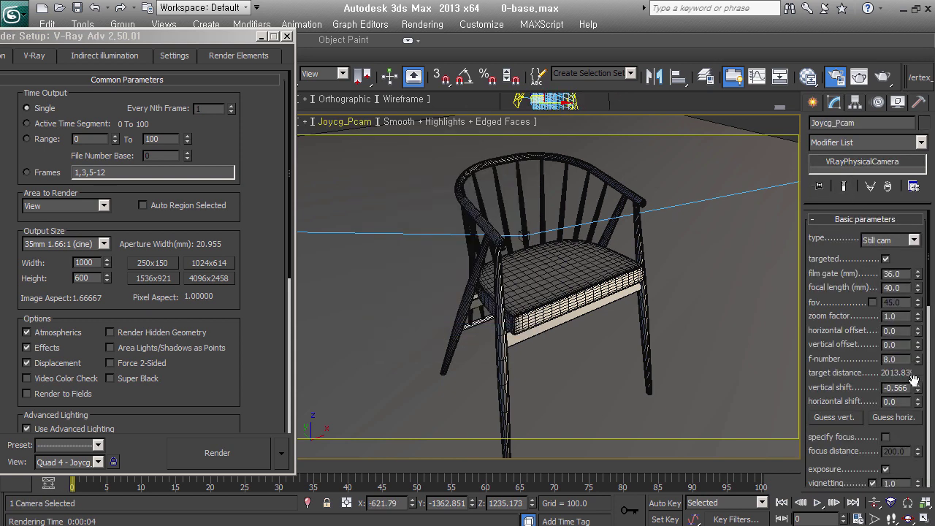
right_click(917, 387)
Set the camera's shutter speed to 50, turn off vignetting, and choose Neutral white balance
scroll(864, 395, "down", 3)
scroll(891, 373, "down", 2)
left_click(895, 371)
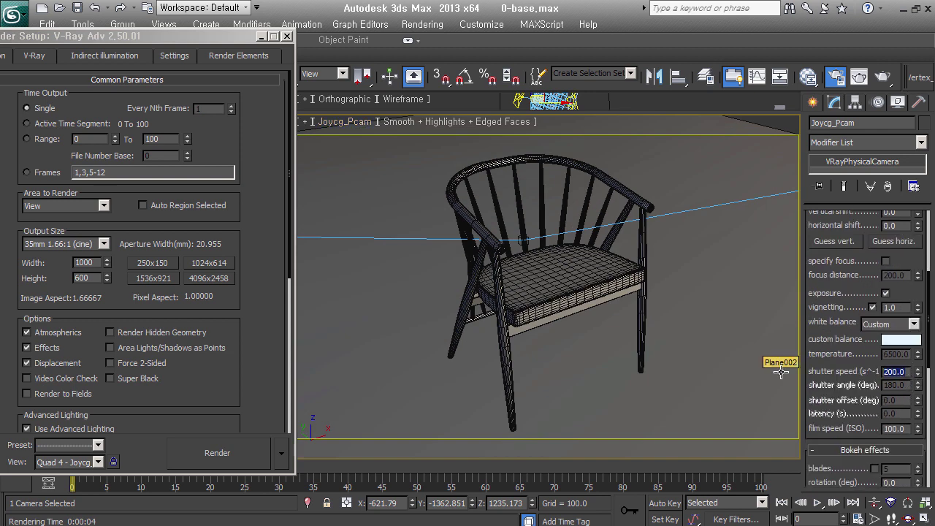
type("50")
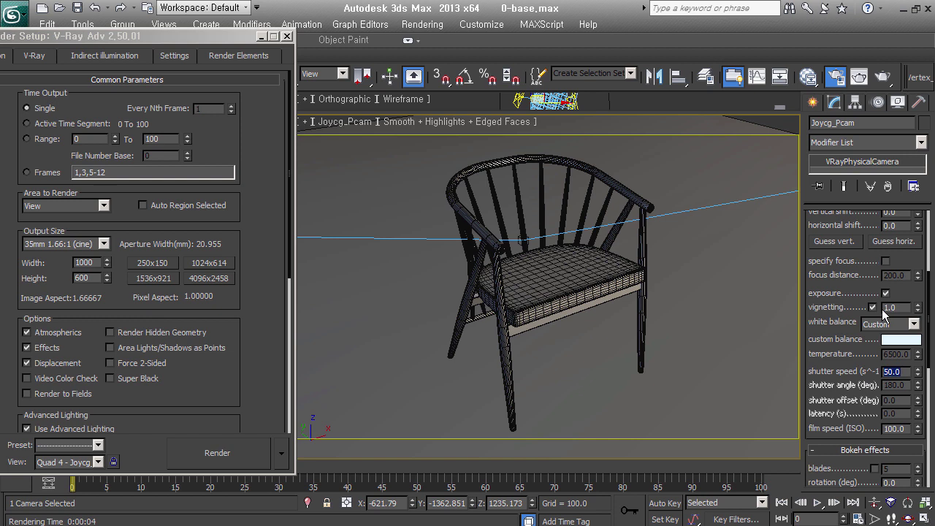
left_click(872, 307)
left_click(899, 326)
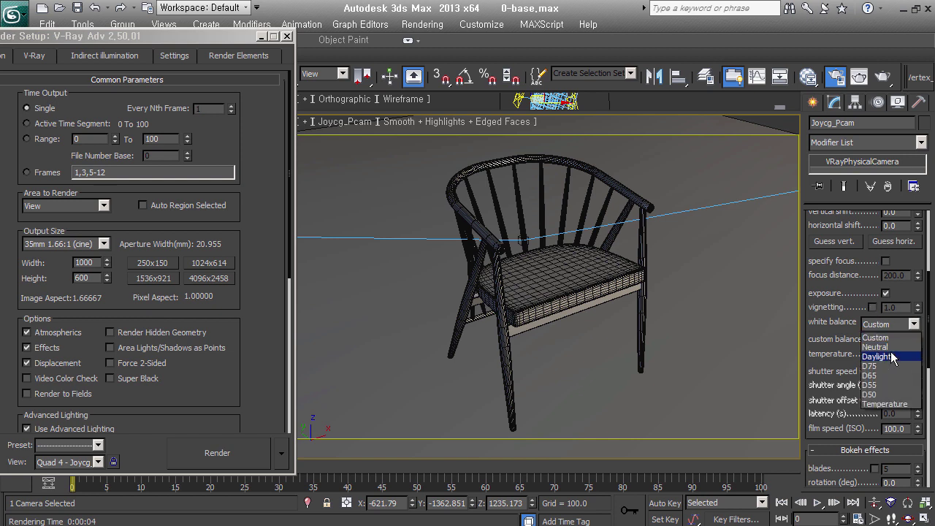
left_click(888, 347)
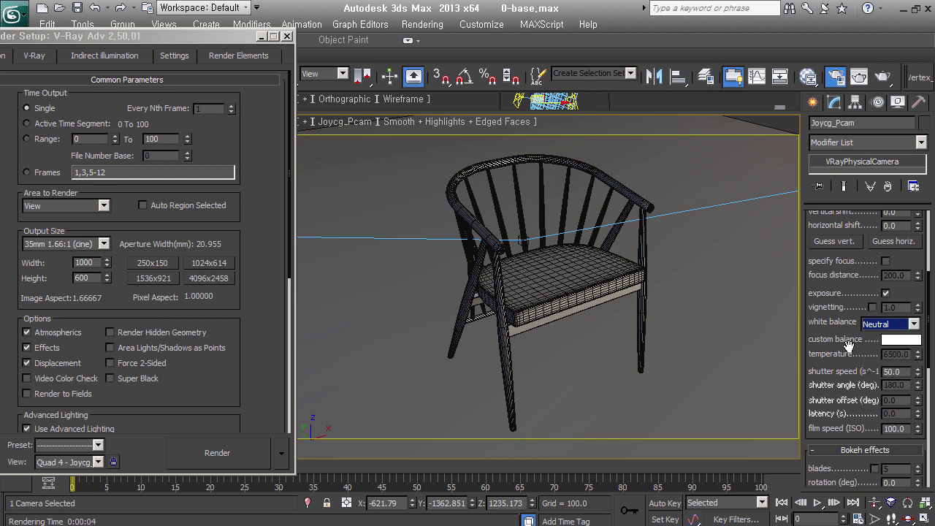
left_click(856, 404)
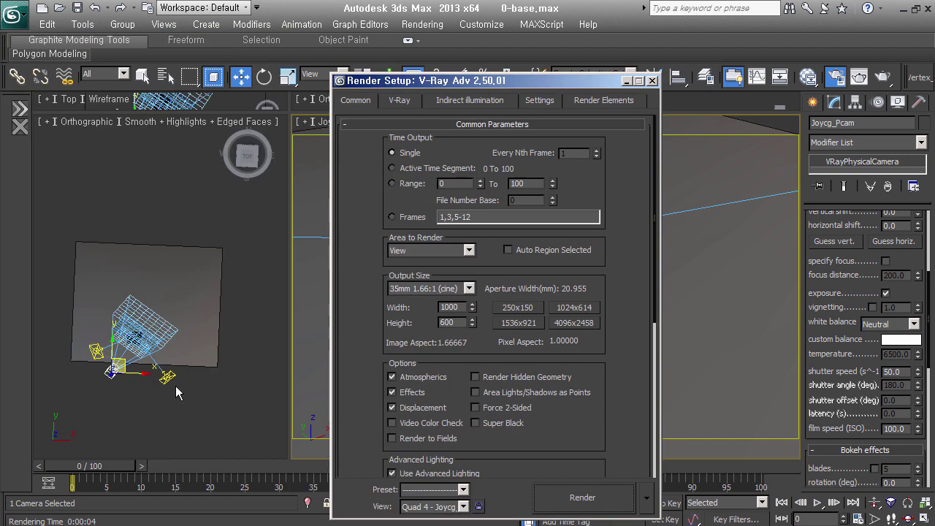
left_click(168, 376)
Make VRayLight002 invisible, exclude it from reflections, and set its subdivs to 24
left_click_drag(867, 436, 845, 140)
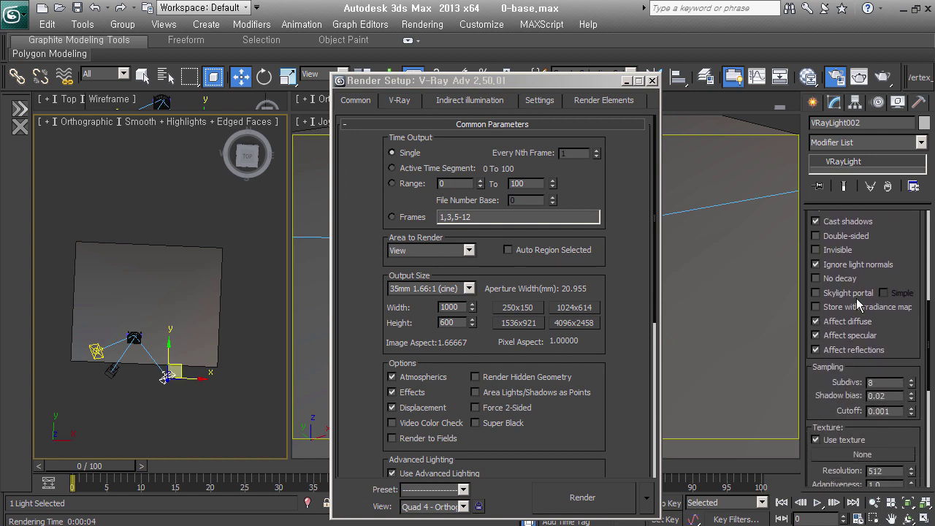
left_click(848, 252)
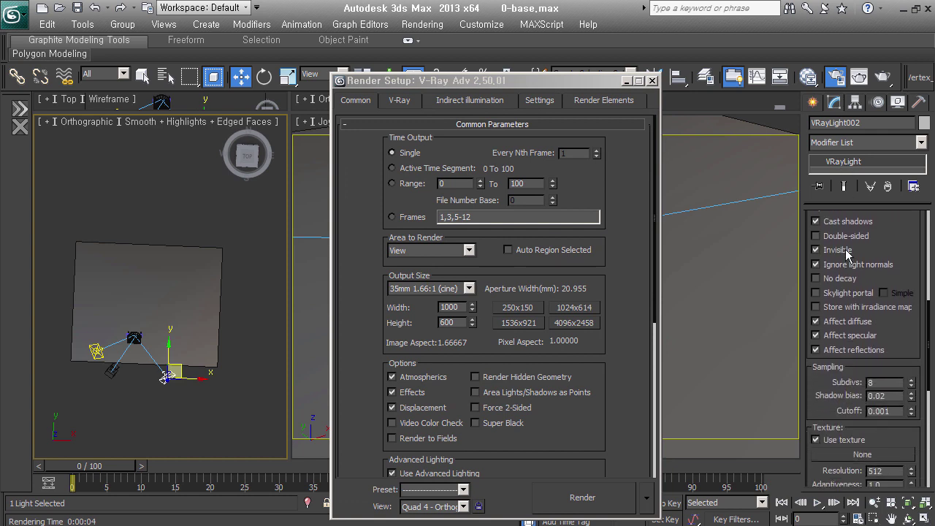
left_click(868, 351)
double_click(873, 382)
type("4")
key("Return")
Give VRayLight001 16 subdivs, invisible and no reflections, then render the chair
left_click(95, 351)
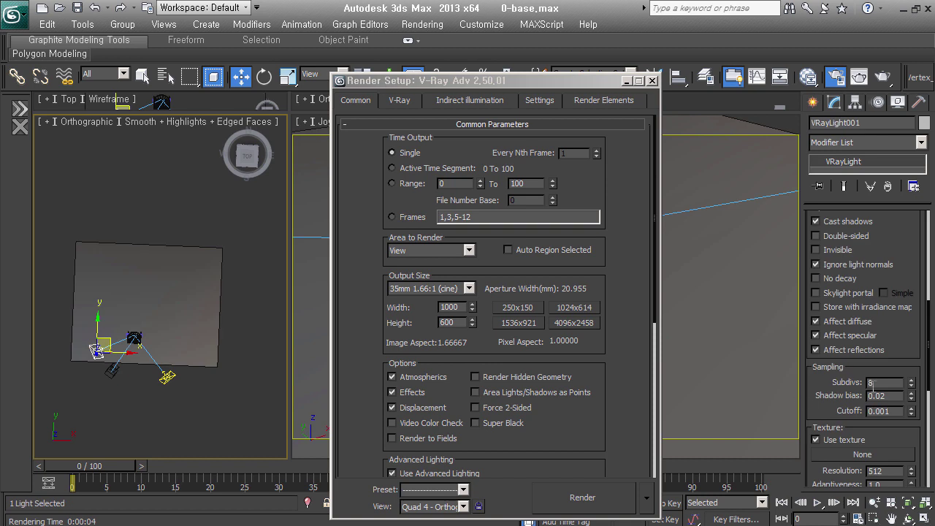
type("16")
key("Return")
left_click(846, 351)
left_click(835, 251)
left_click(654, 82)
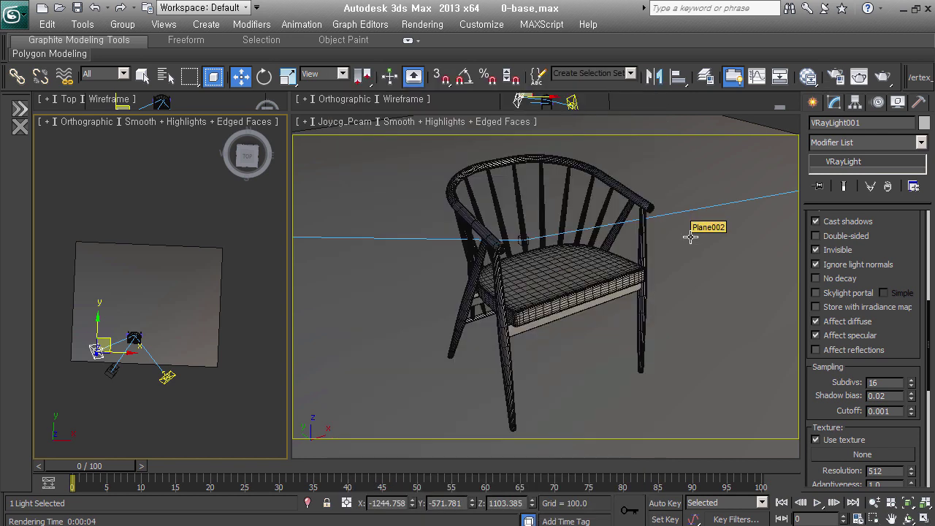
left_click(882, 76)
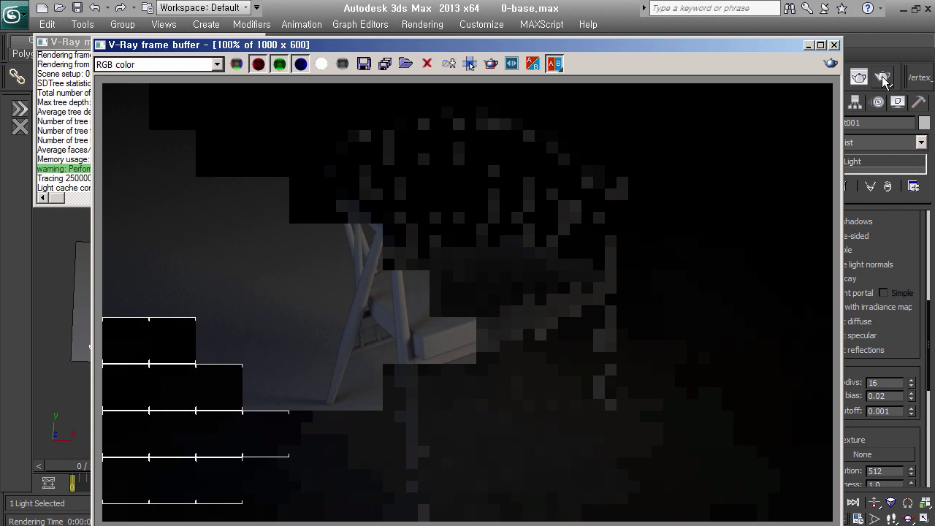
Bow the colour-correction curve upward to brighten the clay render, then close the frame buffer
left_click_drag(661, 46, 611, 11)
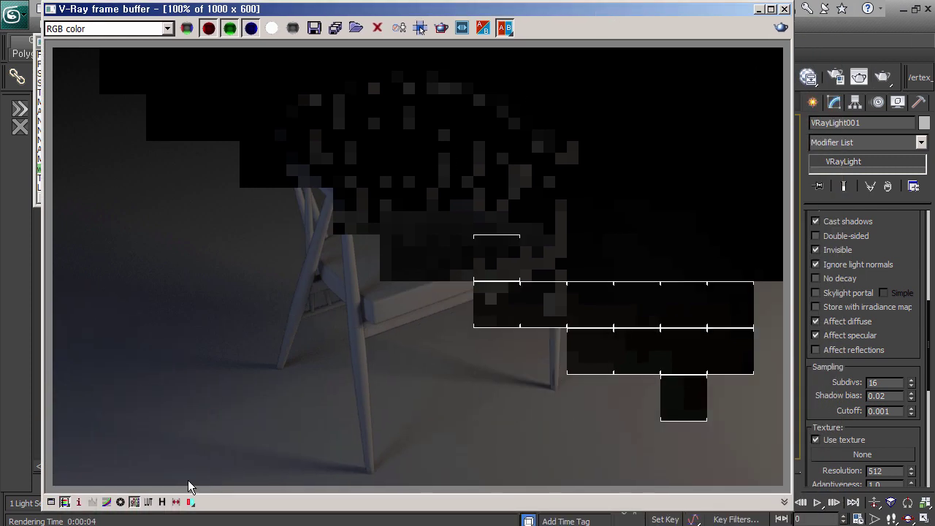
left_click(51, 502)
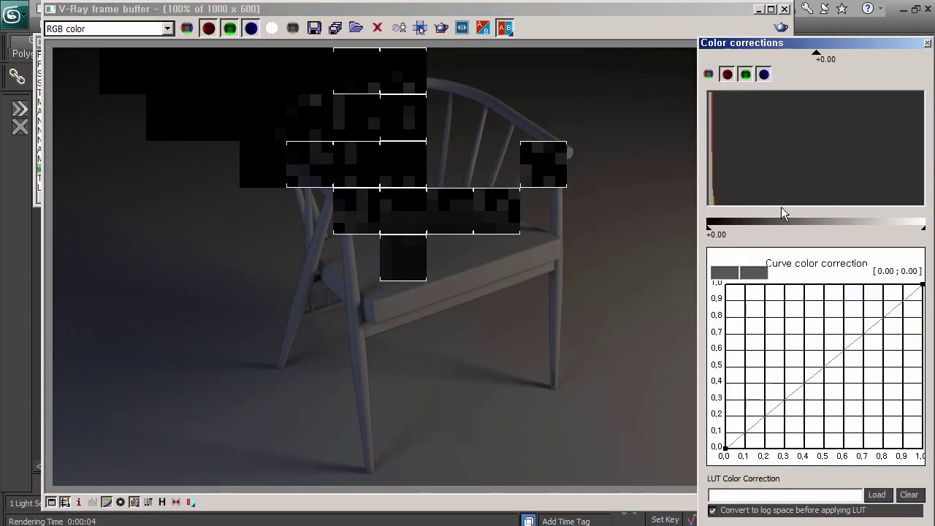
left_click_drag(623, 9, 561, 13)
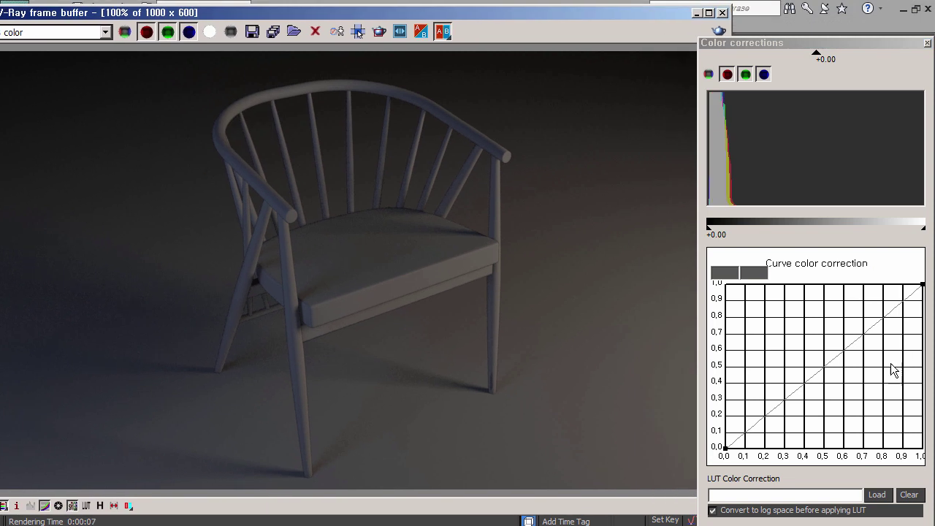
left_click_drag(868, 330, 835, 285)
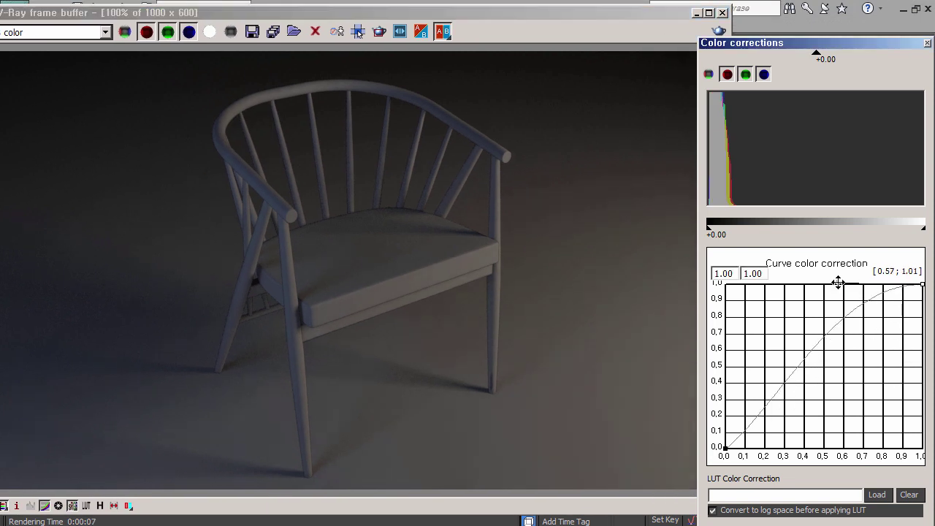
left_click(927, 42)
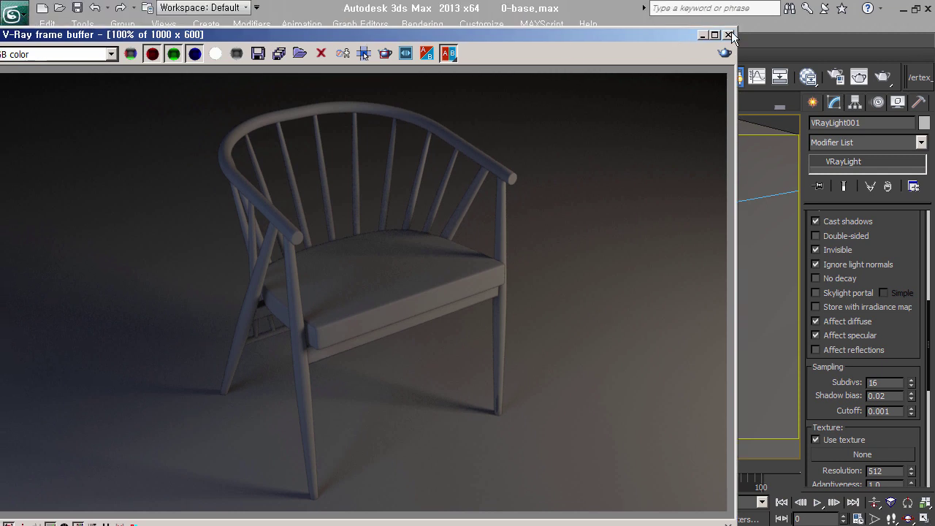
left_click(728, 35)
Select Joycg_Pcam, set its f-number to 4.0, and re-render the chair
left_click(357, 124)
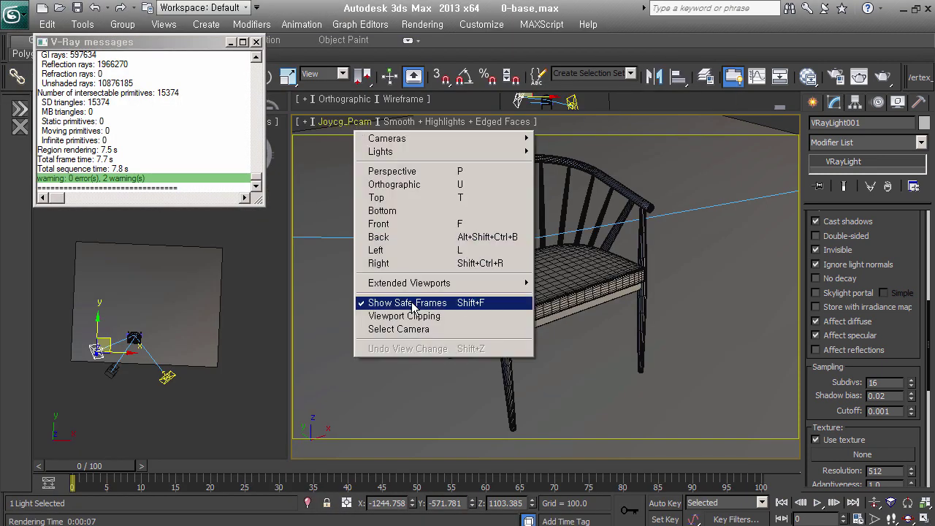
left_click(429, 329)
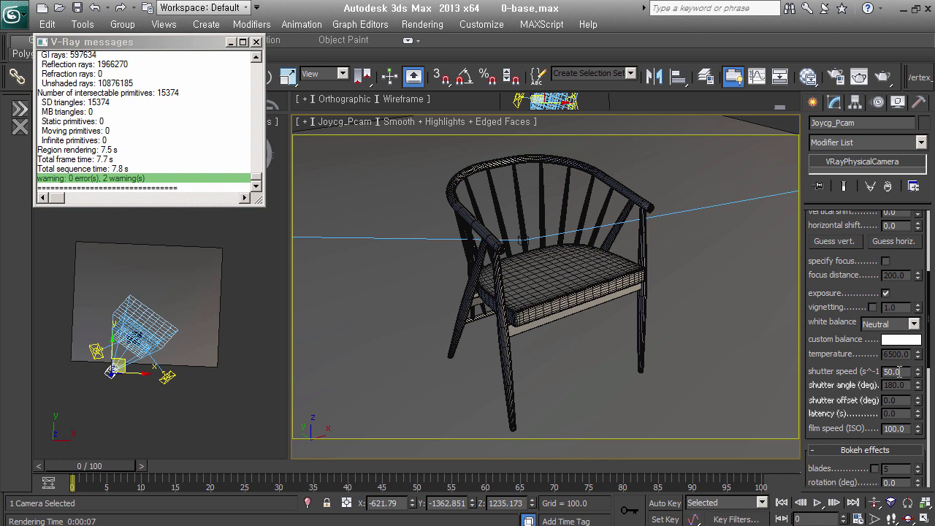
left_click_drag(855, 284, 856, 322)
left_click(899, 223)
type("4")
key("Return")
left_click(881, 76)
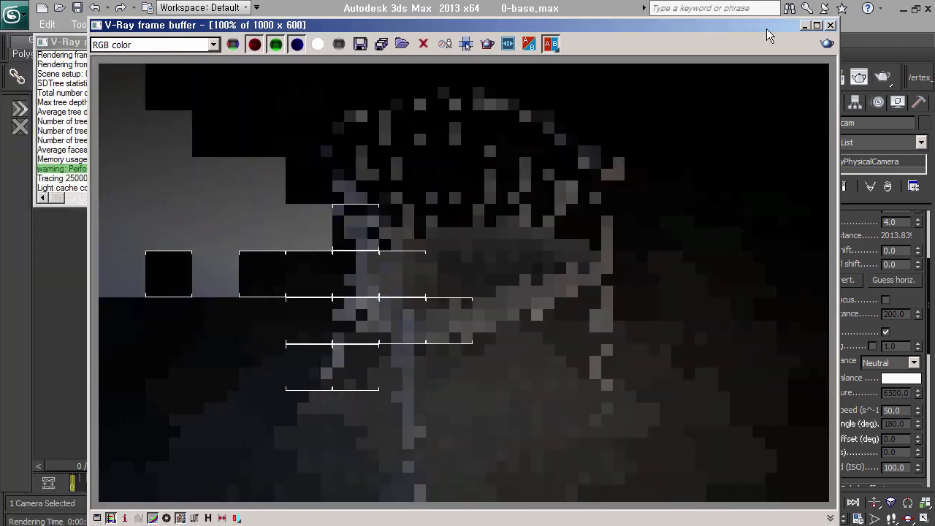
left_click_drag(767, 28, 760, 27)
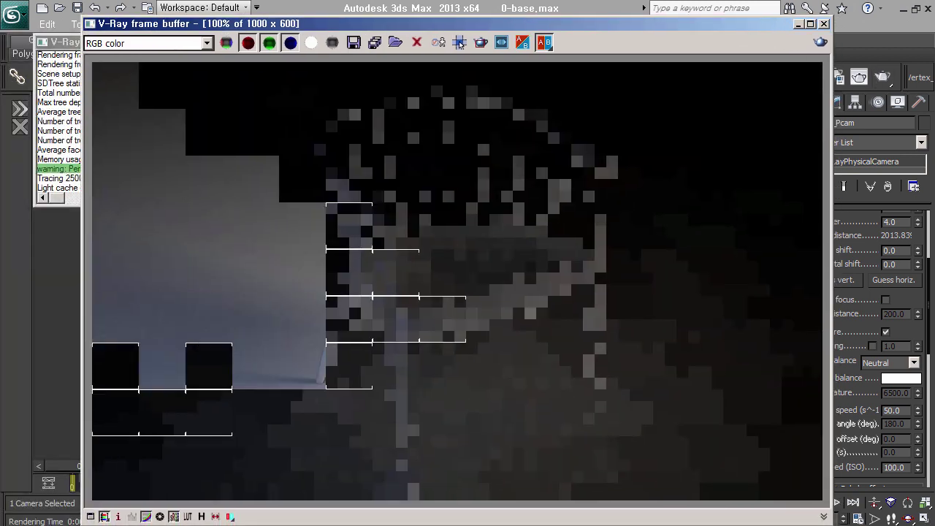